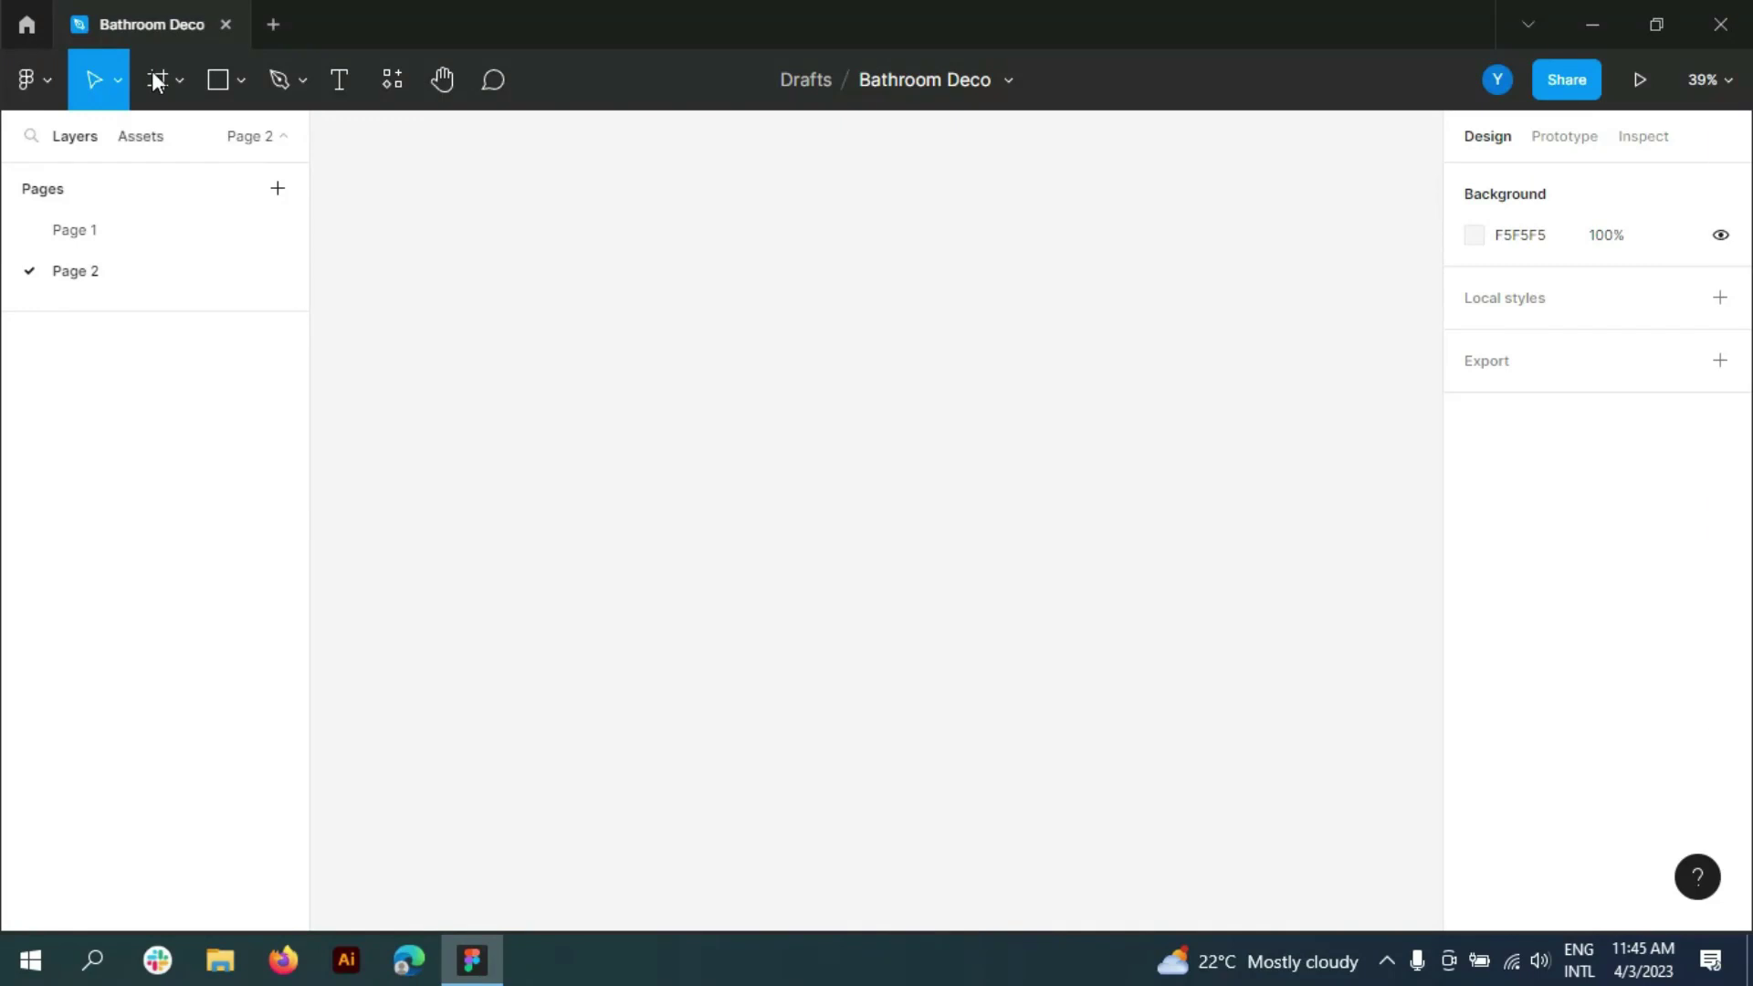
# - Add an iPhone 13 Pro Max frame and name it Home Screen
pyautogui.click(157, 79)
pyautogui.click(1595, 447)
pyautogui.doubleClick(91, 335)
pyautogui.write('Home Screen')
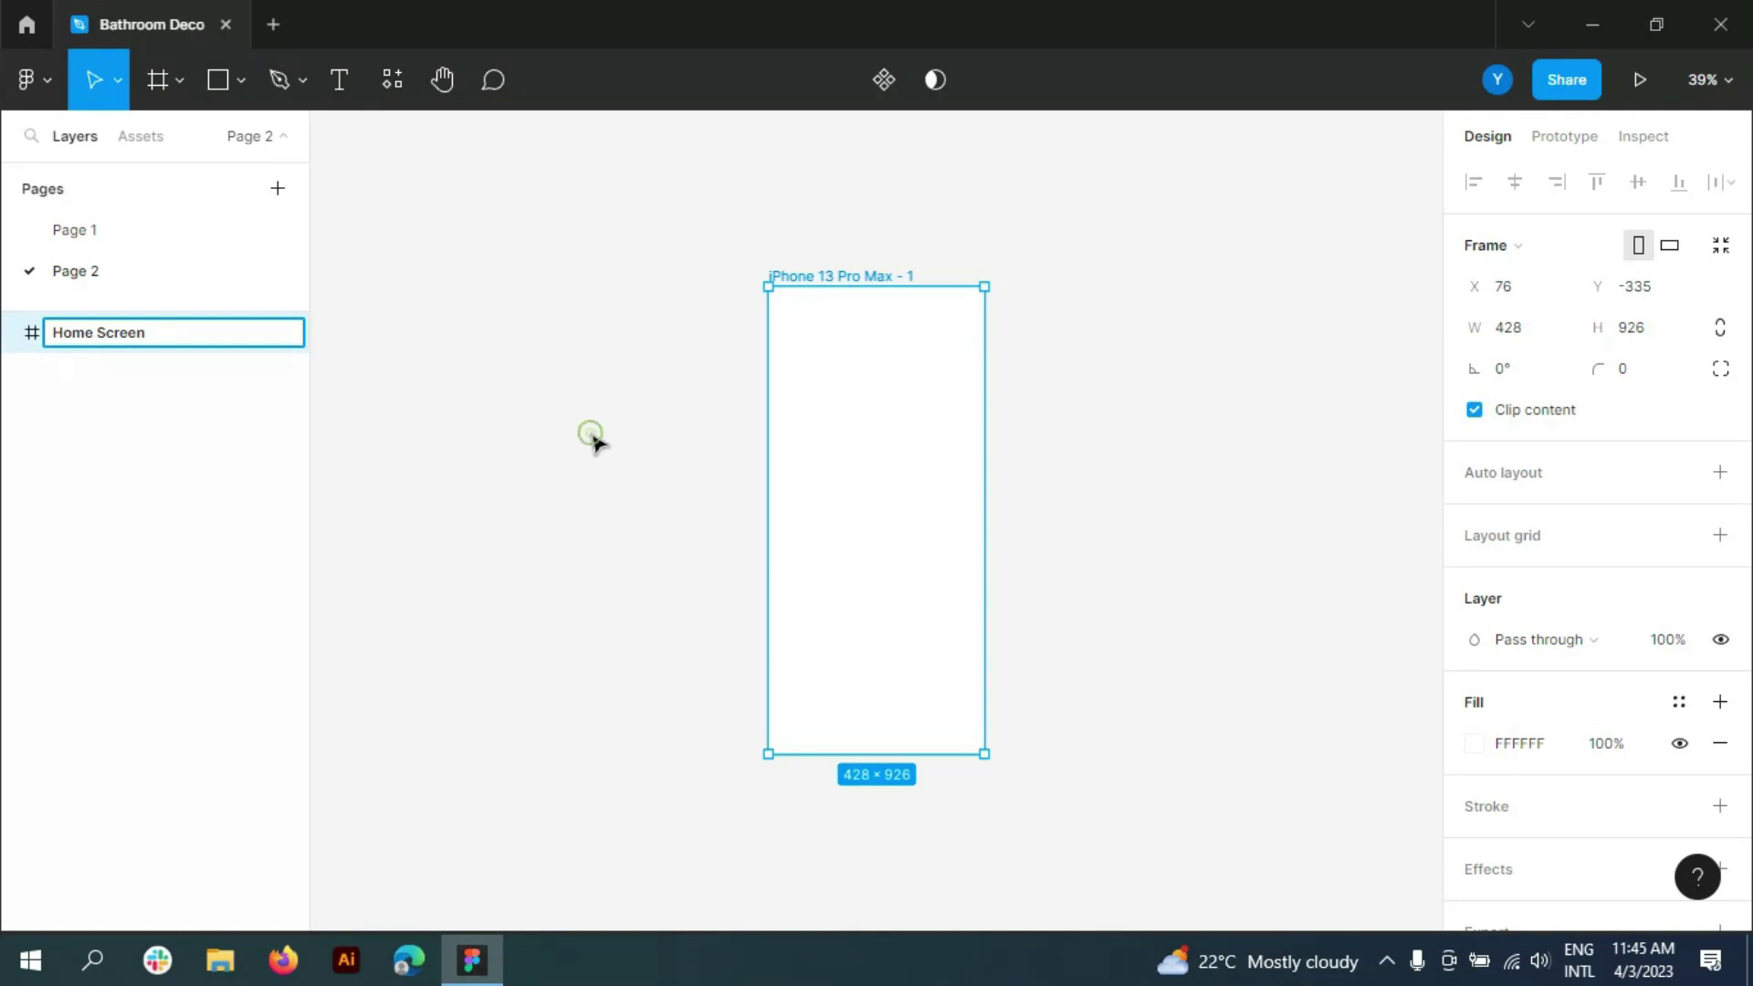
pyautogui.click(595, 438)
pyautogui.scroll(1, 979, 347)
# - Give the Home Screen frame a centred 4-column layout grid with 75px columns
pyautogui.click(85, 339)
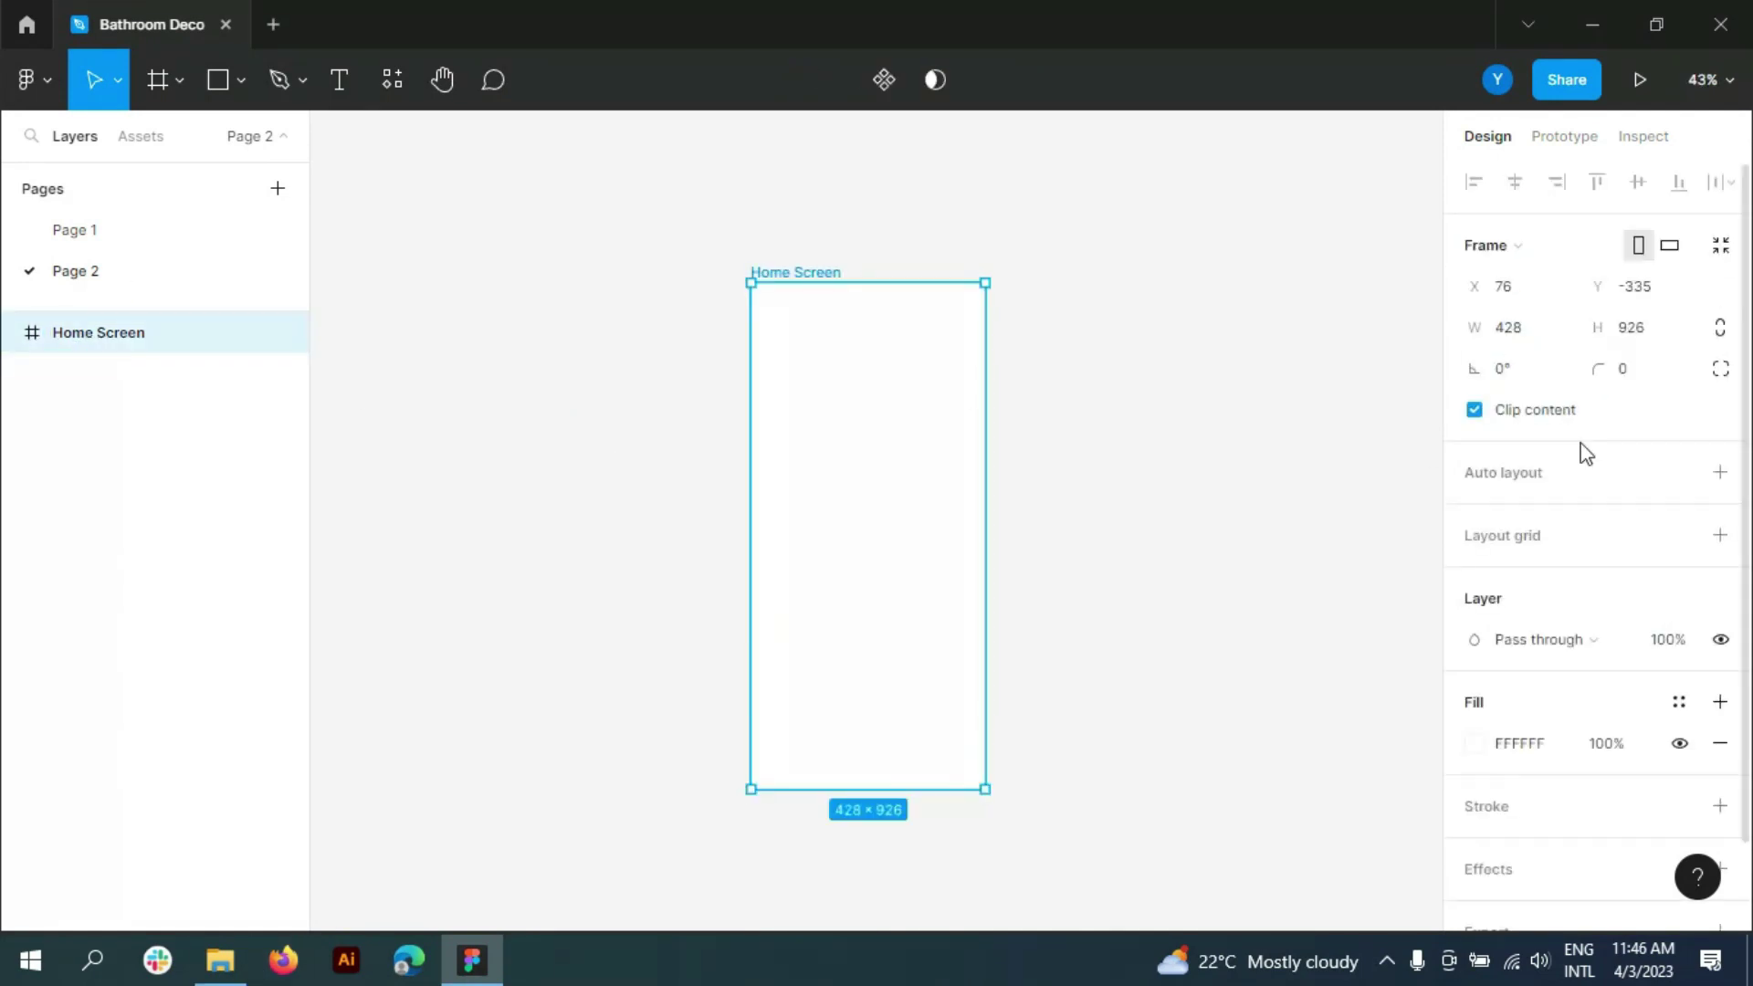
pyautogui.click(1720, 535)
pyautogui.click(1474, 576)
pyautogui.click(1182, 581)
pyautogui.click(1219, 610)
pyautogui.click(1197, 691)
pyautogui.write('4')
pyautogui.click(1214, 773)
pyautogui.click(1207, 739)
pyautogui.click(1295, 776)
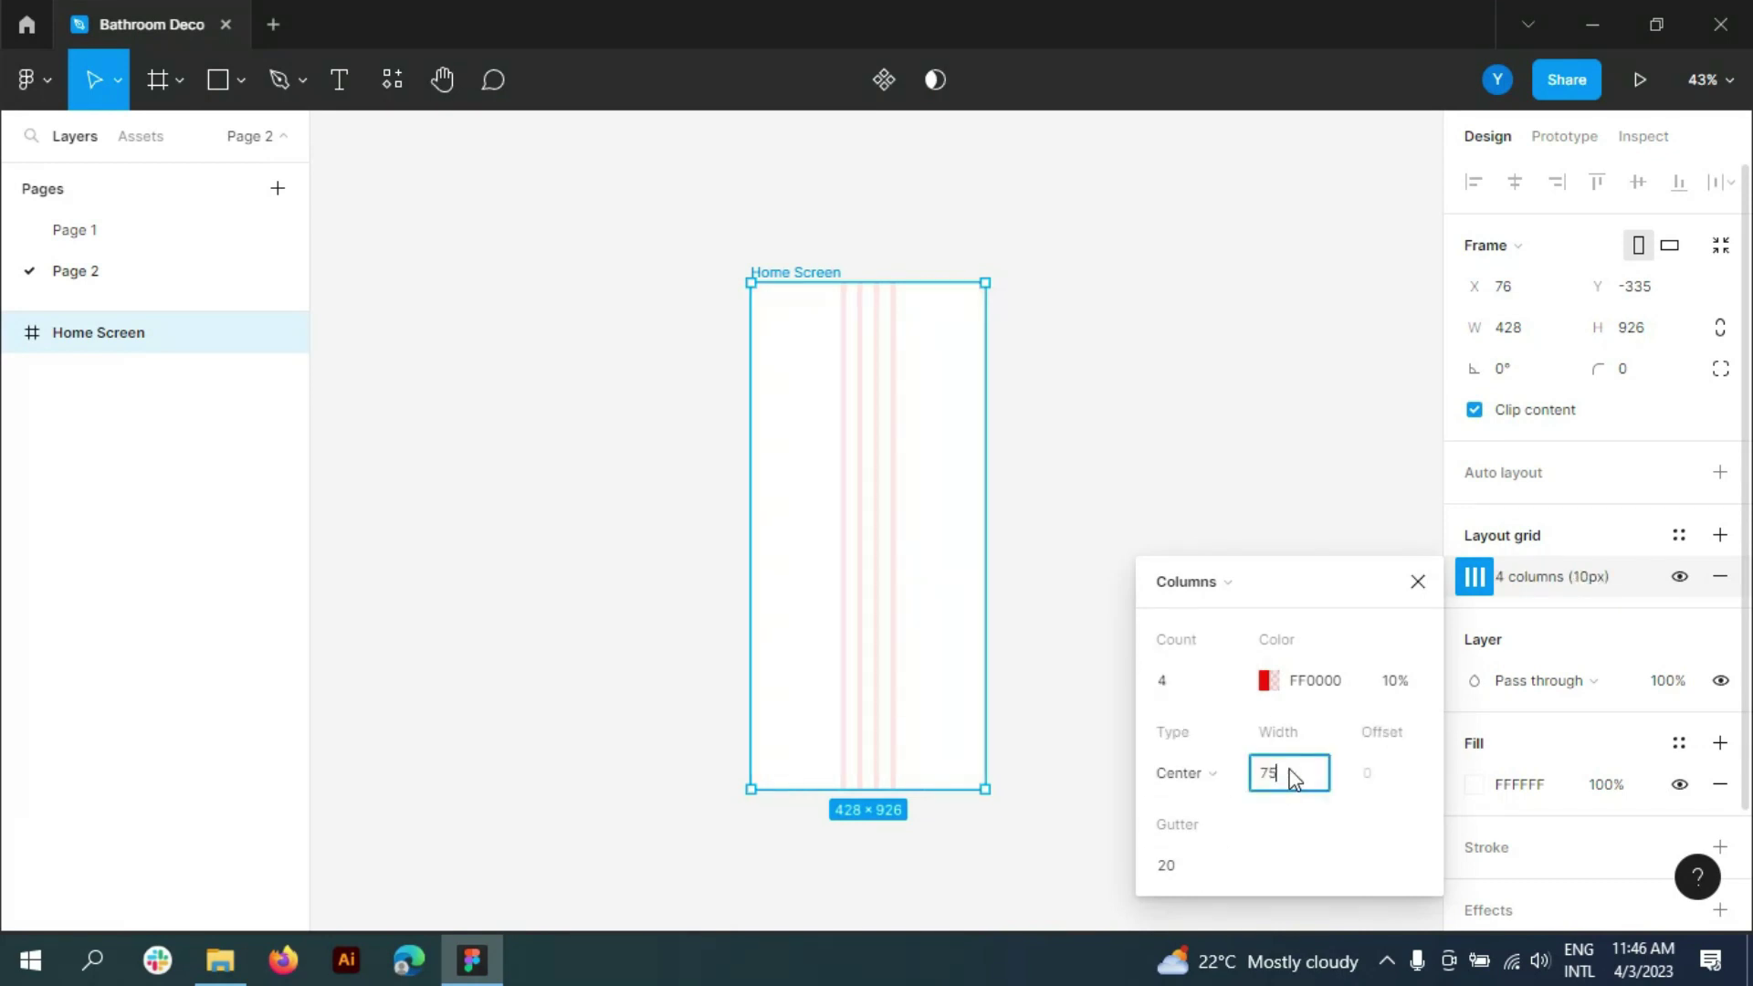
pyautogui.press('Return')
pyautogui.click(1417, 581)
# - Drag the Menu Page bathroom image into the Home Screen frame
pyautogui.click(779, 192)
pyautogui.hotkey('alt', 'Tab')
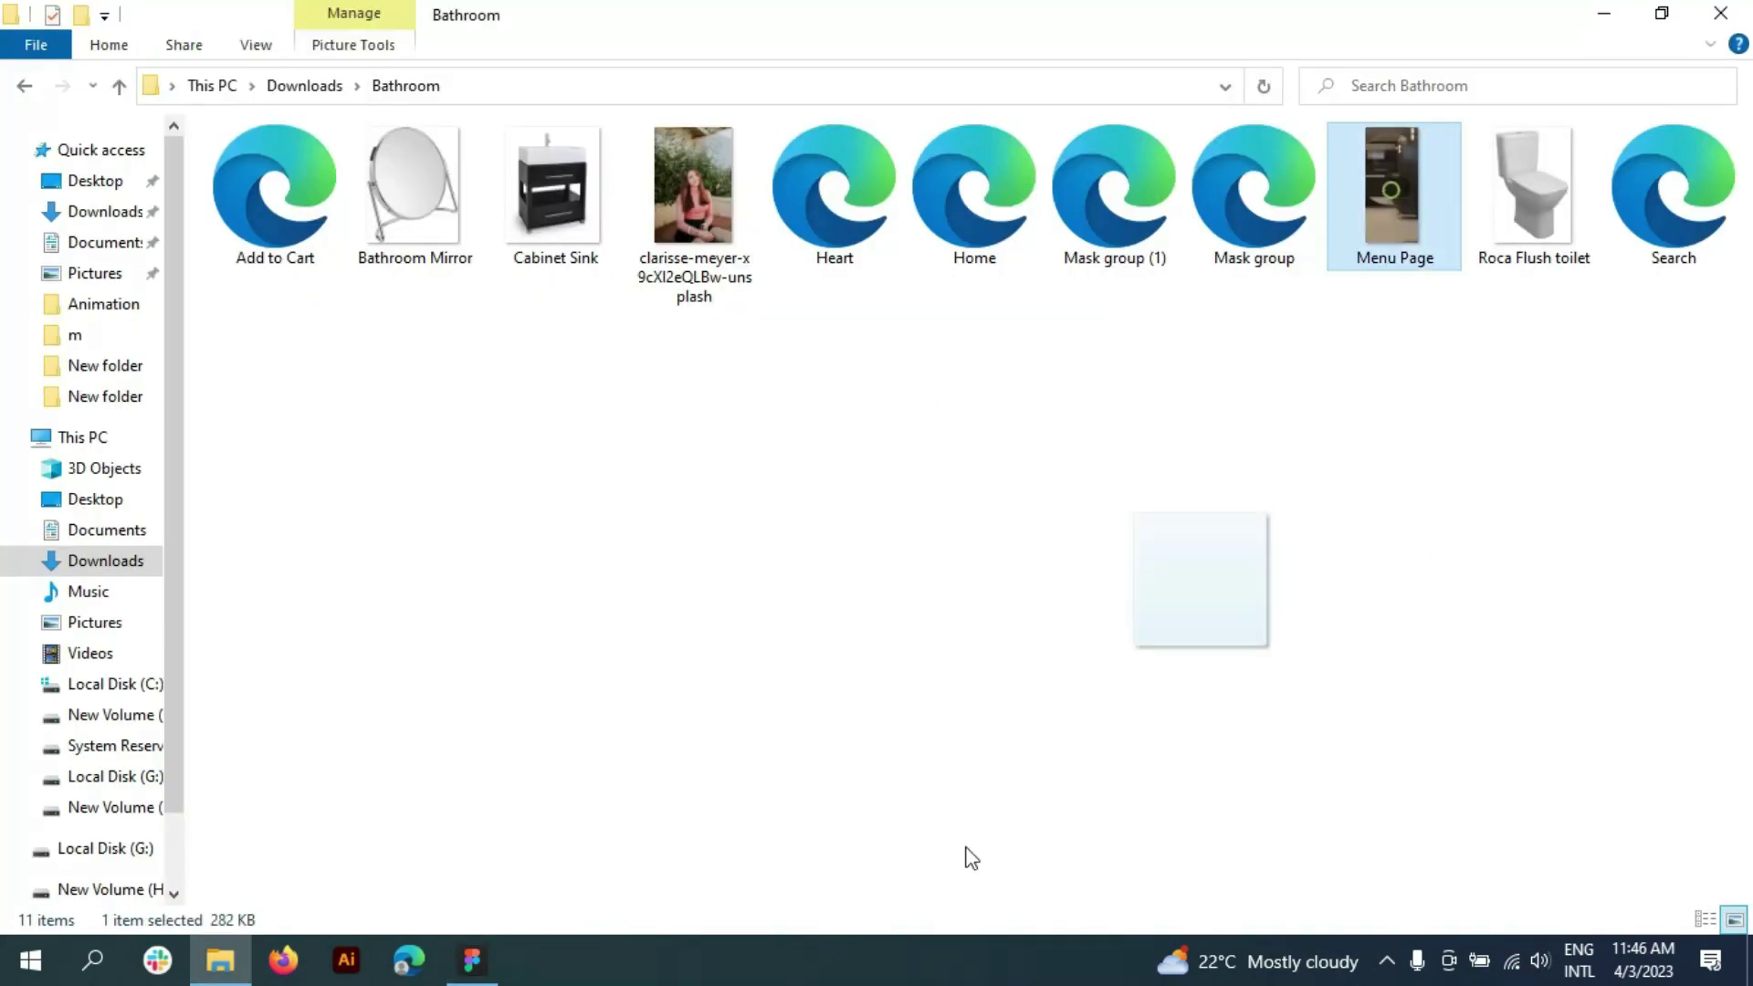
pyautogui.hotkey('alt', 'Tab')
pyautogui.moveTo(970, 858); pyautogui.dragTo(827, 420)
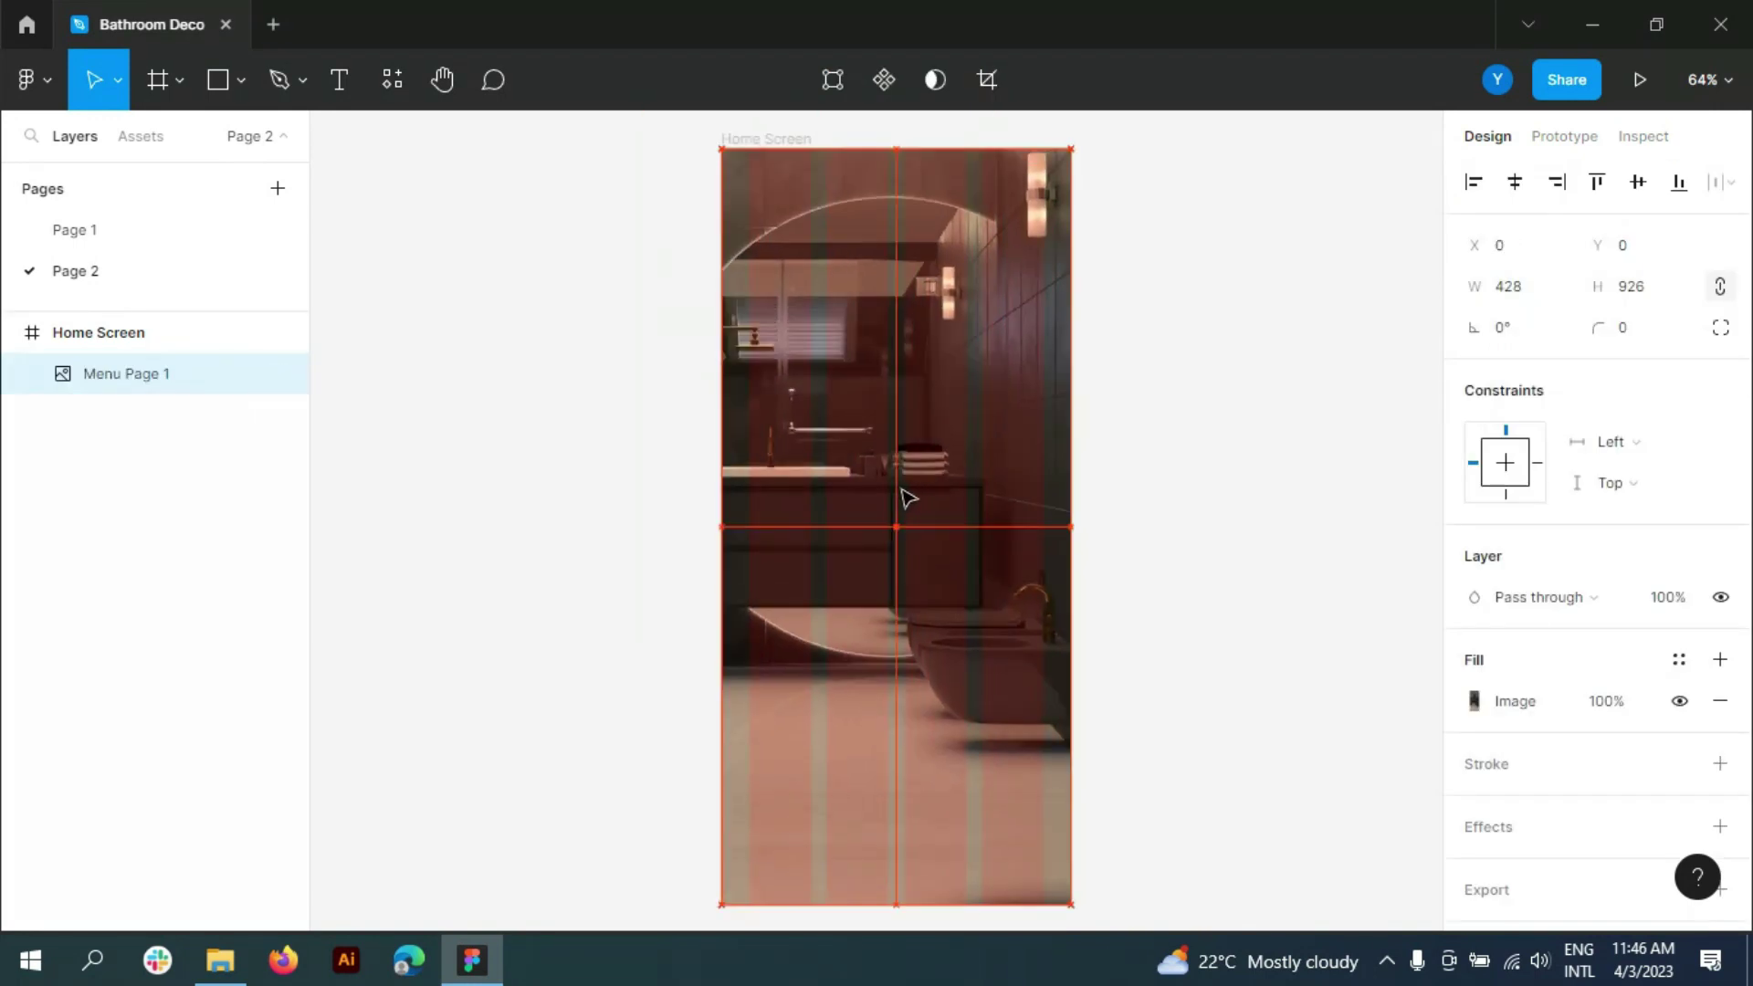
# - Add a 'Bathroom' text box near the top of the Home Screen frame
pyautogui.click(82, 333)
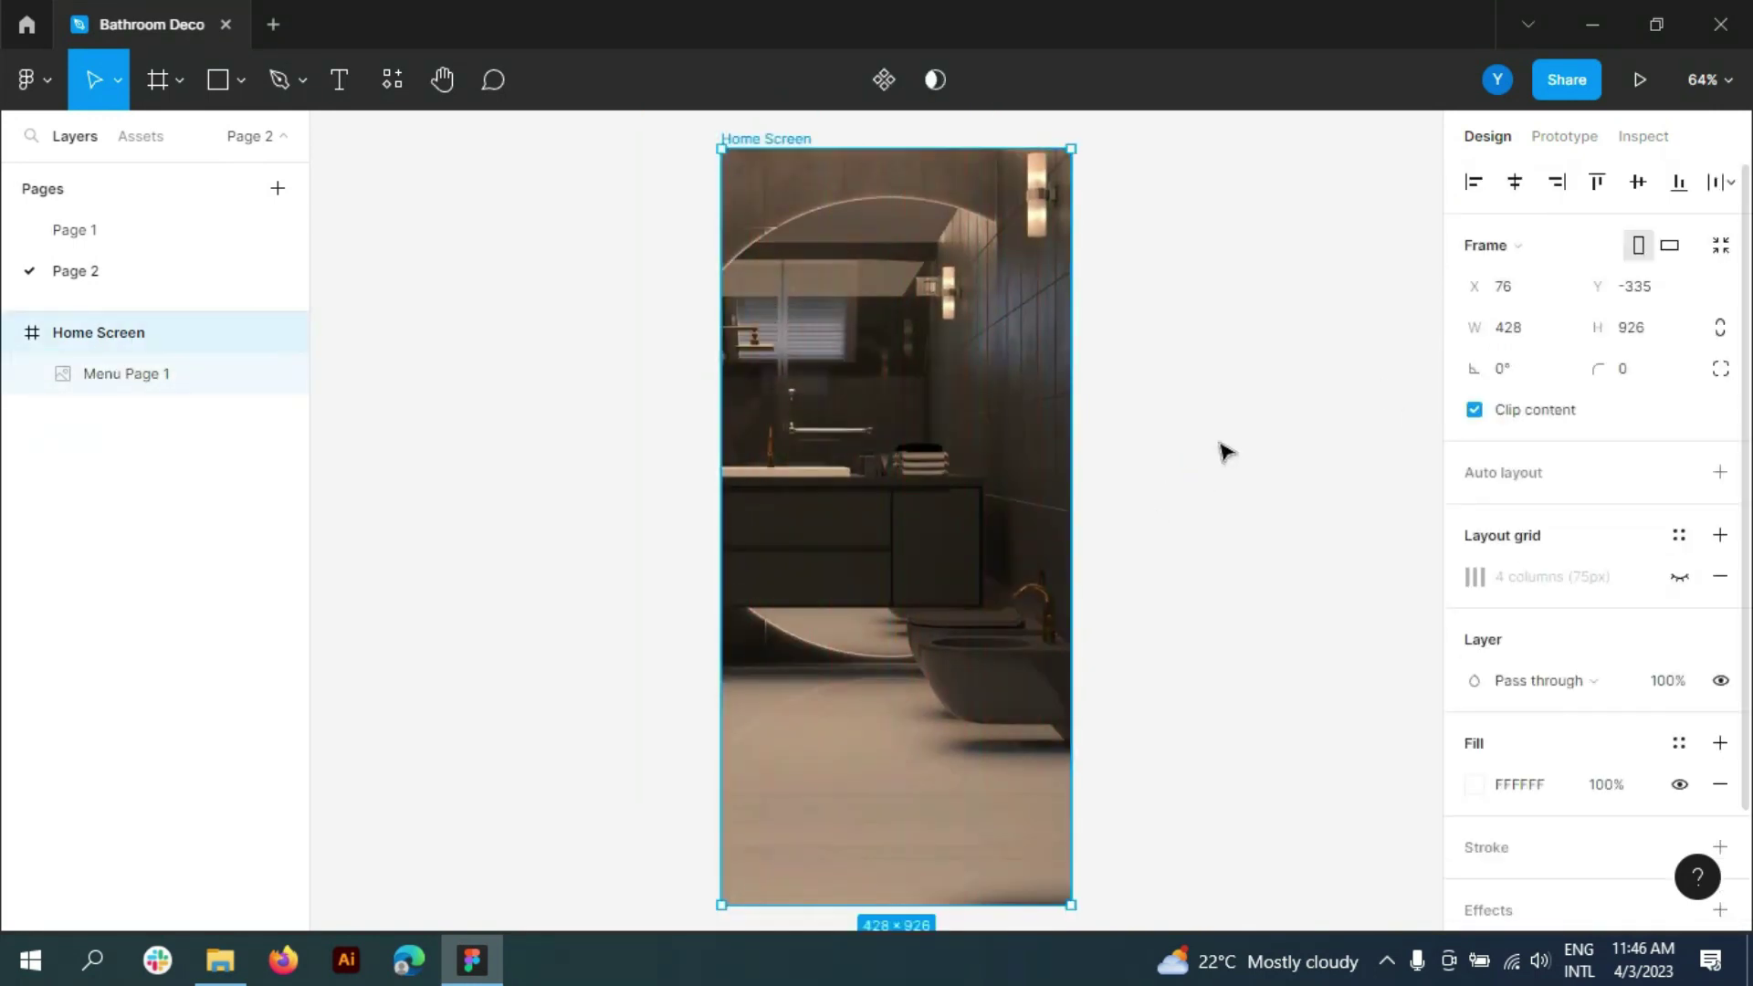
pyautogui.scroll(2, 400, 333)
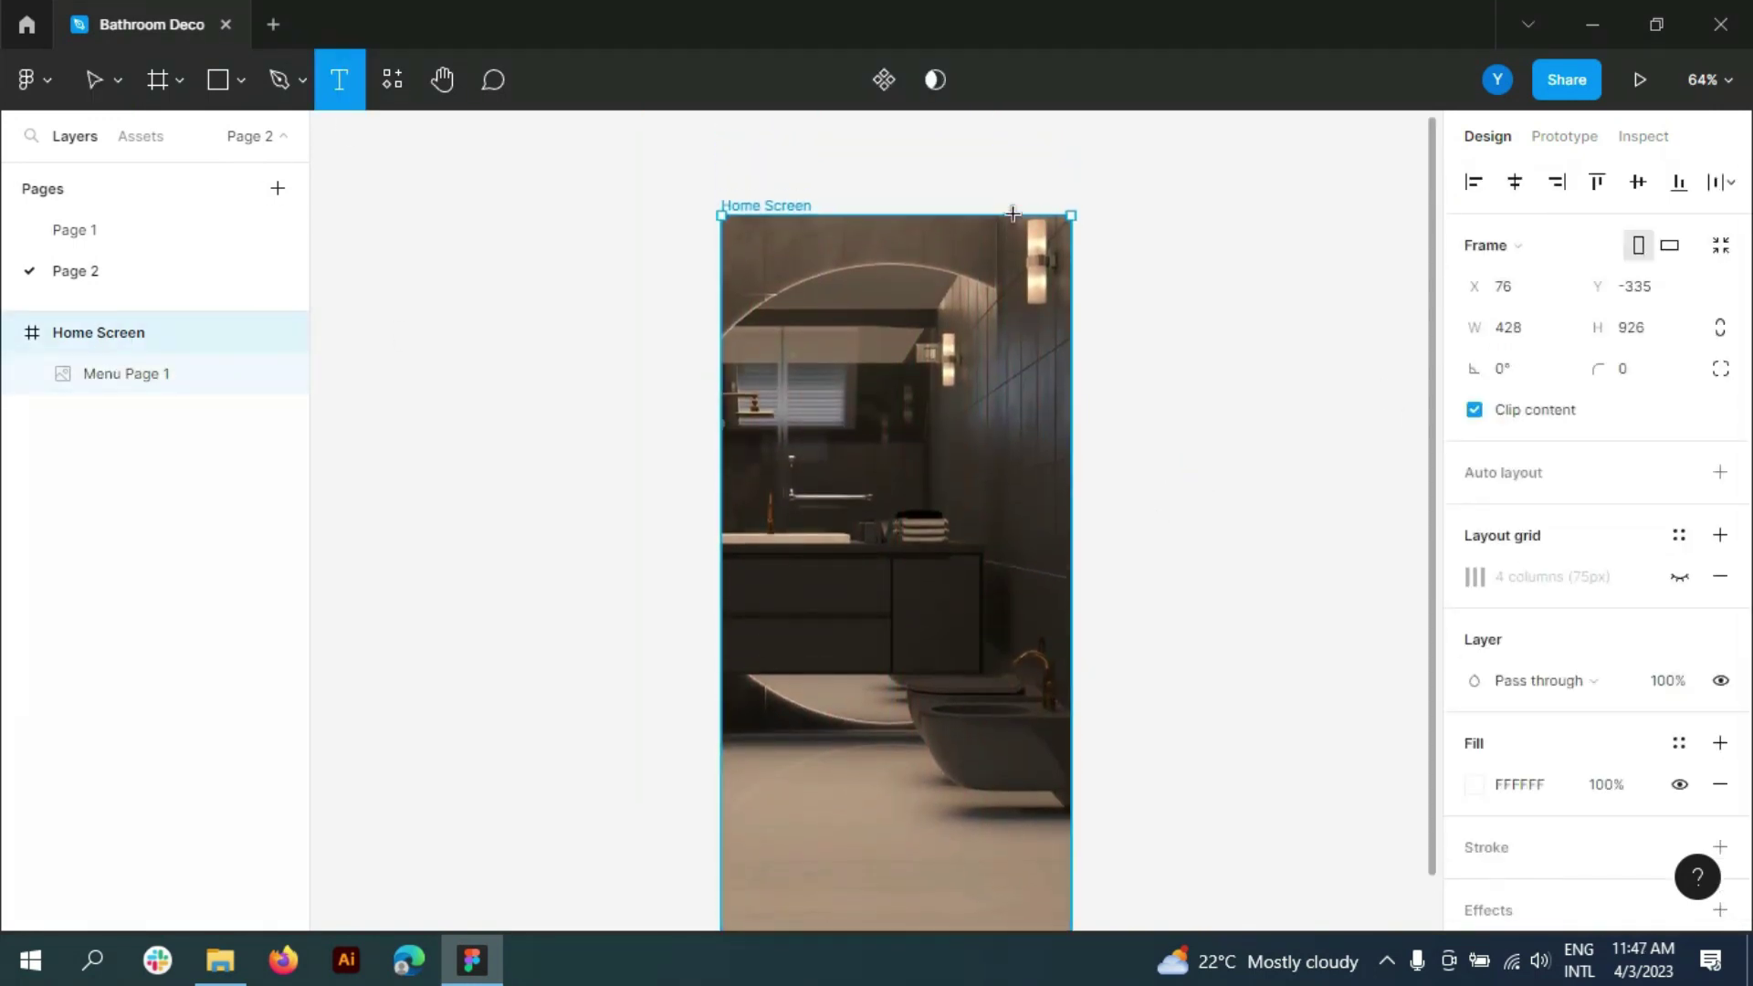
pyautogui.scroll(2, 1004, 210)
pyautogui.scroll(3, 1004, 210)
pyautogui.click(648, 281)
pyautogui.write('Bath')
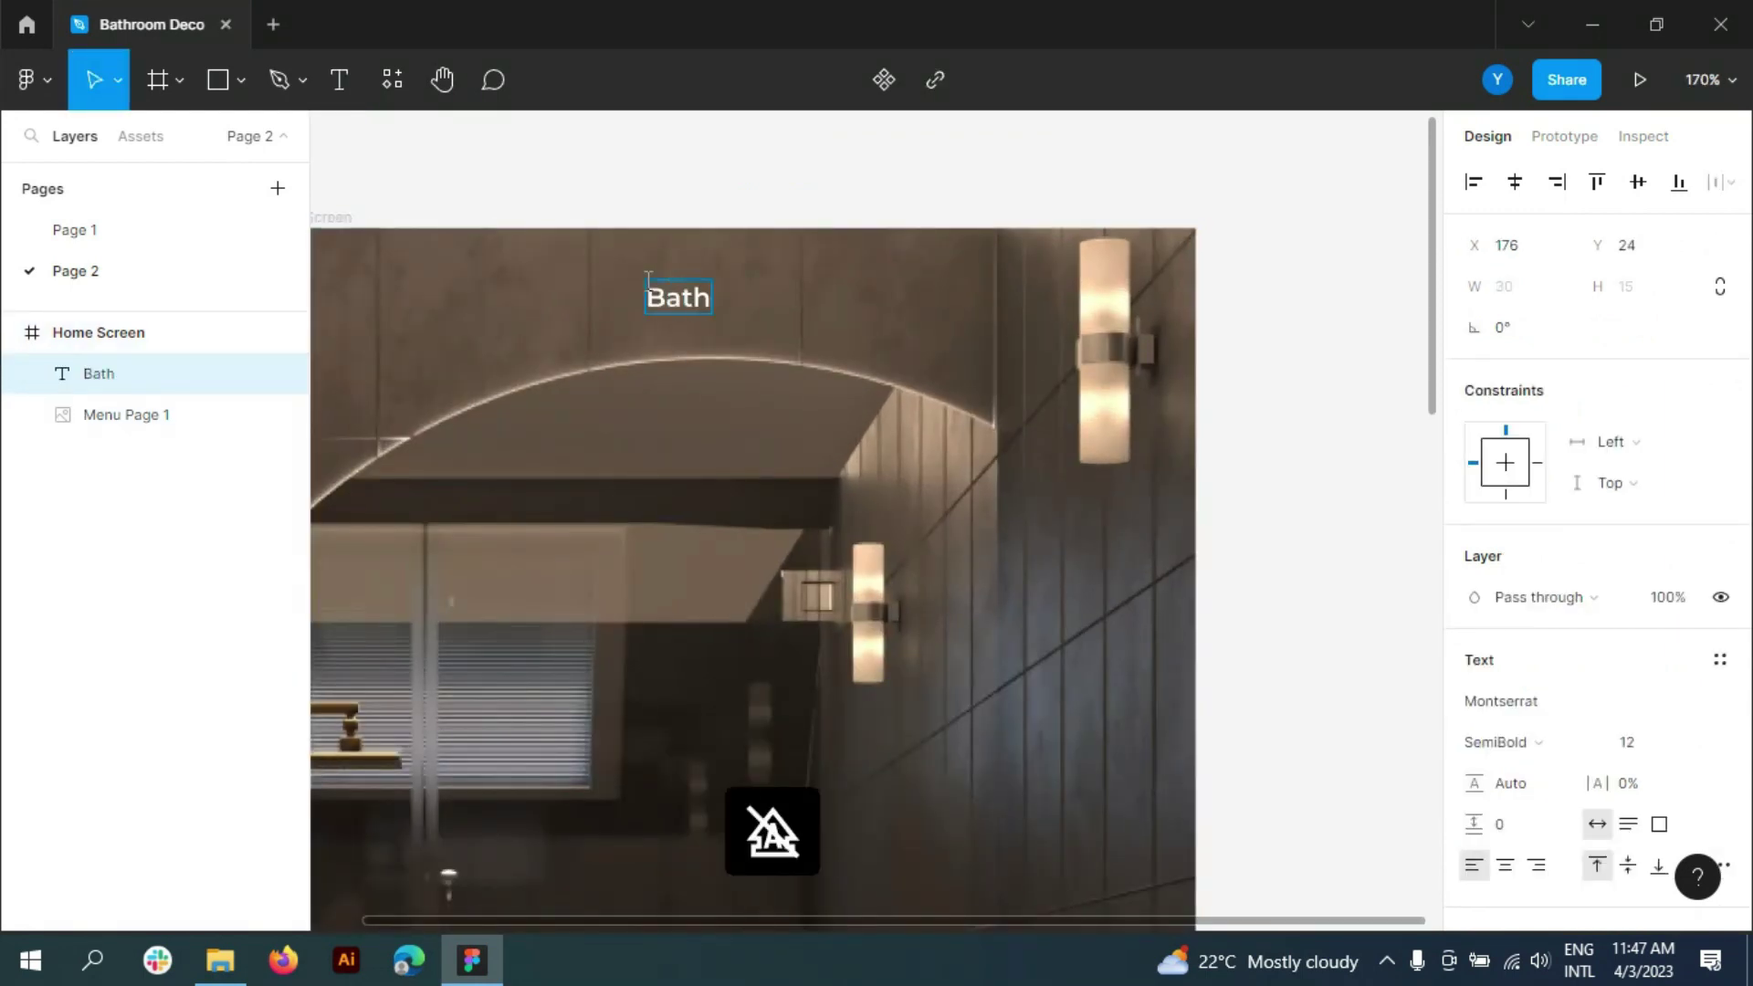
pyautogui.write('room')
pyautogui.click(271, 135)
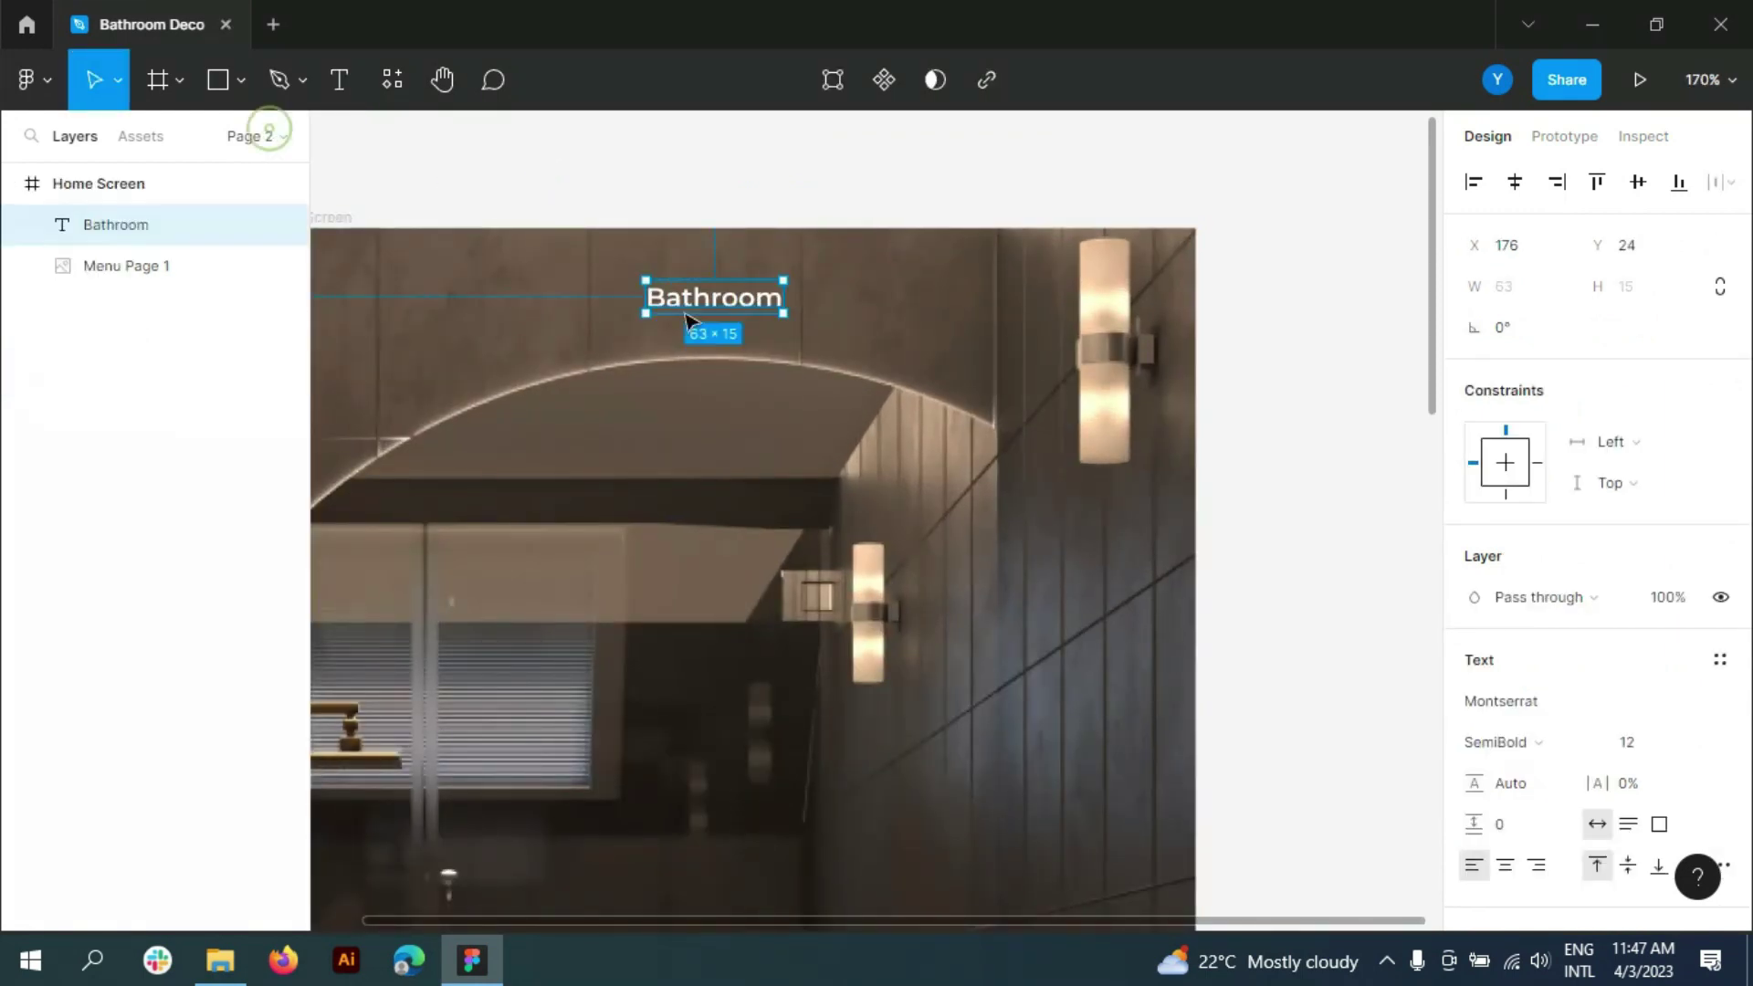
# - Centre the Bathroom title horizontally within the frame
pyautogui.click(1515, 182)
pyautogui.scroll(-3, 1126, 363)
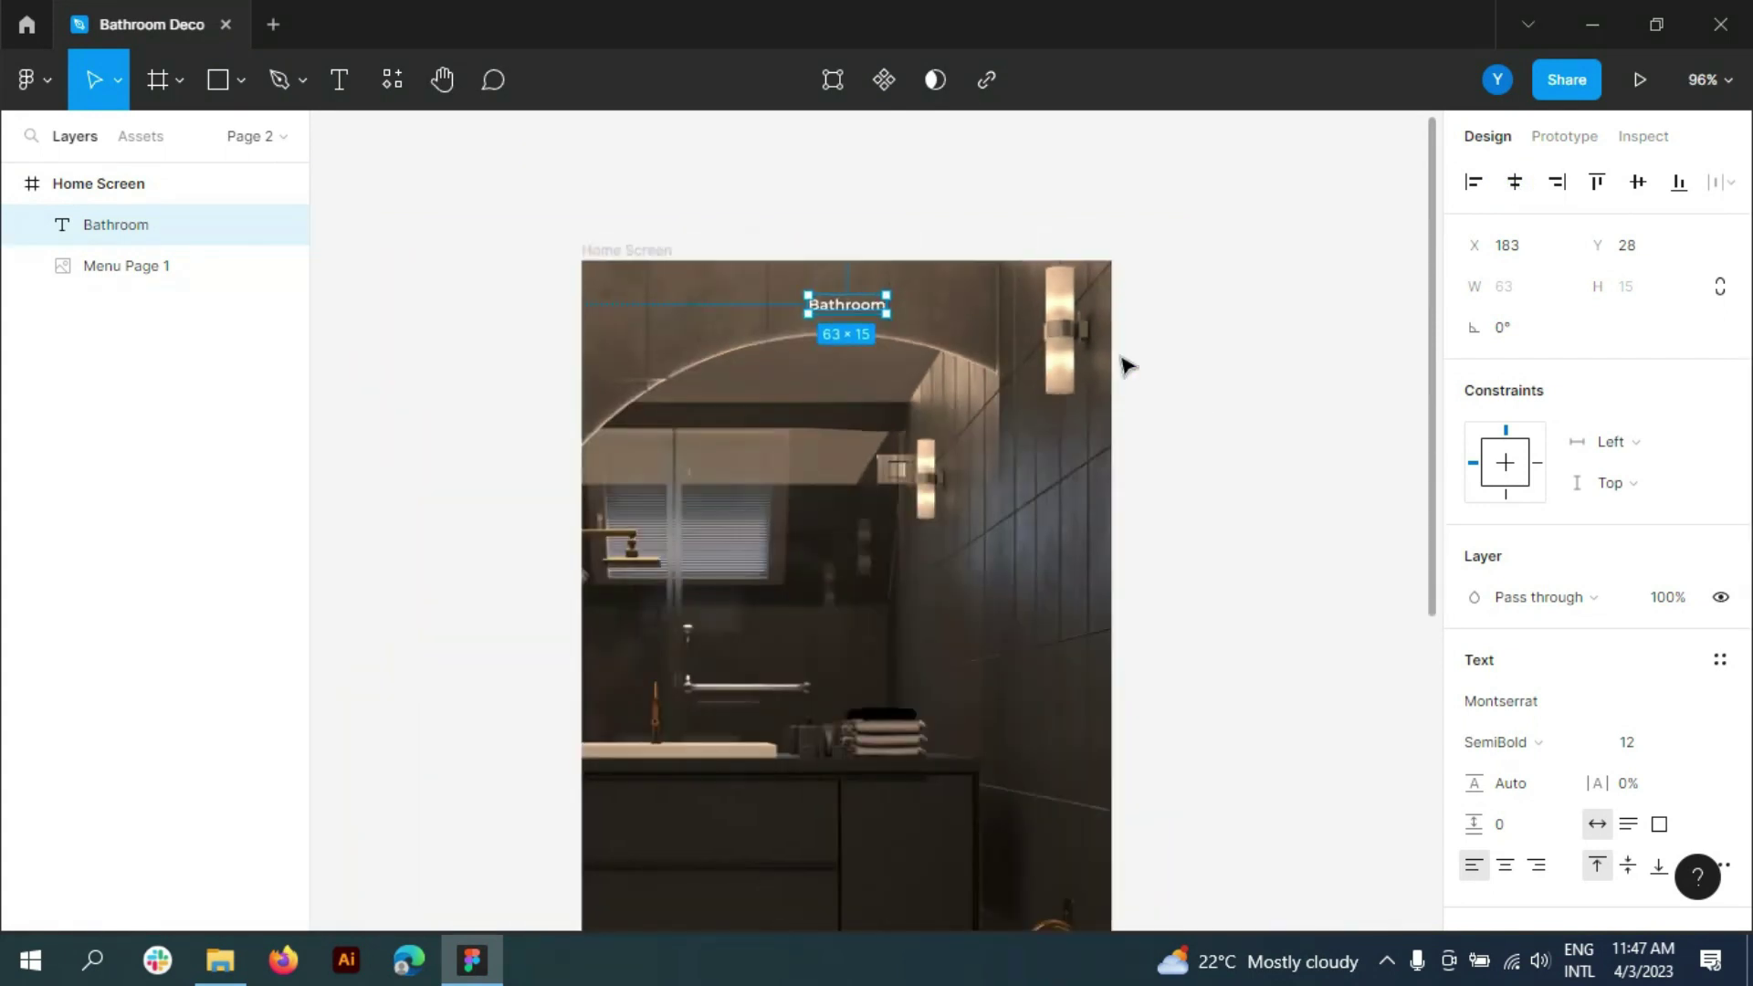
pyautogui.scroll(-2, 1186, 356)
pyautogui.click(1251, 344)
pyautogui.scroll(-2, 1308, 445)
pyautogui.scroll(5, 797, 404)
pyautogui.click(241, 80)
# - Draw a small white (FFFFFF) circle over the mirror area
pyautogui.click(180, 246)
pyautogui.scroll(5, 831, 561)
pyautogui.moveTo(792, 530); pyautogui.dragTo(845, 567)
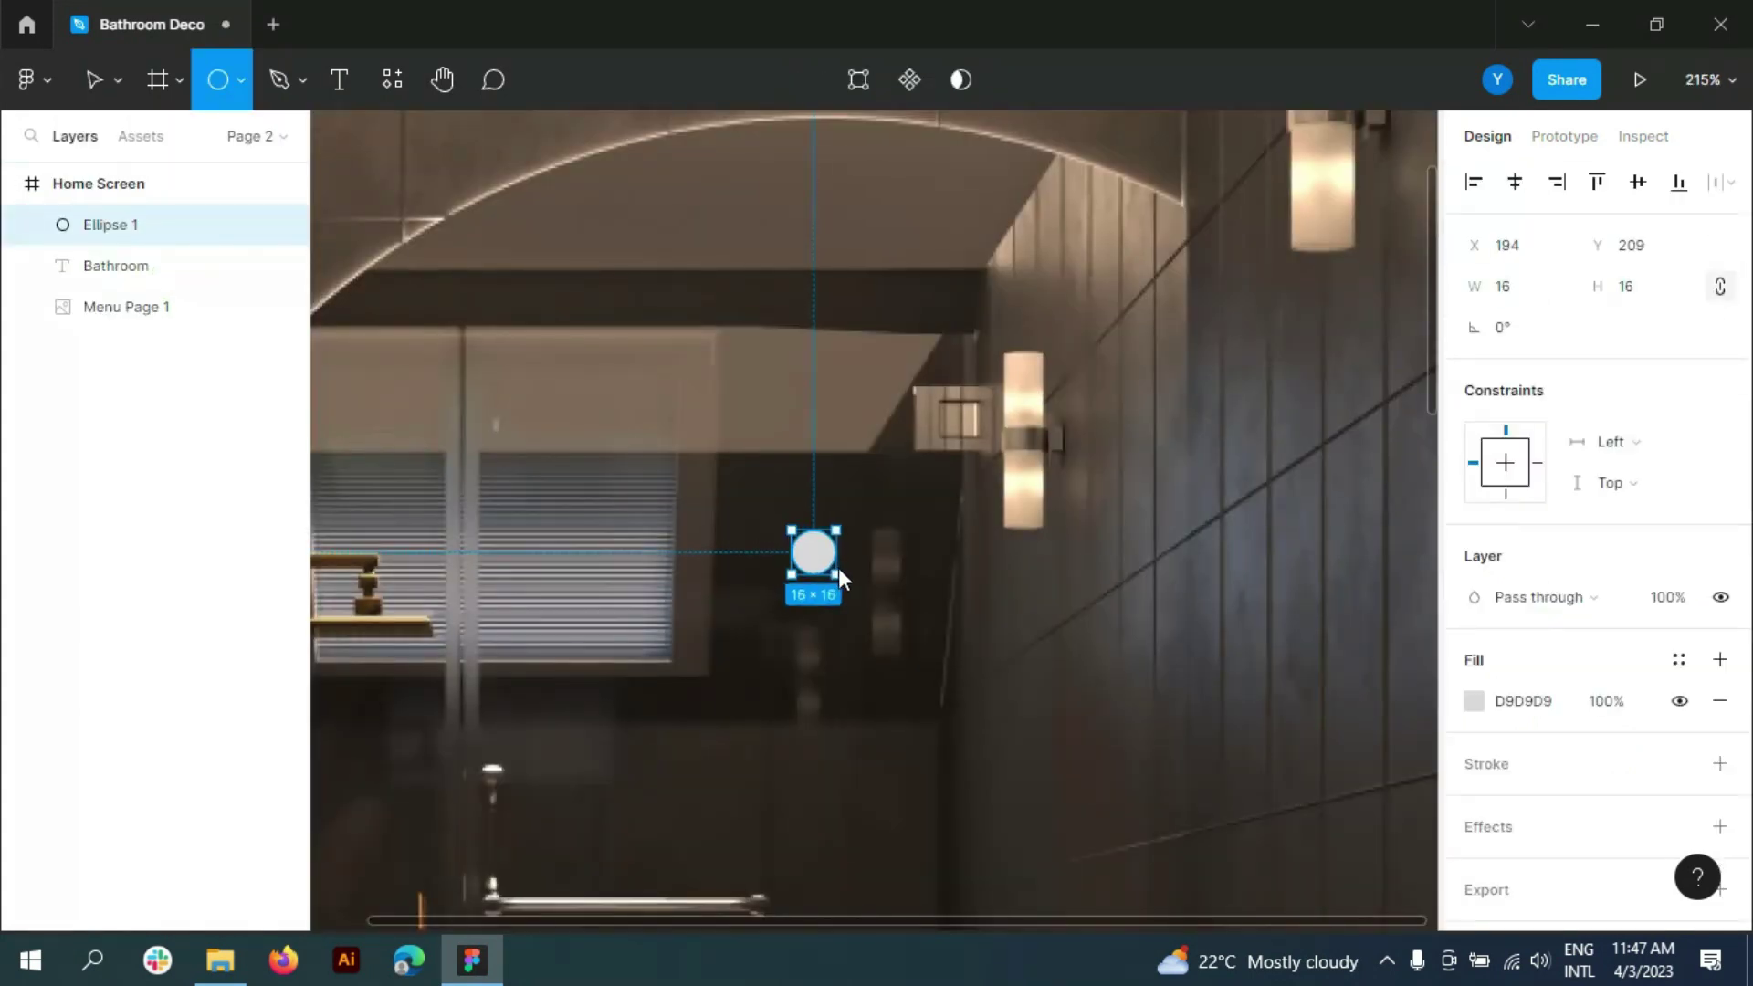
pyautogui.click(1536, 699)
pyautogui.write('ffff')
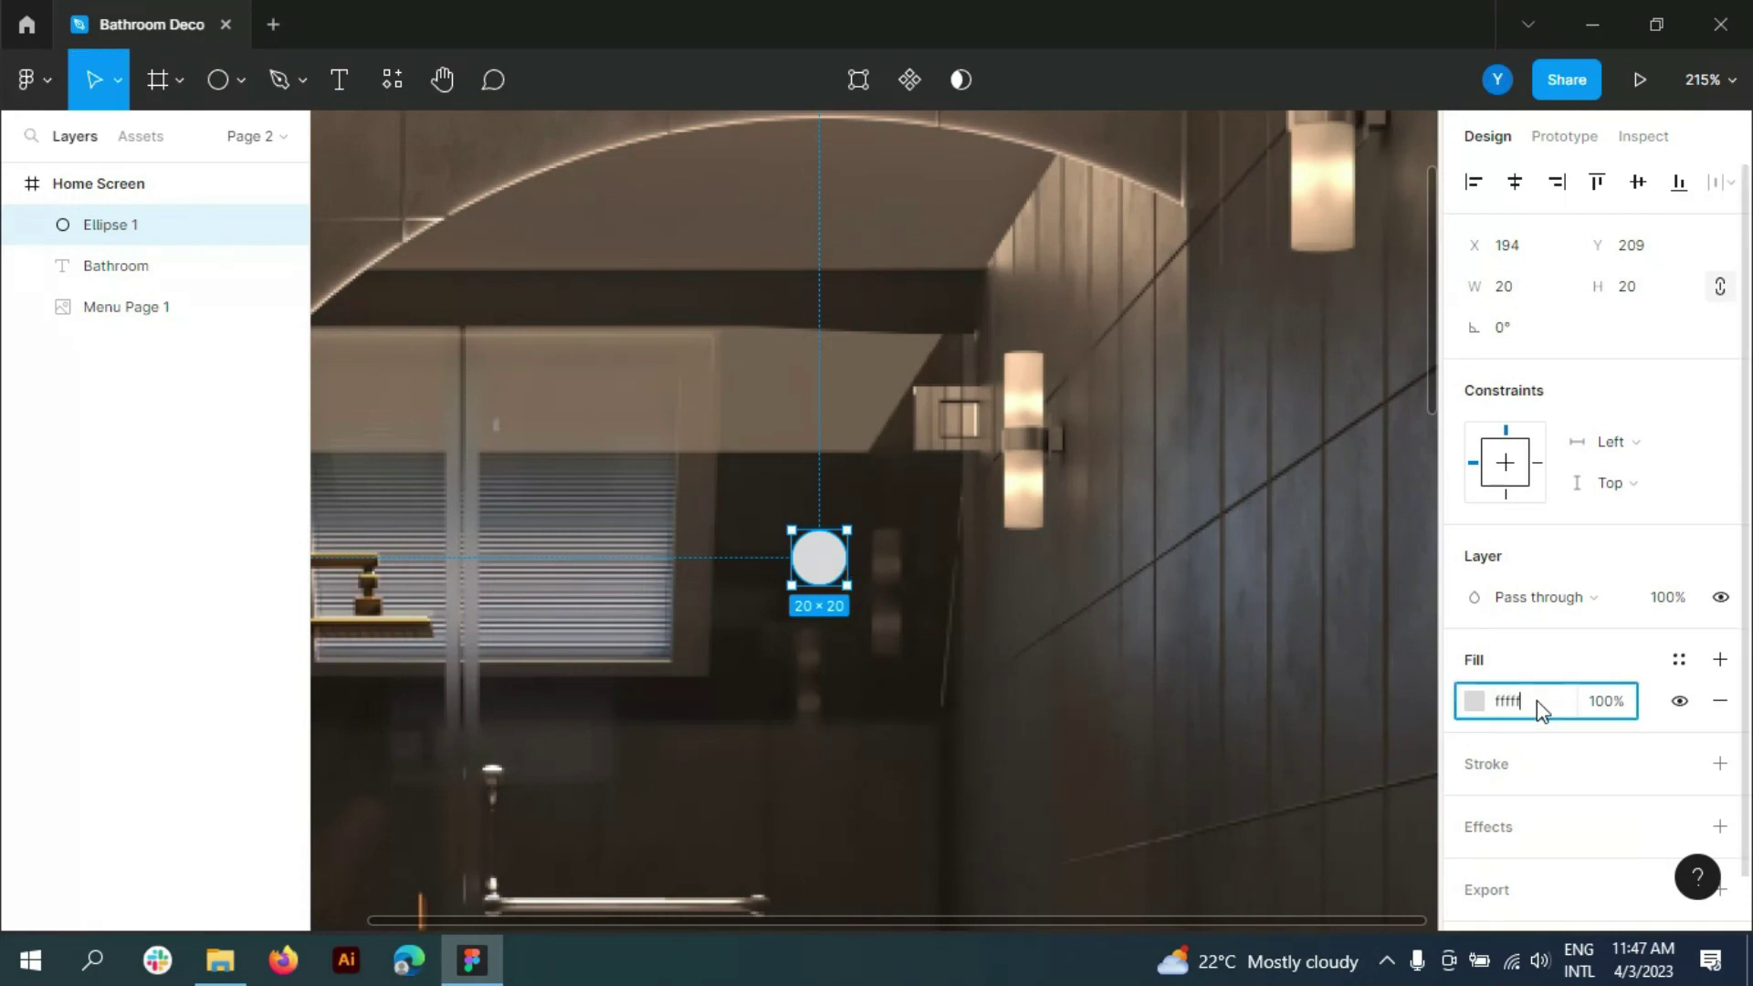
pyautogui.write('ff')
pyautogui.press('Return')
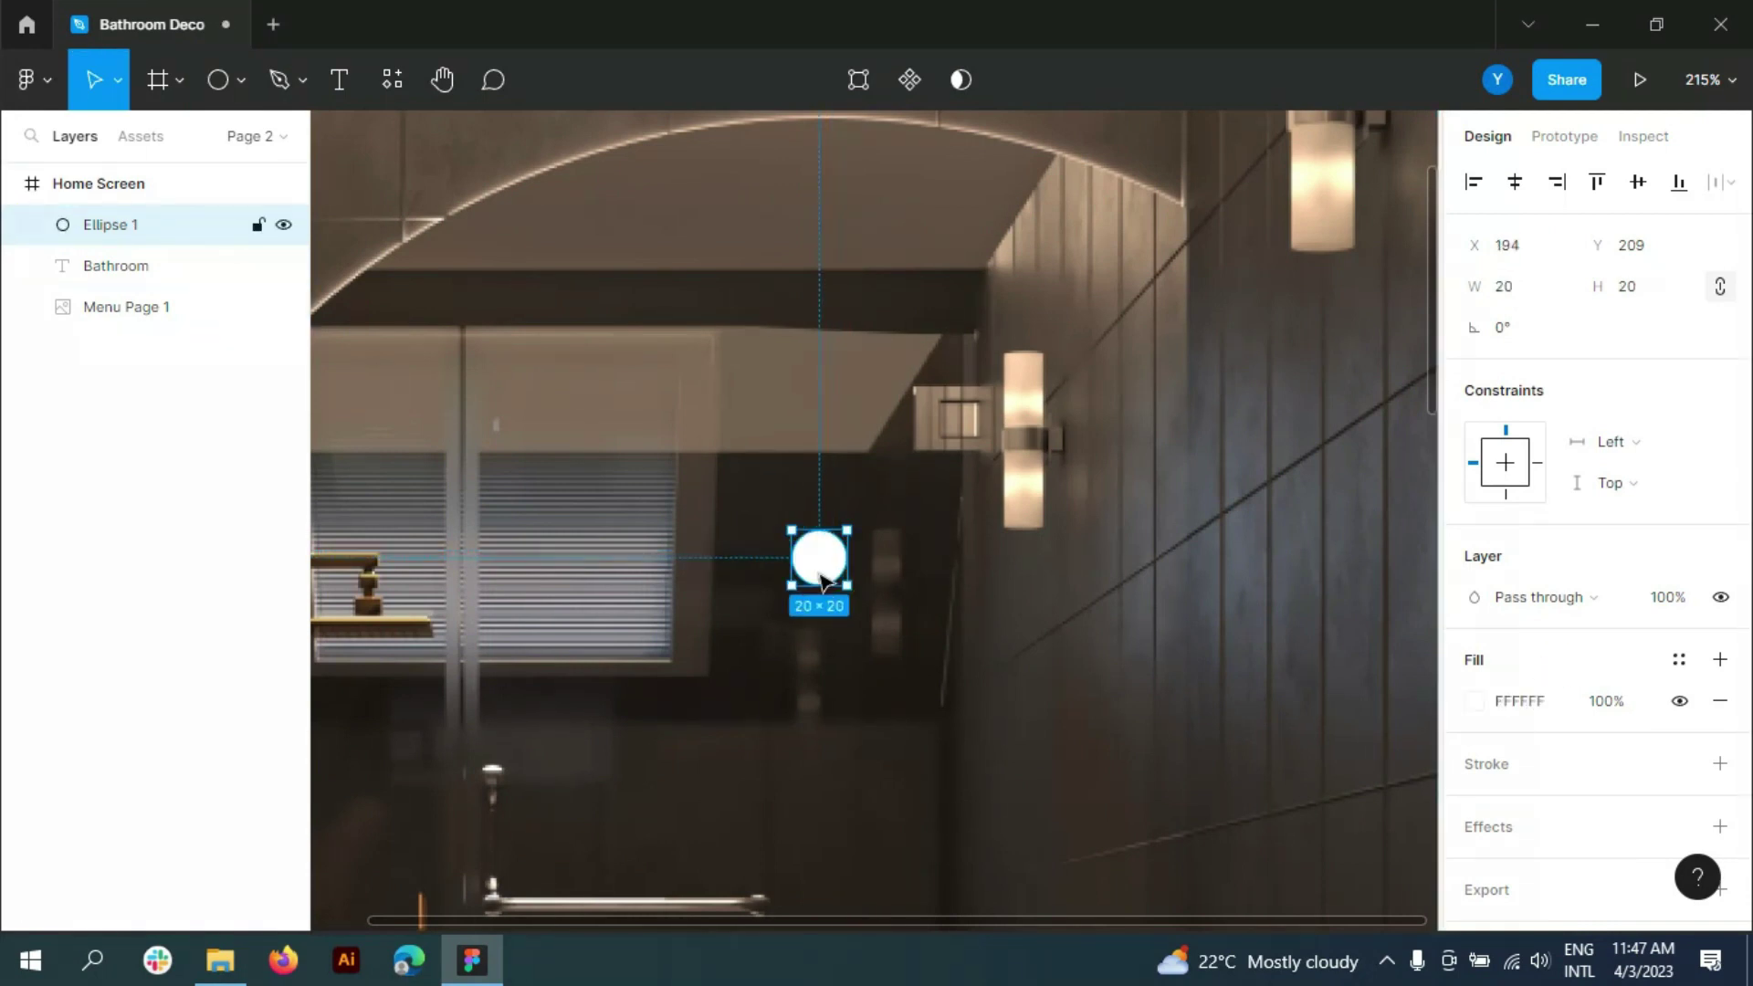
# - Add a smaller inner dot, then resize the outer ring to 22 and lower its opacity
pyautogui.moveTo(826, 572)
pyautogui.mouseDown()
pyautogui.moveTo(826, 482)
pyautogui.moveTo(806, 477)
pyautogui.moveTo(831, 566)
pyautogui.mouseUp()
pyautogui.click(110, 266)
pyautogui.click(1612, 702)
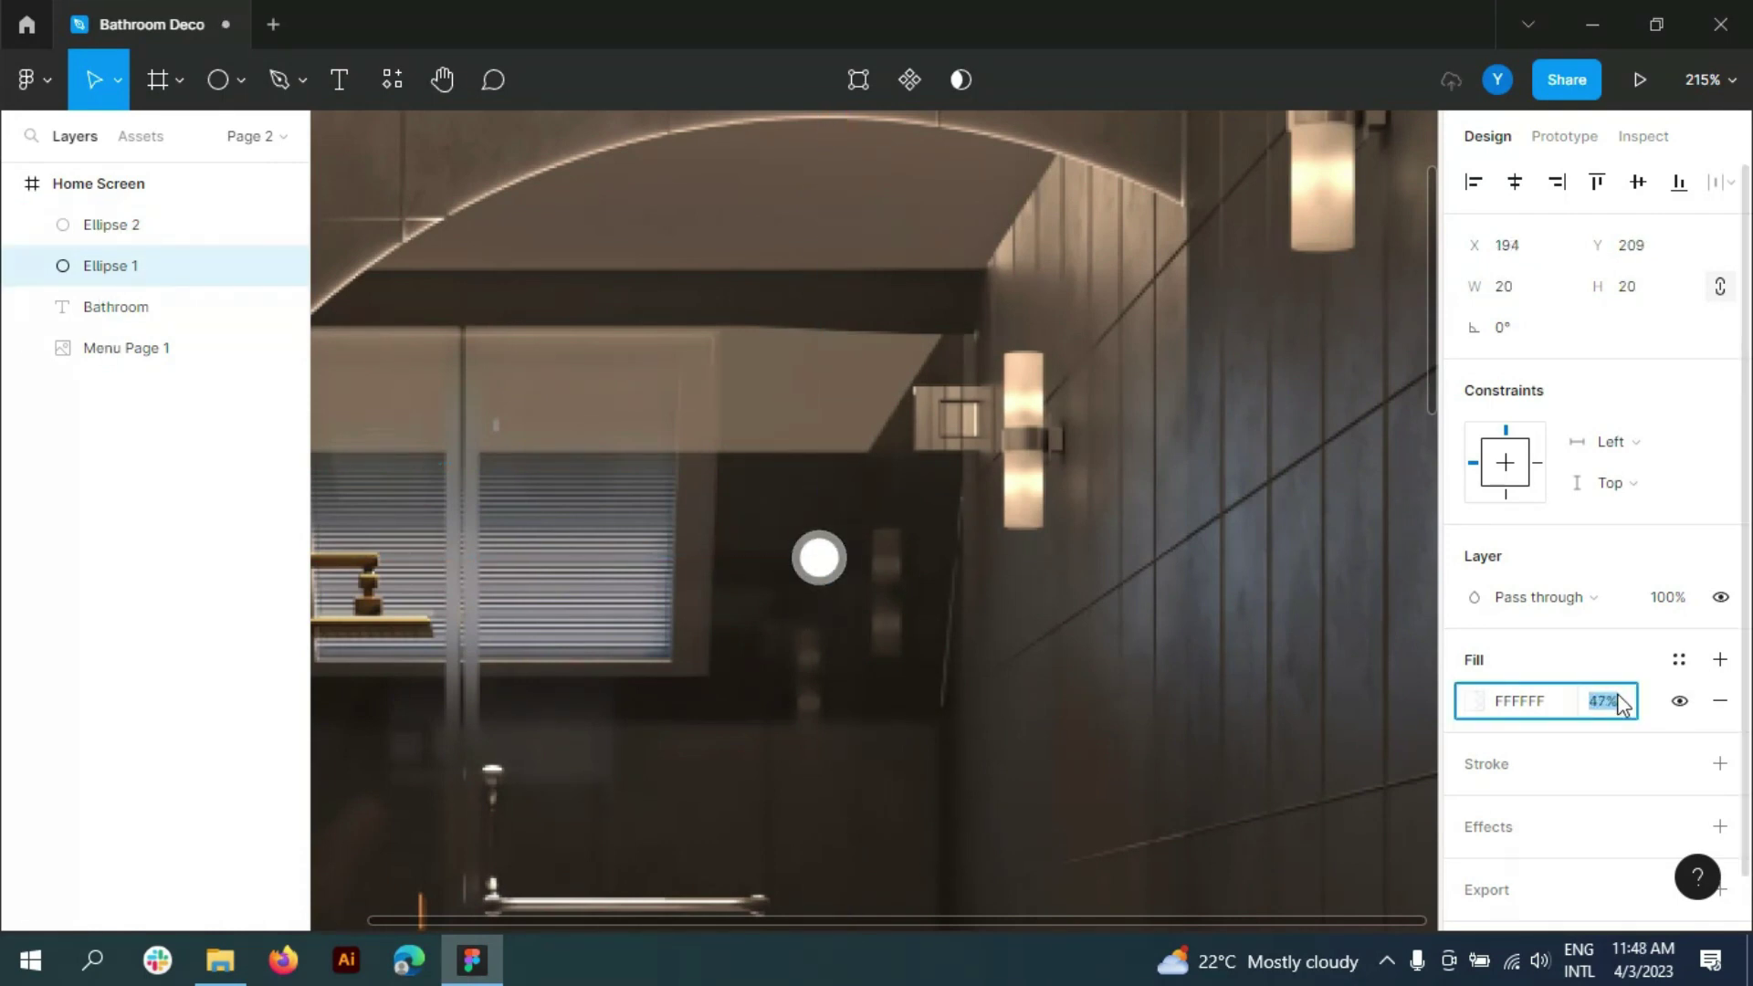
pyautogui.click(110, 225)
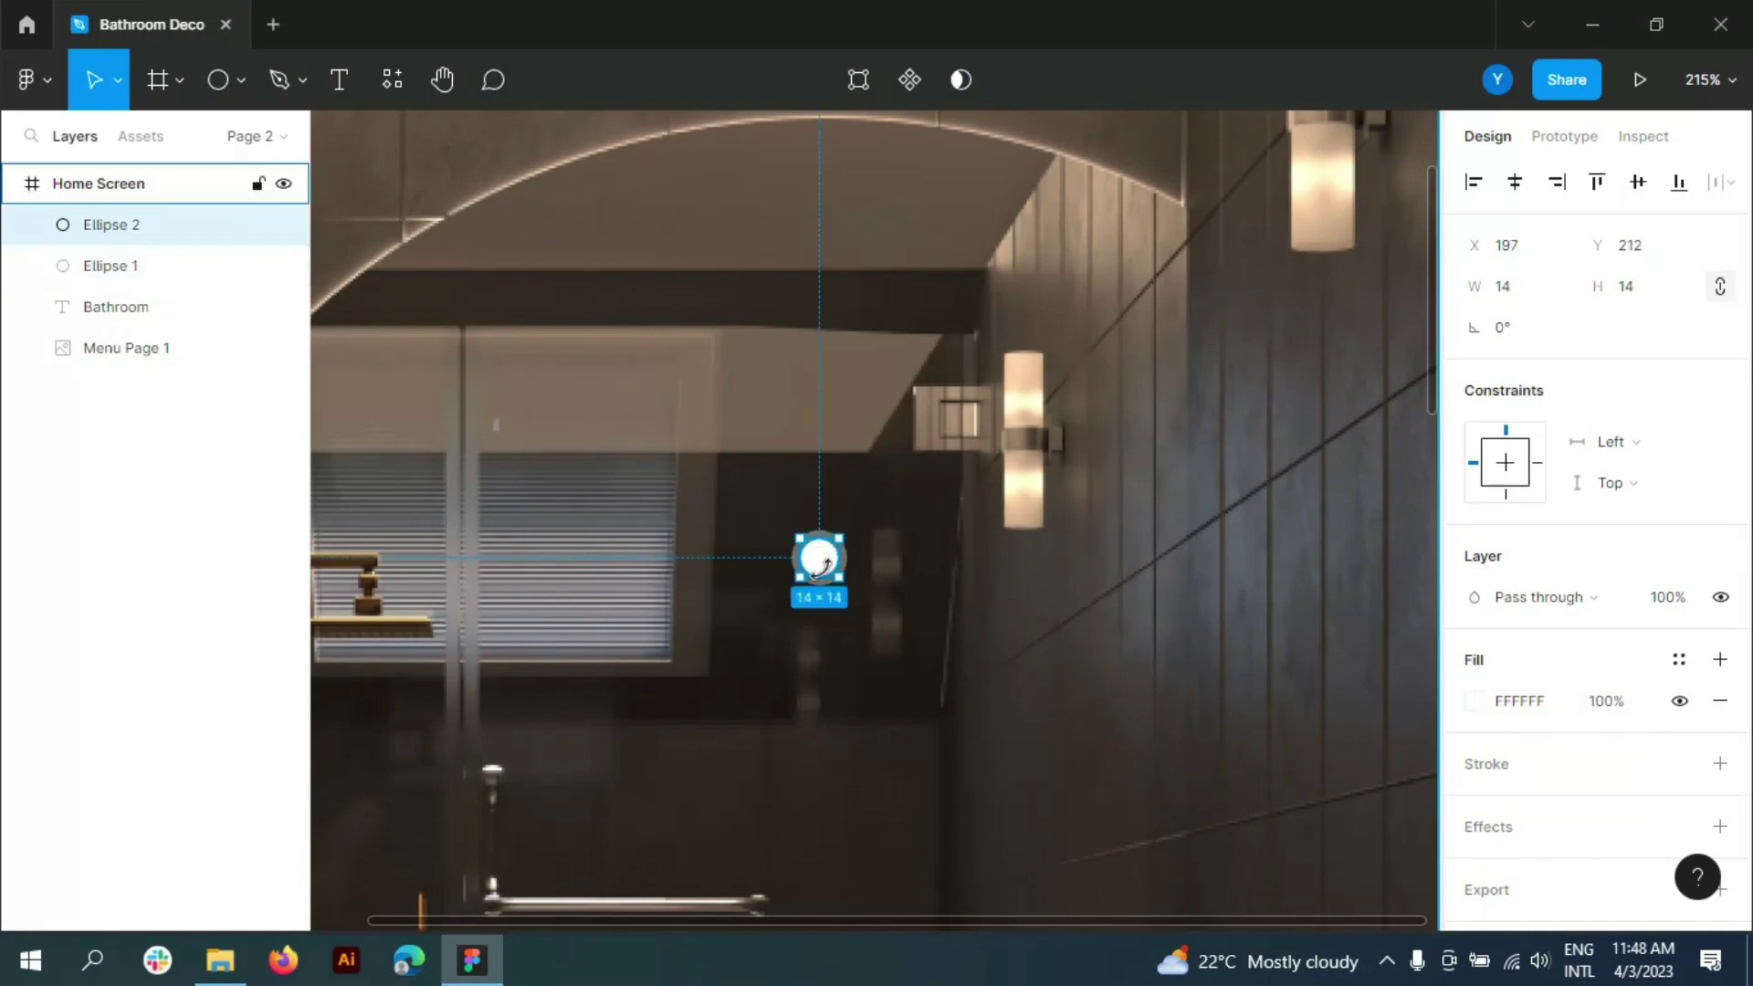
pyautogui.click(110, 266)
pyautogui.write('22')
pyautogui.click(1630, 287)
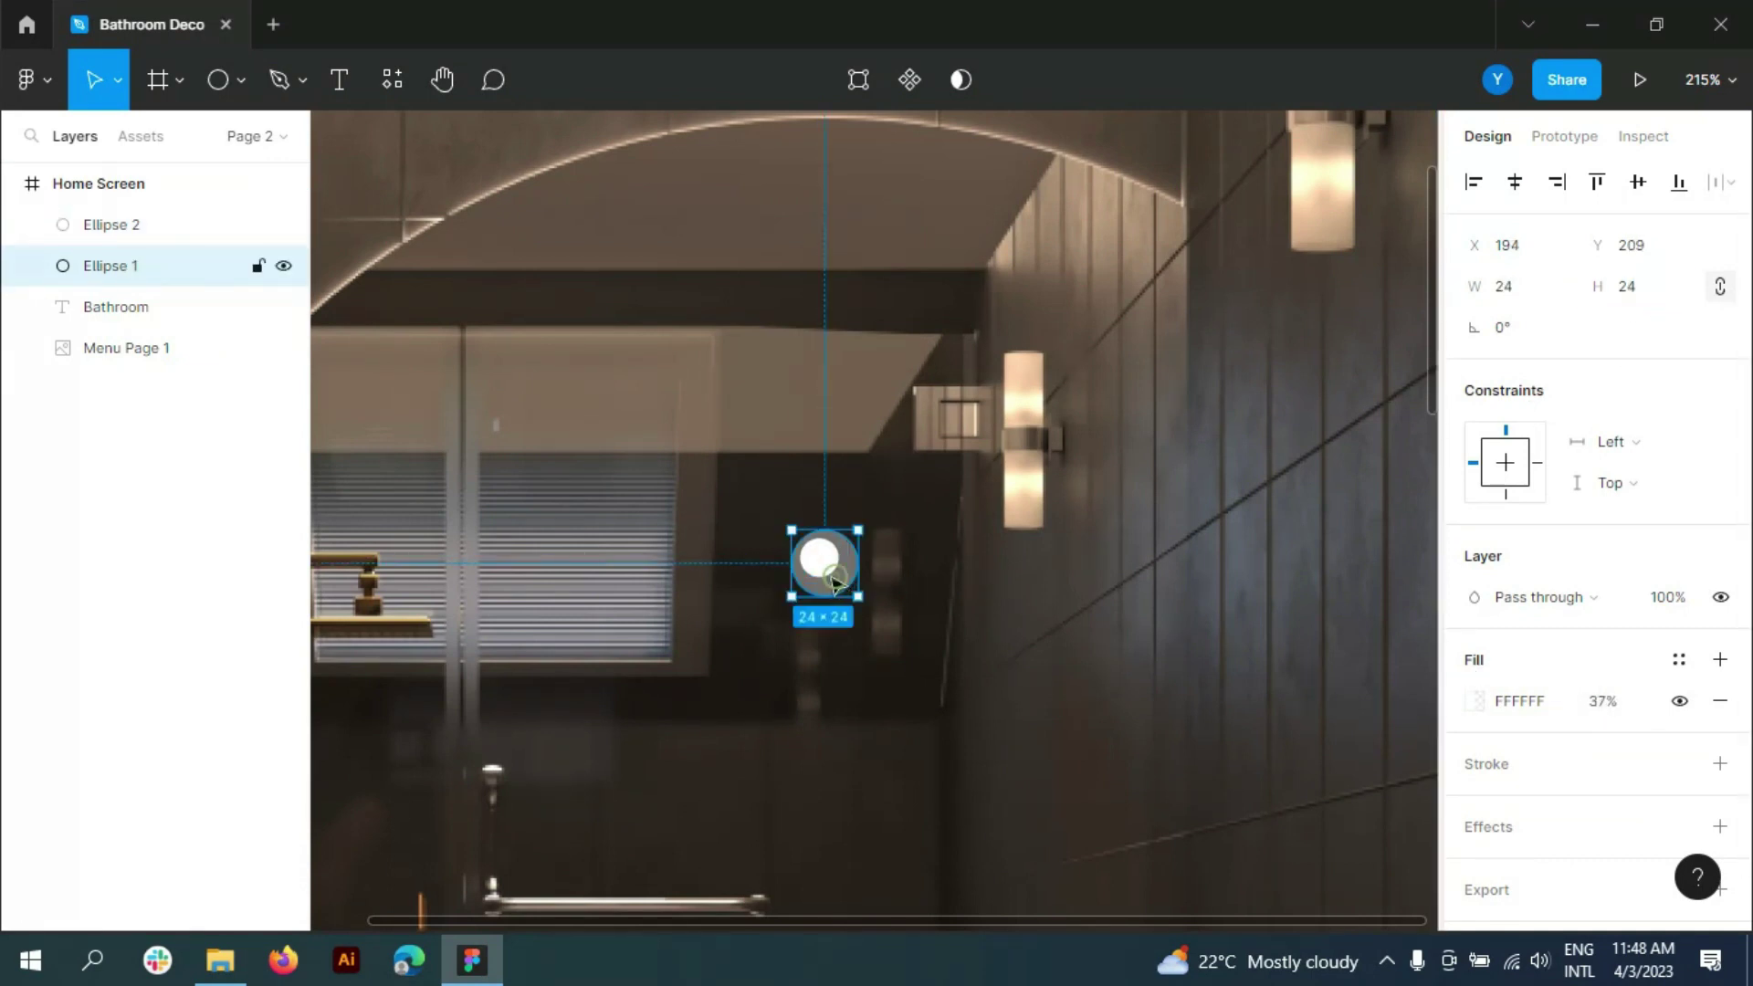
# - Group the ring and dot into a single marker
pyautogui.press('Escape')
pyautogui.scroll(-2, 969, 624)
pyautogui.scroll(-2, 970, 623)
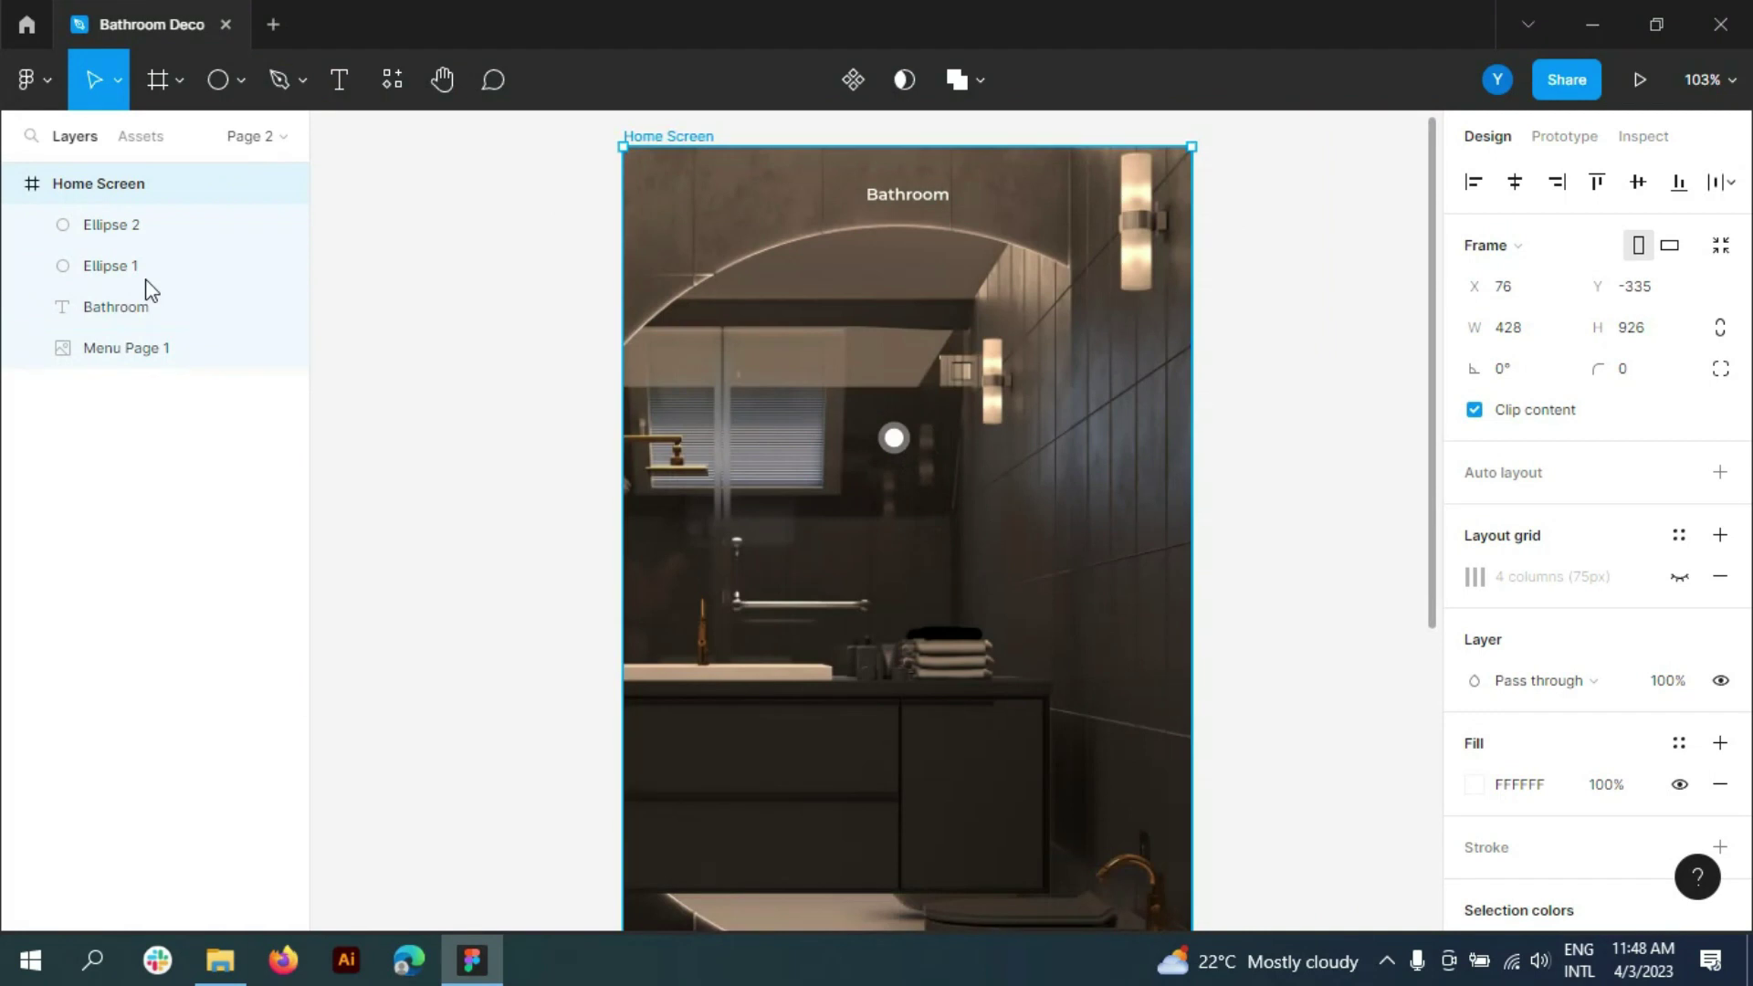
pyautogui.click(137, 266)
pyautogui.keyDown('shift'); pyautogui.click(128, 228); pyautogui.keyUp('shift')
pyautogui.hotkey('ctrl', 'g')
# - Duplicate the marker and position copies, moving the cabinet marker onto the lower drawer
pyautogui.scroll(-1, 894, 393)
pyautogui.moveTo(895, 393); pyautogui.dragTo(743, 777)
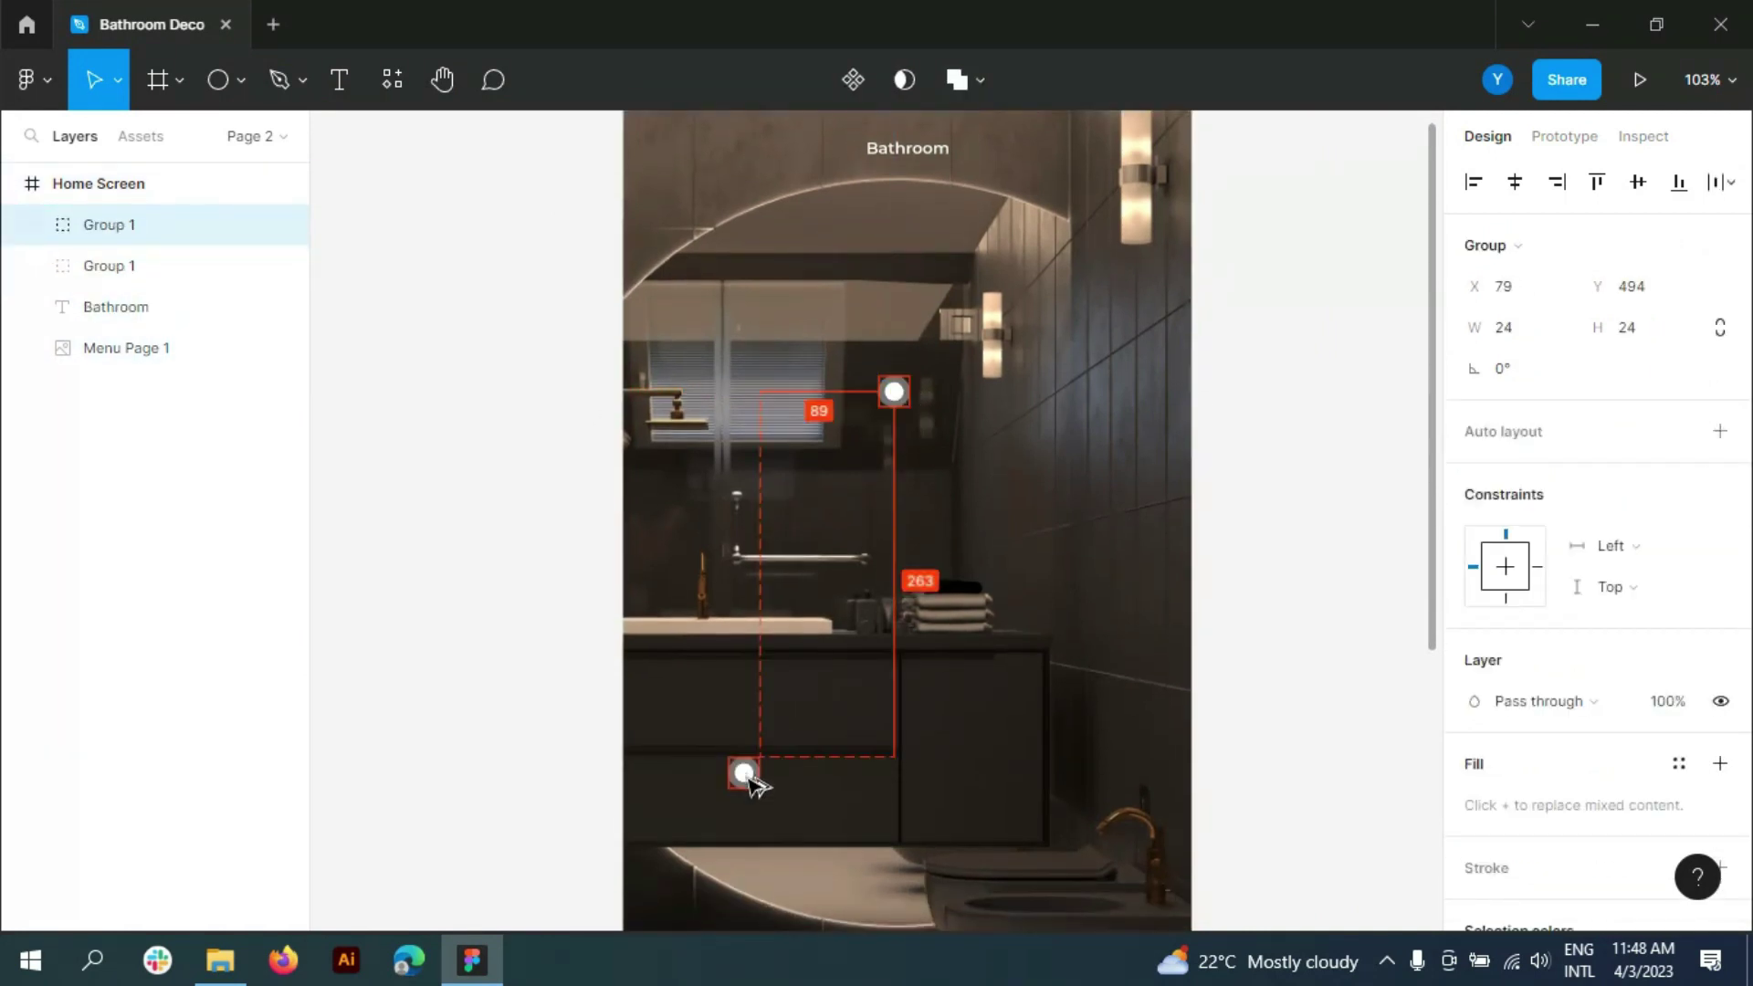
pyautogui.scroll(-2, 749, 694)
pyautogui.moveTo(742, 599)
pyautogui.mouseDown()
pyautogui.moveTo(1059, 799)
pyautogui.moveTo(1069, 787)
pyautogui.mouseUp()
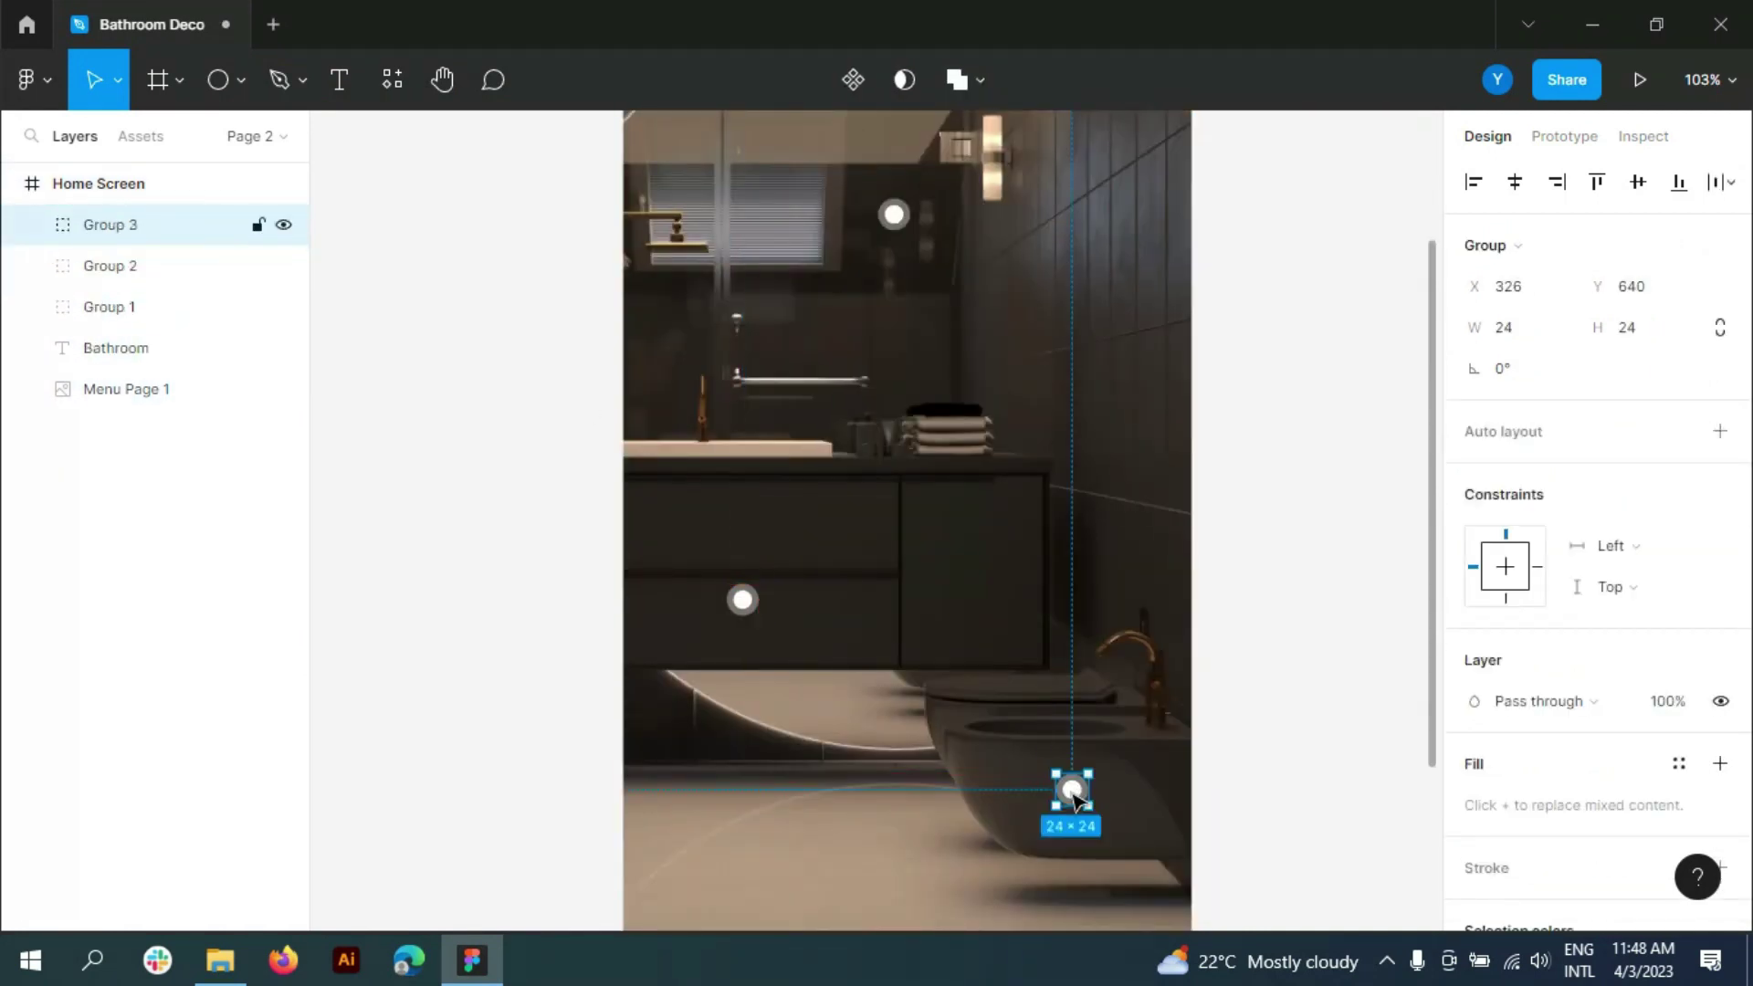
pyautogui.scroll(5, 913, 547)
pyautogui.click(109, 265)
pyautogui.scroll(-3, 841, 685)
pyautogui.scroll(4, 733, 629)
pyautogui.moveTo(735, 632); pyautogui.dragTo(718, 663)
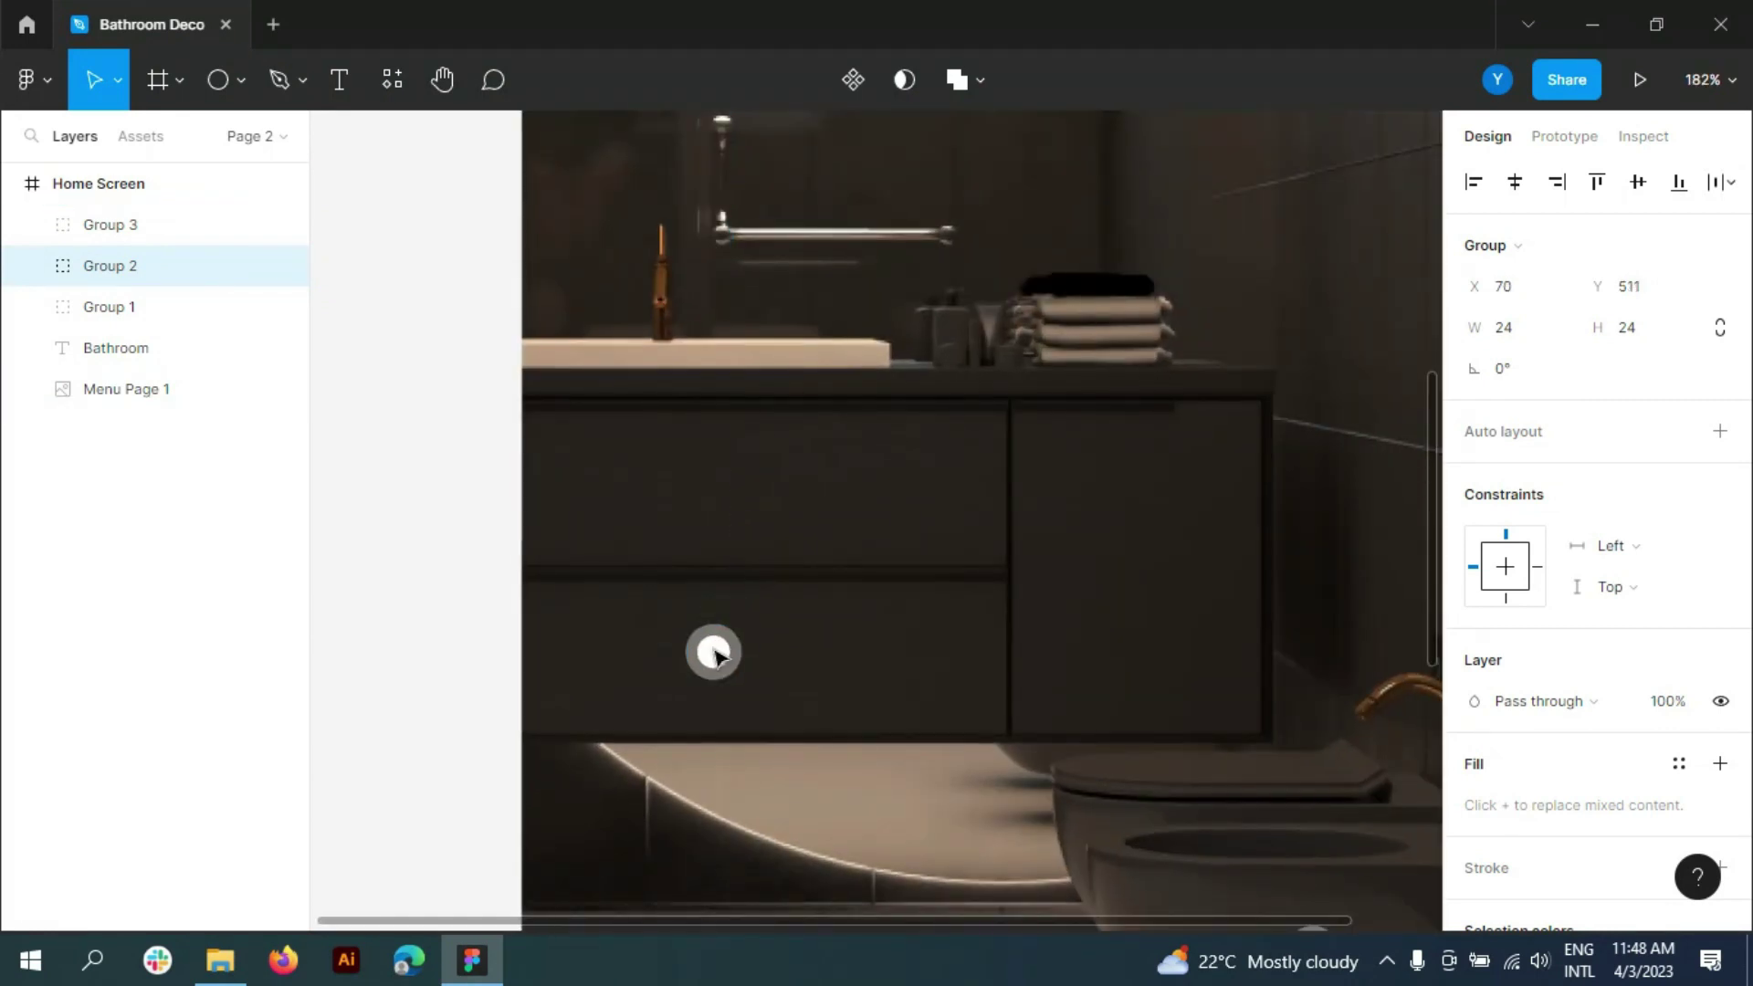
# - Draw a leader line from the cabinet marker's centre with a white FFFFFF stroke
pyautogui.press('p')
pyautogui.click(711, 650)
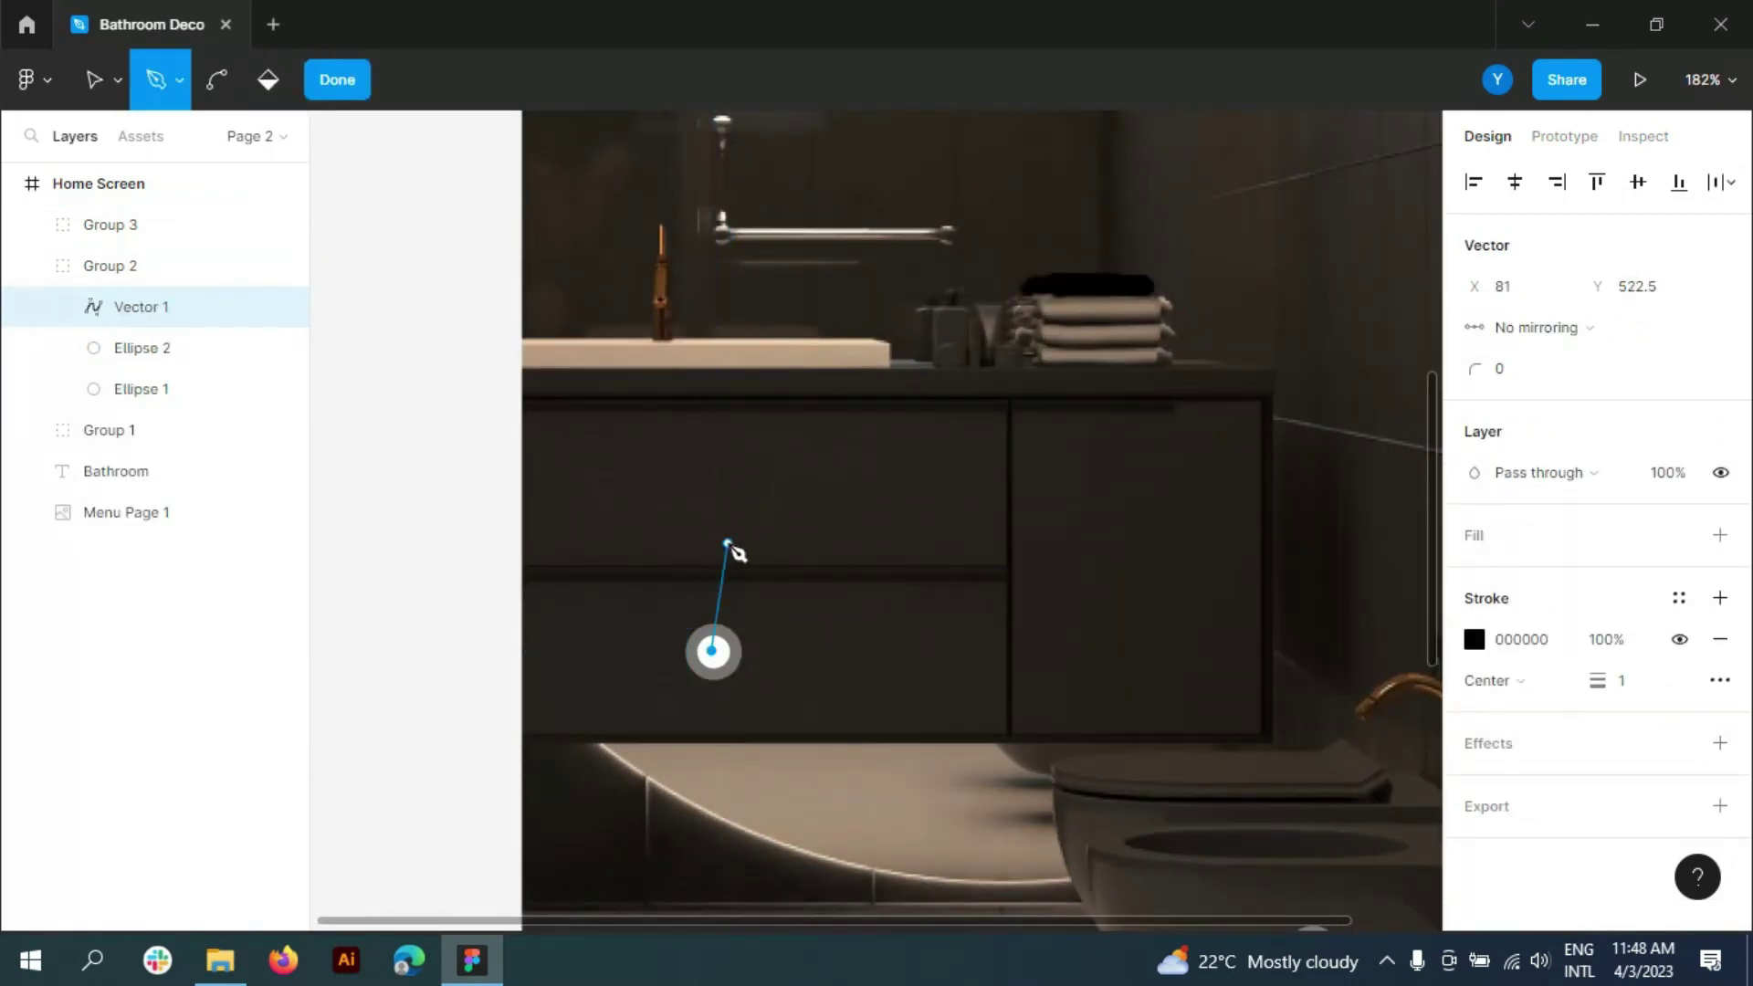
pyautogui.press('Escape')
pyautogui.press('Escape')
pyautogui.click(1552, 765)
pyautogui.write('f')
pyautogui.press('Return')
# - Make the leader line dashed with a dash length of 4
pyautogui.click(1720, 845)
pyautogui.click(1388, 775)
pyautogui.click(1426, 804)
pyautogui.write('4')
pyautogui.press('Return')
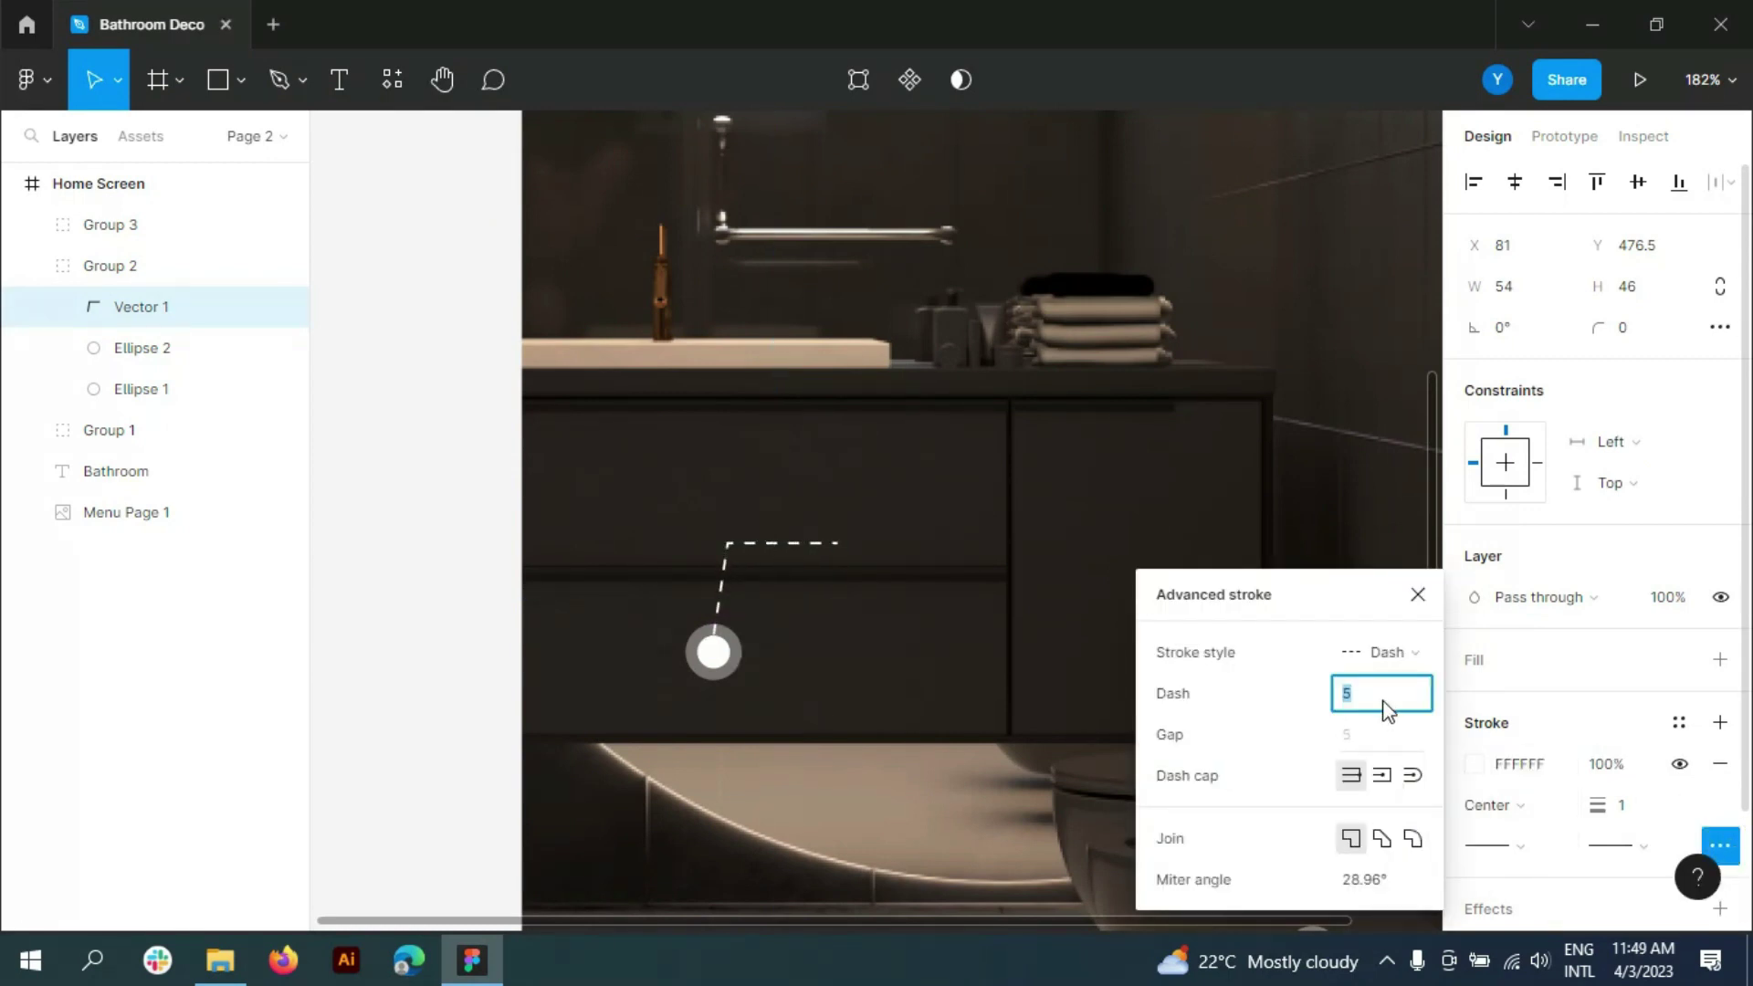
pyautogui.click(1417, 595)
# - Draw an 85-wide rounded rectangle card aligned with the dashed line's end
pyautogui.click(427, 576)
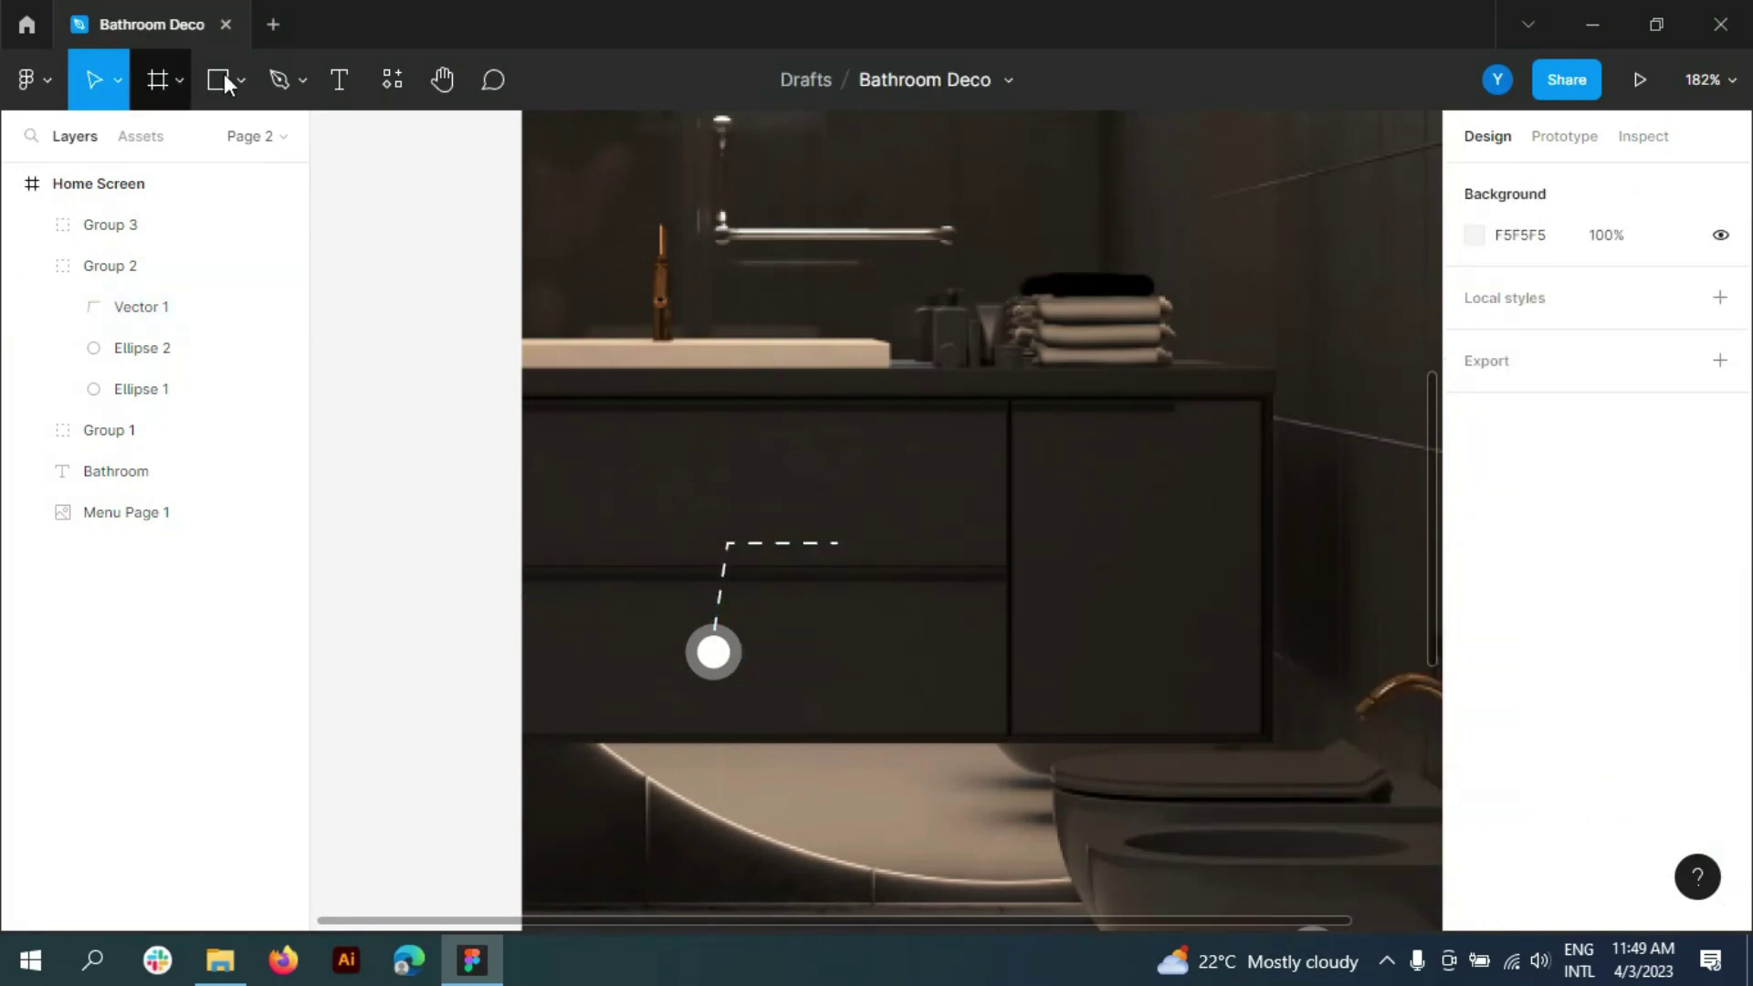
pyautogui.press('r')
pyautogui.moveTo(833, 493)
pyautogui.mouseDown()
pyautogui.moveTo(932, 608)
pyautogui.moveTo(1031, 609)
pyautogui.mouseUp()
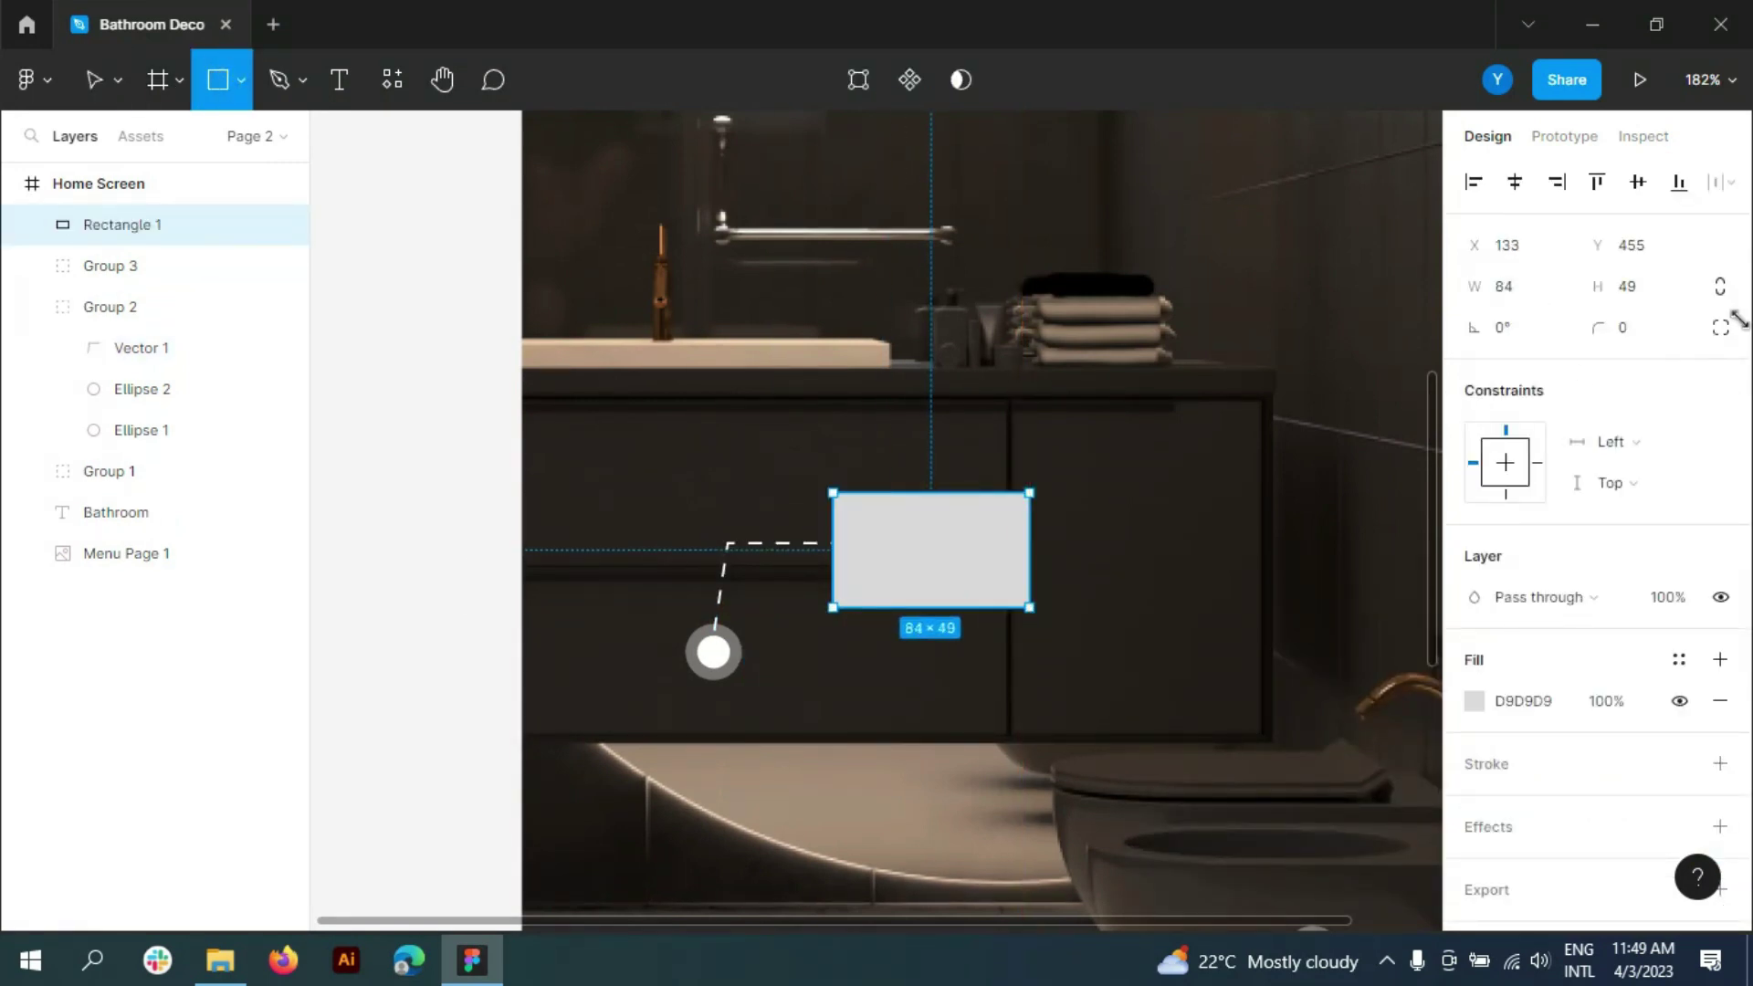
pyautogui.click(1518, 291)
pyautogui.write('85')
pyautogui.click(1648, 336)
pyautogui.write('4')
pyautogui.press('Return')
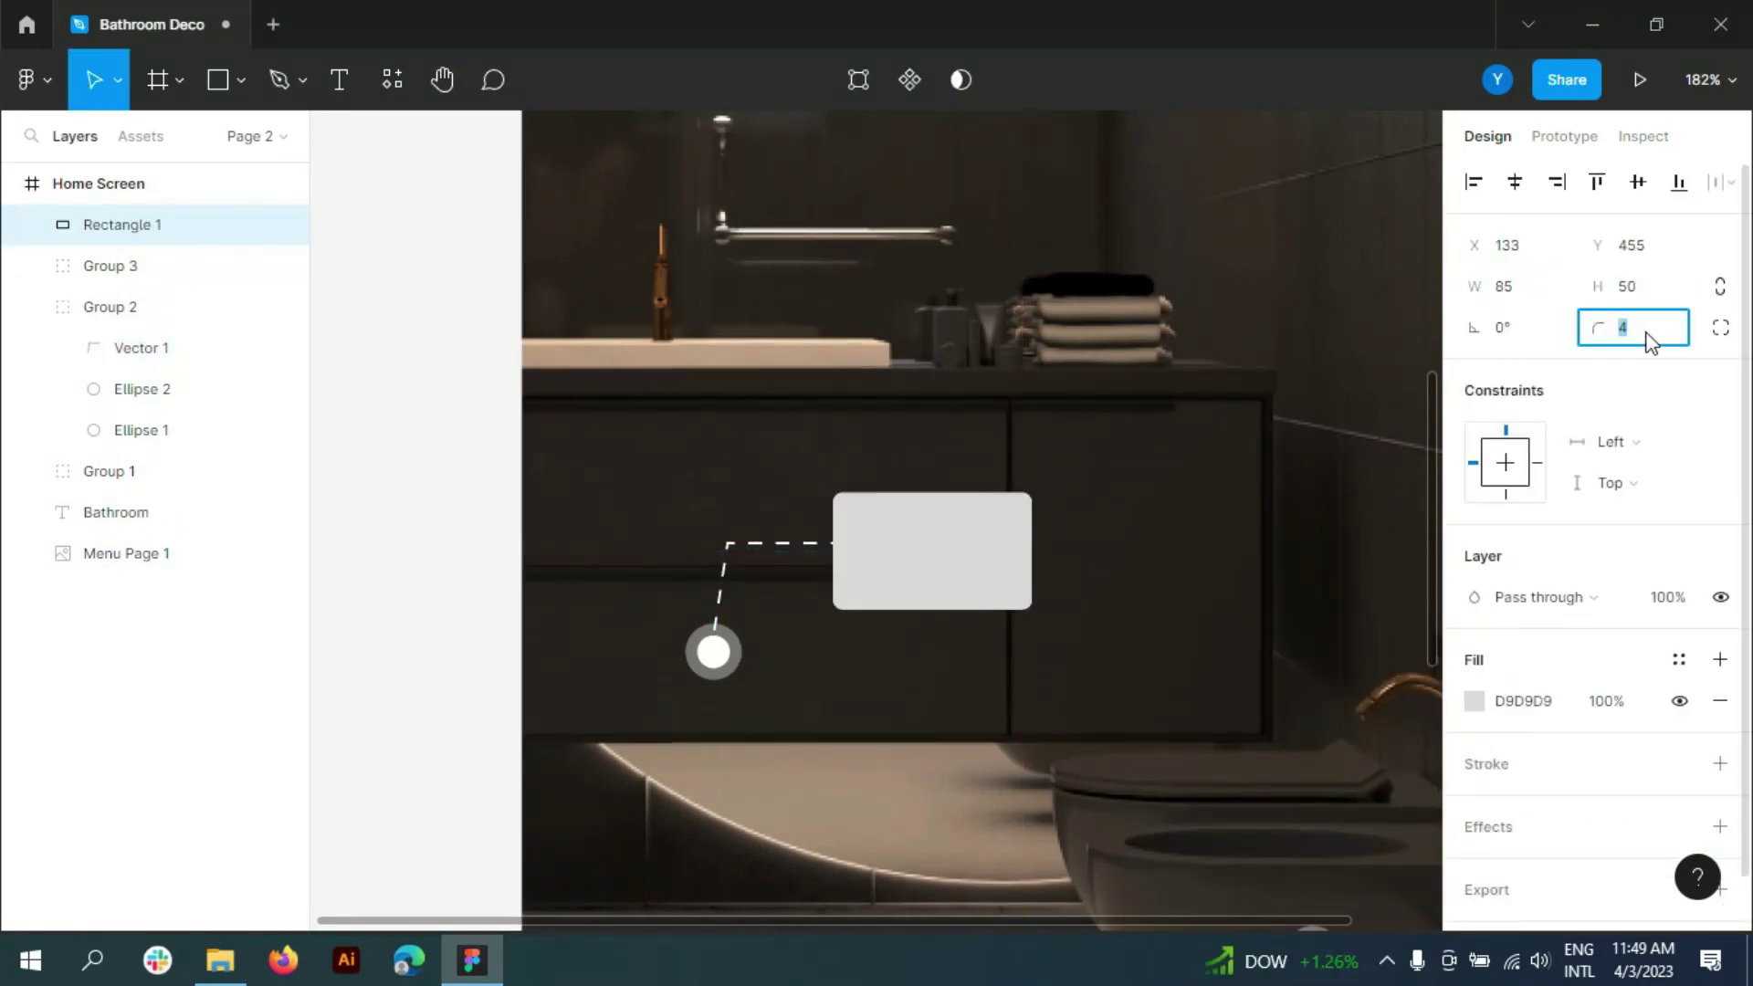
pyautogui.scroll(5, 880, 557)
pyautogui.moveTo(834, 594); pyautogui.dragTo(842, 579)
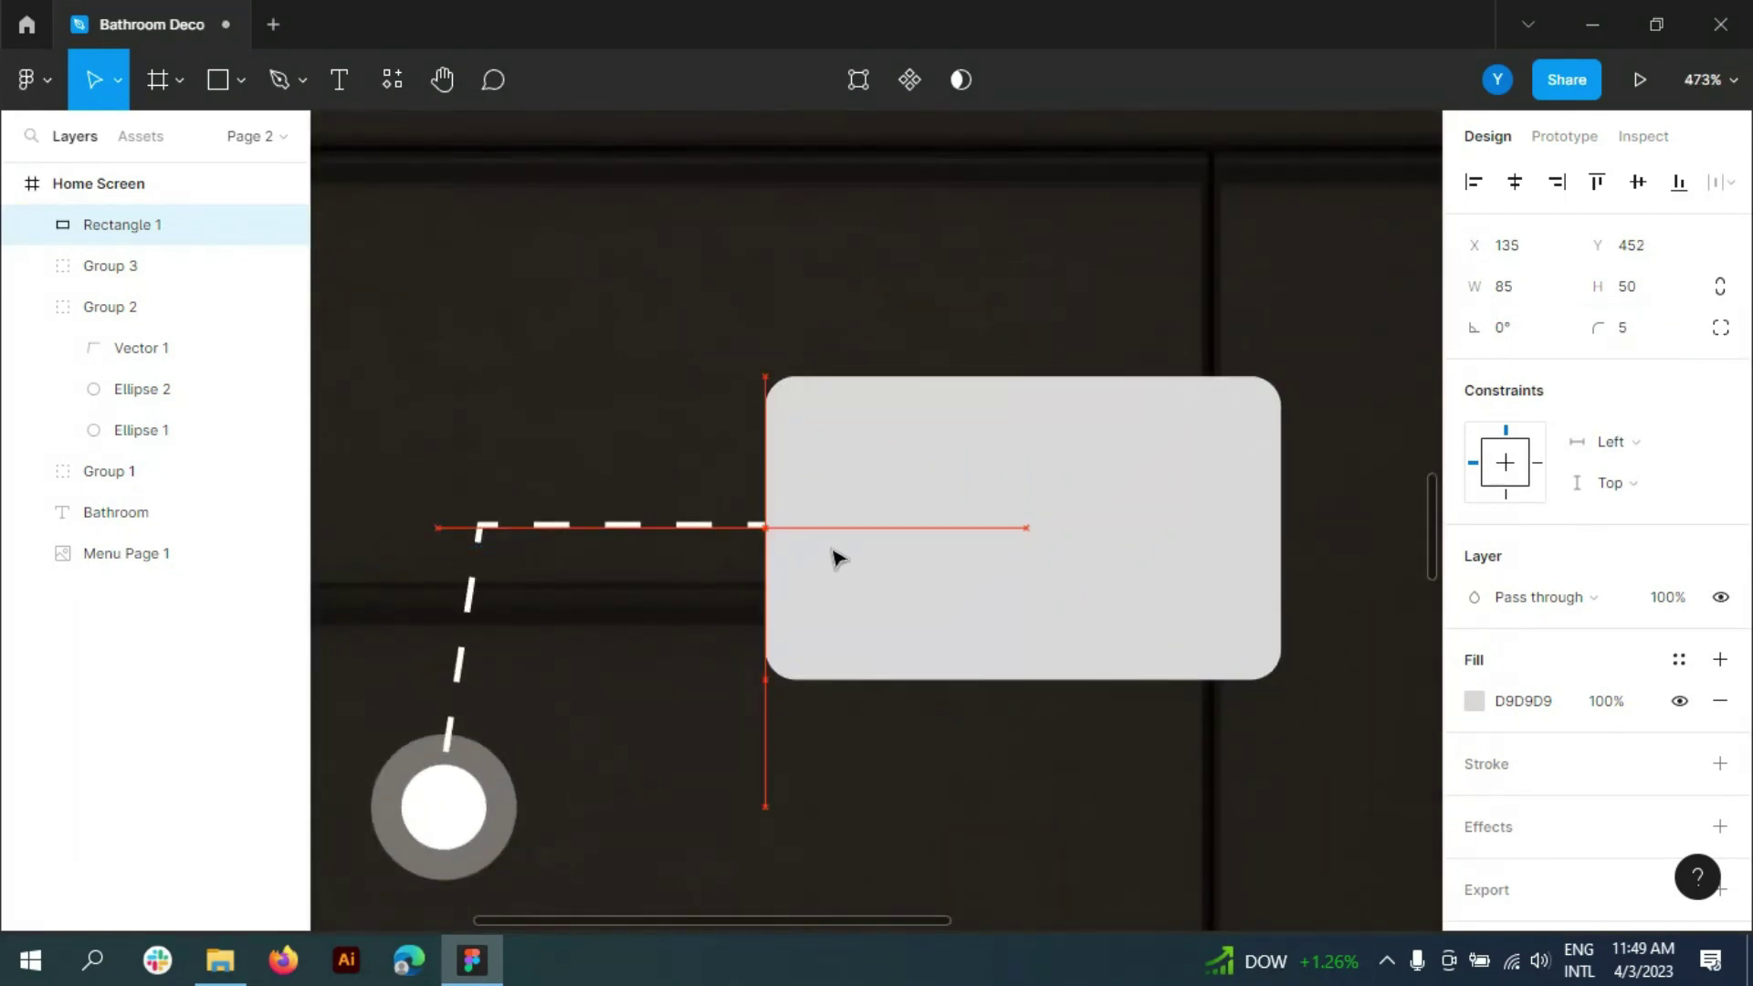
pyautogui.click(1545, 701)
pyautogui.write('fff')
# - Give the card a 40% white fill and a white outline at 55% opacity
pyautogui.press('Return')
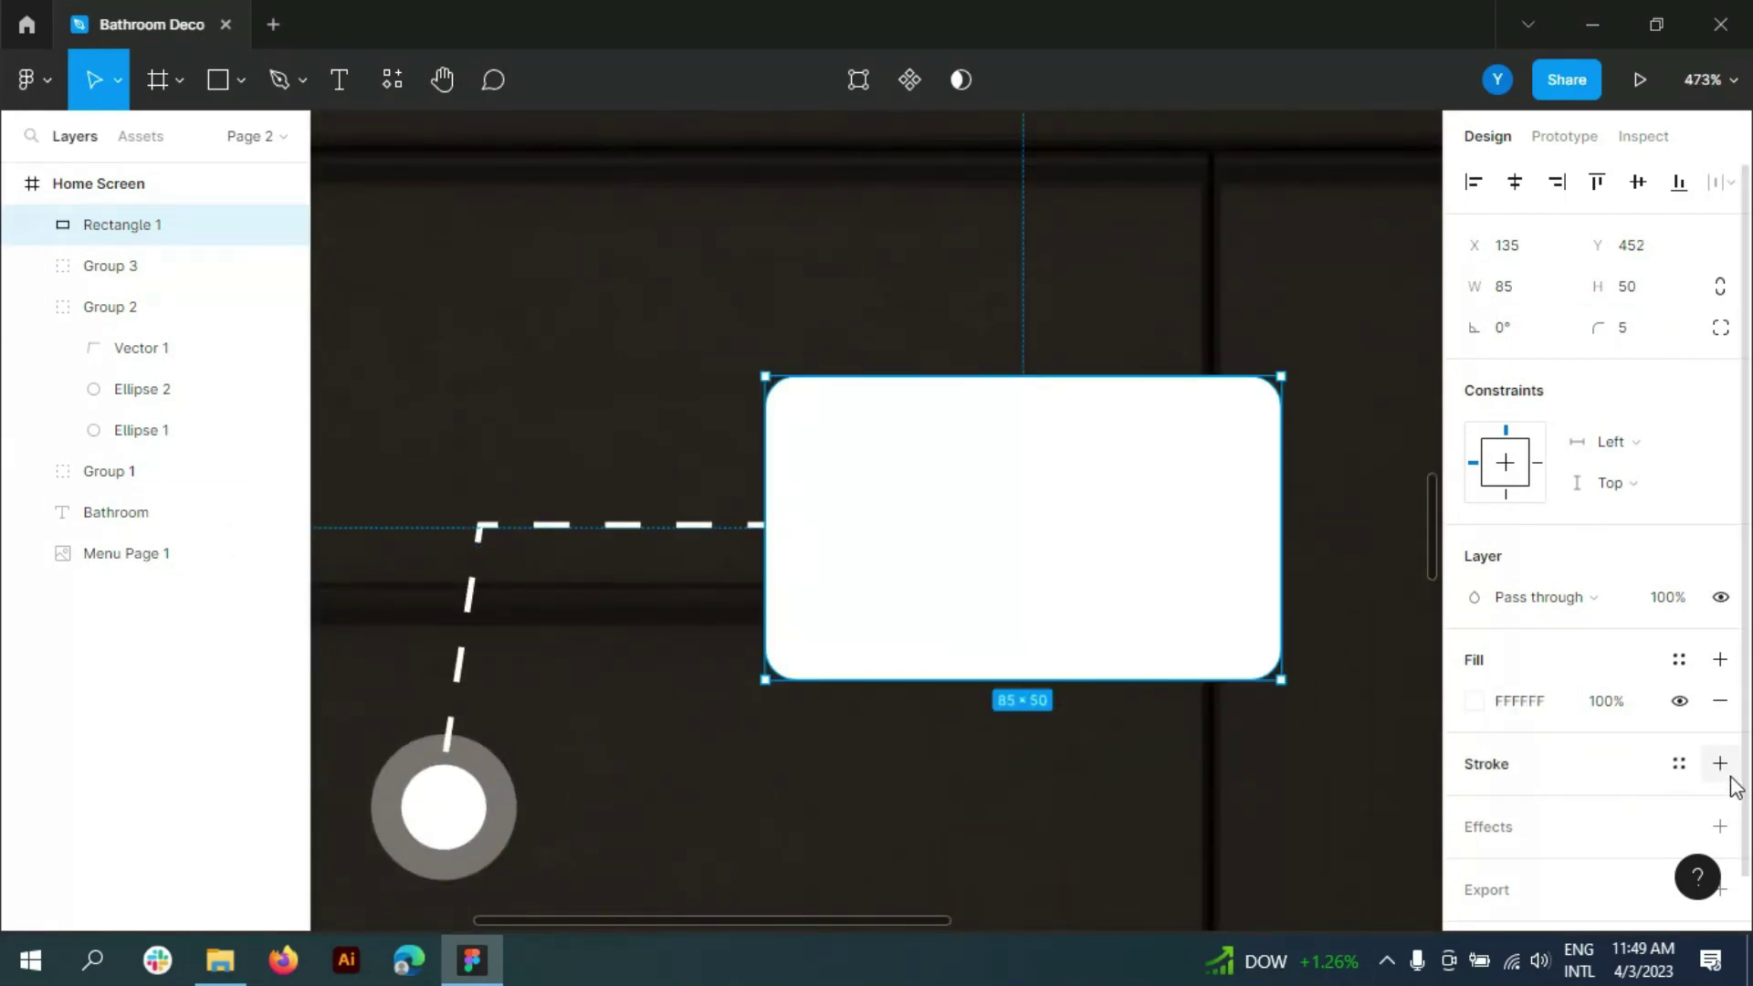
pyautogui.click(1720, 763)
pyautogui.click(1520, 804)
pyautogui.write('ffff')
pyautogui.click(1605, 804)
pyautogui.click(1605, 701)
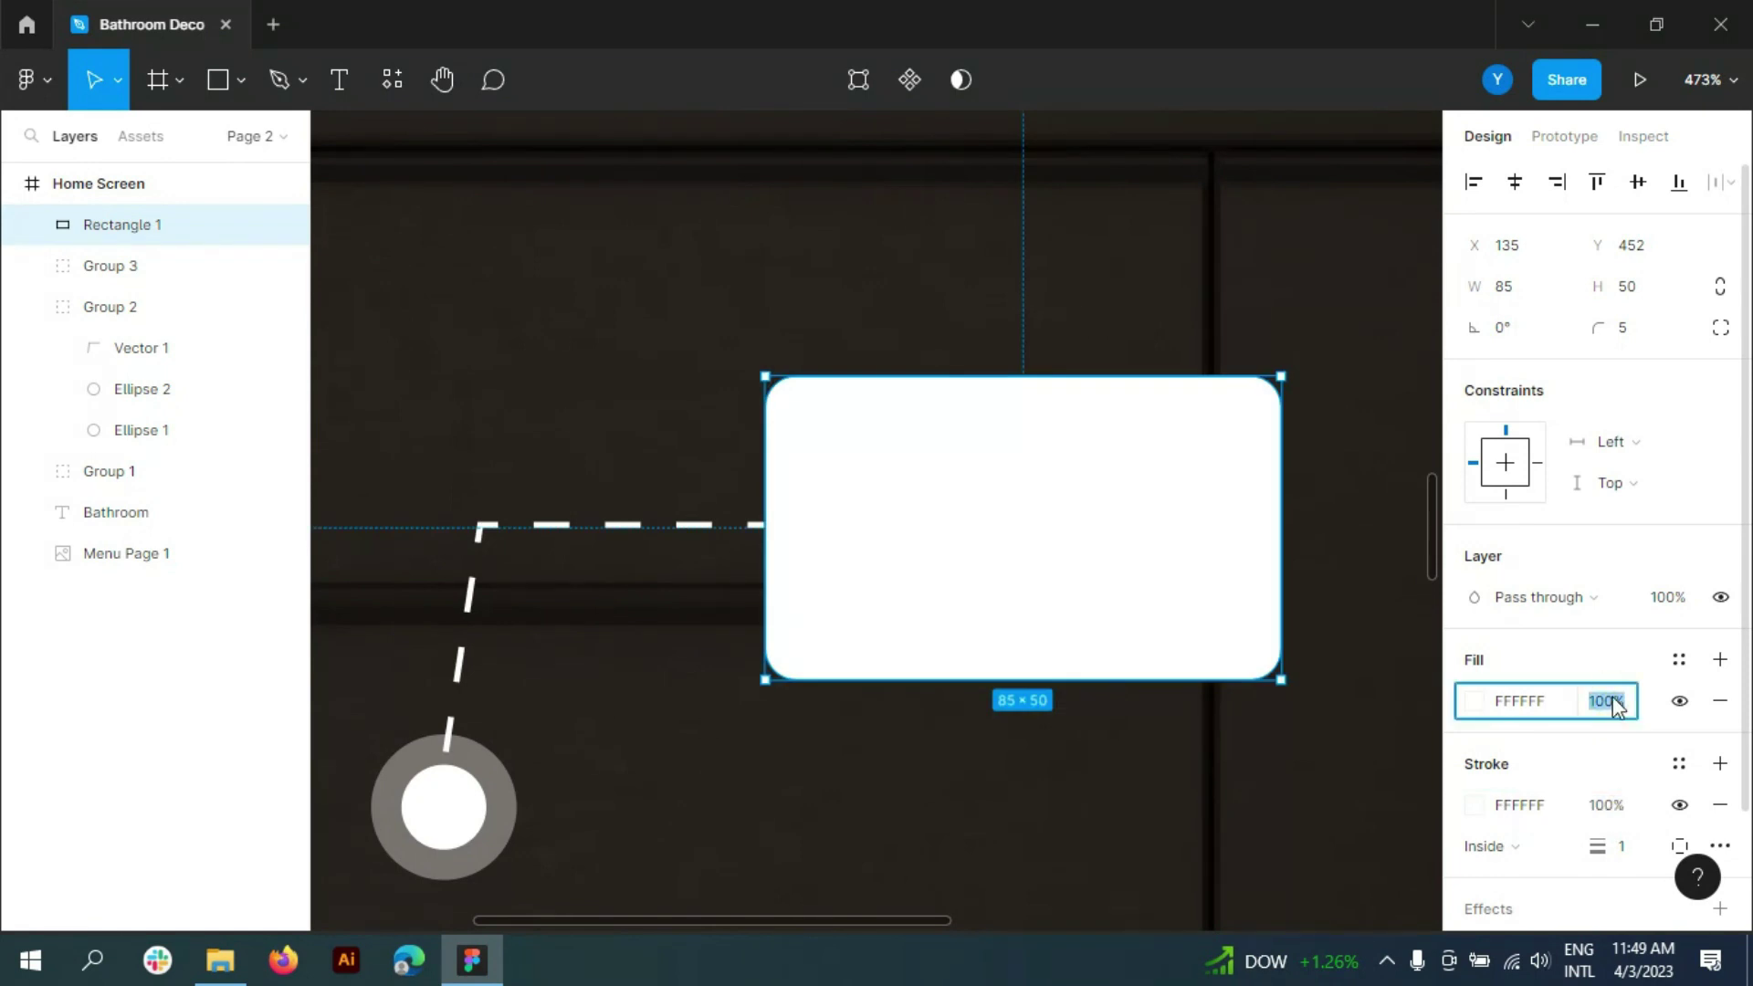
pyautogui.write('86')
pyautogui.press('Return')
pyautogui.press('Down')
pyautogui.press('Down')
pyautogui.press('Down')
pyautogui.press('Down')
pyautogui.press('Down')
pyautogui.press('Down')
pyautogui.press('Down')
pyautogui.press('Down')
pyautogui.press('Down')
pyautogui.press('Down')
pyautogui.press('Down')
pyautogui.press('Down')
pyautogui.press('Down')
pyautogui.press('Down')
pyautogui.press('Down')
pyautogui.click(1629, 806)
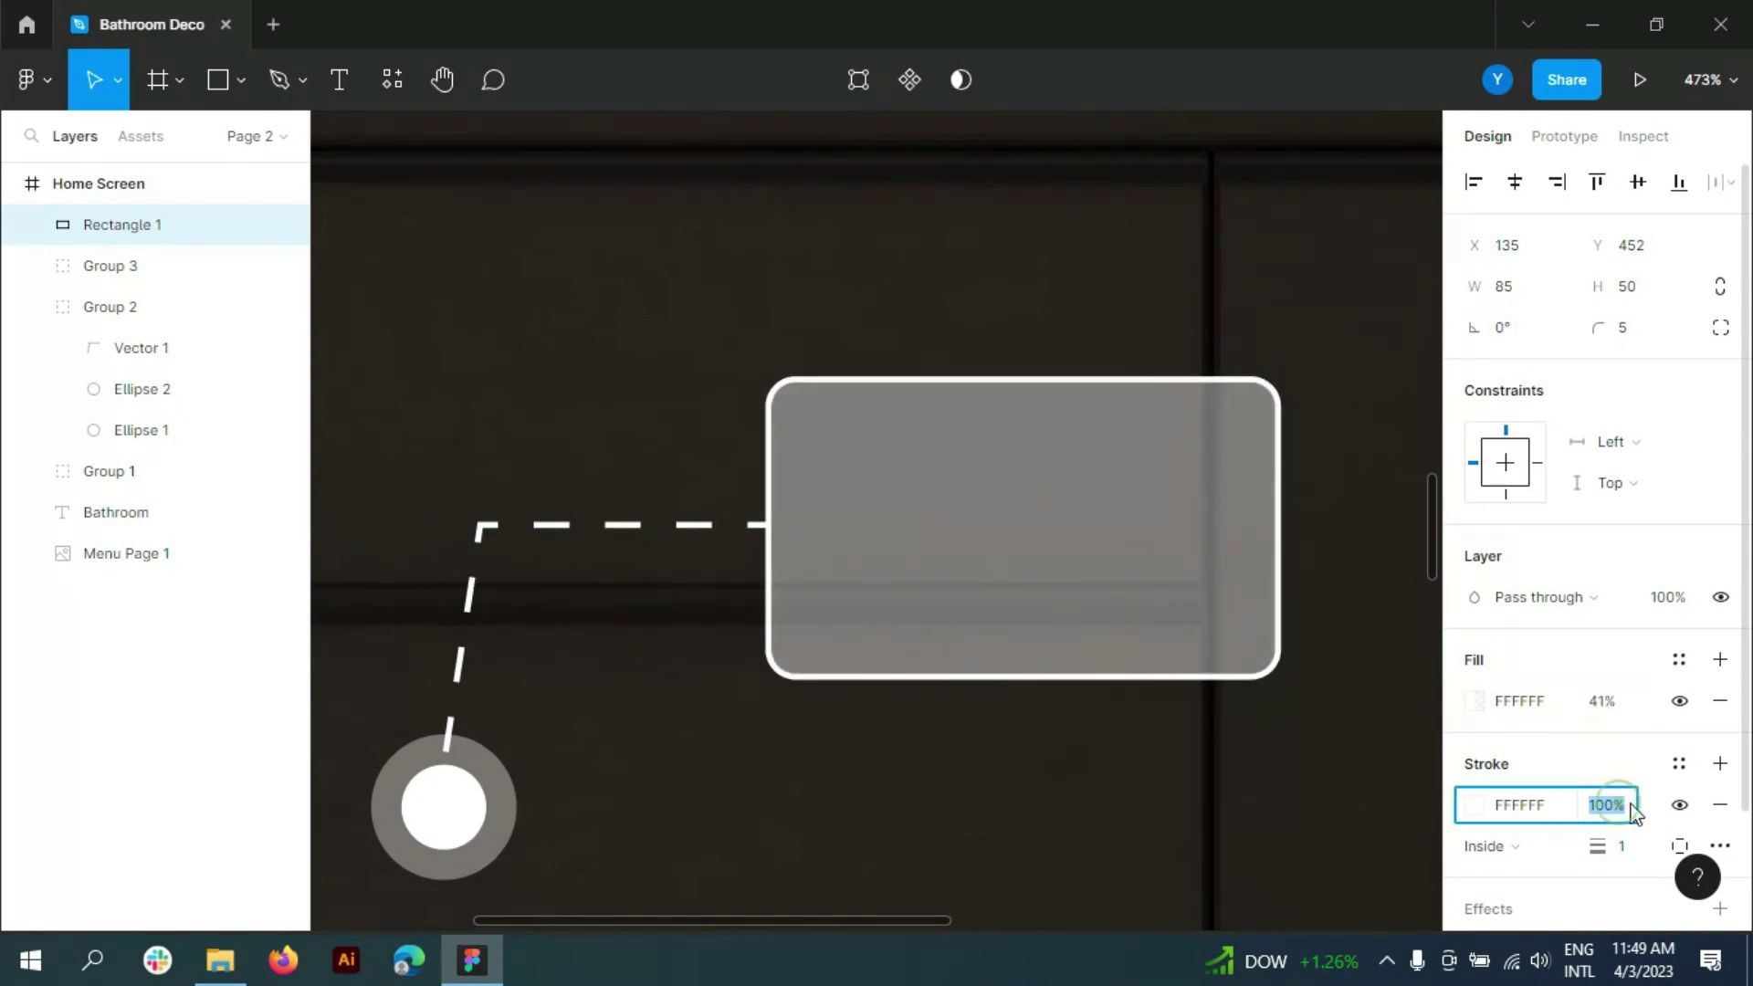
pyautogui.press('Down')
pyautogui.press('Down')
pyautogui.press('Down')
pyautogui.press('Down')
pyautogui.press('Down')
pyautogui.press('Down')
pyautogui.press('Down')
pyautogui.press('Down')
pyautogui.click(318, 91)
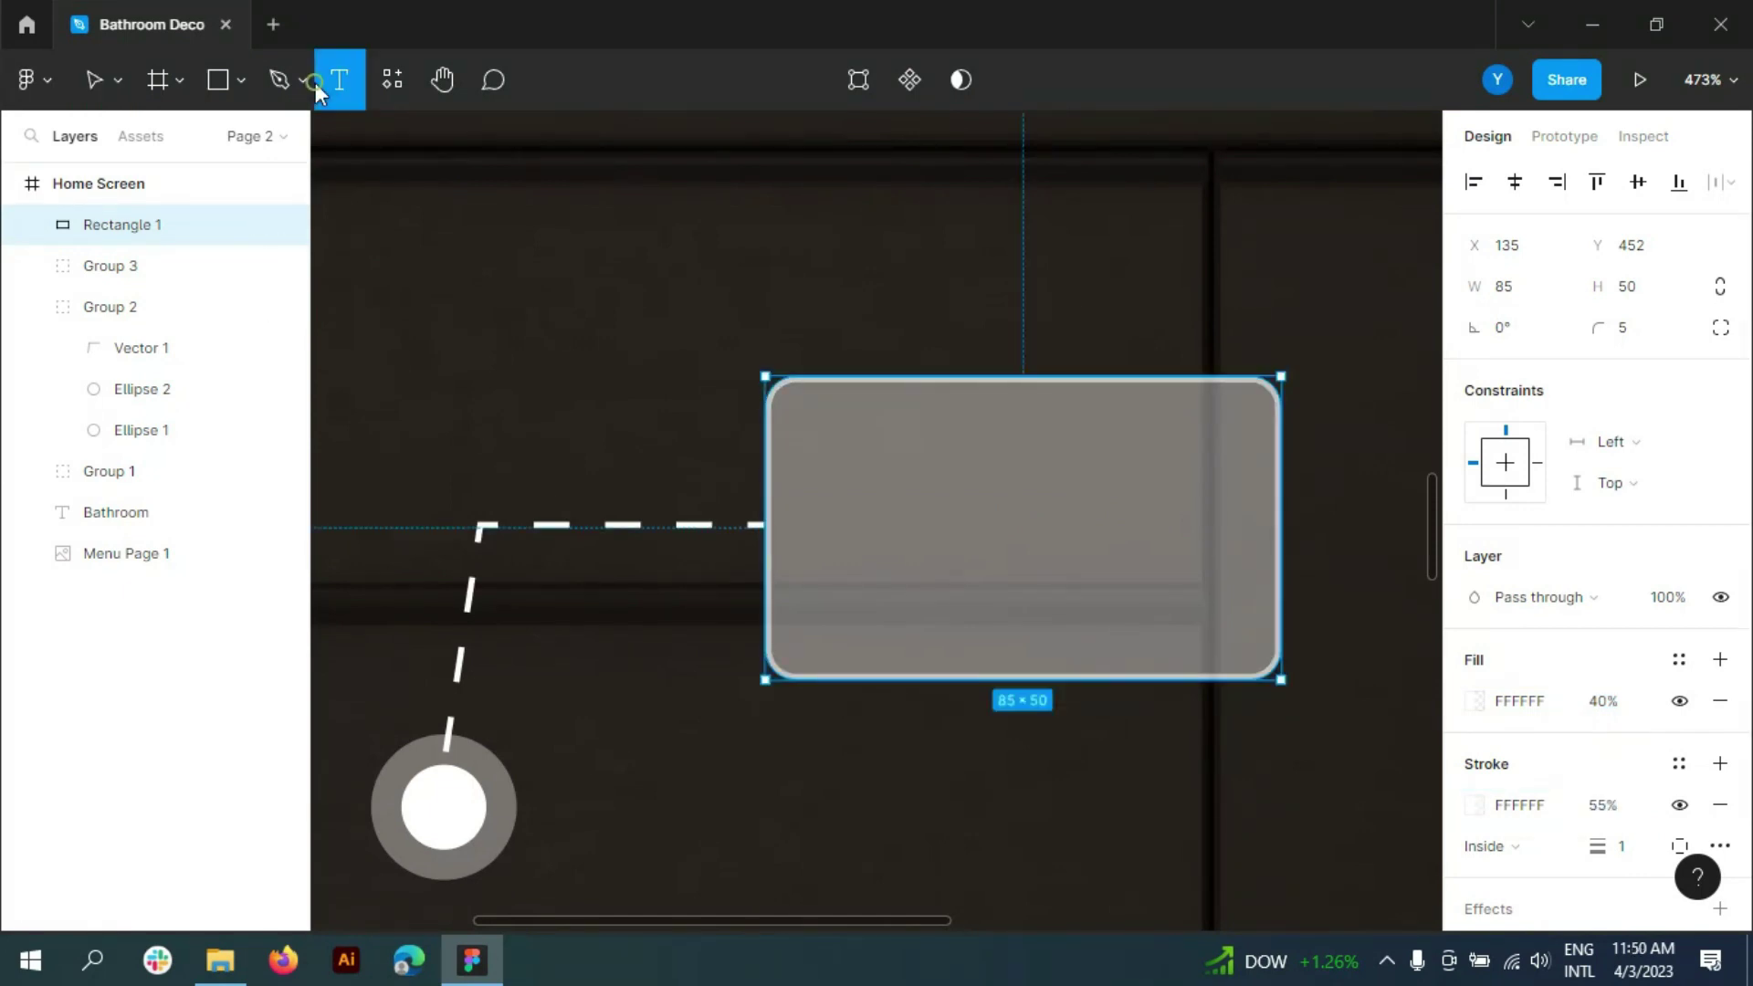
# - Add a size-5 'Bathroom' heading and move it into the glass card
pyautogui.click(713, 259)
pyautogui.write('B')
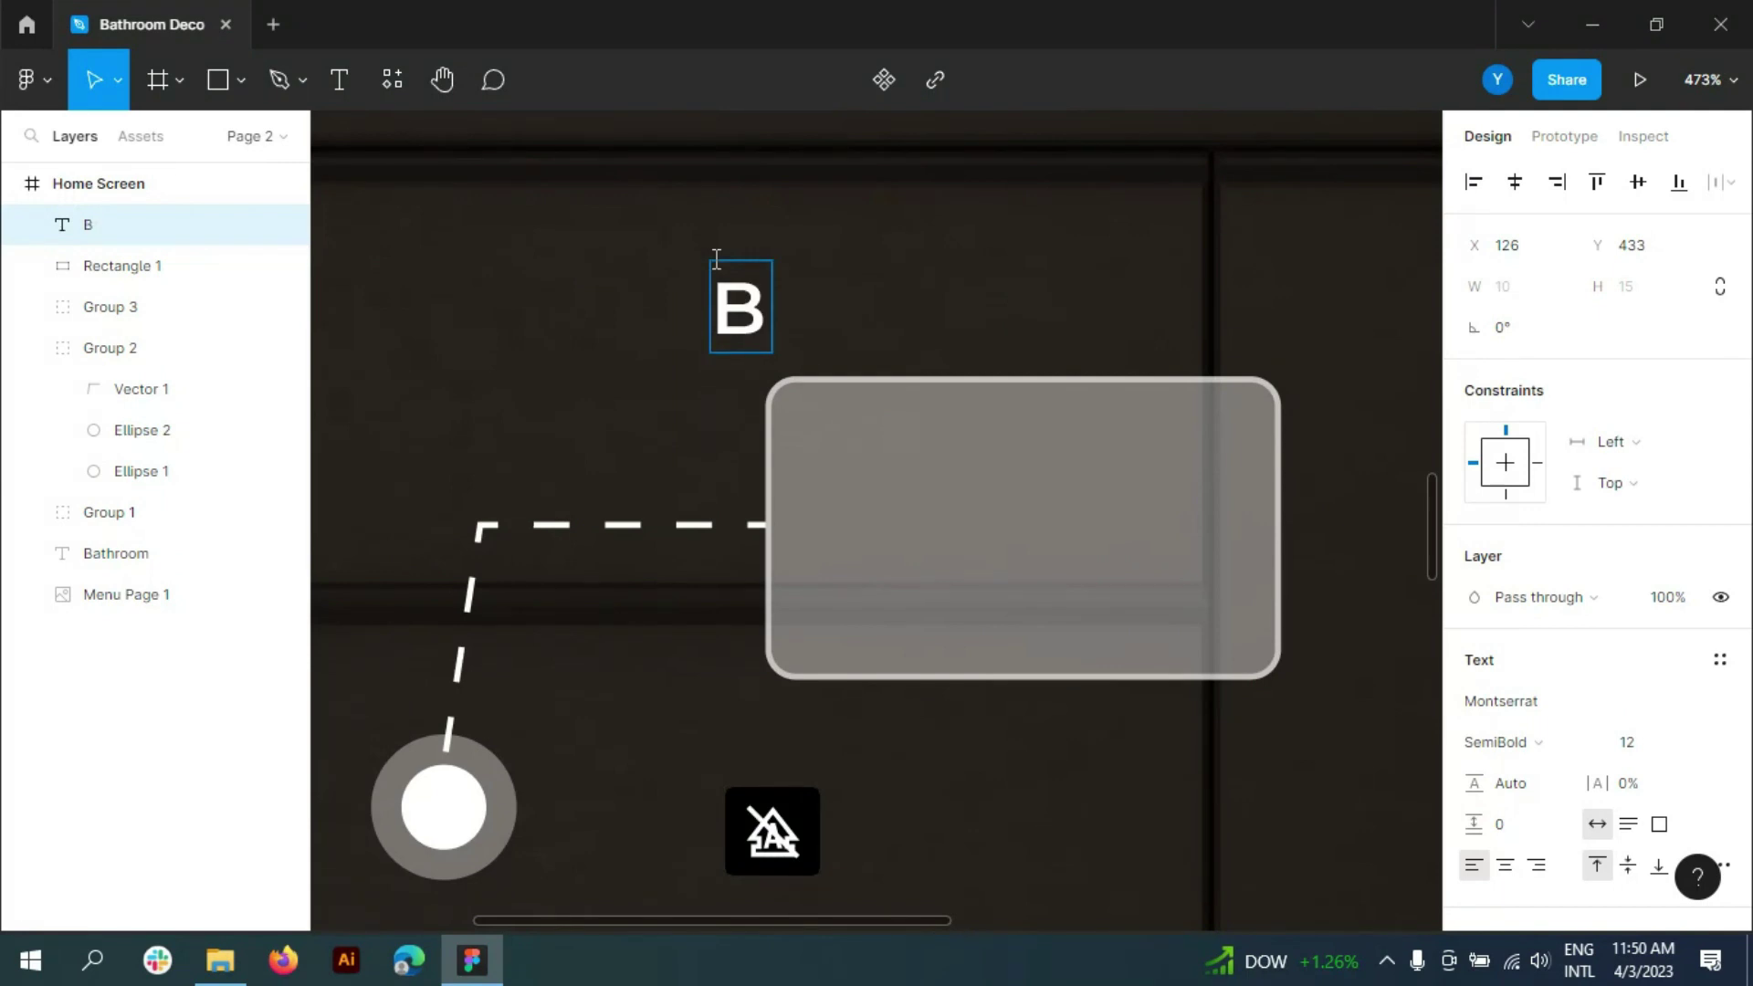
pyautogui.write('athroom')
pyautogui.hotkey('ctrl', 'a')
pyautogui.click(1693, 742)
pyautogui.click(1663, 422)
pyautogui.click(1643, 742)
pyautogui.press('Down')
pyautogui.press('Down')
pyautogui.press('Down')
pyautogui.press('Down')
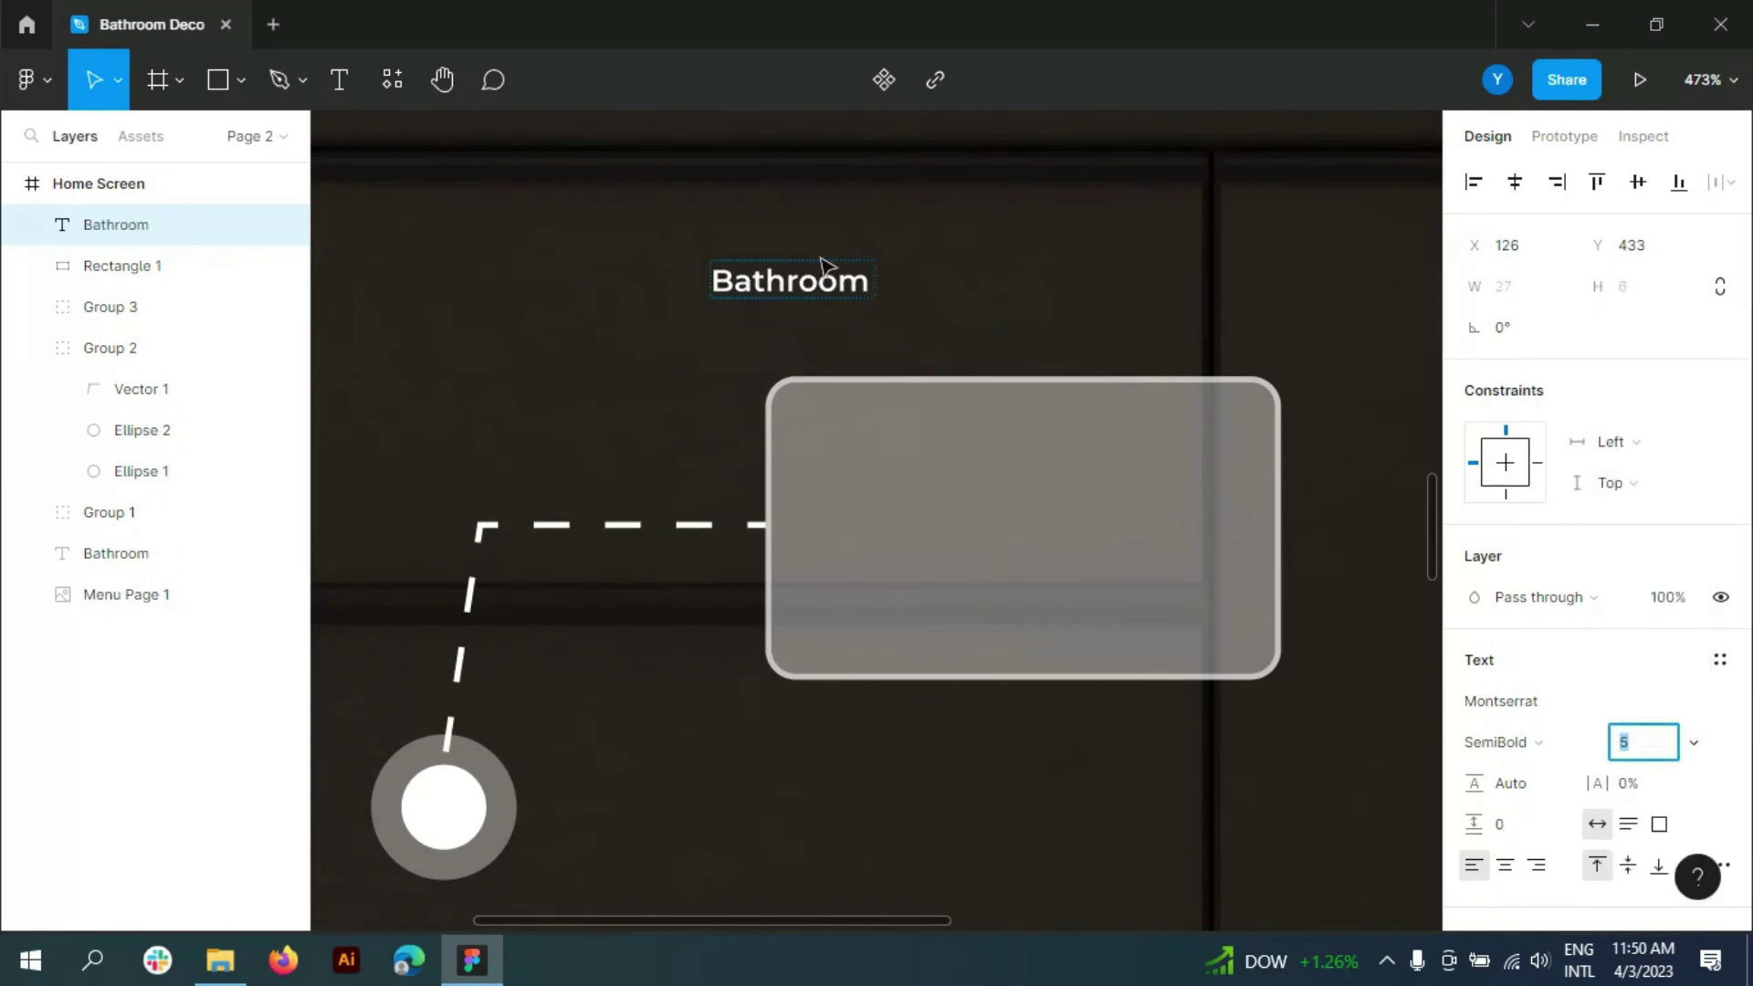
pyautogui.moveTo(824, 265)
pyautogui.mouseDown()
pyautogui.moveTo(890, 436)
pyautogui.moveTo(884, 500)
pyautogui.mouseUp()
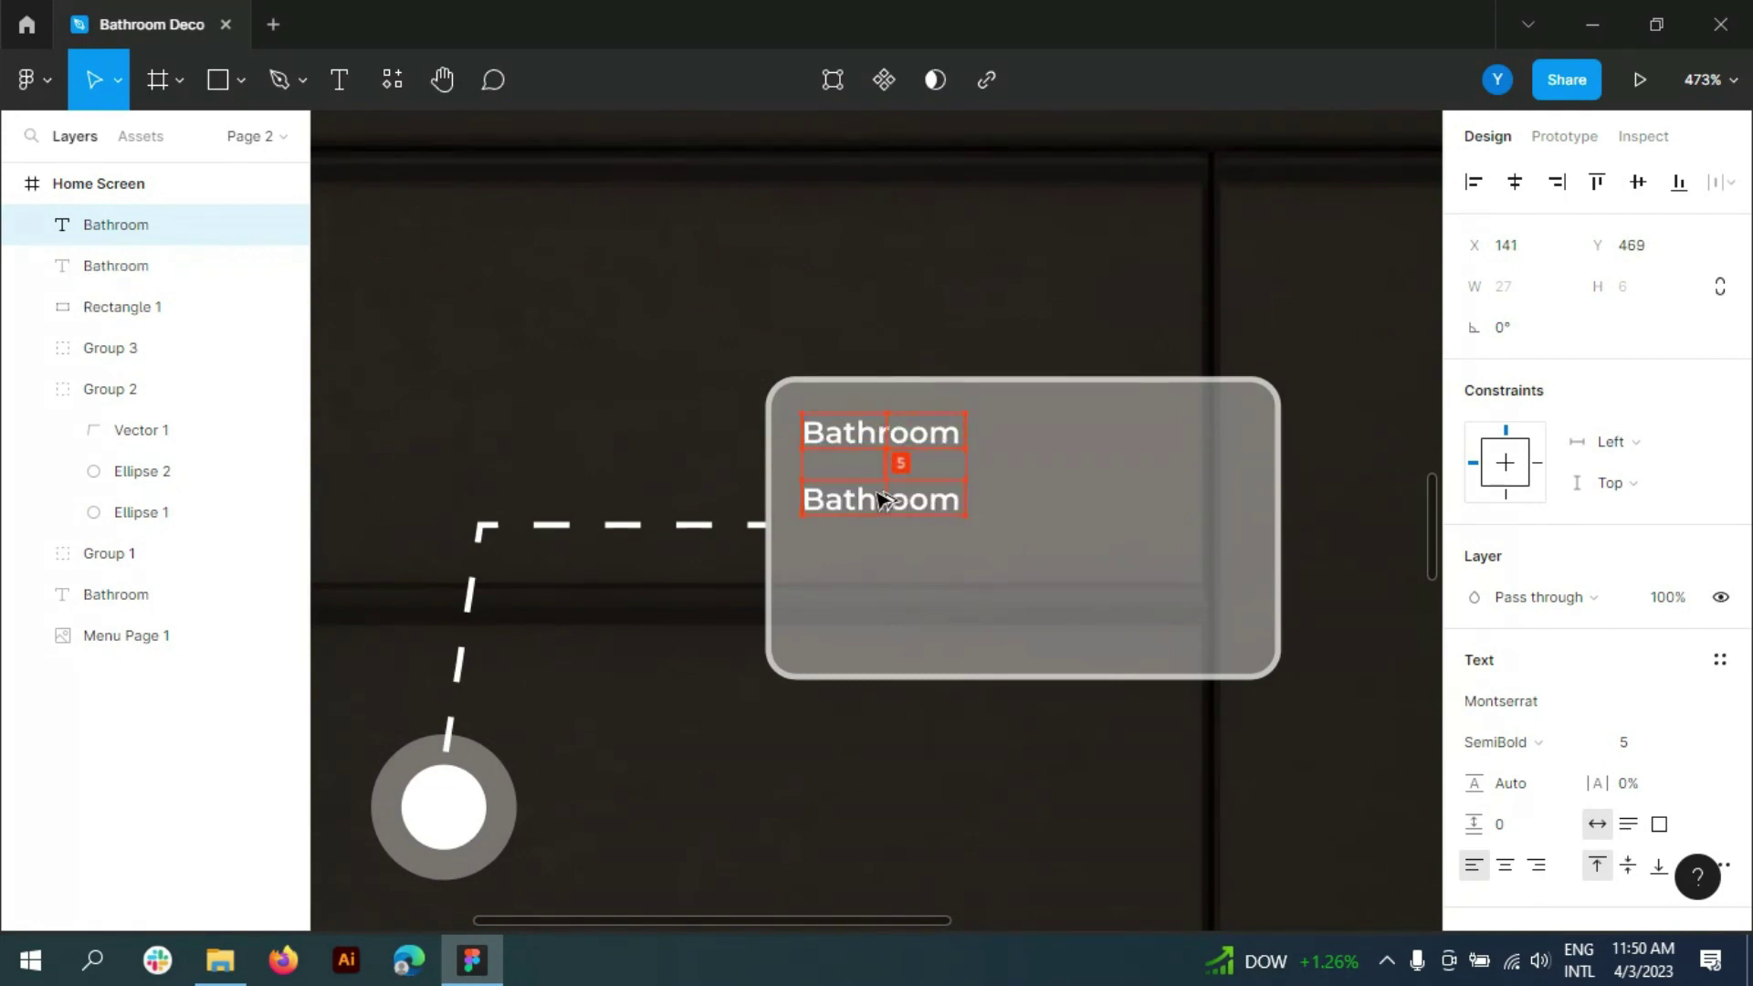
# - Turn a copy of the heading into a size-8 'Stylish Drawer' title
pyautogui.doubleClick(952, 516)
pyautogui.press('capslock')
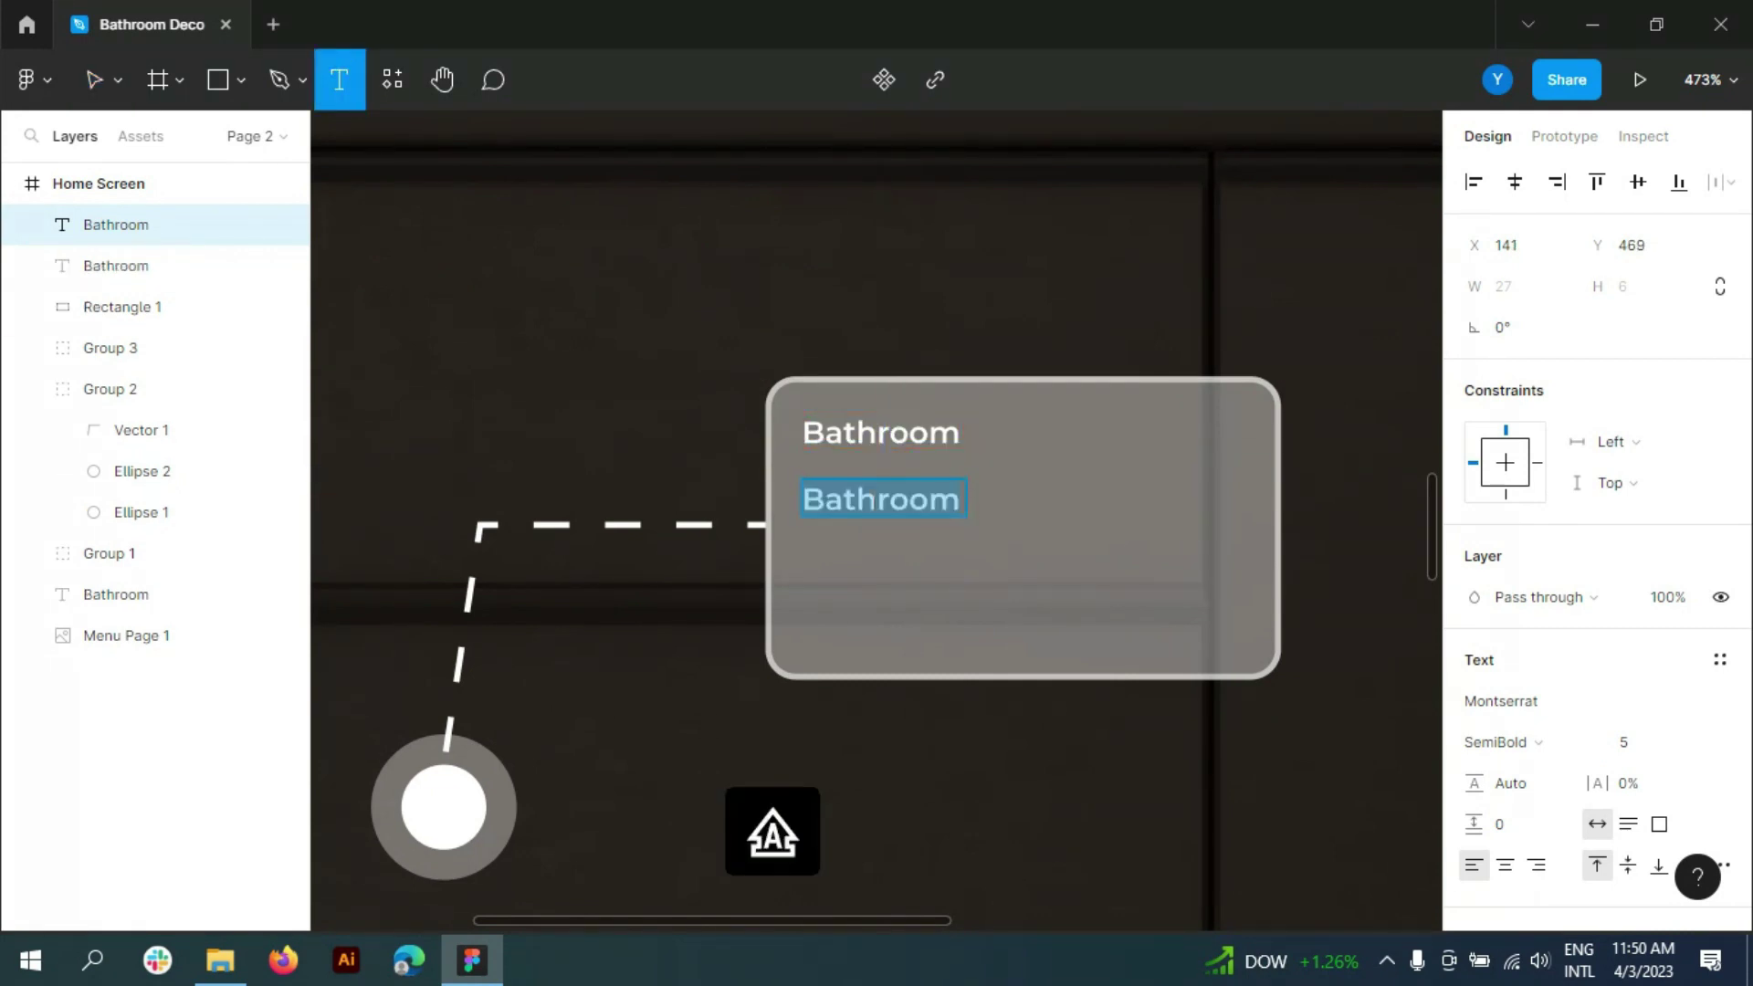
pyautogui.press('BackSpace')
pyautogui.write('s')
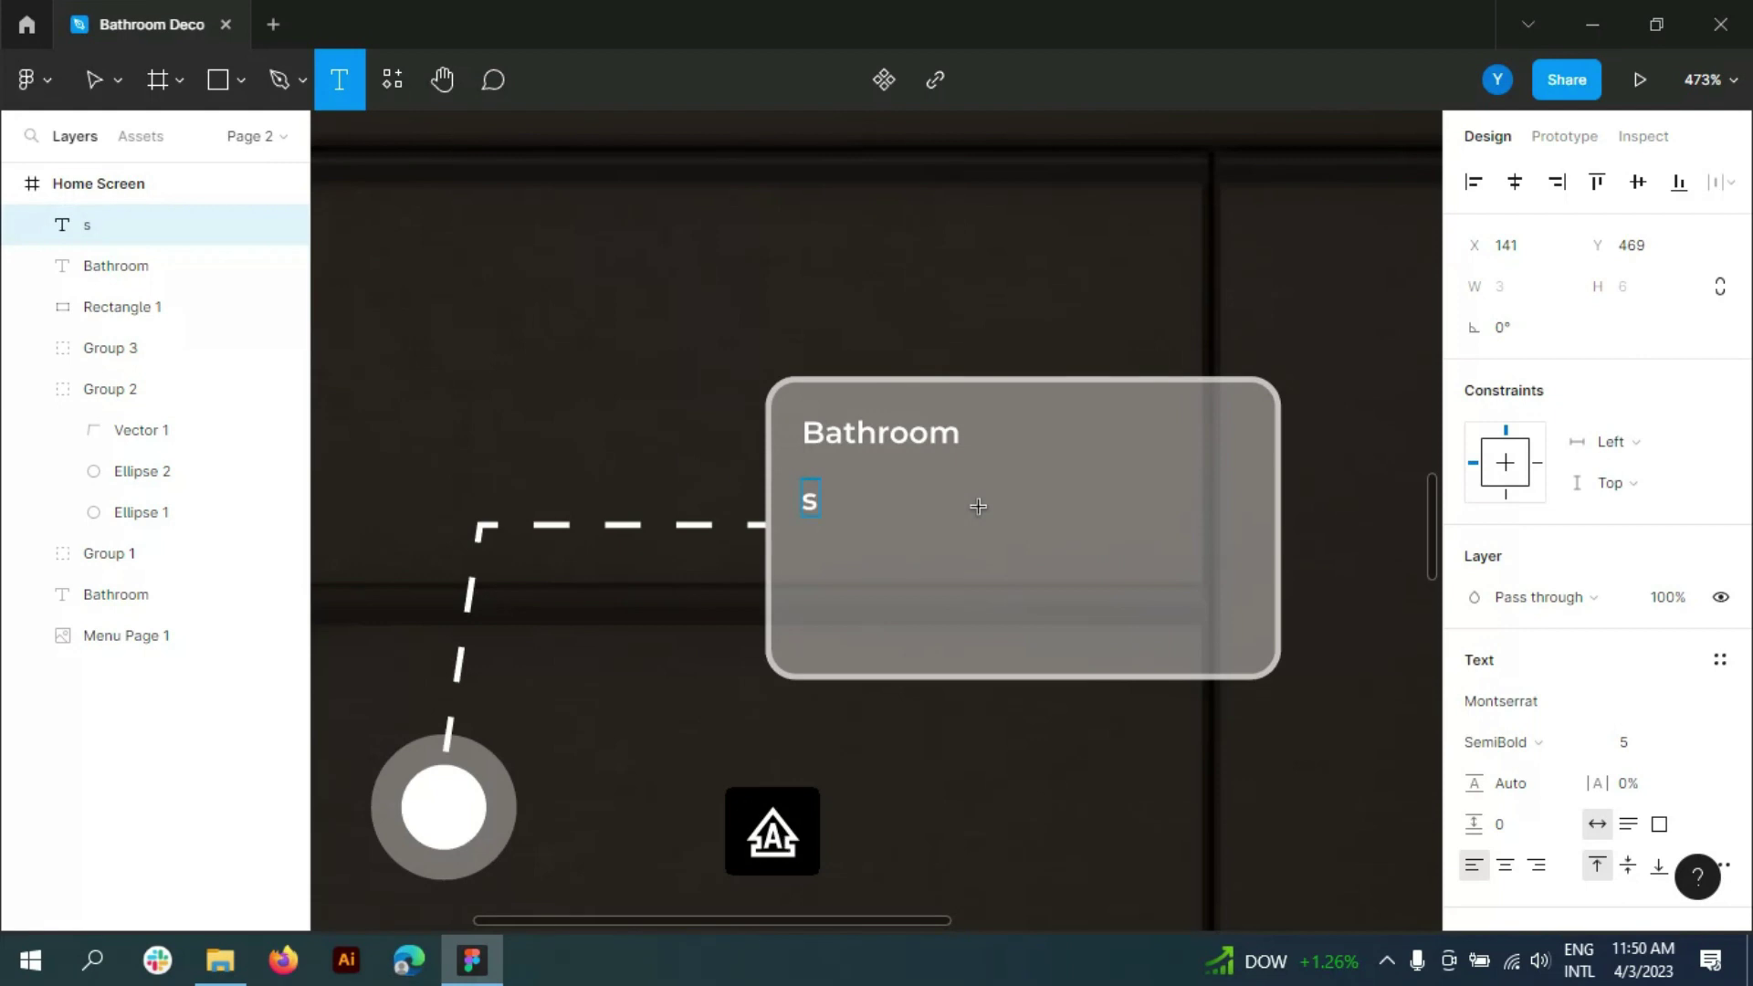
pyautogui.write('tylish')
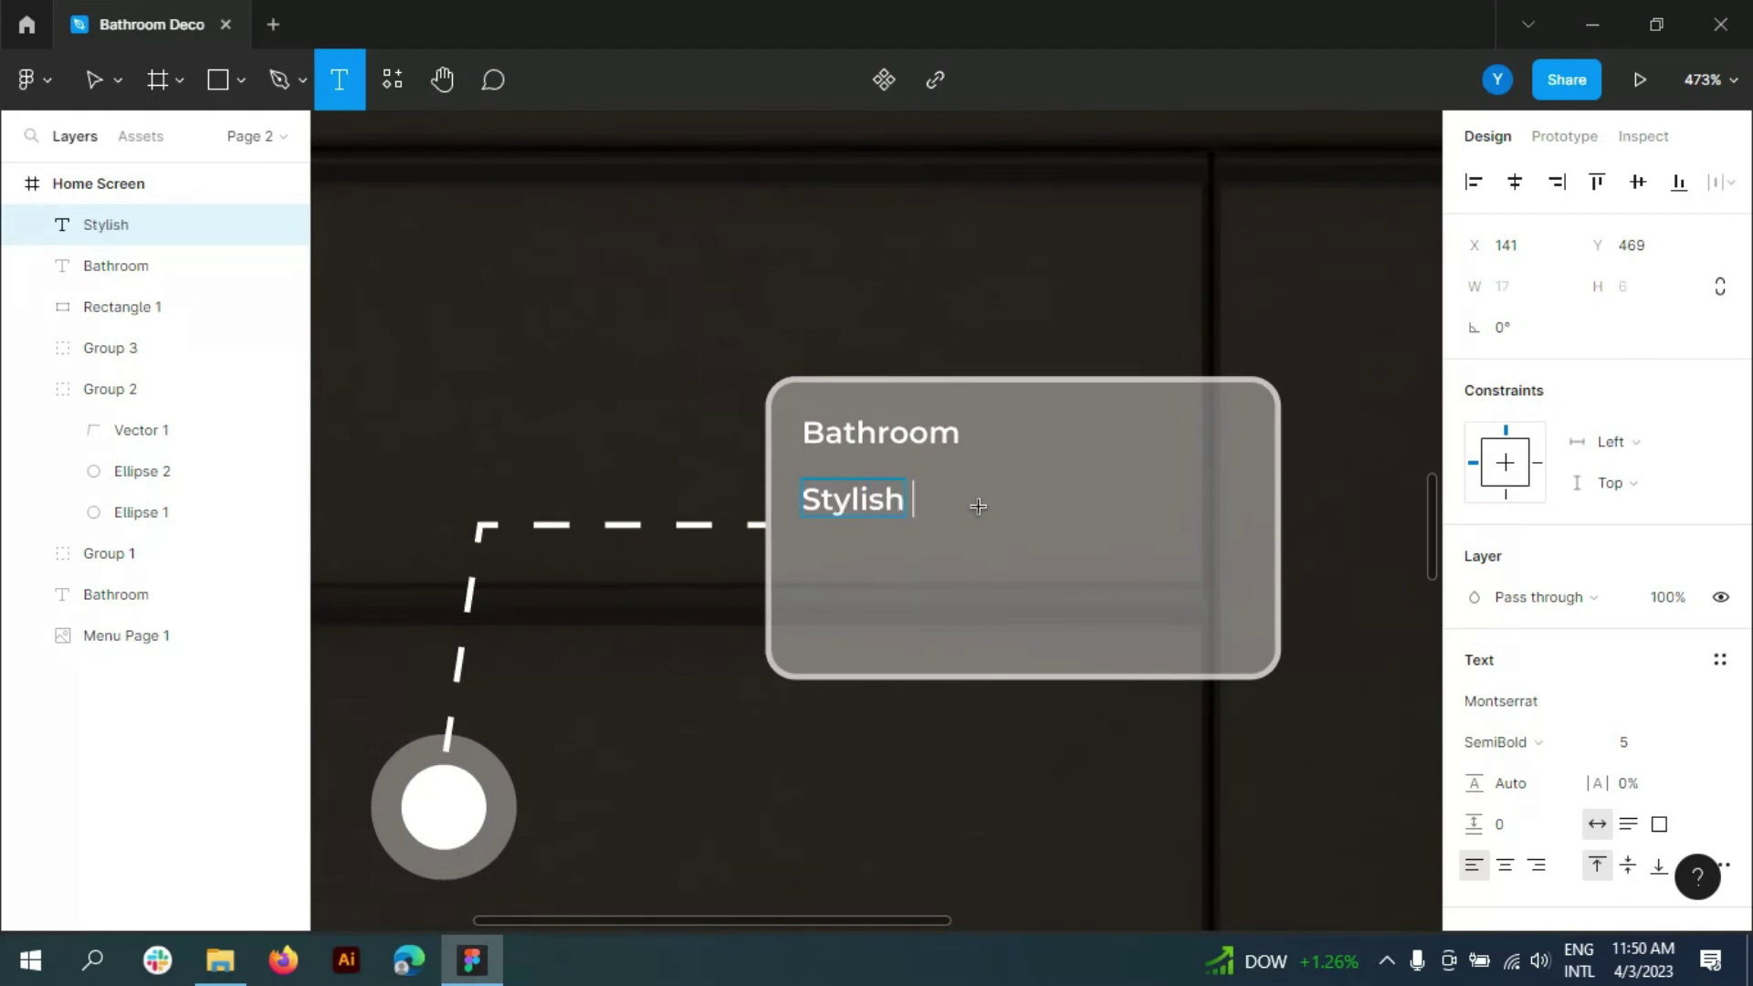
pyautogui.press('capslock')
pyautogui.write('Dr')
pyautogui.click(1639, 743)
pyautogui.write('8')
pyautogui.press('Return')
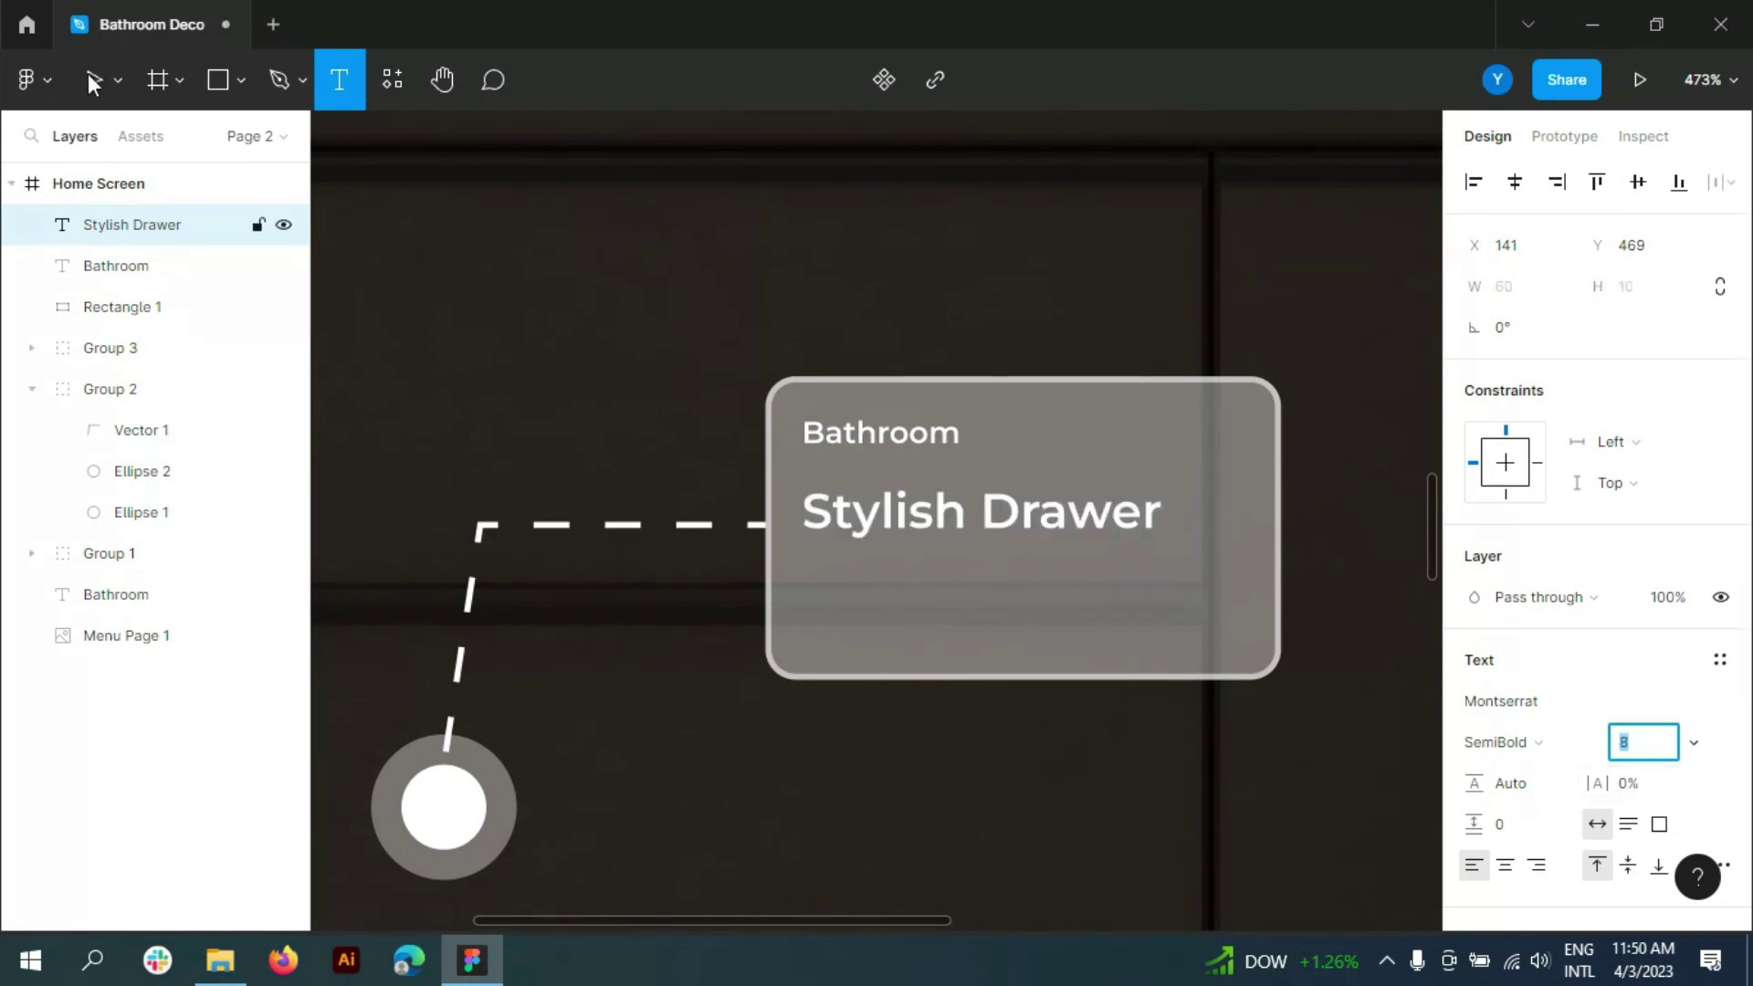
# - Duplicate the title below itself and rewrite it as the $130.50 price
pyautogui.click(89, 78)
pyautogui.moveTo(892, 497); pyautogui.dragTo(895, 558)
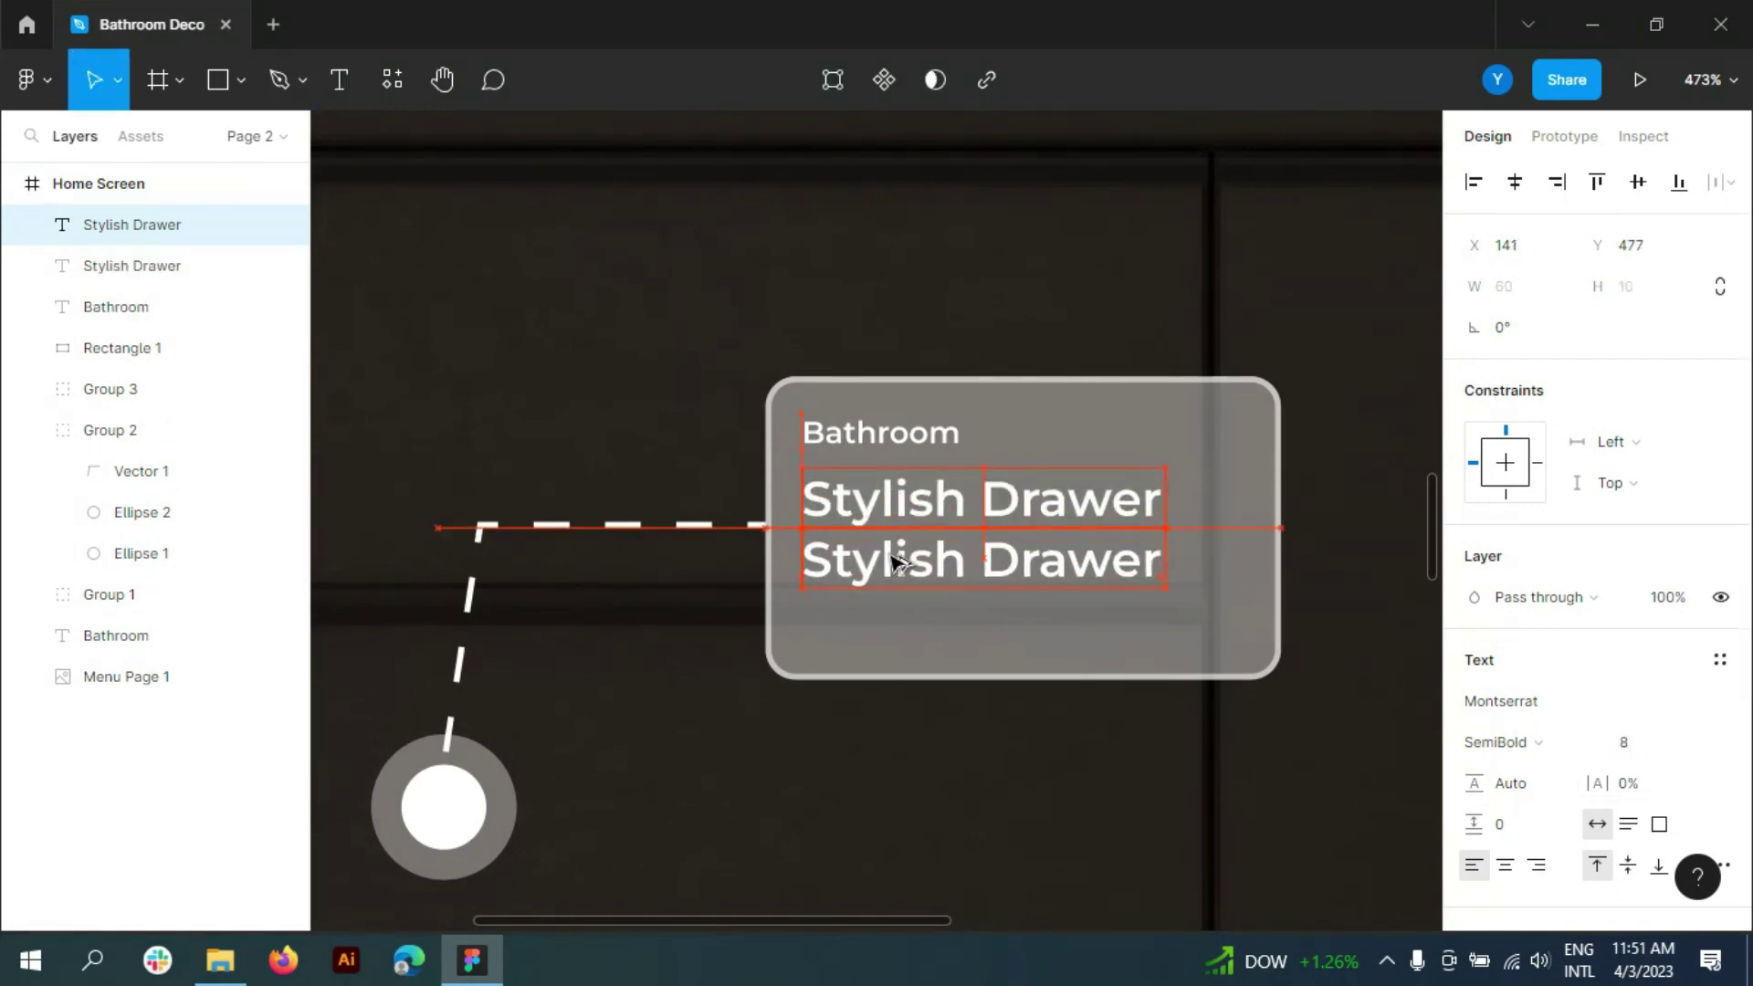
pyautogui.click(338, 73)
pyautogui.press('BackSpace')
pyautogui.write('$130.50')
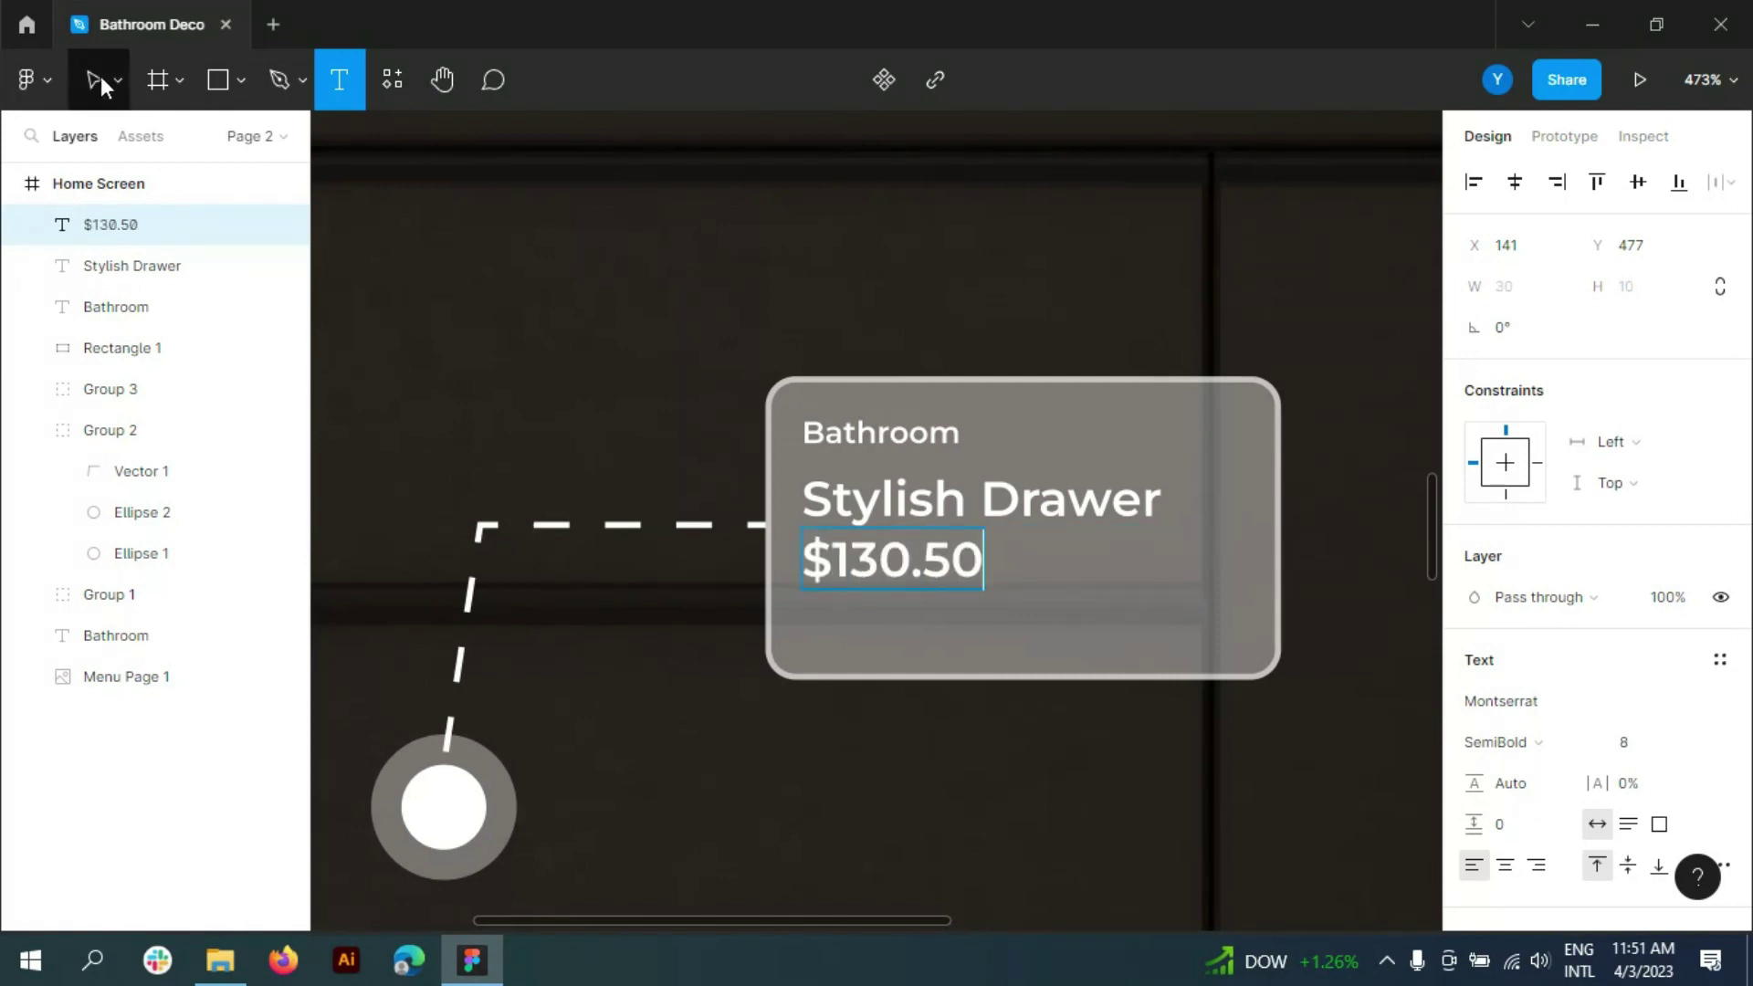
pyautogui.write('0.50')
# - Duplicate the Bathroom heading to the card's bottom and change it to 'Color'
pyautogui.click(95, 81)
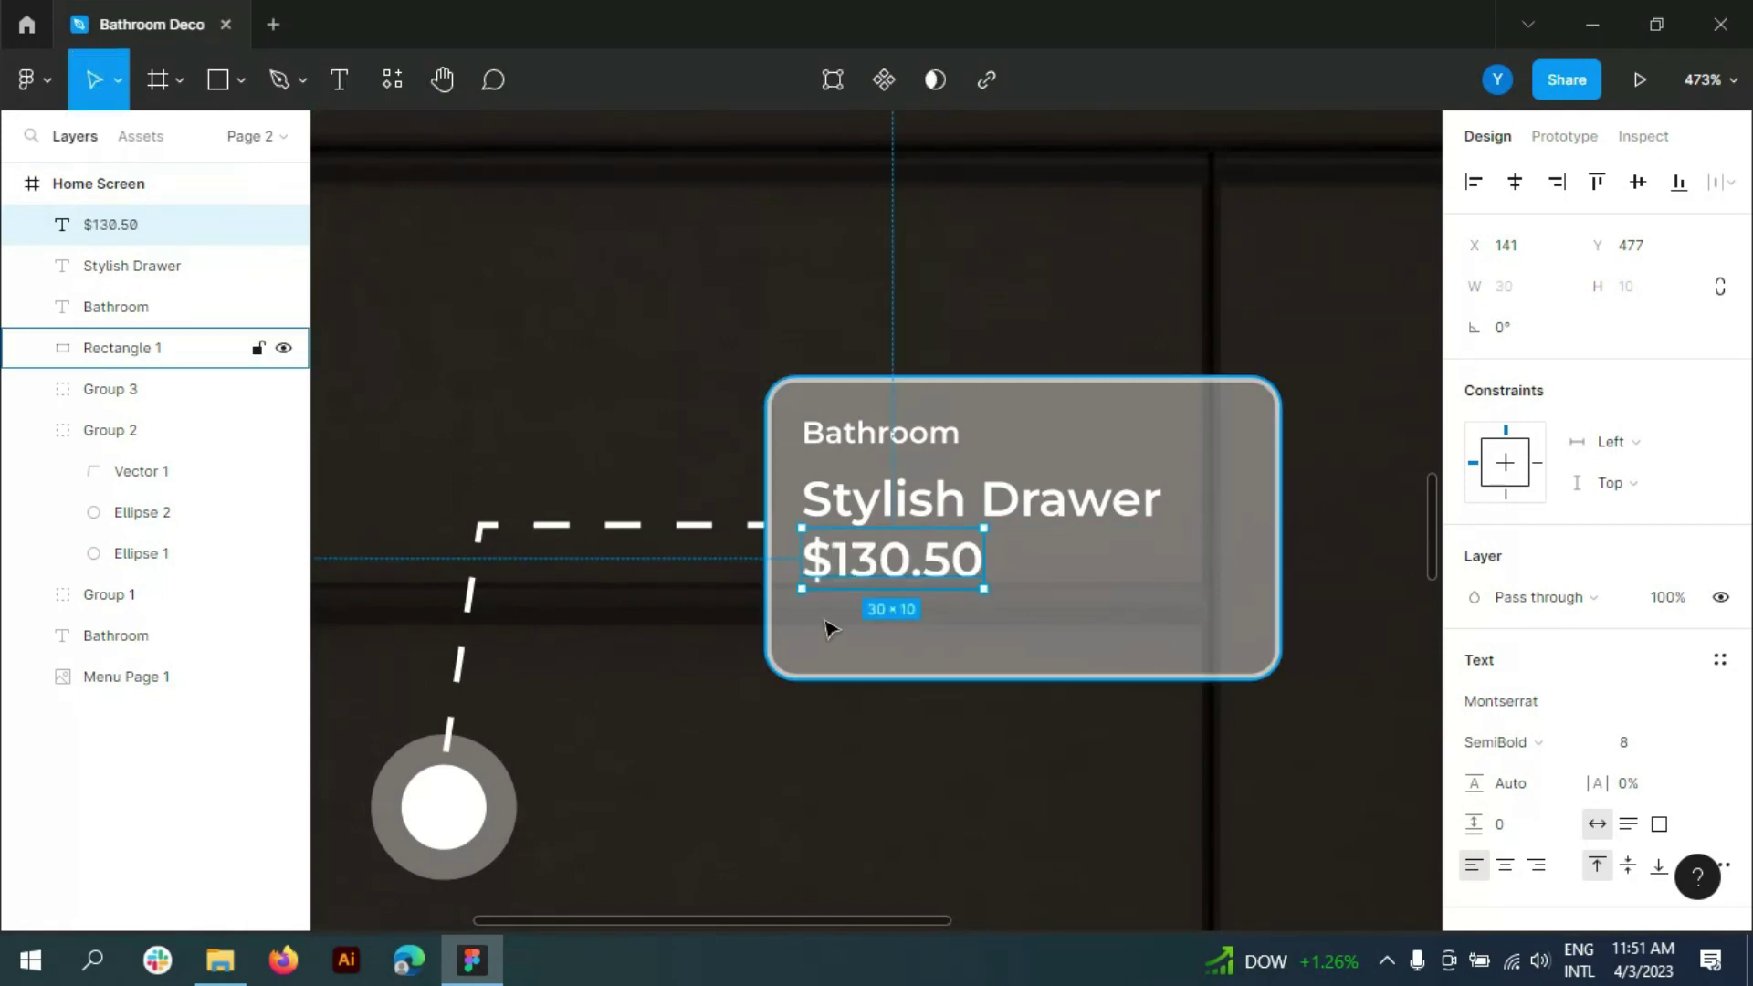
pyautogui.click(899, 433)
pyautogui.moveTo(899, 433); pyautogui.dragTo(913, 655)
pyautogui.doubleClick(826, 639)
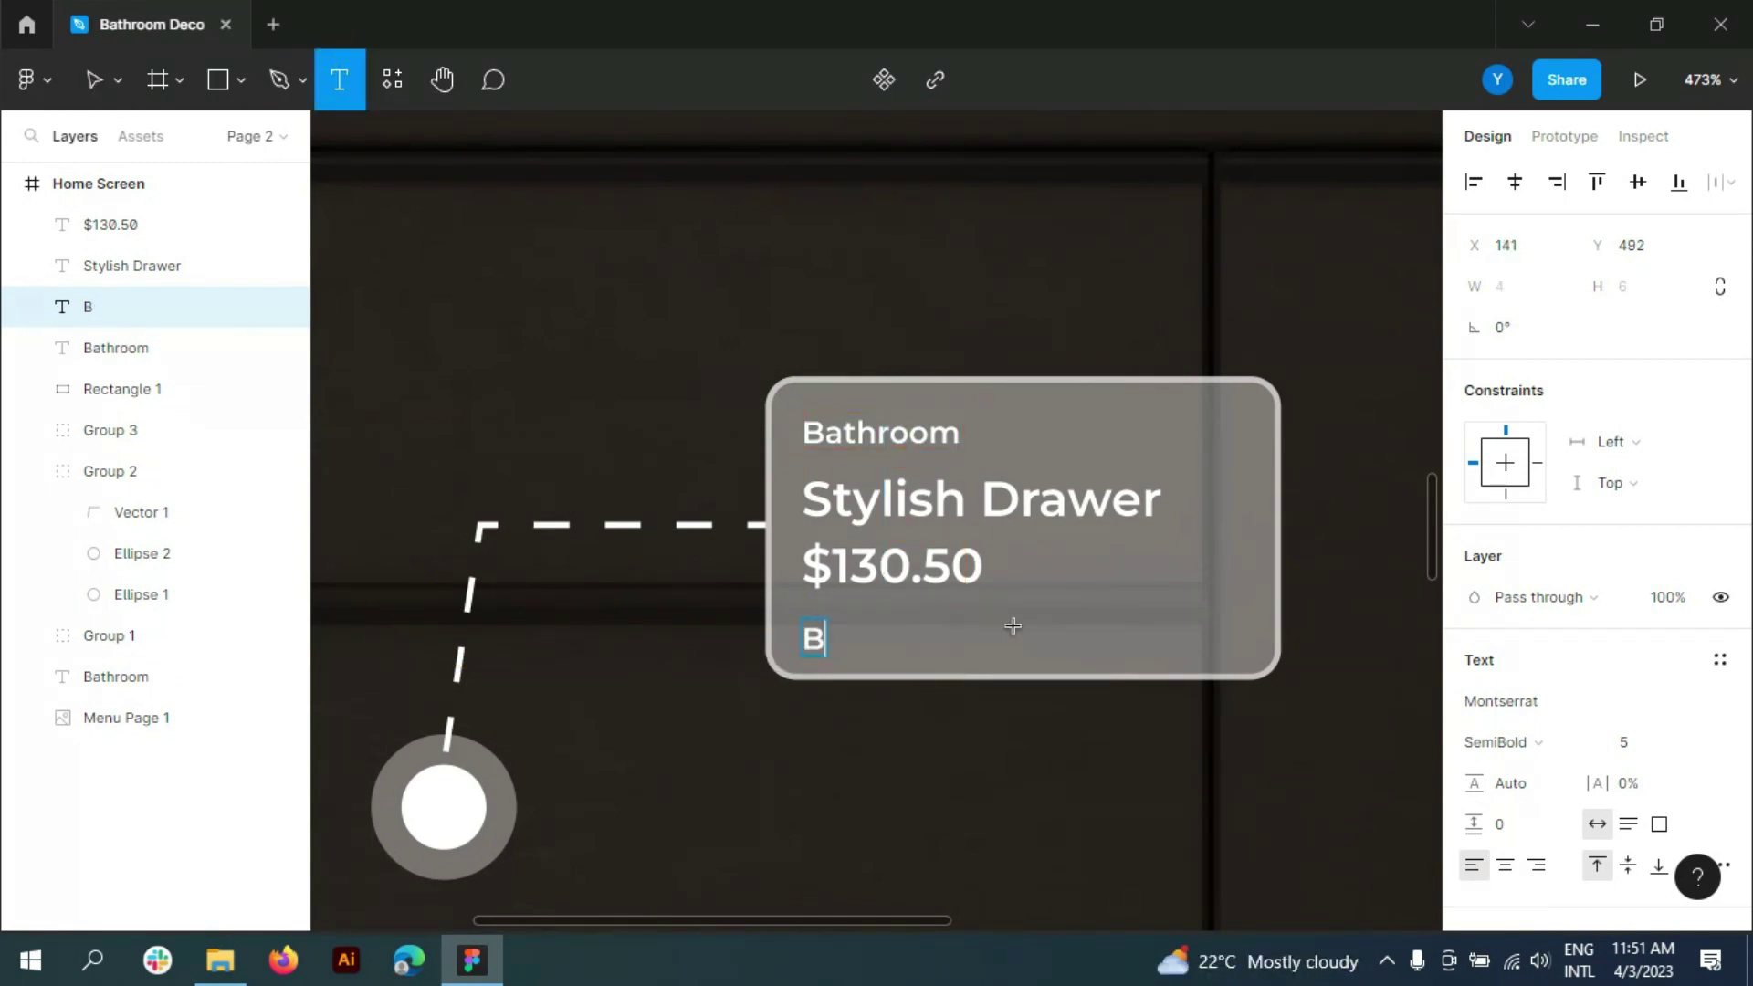
pyautogui.press('BackSpace')
pyautogui.write('Color')
pyautogui.press('Escape')
pyautogui.moveTo(881, 432); pyautogui.dragTo(881, 426)
# - Move the card's title and price up slightly together
pyautogui.click(913, 500)
pyautogui.keyDown('shift'); pyautogui.click(942, 580); pyautogui.keyUp('shift')
pyautogui.moveTo(942, 580); pyautogui.dragTo(929, 648)
# - Draw a circle swatch beside Color, filled with the dark background colour via eyedropper
pyautogui.click(239, 81)
pyautogui.click(178, 231)
pyautogui.scroll(5, 930, 648)
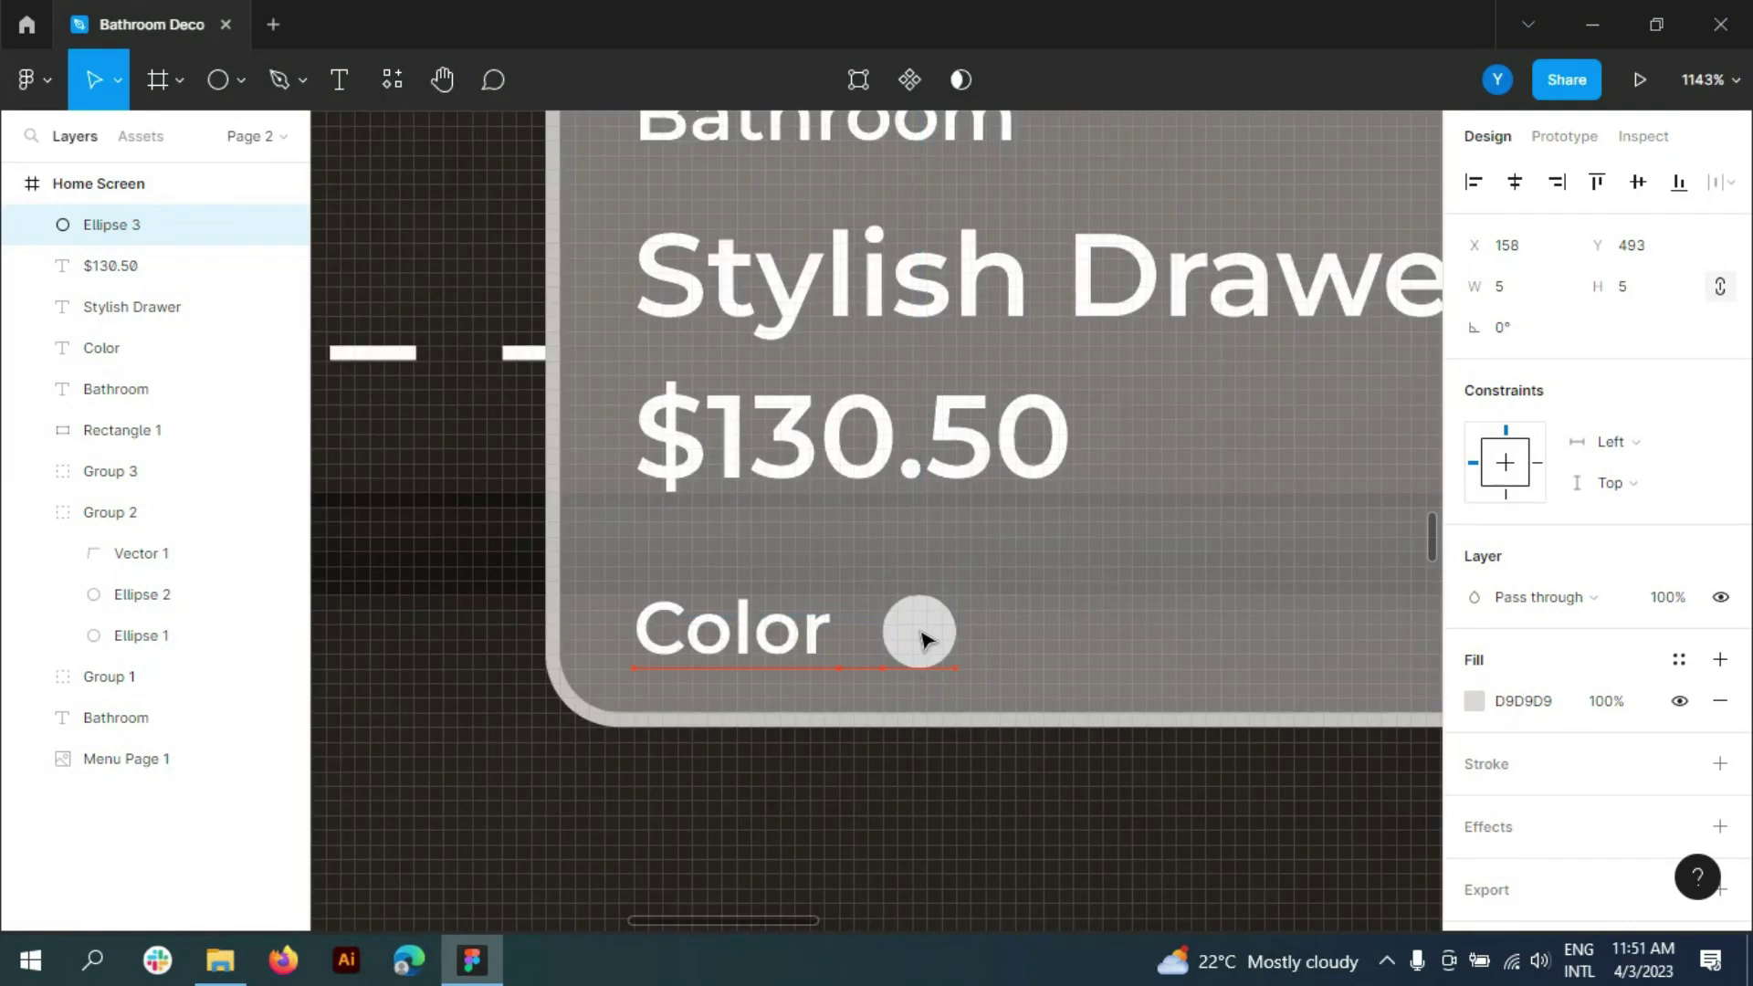
pyautogui.click(1473, 700)
pyautogui.click(1166, 636)
pyautogui.click(606, 877)
pyautogui.click(961, 619)
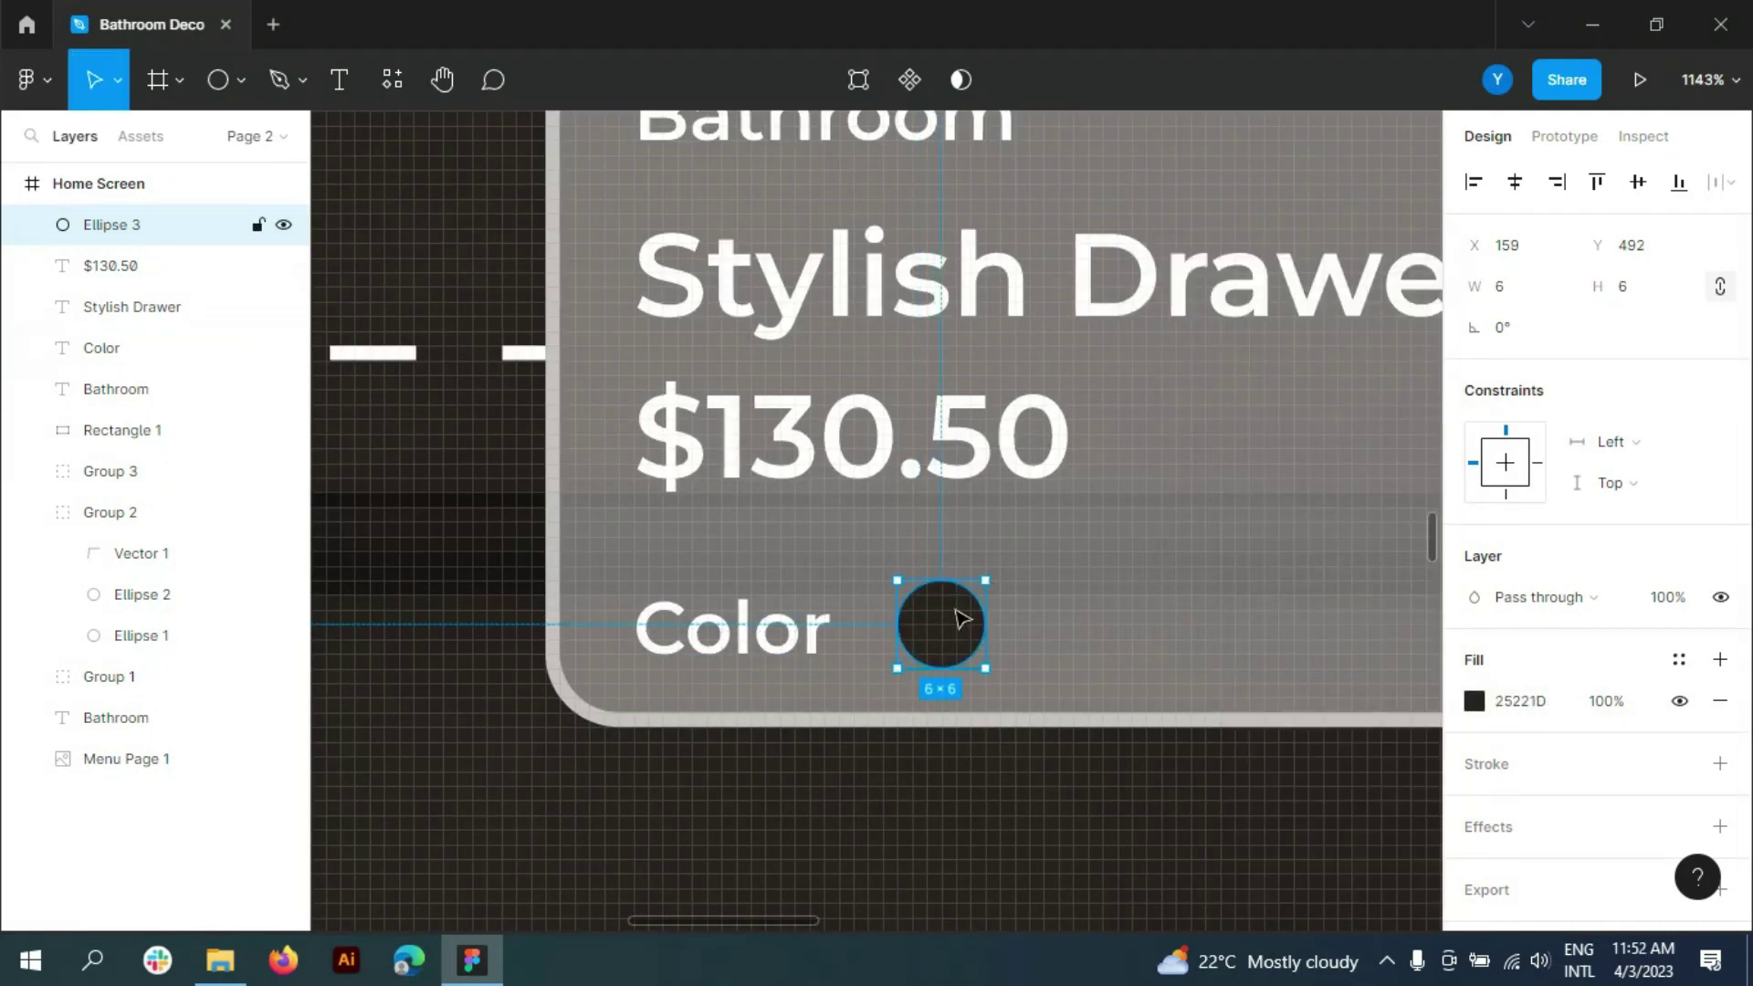
# - Duplicate the dark circle, shrink the copy to 4×4, and set the larger one to 40% opacity
pyautogui.moveTo(961, 619); pyautogui.dragTo(952, 623)
pyautogui.moveTo(904, 570); pyautogui.dragTo(924, 588)
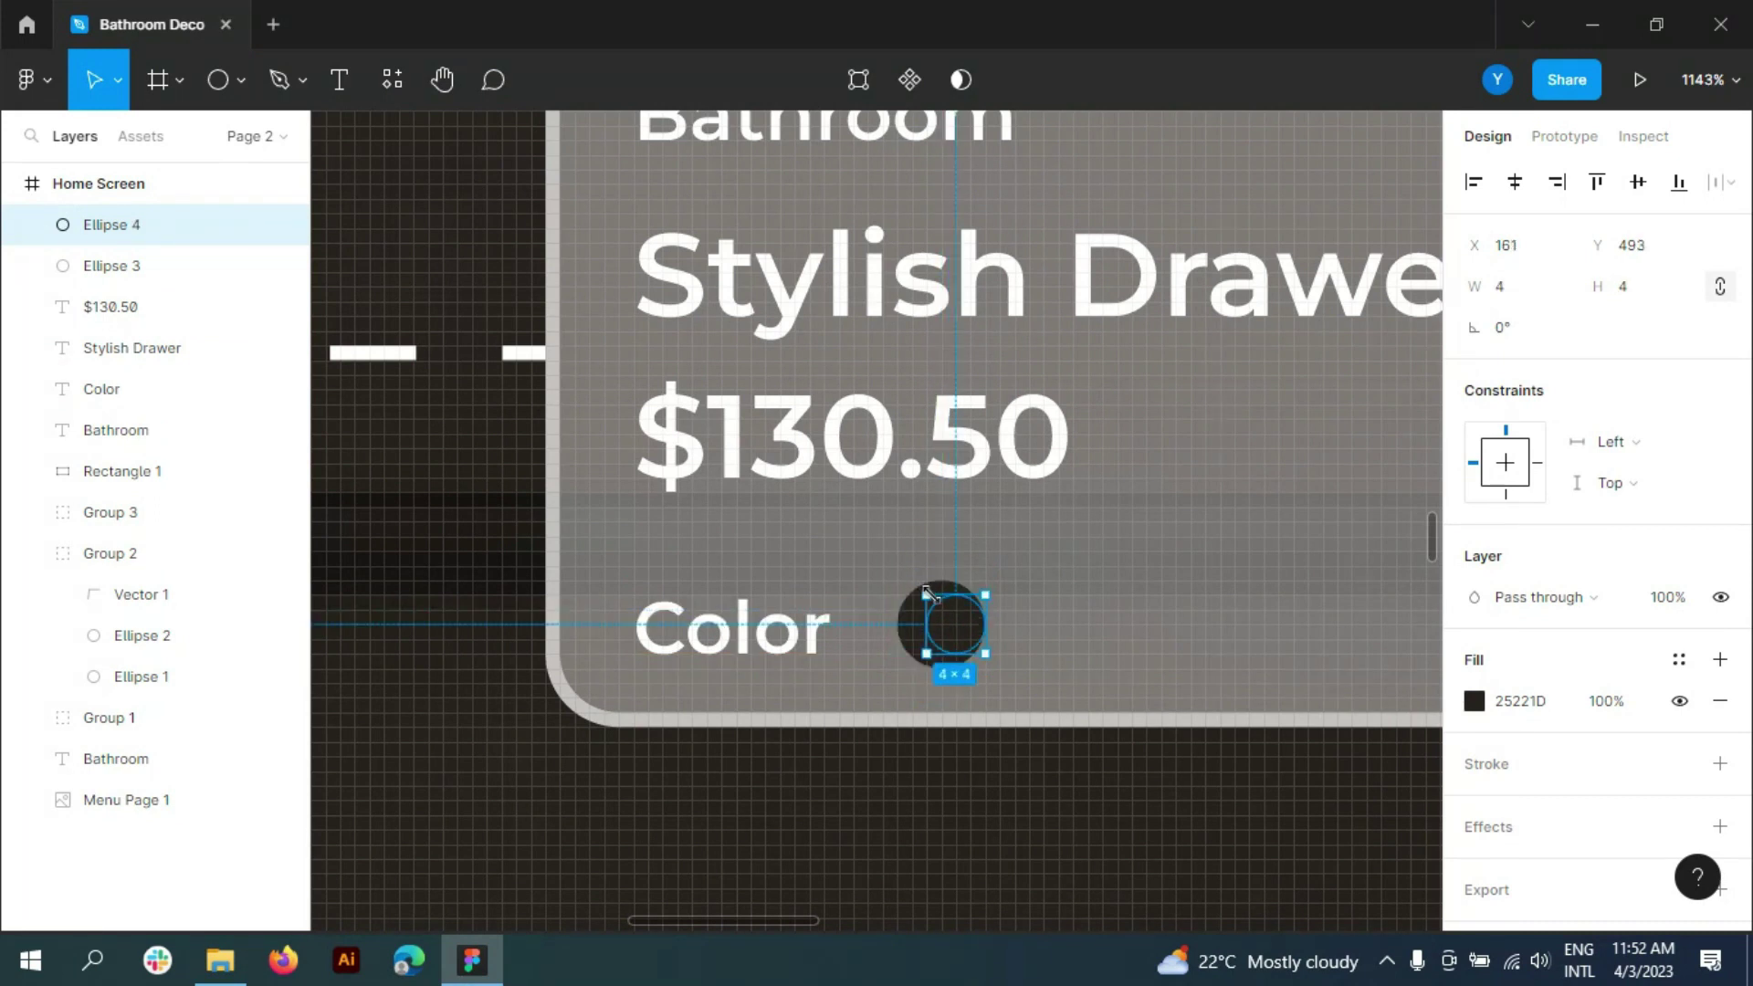
pyautogui.click(121, 265)
pyautogui.write('0')
pyautogui.press('Return')
pyautogui.scroll(-2, 950, 566)
pyautogui.moveTo(950, 526); pyautogui.dragTo(1100, 529)
# - Set the second swatch's colour to hex 1E1A17, darkening it slightly
pyautogui.click(1475, 701)
pyautogui.write('1E1A17')
pyautogui.press('Return')
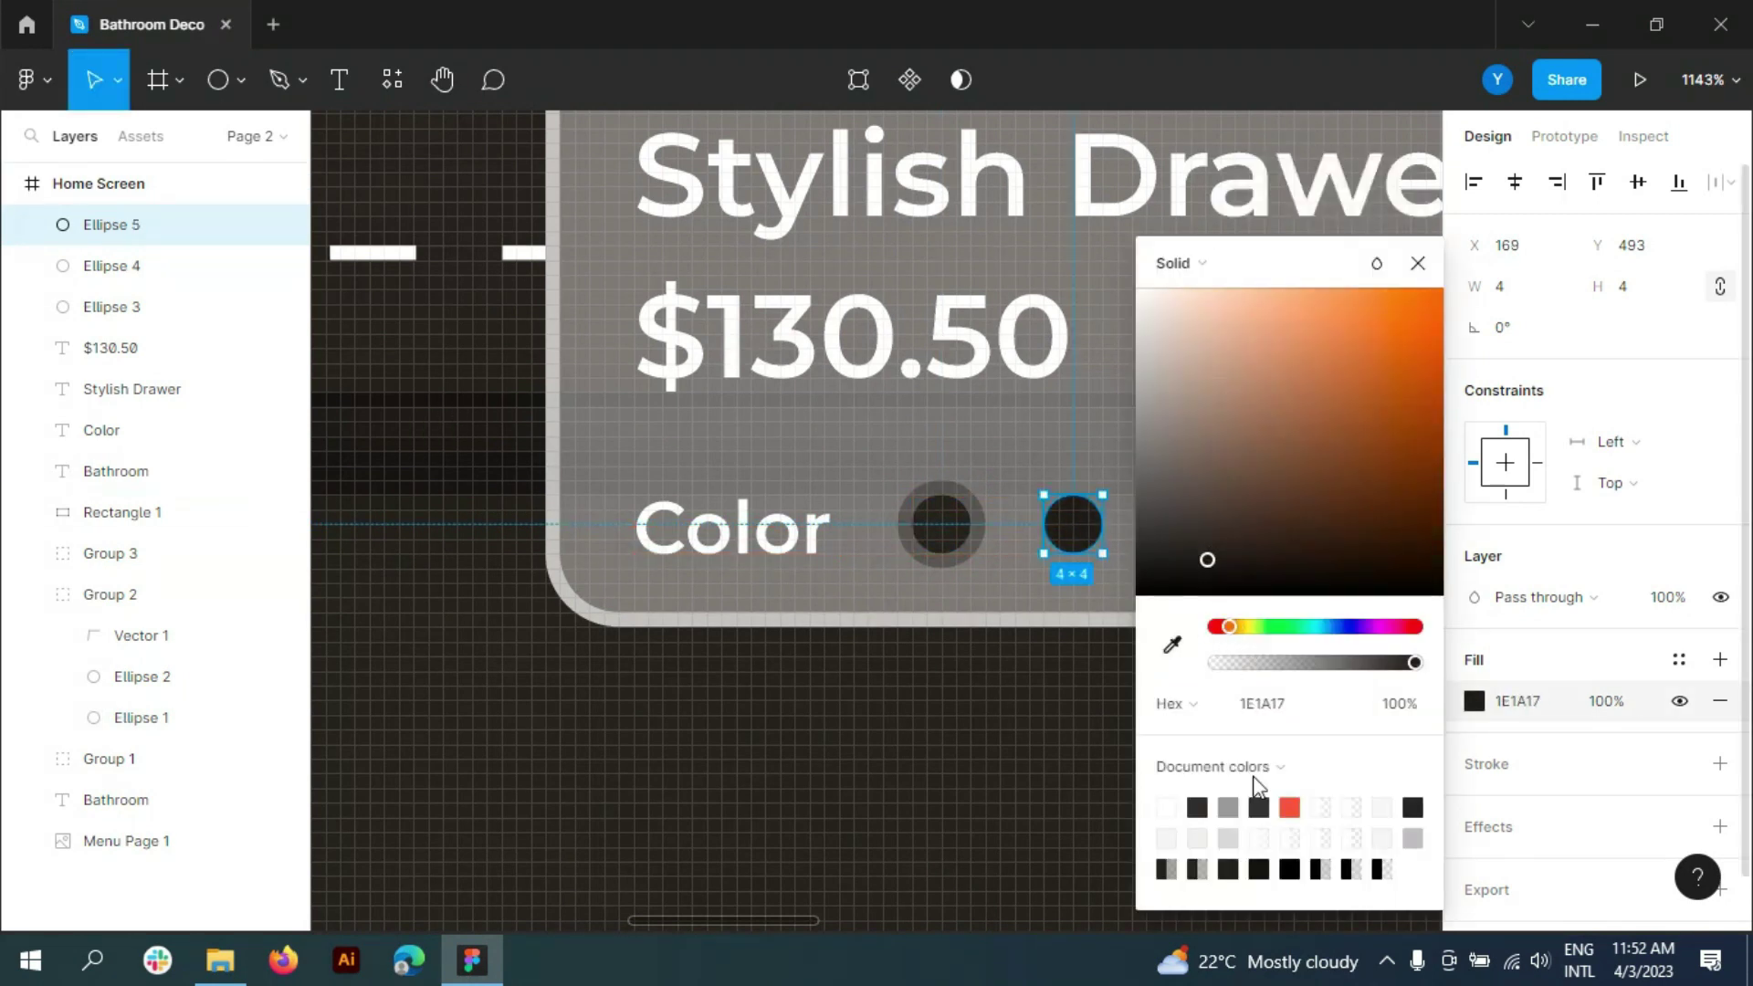
pyautogui.moveTo(1146, 593); pyautogui.dragTo(1138, 570)
pyautogui.press('Escape')
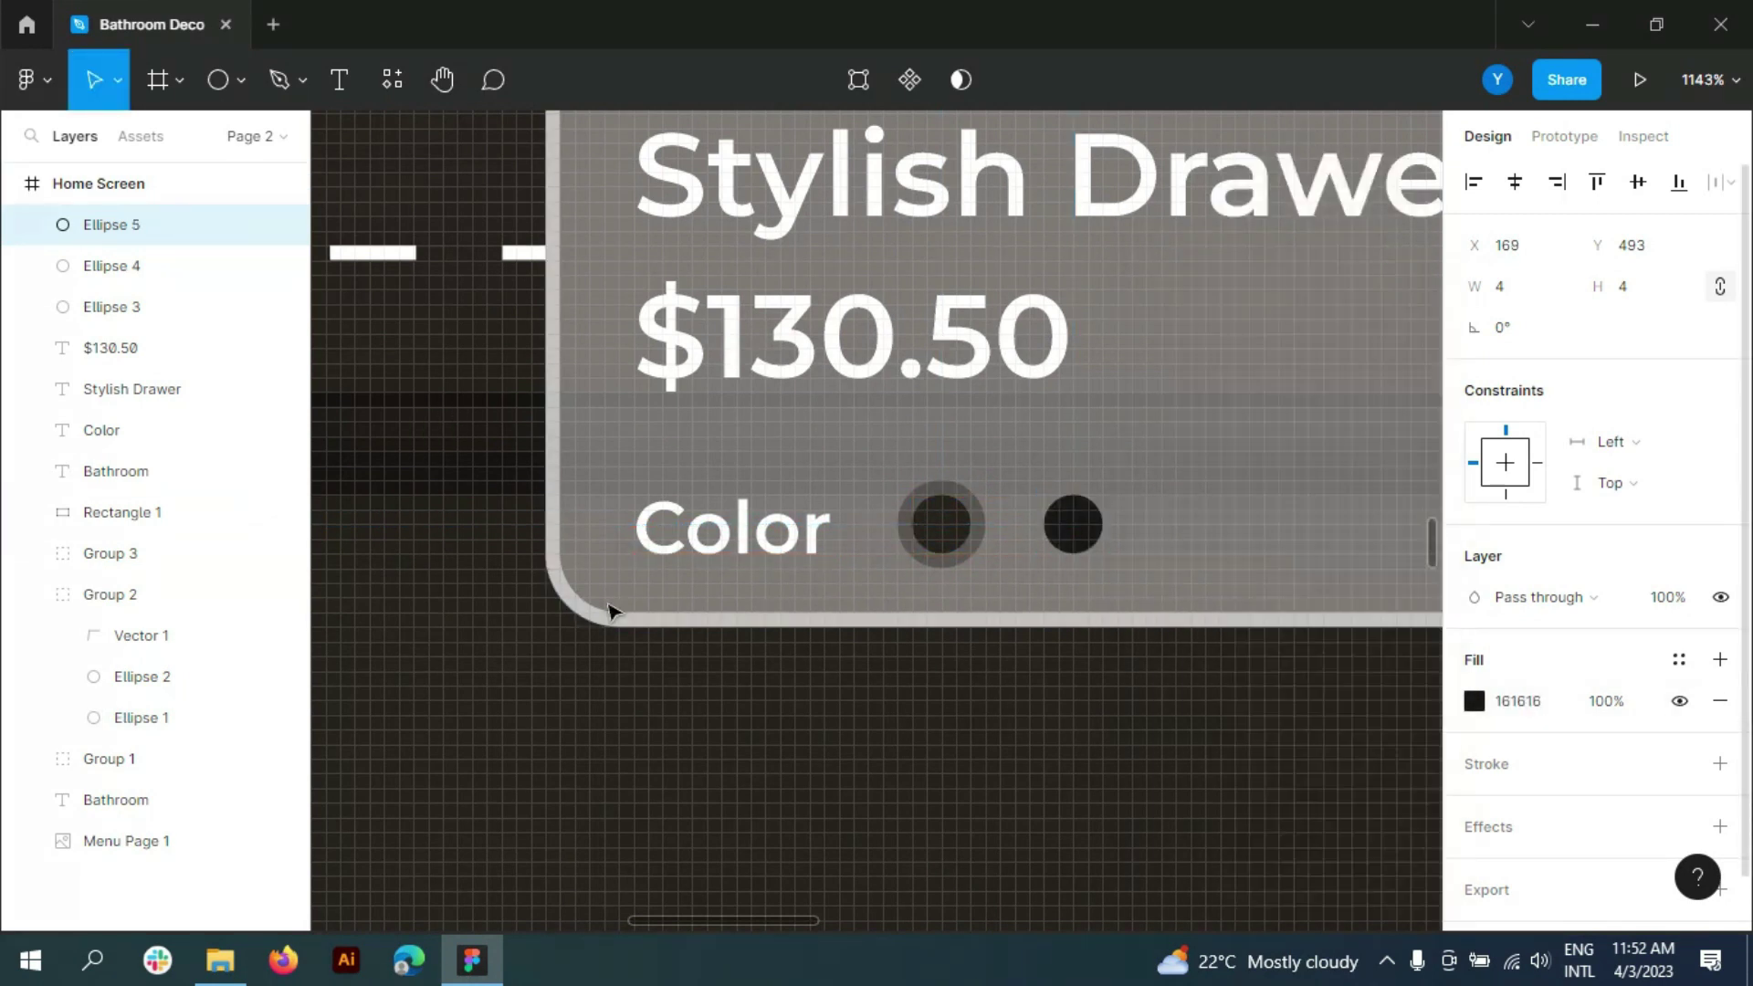
pyautogui.scroll(-5, 614, 606)
pyautogui.scroll(3, 1283, 507)
# - Draw a small rounded rectangle at the card's bottom right with a white fill
pyautogui.click(240, 79)
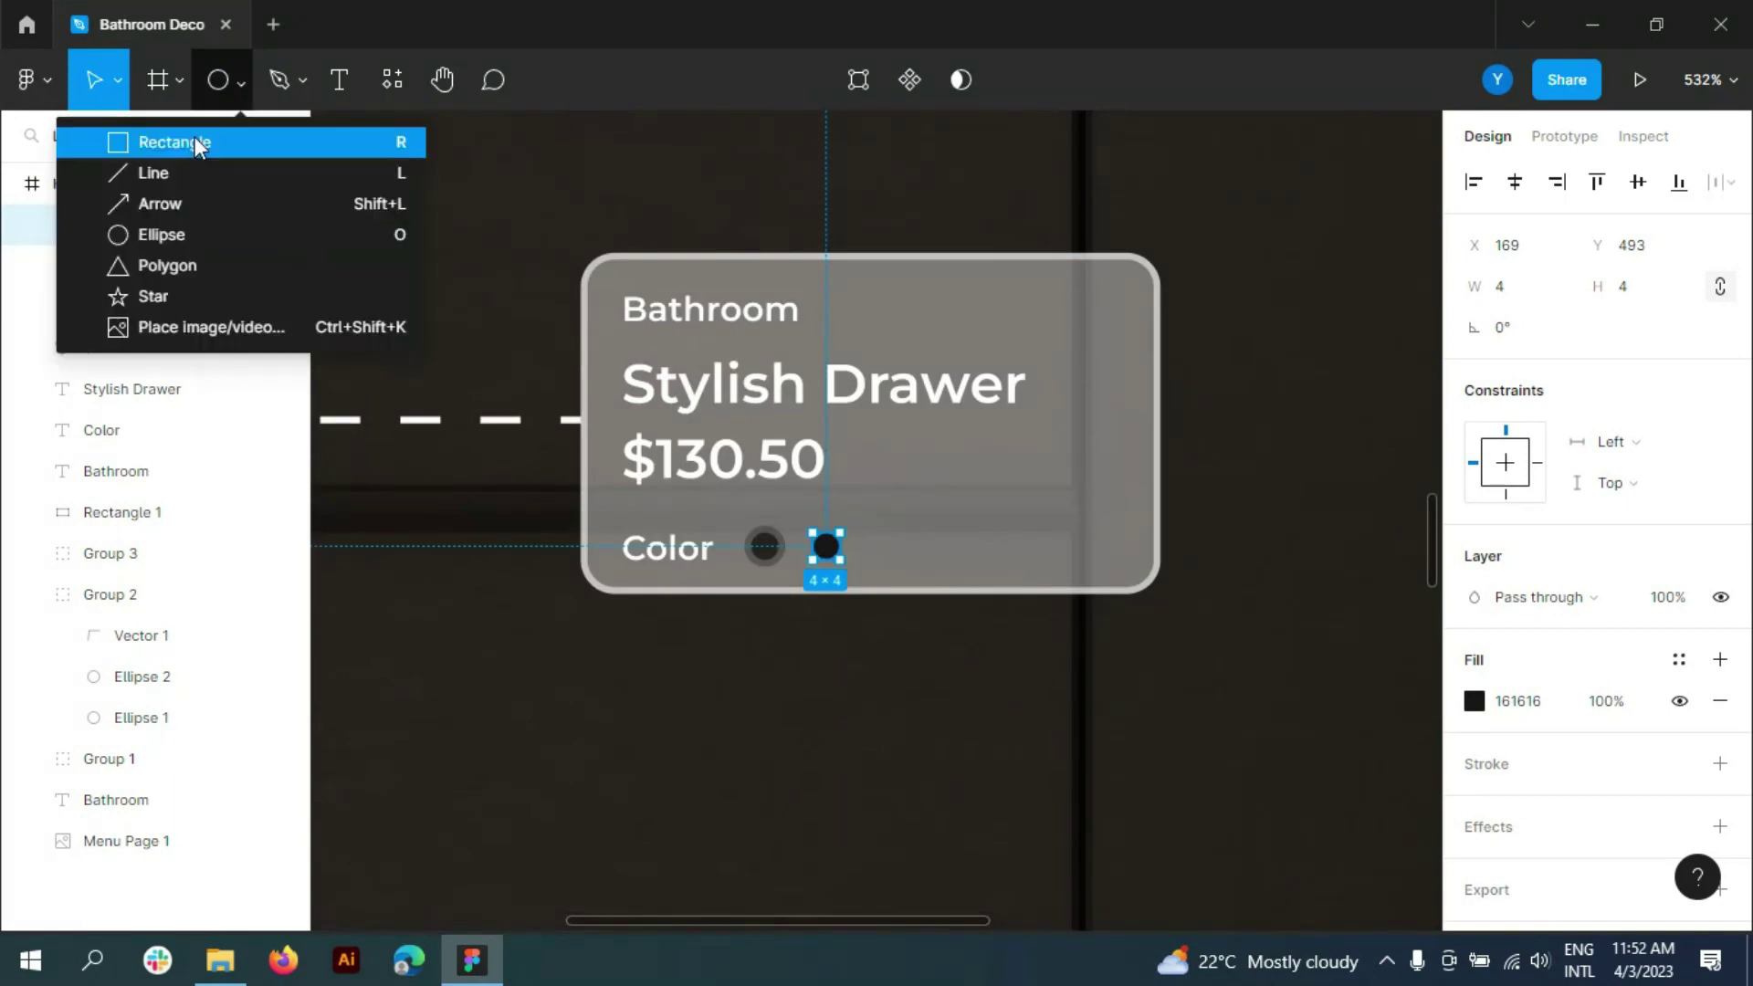
pyautogui.click(149, 142)
pyautogui.moveTo(1048, 514); pyautogui.dragTo(1132, 573)
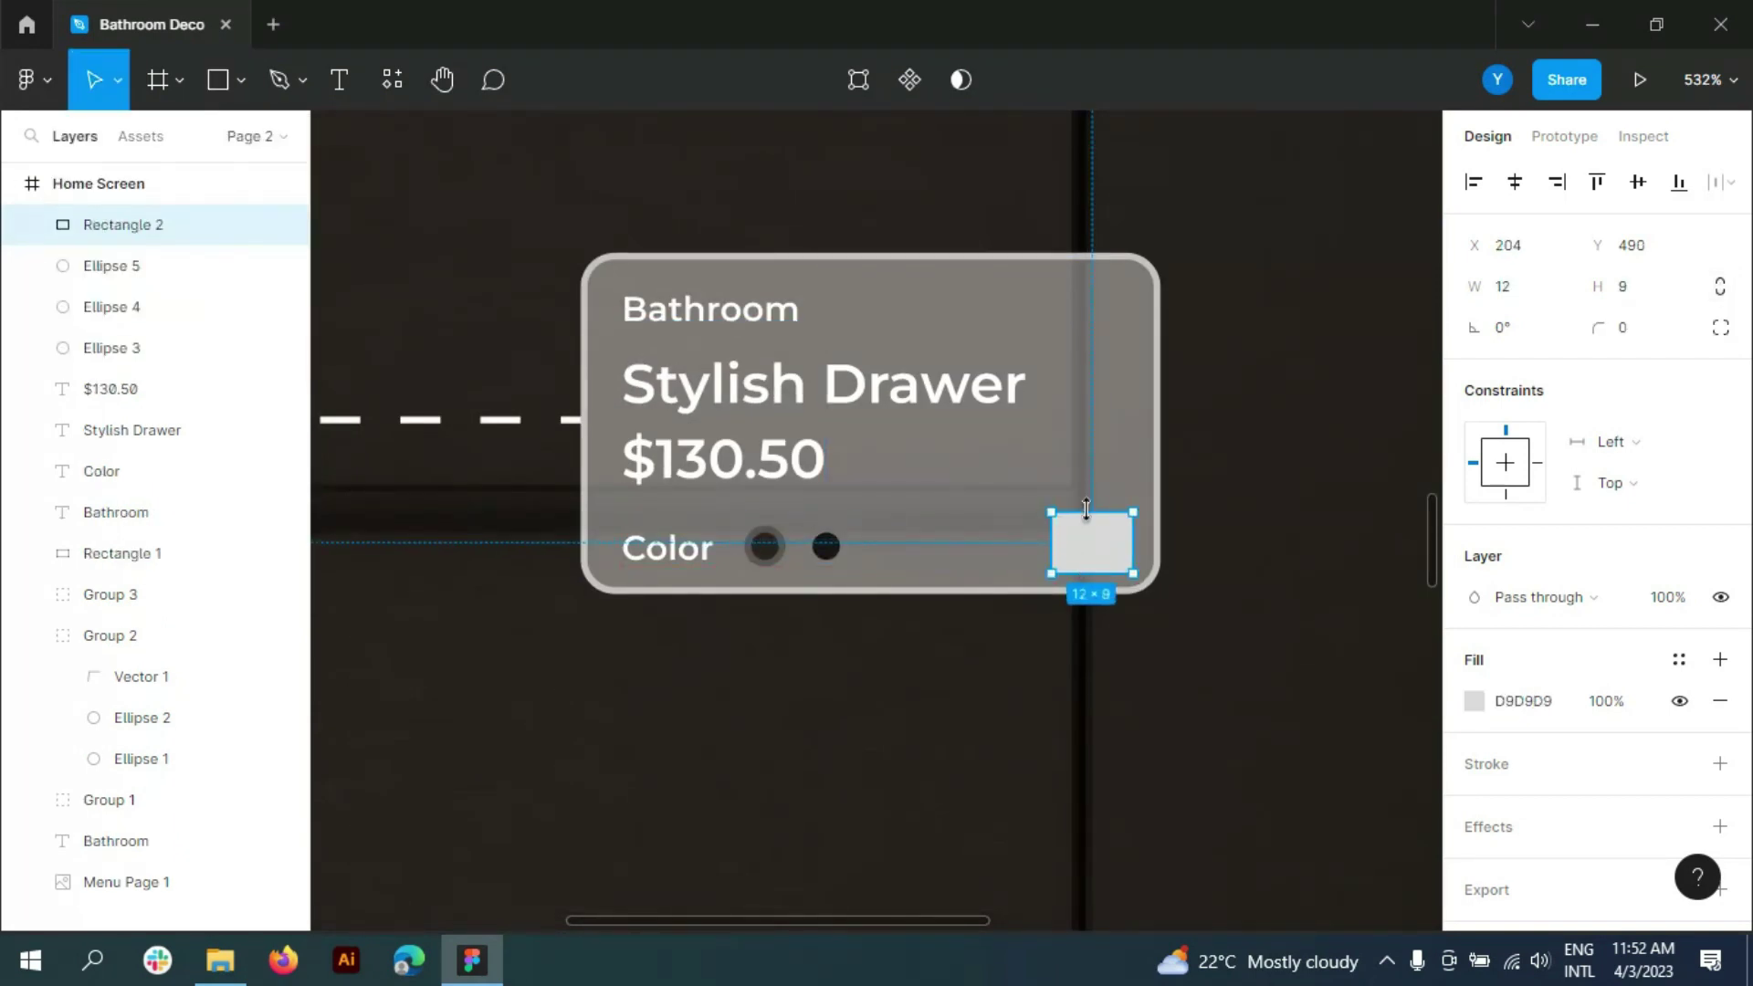
pyautogui.click(1641, 329)
pyautogui.write('1')
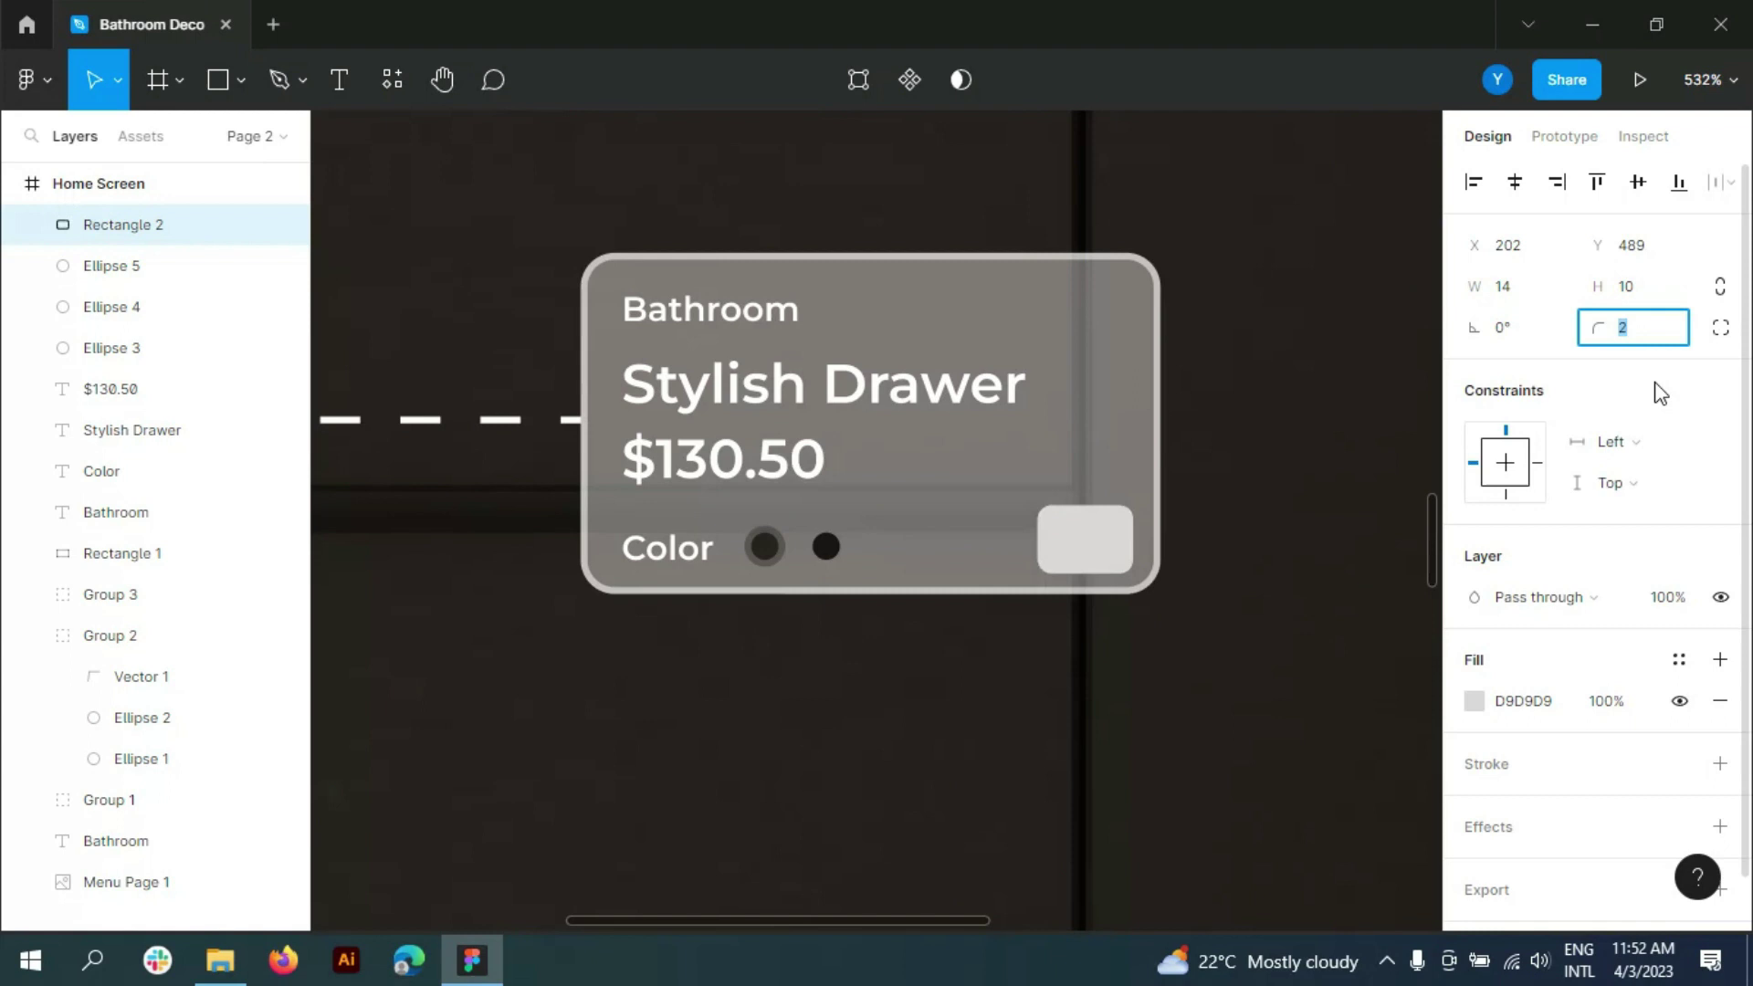
pyautogui.click(1054, 540)
pyautogui.press('Return')
# - Bring the Add to Cart image in from the downloaded icons and shrink it to 7×7
pyautogui.hotkey('alt', 'Tab')
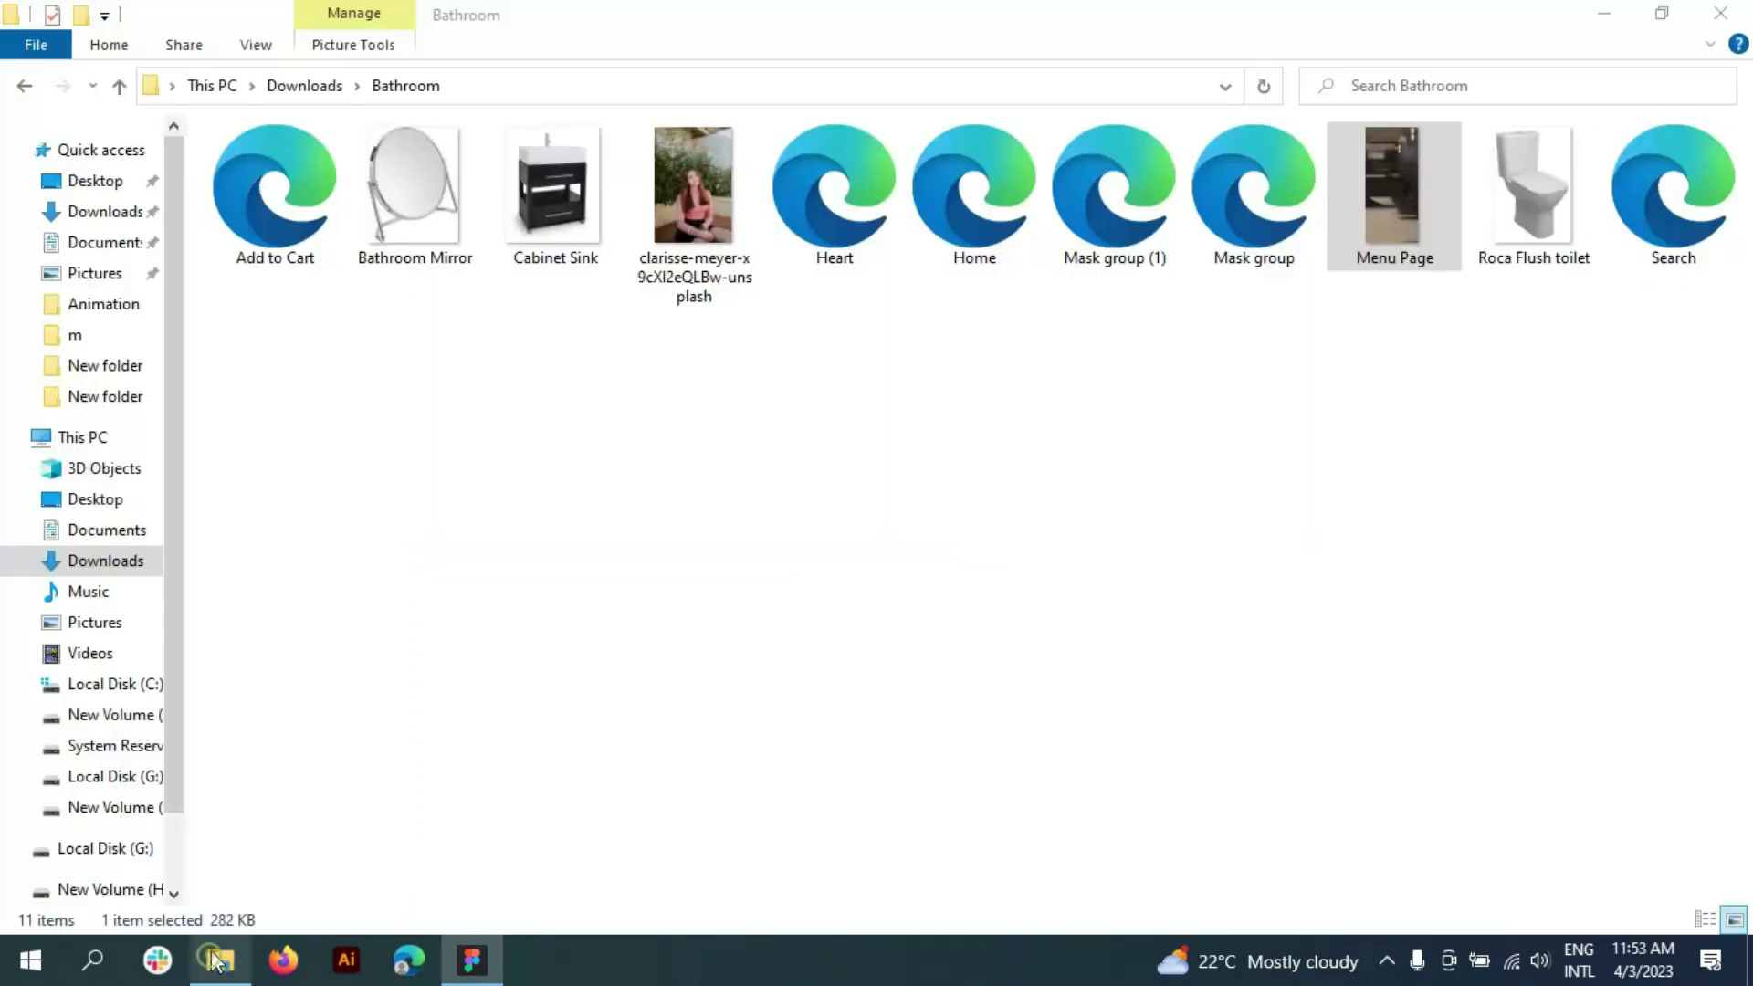
pyautogui.moveTo(274, 234)
pyautogui.mouseDown()
pyautogui.moveTo(487, 973)
pyautogui.moveTo(803, 630)
pyautogui.mouseUp()
pyautogui.moveTo(724, 704); pyautogui.dragTo(857, 594)
# - Place the cart icon inside the white button
pyautogui.moveTo(1073, 539); pyautogui.dragTo(1091, 545)
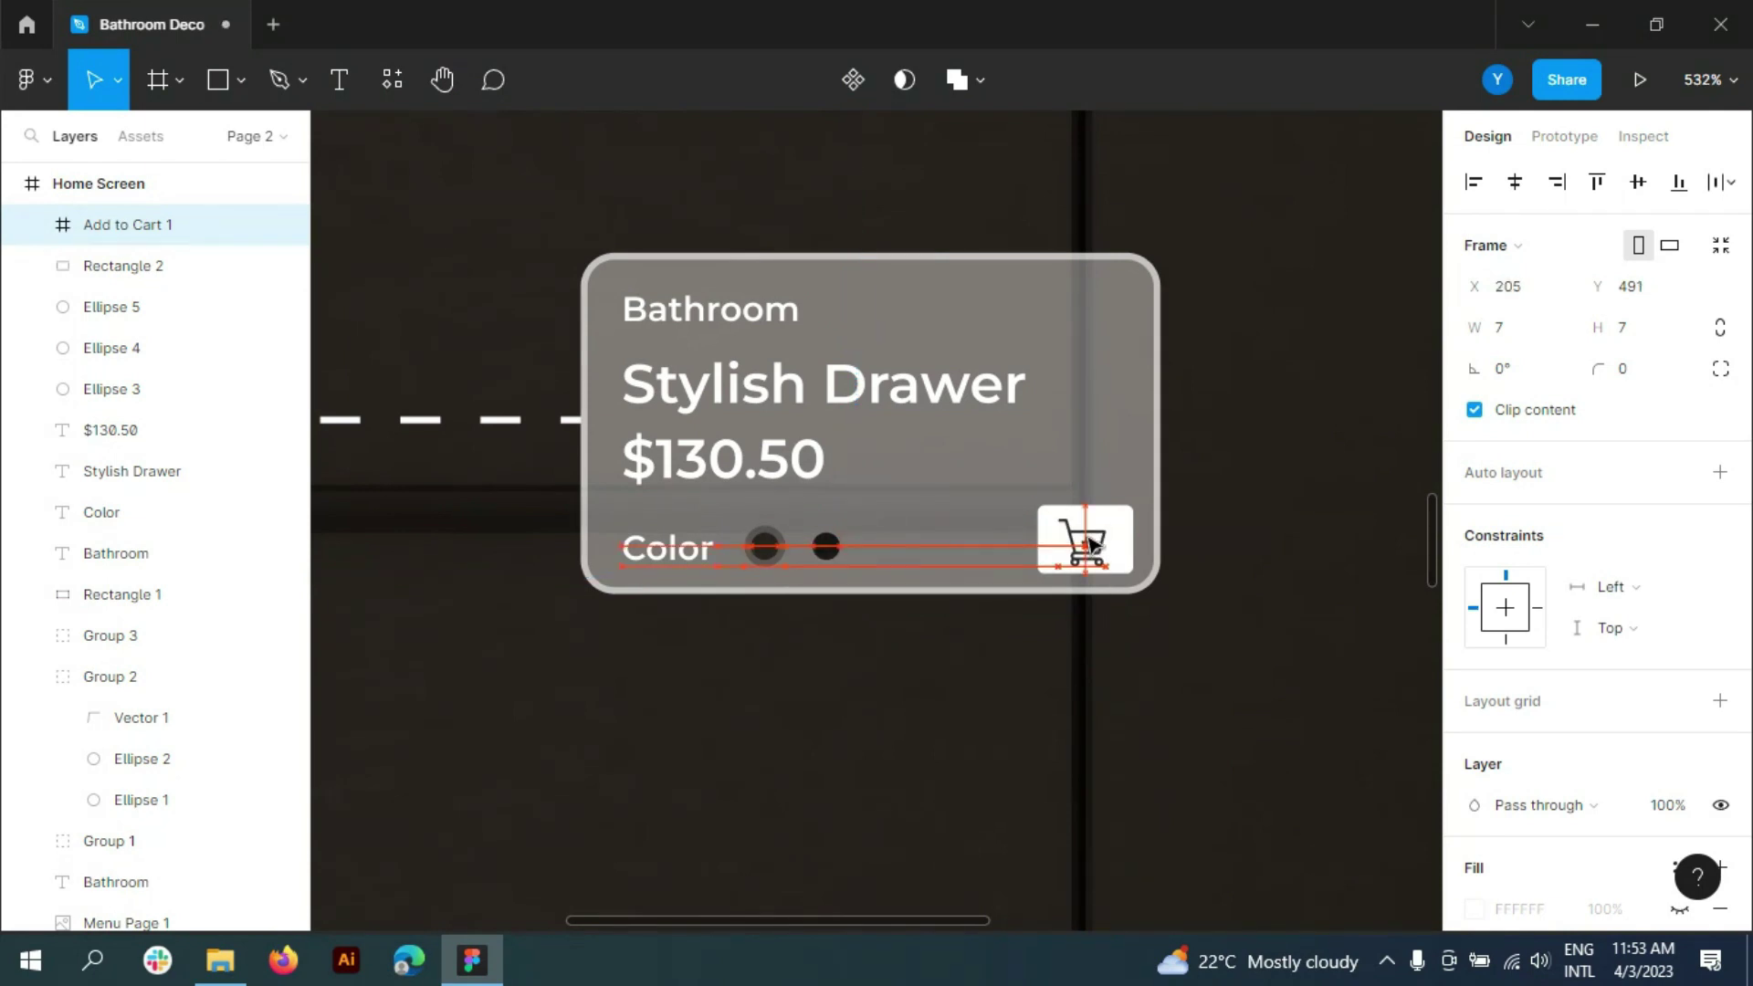
pyautogui.press('Escape')
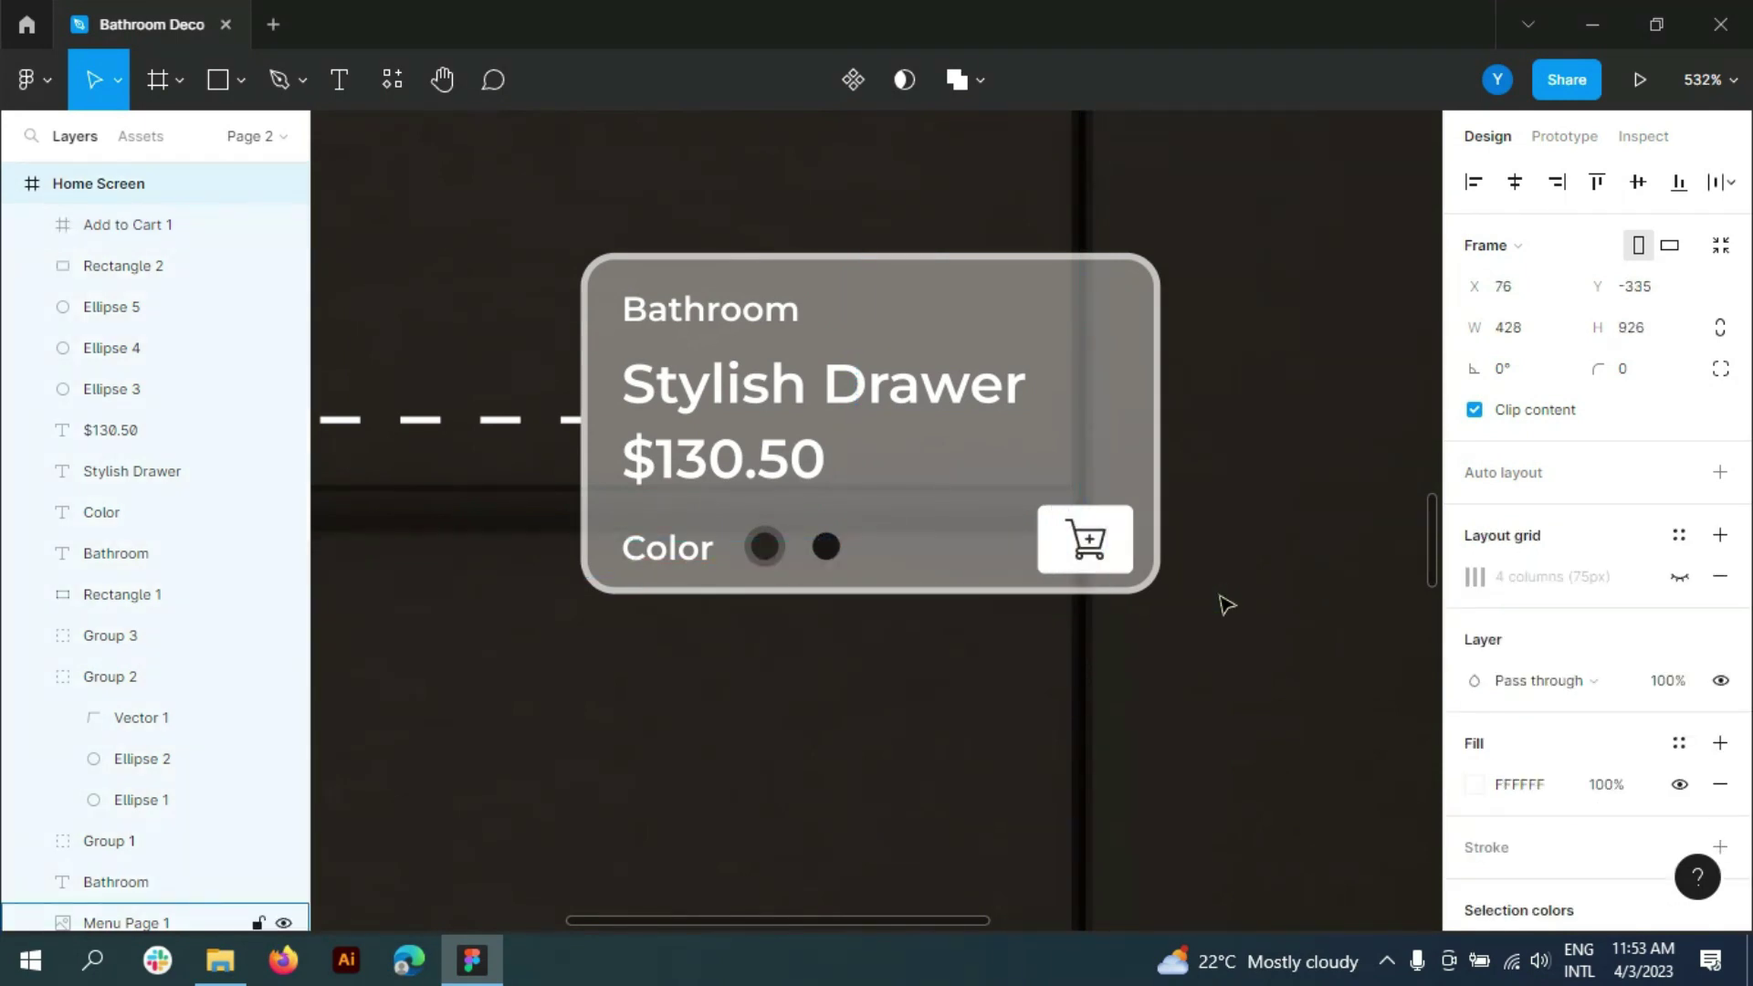
pyautogui.scroll(-3, 826, 676)
pyautogui.scroll(-4, 944, 630)
pyautogui.scroll(-4, 732, 544)
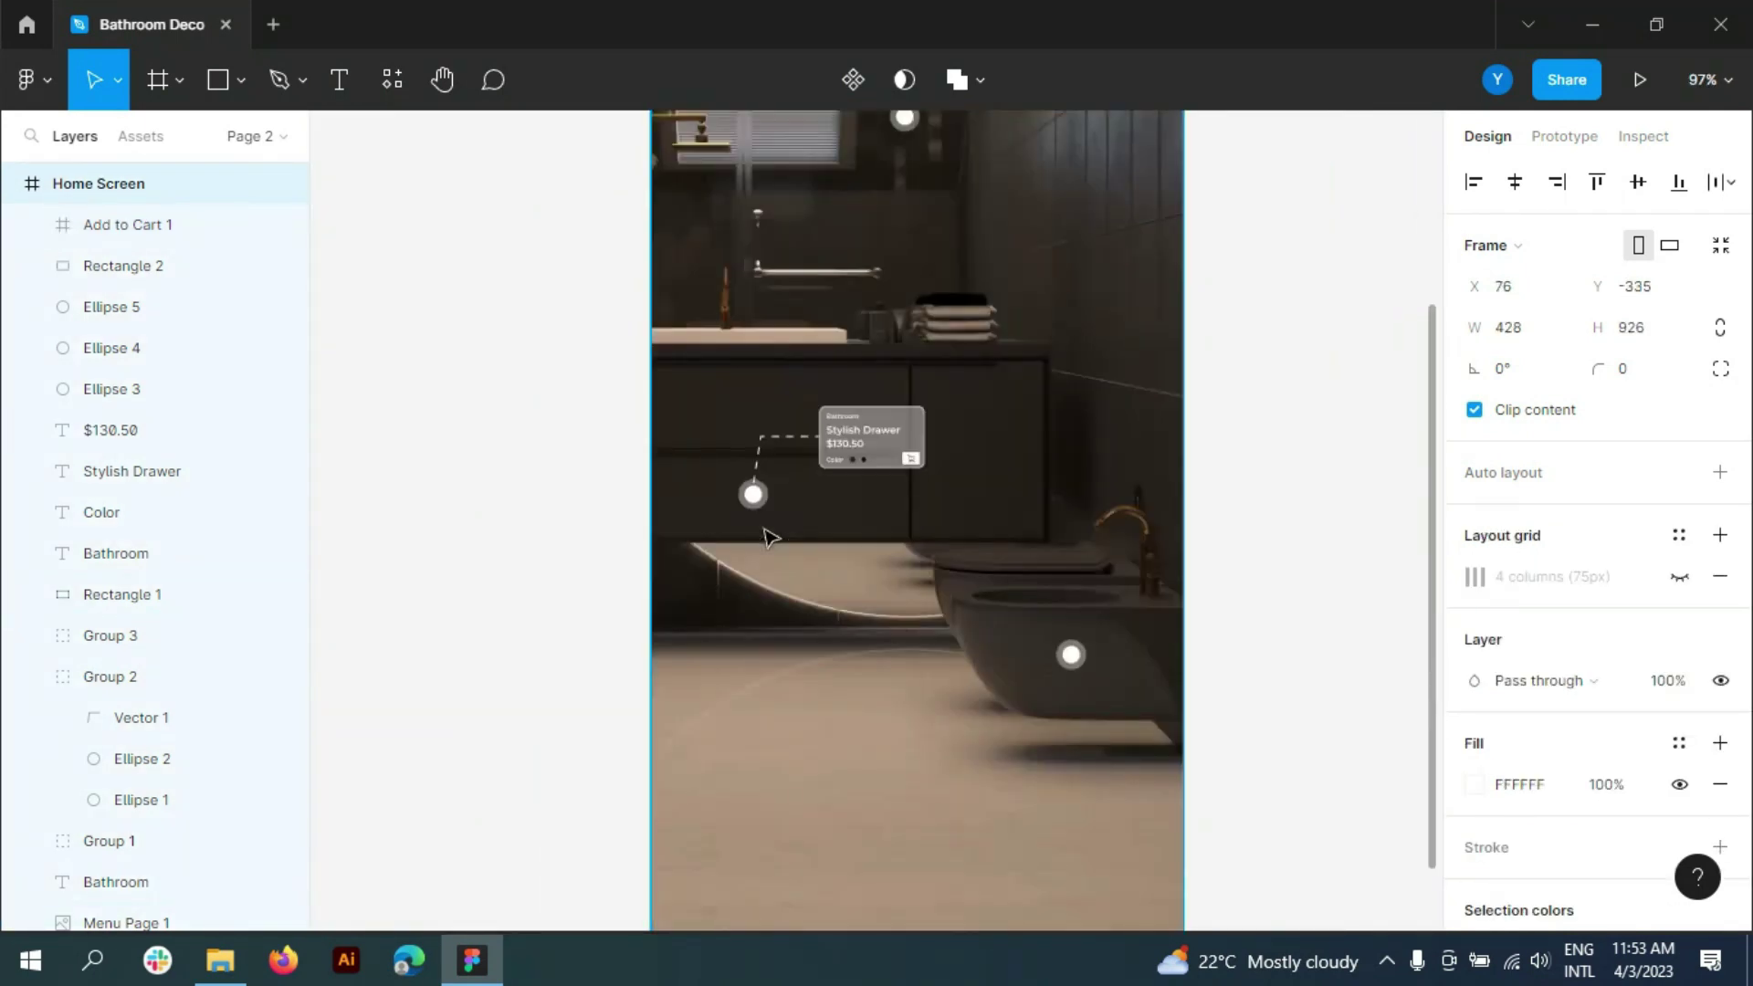
pyautogui.scroll(-2, 767, 539)
# - Move Group 2 above Group 3, group the card pieces into Group 4, and show the layout grid
pyautogui.click(31, 676)
pyautogui.moveTo(110, 677); pyautogui.dragTo(109, 226)
pyautogui.hotkey('ctrl', 'g')
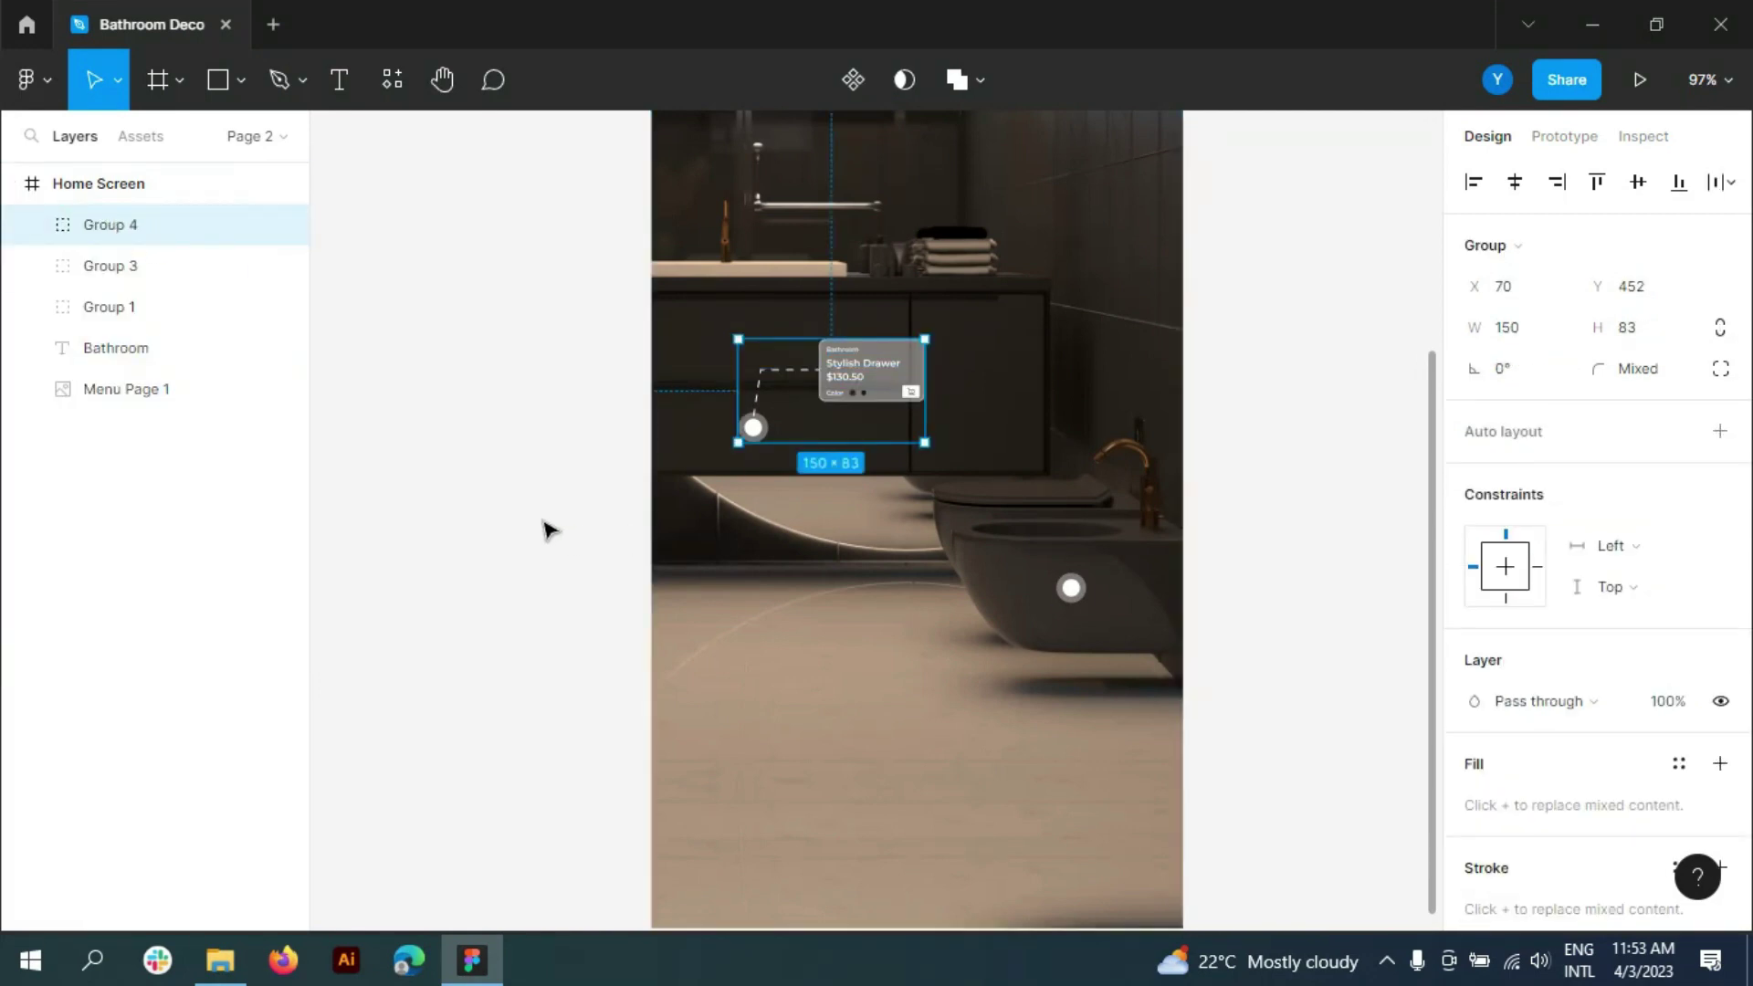
pyautogui.scroll(-1, 547, 529)
pyautogui.press('Escape')
# - Draw a wide white bar near the frame's bottom with height 50
pyautogui.click(1679, 576)
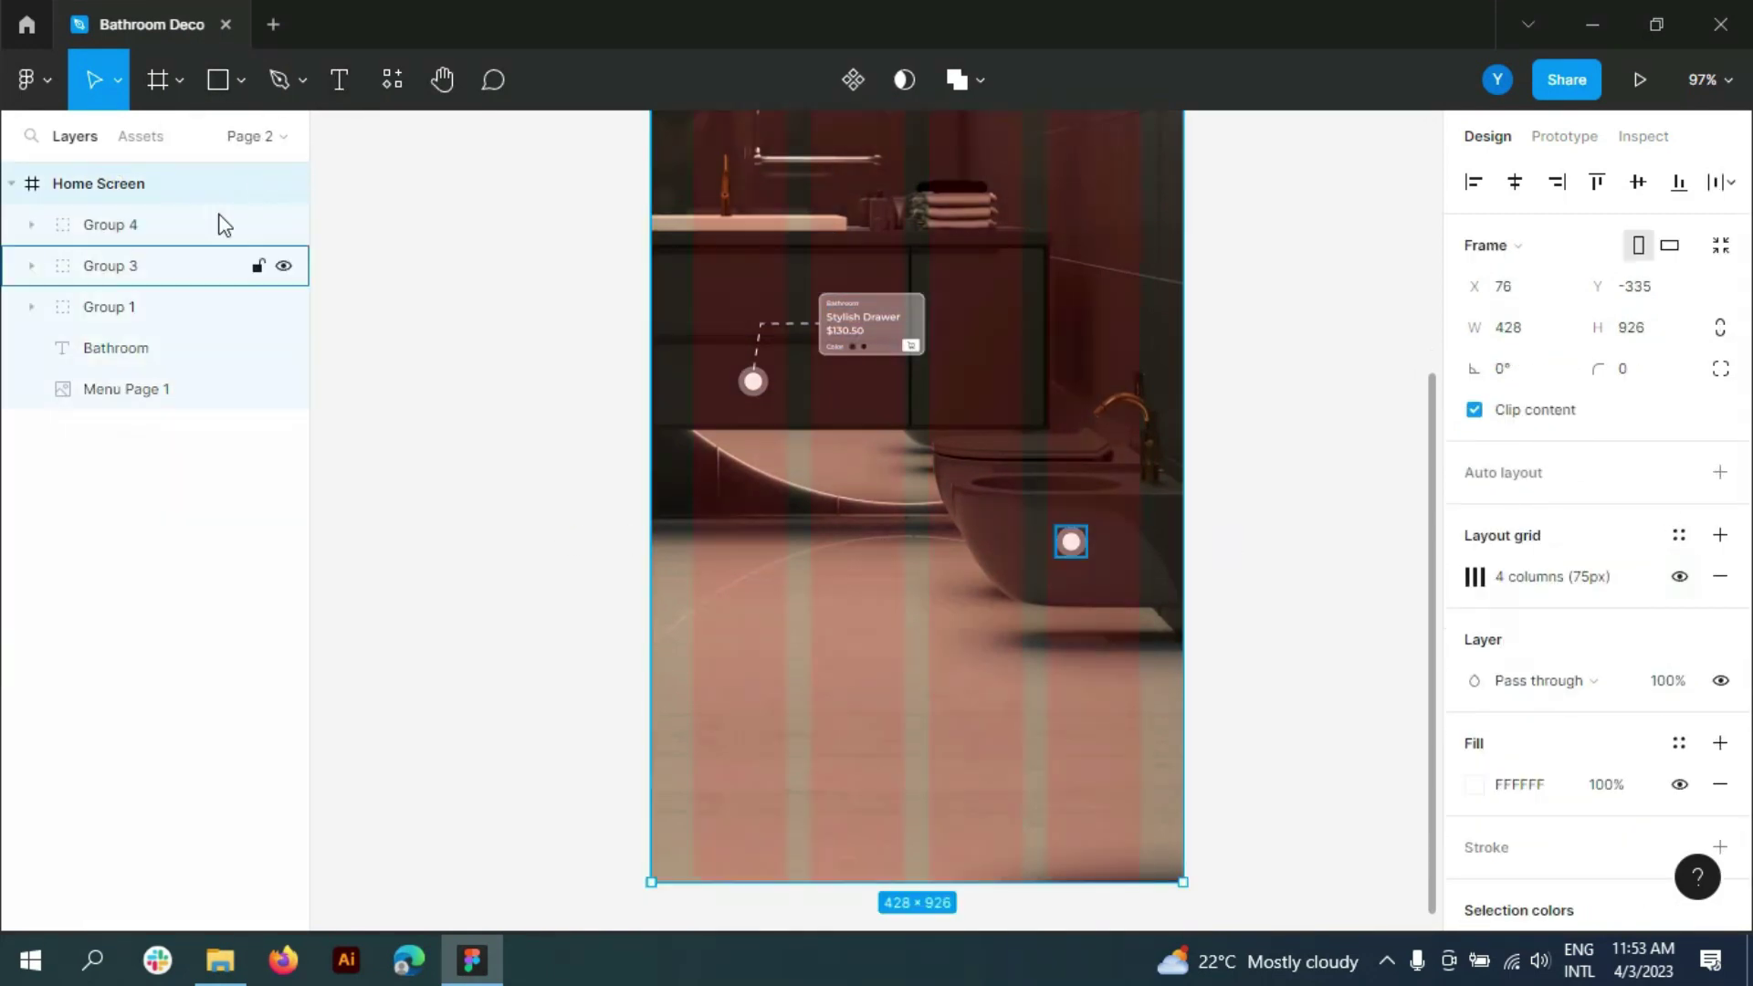
pyautogui.scroll(-1, 890, 817)
pyautogui.moveTo(695, 751); pyautogui.dragTo(1144, 807)
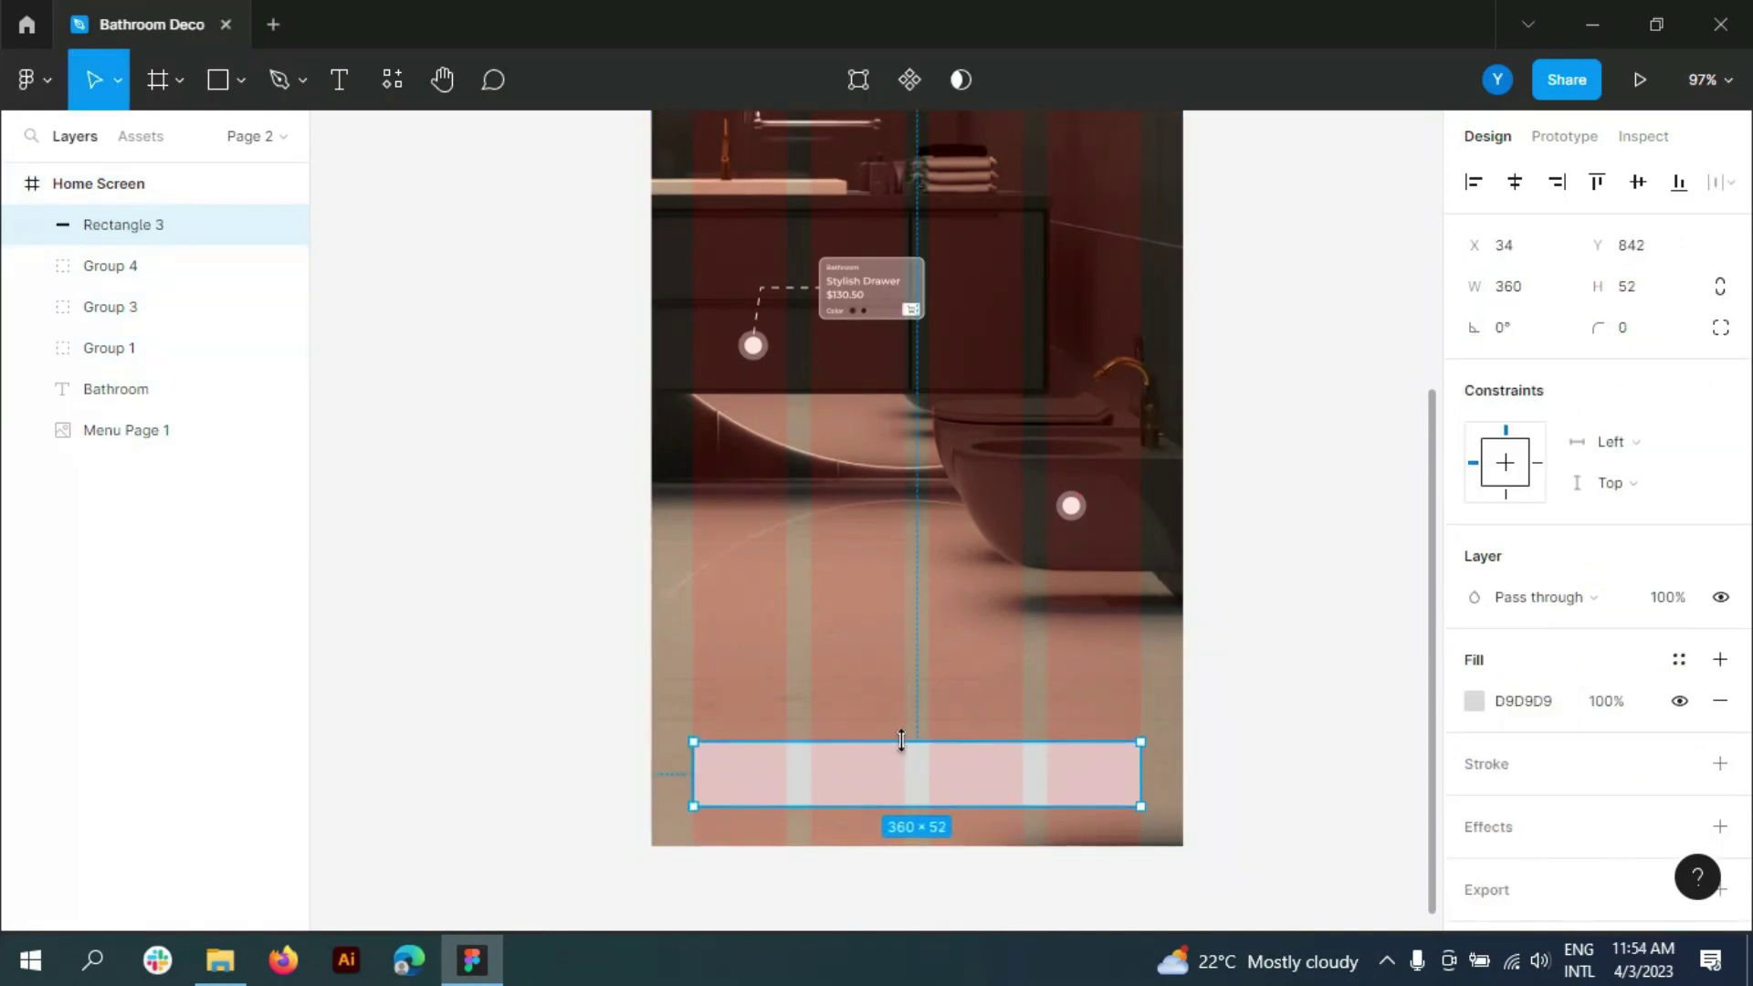
pyautogui.click(1644, 286)
pyautogui.write('50')
pyautogui.press('Return')
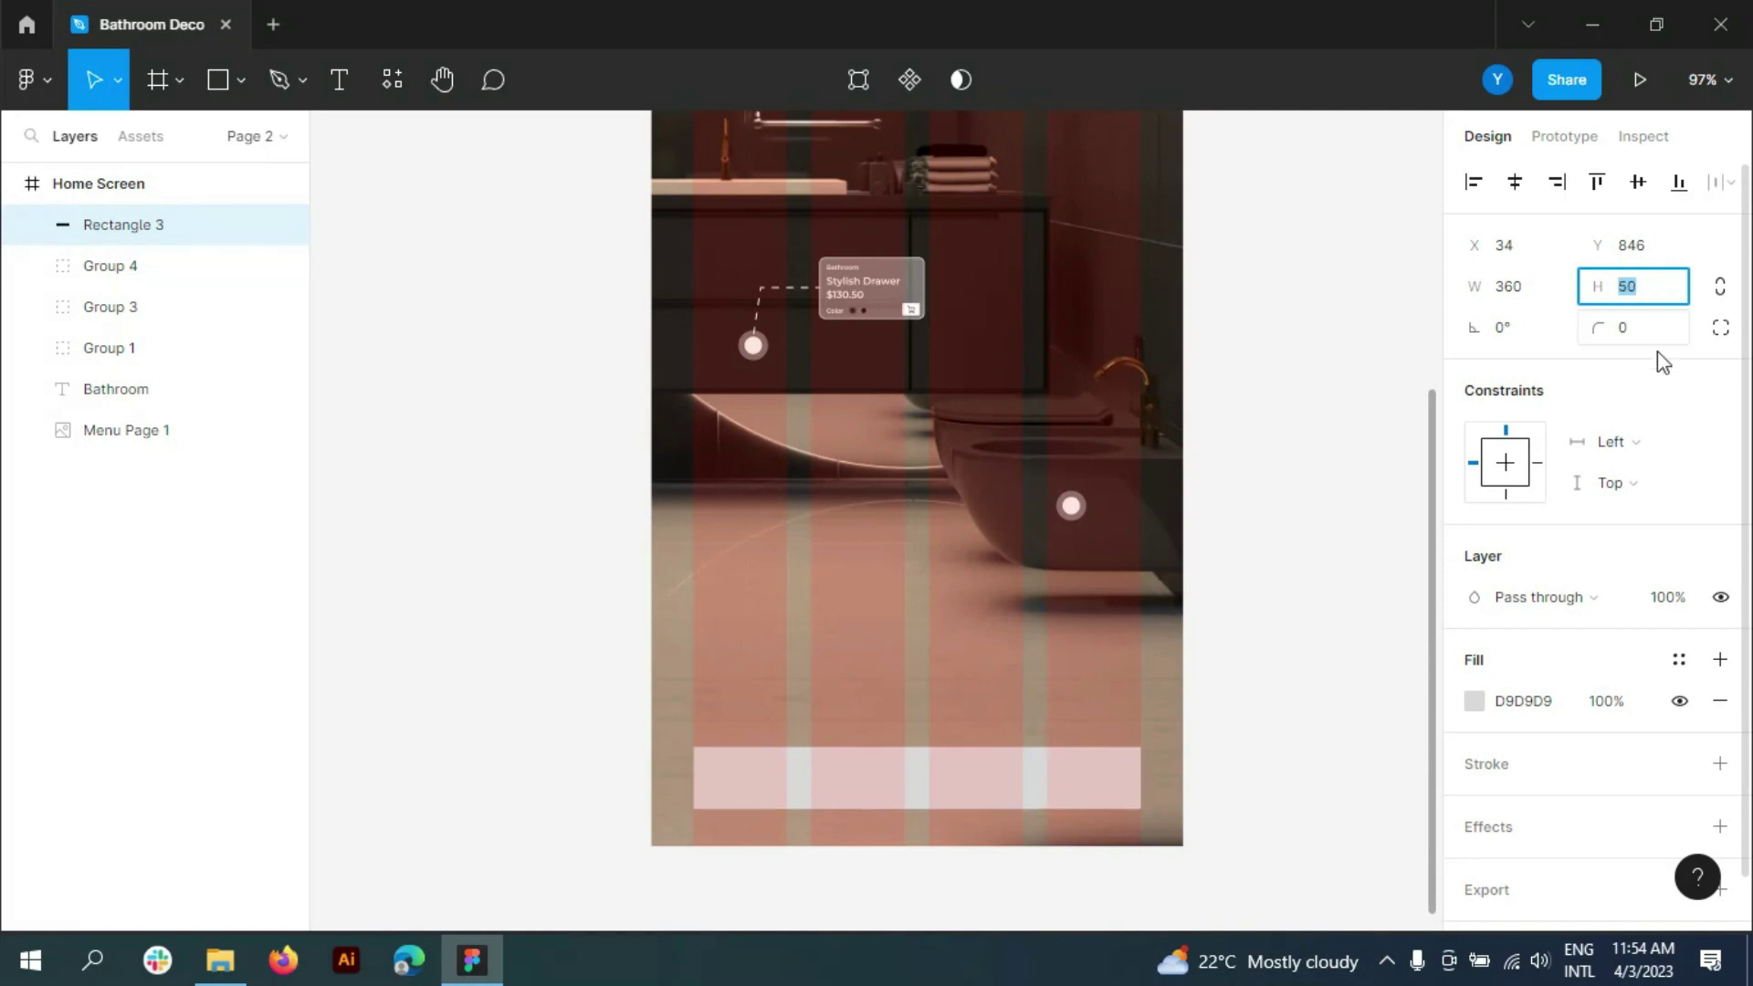
pyautogui.write('87')
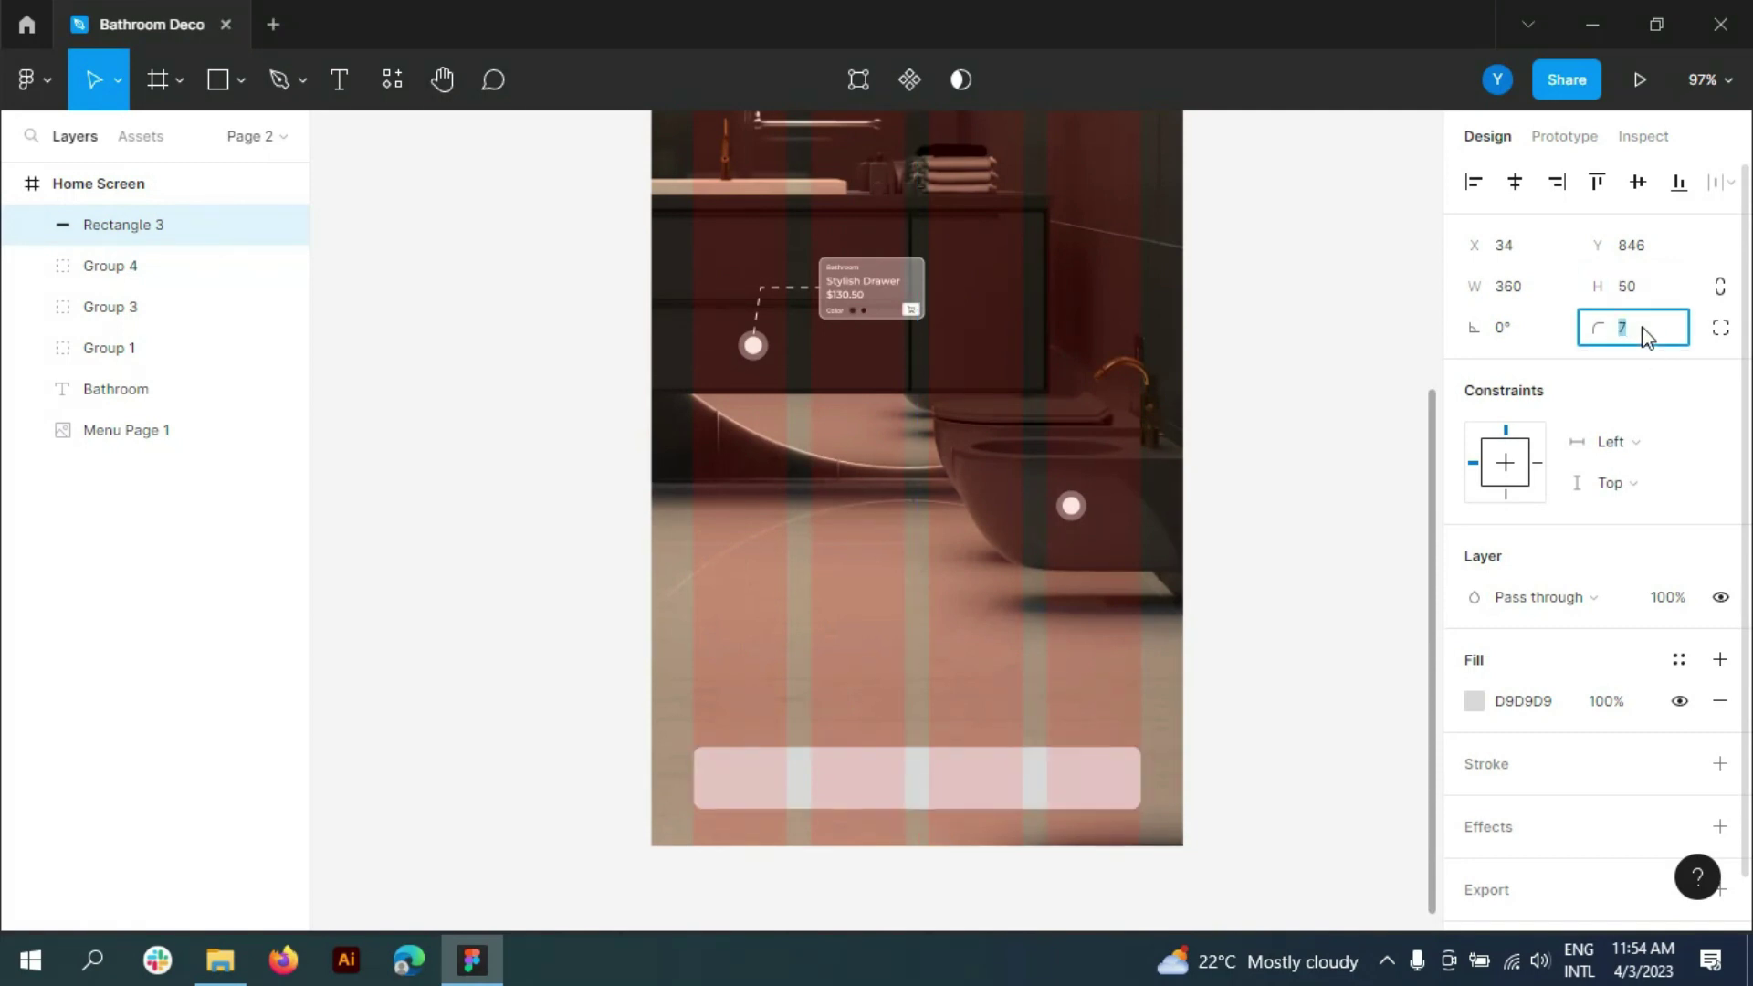
pyautogui.click(1534, 701)
pyautogui.write('ff')
pyautogui.press('Return')
# - Add a dark size-14 Get Started label centred on the white bar
pyautogui.press('t')
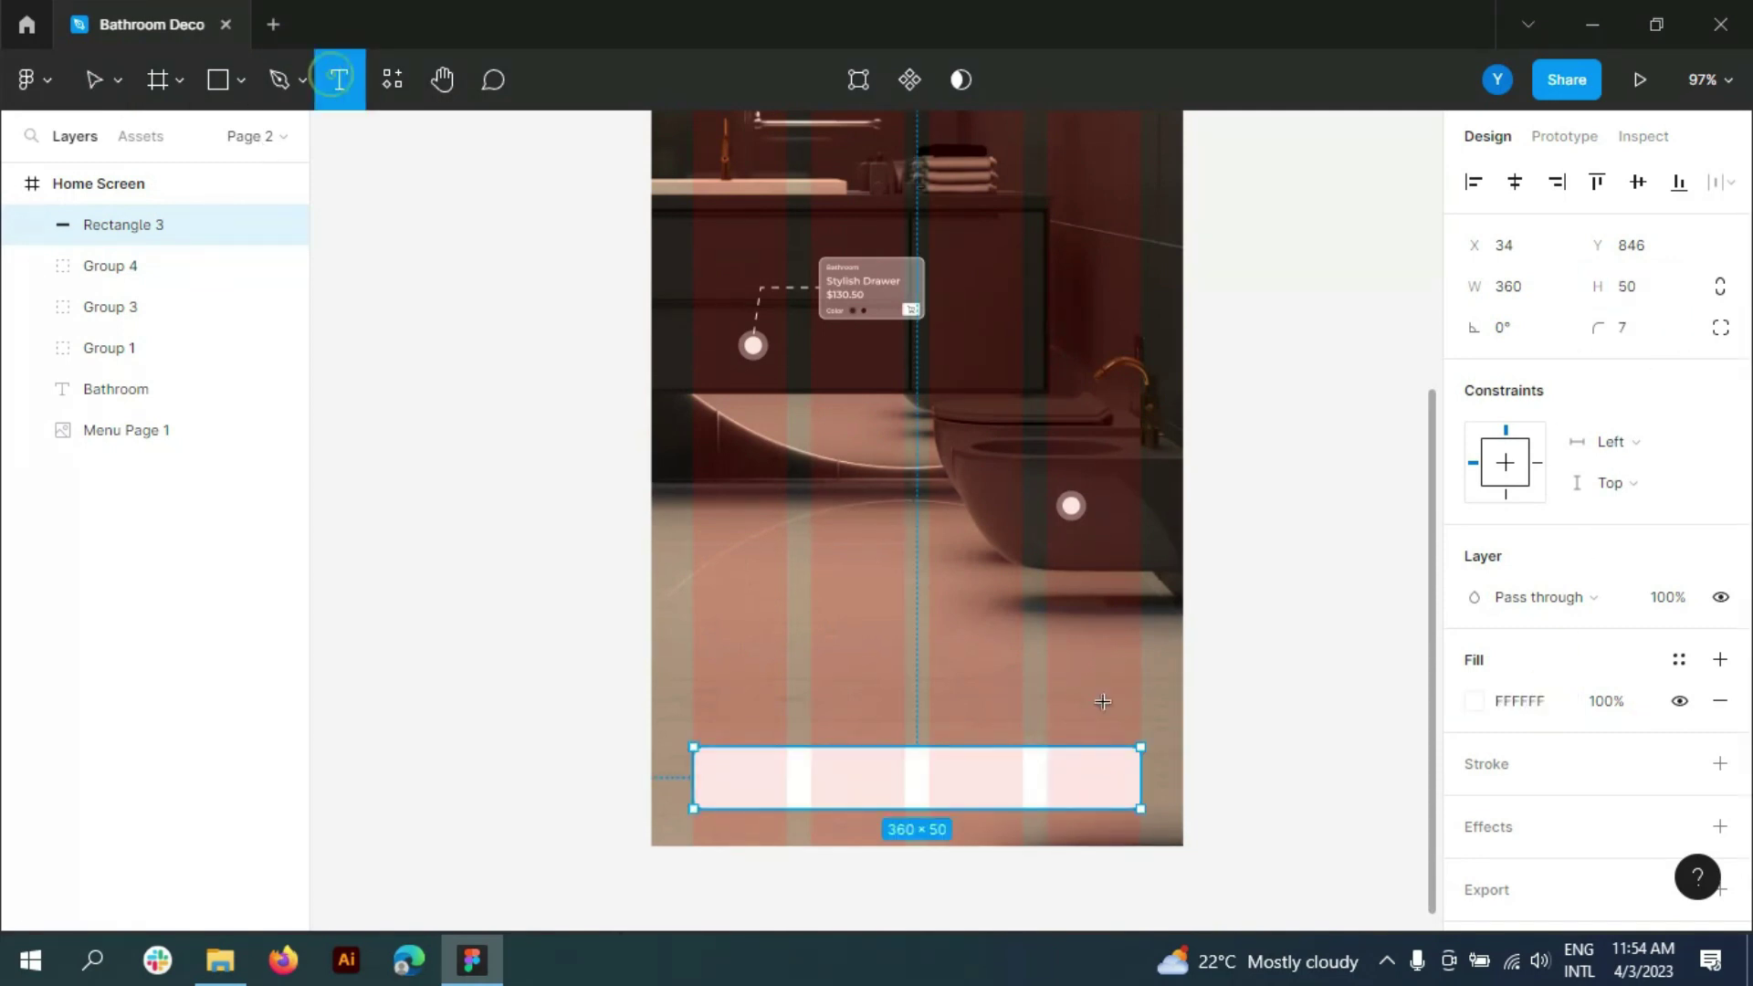
pyautogui.click(877, 693)
pyautogui.write('Get Startes')
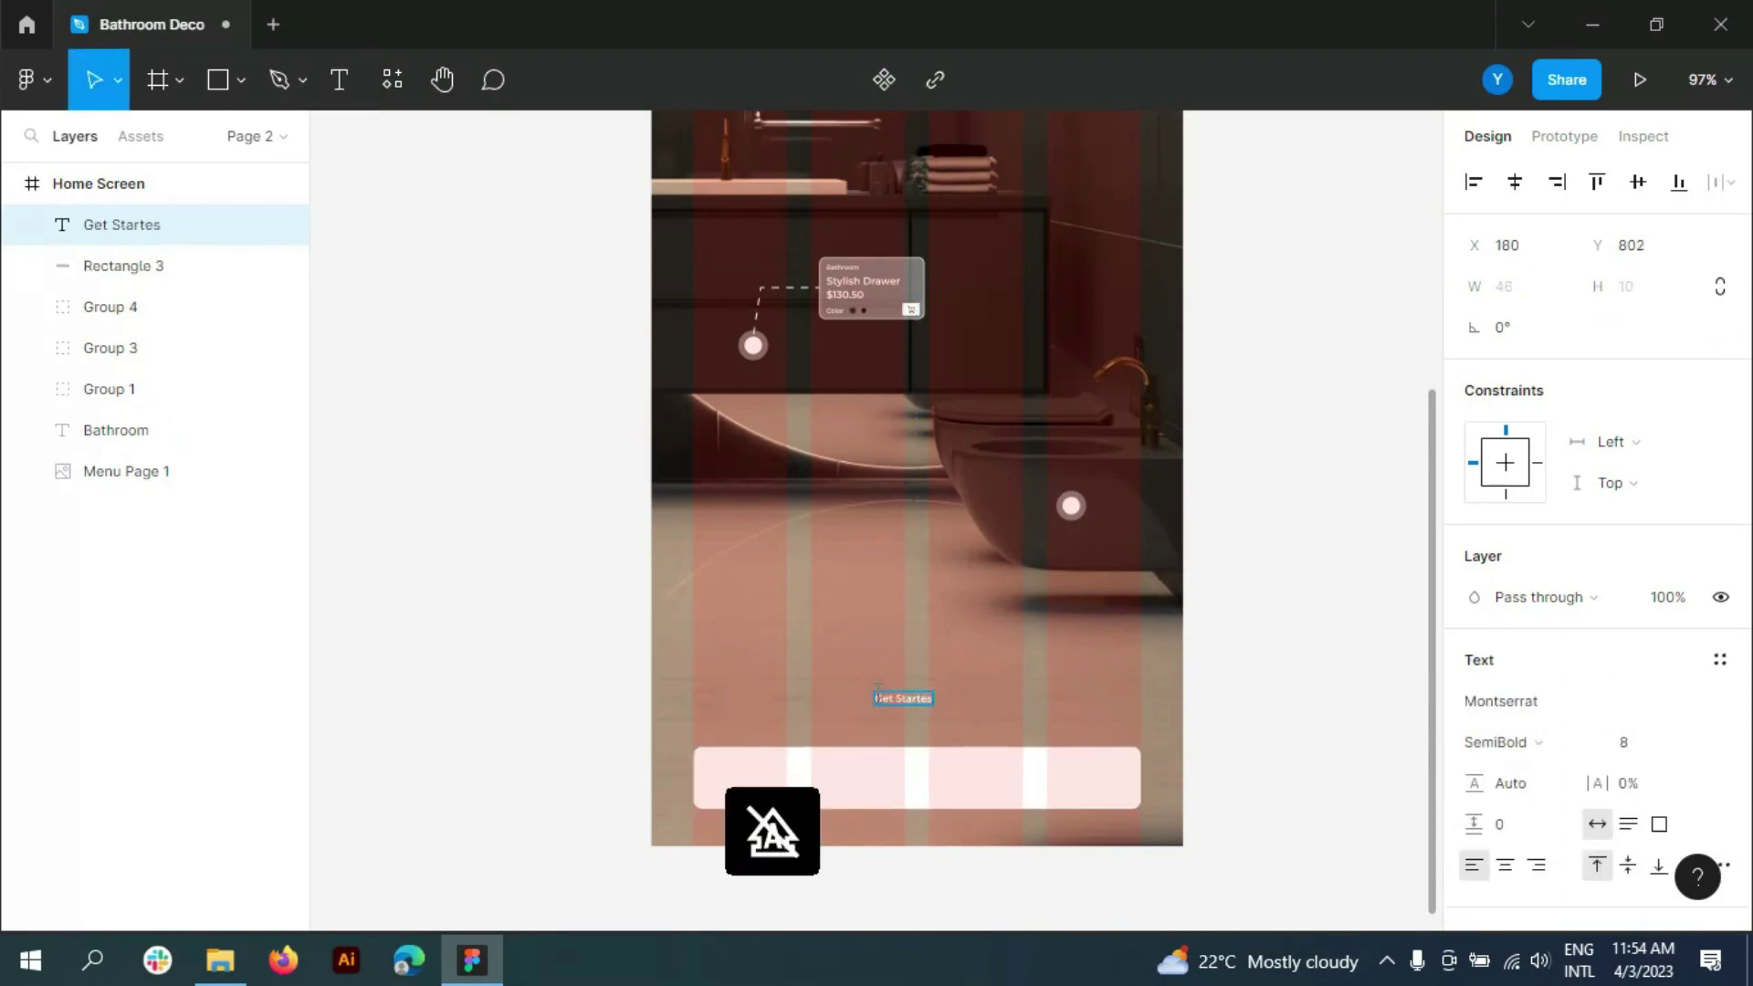
pyautogui.press('BackSpace')
pyautogui.write('d')
pyautogui.scroll(-4, 1597, 548)
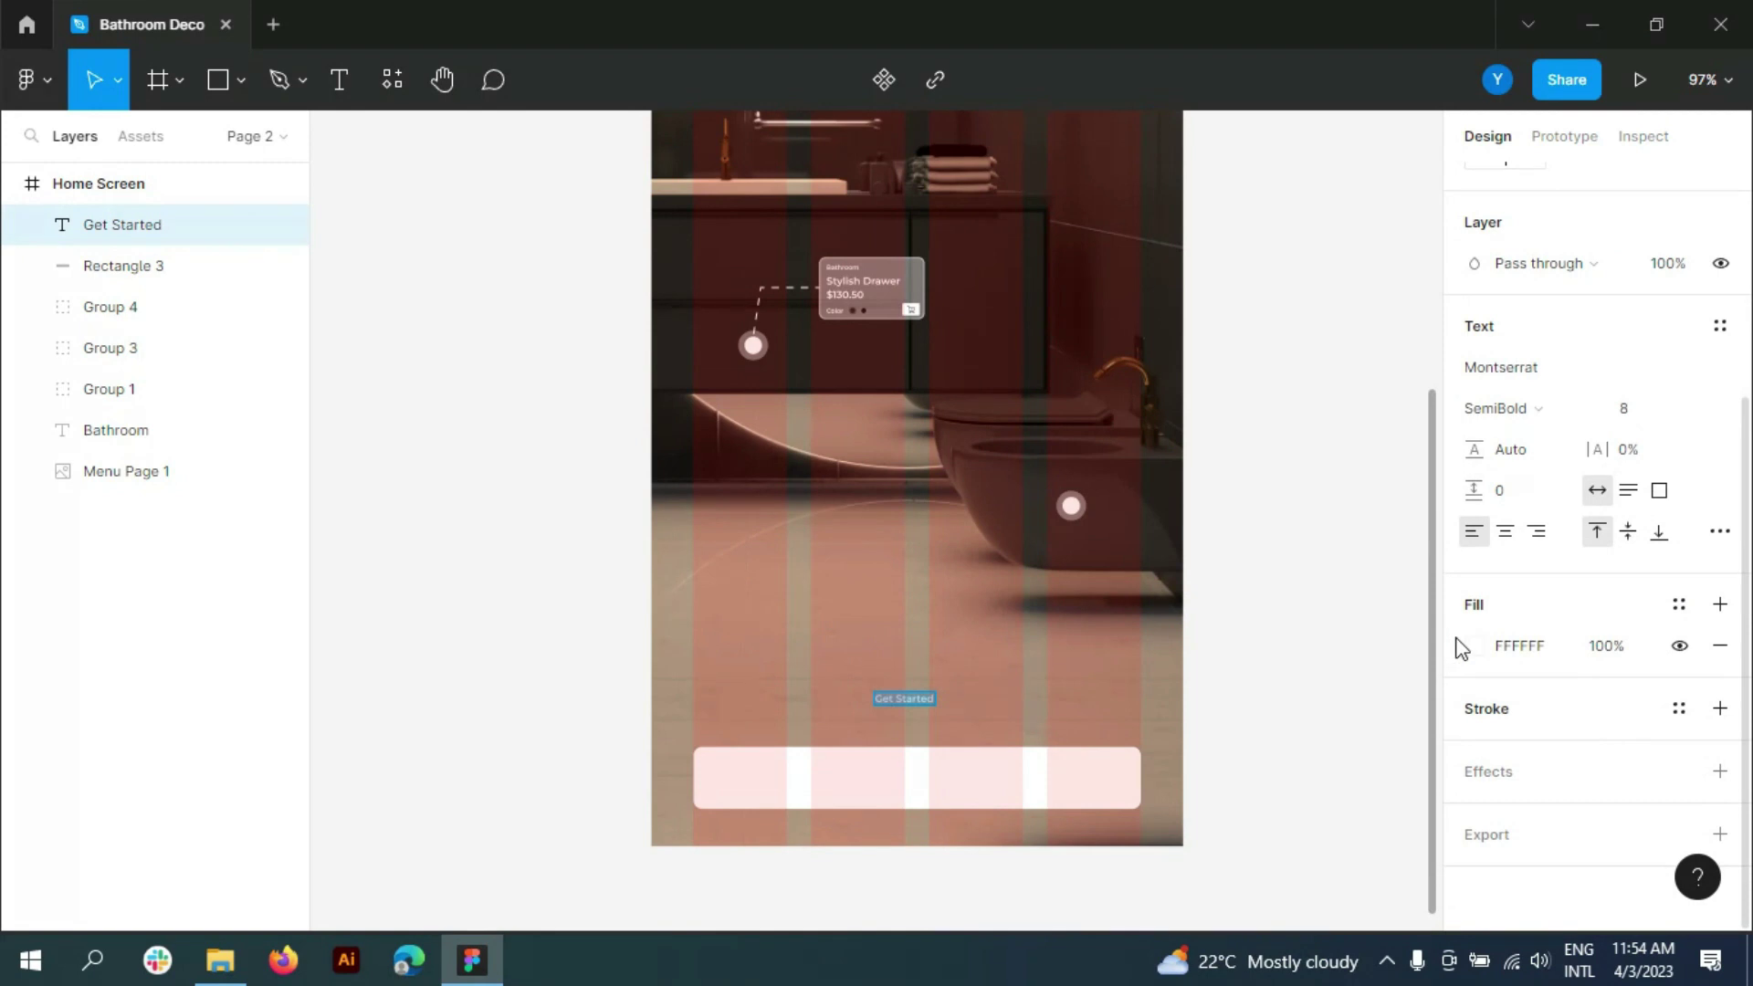
pyautogui.click(1473, 638)
pyautogui.click(1186, 810)
pyautogui.click(1416, 266)
pyautogui.click(1698, 409)
pyautogui.click(1685, 546)
pyautogui.moveTo(917, 702); pyautogui.dragTo(911, 780)
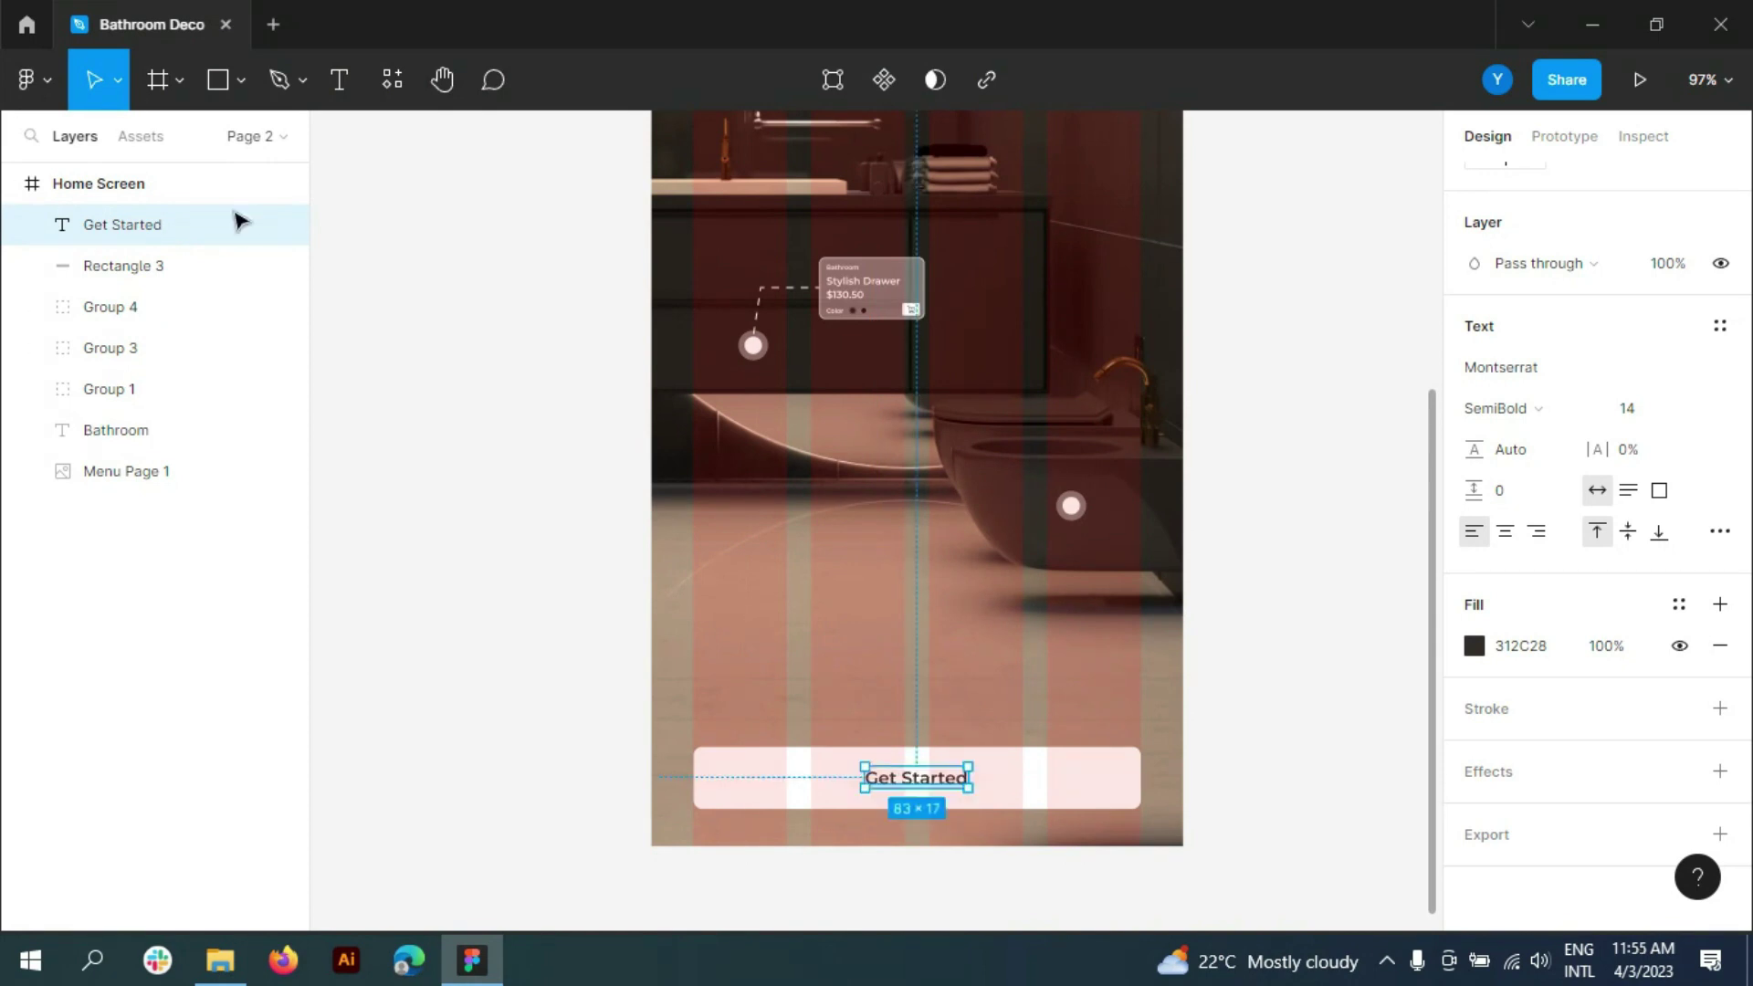
# - Hide the Home Screen frame's layout grid
pyautogui.click(99, 184)
pyautogui.click(1680, 211)
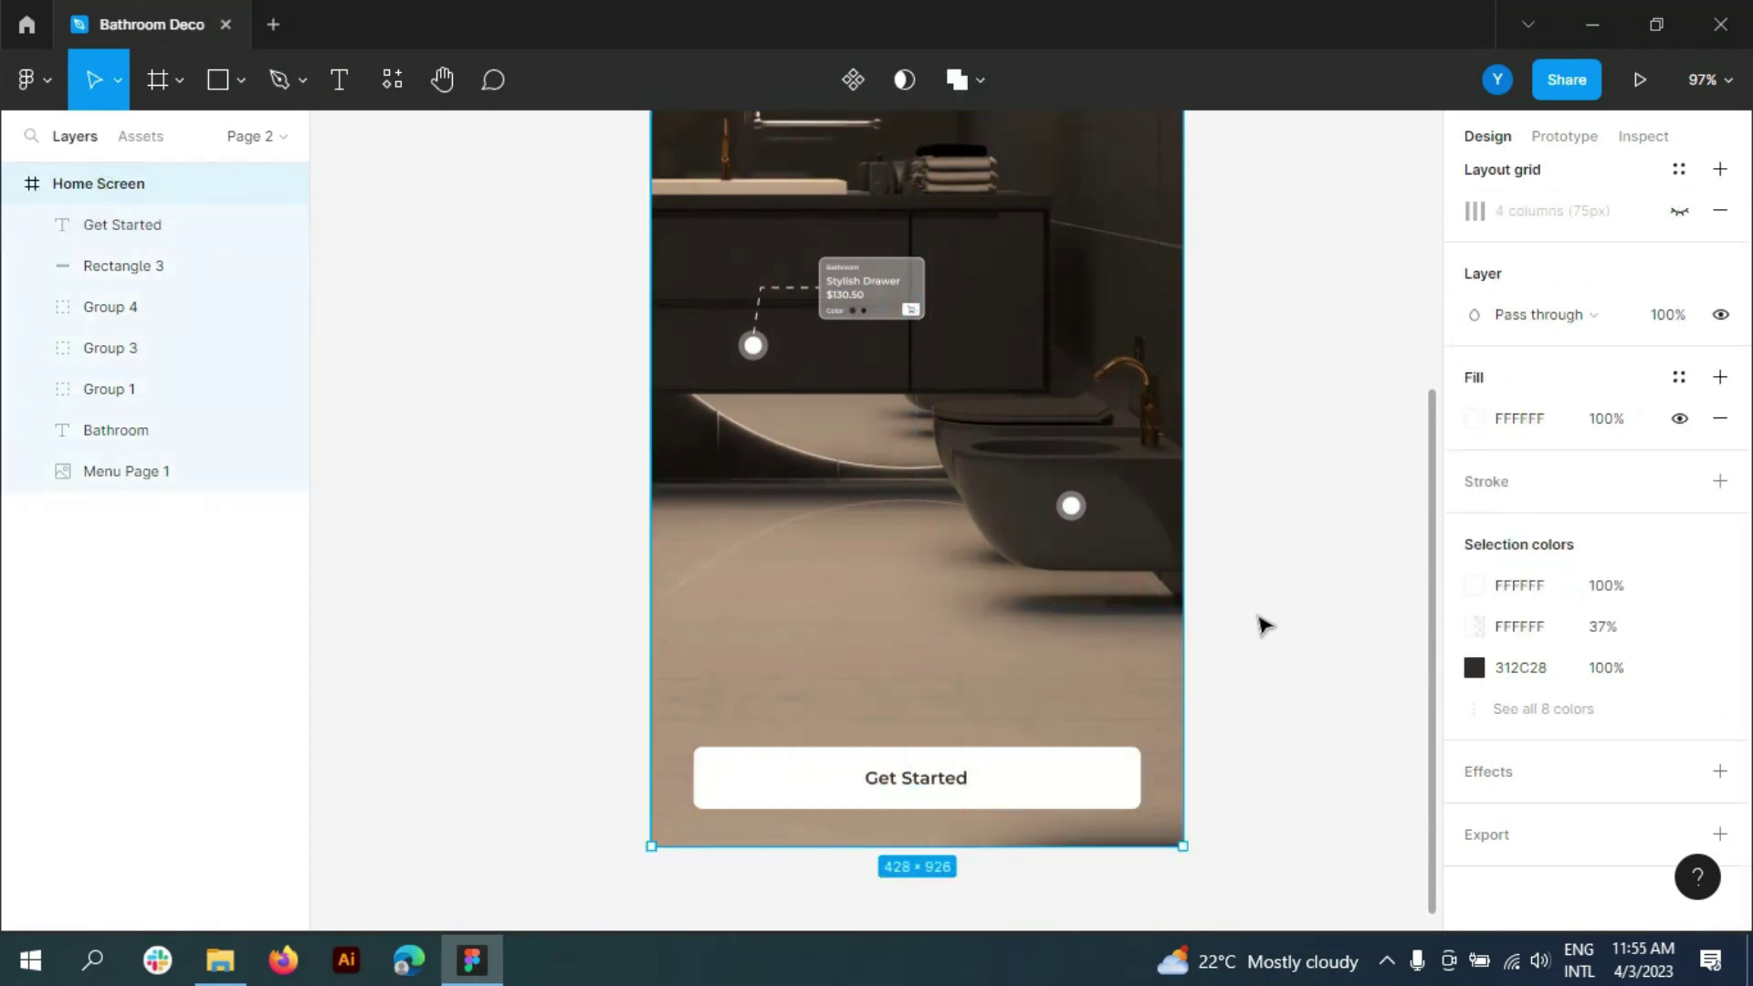
pyautogui.scroll(-5, 1237, 757)
pyautogui.click(339, 79)
# - Group the button rectangle with its label and name the group Get Started
pyautogui.click(132, 264)
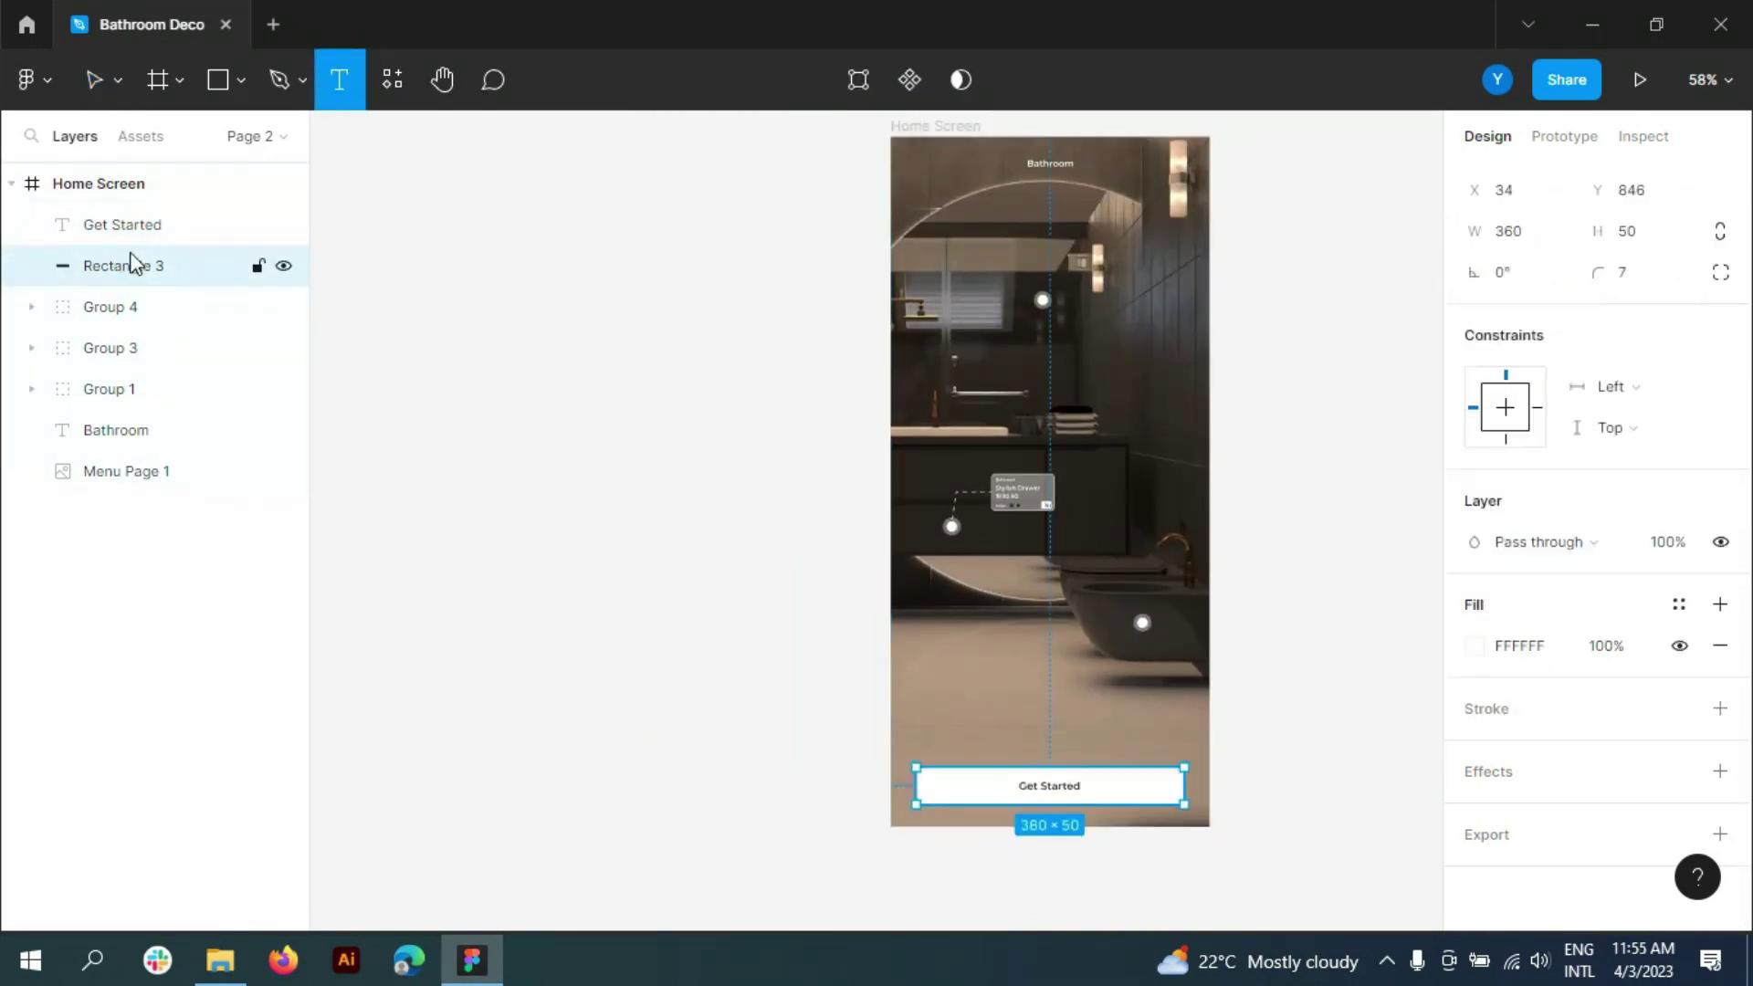
pyautogui.keyDown('shift'); pyautogui.click(141, 234); pyautogui.keyUp('shift')
pyautogui.hotkey('ctrl', 'g')
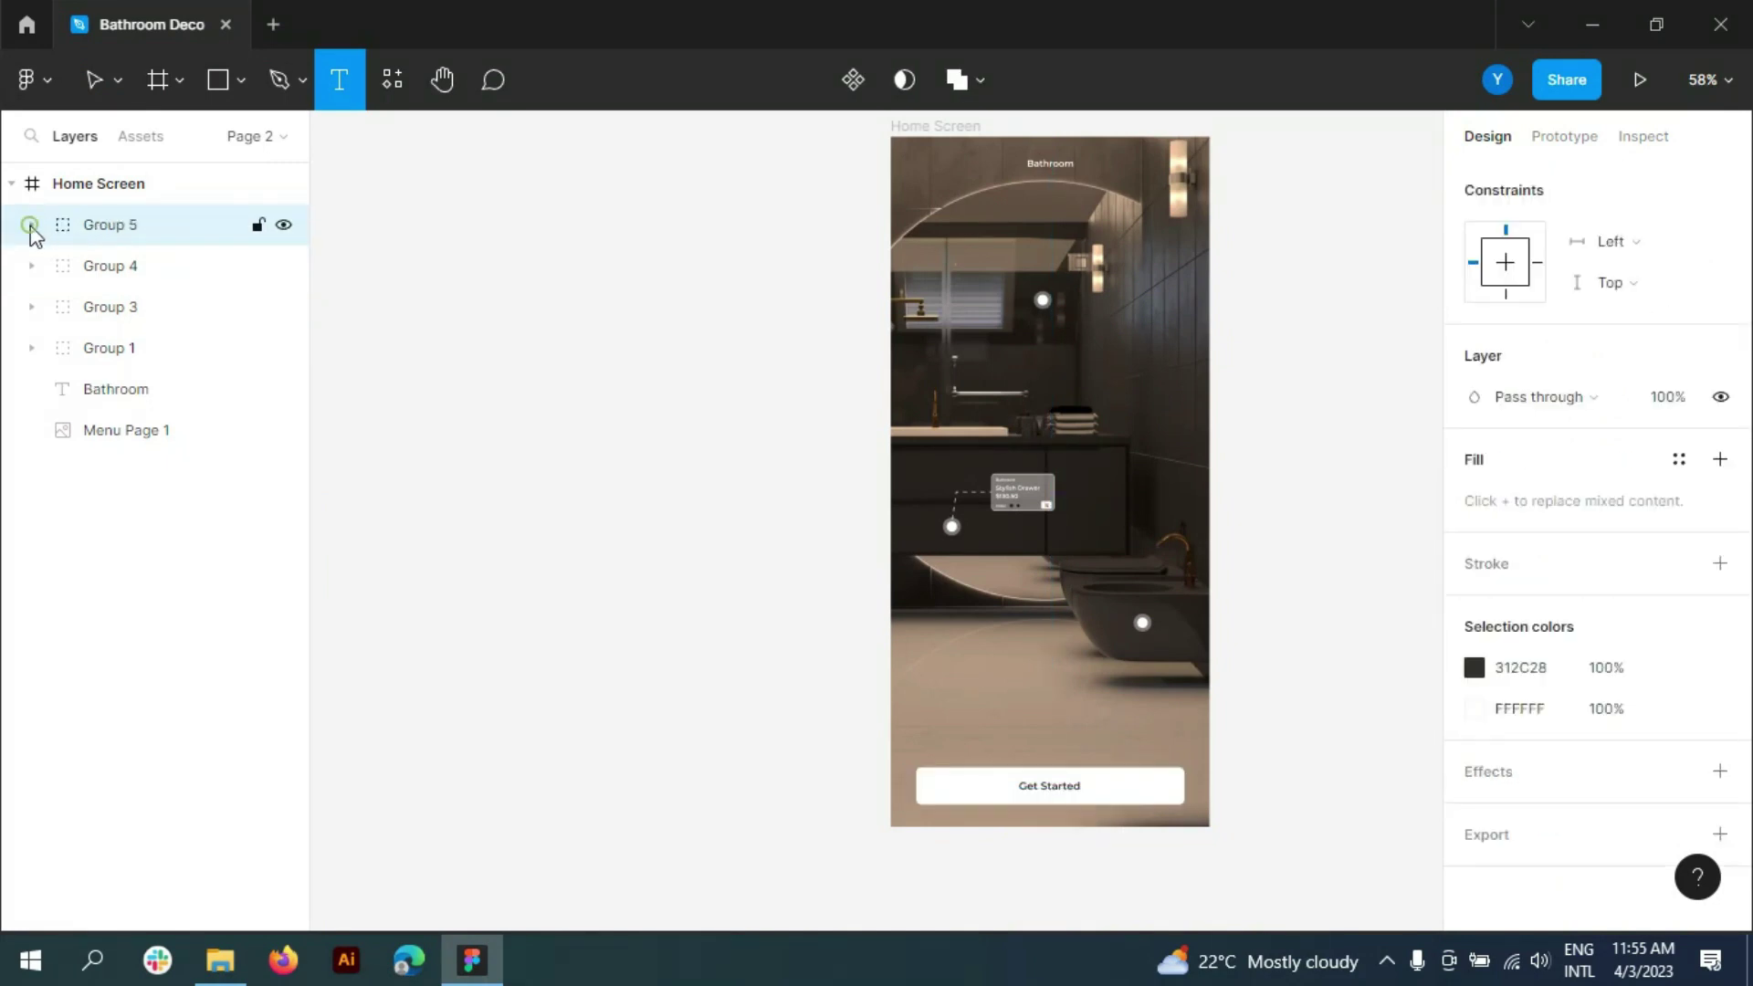
pyautogui.click(31, 224)
pyautogui.doubleClick(144, 262)
pyautogui.doubleClick(97, 224)
pyautogui.write('Get Started')
pyautogui.press('Return')
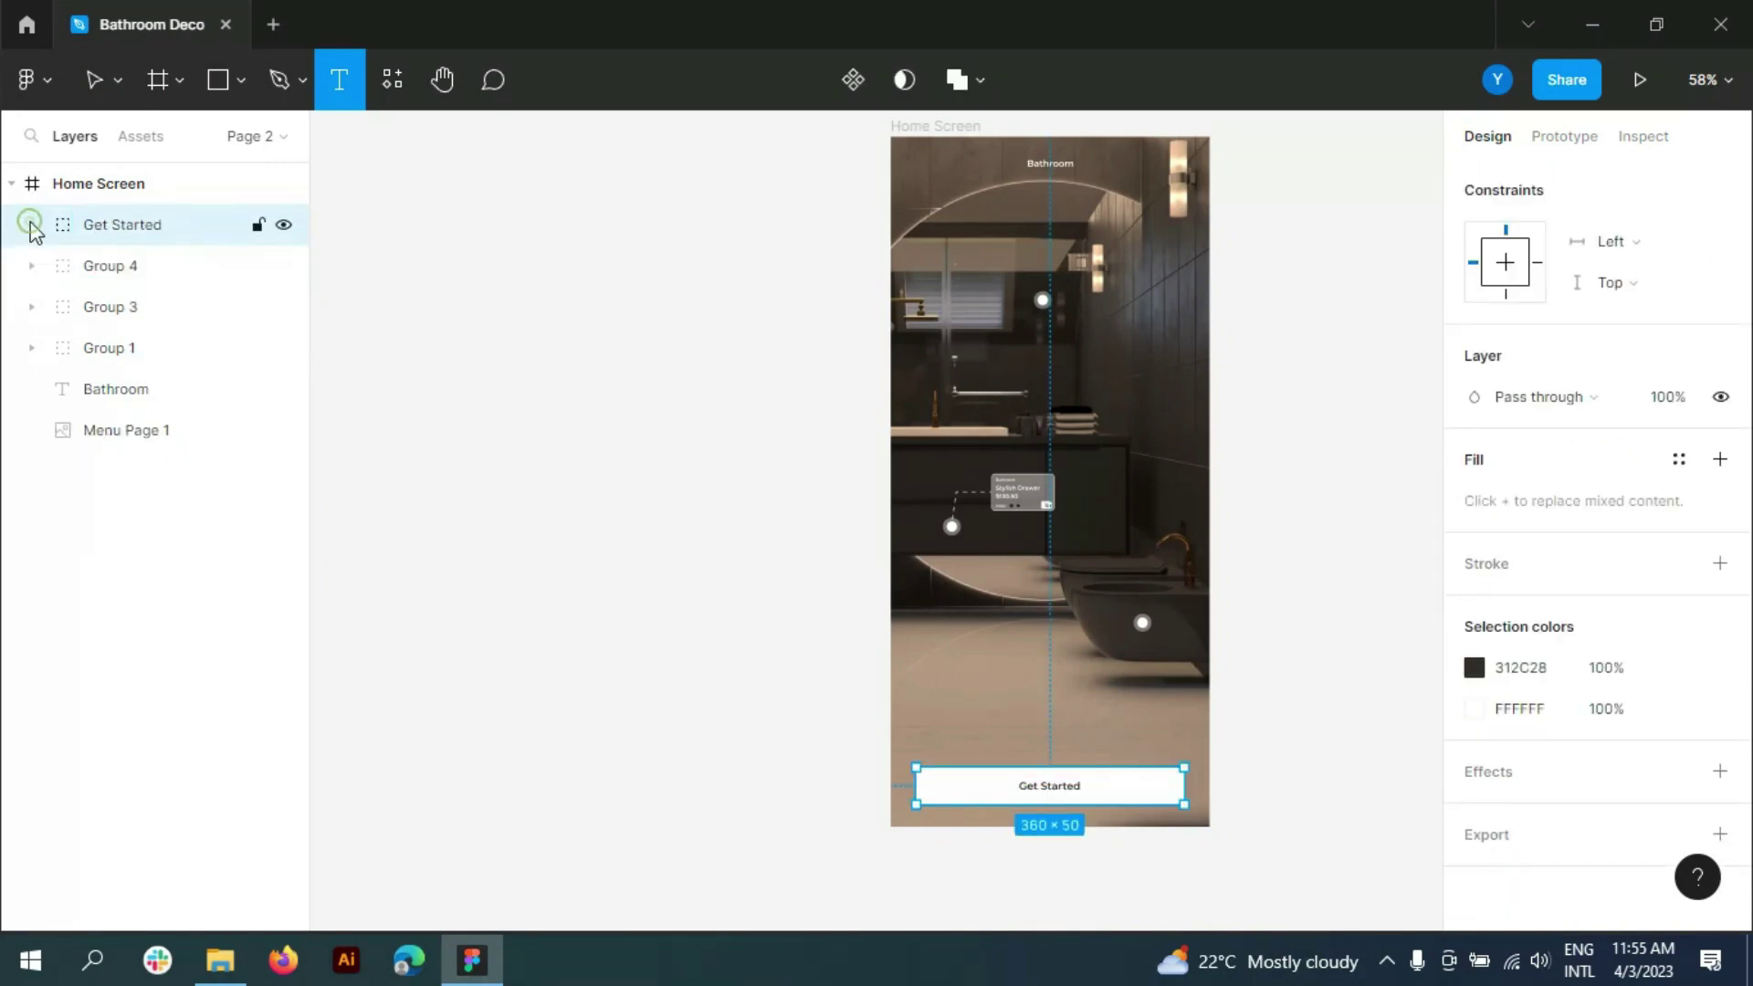
pyautogui.click(536, 467)
pyautogui.click(113, 374)
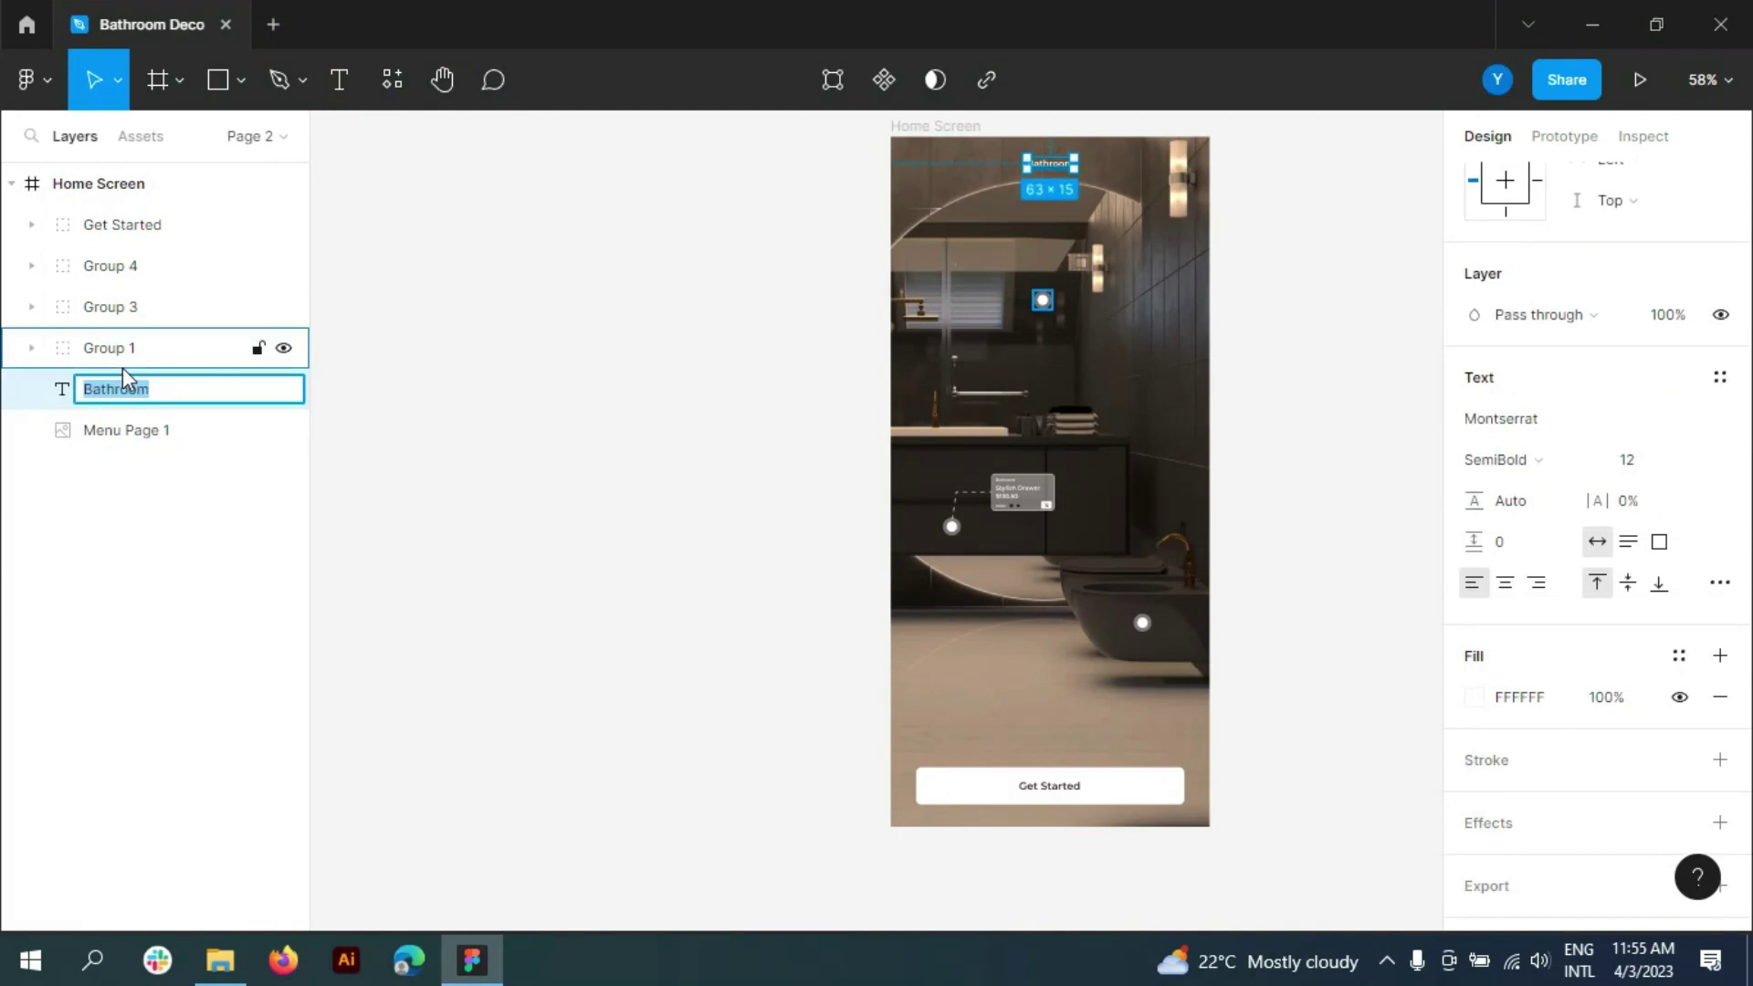
pyautogui.click(548, 360)
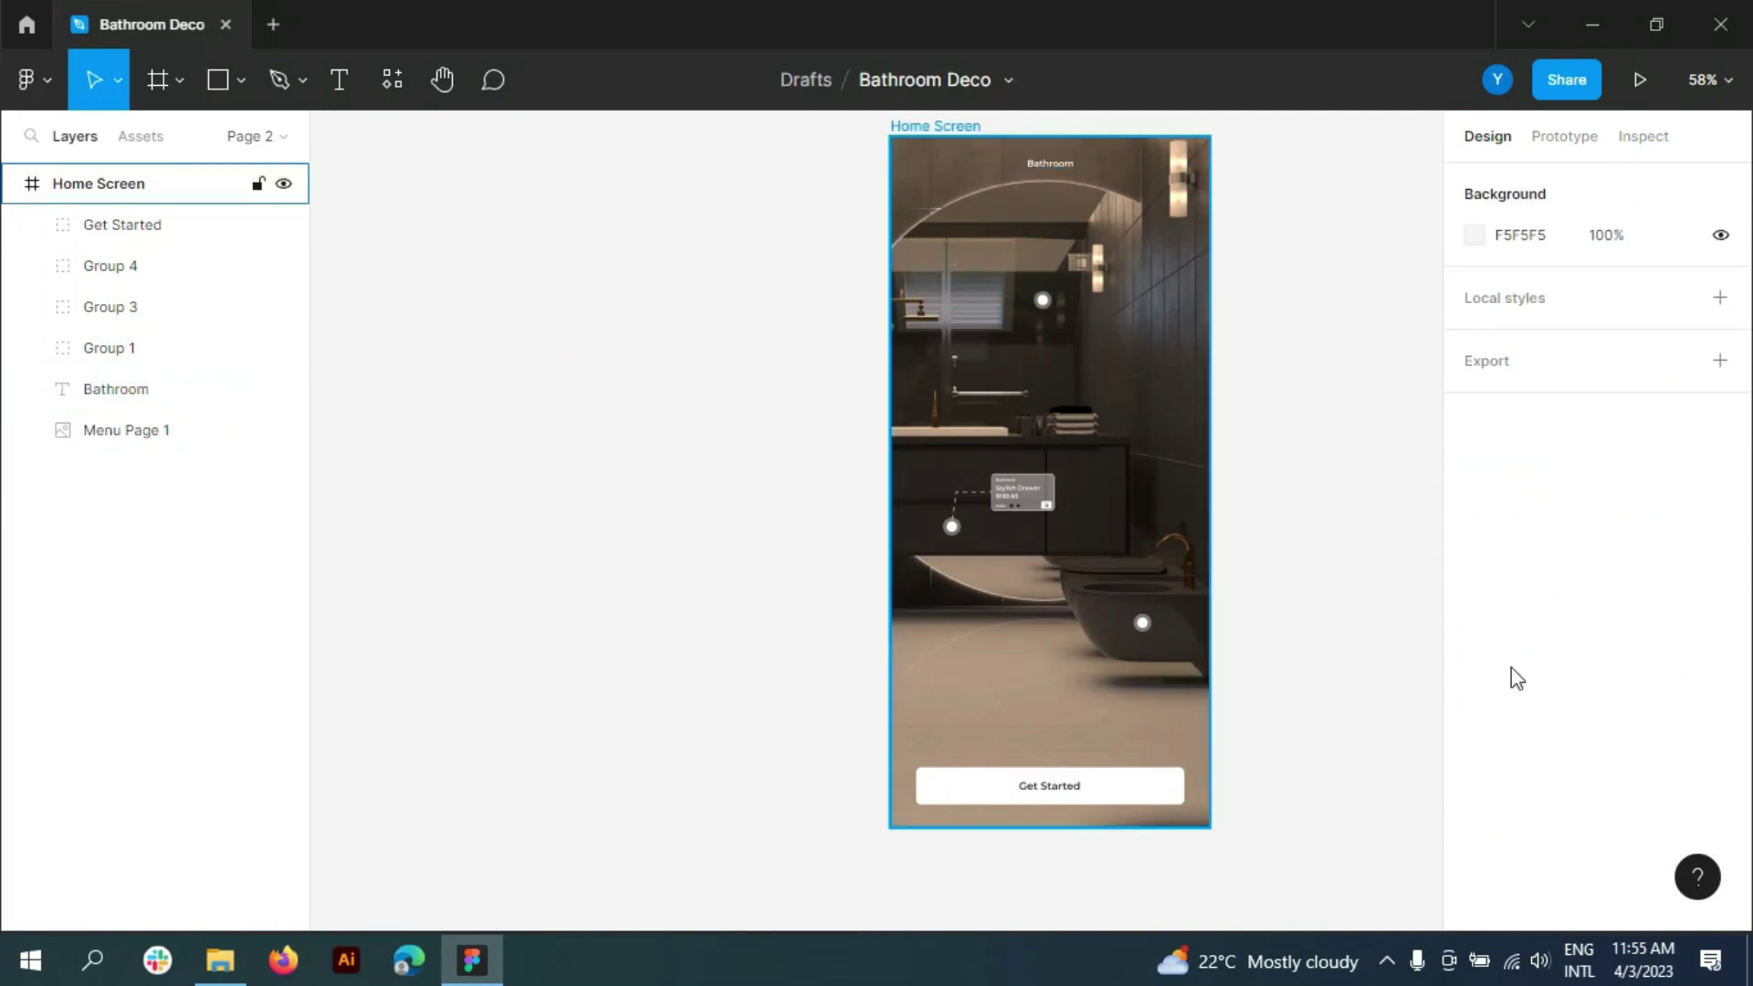
# - Pick the Text tool for a new heading above the button
pyautogui.scroll(5, 1460, 666)
pyautogui.click(339, 79)
pyautogui.scroll(-2, 743, 612)
# - Type the two-line heading 'Make Stylish & Beautiful' / 'Bathroom Decorate' above the button
pyautogui.click(694, 620)
pyautogui.write('Make')
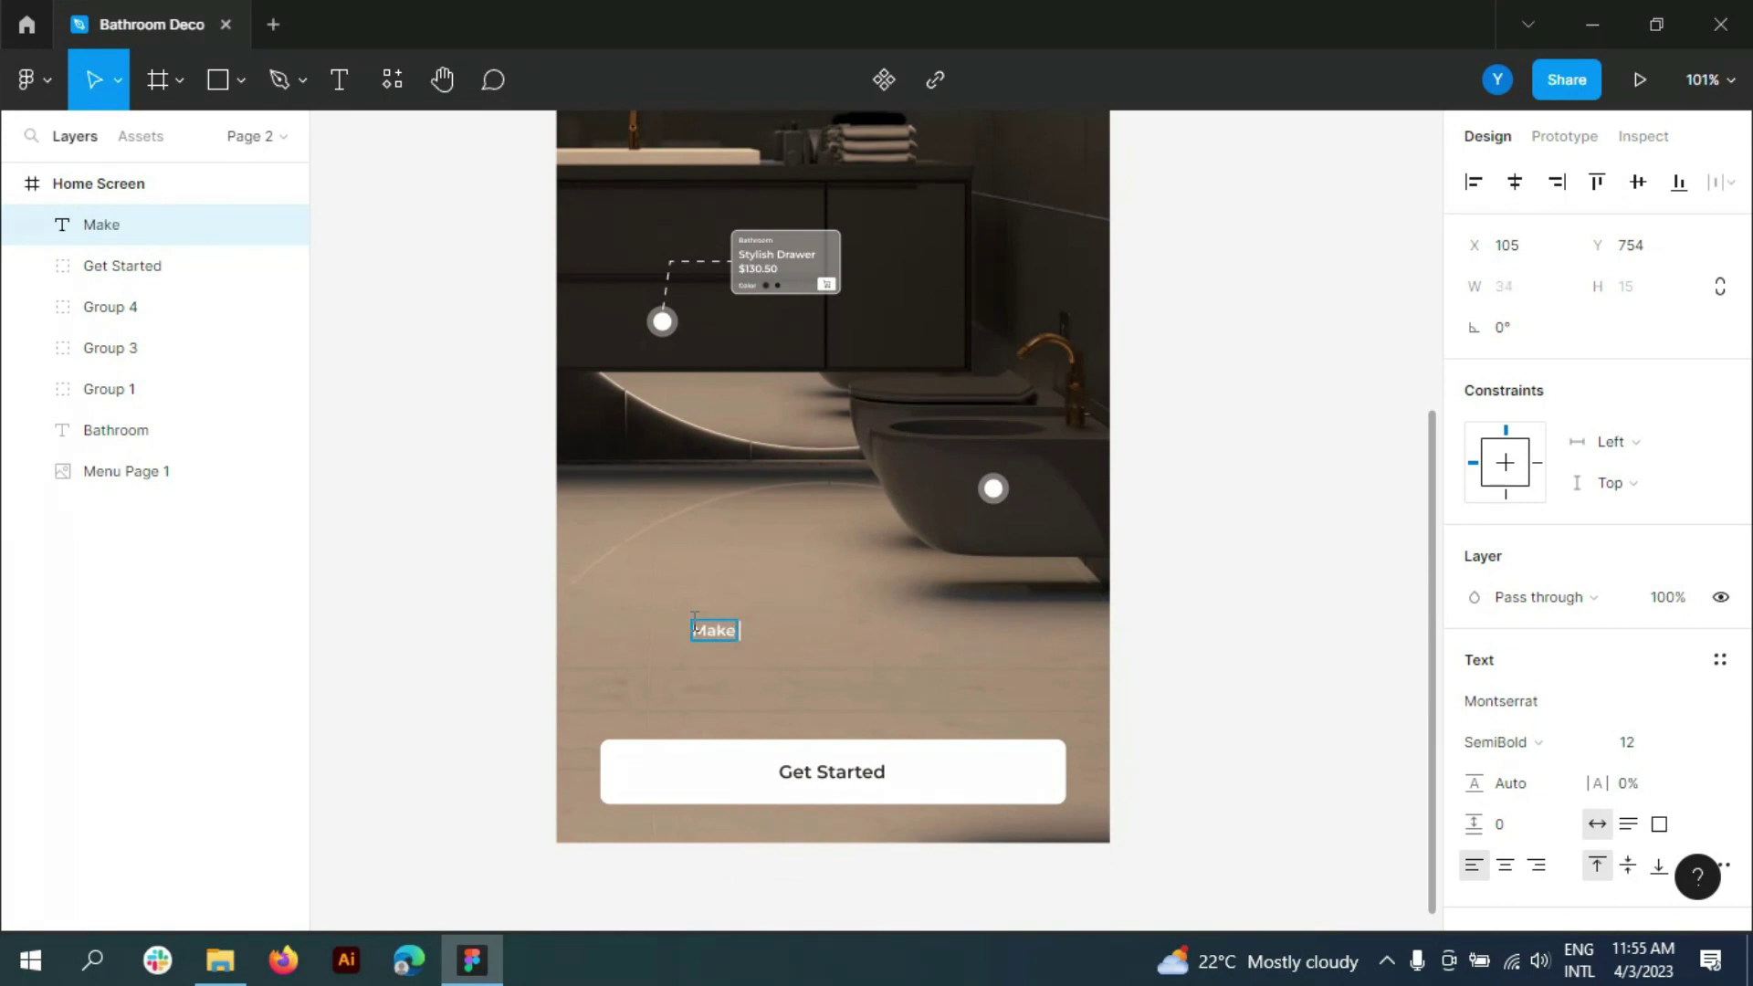
pyautogui.press('capslock')
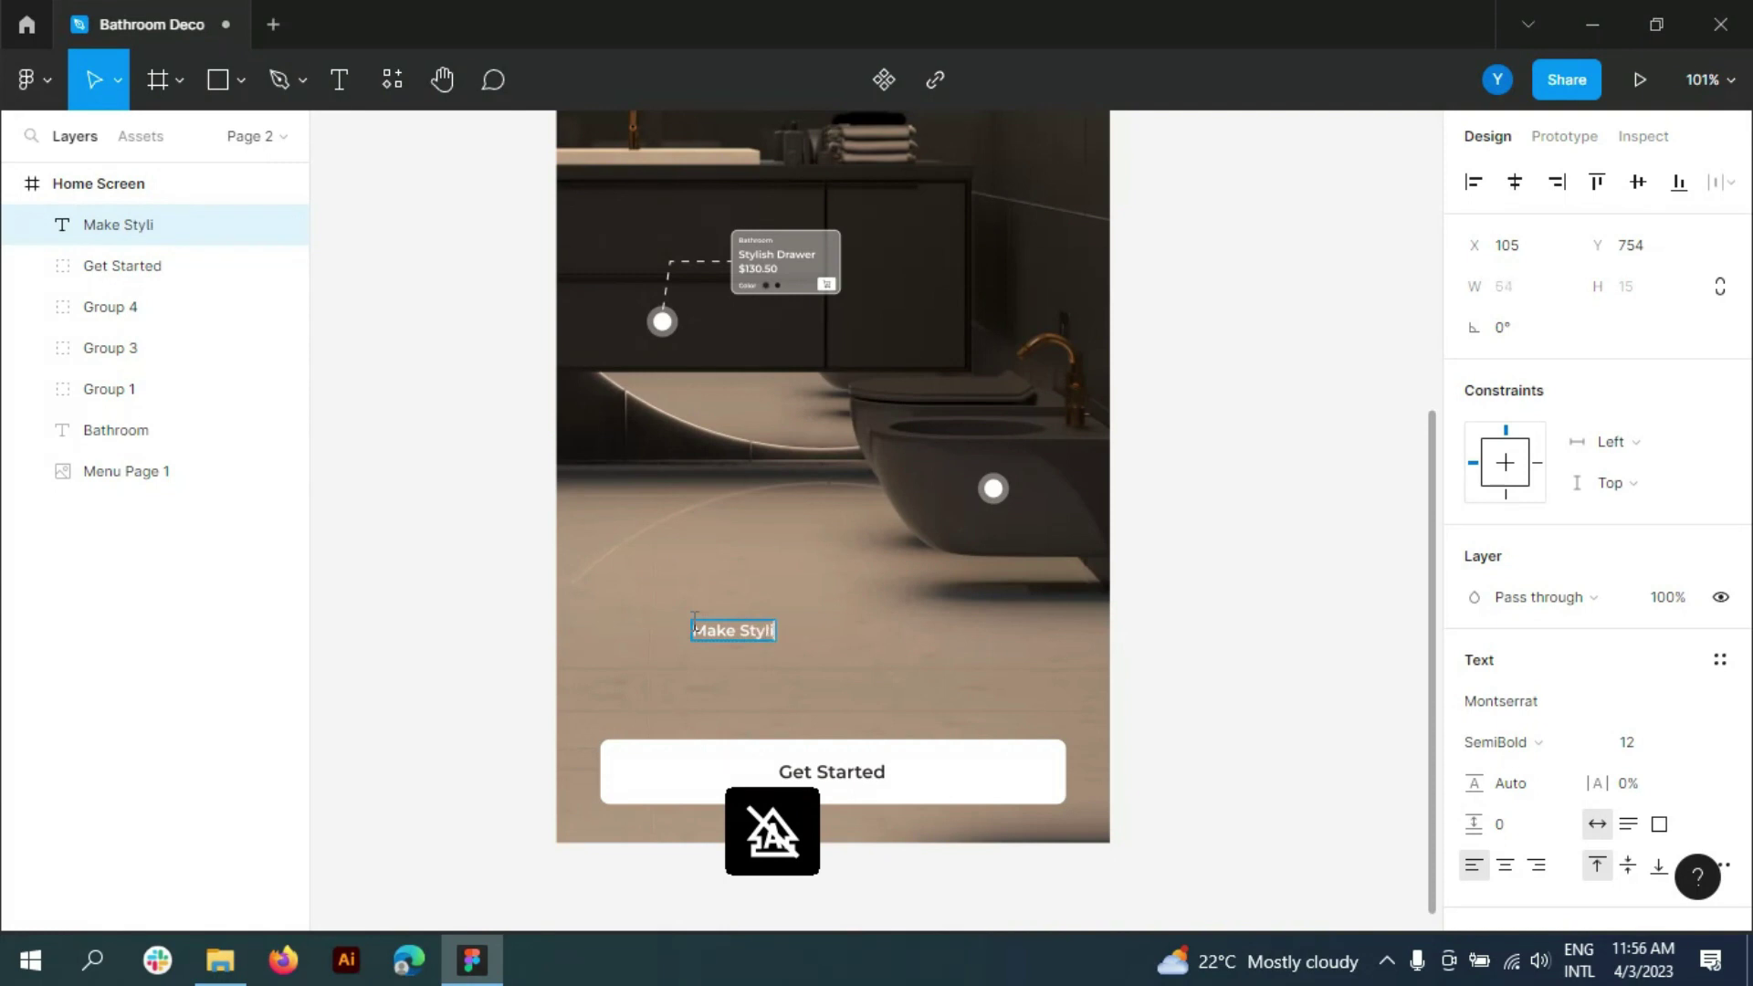
pyautogui.write('sh &')
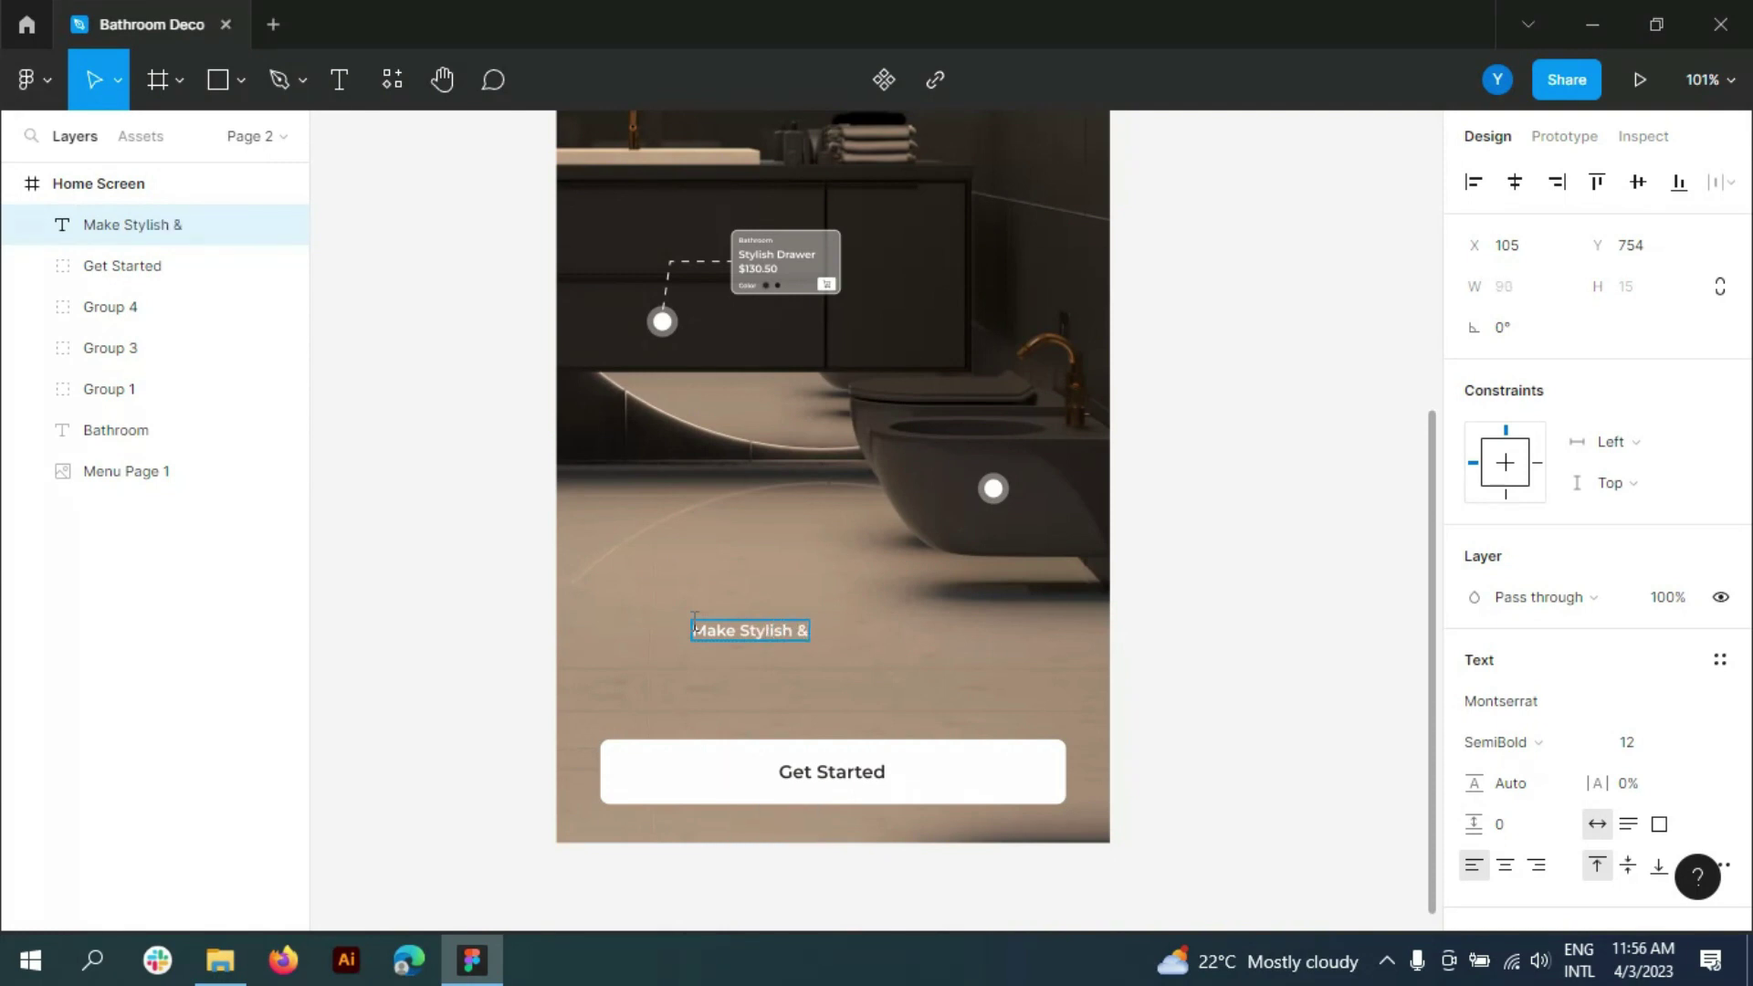
pyautogui.press('capslock')
pyautogui.write(' Beauti')
pyautogui.press('Return')
pyautogui.press('capslock')
pyautogui.write('B')
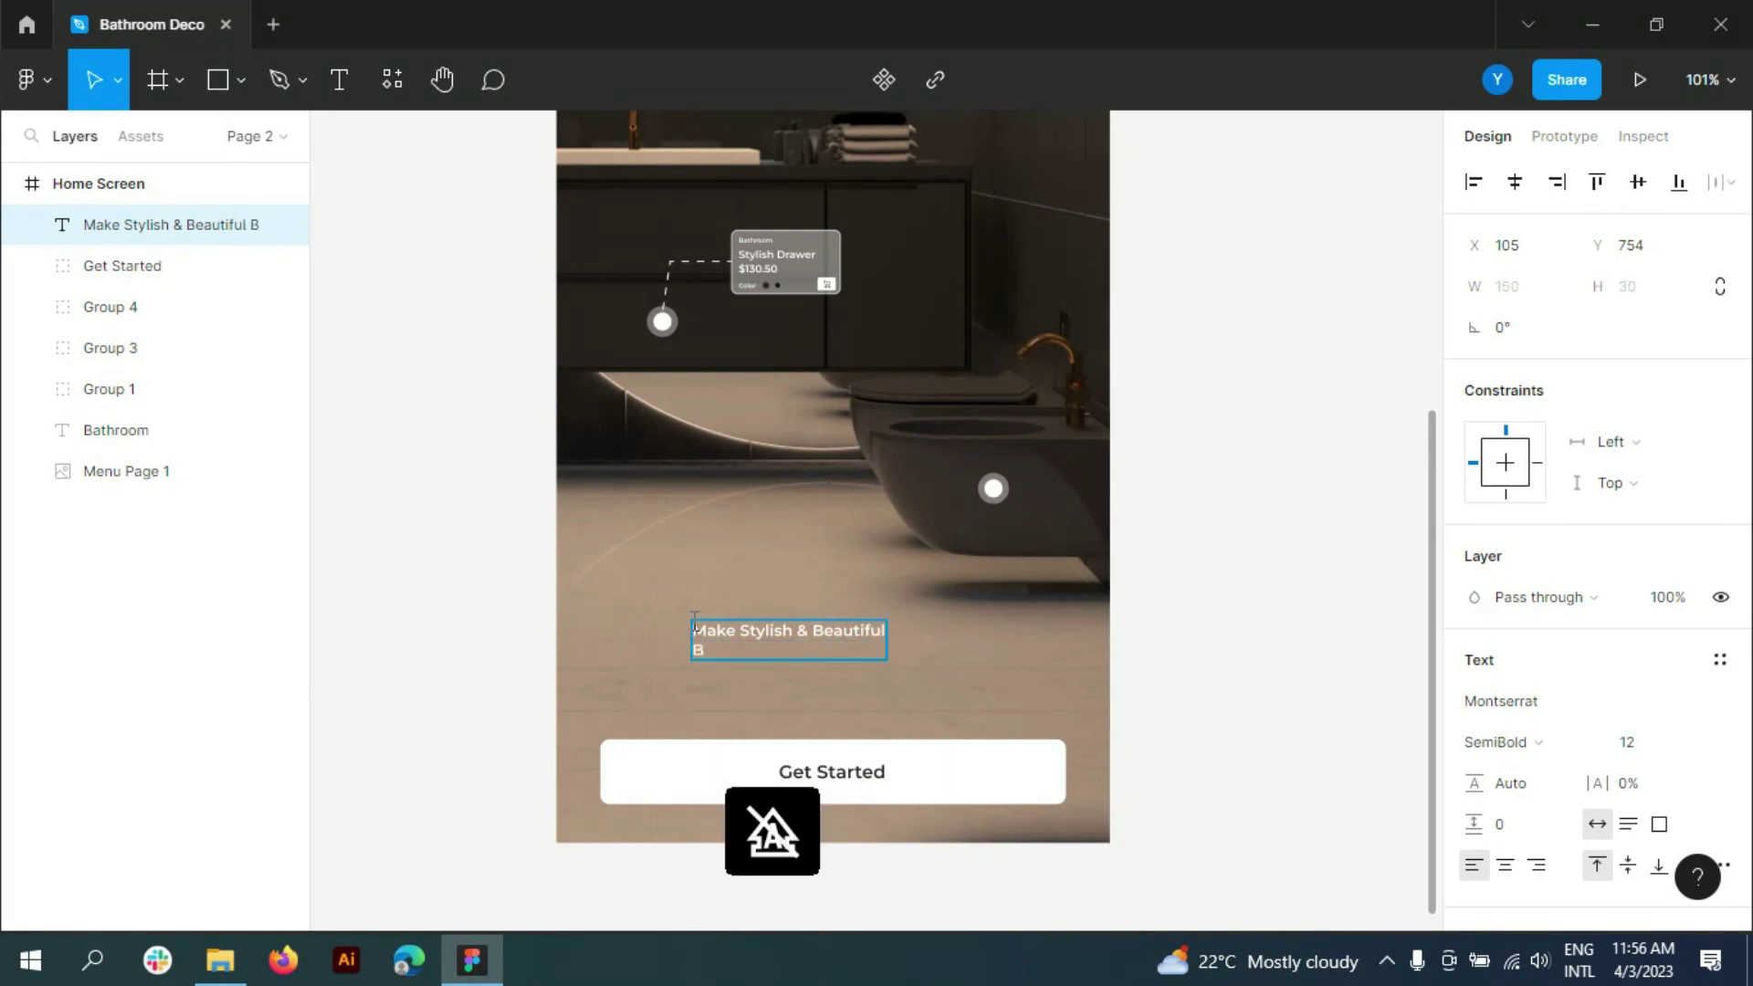
pyautogui.write('athroom ')
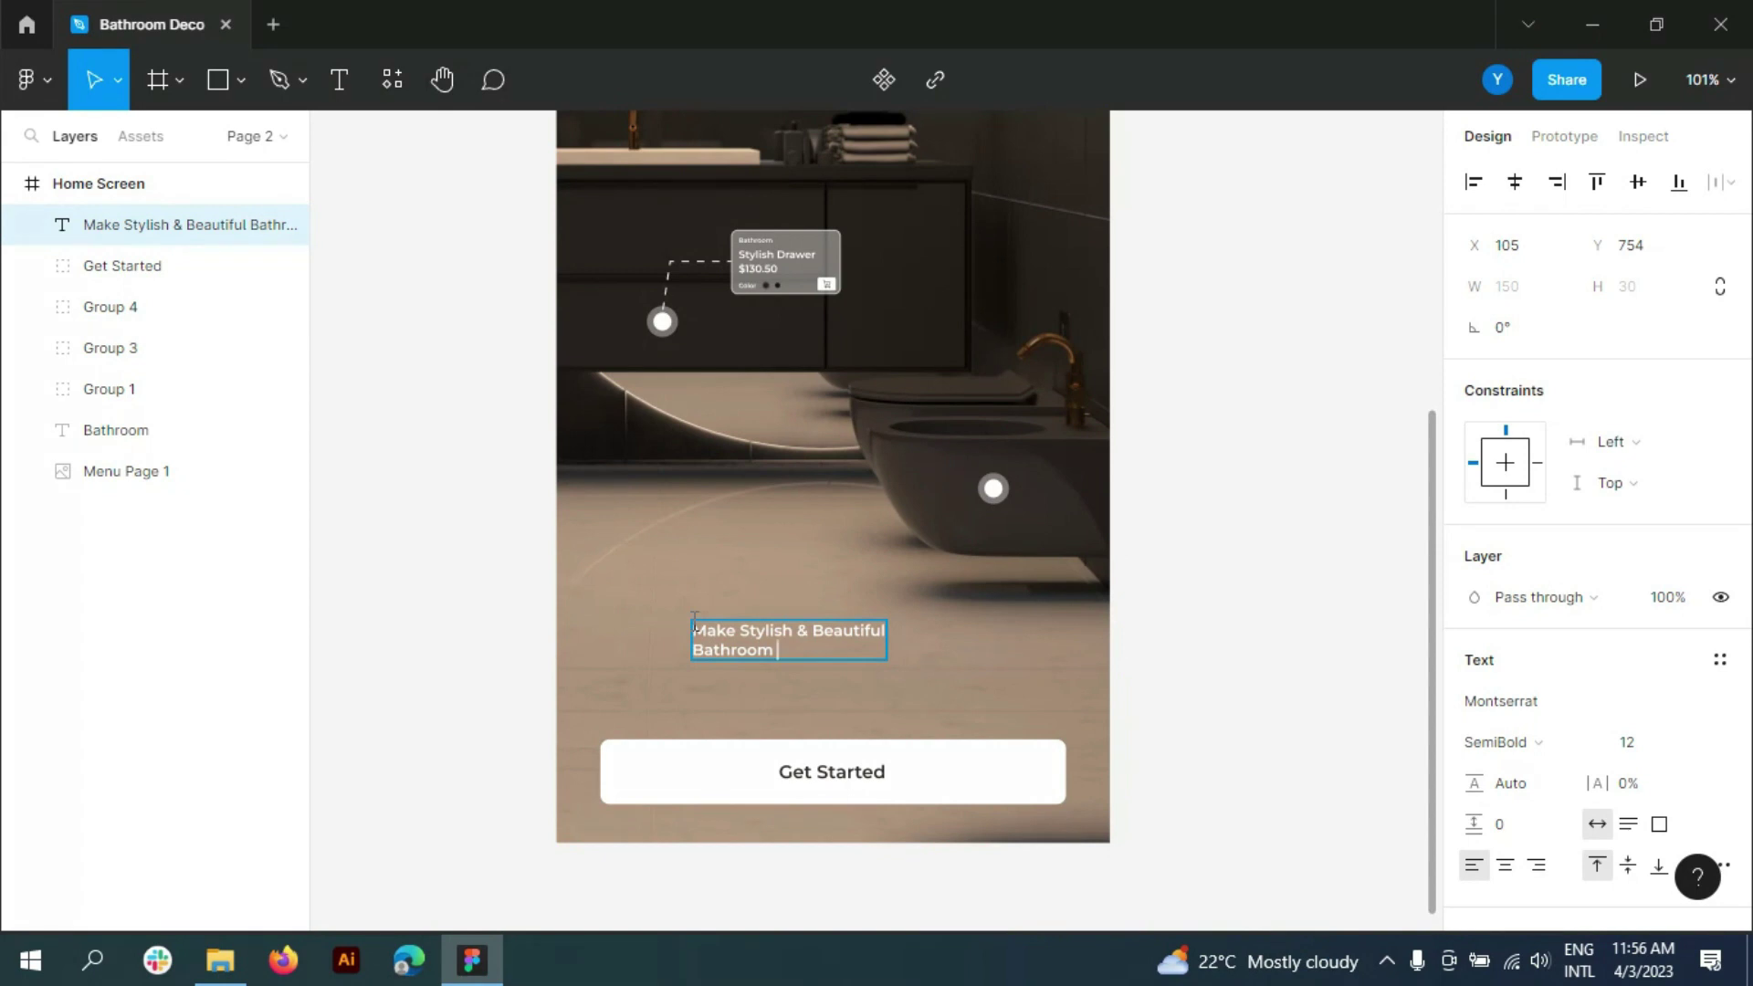
pyautogui.write('D')
pyautogui.press('capslock')
pyautogui.write('eco')
# - Give the whole heading a 312C28 fill and font size 24
pyautogui.hotkey('ctrl', 'a')
pyautogui.scroll(-3, 1589, 731)
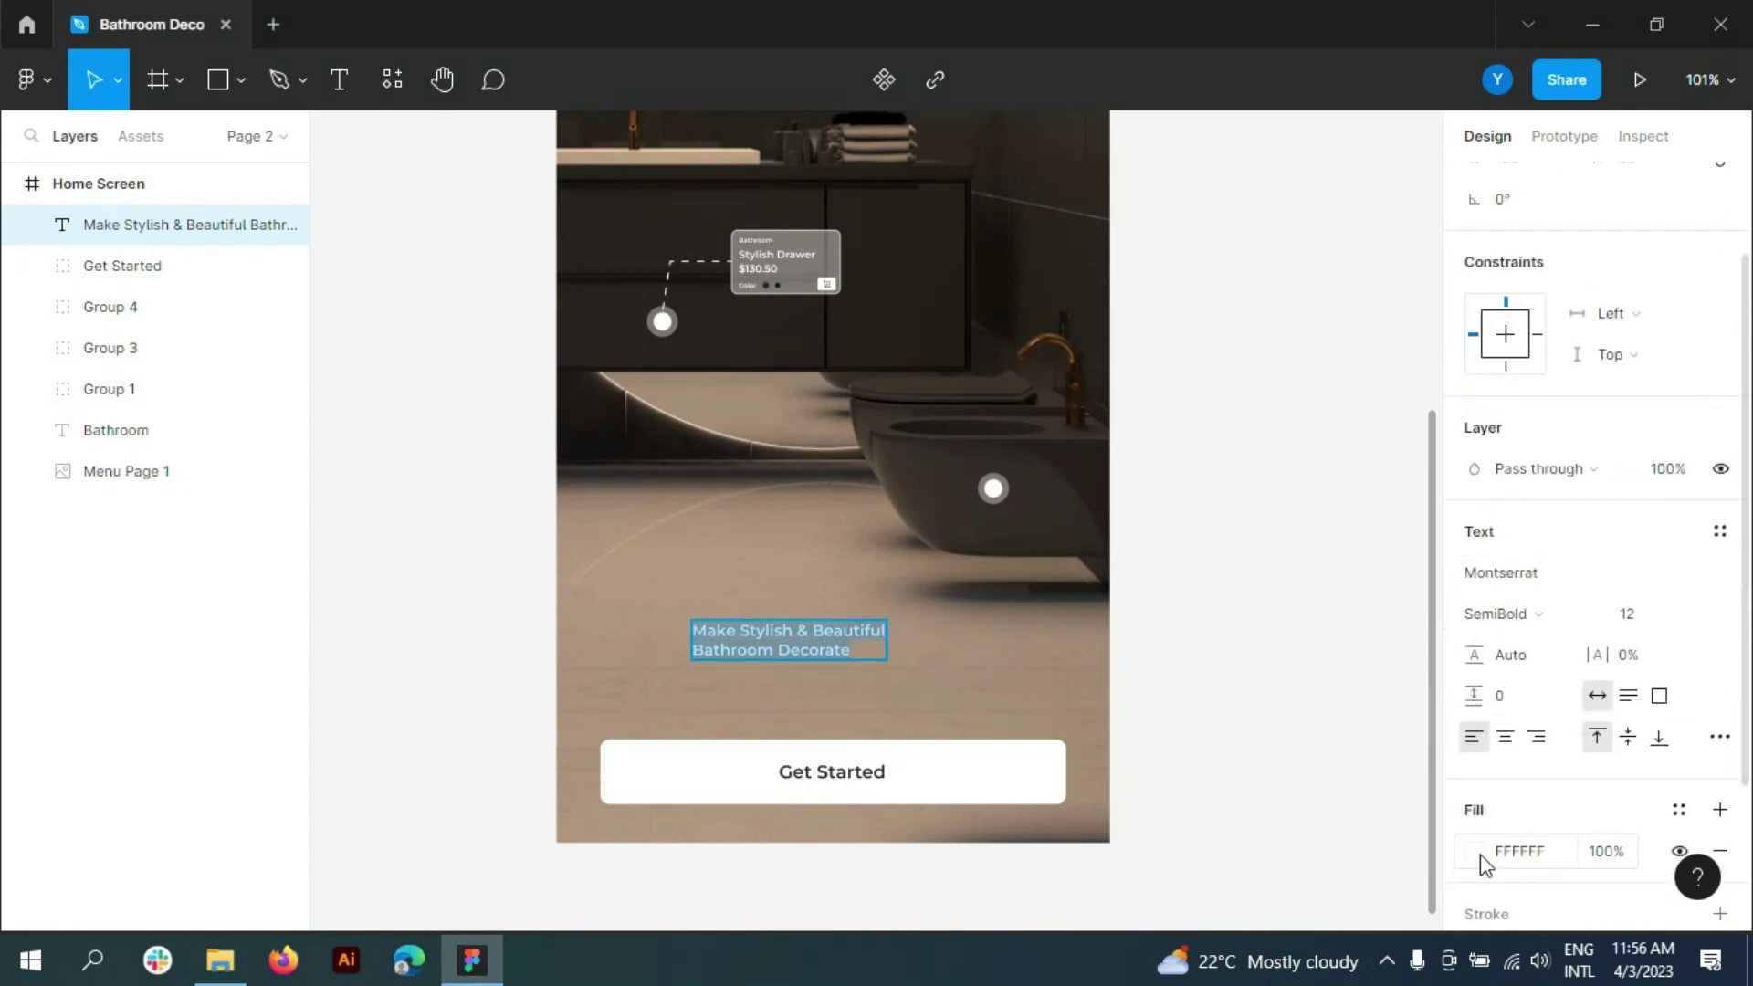
pyautogui.click(1474, 850)
pyautogui.click(1197, 807)
pyautogui.click(1417, 263)
pyautogui.click(1682, 614)
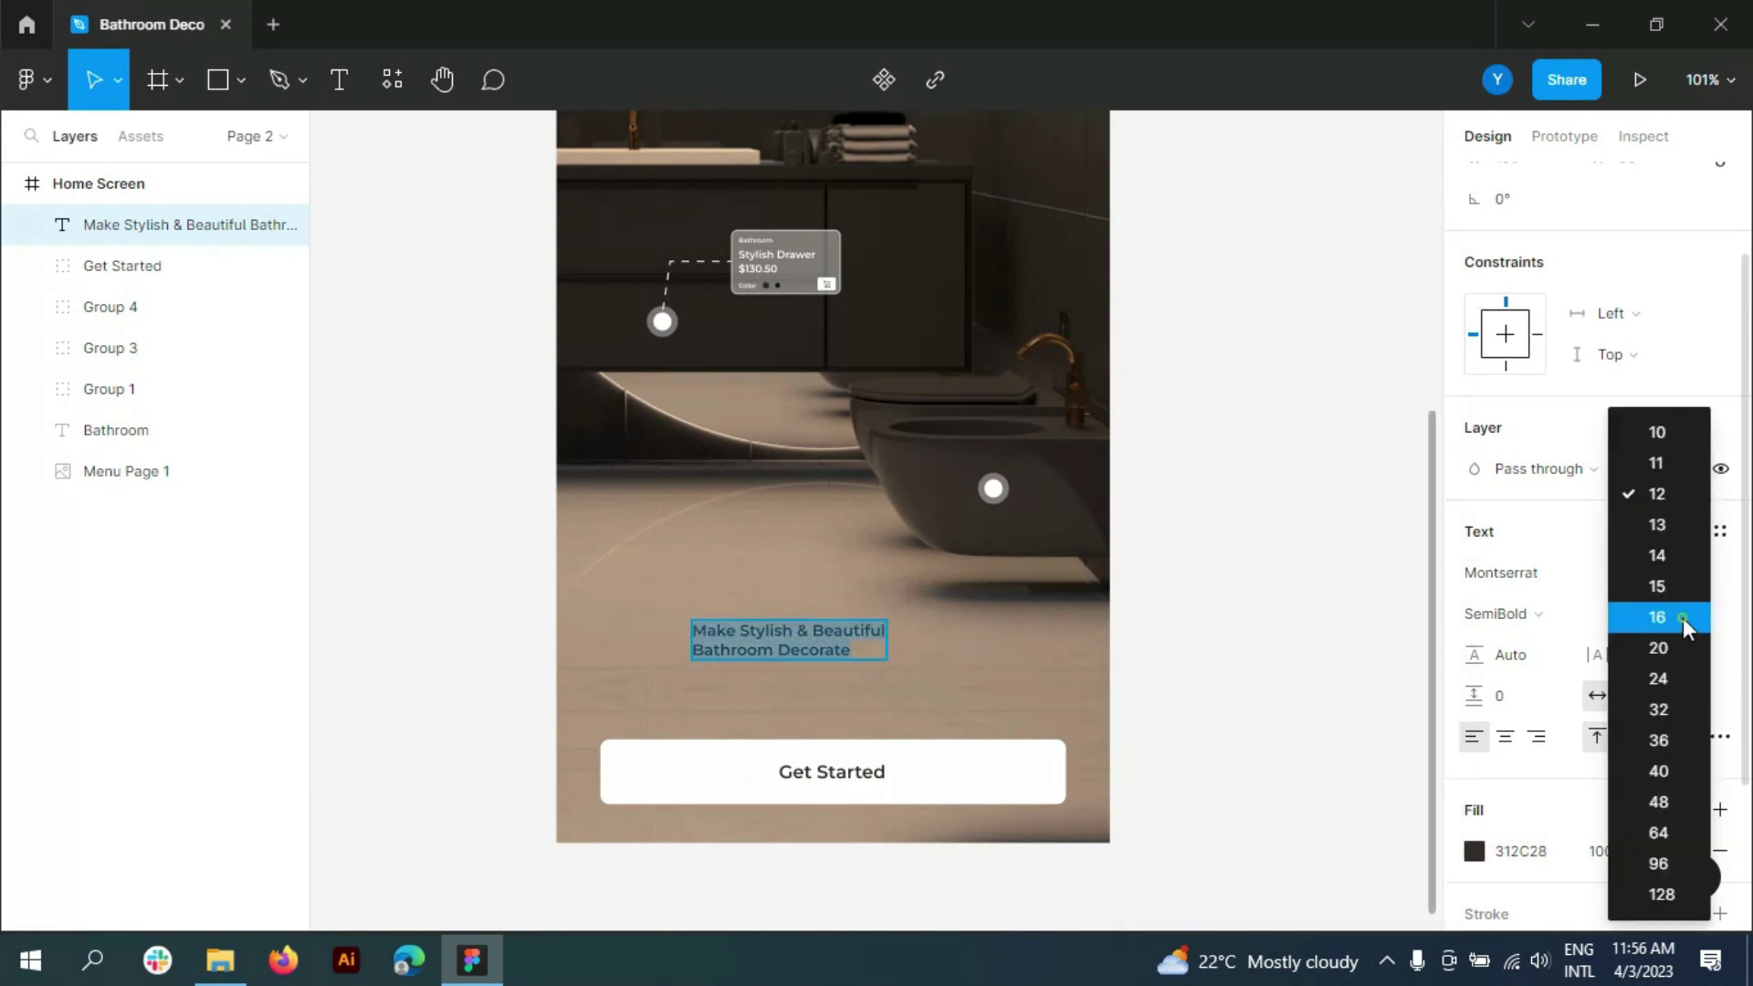
pyautogui.click(1685, 617)
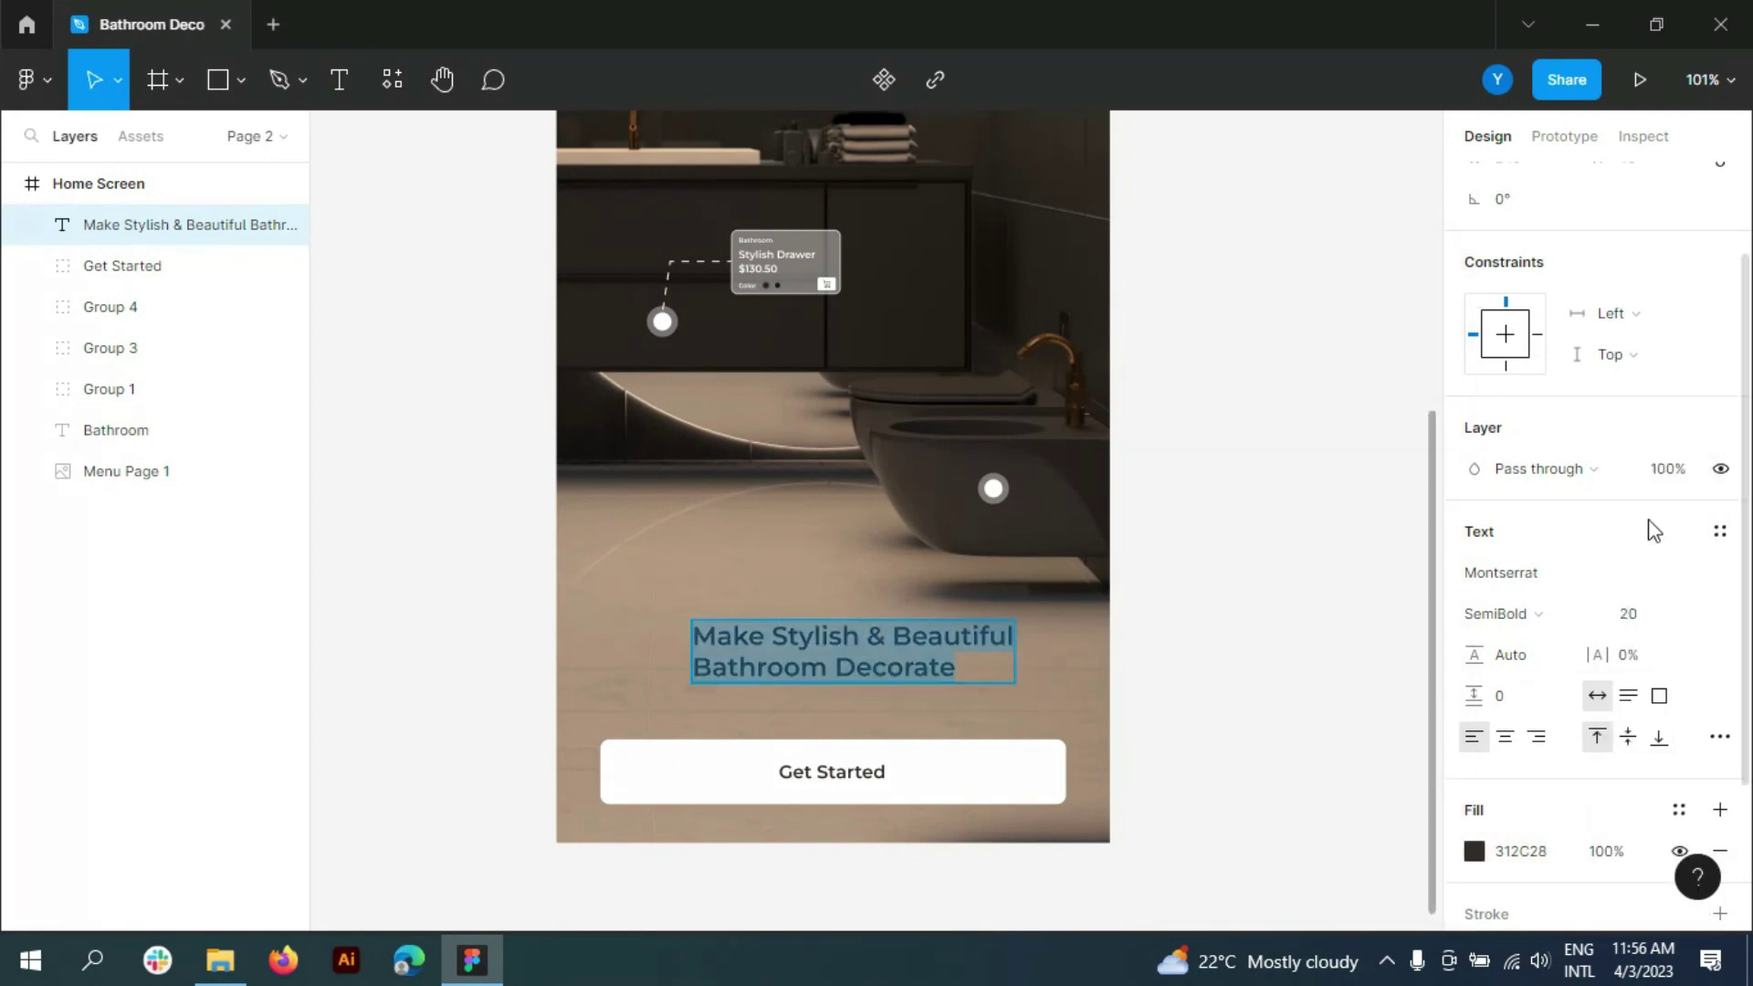
pyautogui.scroll(-3, 1634, 539)
pyautogui.click(1506, 533)
pyautogui.click(1685, 408)
pyautogui.click(1680, 440)
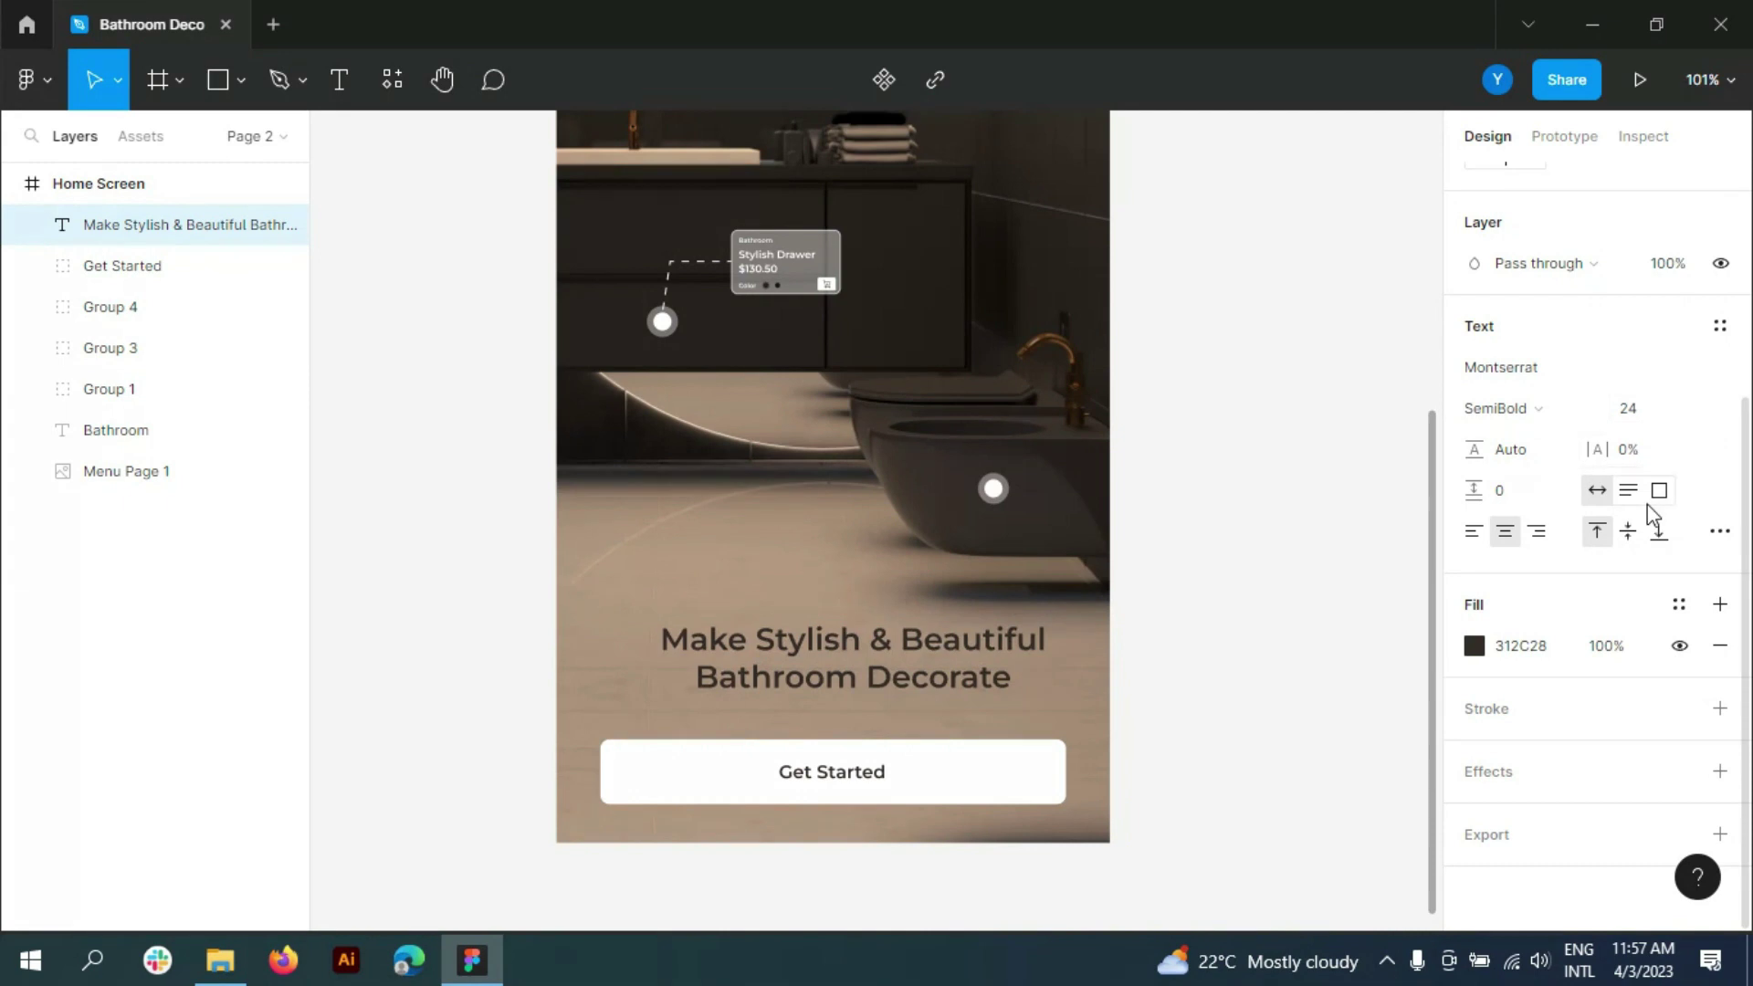
pyautogui.scroll(5, 1647, 504)
# - Move the heading so it sits centred just above the Get Started button
pyautogui.click(890, 647)
pyautogui.moveTo(890, 646); pyautogui.dragTo(890, 673)
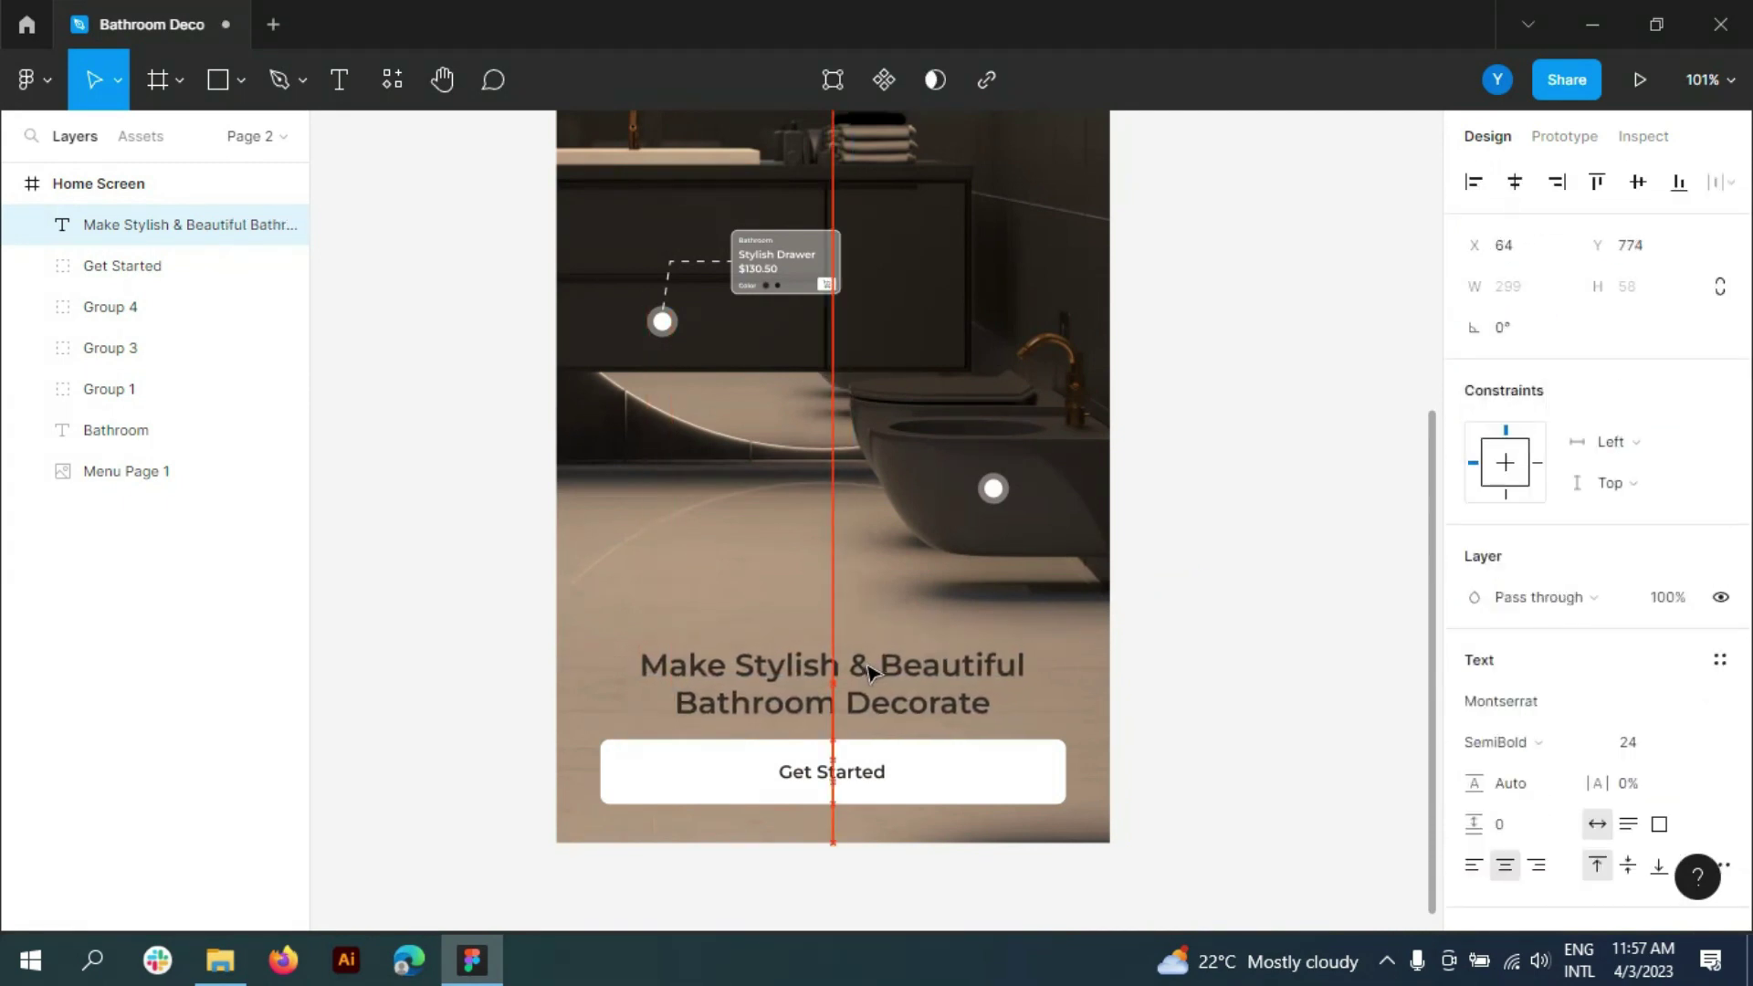
pyautogui.click(1245, 567)
pyautogui.scroll(-3, 1245, 567)
pyautogui.scroll(-2, 778, 555)
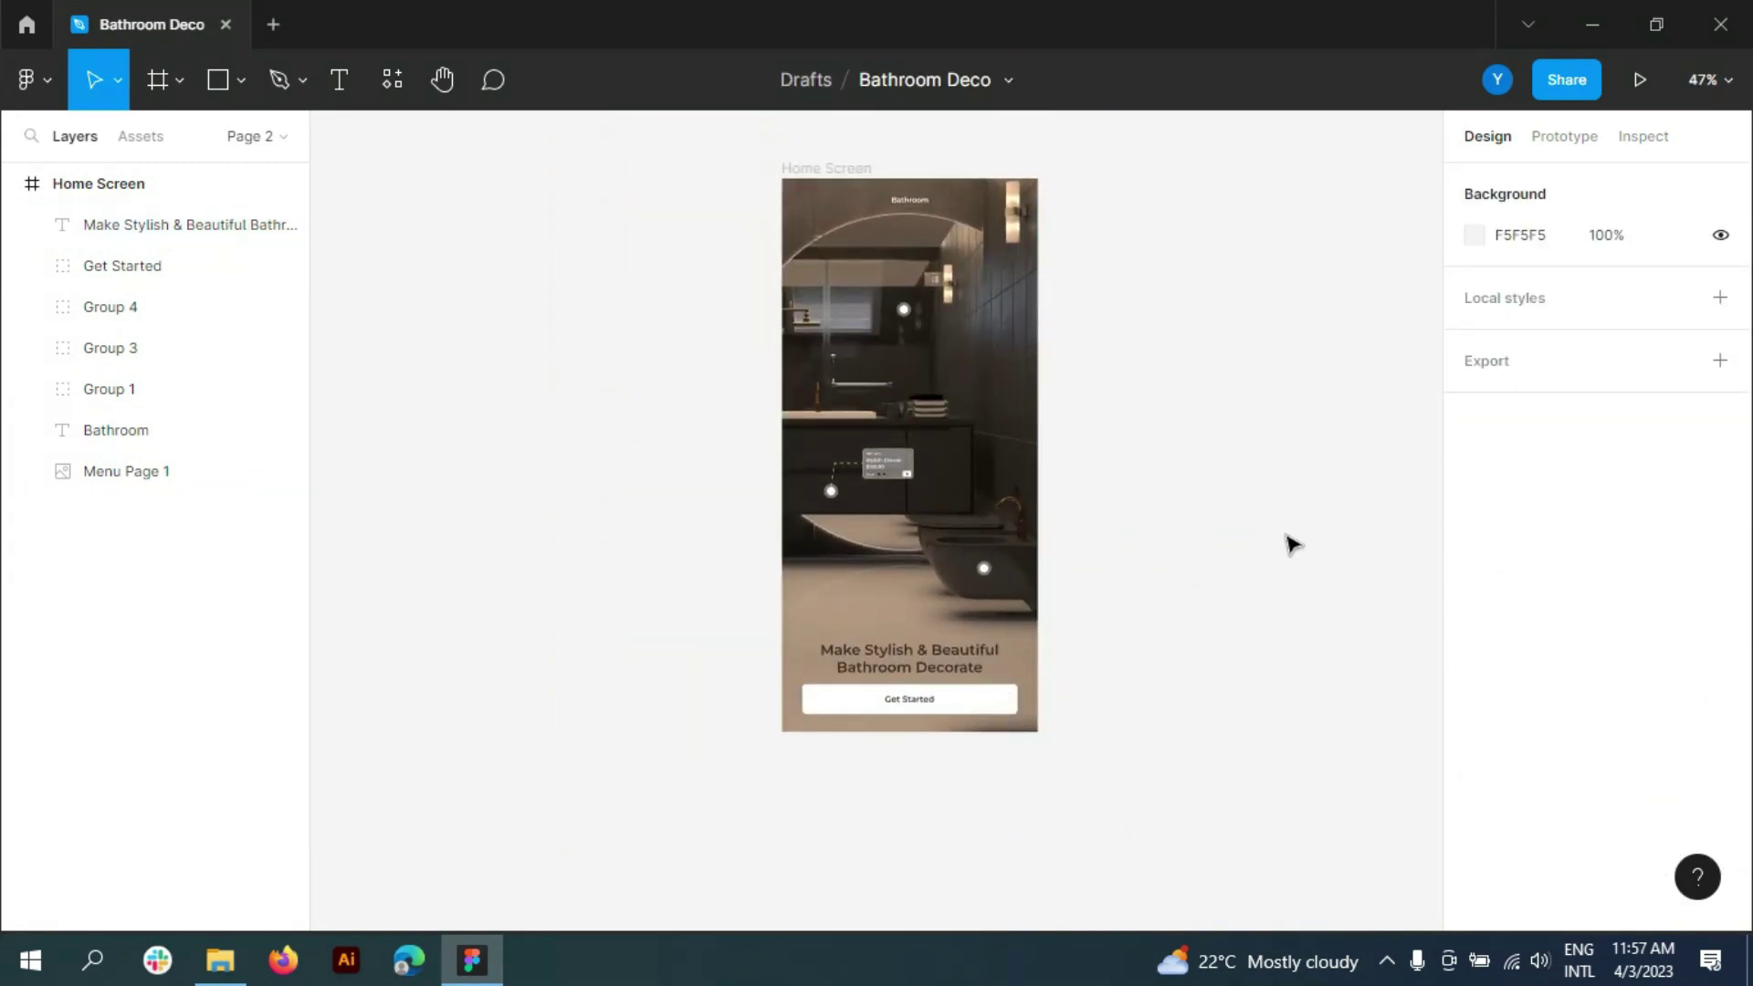
# - Duplicate the Home Screen frame to its right and select the copy's title and button
pyautogui.scroll(-2, 637, 578)
pyautogui.click(14, 187)
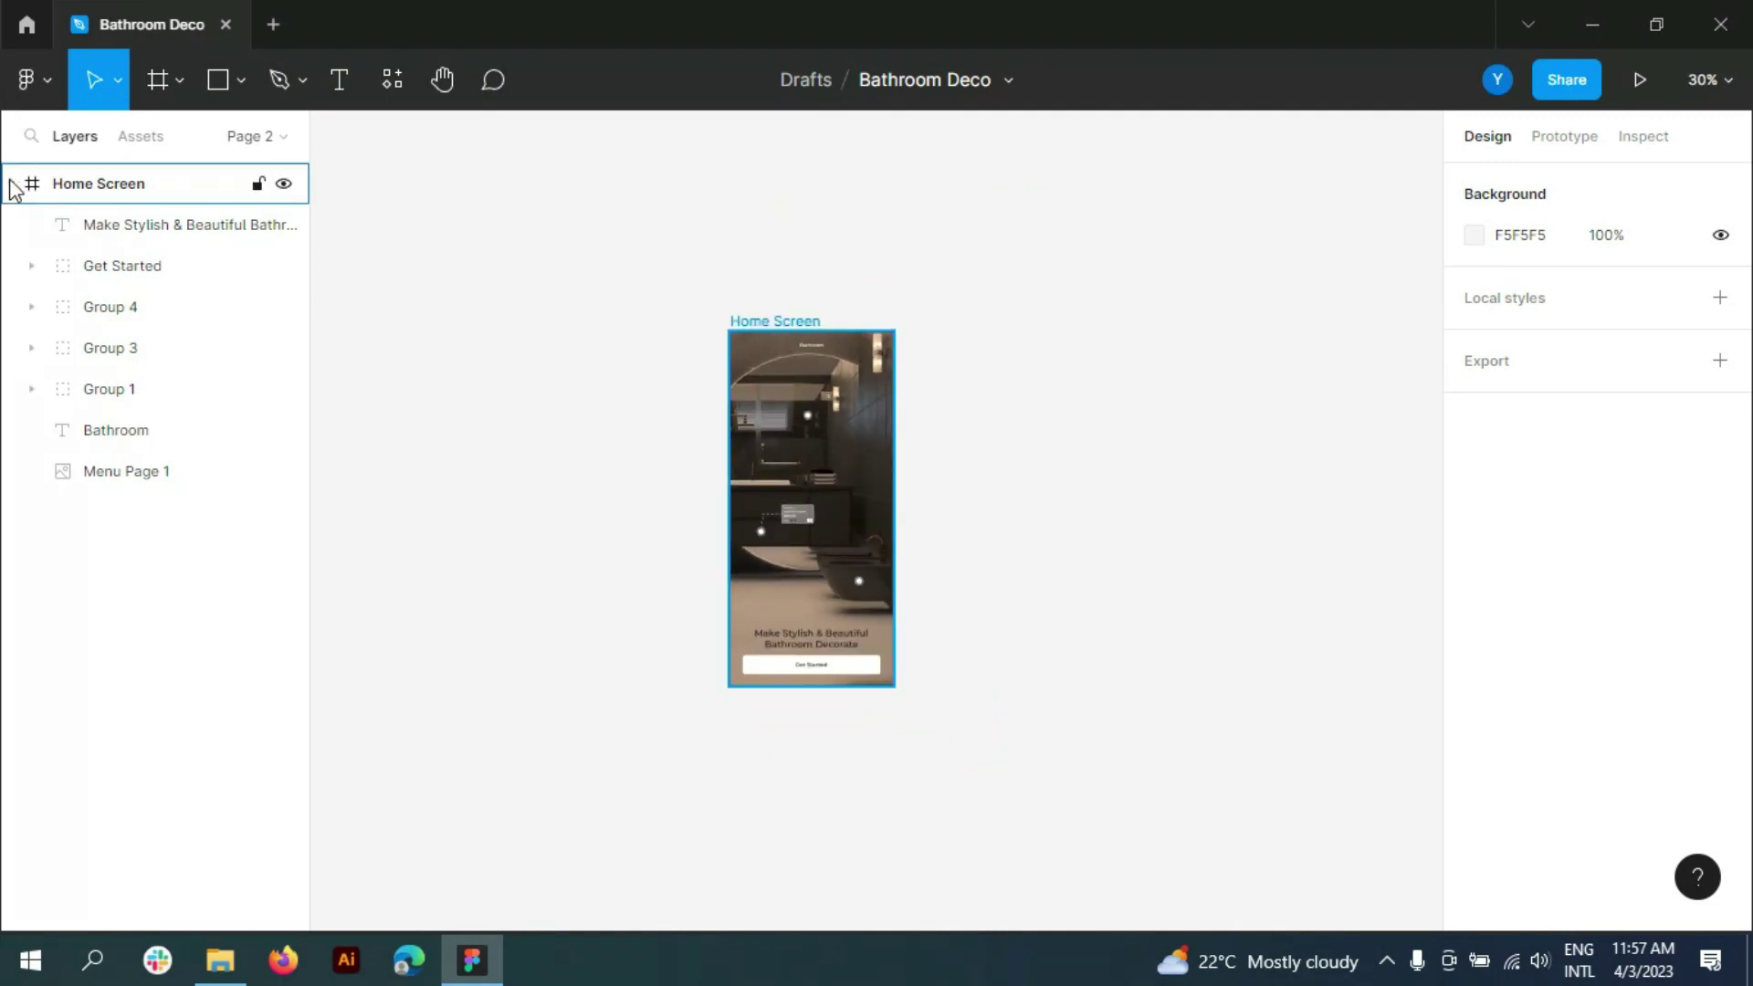
pyautogui.click(122, 188)
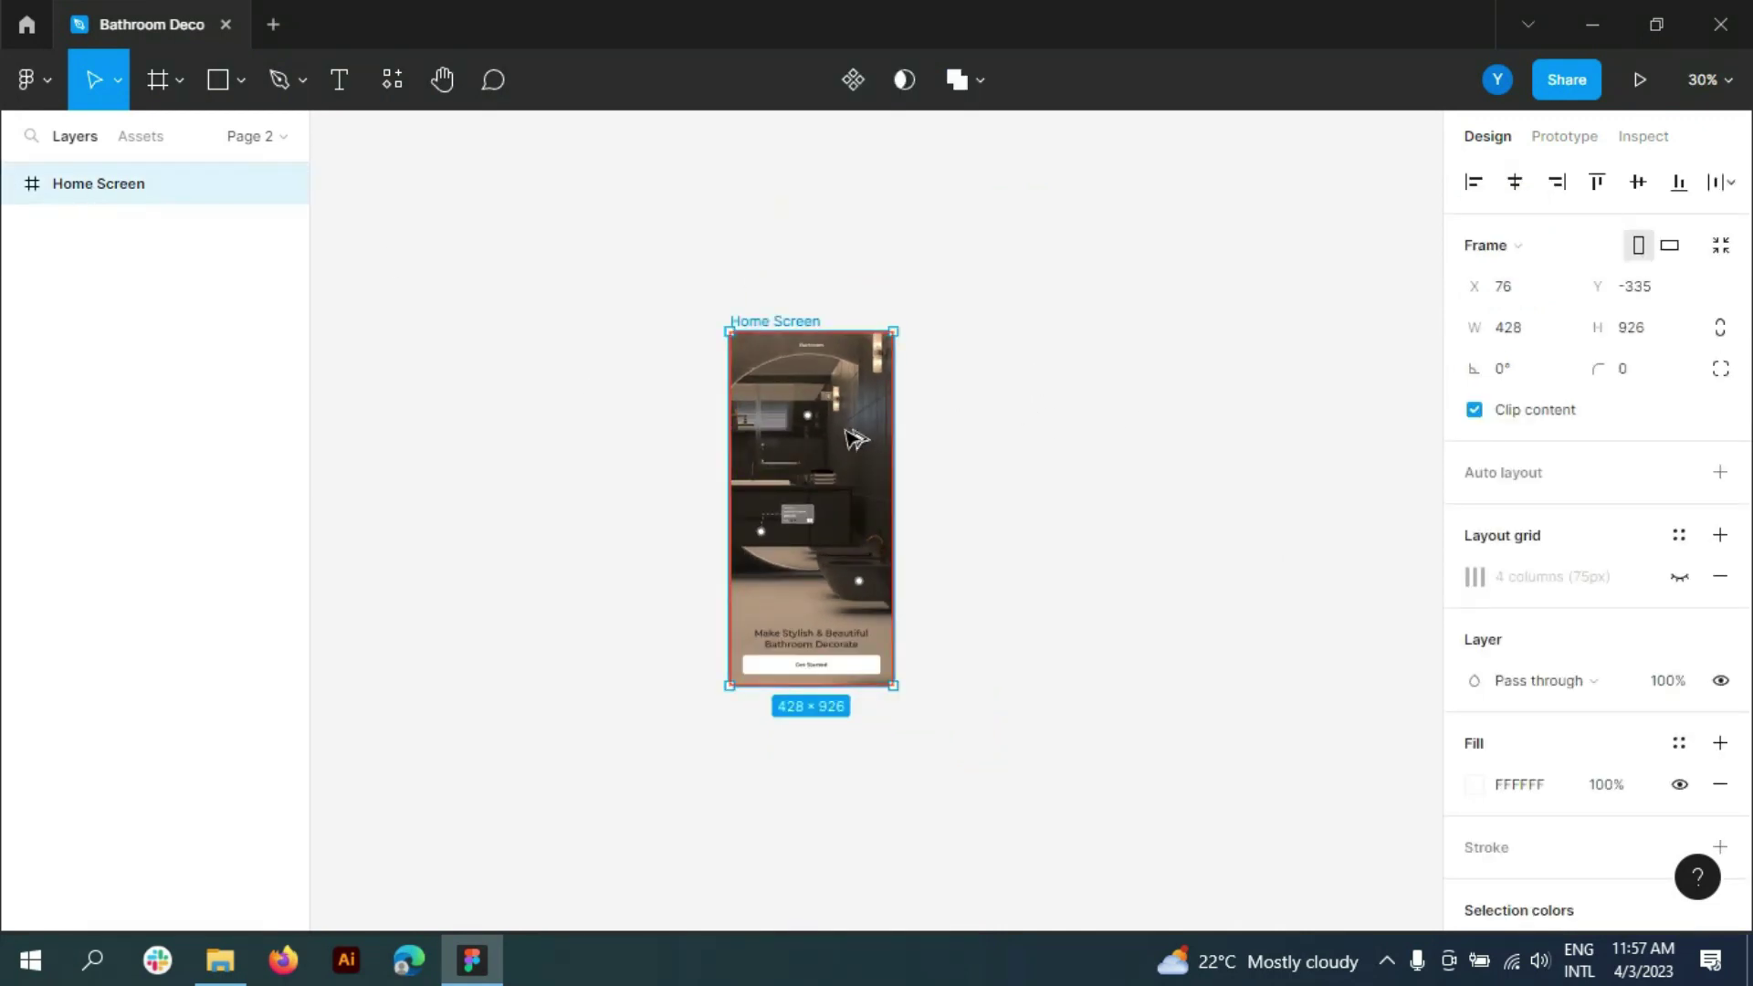
pyautogui.keyDown('alt'); pyautogui.moveTo(831, 443); pyautogui.dragTo(1041, 443); pyautogui.keyUp('alt')
pyautogui.scroll(1, 1152, 426)
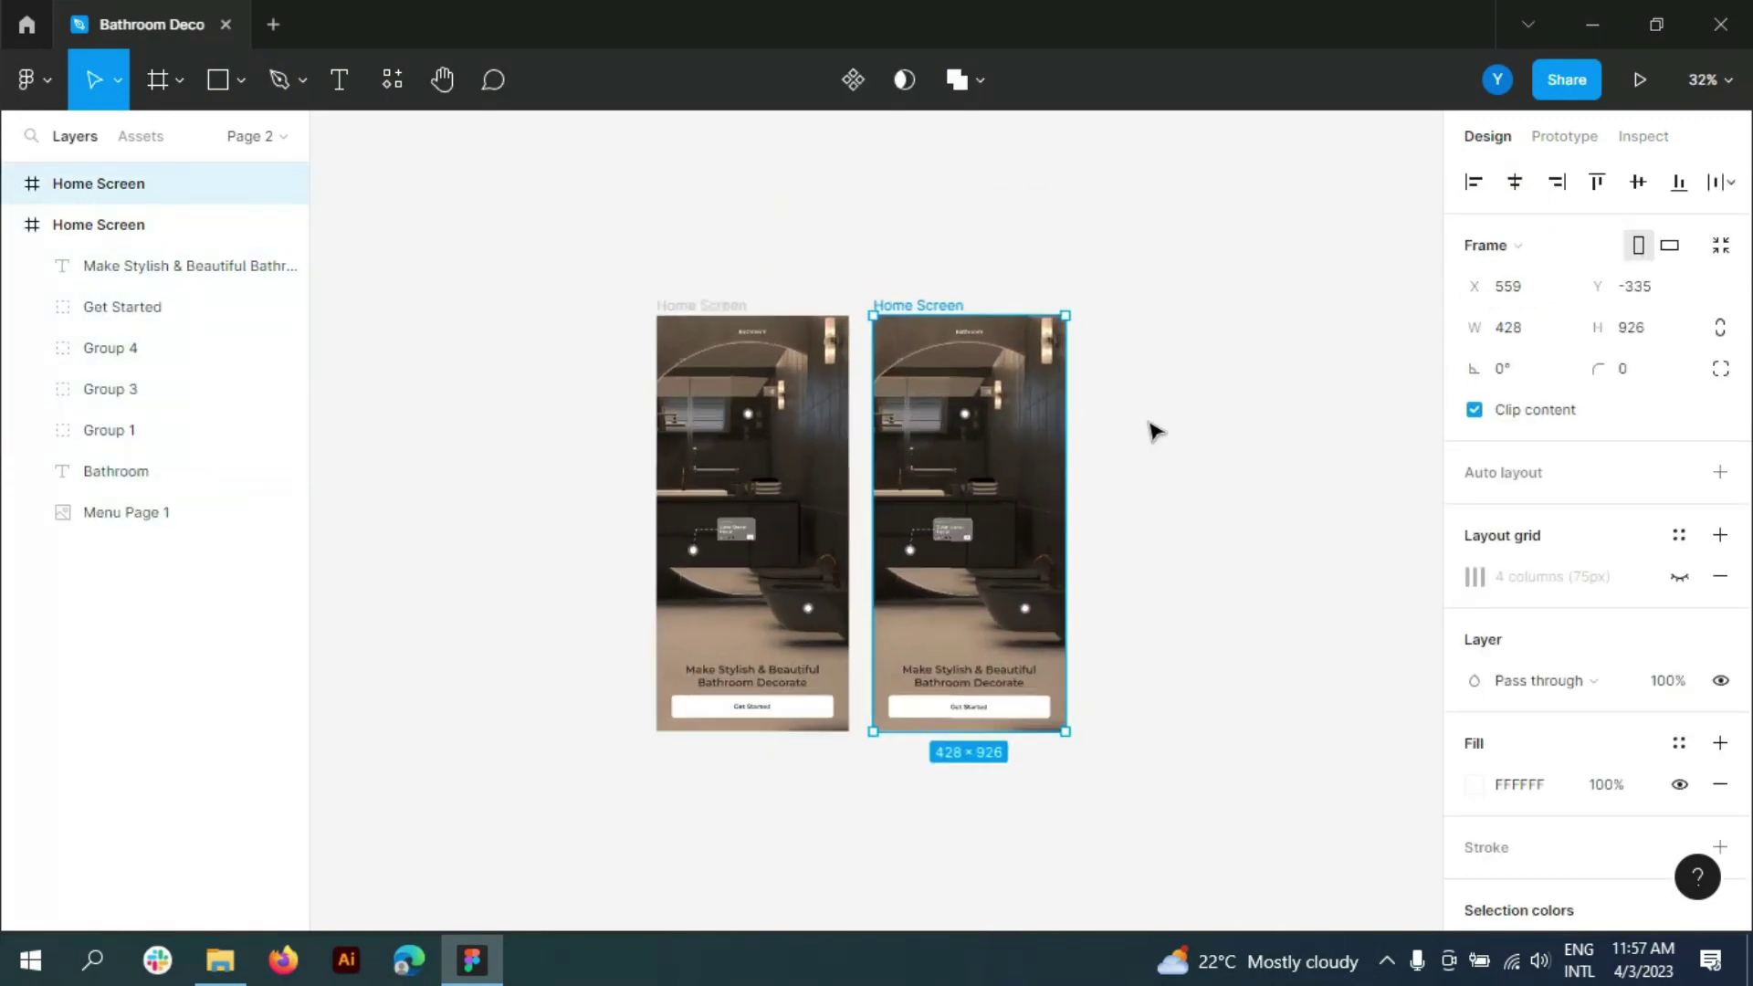
pyautogui.scroll(4, 1152, 425)
pyautogui.scroll(-1, 979, 356)
pyautogui.click(116, 430)
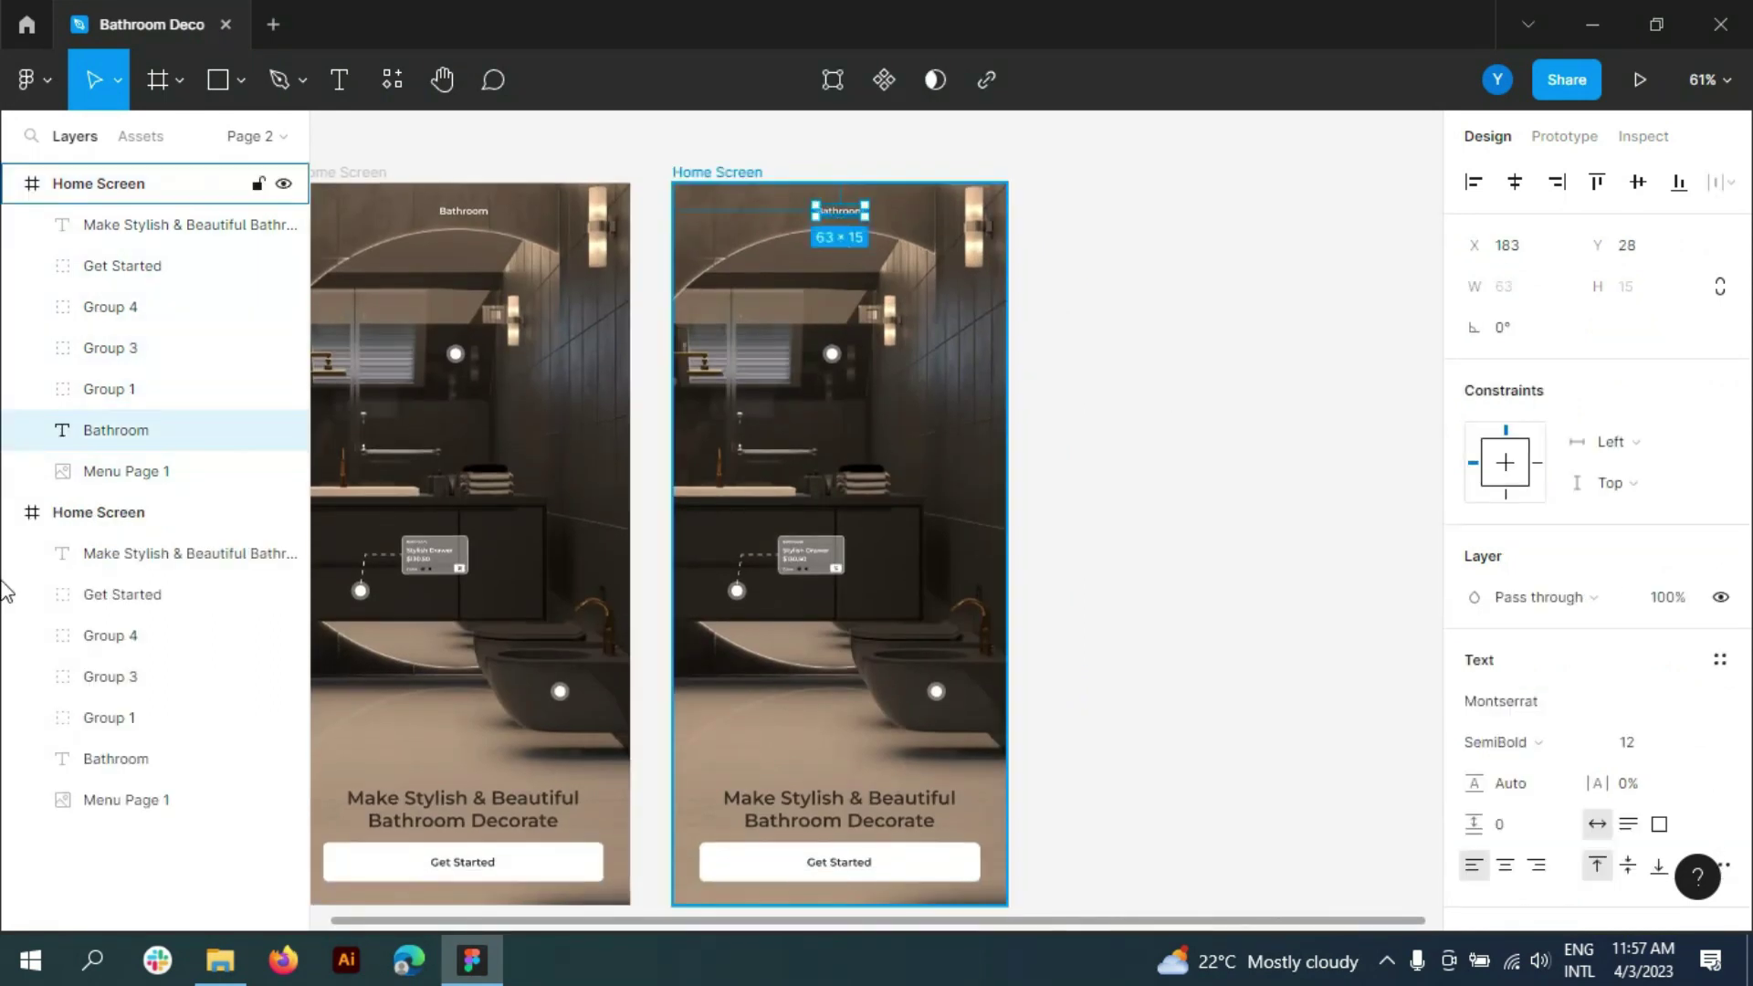
pyautogui.keyDown('shift'); pyautogui.click(913, 879); pyautogui.keyUp('shift')
# - Delete every layer, including the Menu Page 1 background image, from the copied frame
pyautogui.keyDown('shift'); pyautogui.click(826, 861); pyautogui.keyUp('shift')
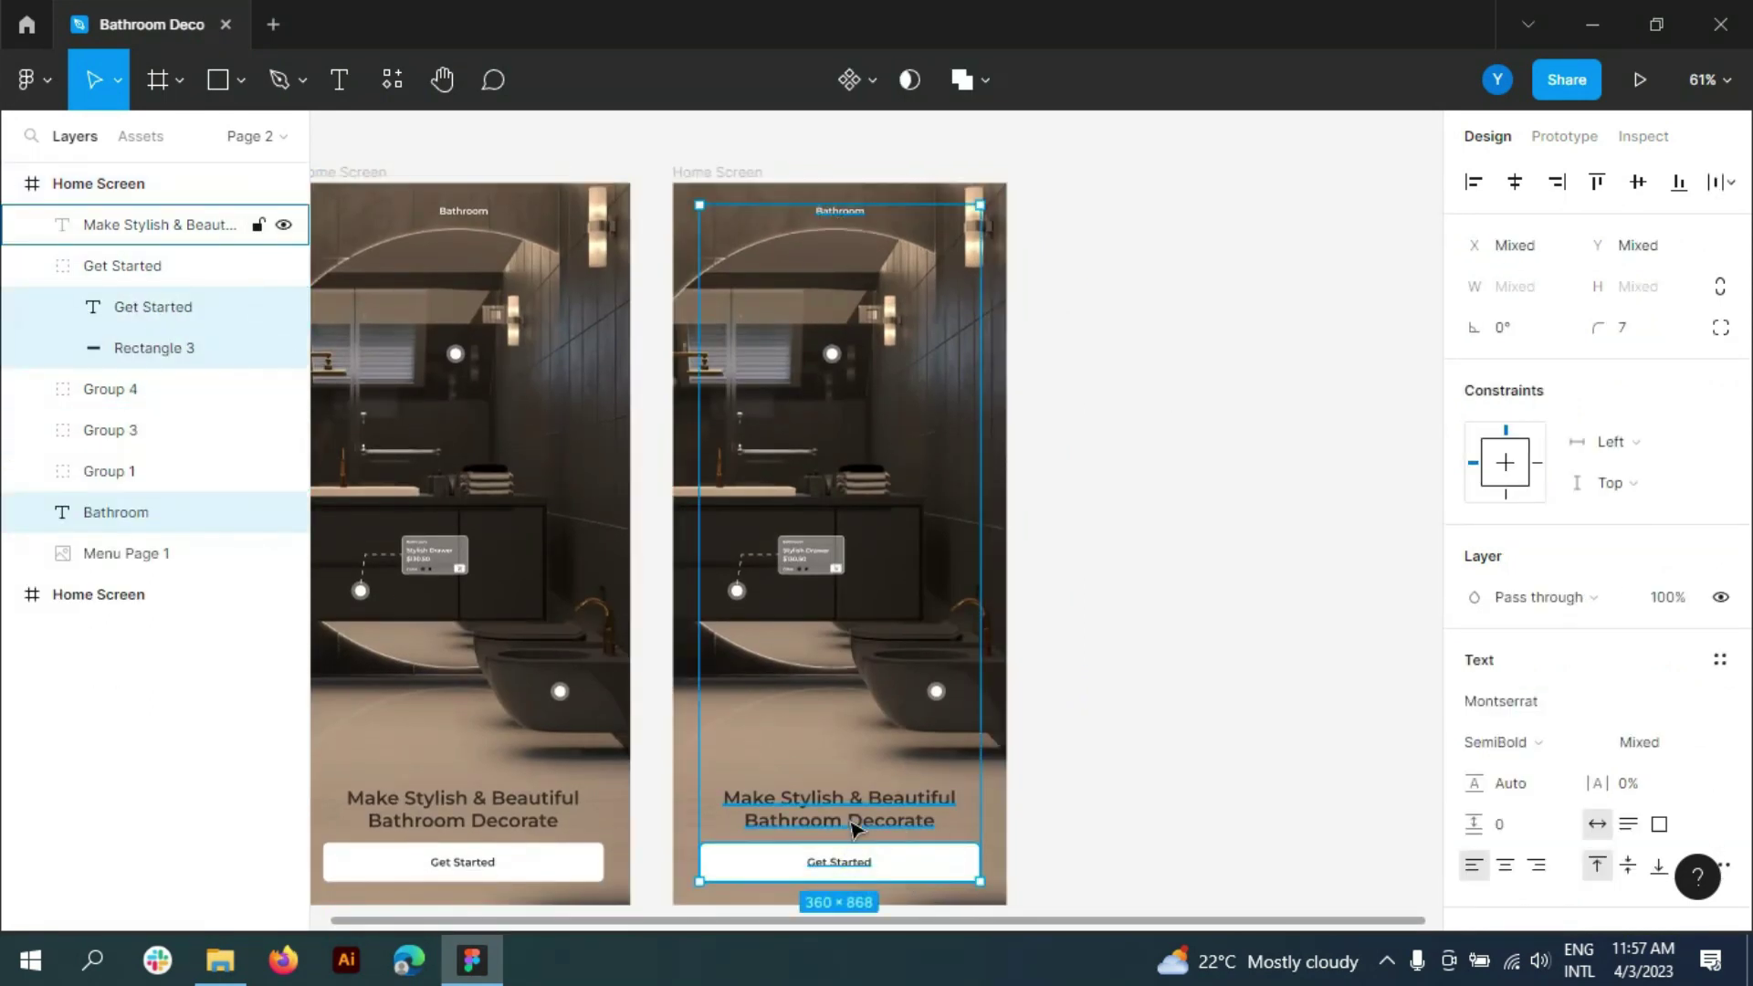
pyautogui.keyDown('shift'); pyautogui.click(850, 817); pyautogui.keyUp('shift')
pyautogui.keyDown('shift'); pyautogui.click(110, 398); pyautogui.keyUp('shift')
pyautogui.keyDown('shift'); pyautogui.click(117, 470); pyautogui.keyUp('shift')
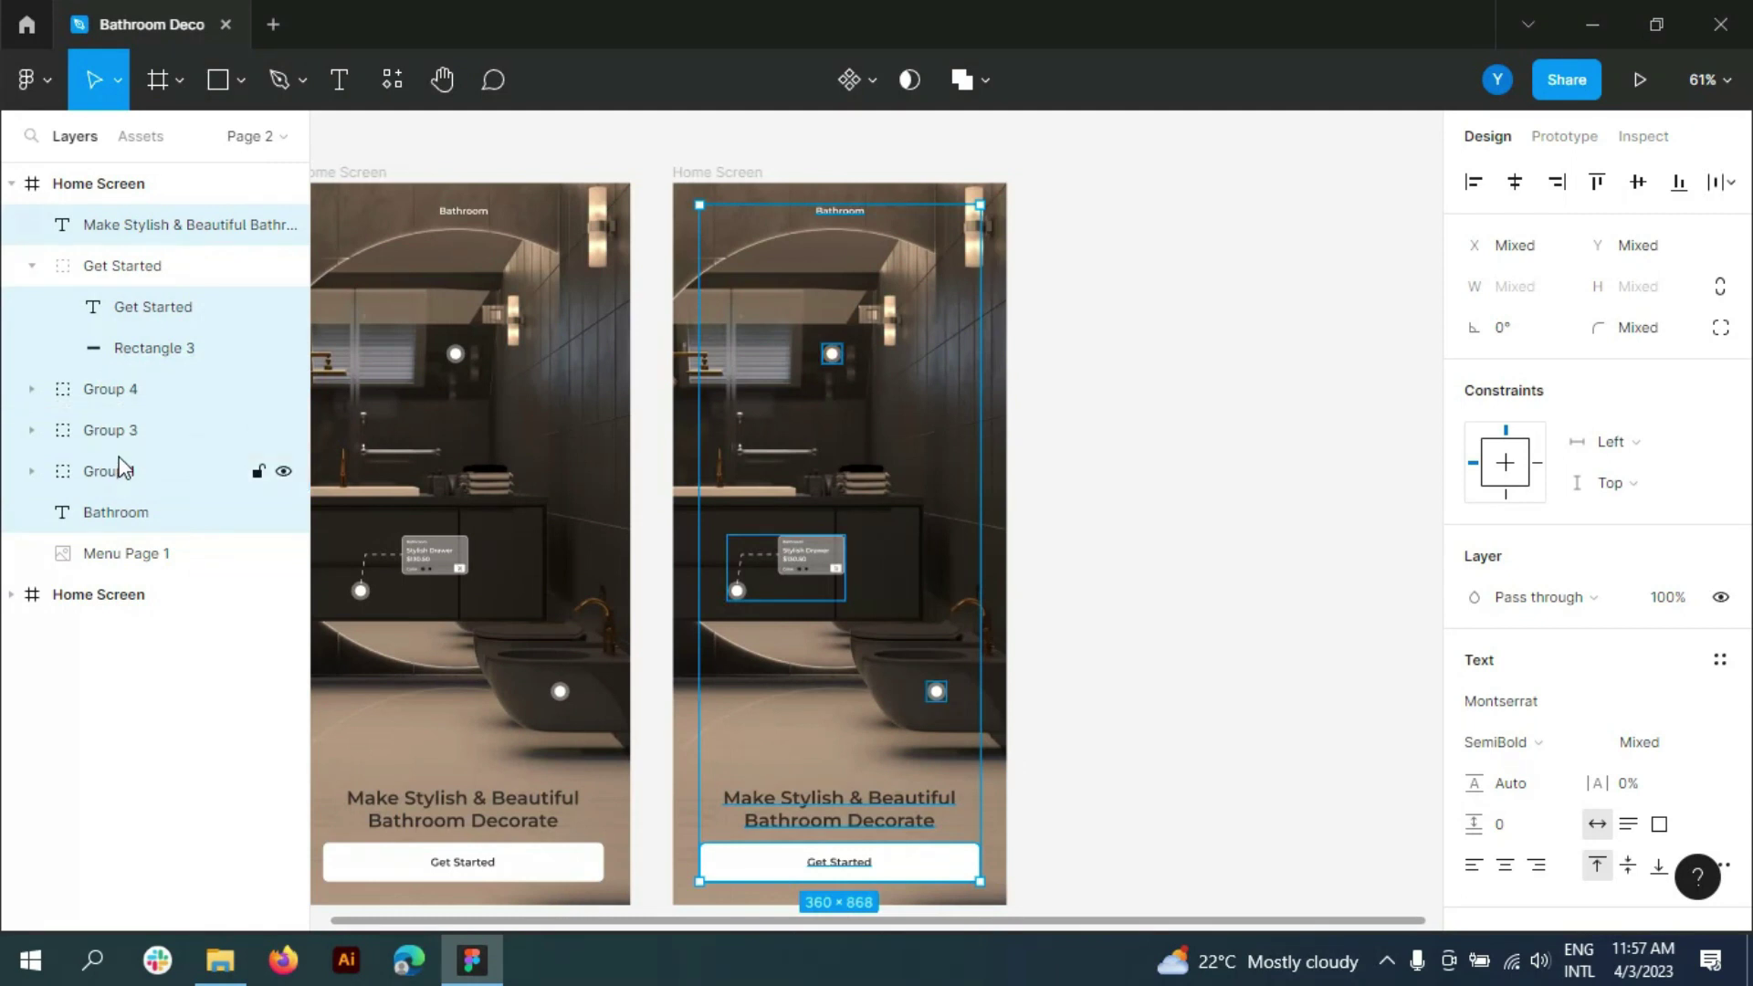
pyautogui.press('Delete')
pyautogui.click(113, 240)
pyautogui.press('Delete')
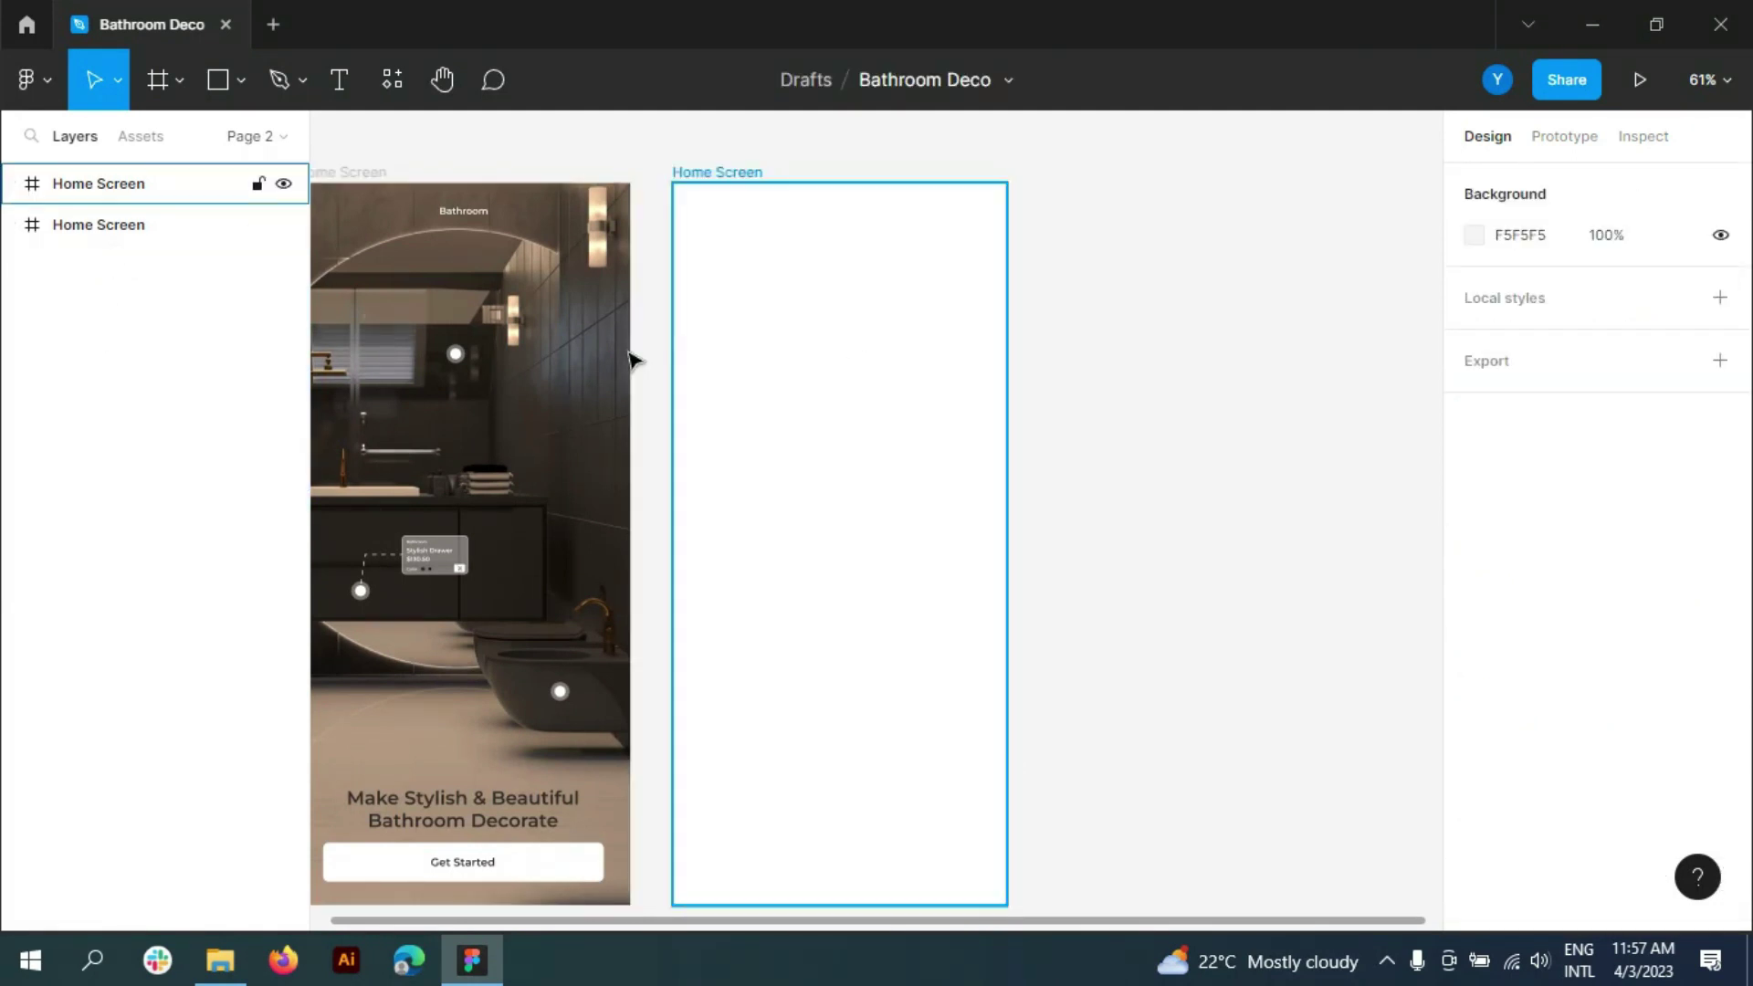
# - Rename the emptied frame Main Menu and show its four-column layout grid
pyautogui.click(150, 187)
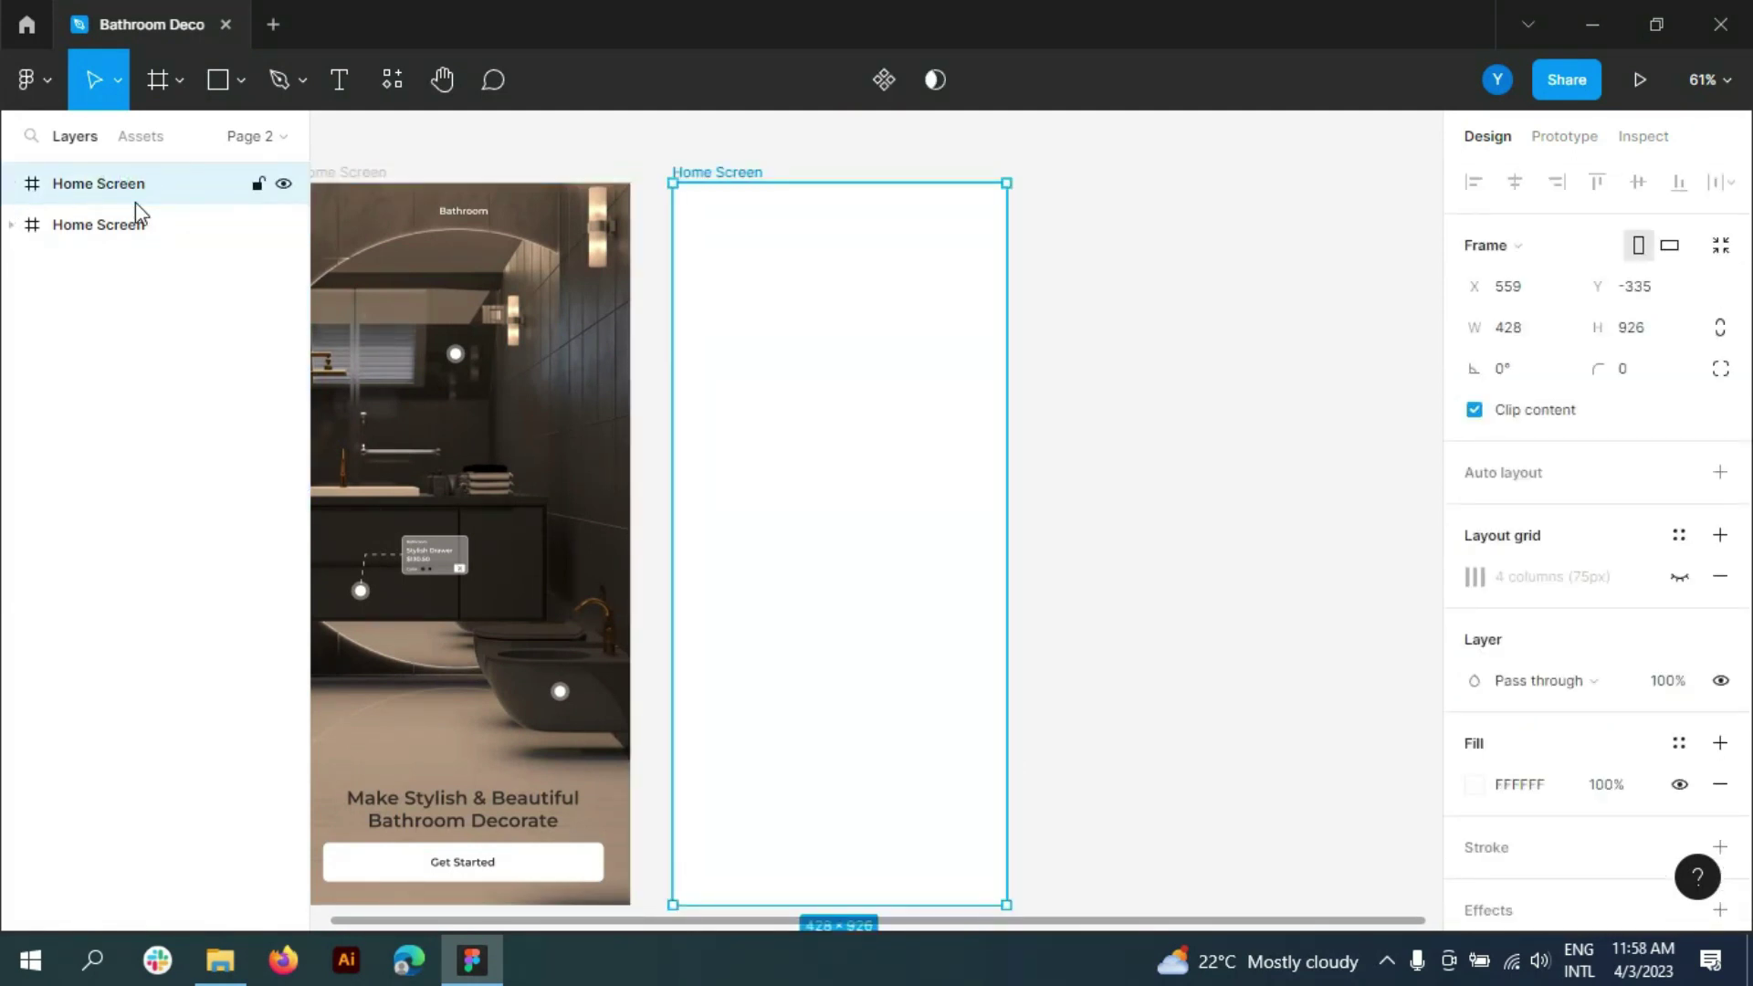
pyautogui.doubleClick(94, 186)
pyautogui.write('Main Me')
pyautogui.click(1236, 304)
pyautogui.click(849, 375)
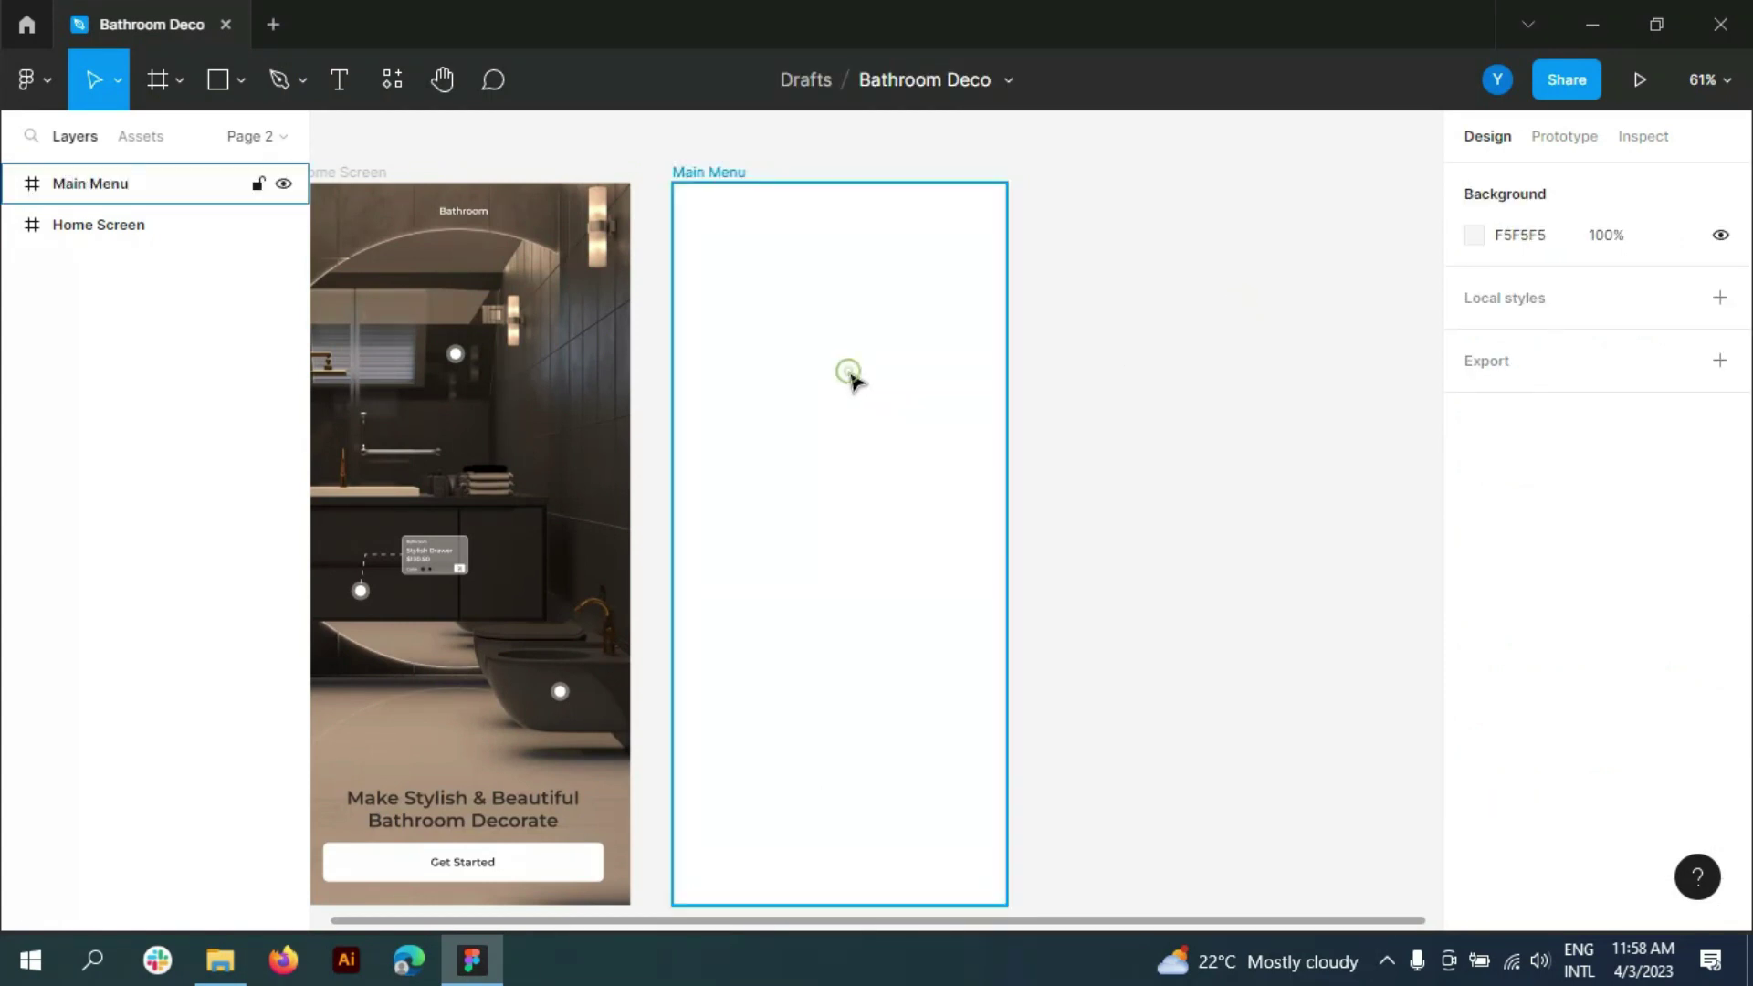
pyautogui.click(1679, 576)
# - Draw a short horizontal line near the top-left with stroke 2 and colour 312C28
pyautogui.click(240, 79)
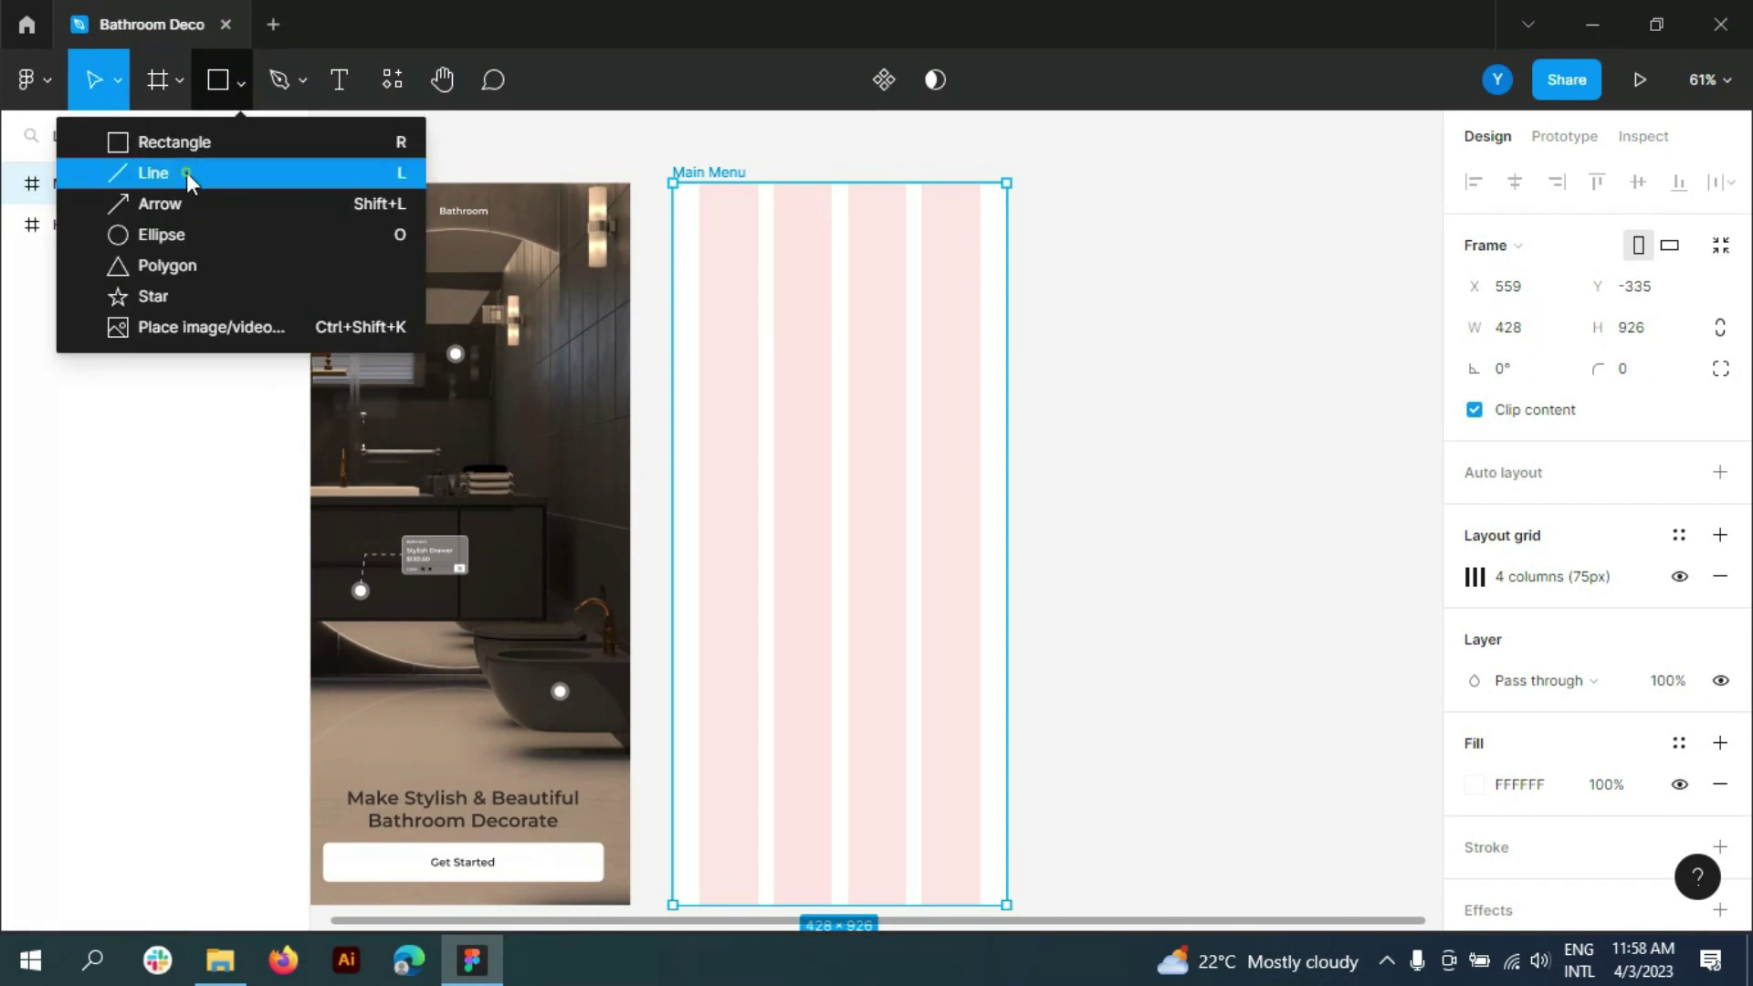
pyautogui.click(188, 176)
pyautogui.scroll(3, 743, 192)
pyautogui.scroll(2, 627, 239)
pyautogui.scroll(3, 627, 238)
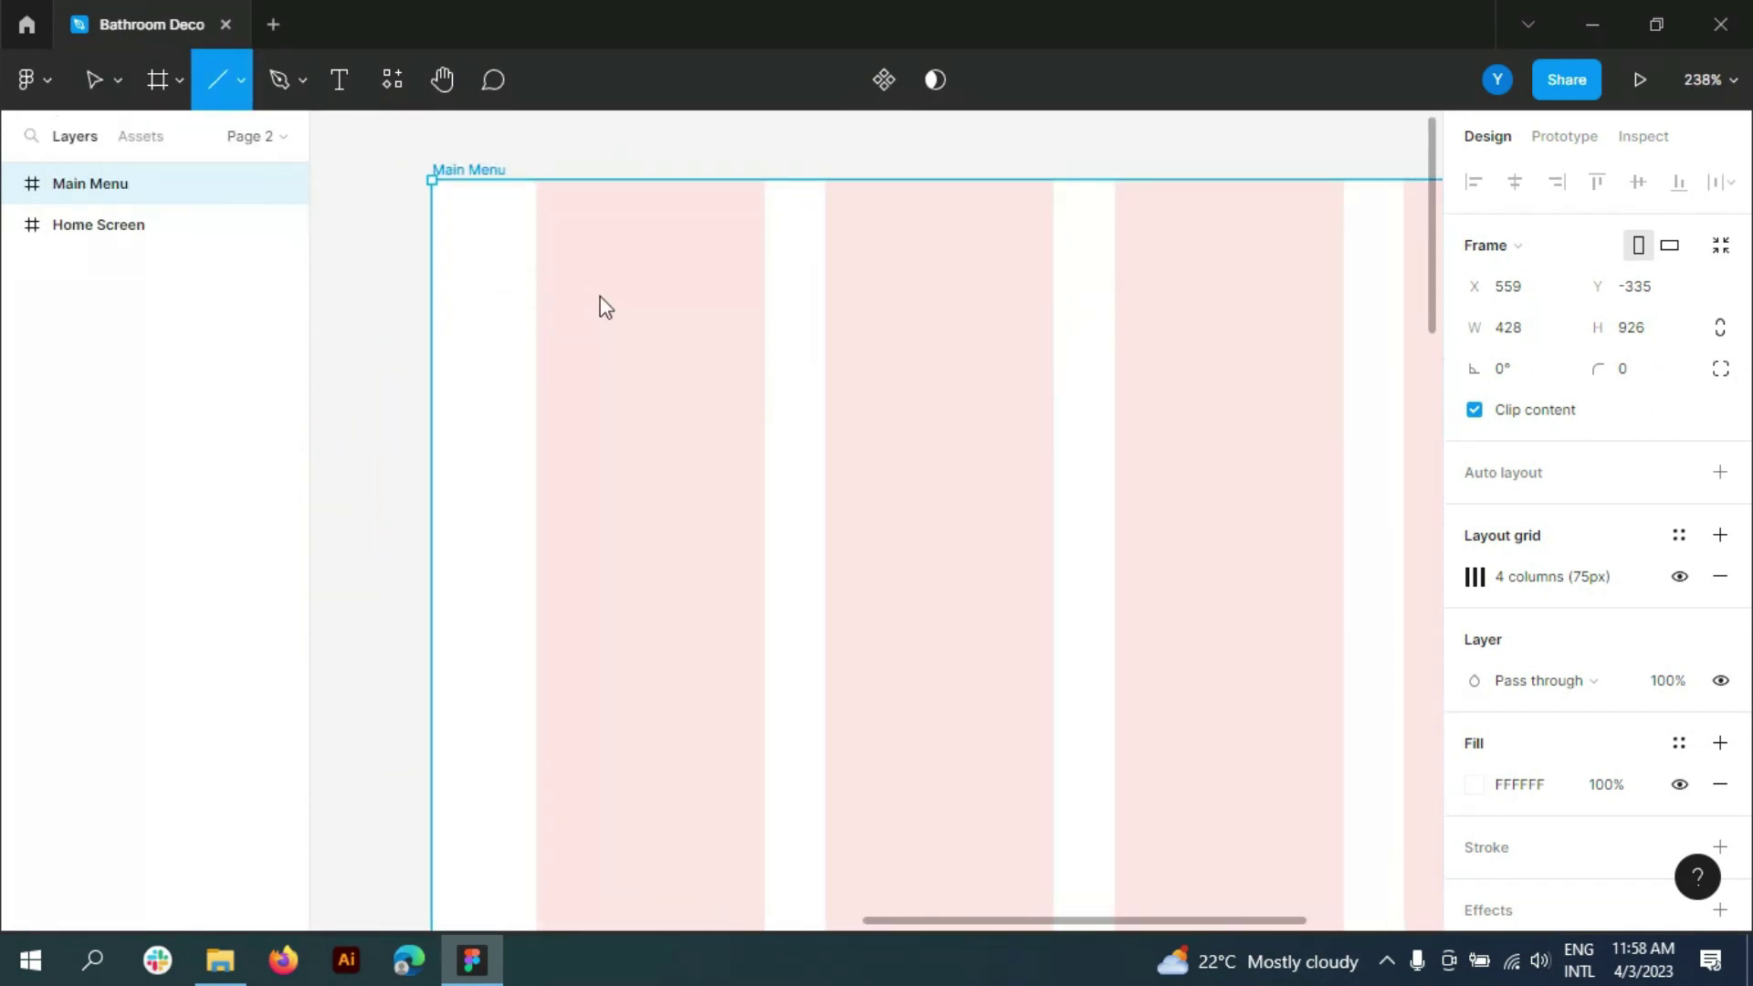
pyautogui.moveTo(536, 289); pyautogui.dragTo(609, 290)
pyautogui.click(1621, 804)
pyautogui.write('2')
pyautogui.press('Return')
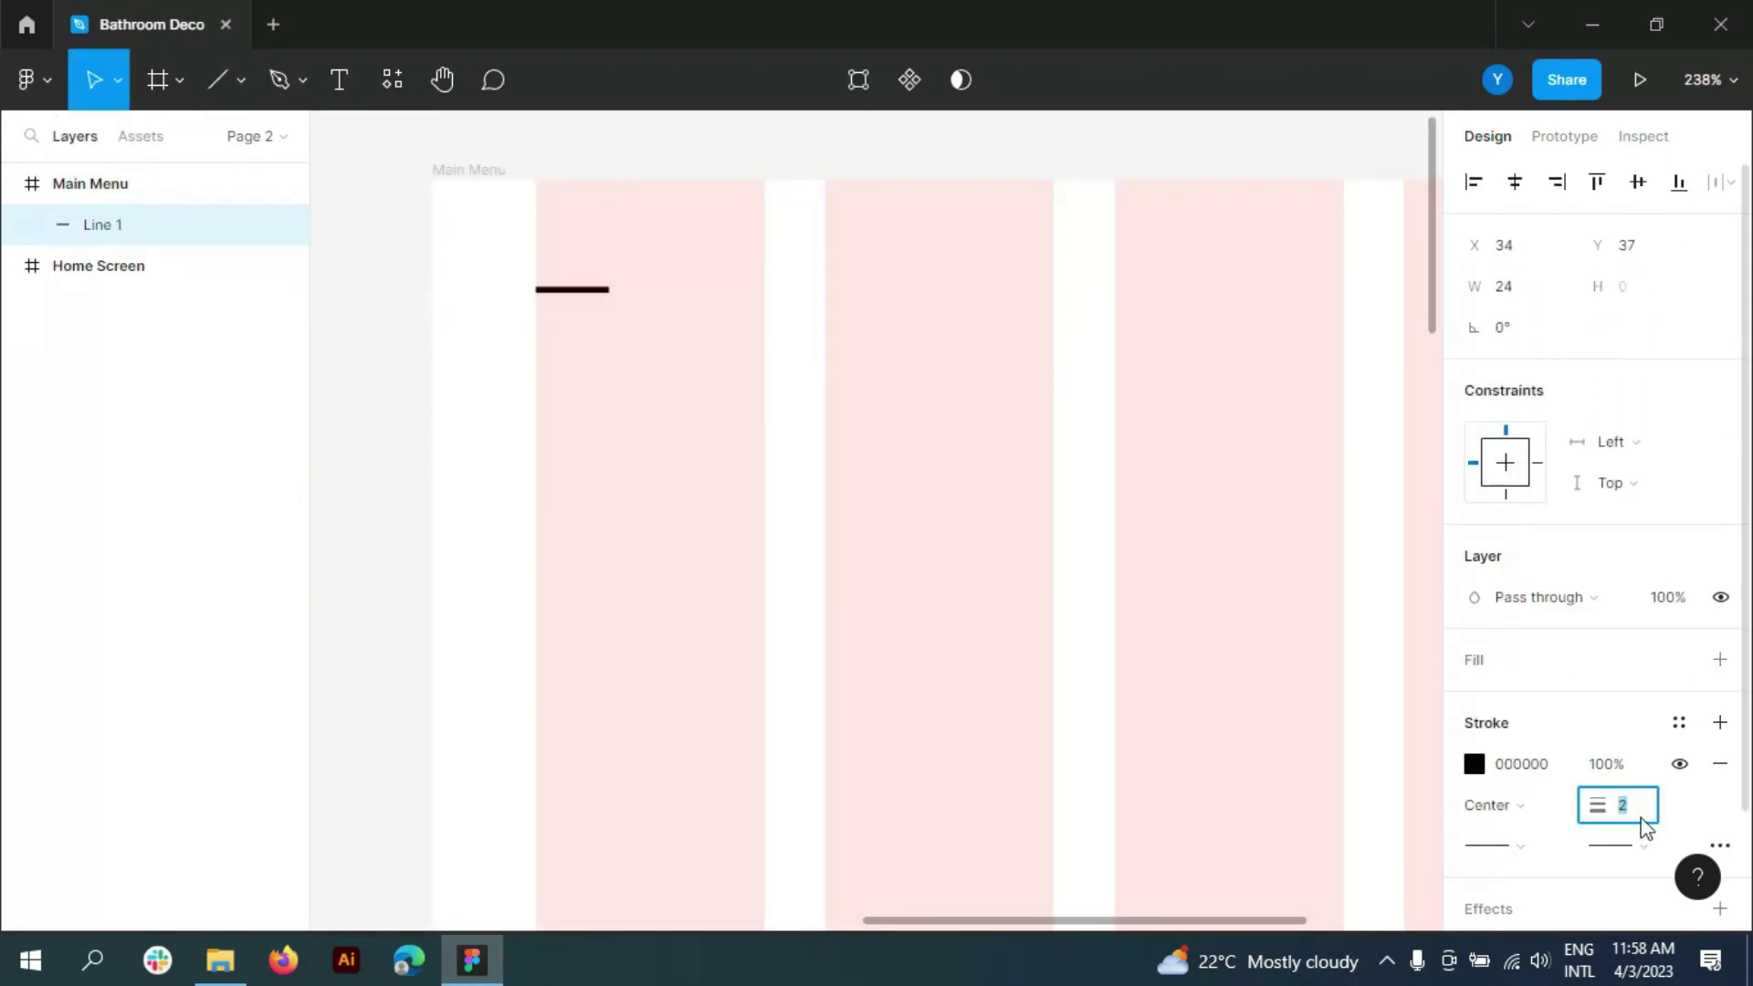
pyautogui.click(1474, 763)
pyautogui.click(1197, 807)
# - Duplicate the line into three stacked lines and shorten the middle one
pyautogui.press('Escape')
pyautogui.scroll(3, 529, 274)
pyautogui.moveTo(645, 398)
pyautogui.mouseDown()
pyautogui.moveTo(648, 464)
pyautogui.moveTo(635, 431)
pyautogui.mouseUp()
pyautogui.click(688, 425)
pyautogui.click(765, 171)
pyautogui.scroll(-5, 501, 415)
pyautogui.scroll(-3, 410, 216)
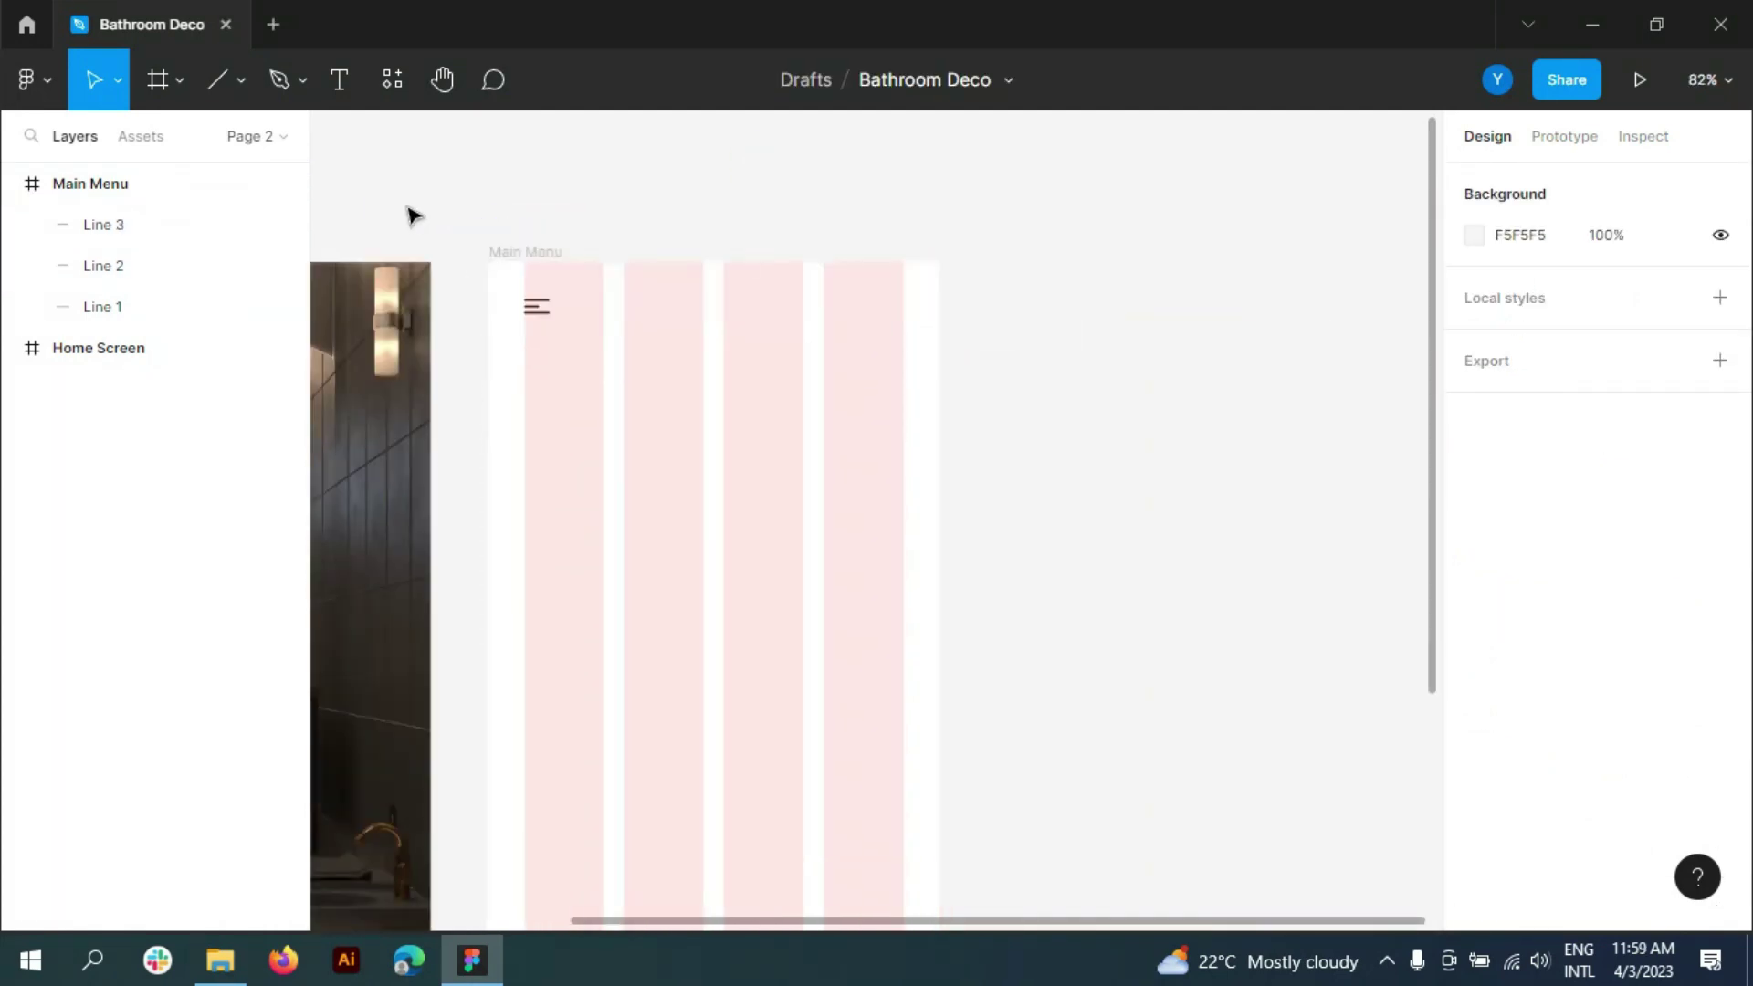
pyautogui.scroll(2, 411, 215)
pyautogui.click(243, 81)
# - Draw a 44×44 circle placeholder at Main Menu's top right
pyautogui.click(162, 235)
pyautogui.moveTo(1002, 321)
pyautogui.mouseDown()
pyautogui.moveTo(1065, 383)
pyautogui.moveTo(1046, 376)
pyautogui.moveTo(1061, 347)
pyautogui.mouseUp()
pyautogui.click(1291, 293)
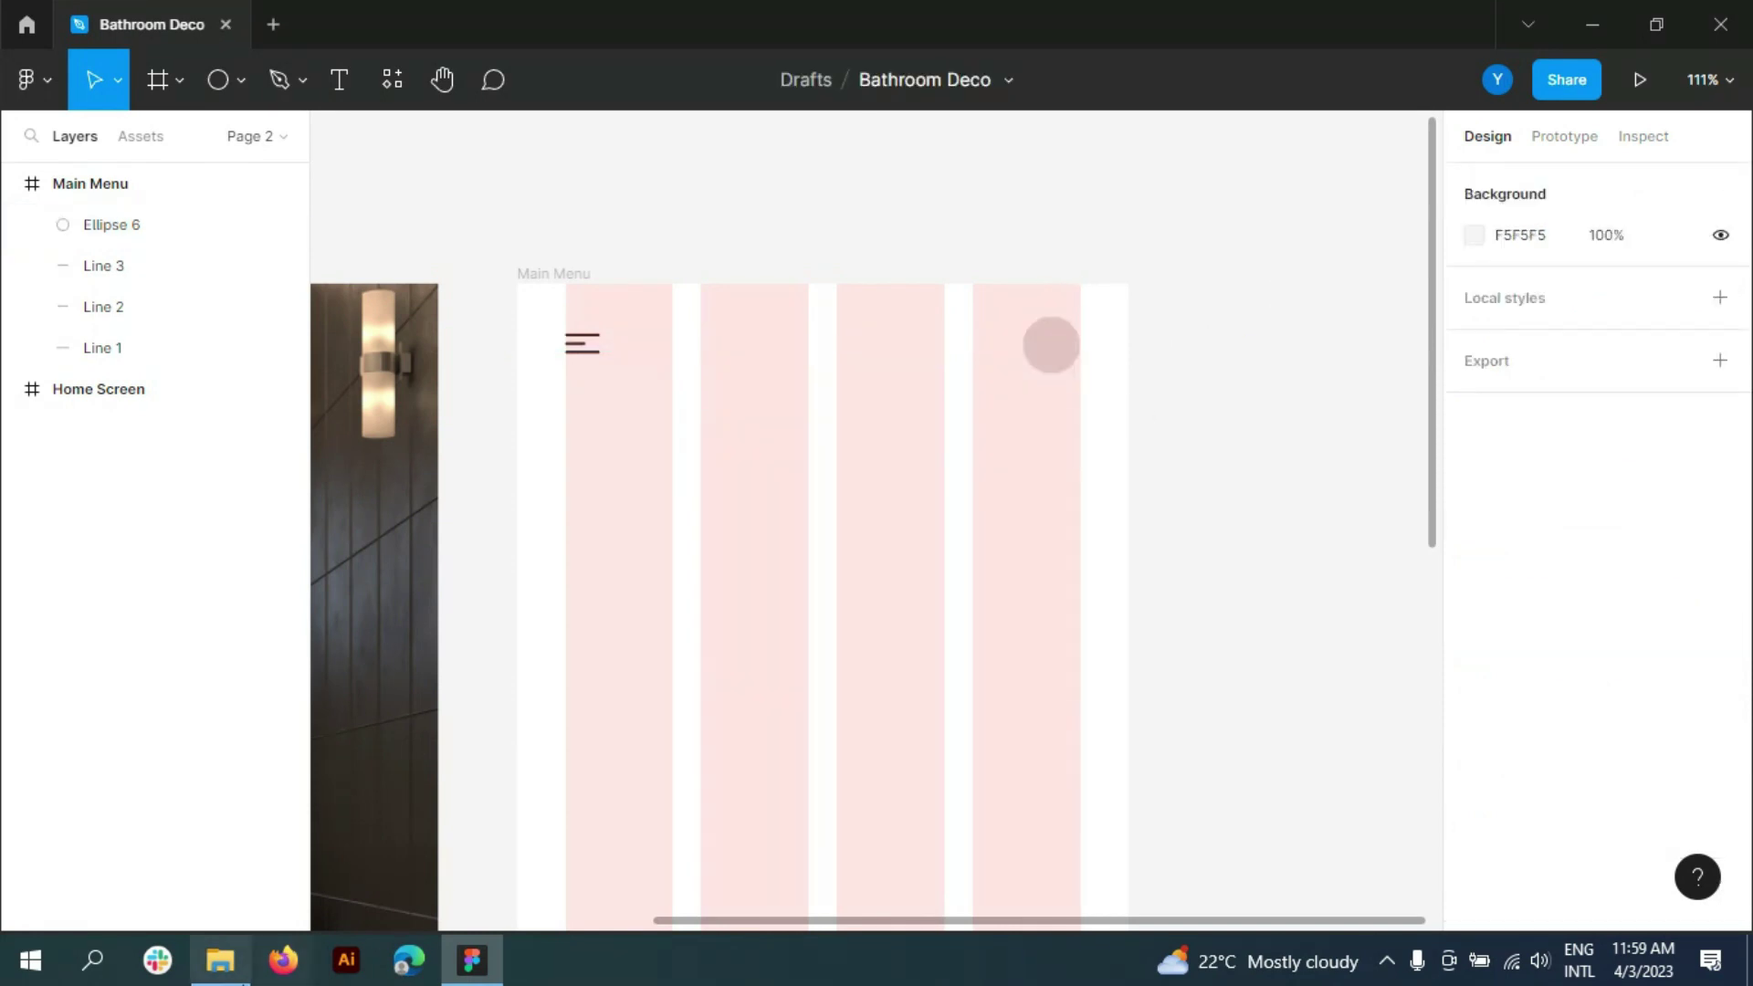
# - Bring the portrait photo in from downloads, shrink it to about 82×123 over the circle
pyautogui.click(220, 960)
pyautogui.moveTo(721, 183)
pyautogui.mouseDown()
pyautogui.moveTo(469, 959)
pyautogui.moveTo(861, 439)
pyautogui.mouseUp()
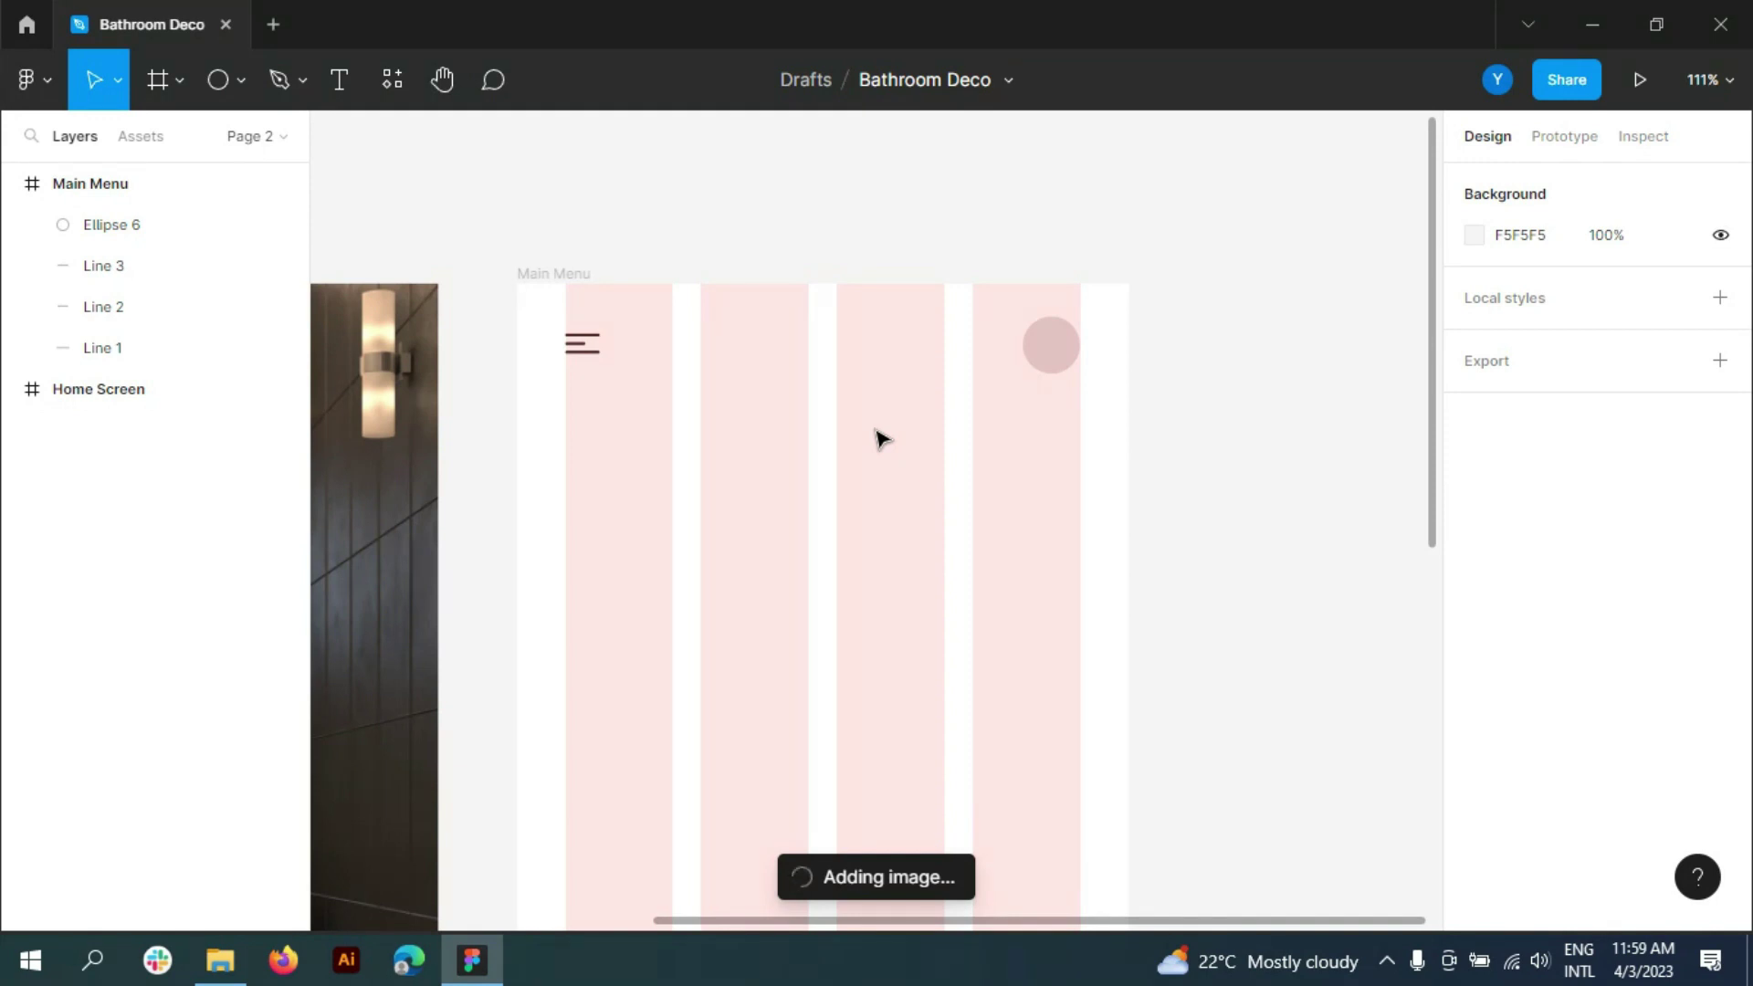
pyautogui.moveTo(701, 365); pyautogui.dragTo(933, 520)
pyautogui.moveTo(902, 628); pyautogui.dragTo(956, 384)
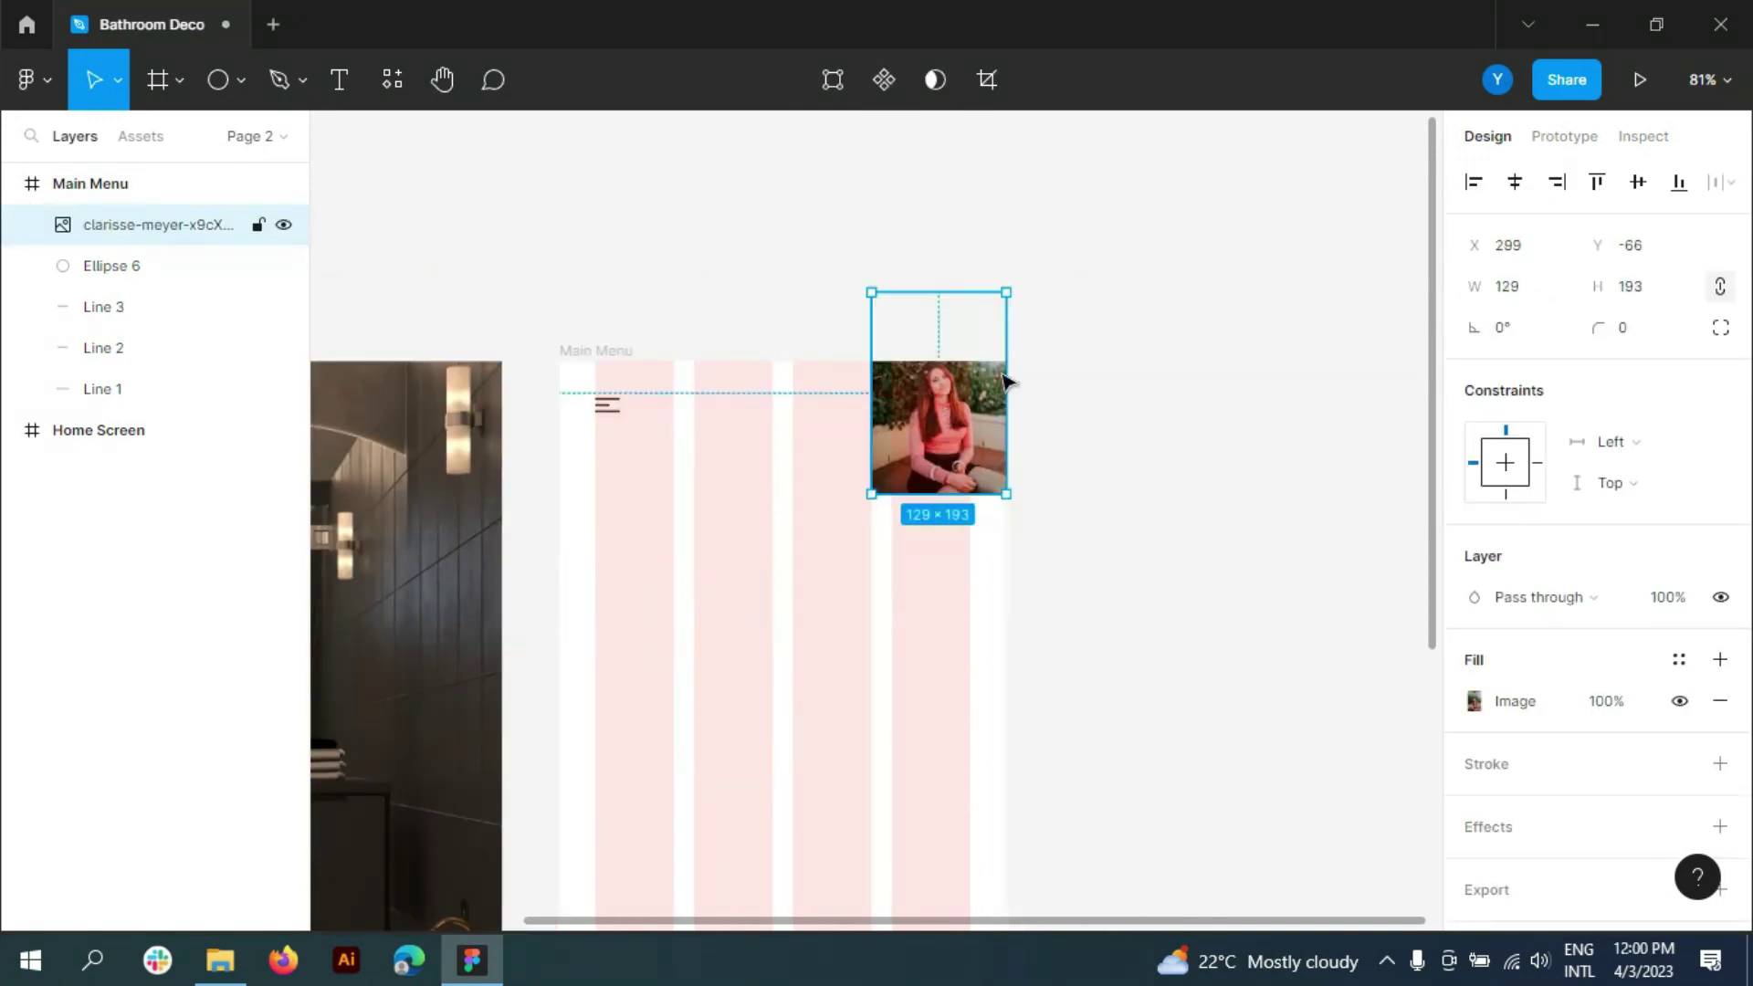
pyautogui.keyDown('ctrl'); pyautogui.scroll(5, 956, 383); pyautogui.keyUp('ctrl')
pyautogui.moveTo(638, 812); pyautogui.dragTo(815, 547)
pyautogui.moveTo(931, 411); pyautogui.dragTo(881, 617)
# - Mask the photo inside the circle and rename the mask group 'Account'
pyautogui.keyDown('shift'); pyautogui.click(114, 274); pyautogui.keyUp('shift')
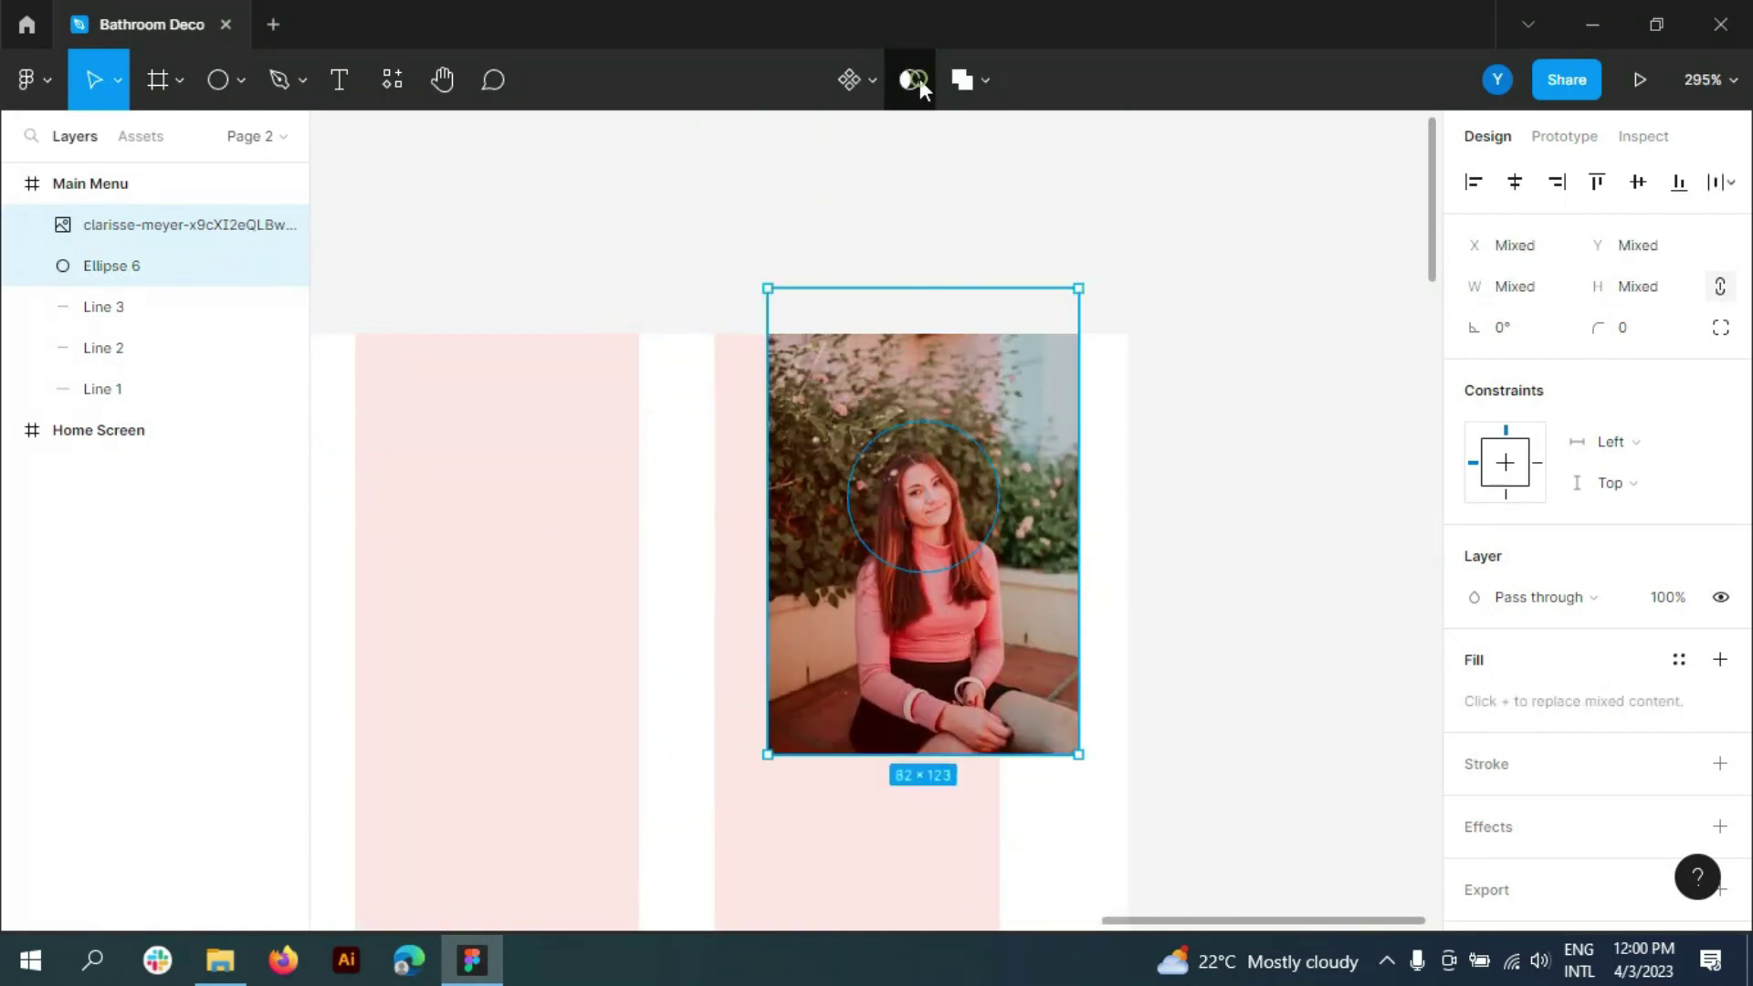
pyautogui.click(919, 79)
pyautogui.click(1288, 260)
pyautogui.keyDown('ctrl'); pyautogui.scroll(-5, 1292, 264); pyautogui.keyUp('ctrl')
pyautogui.scroll(1, 1311, 521)
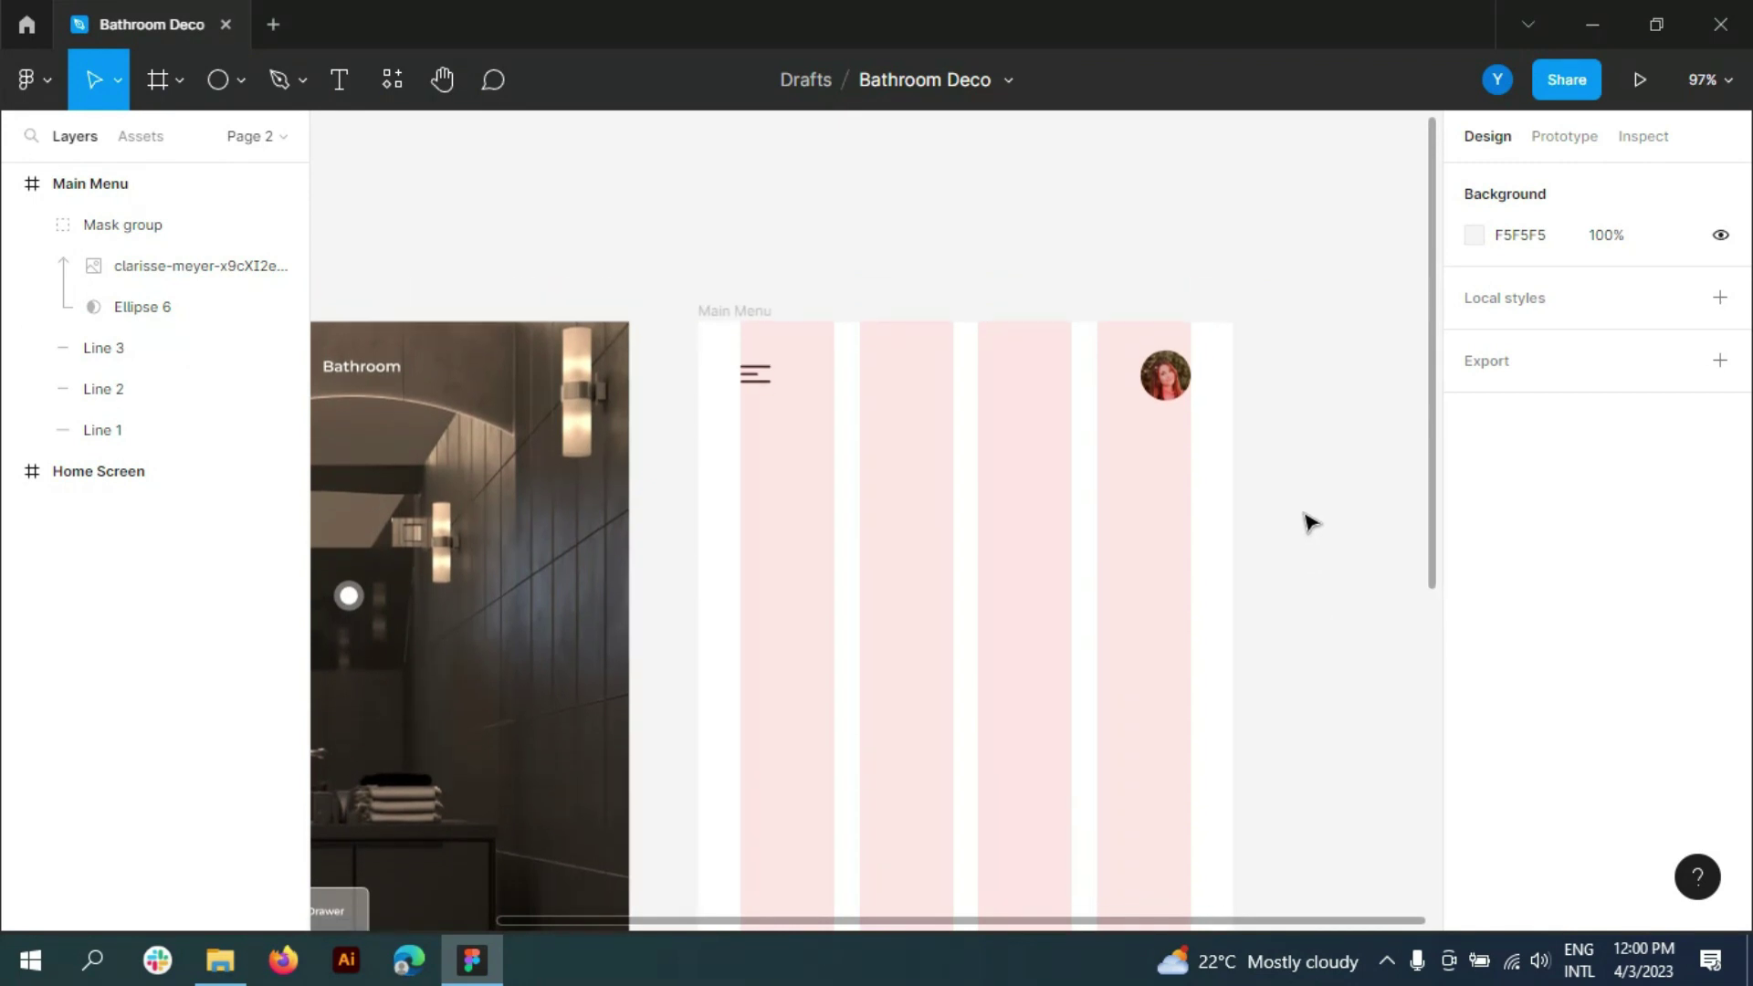
pyautogui.scroll(-1, 1311, 520)
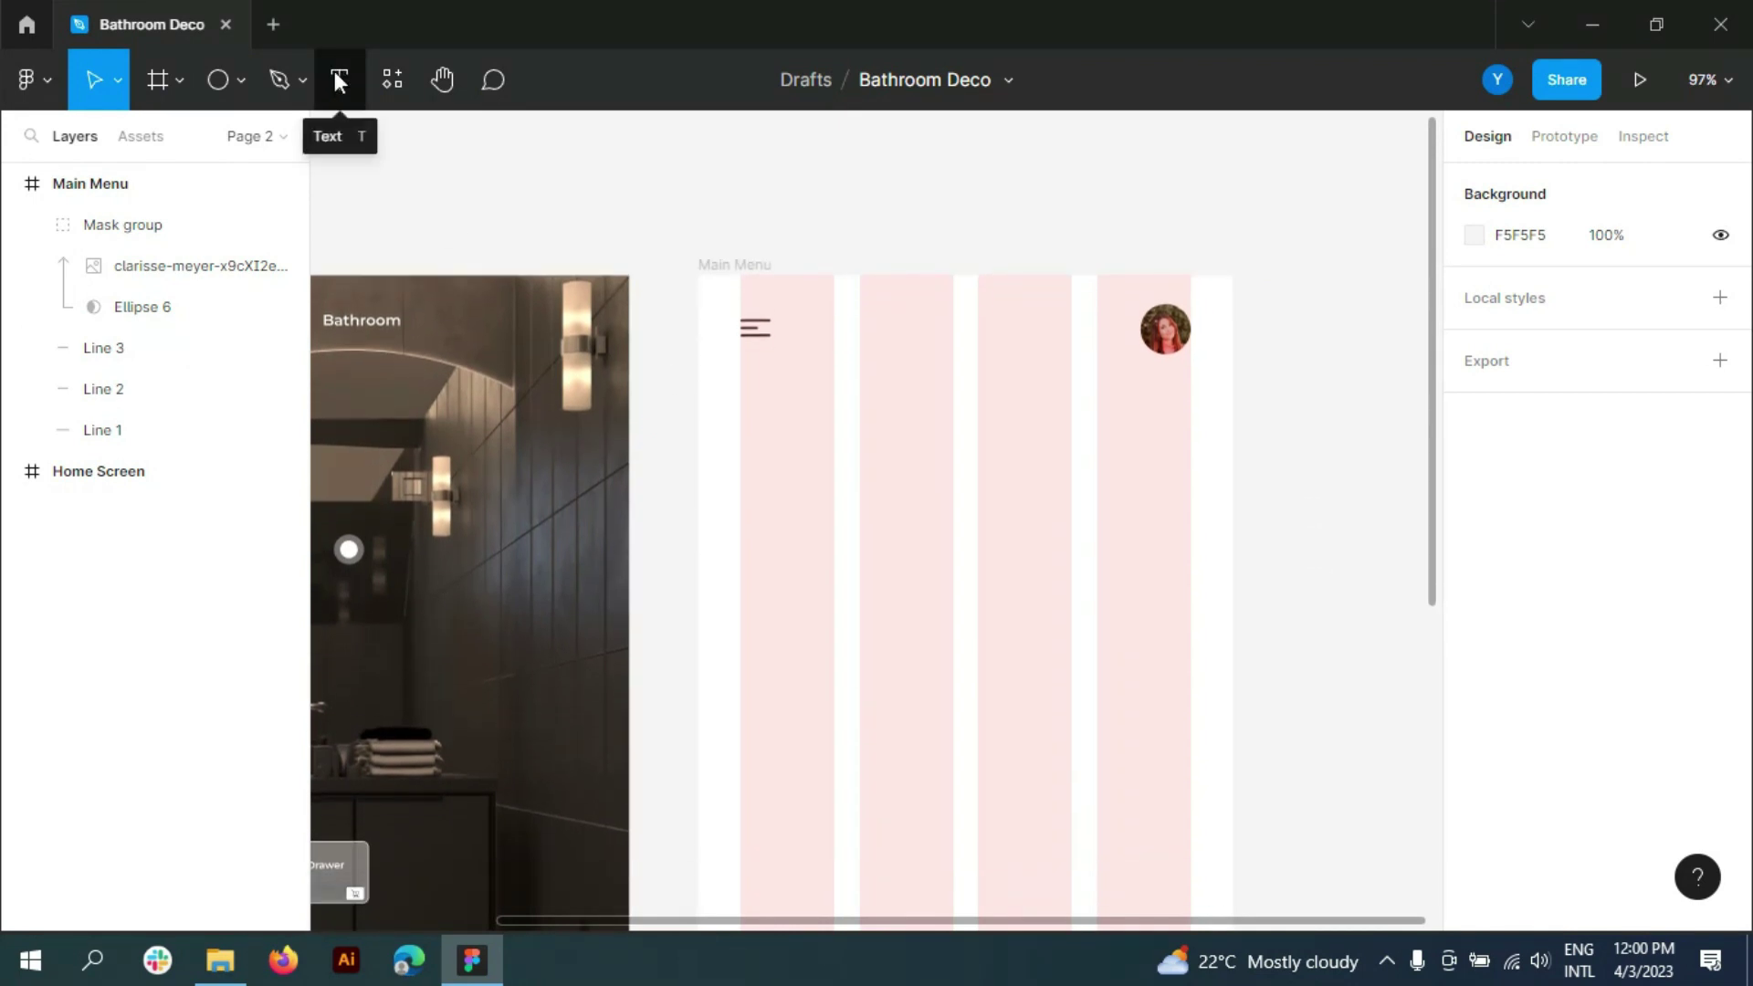
pyautogui.click(31, 225)
pyautogui.doubleClick(101, 225)
pyautogui.write('Acc')
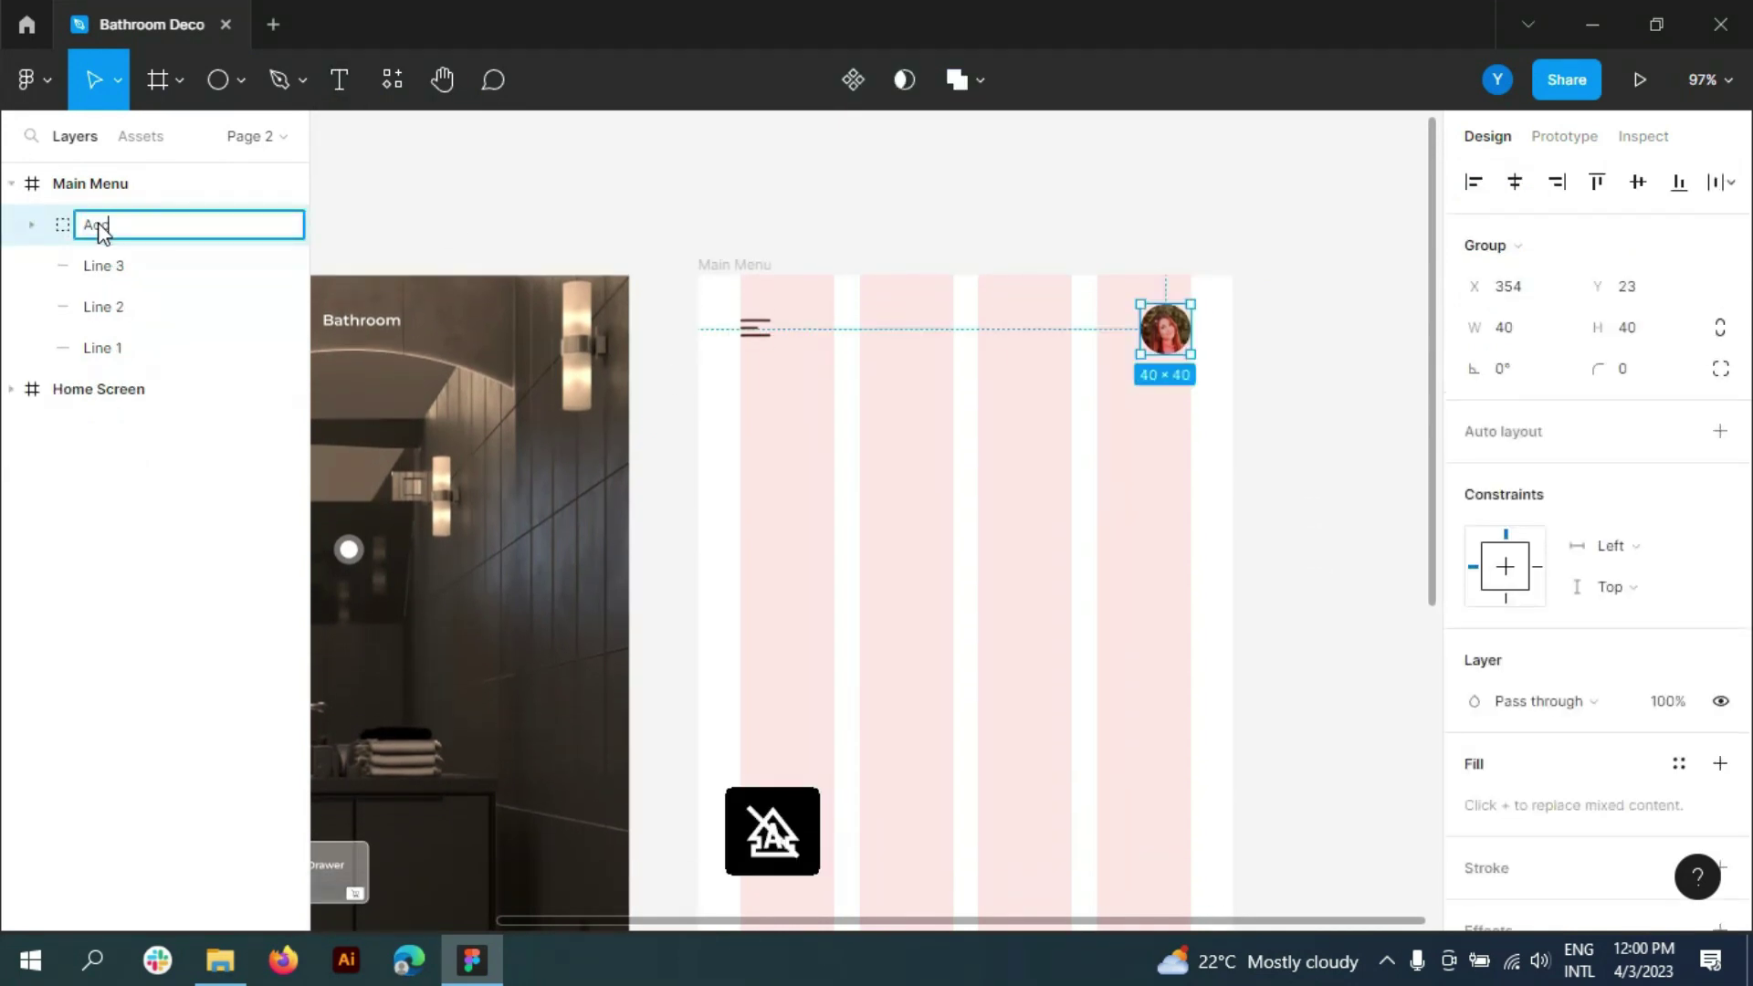
pyautogui.write('ount')
# - Group the three menu lines and name the group 'Menu'
pyautogui.click(105, 265)
pyautogui.keyDown('shift'); pyautogui.click(123, 351); pyautogui.keyUp('shift')
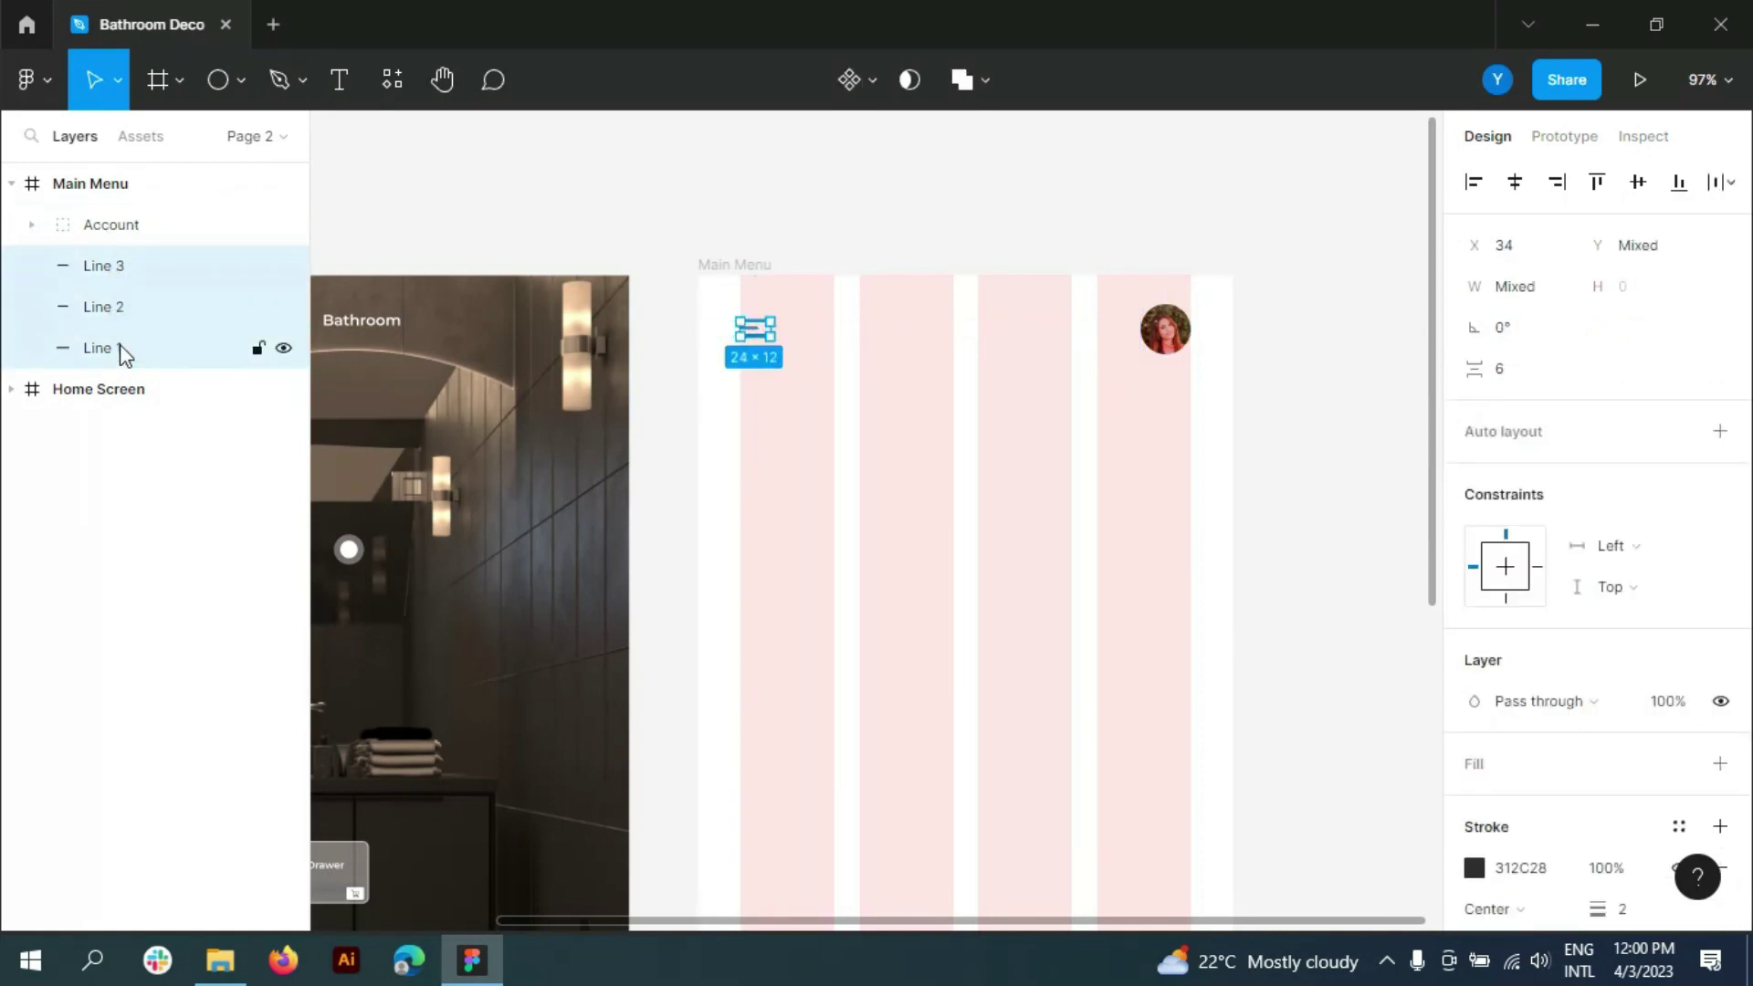
pyautogui.hotkey('ctrl', 'g')
pyautogui.doubleClick(103, 267)
pyautogui.write('Me')
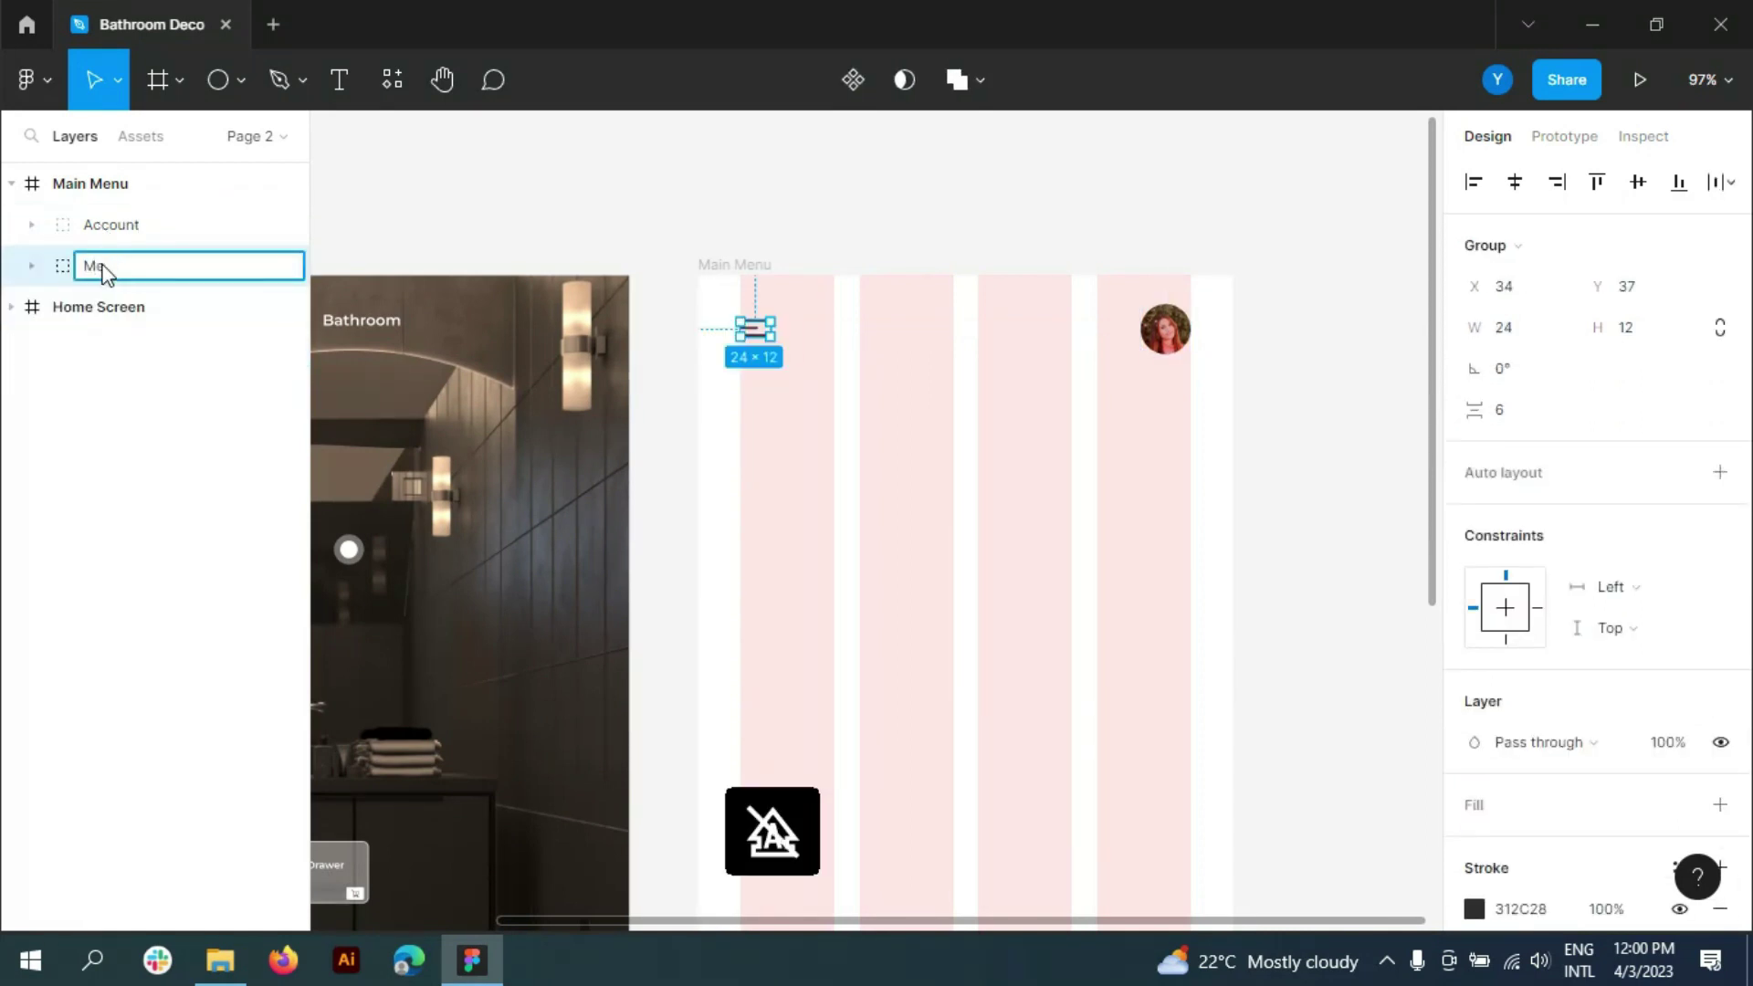
pyautogui.write('nu')
pyautogui.click(666, 203)
pyautogui.click(338, 79)
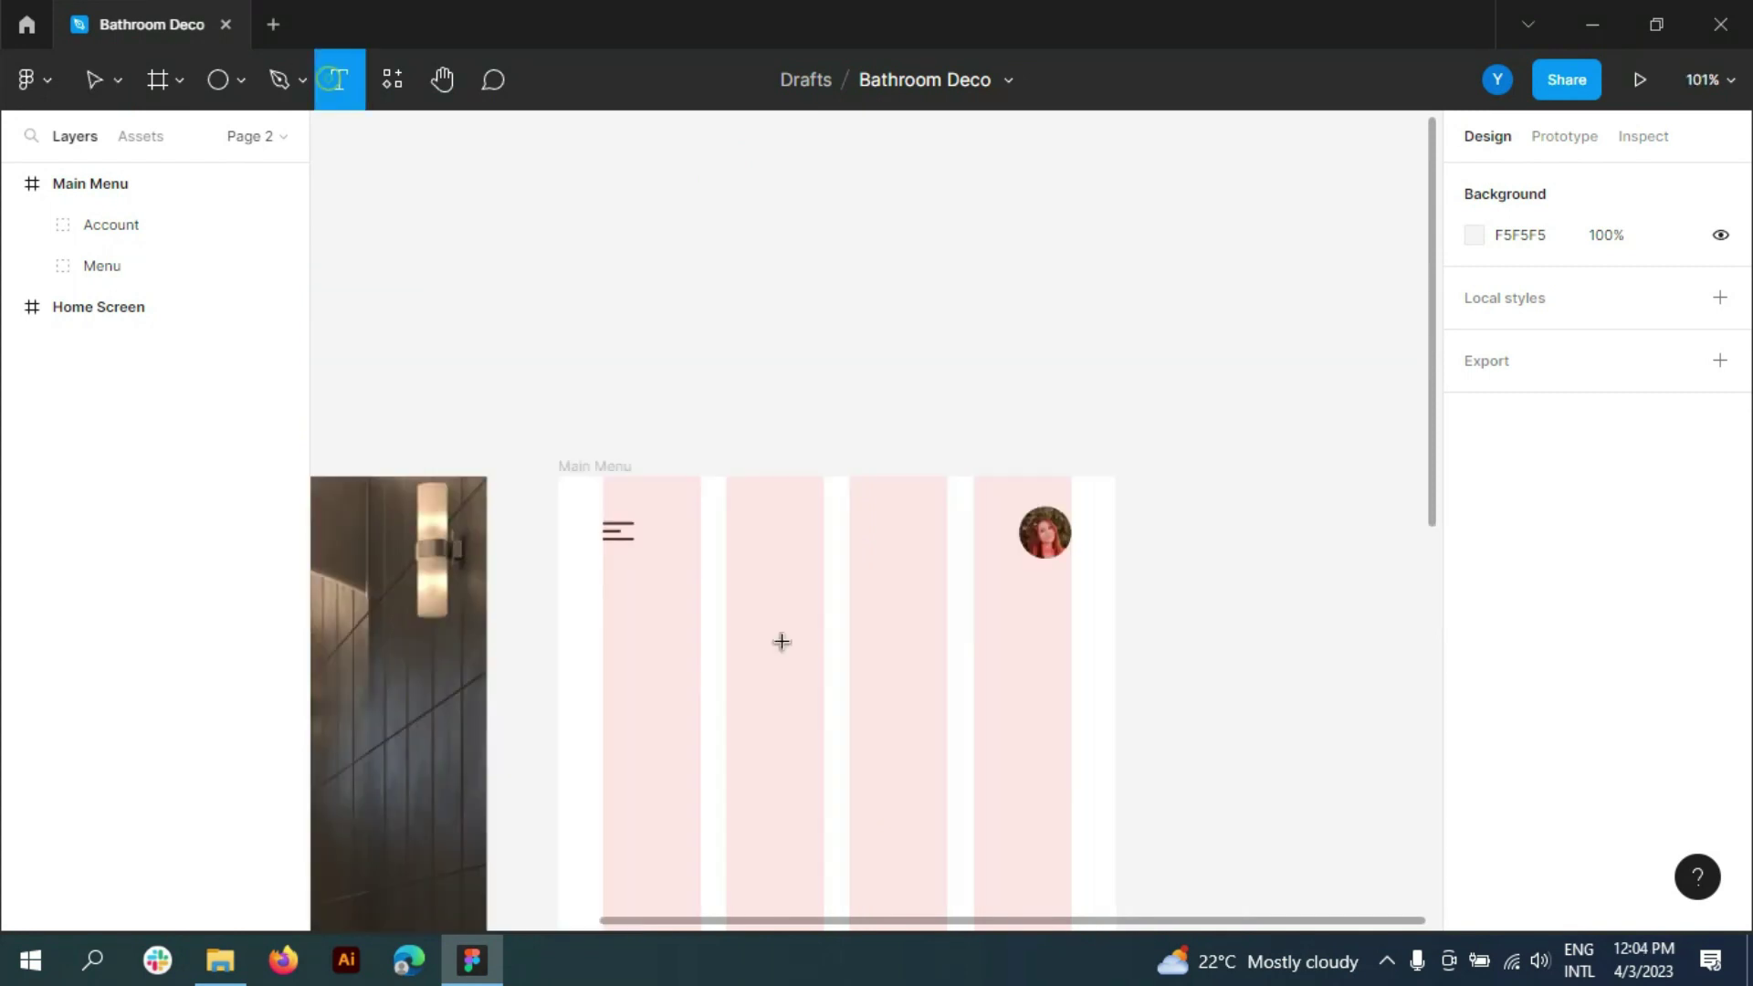
# - Type the two-line headline 'Let's find best bathroom deco' in colour 312C28 below the menu icon
pyautogui.click(617, 608)
pyautogui.write('L')
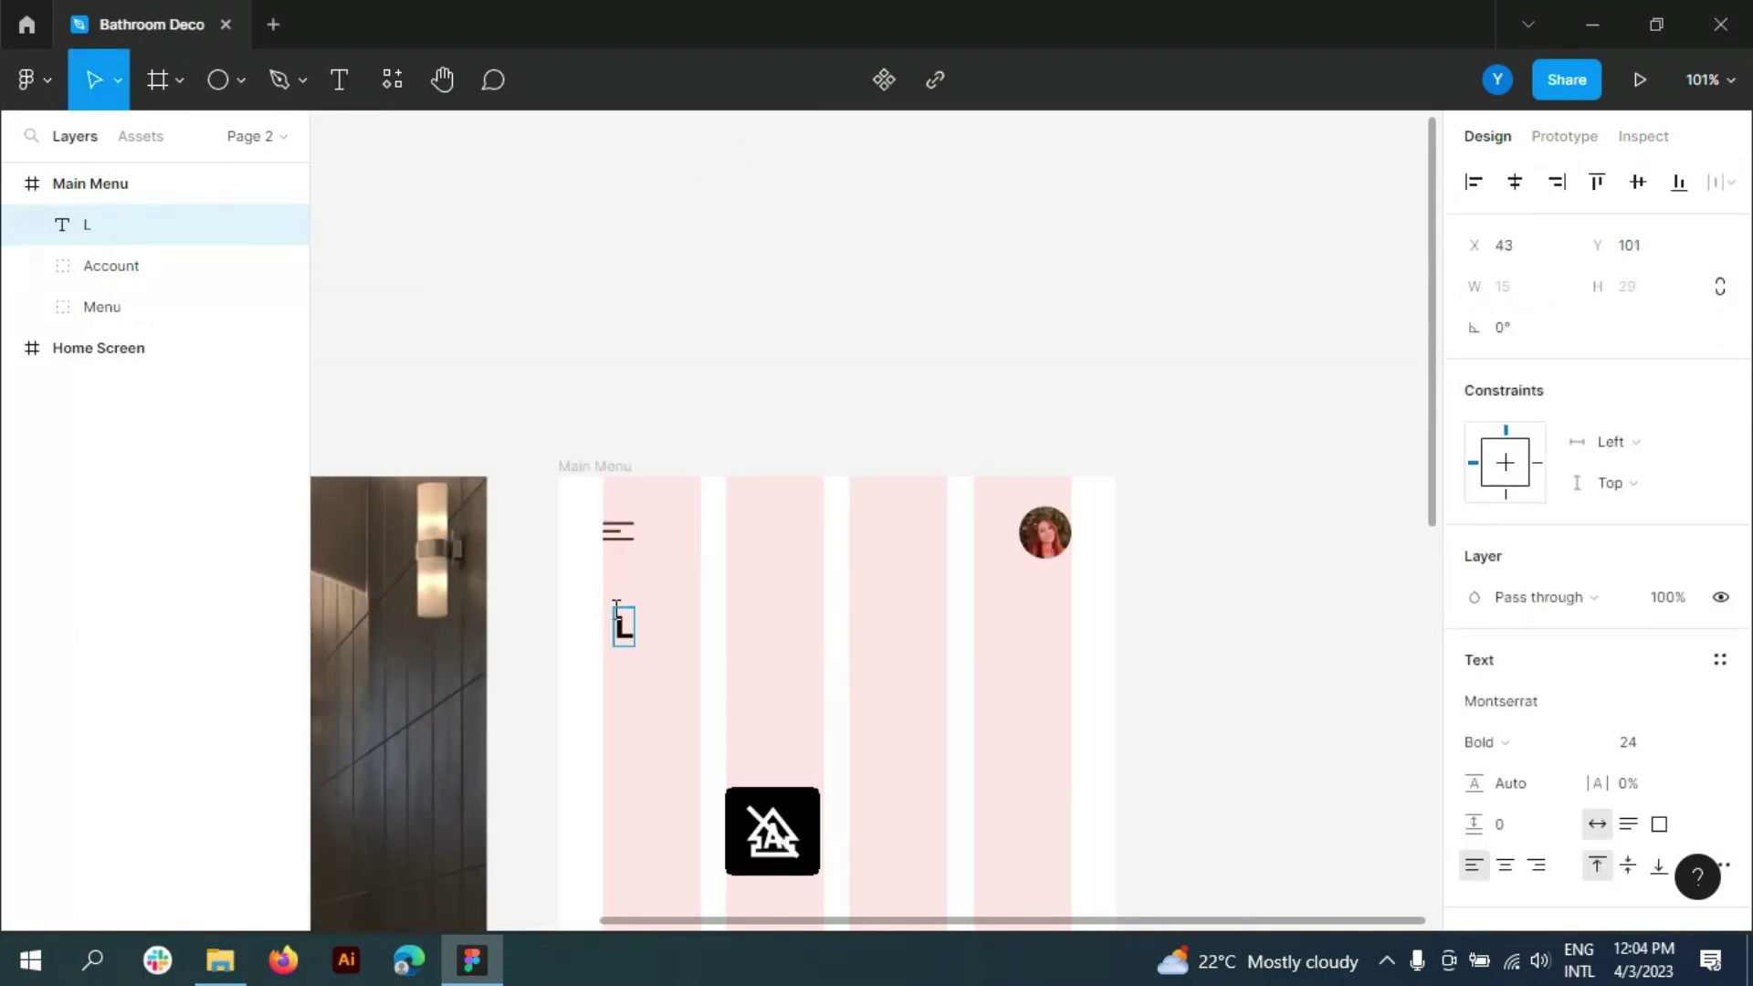
pyautogui.write('et’s find best')
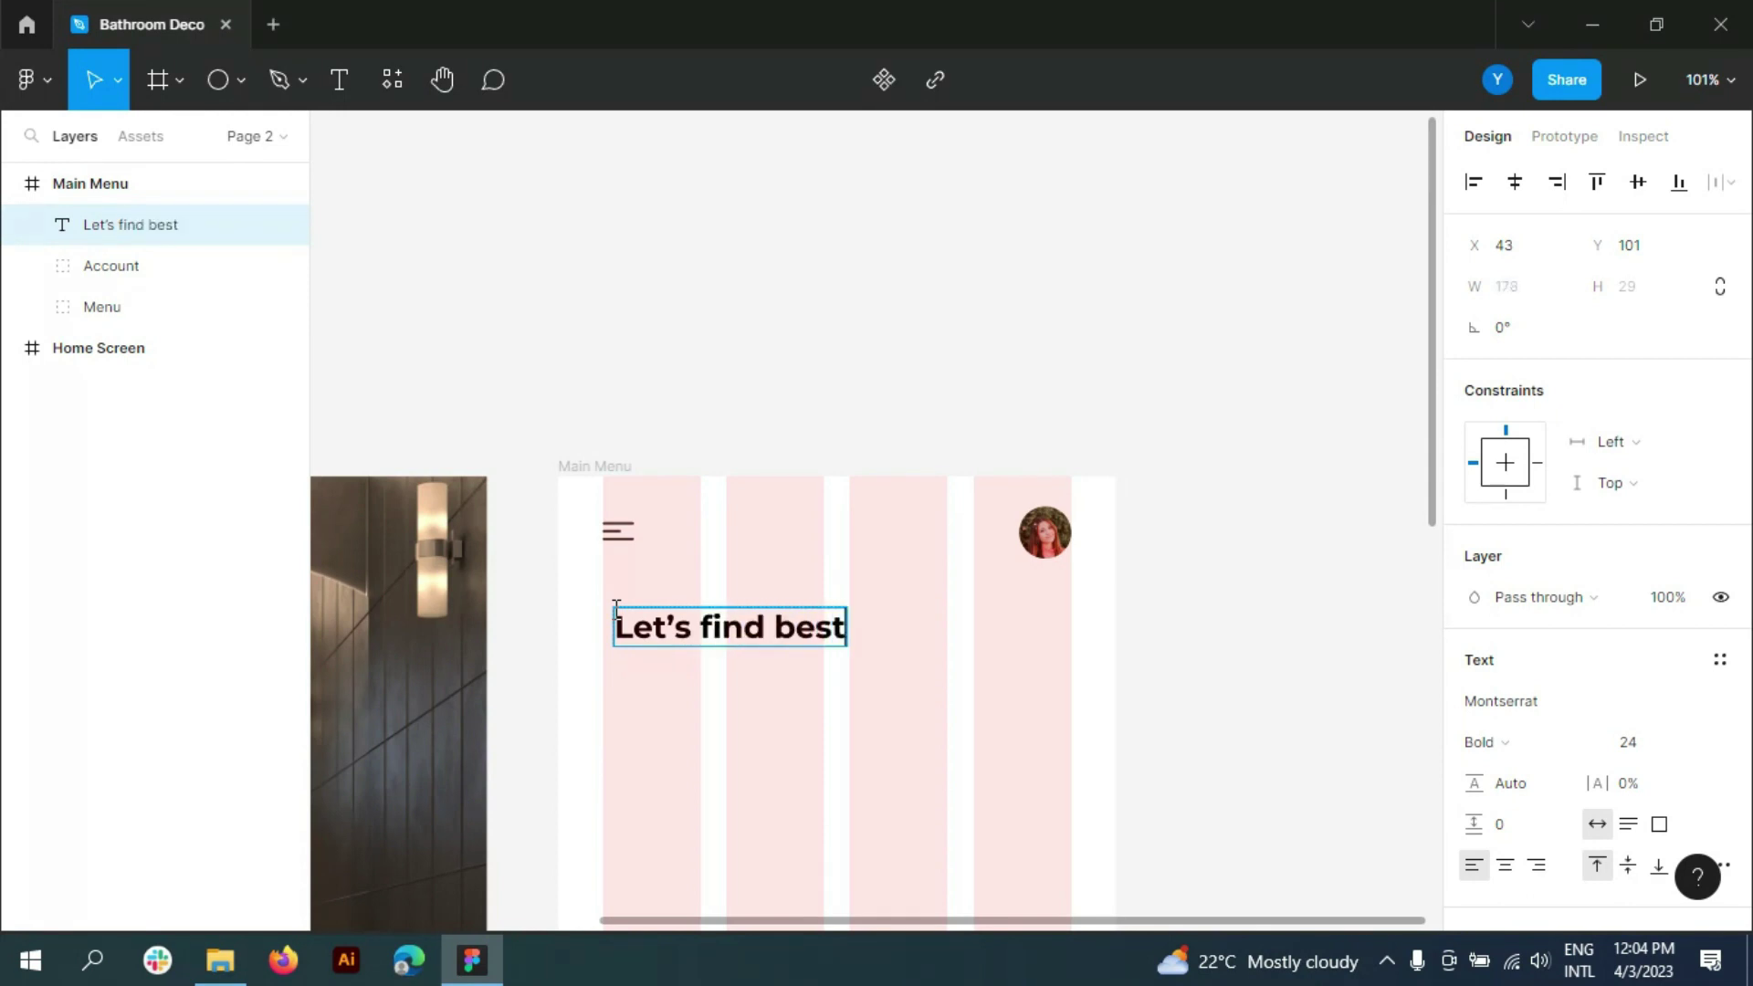
pyautogui.press('Return')
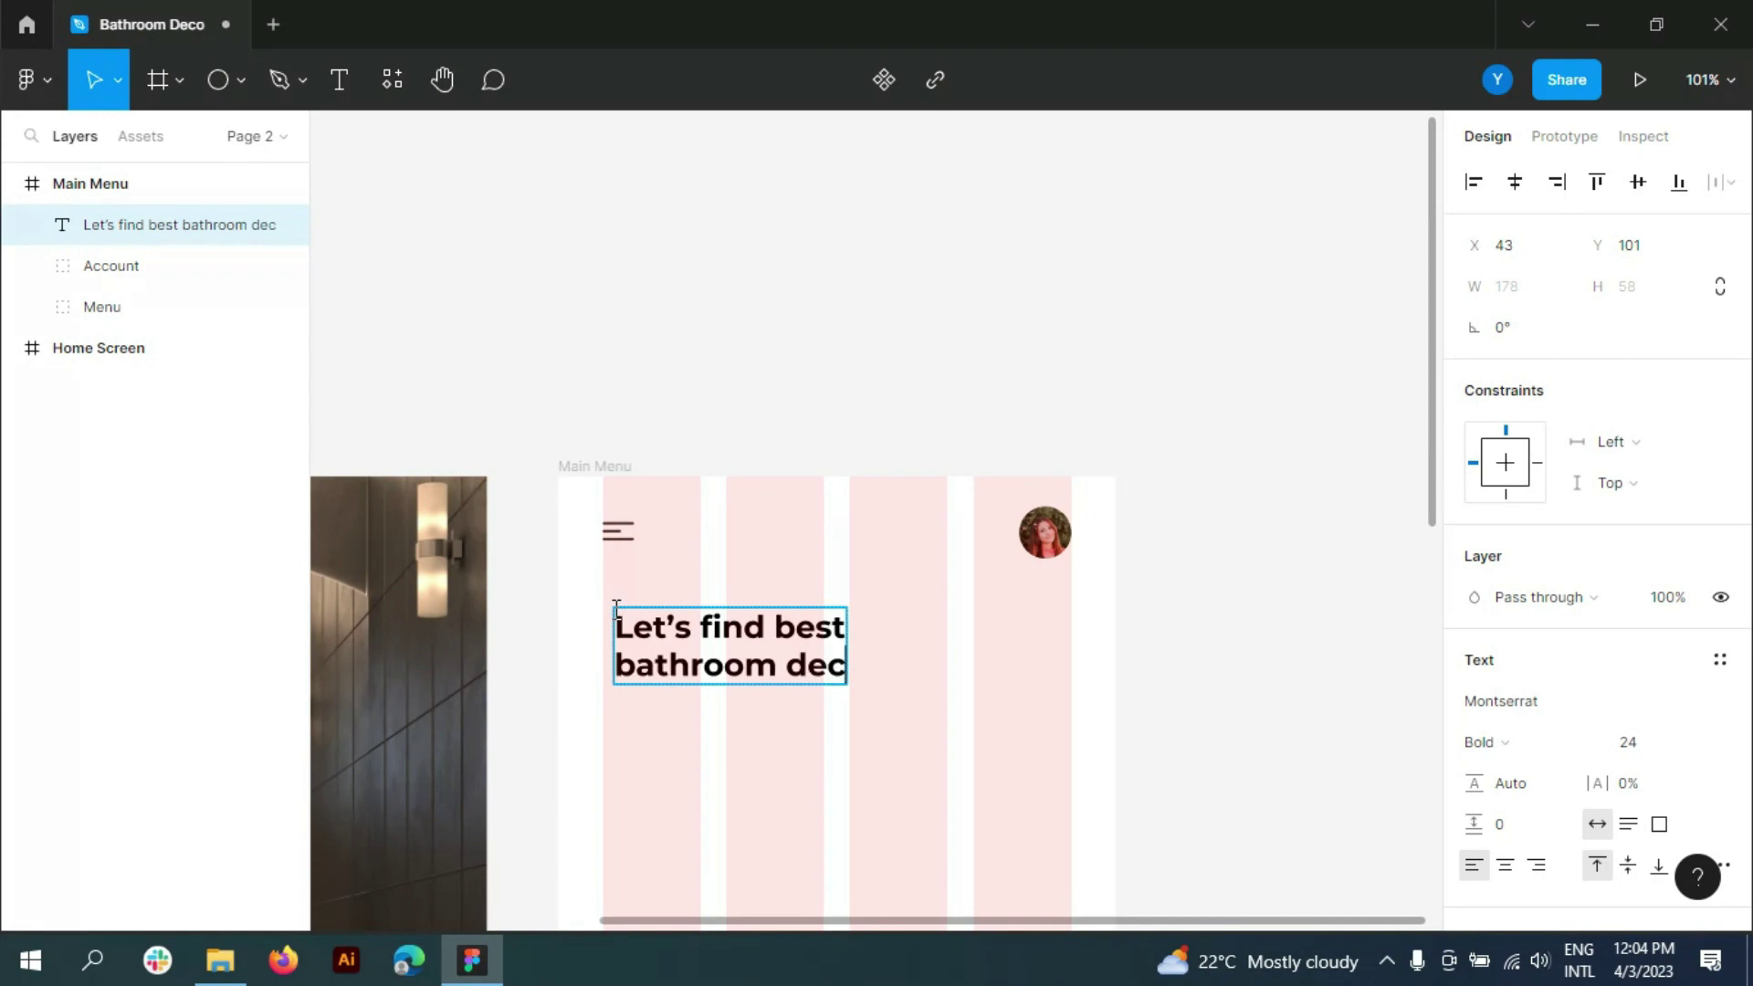
pyautogui.hotkey('ctrl', 'a')
pyautogui.scroll(-3, 1552, 640)
pyautogui.click(1474, 722)
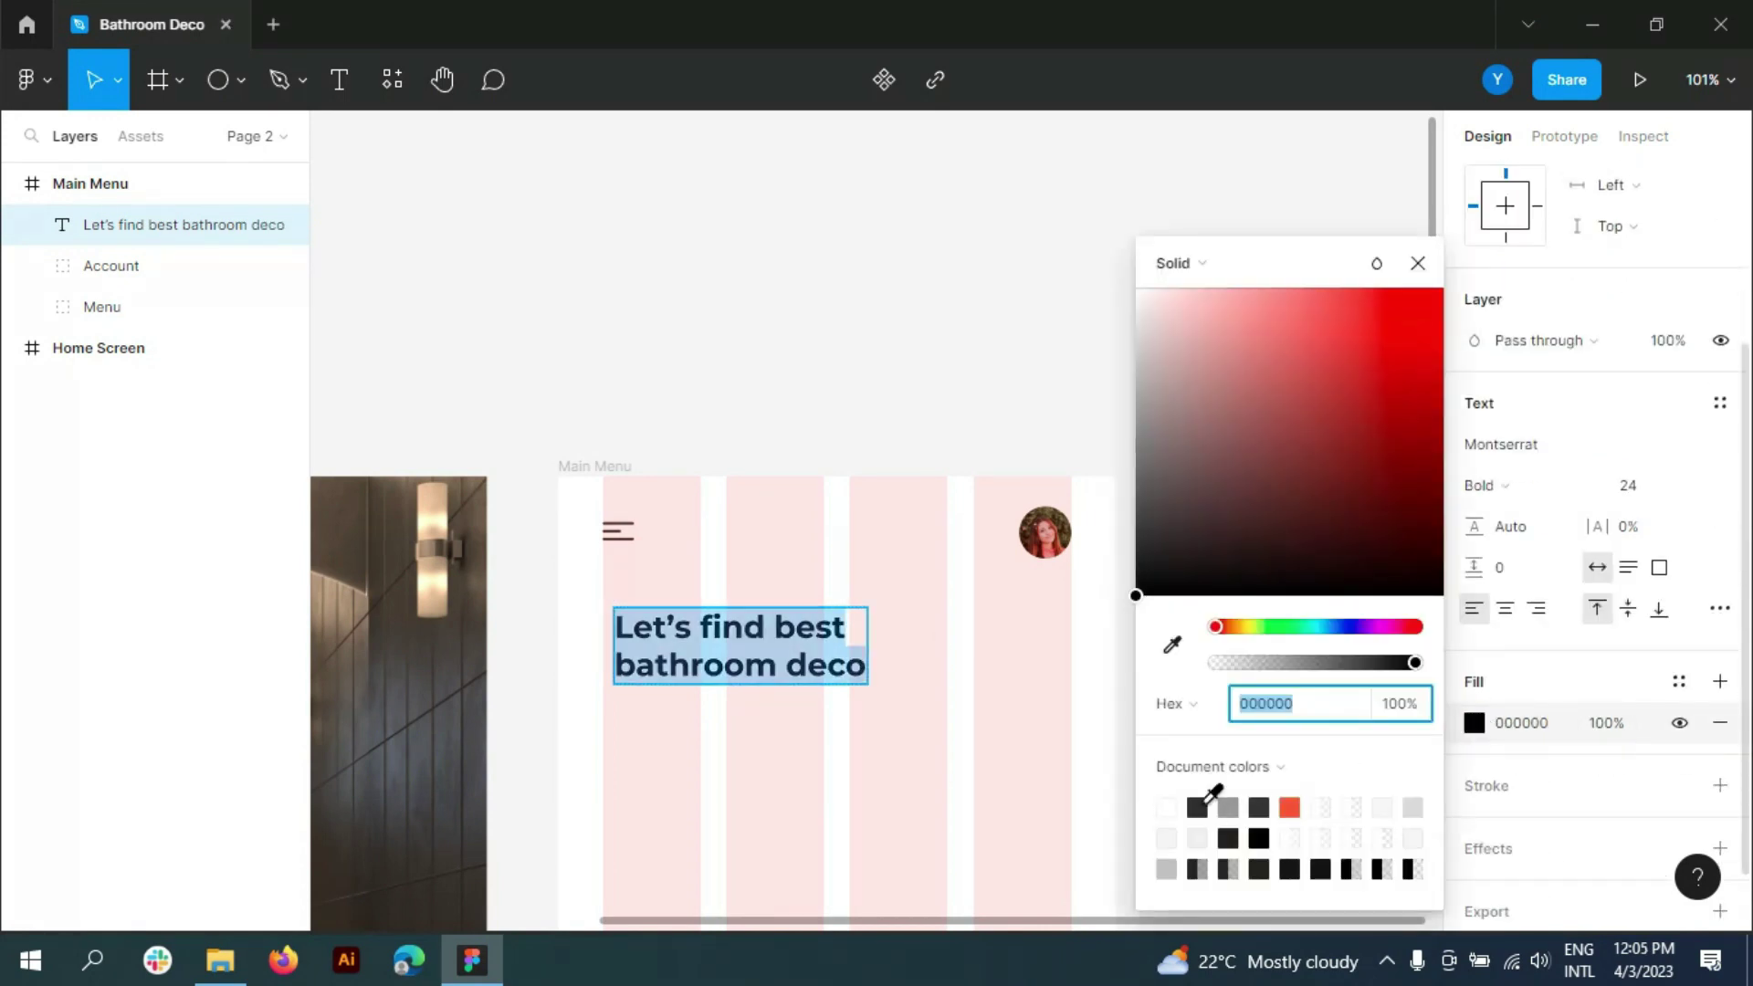
pyautogui.press('Escape')
# - Make the headline SemiBold and align it with the menu icon's left edge
pyautogui.click(1634, 485)
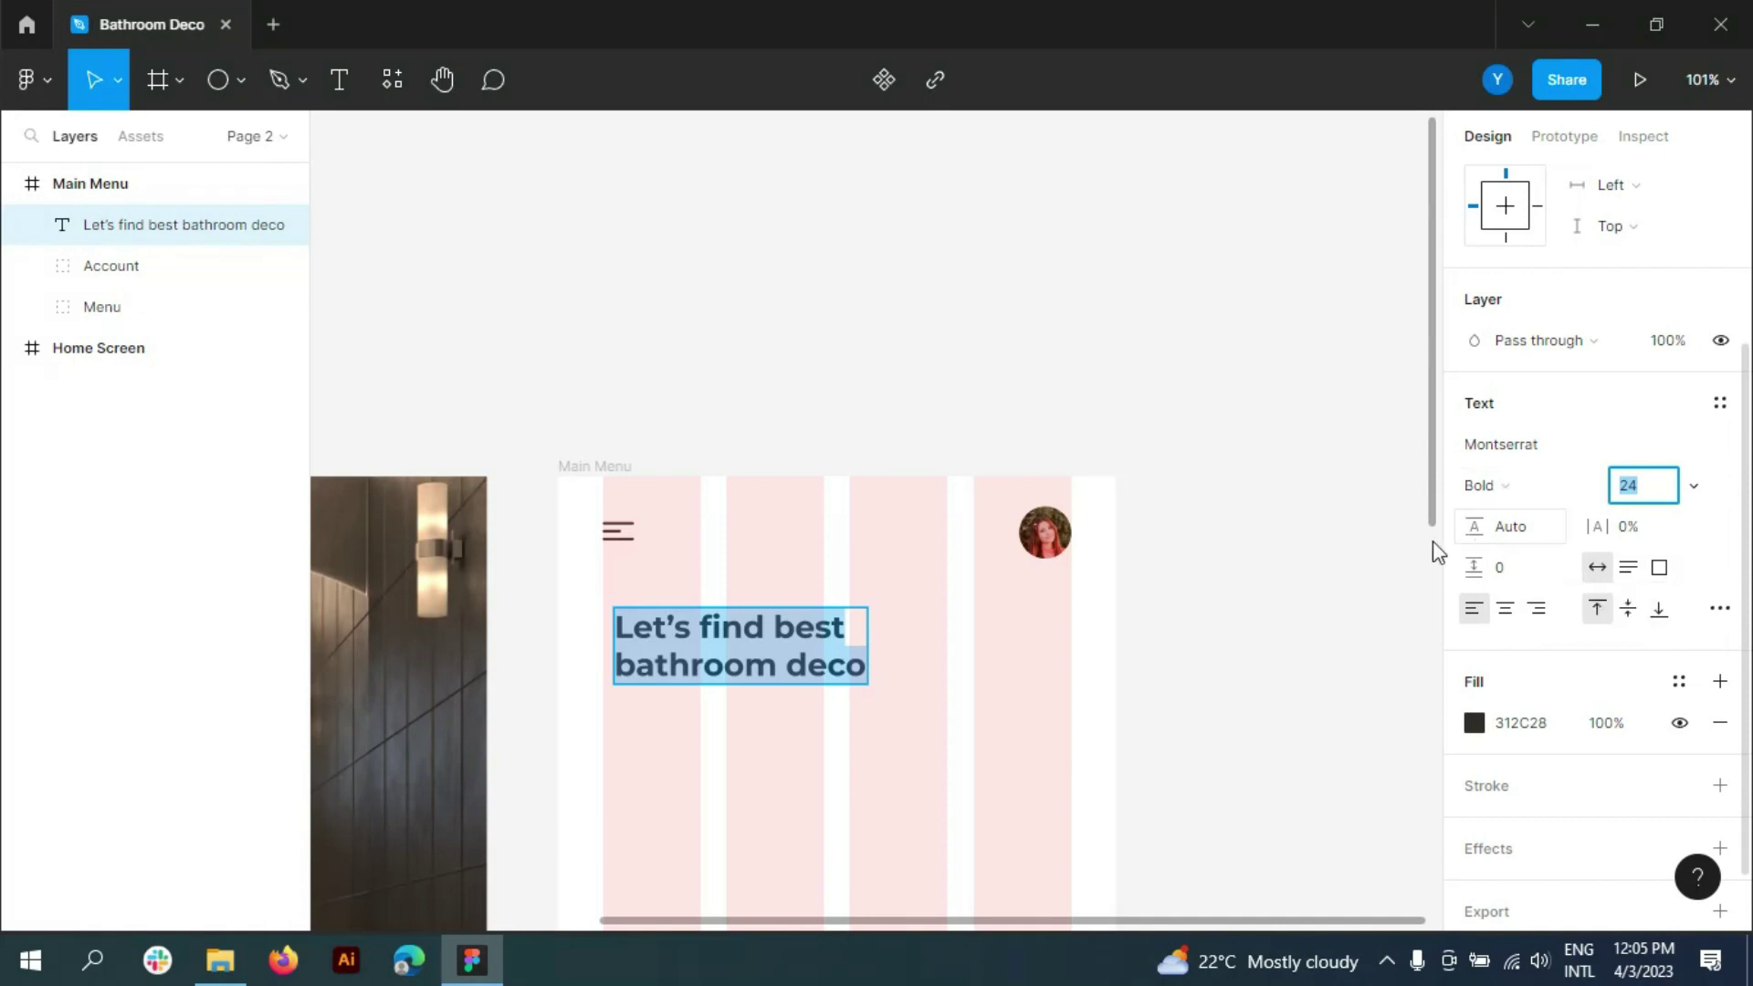
pyautogui.press('Escape')
pyautogui.moveTo(716, 619); pyautogui.dragTo(686, 630)
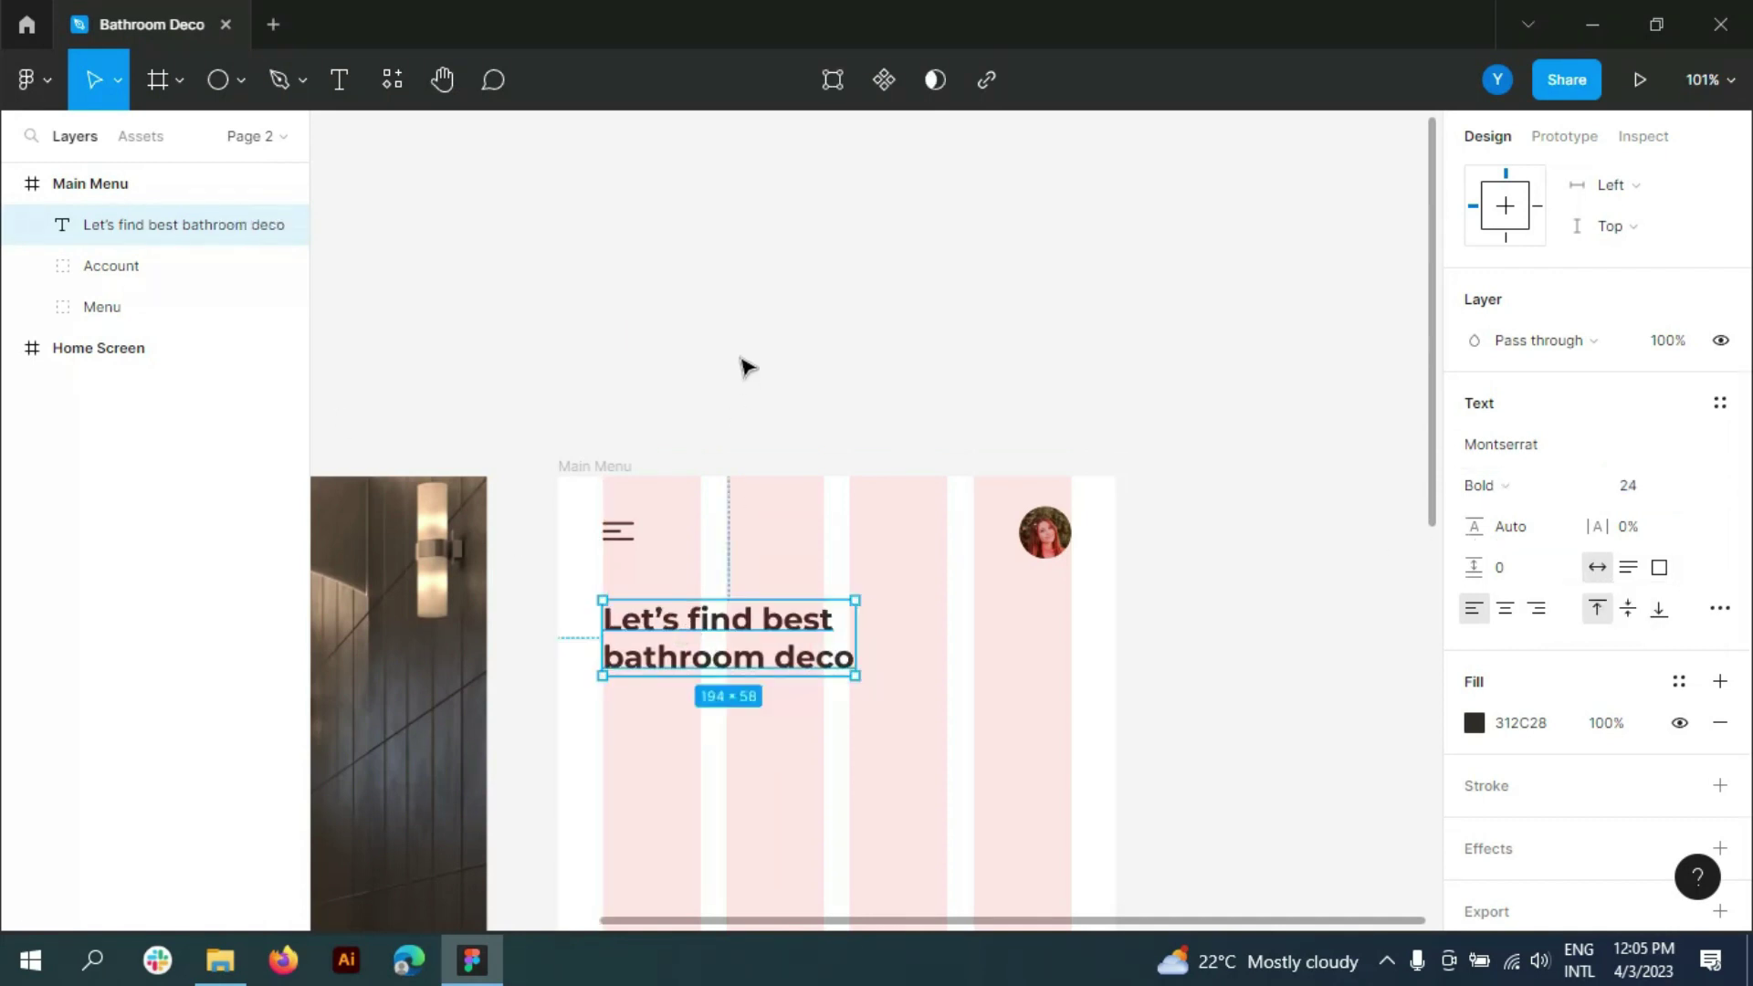
pyautogui.scroll(-3, 778, 435)
pyautogui.scroll(-3, 1624, 689)
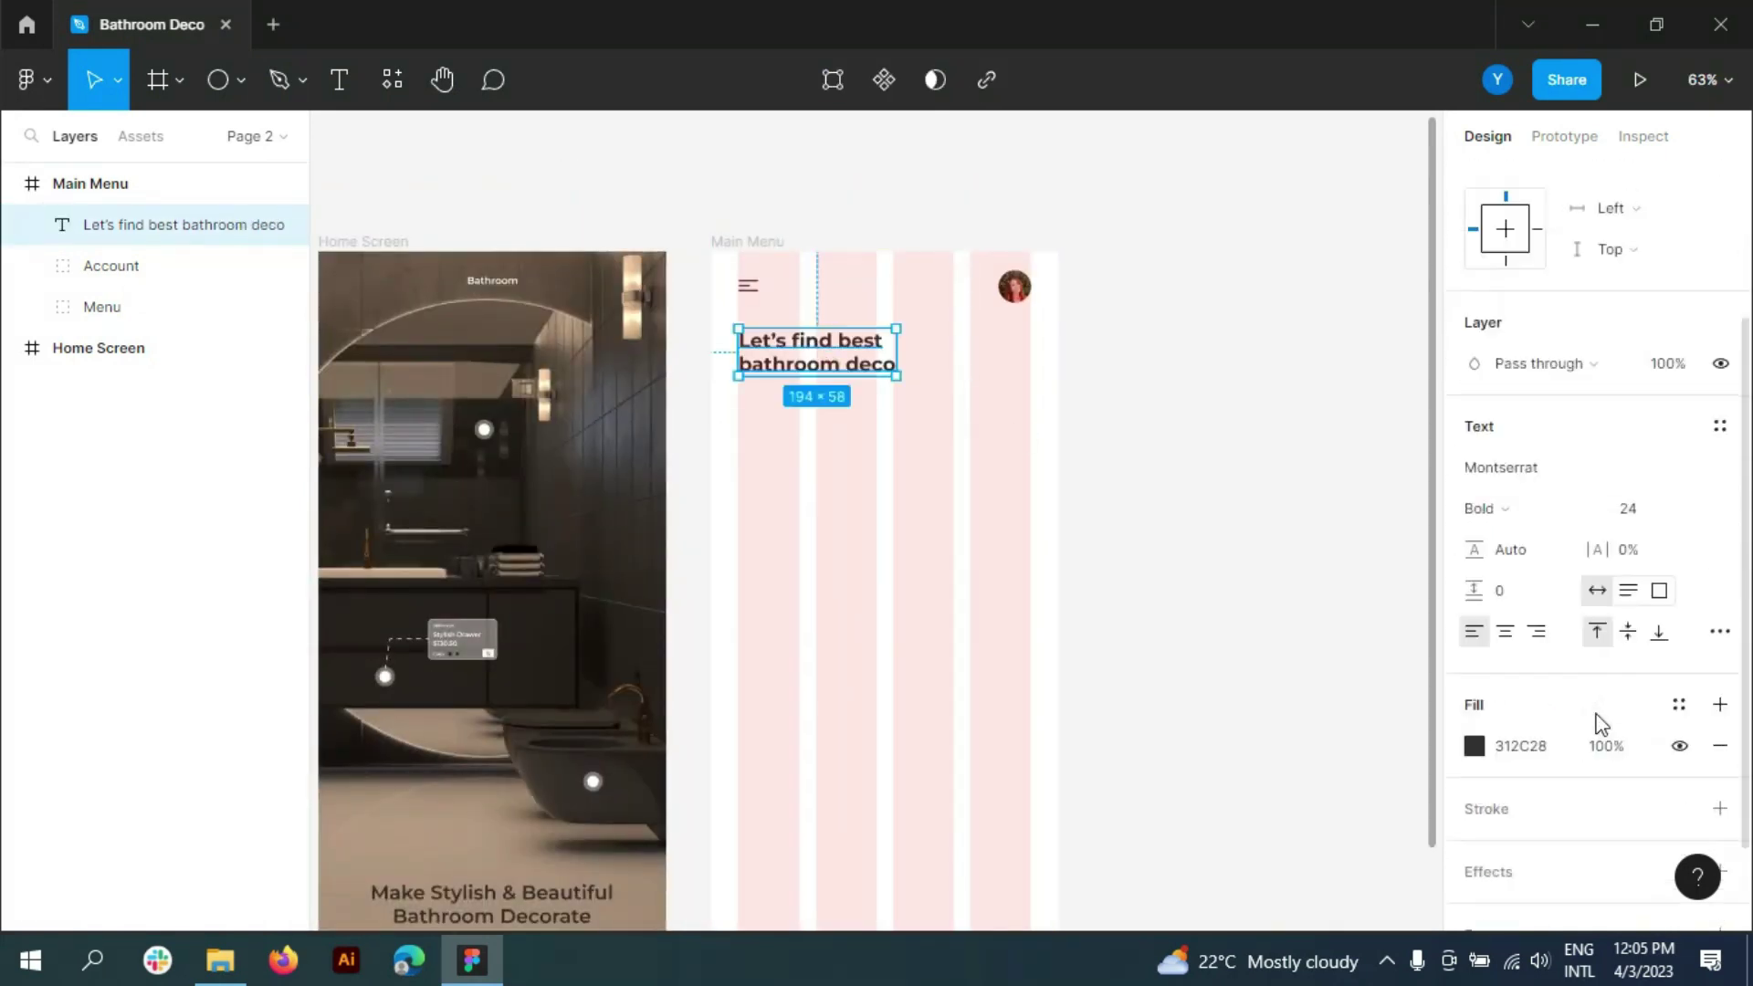
pyautogui.click(1579, 485)
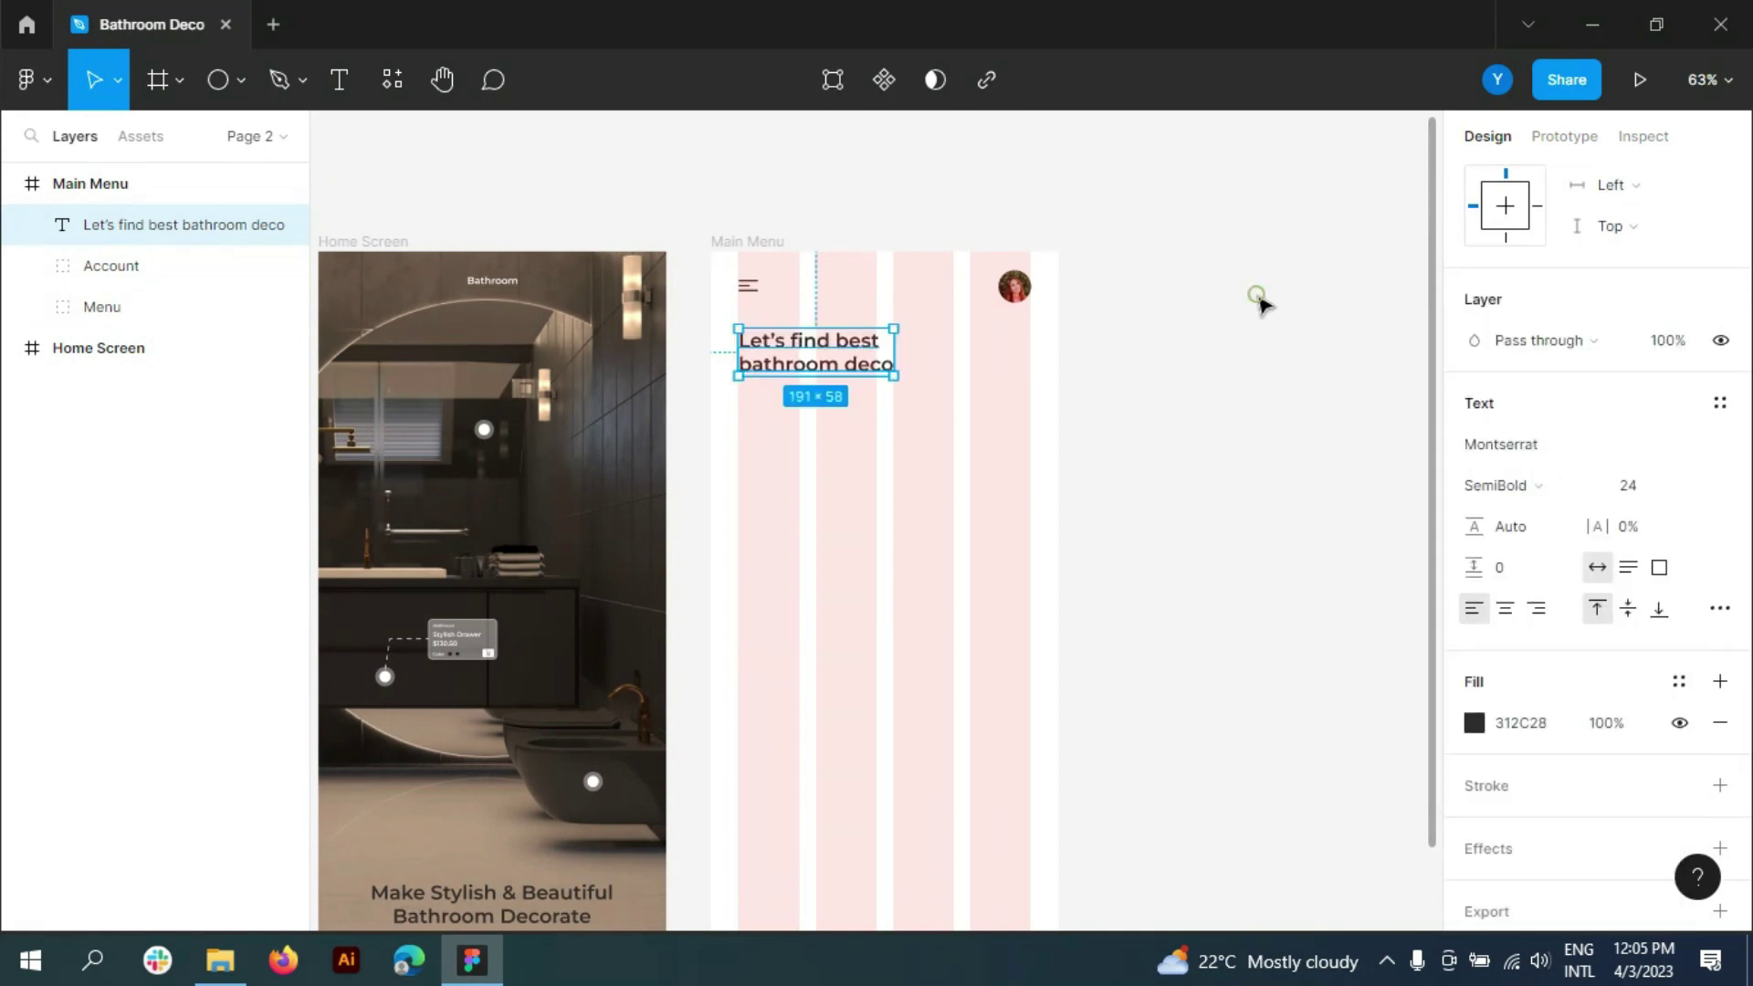
pyautogui.click(1273, 274)
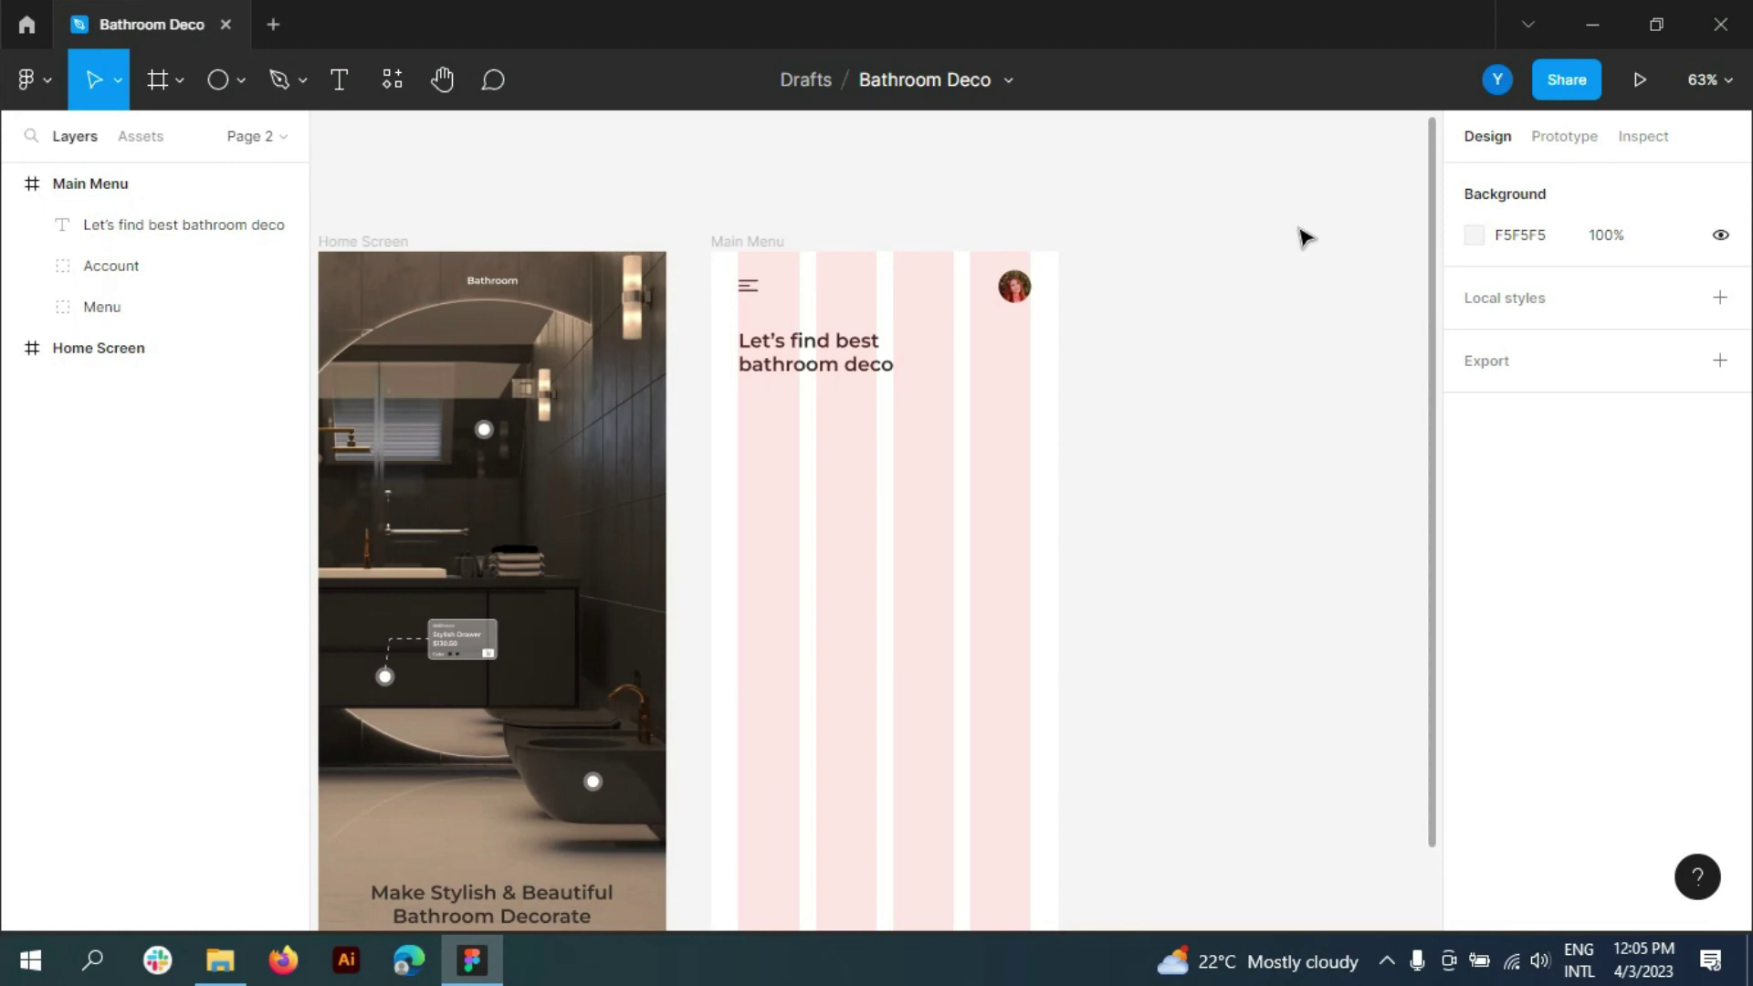
pyautogui.scroll(3, 877, 347)
# - Hide the Main Menu frame's layout grid
pyautogui.click(1050, 411)
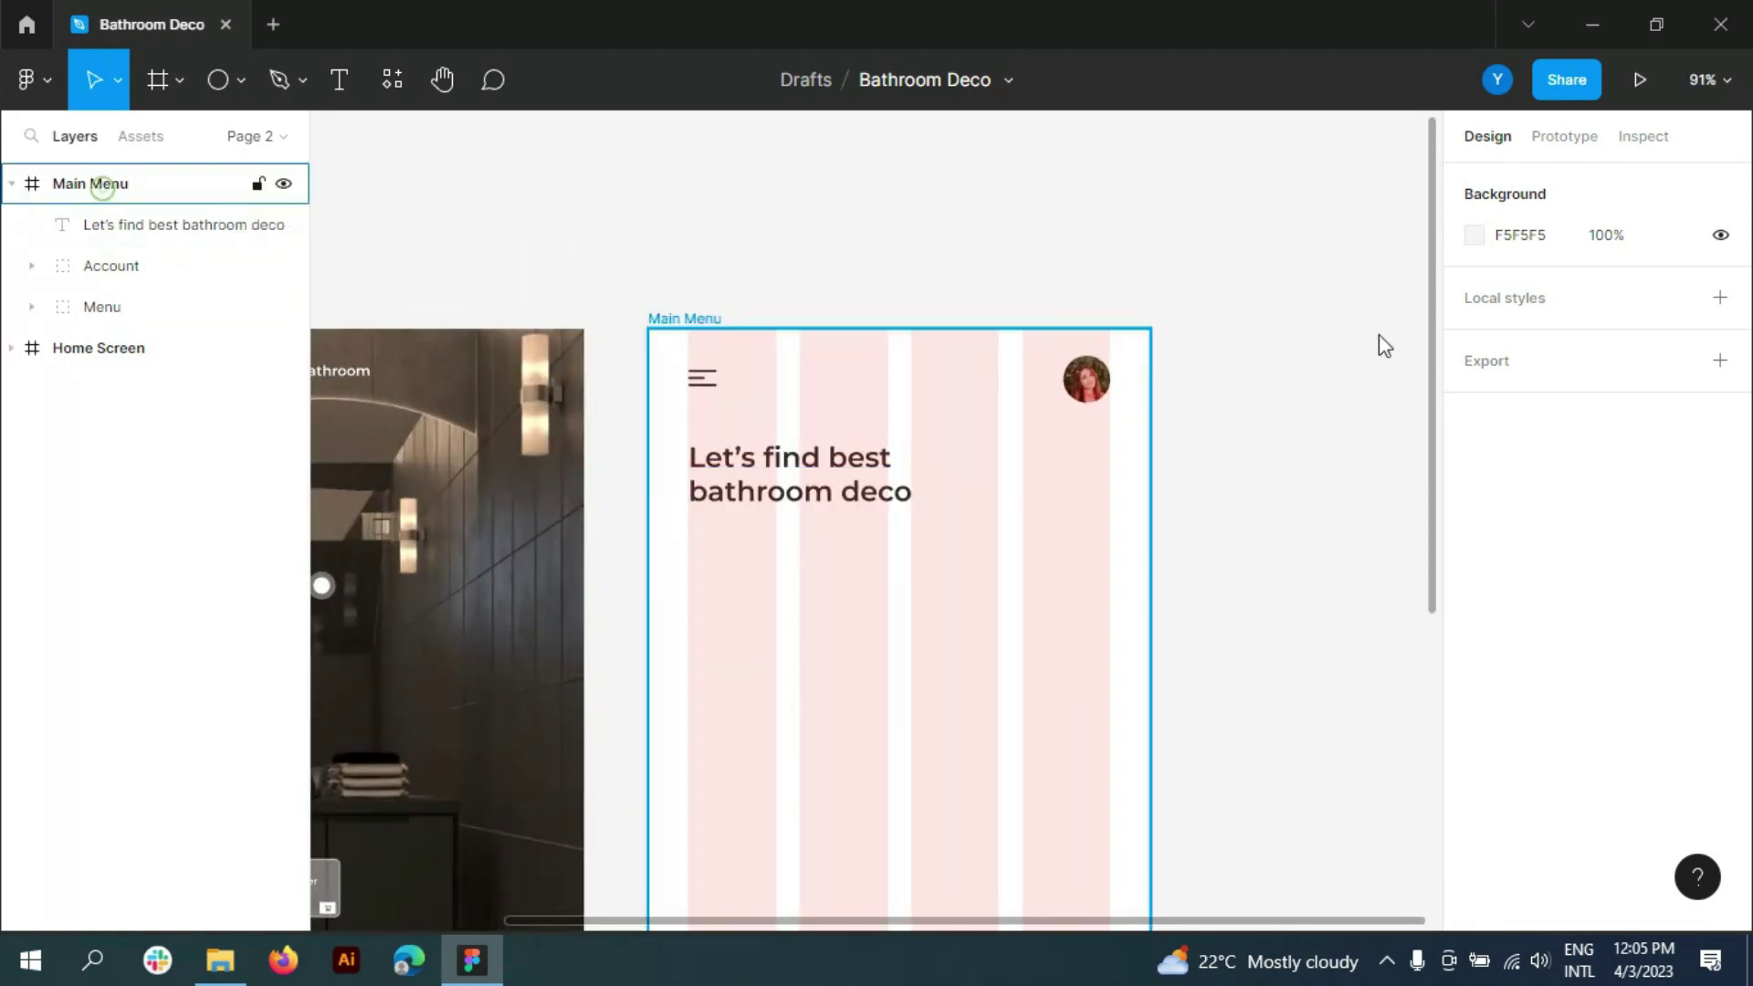
pyautogui.click(1679, 618)
pyautogui.scroll(5, 1177, 375)
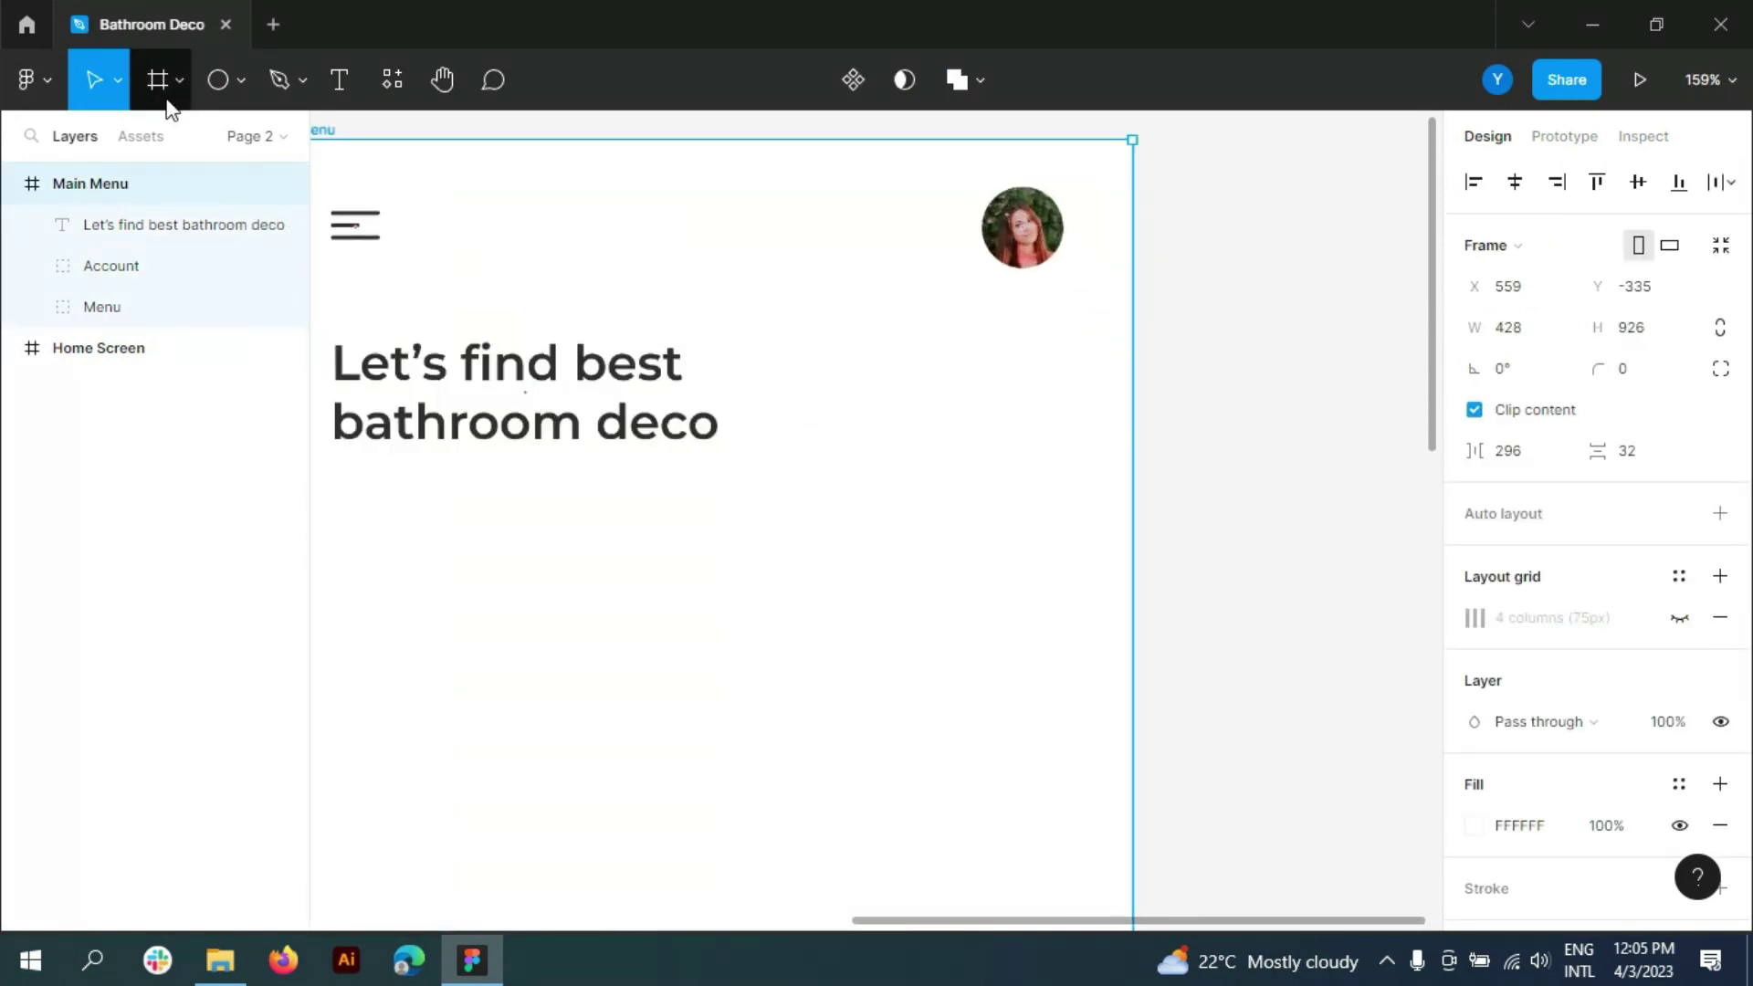
# - Draw a 35-high rectangle right of the headline with radius 17.5 and white FFFFFF fill
pyautogui.click(219, 80)
pyautogui.press('r')
pyautogui.moveTo(834, 347); pyautogui.dragTo(1064, 438)
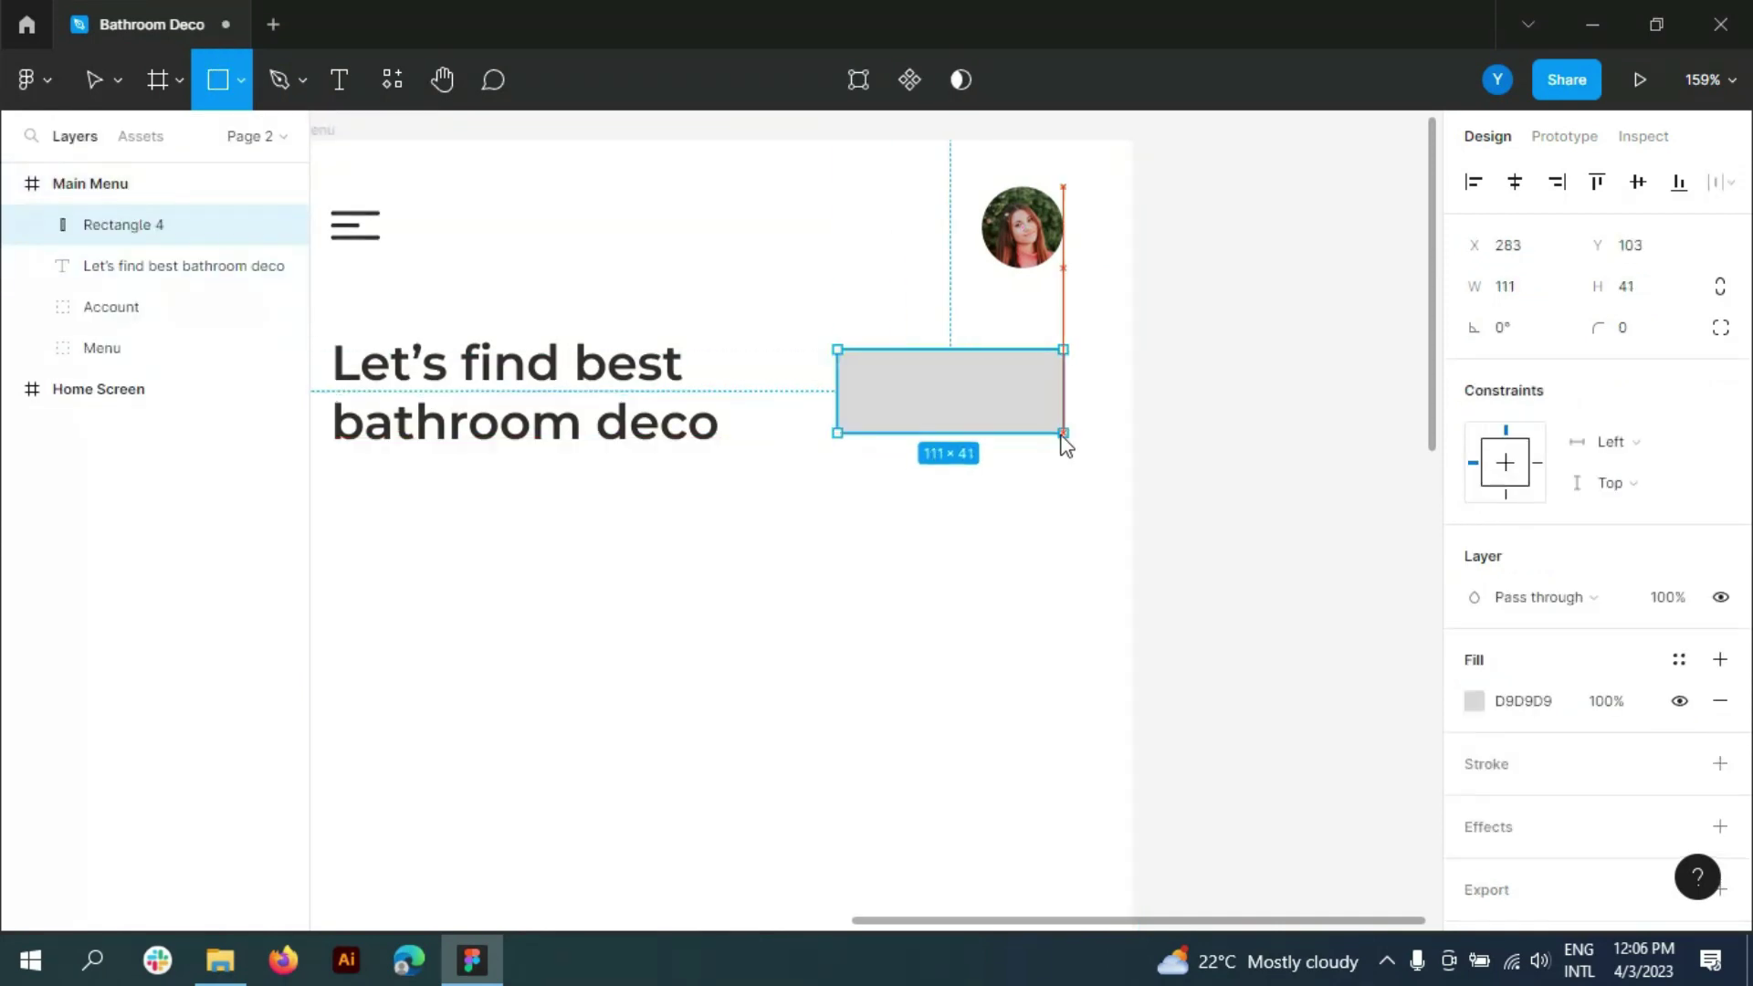
pyautogui.scroll(2, 1017, 387)
pyautogui.scroll(2, 916, 474)
pyautogui.moveTo(916, 475); pyautogui.dragTo(916, 452)
pyautogui.moveTo(667, 376)
pyautogui.mouseDown()
pyautogui.moveTo(611, 386)
pyautogui.moveTo(708, 364)
pyautogui.mouseUp()
pyautogui.click(1519, 712)
pyautogui.write('FFFFFF')
pyautogui.press('Return')
# - Give the pill a drop shadow (10% opacity, blur 7, Y 2) and drag in the Search icon
pyautogui.click(1720, 826)
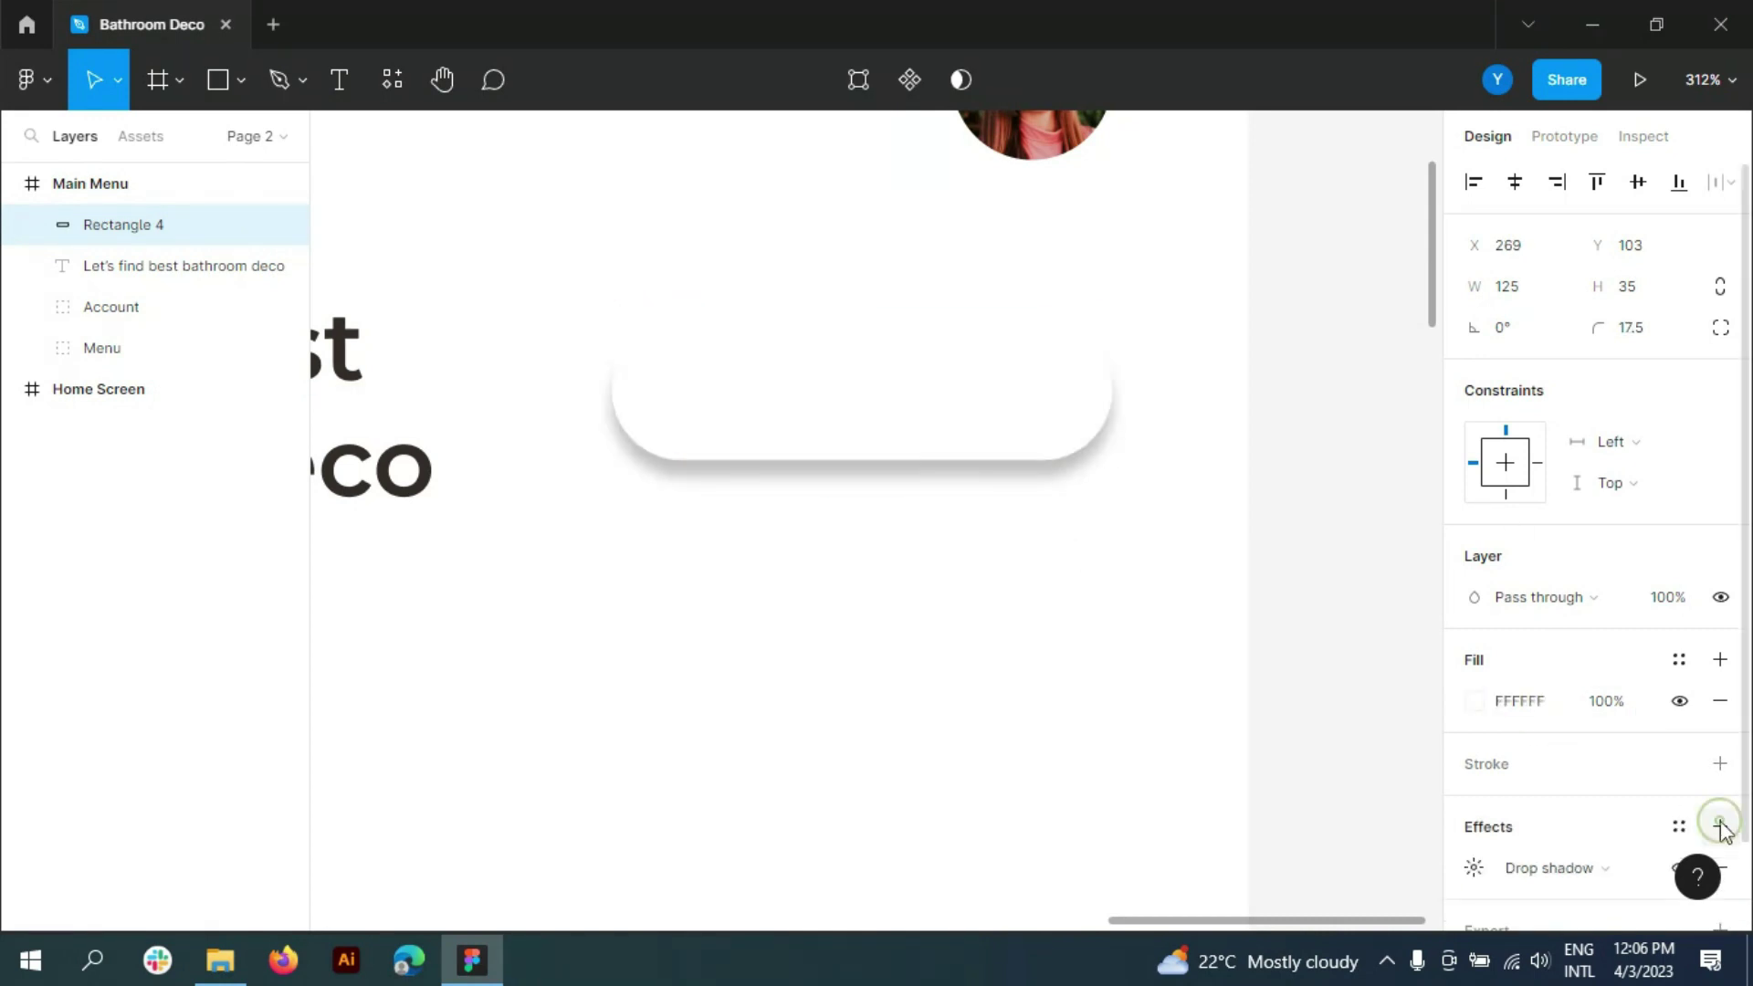
pyautogui.click(1473, 868)
pyautogui.write('10')
pyautogui.press('Return')
pyautogui.click(1368, 798)
pyautogui.write('6')
pyautogui.press('Return')
pyautogui.write('7')
pyautogui.press('Return')
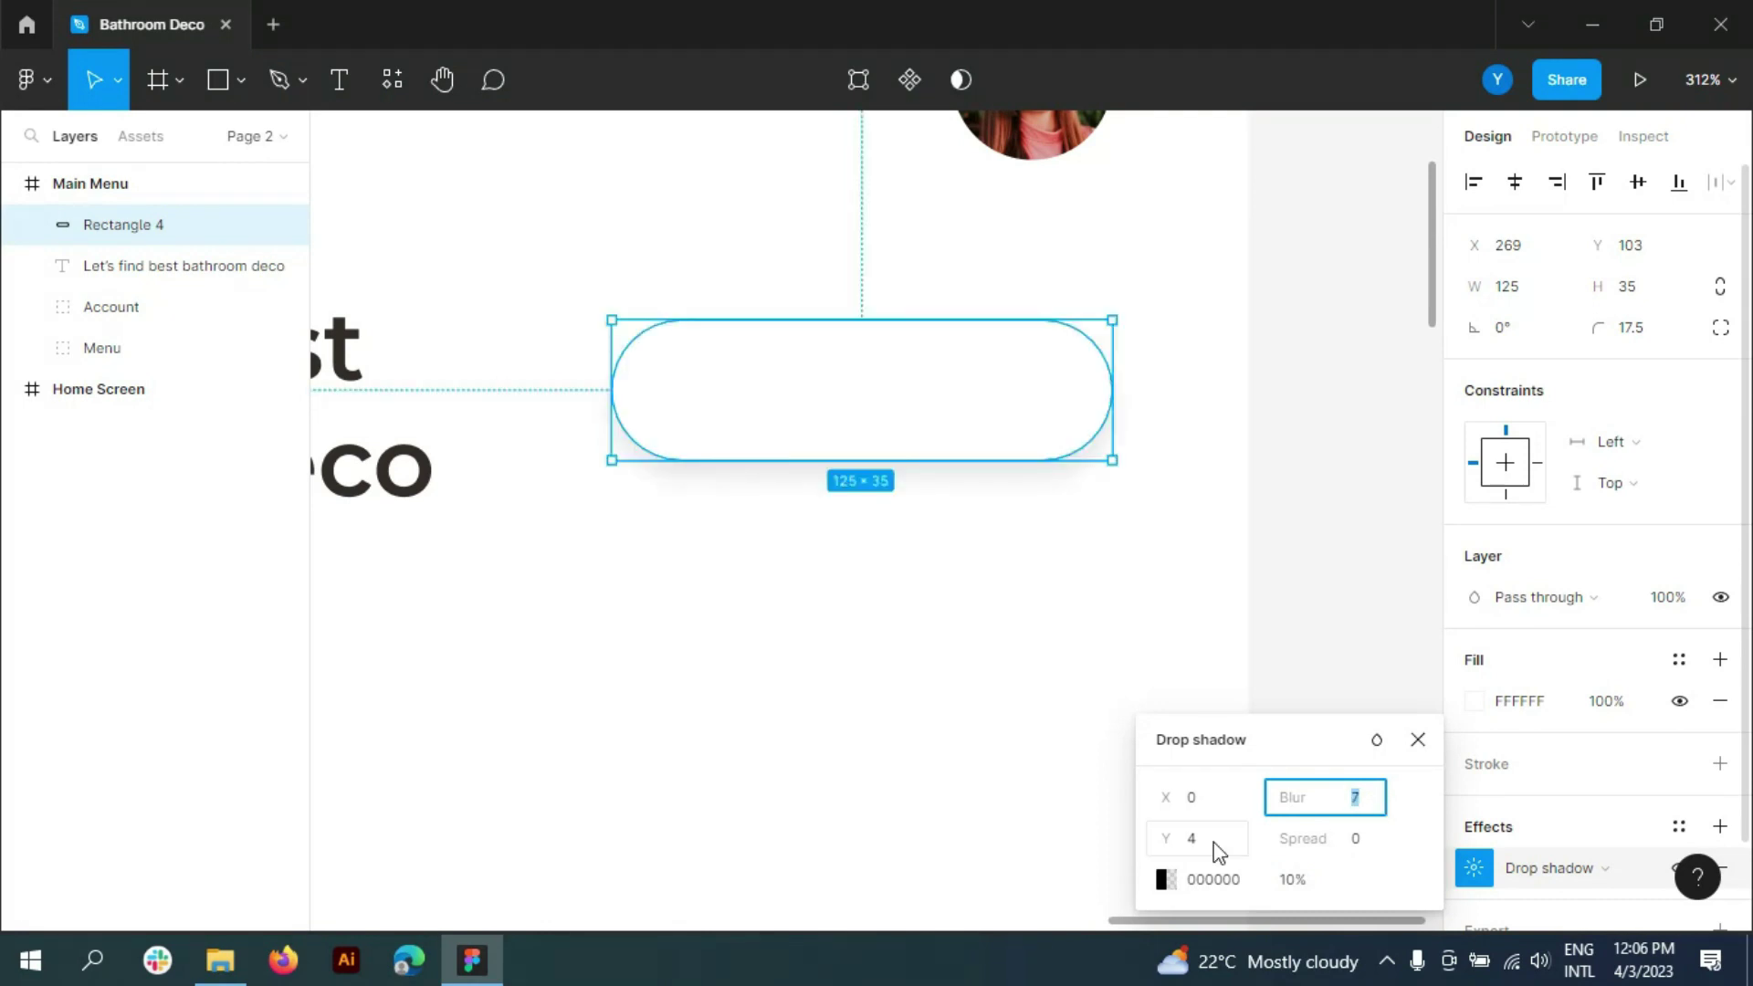
pyautogui.click(1207, 845)
pyautogui.write('2')
pyautogui.press('Return')
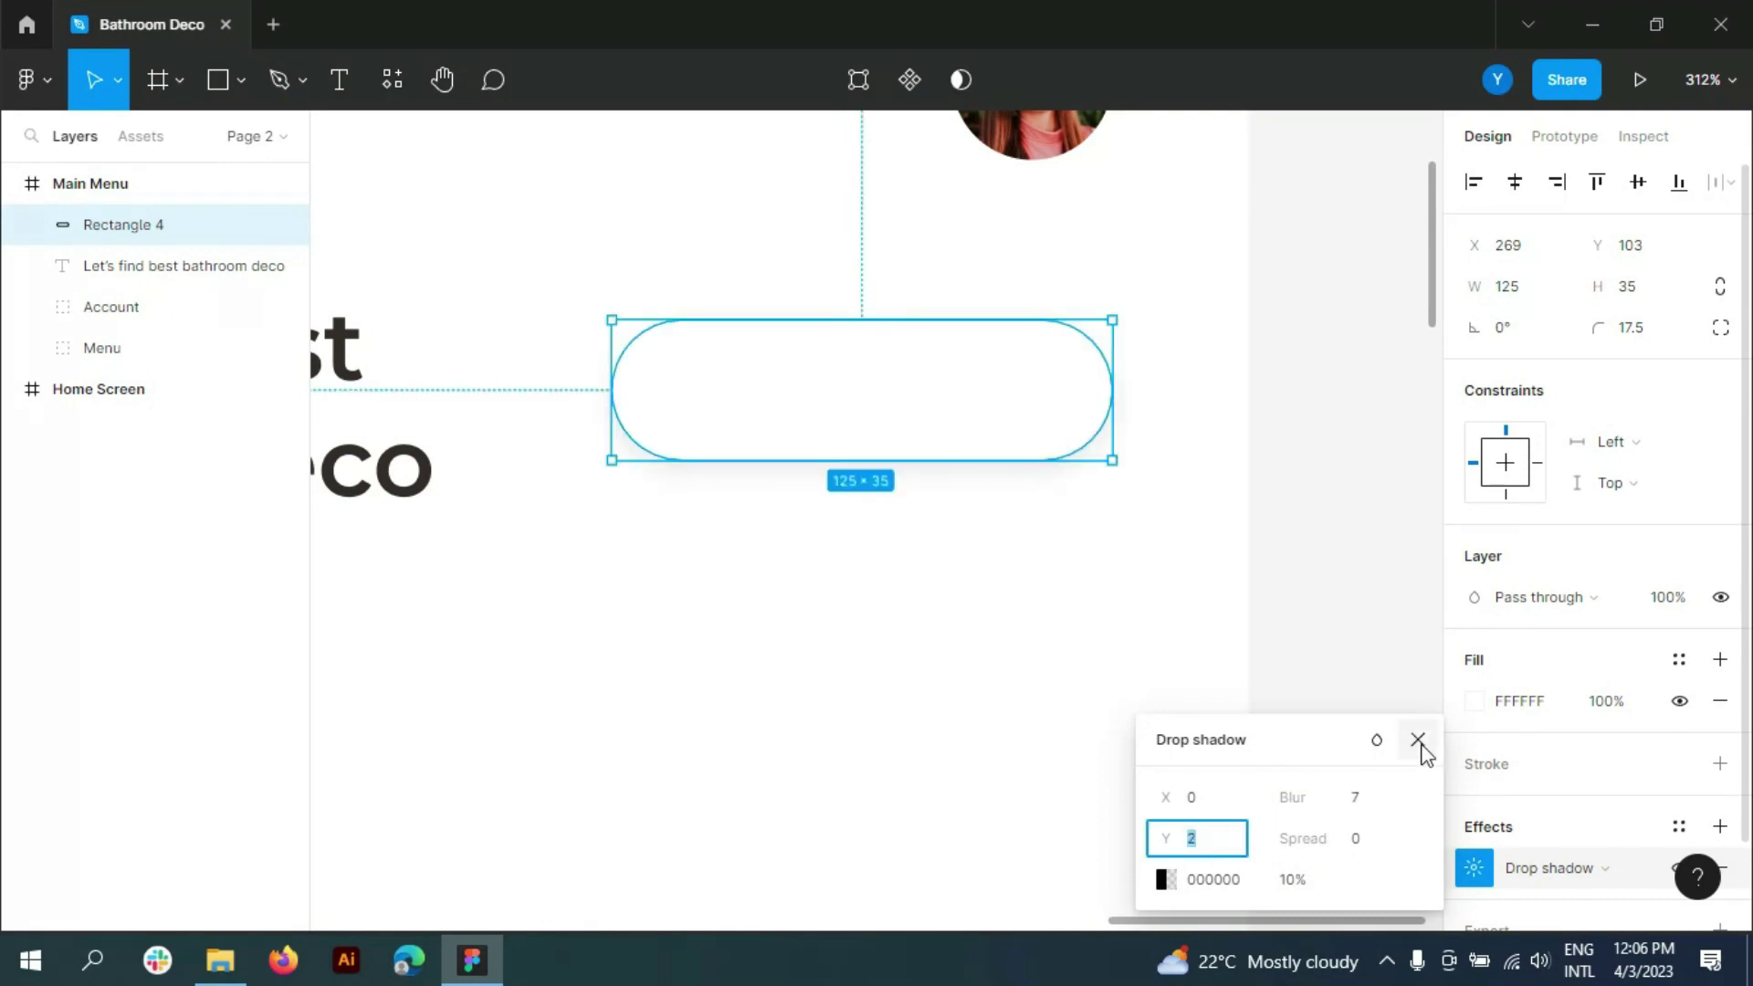
pyautogui.click(1418, 742)
pyautogui.click(220, 960)
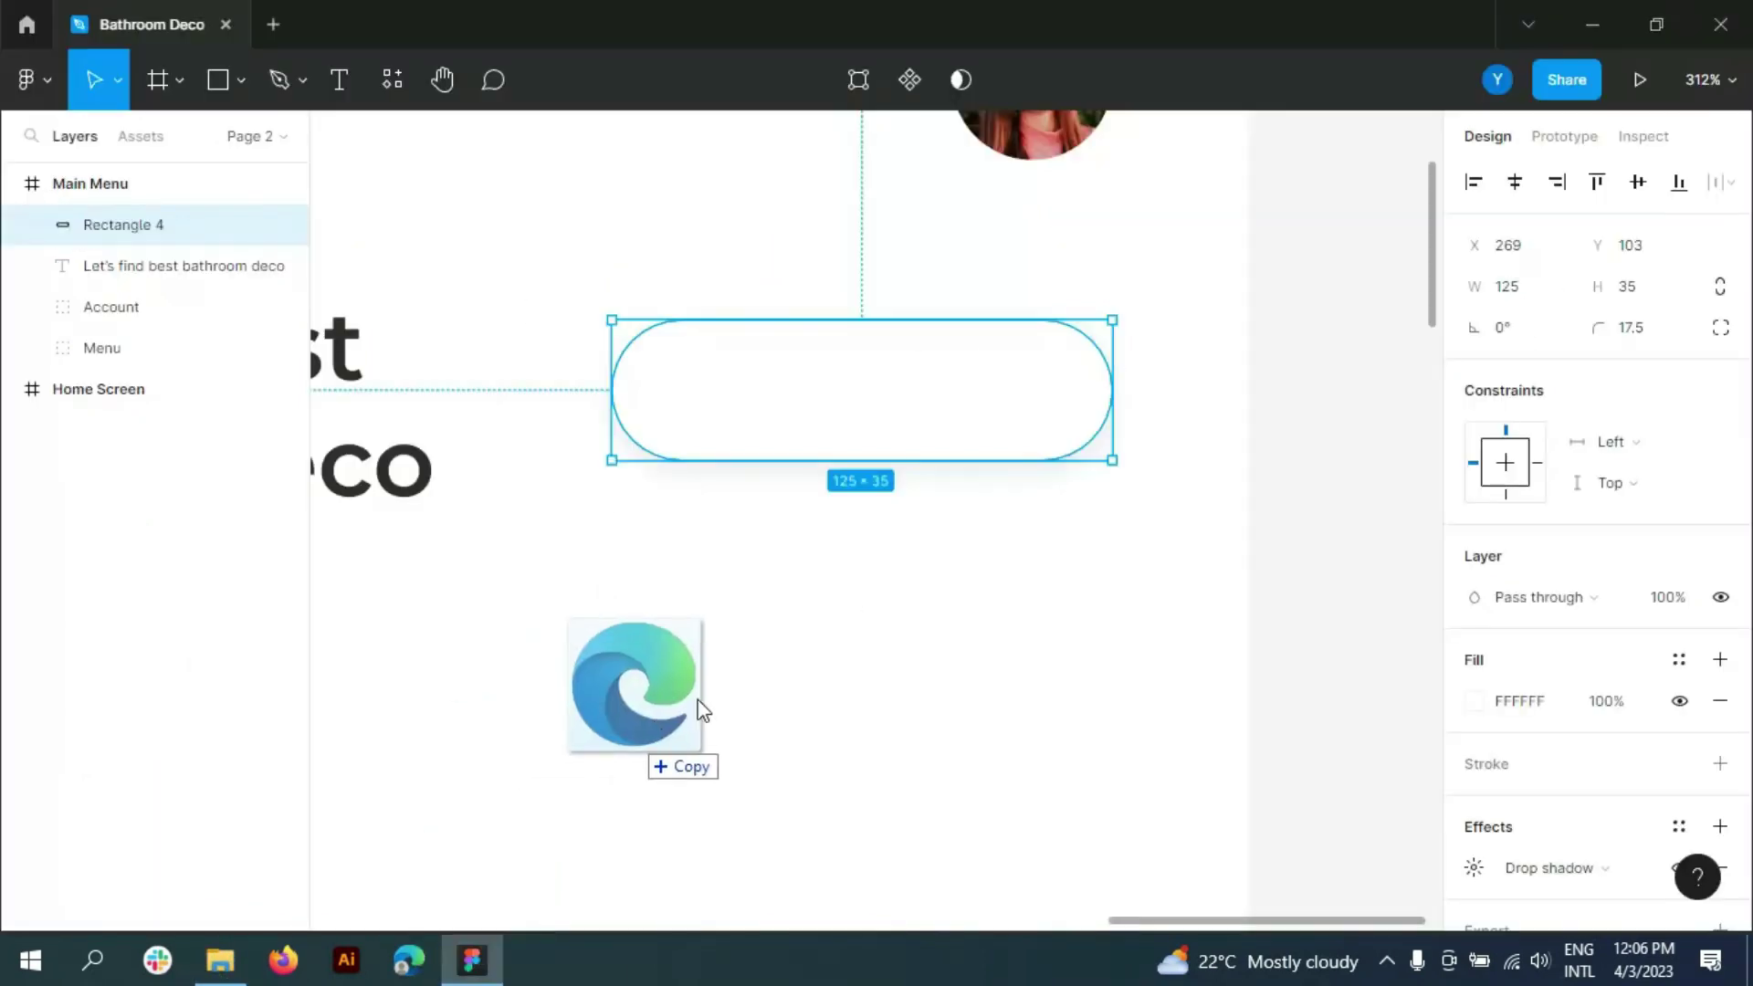
pyautogui.moveTo(1672, 192)
pyautogui.mouseDown()
pyautogui.moveTo(712, 703)
pyautogui.moveTo(698, 401)
pyautogui.mouseUp()
# - Add 'Search' placeholder text in grey 989898 at font size 10
pyautogui.press('t')
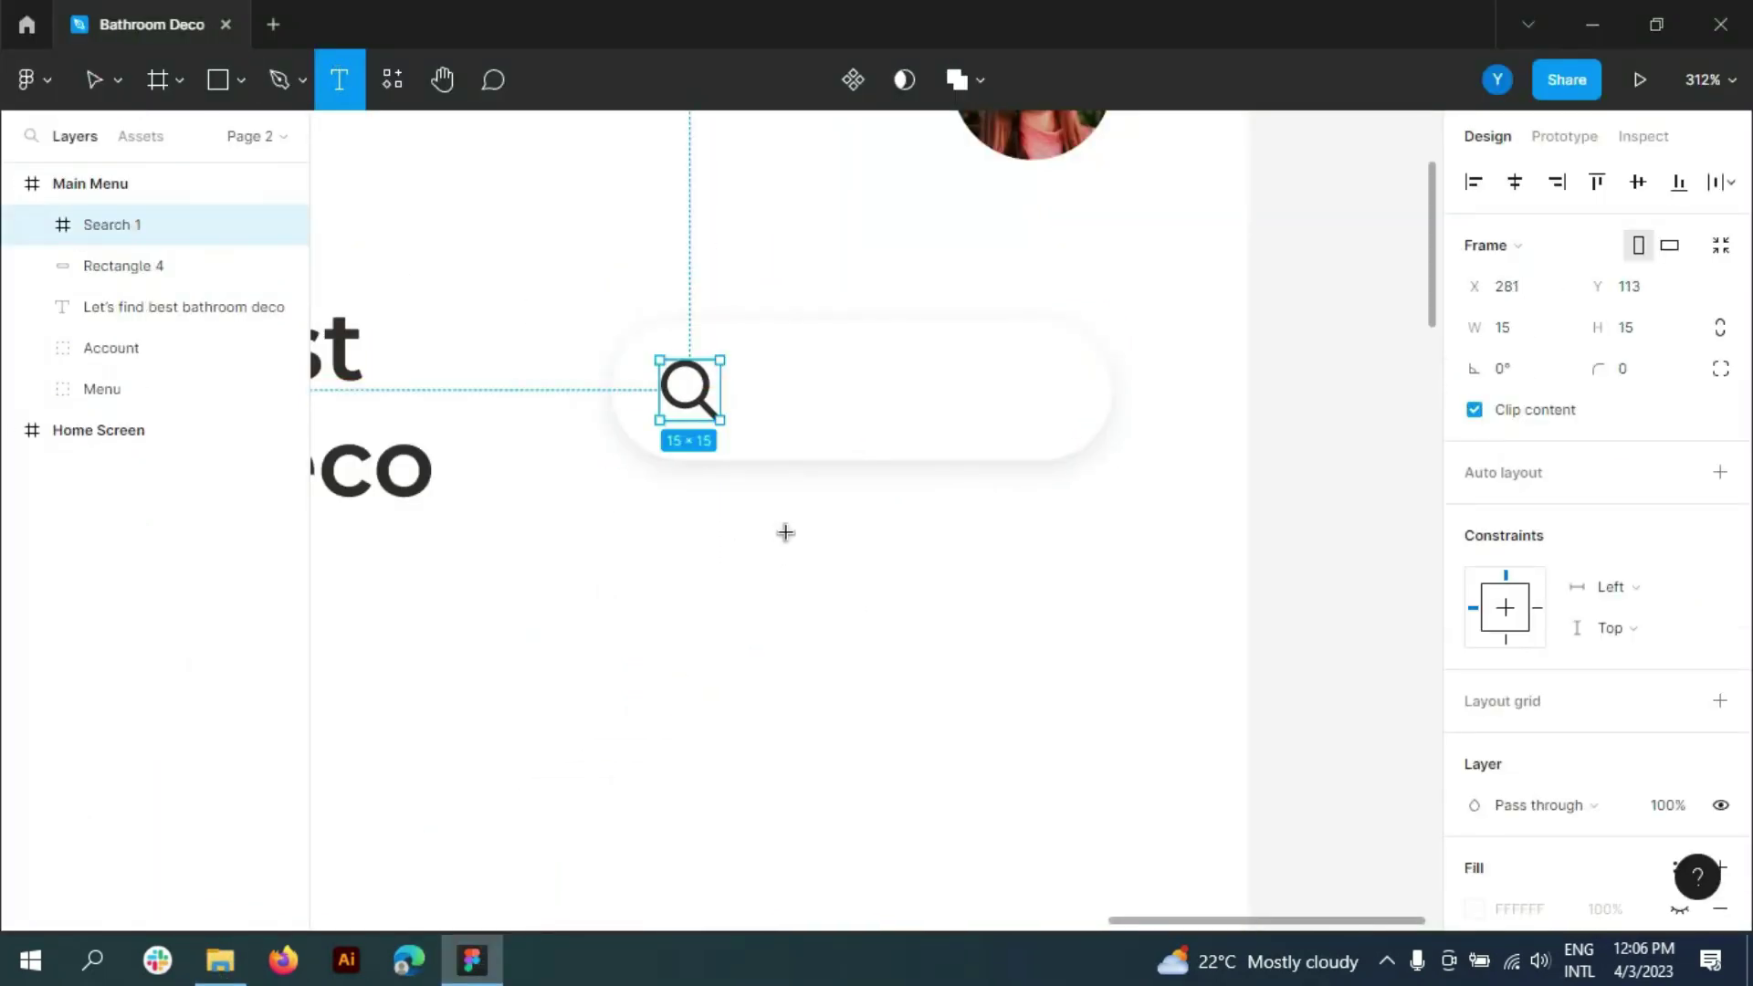
pyautogui.click(785, 537)
pyautogui.write('Searc')
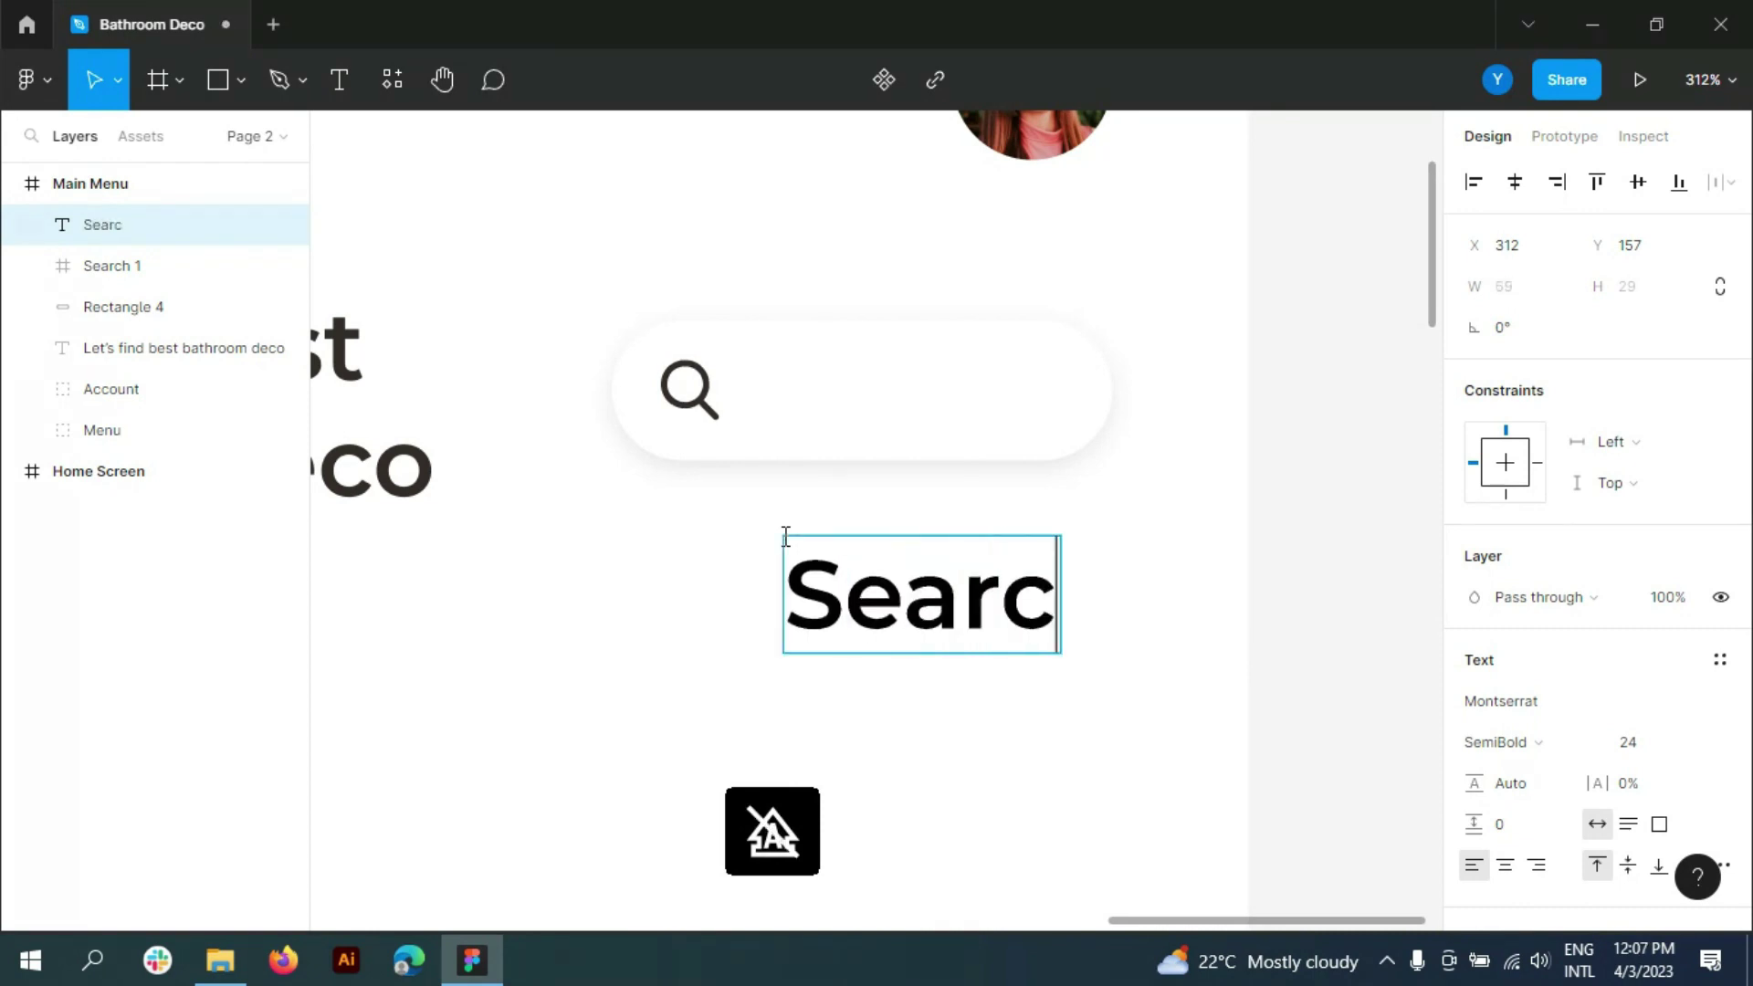
pyautogui.write('h')
pyautogui.hotkey('ctrl', 'a')
pyautogui.scroll(-3, 1551, 639)
pyautogui.click(1474, 722)
pyautogui.click(1242, 796)
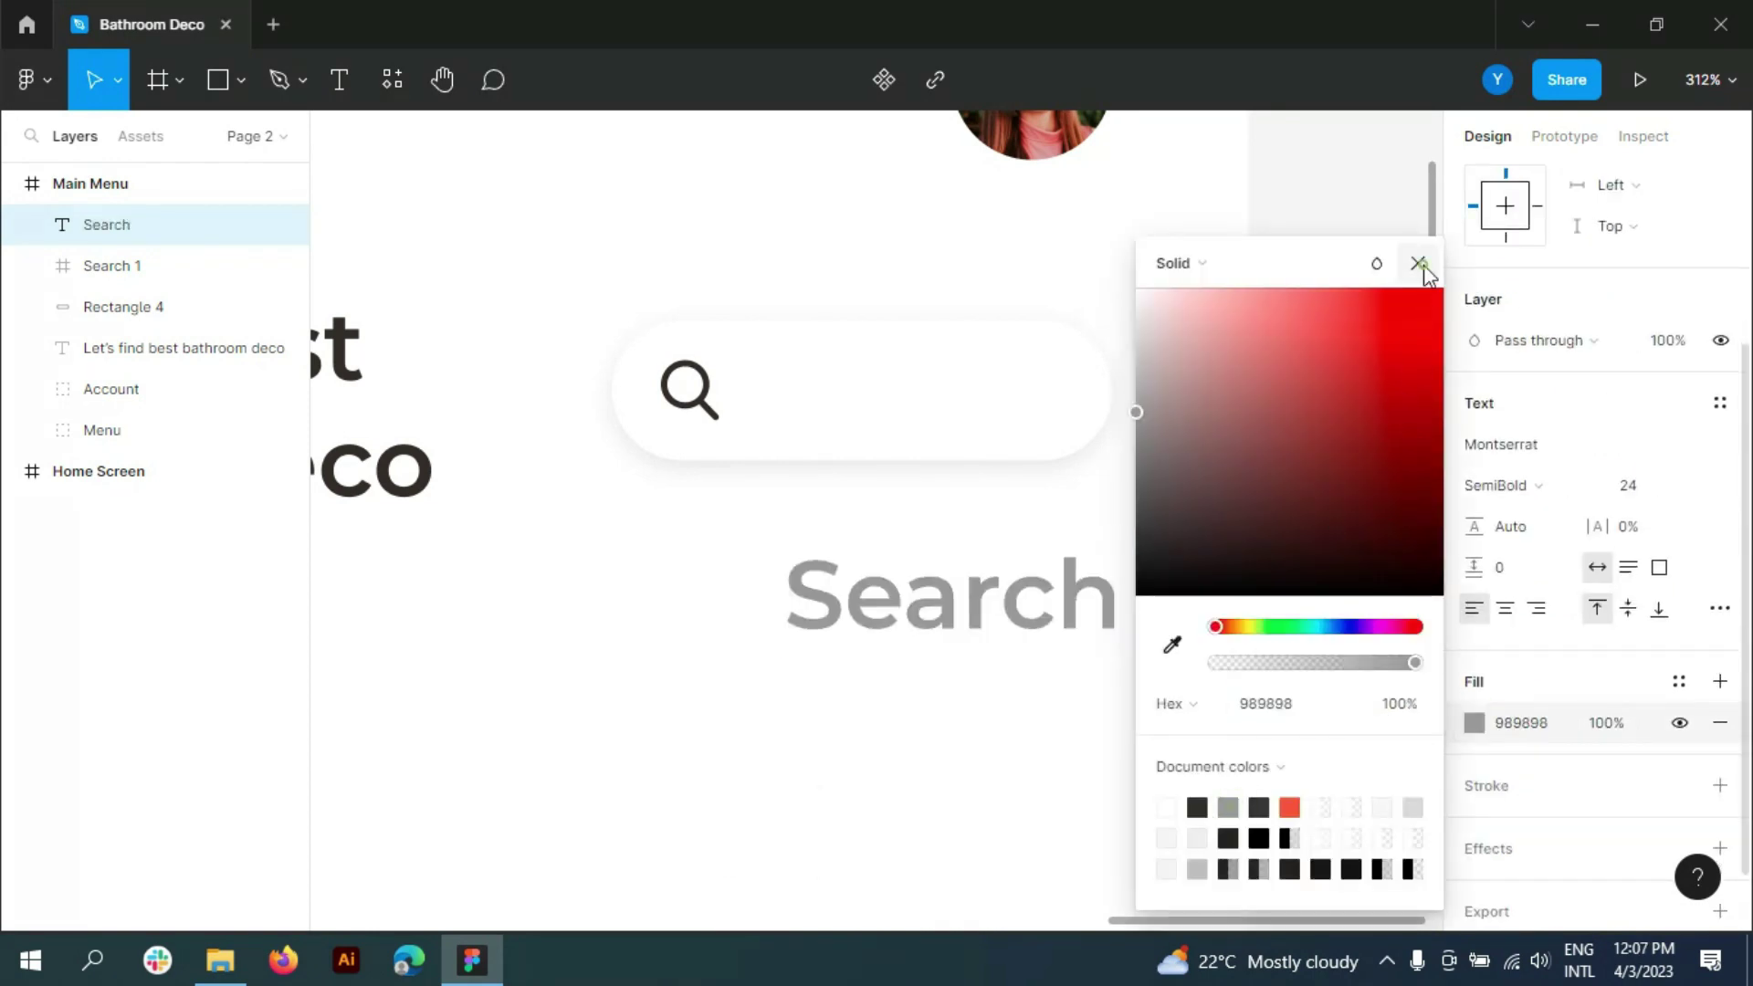
pyautogui.click(1422, 261)
pyautogui.click(1696, 487)
pyautogui.click(1676, 420)
pyautogui.click(1696, 486)
pyautogui.click(1670, 367)
pyautogui.press('Escape')
# - Resize the magnifier to 13×13 and place the Search label beside it inside the pill
pyautogui.moveTo(873, 559); pyautogui.dragTo(855, 384)
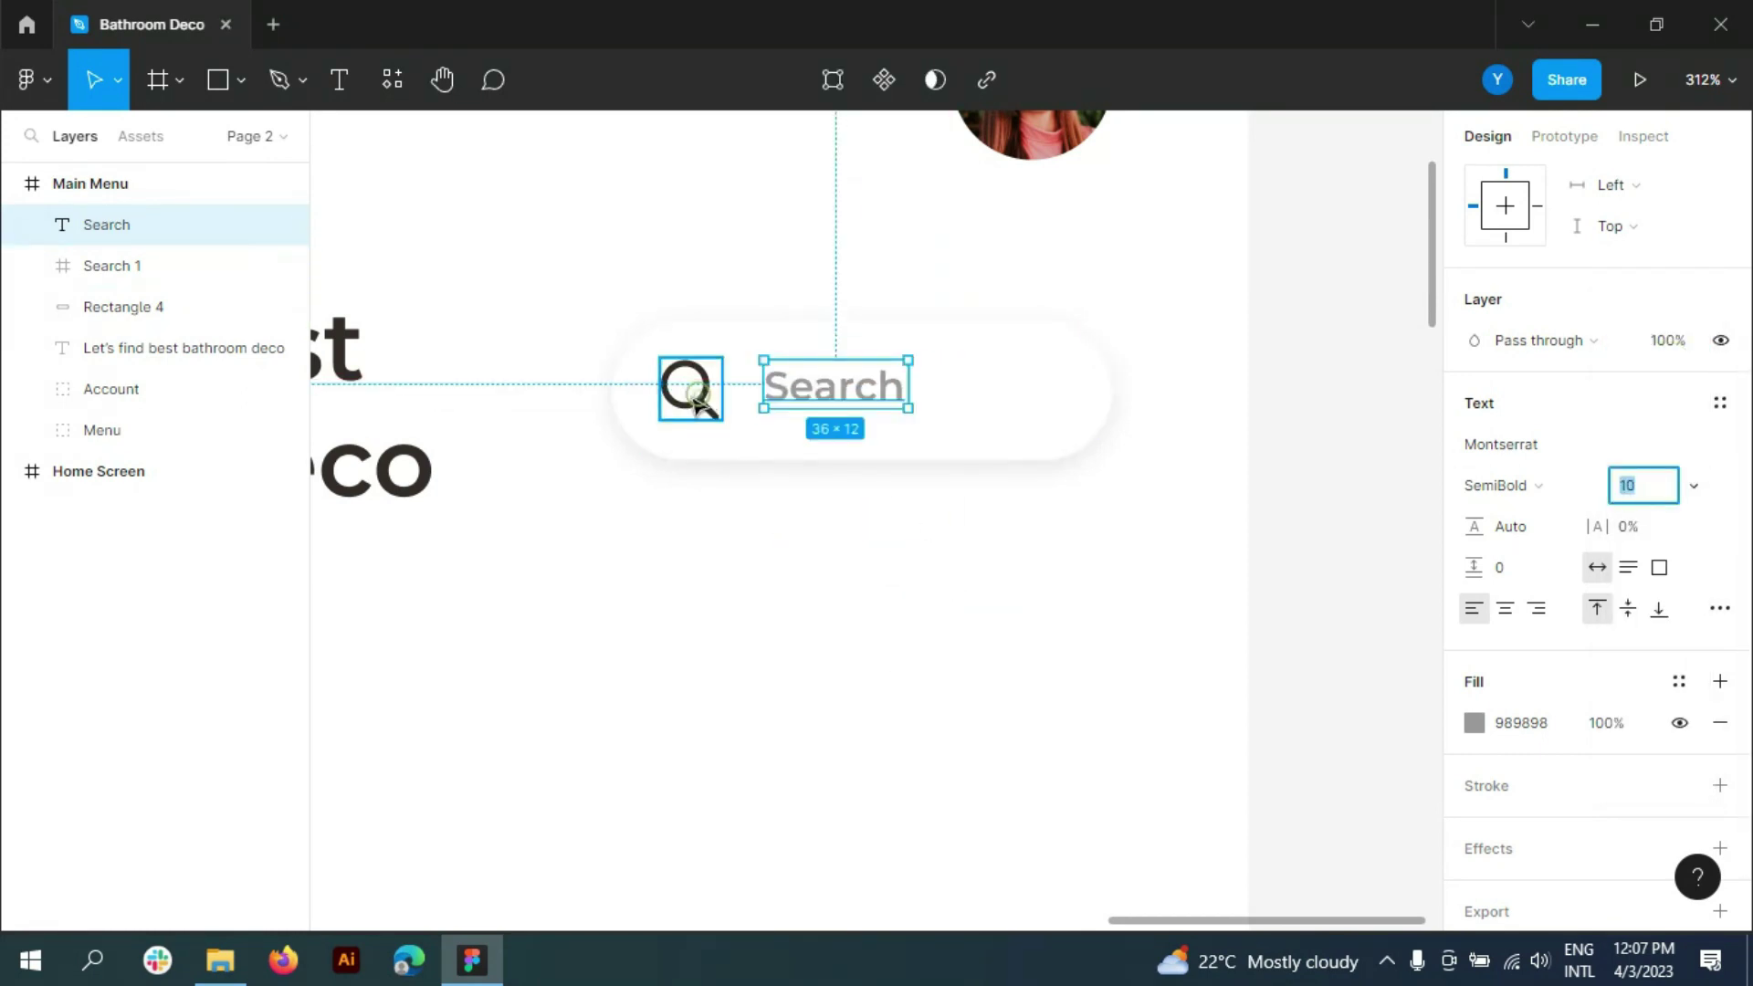
pyautogui.click(36, 267)
pyautogui.scroll(4, 1671, 358)
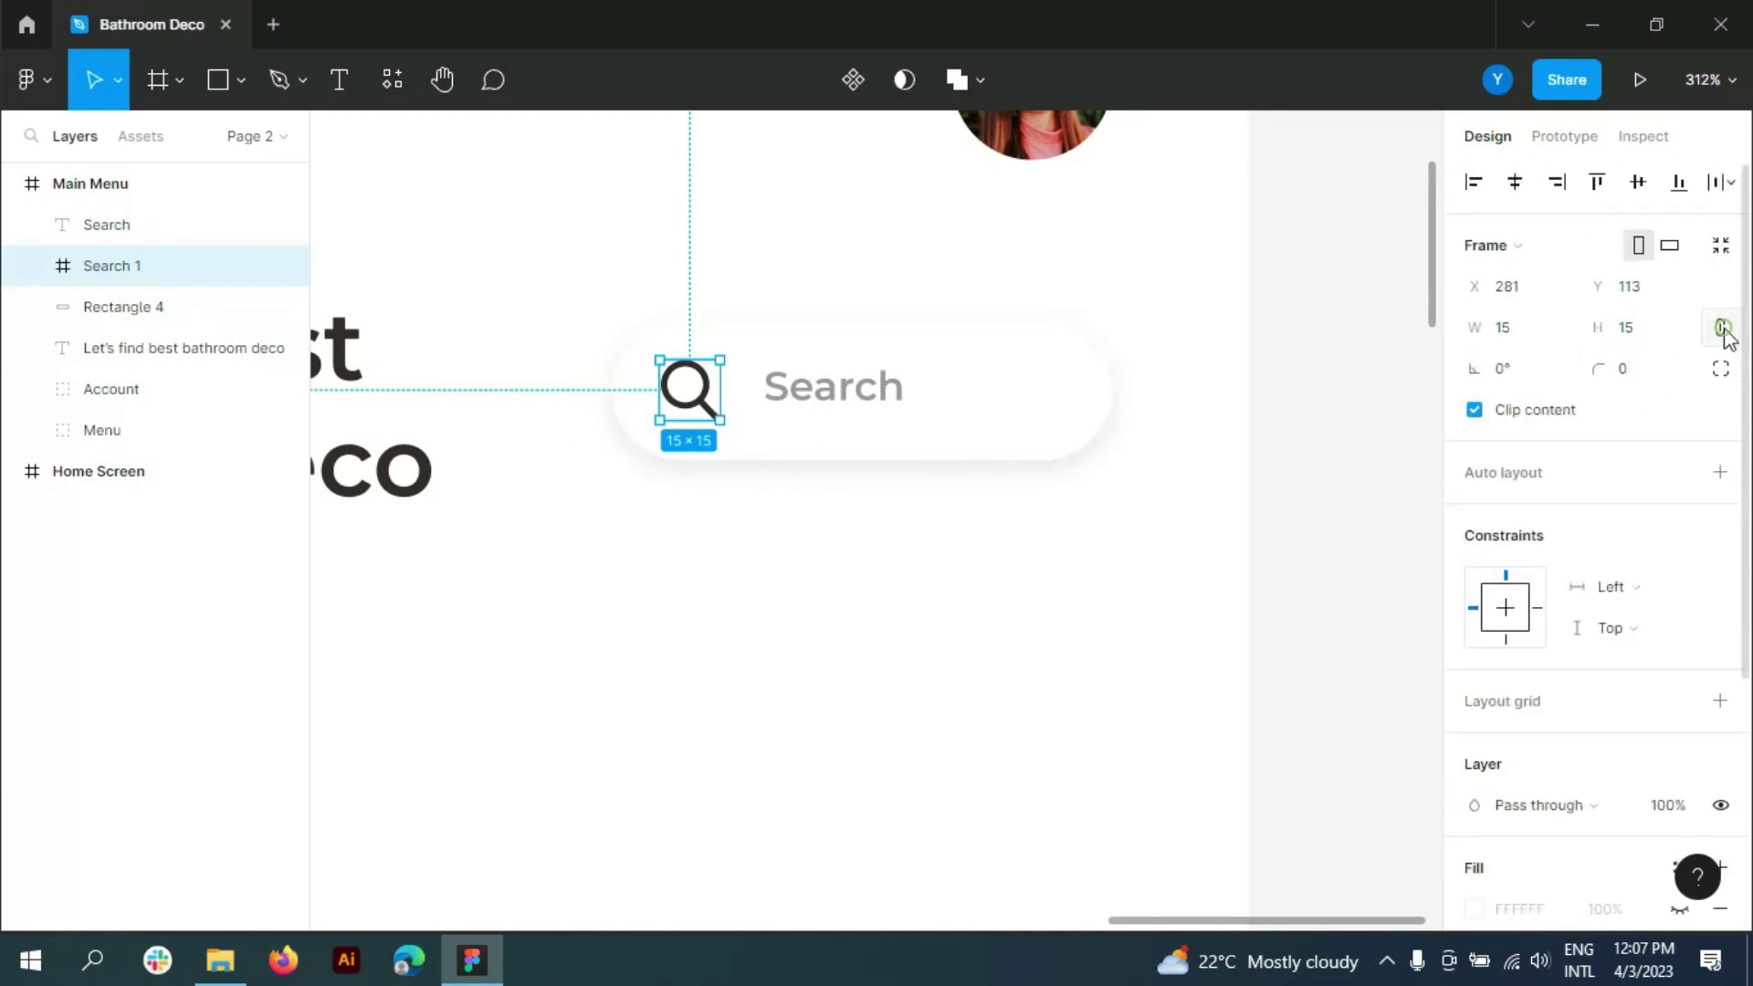
pyautogui.click(1643, 331)
pyautogui.write('13')
pyautogui.press('Return')
pyautogui.moveTo(681, 390); pyautogui.dragTo(673, 393)
pyautogui.moveTo(841, 405); pyautogui.dragTo(815, 404)
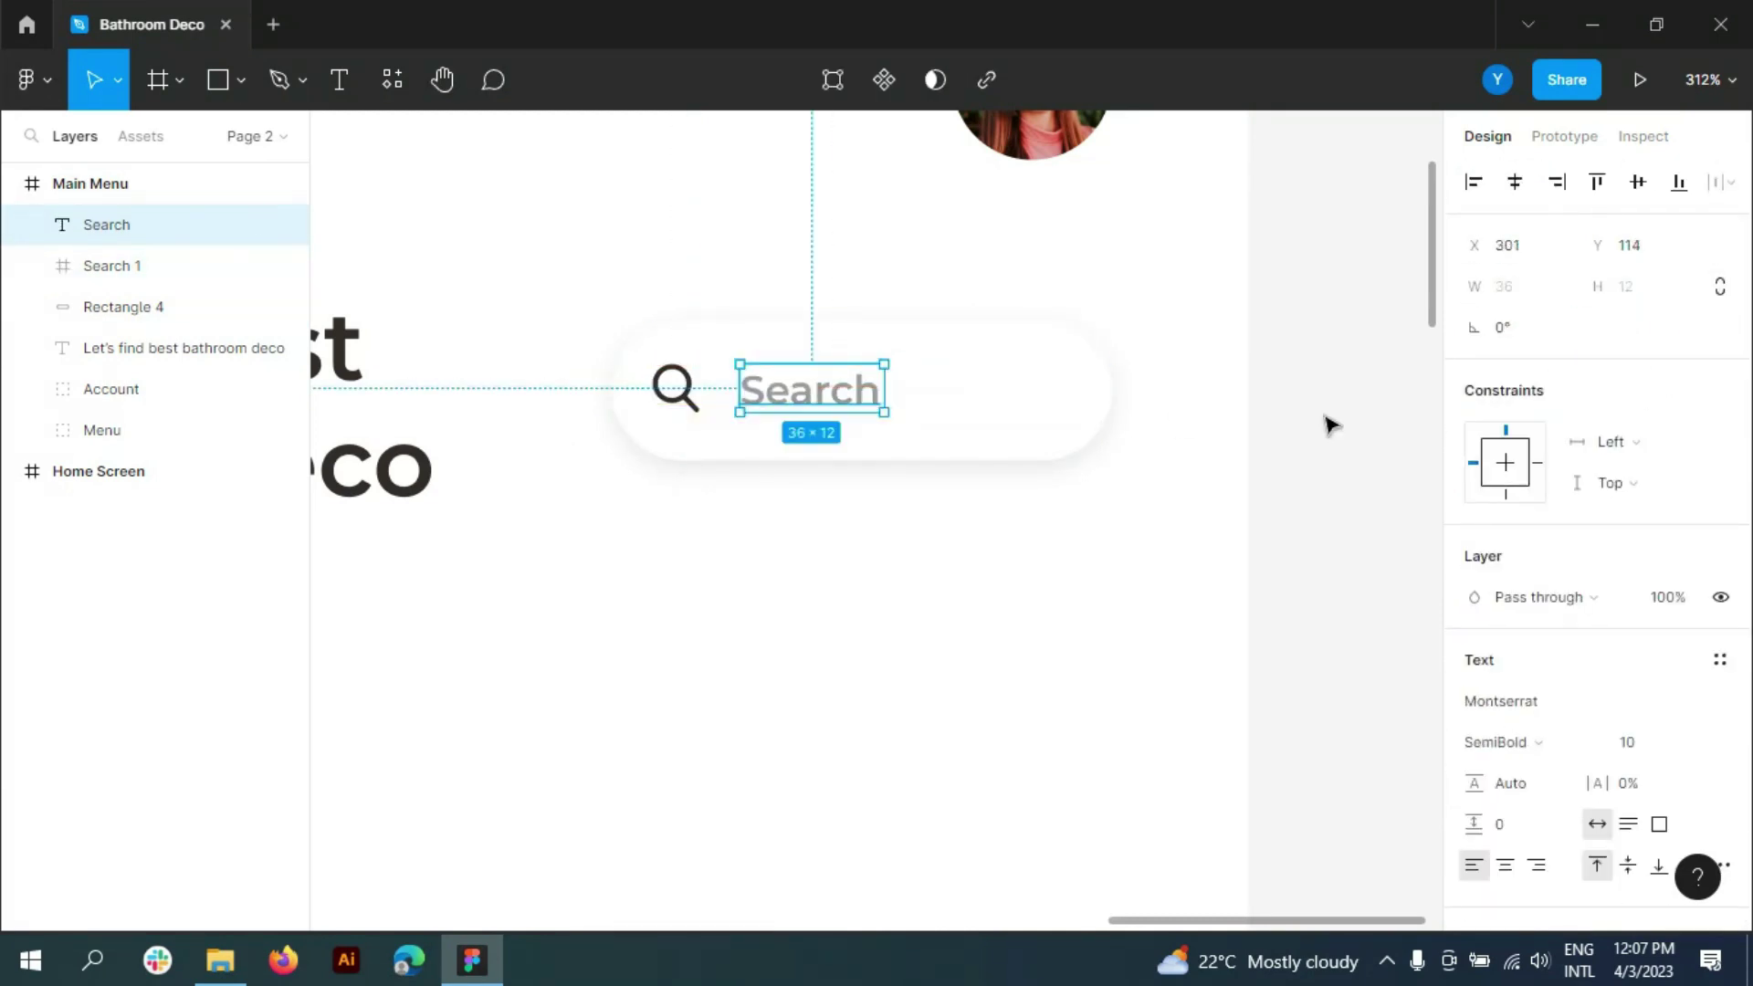
pyautogui.click(1322, 422)
# - Select the search pill and start editing its drop shadow's Y offset
pyautogui.scroll(-5, 1322, 420)
pyautogui.click(1217, 422)
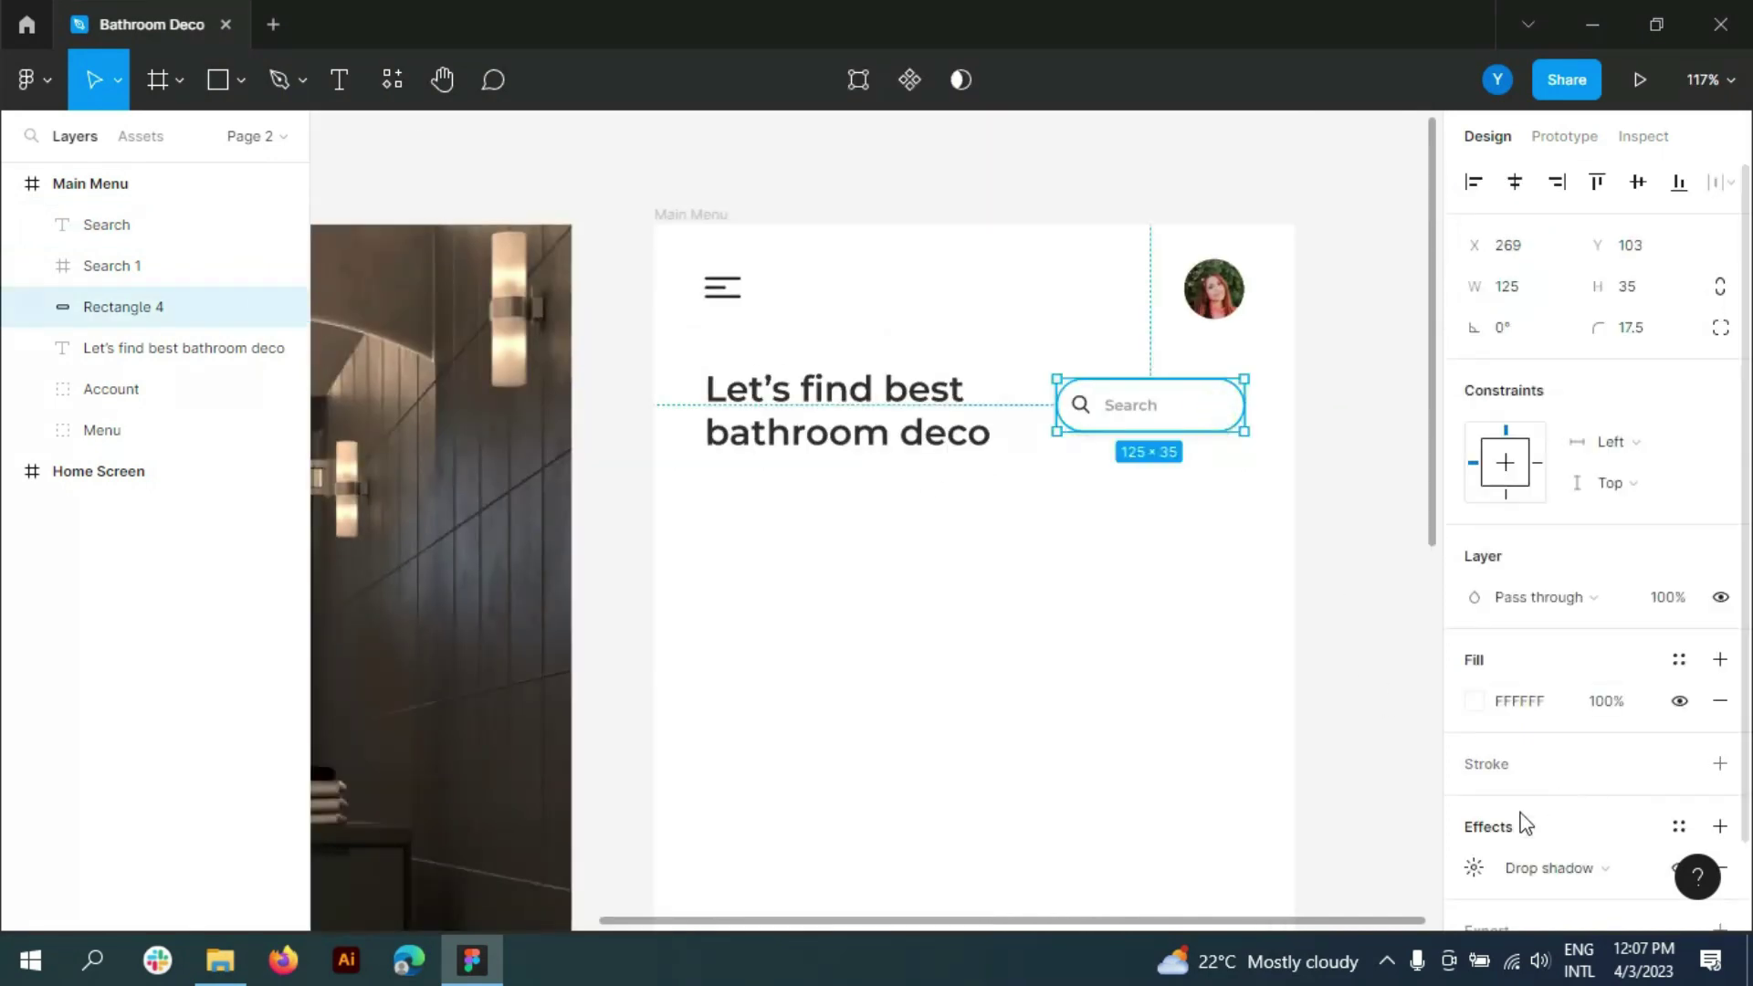
pyautogui.click(1472, 770)
pyautogui.click(1196, 838)
# - Raise the search pill's drop shadow opacity to 15%
pyautogui.write('4')
pyautogui.click(1292, 879)
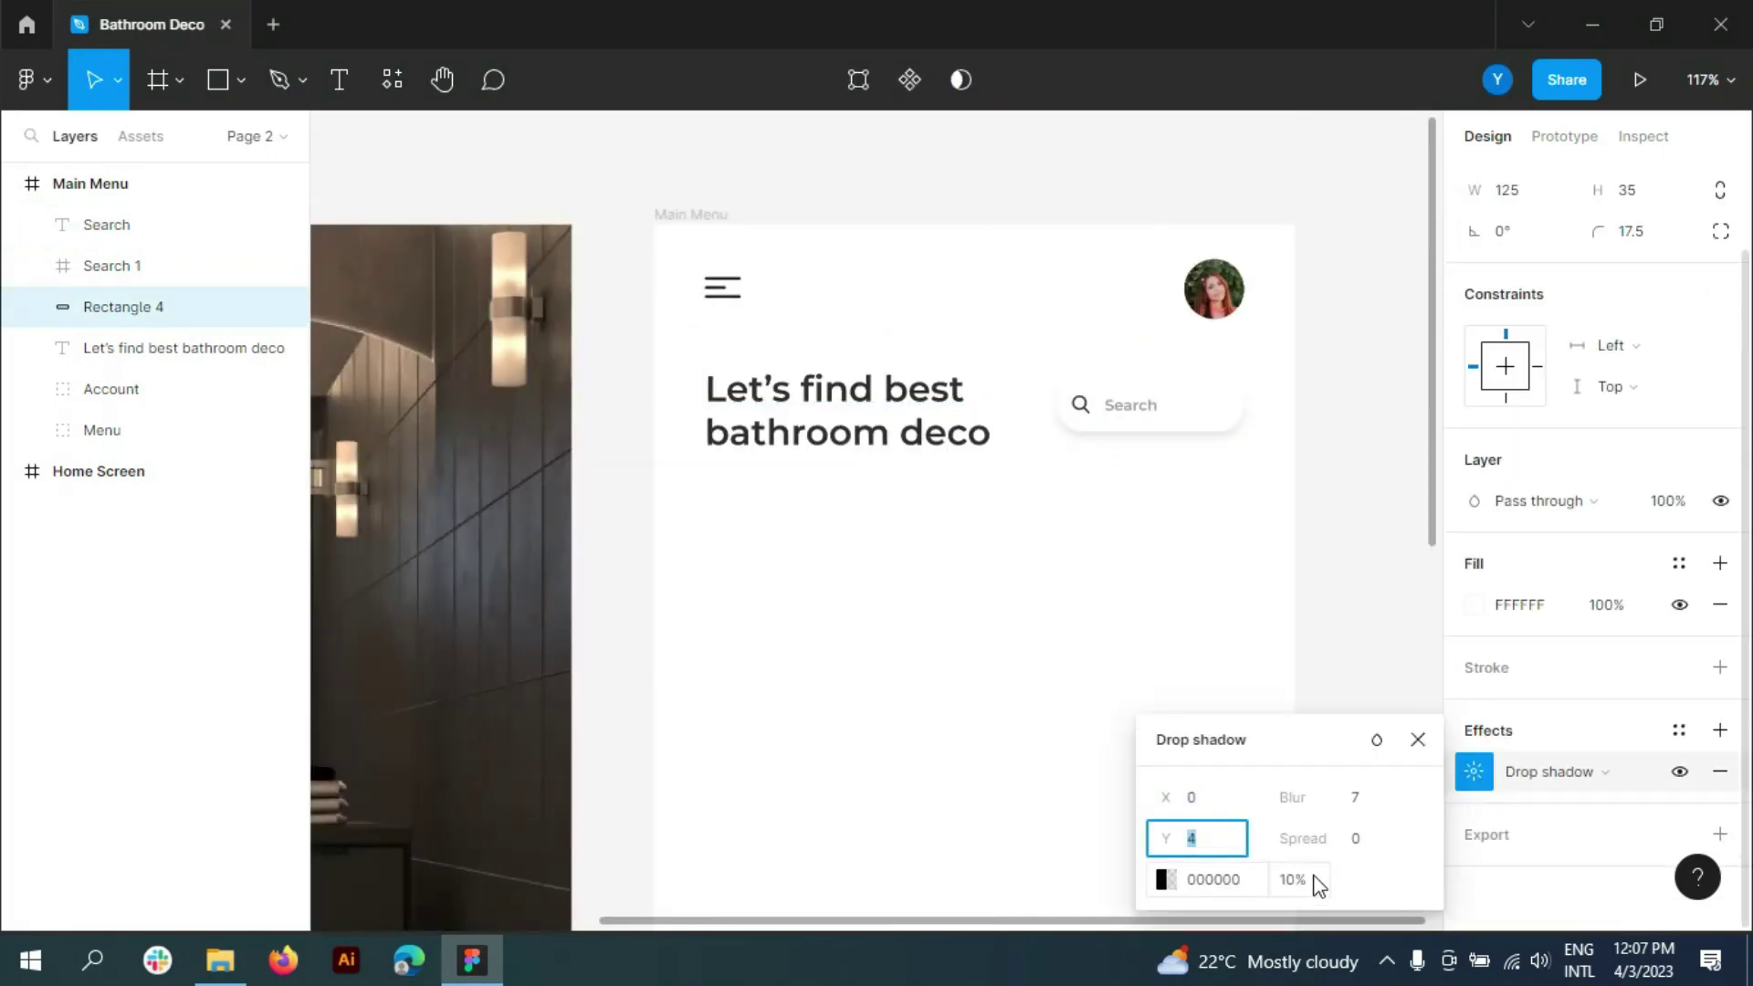
pyautogui.write('12')
pyautogui.press('Return')
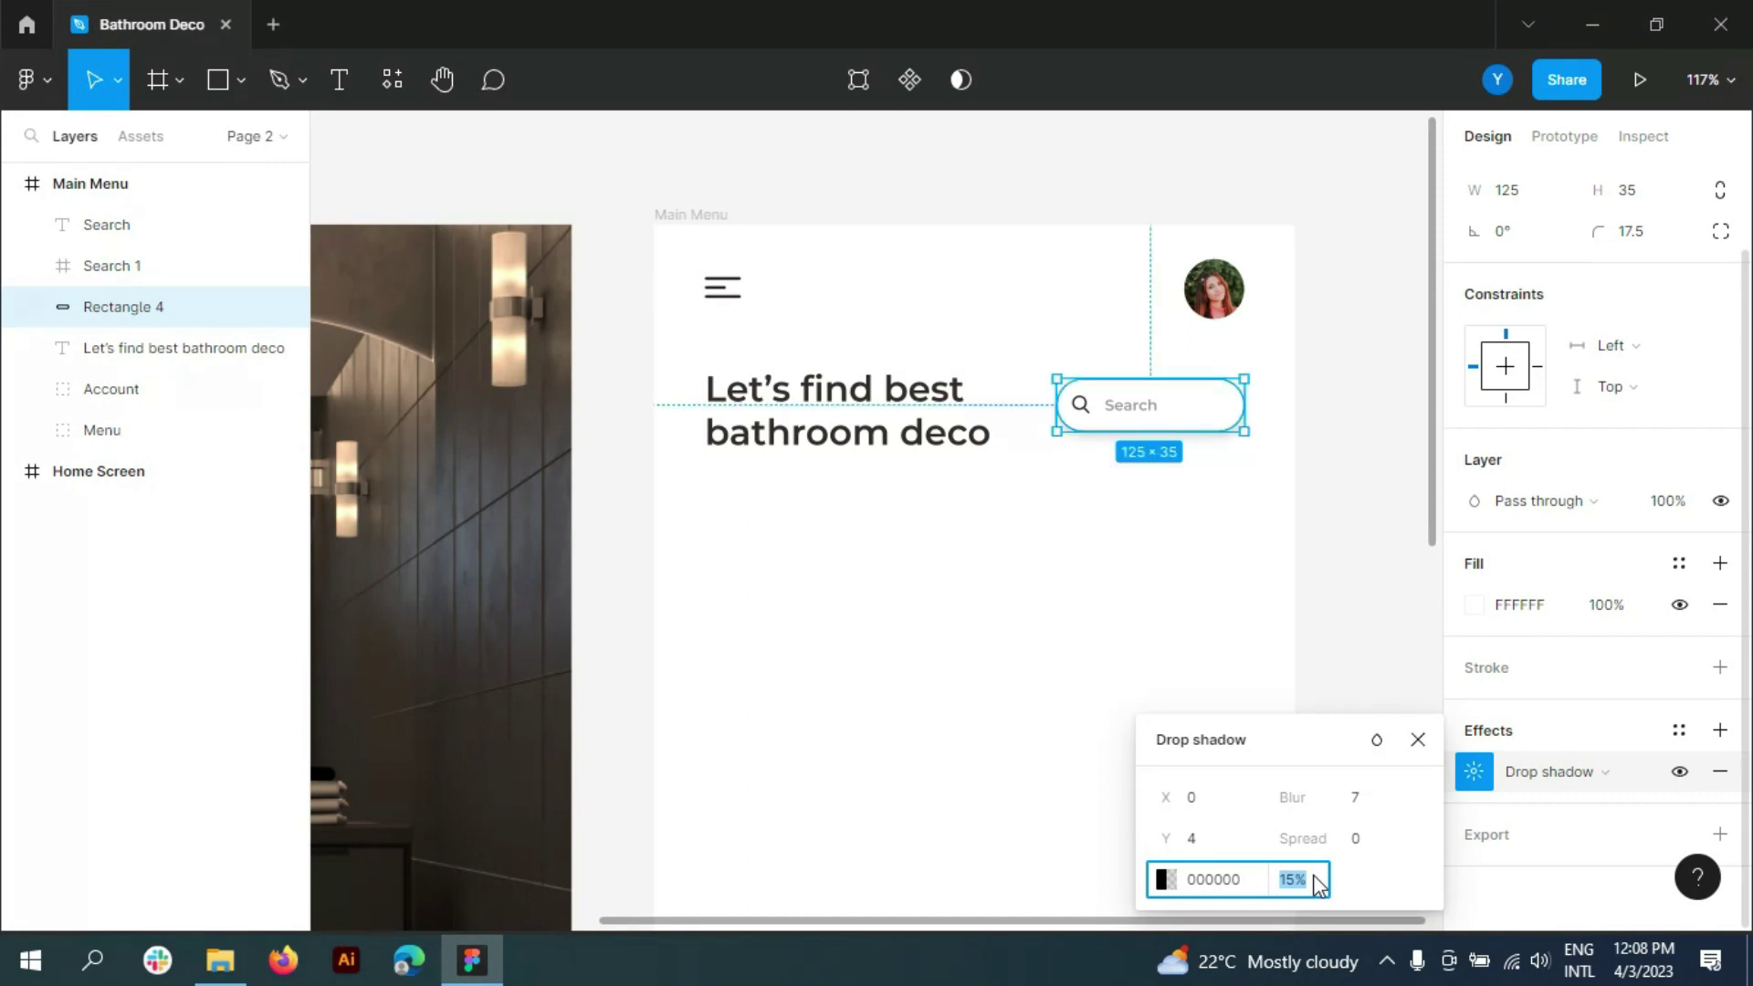
pyautogui.click(1417, 740)
# - Add a light grey F2F2F2 outline stroke to the search pill
pyautogui.click(1720, 667)
pyautogui.click(1512, 712)
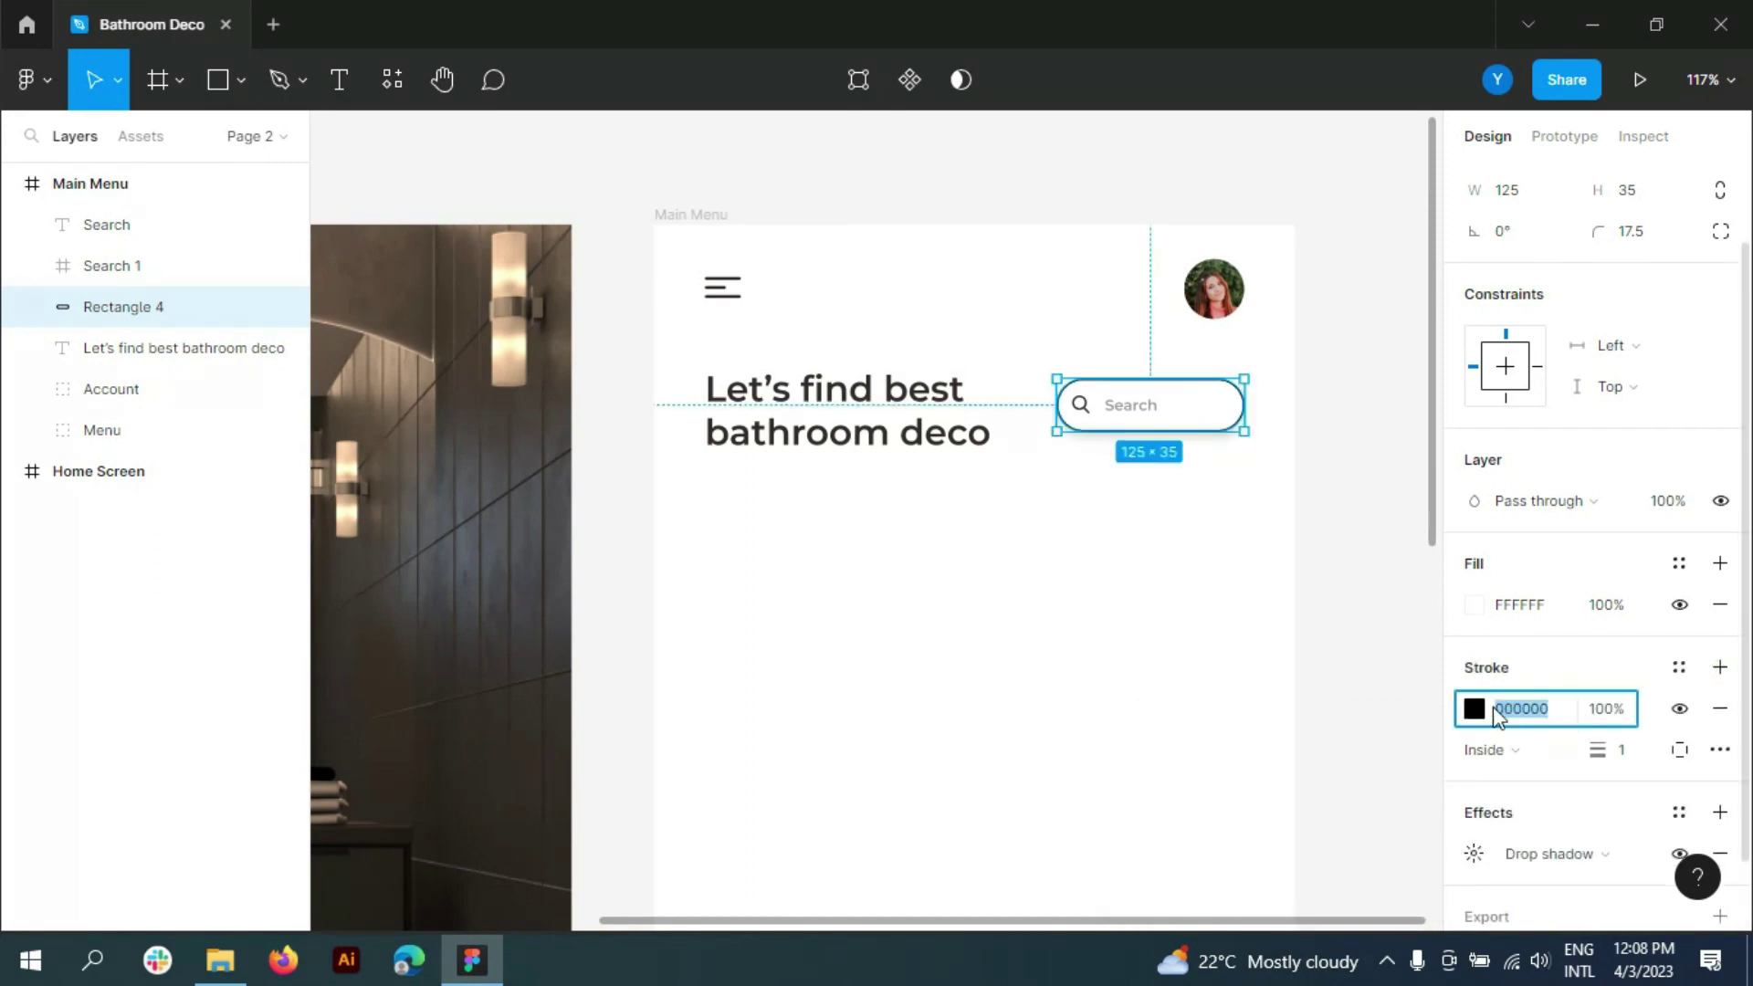
pyautogui.click(1474, 709)
pyautogui.click(1136, 303)
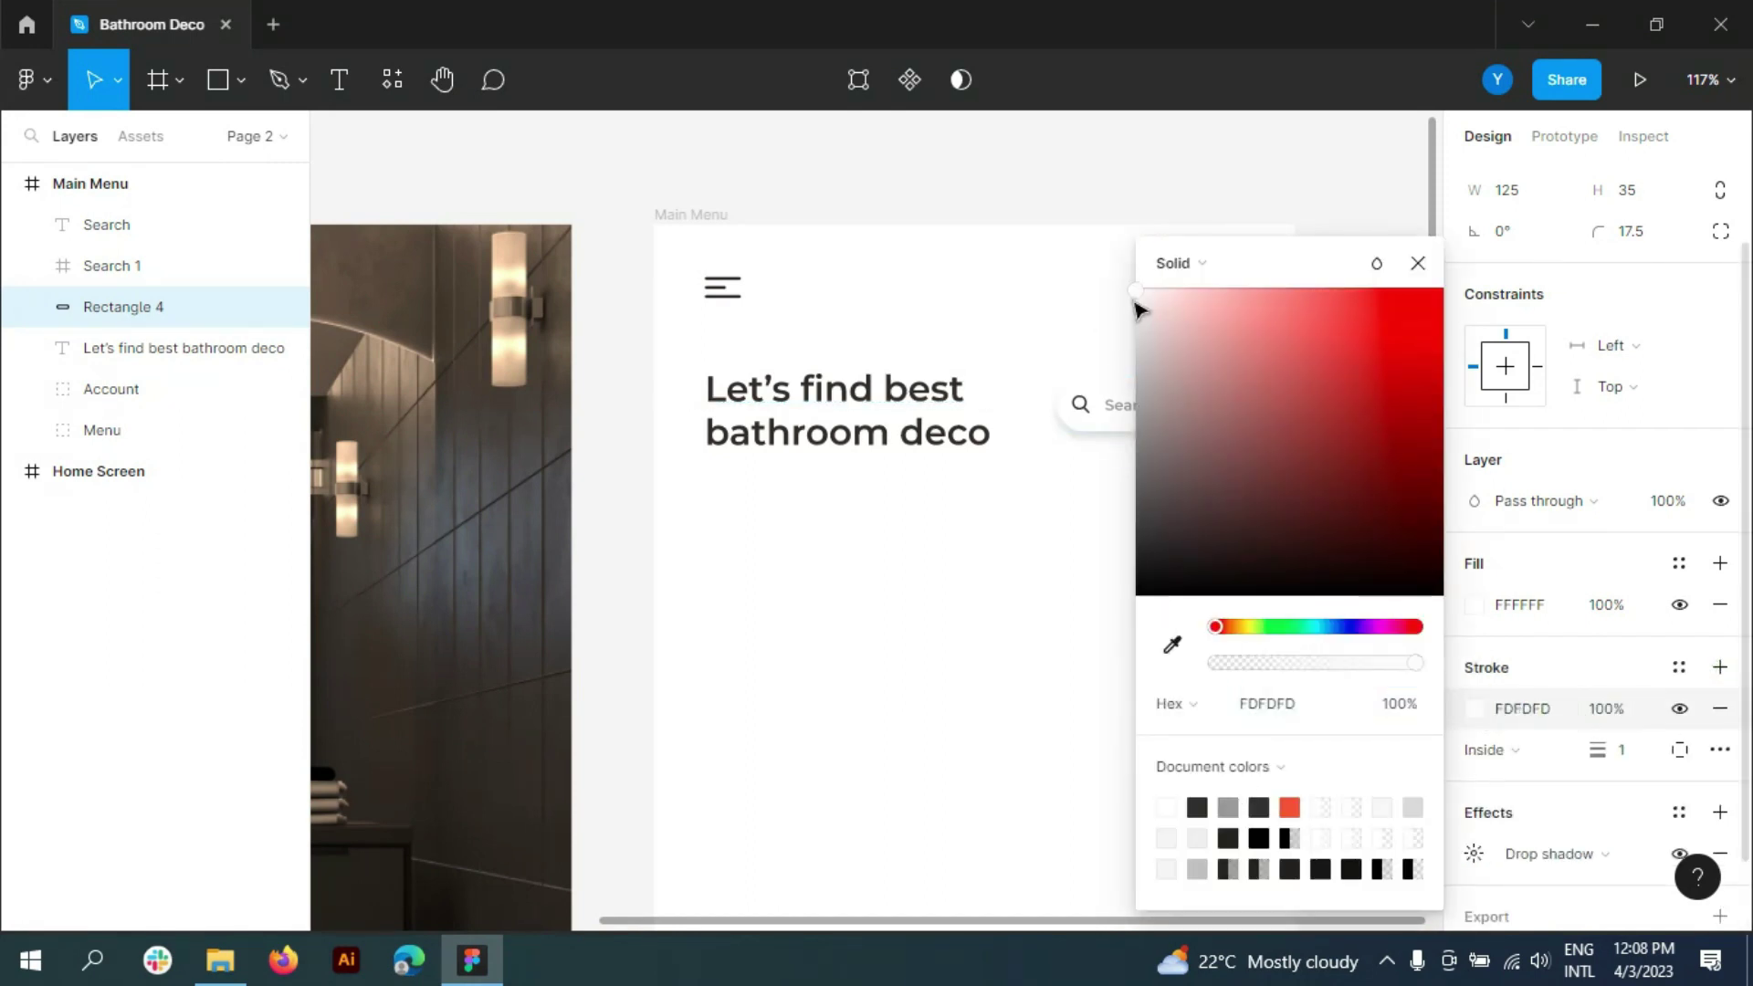
pyautogui.click(1362, 297)
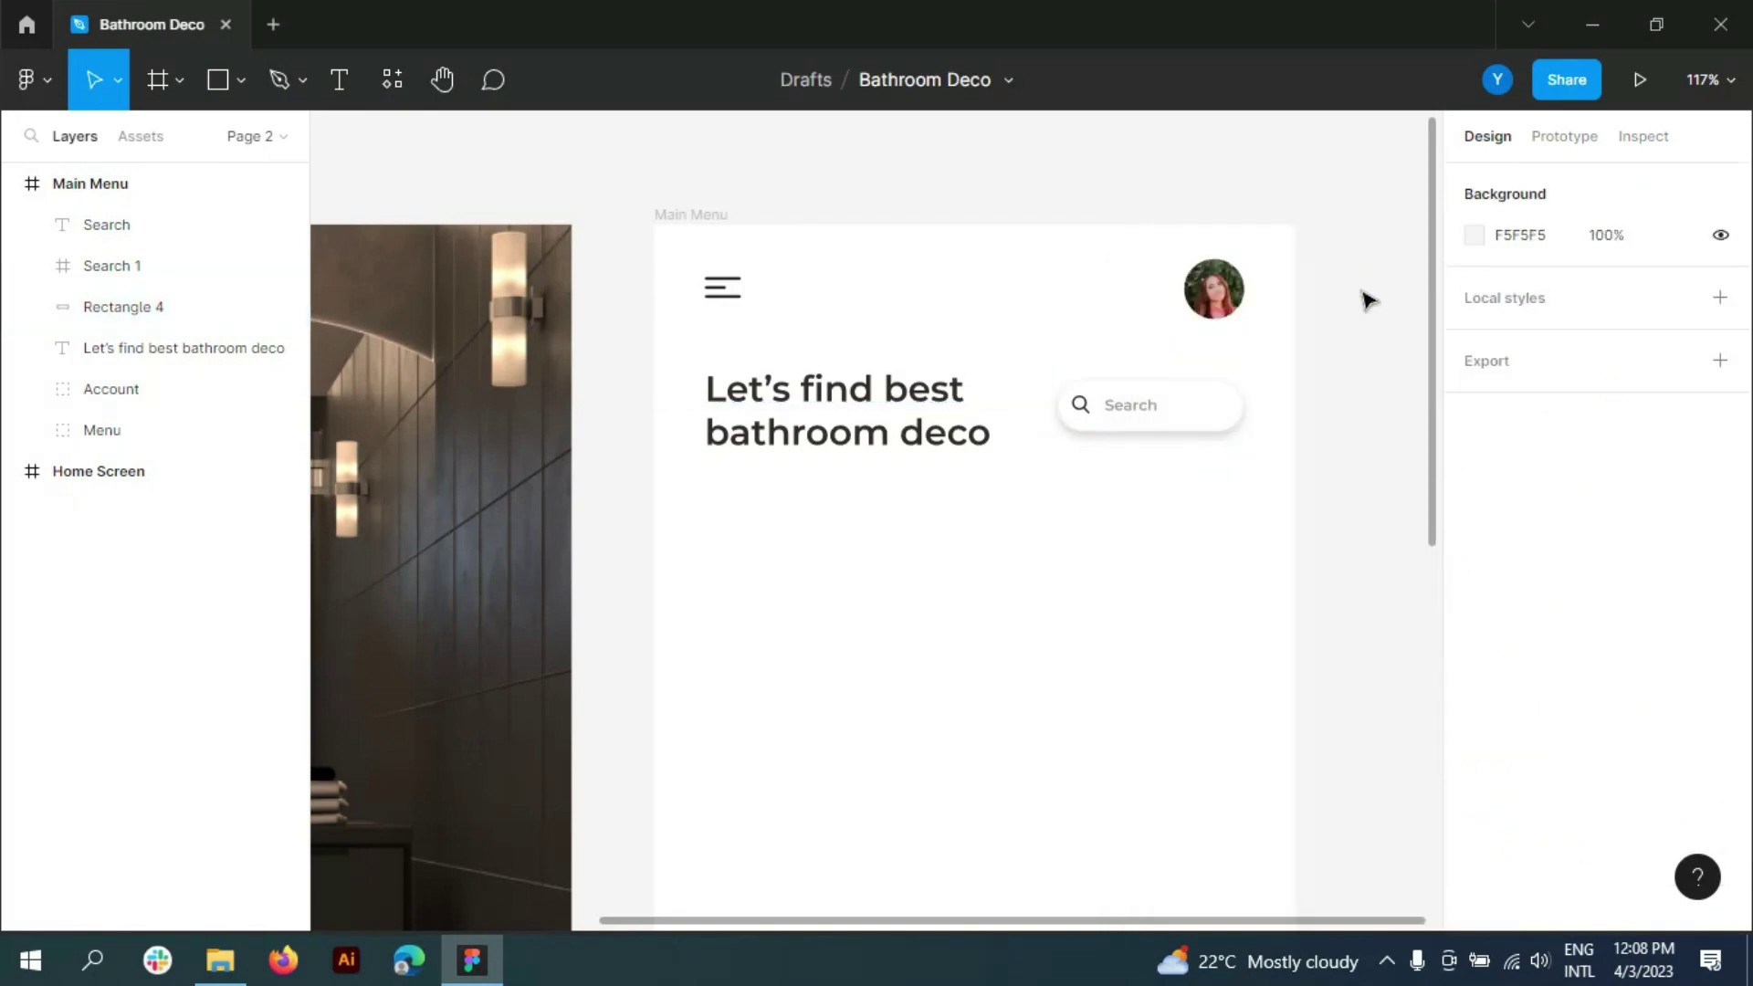
# - Soften the pill's drop shadow to blur 7 and Y offset 2
pyautogui.scroll(-1, 1410, 601)
pyautogui.keyDown('ctrl'); pyautogui.scroll(3, 1182, 575); pyautogui.keyUp('ctrl')
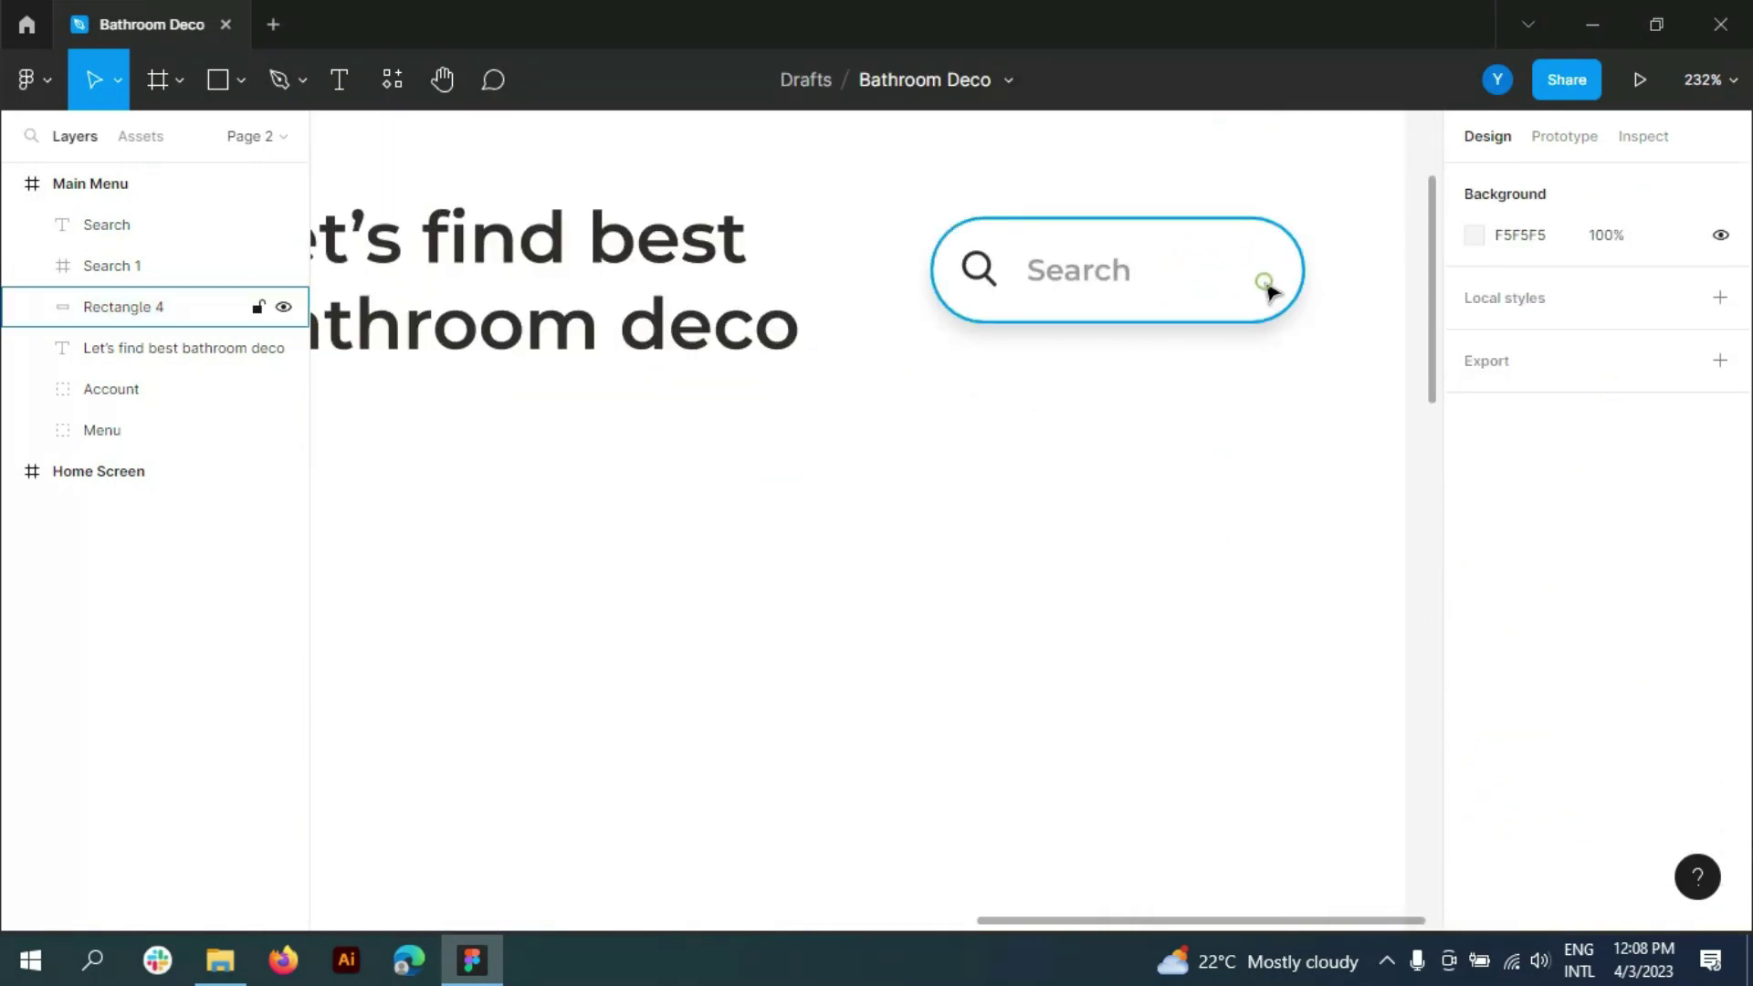
pyautogui.click(1264, 285)
pyautogui.scroll(-2, 1543, 776)
pyautogui.click(1474, 771)
pyautogui.click(1360, 798)
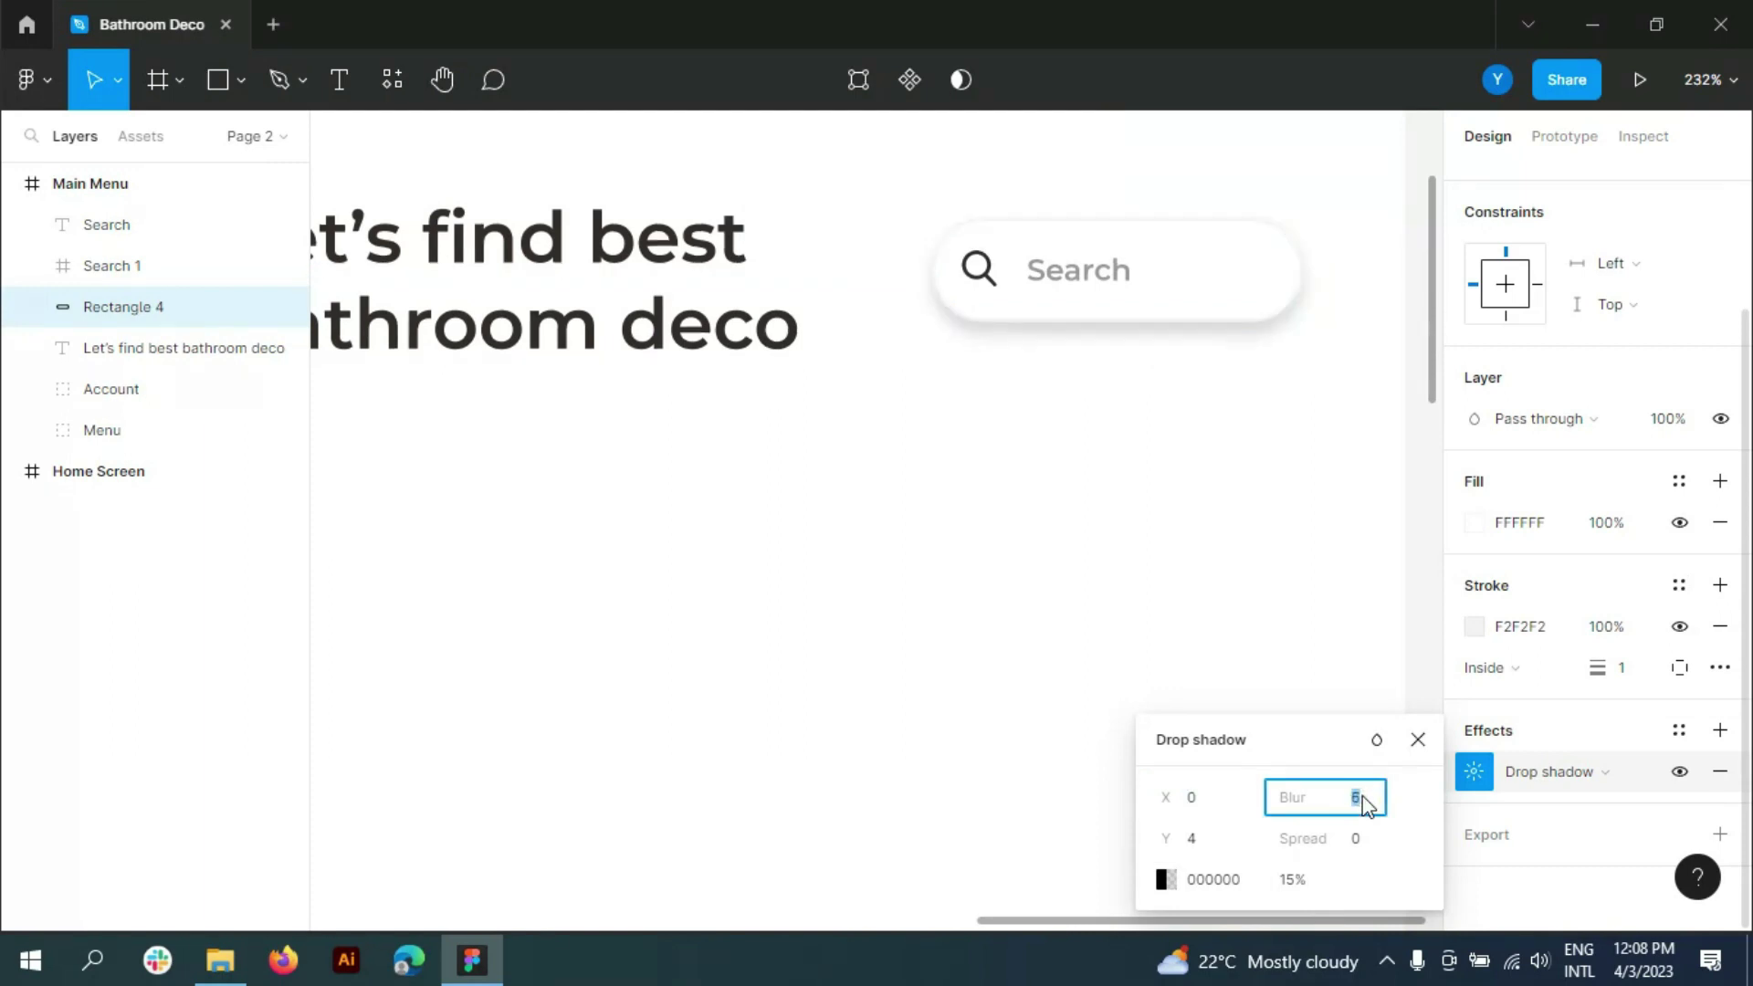
pyautogui.click(1217, 845)
pyautogui.write('2')
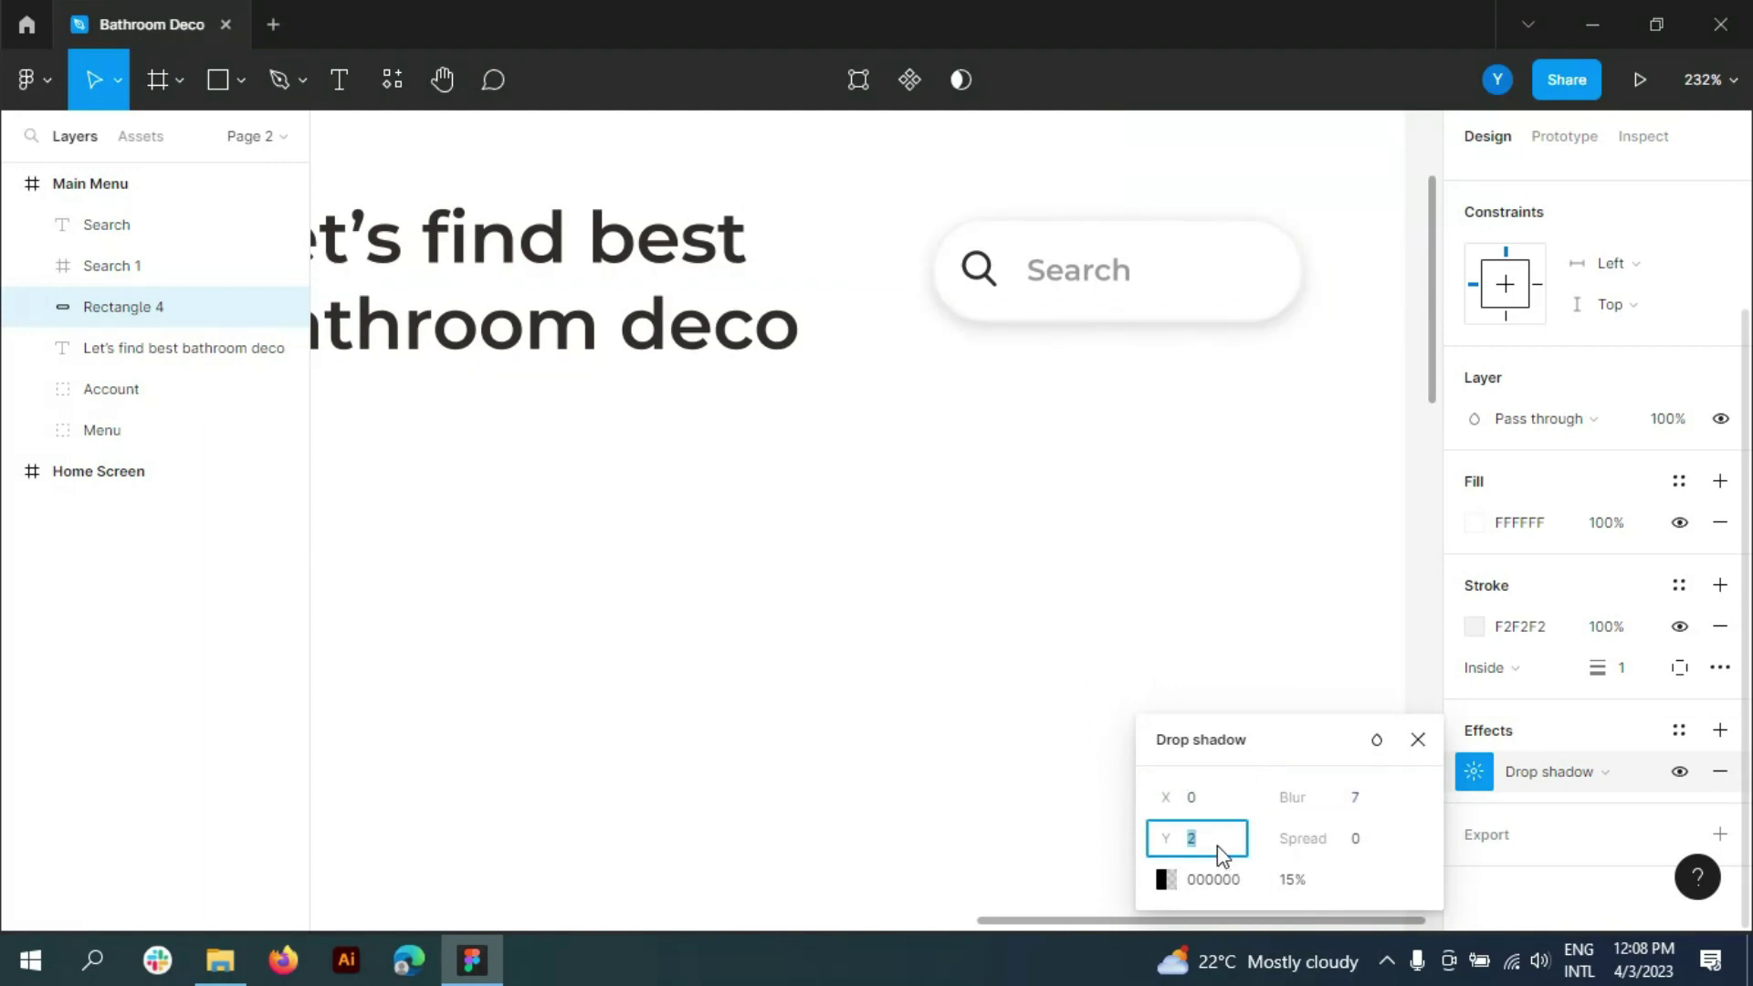
pyautogui.click(1419, 606)
# - Remove the outline stroke from the search pill
pyautogui.keyDown('ctrl'); pyautogui.scroll(-3, 1420, 607); pyautogui.keyUp('ctrl')
pyautogui.keyDown('ctrl'); pyautogui.scroll(2, 1304, 438); pyautogui.keyUp('ctrl')
pyautogui.keyDown('ctrl'); pyautogui.scroll(2, 1433, 580); pyautogui.keyUp('ctrl')
pyautogui.keyDown('ctrl'); pyautogui.scroll(2, 1433, 580); pyautogui.keyUp('ctrl')
pyautogui.click(1235, 334)
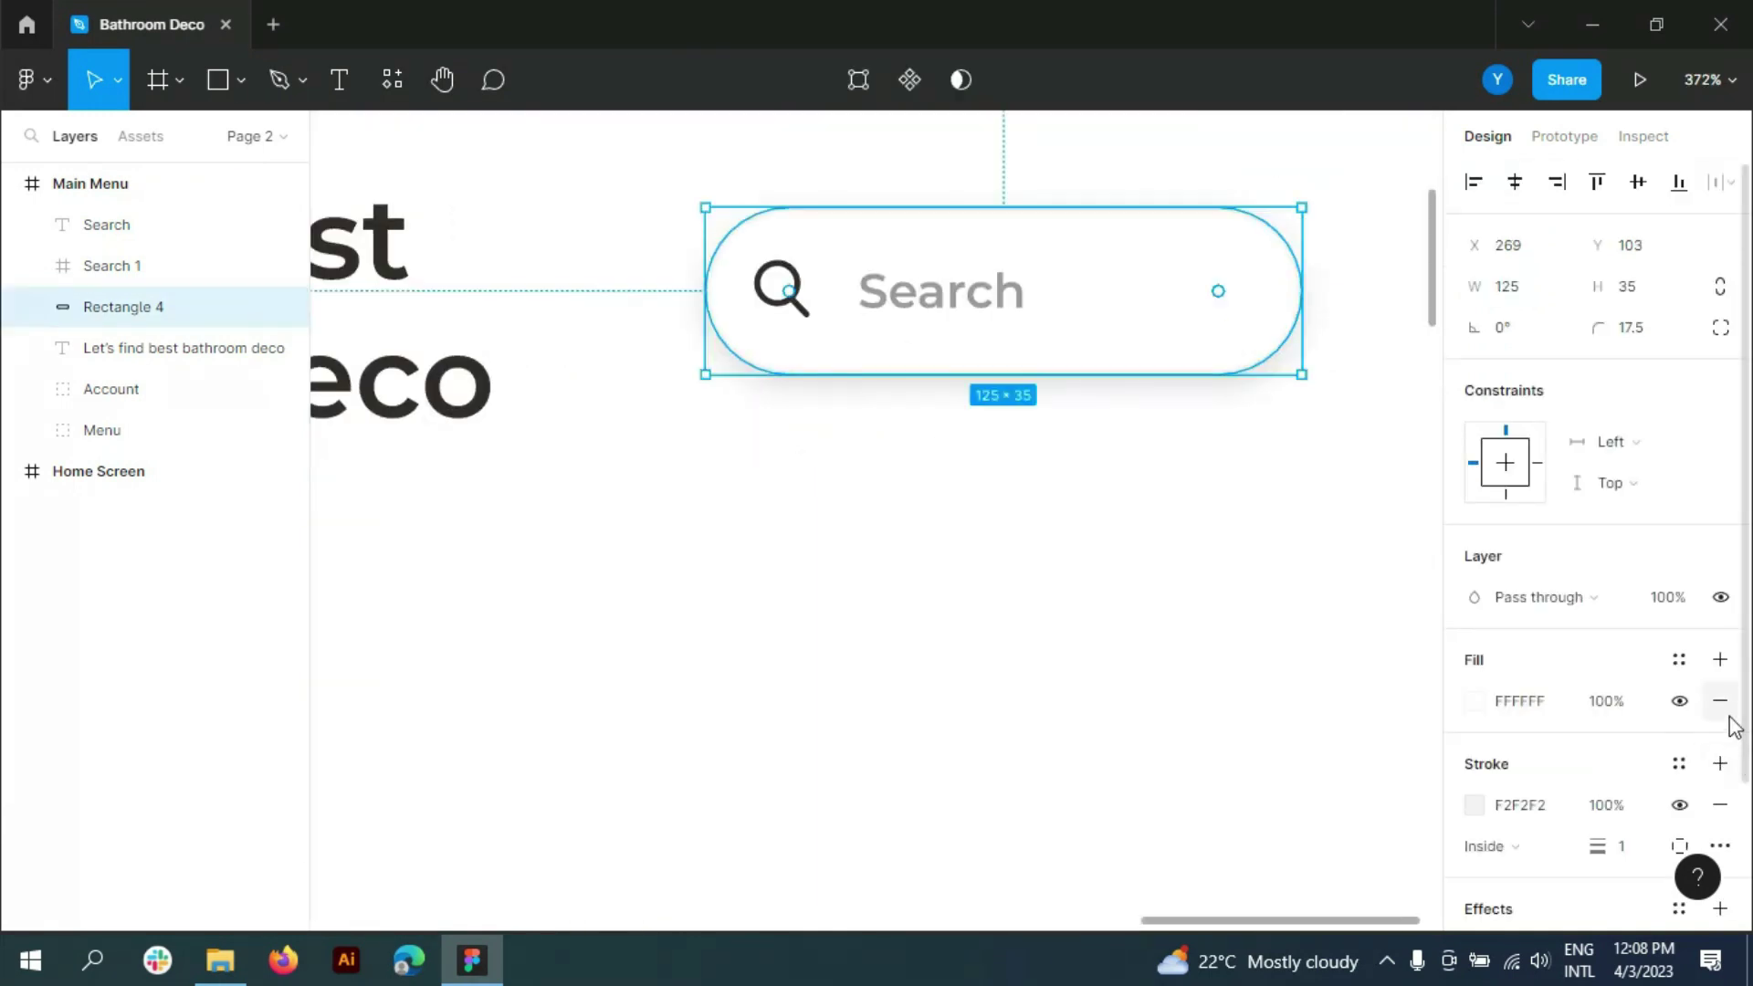
pyautogui.click(1714, 806)
pyautogui.click(1260, 697)
# - Place a new text box below the heading
pyautogui.keyDown('ctrl'); pyautogui.scroll(-5, 1260, 697); pyautogui.keyUp('ctrl')
pyautogui.scroll(-1, 1396, 653)
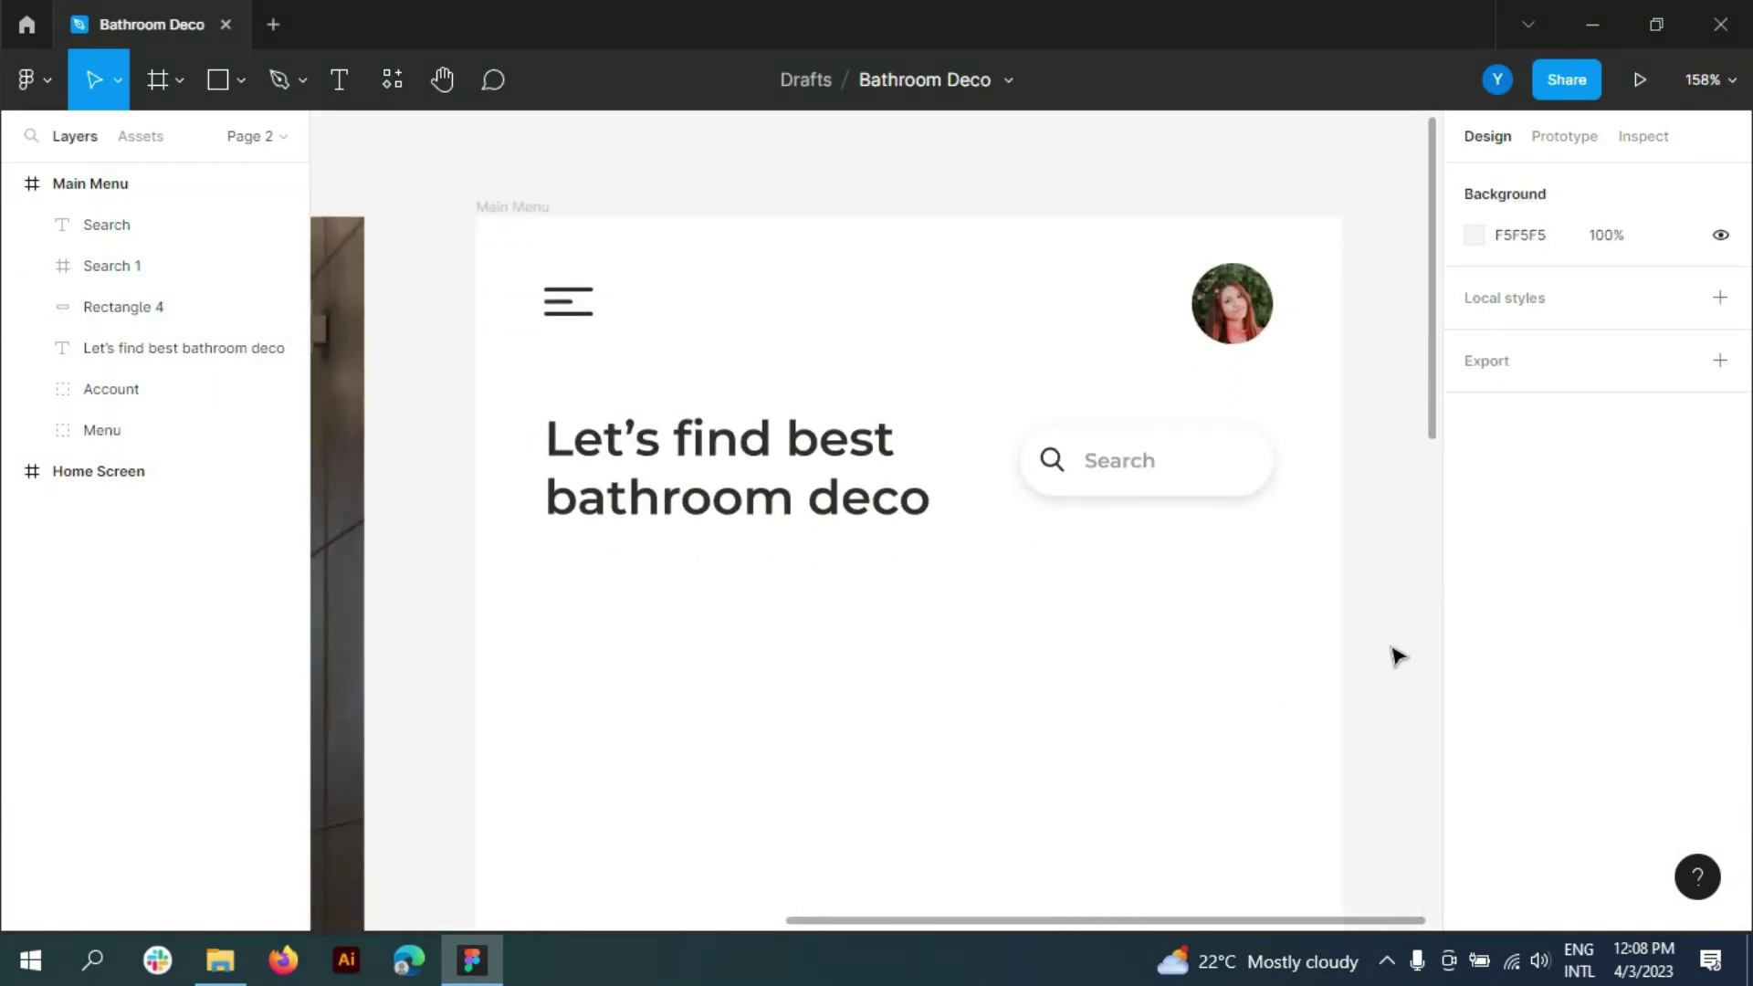
pyautogui.press('t')
pyautogui.click(703, 445)
# - Type the category labels 'All Toilet Sink Mirror More' below the heading
pyautogui.write('A')
pyautogui.click(1689, 741)
pyautogui.click(1670, 558)
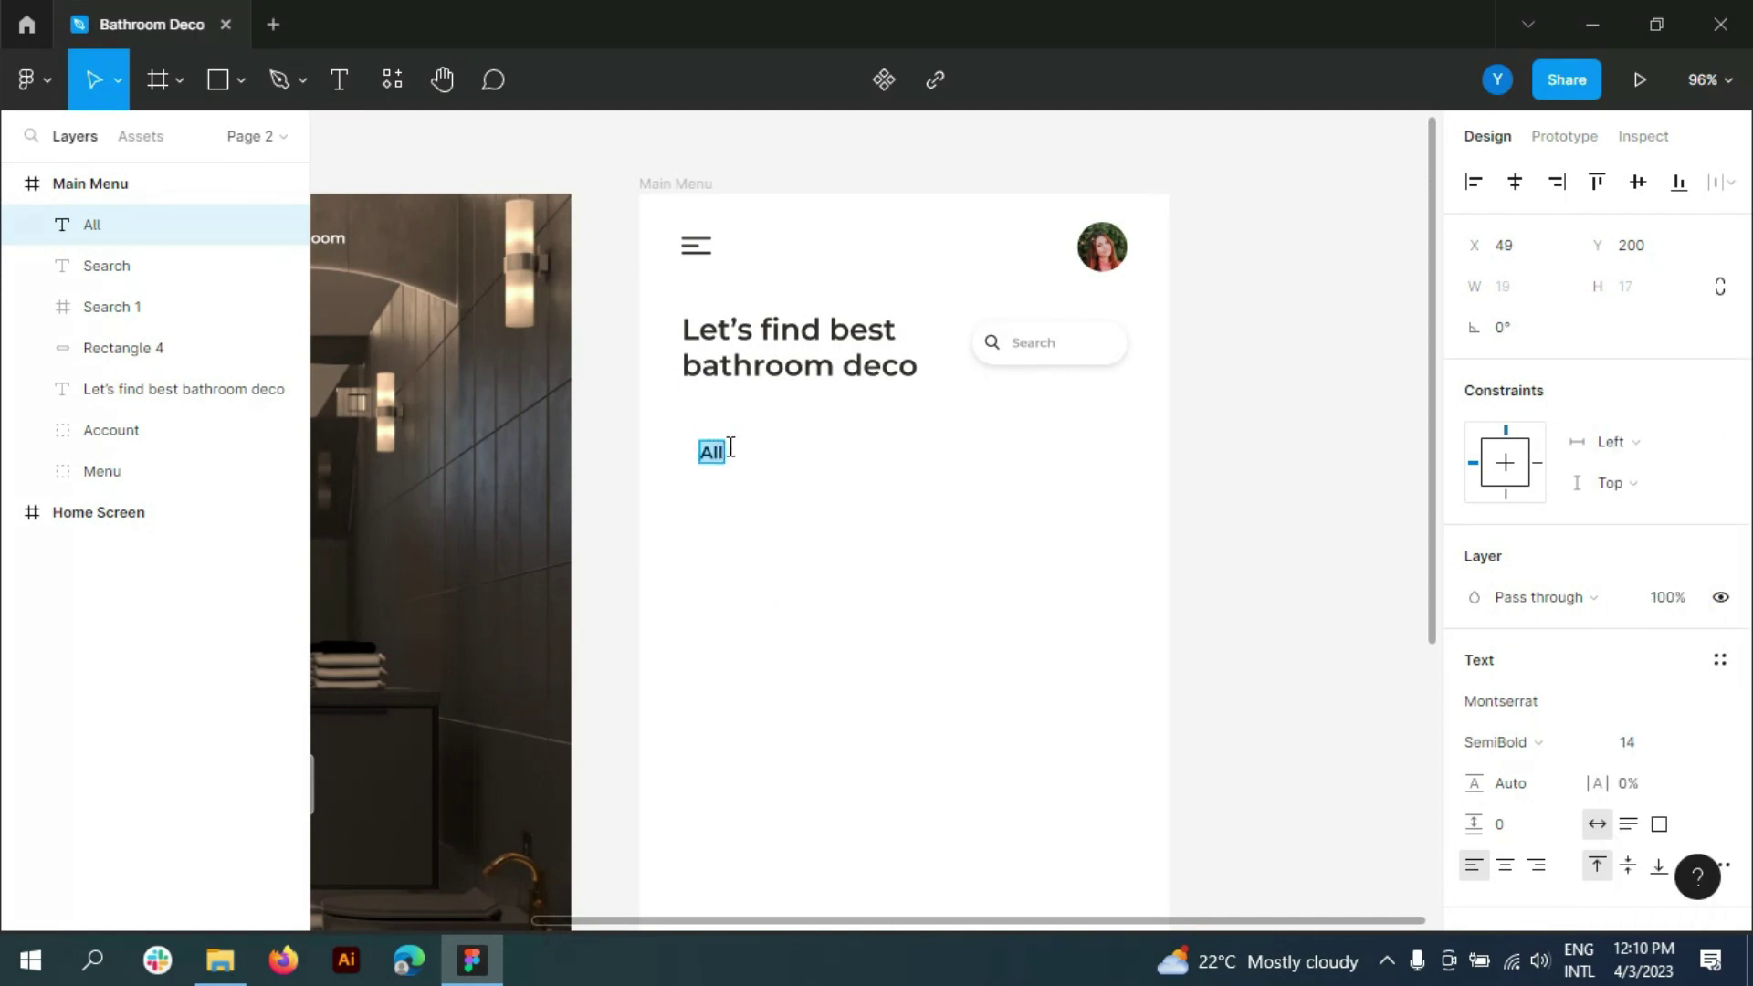
pyautogui.write('     Toi')
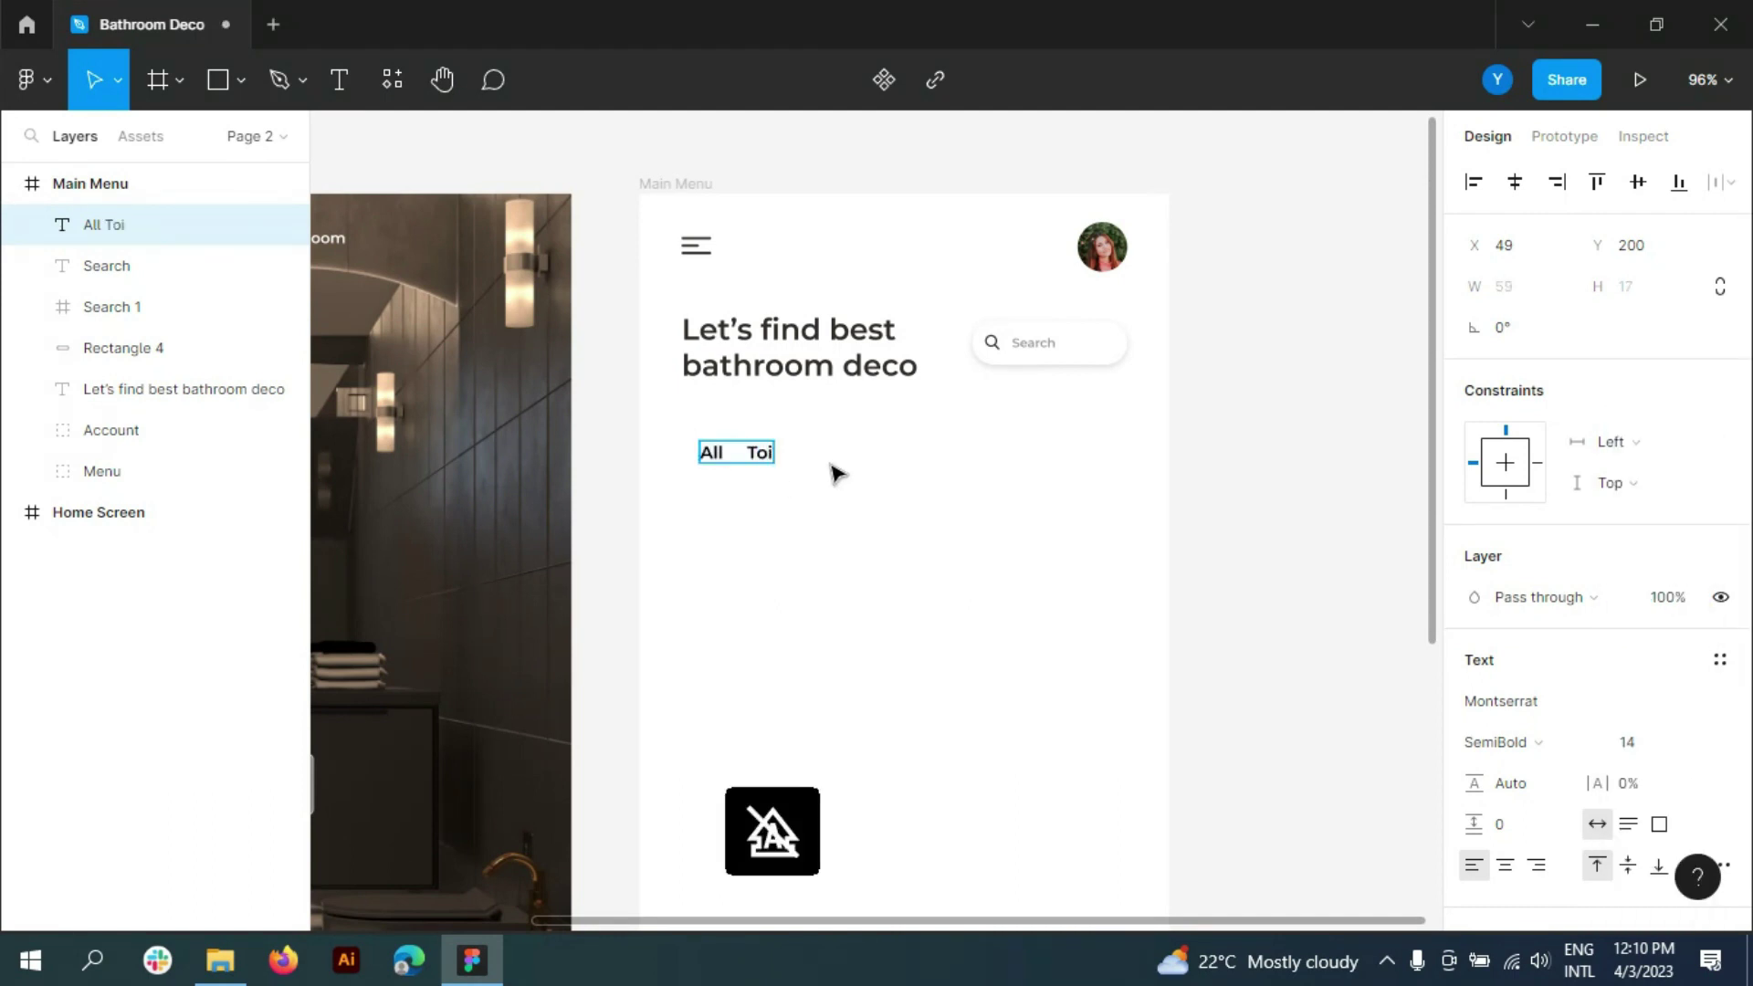
pyautogui.write('let')
pyautogui.write(' S')
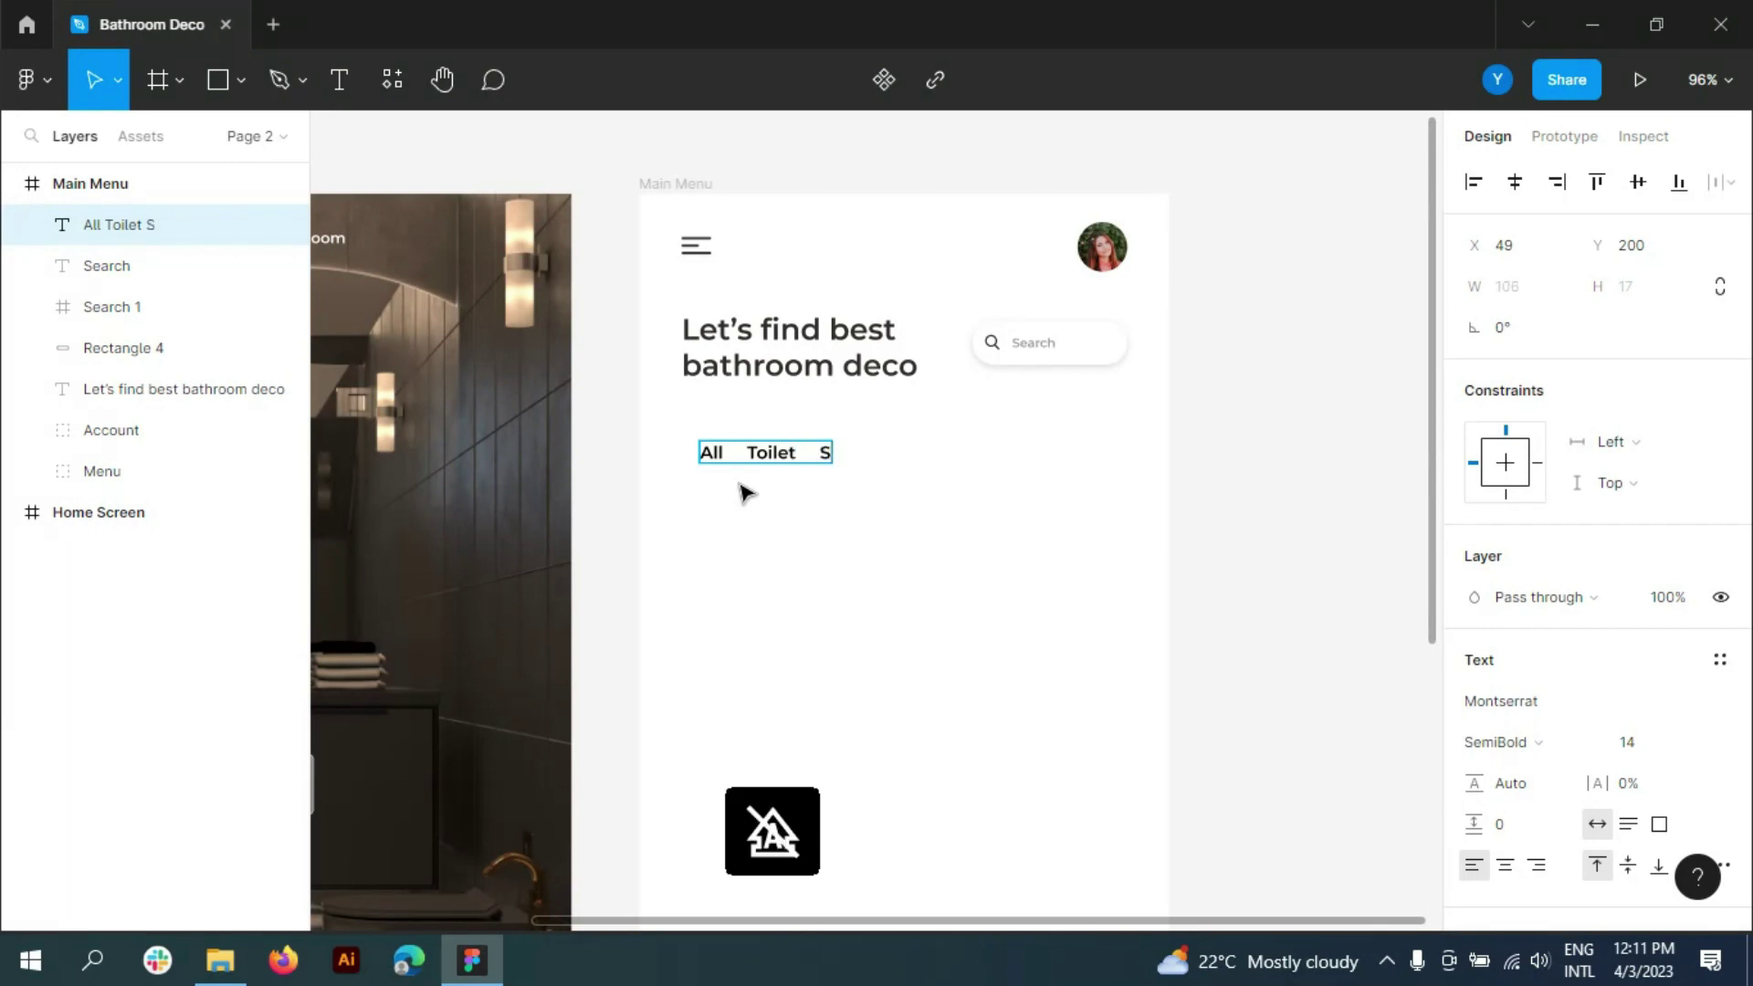
pyautogui.write('ink      M')
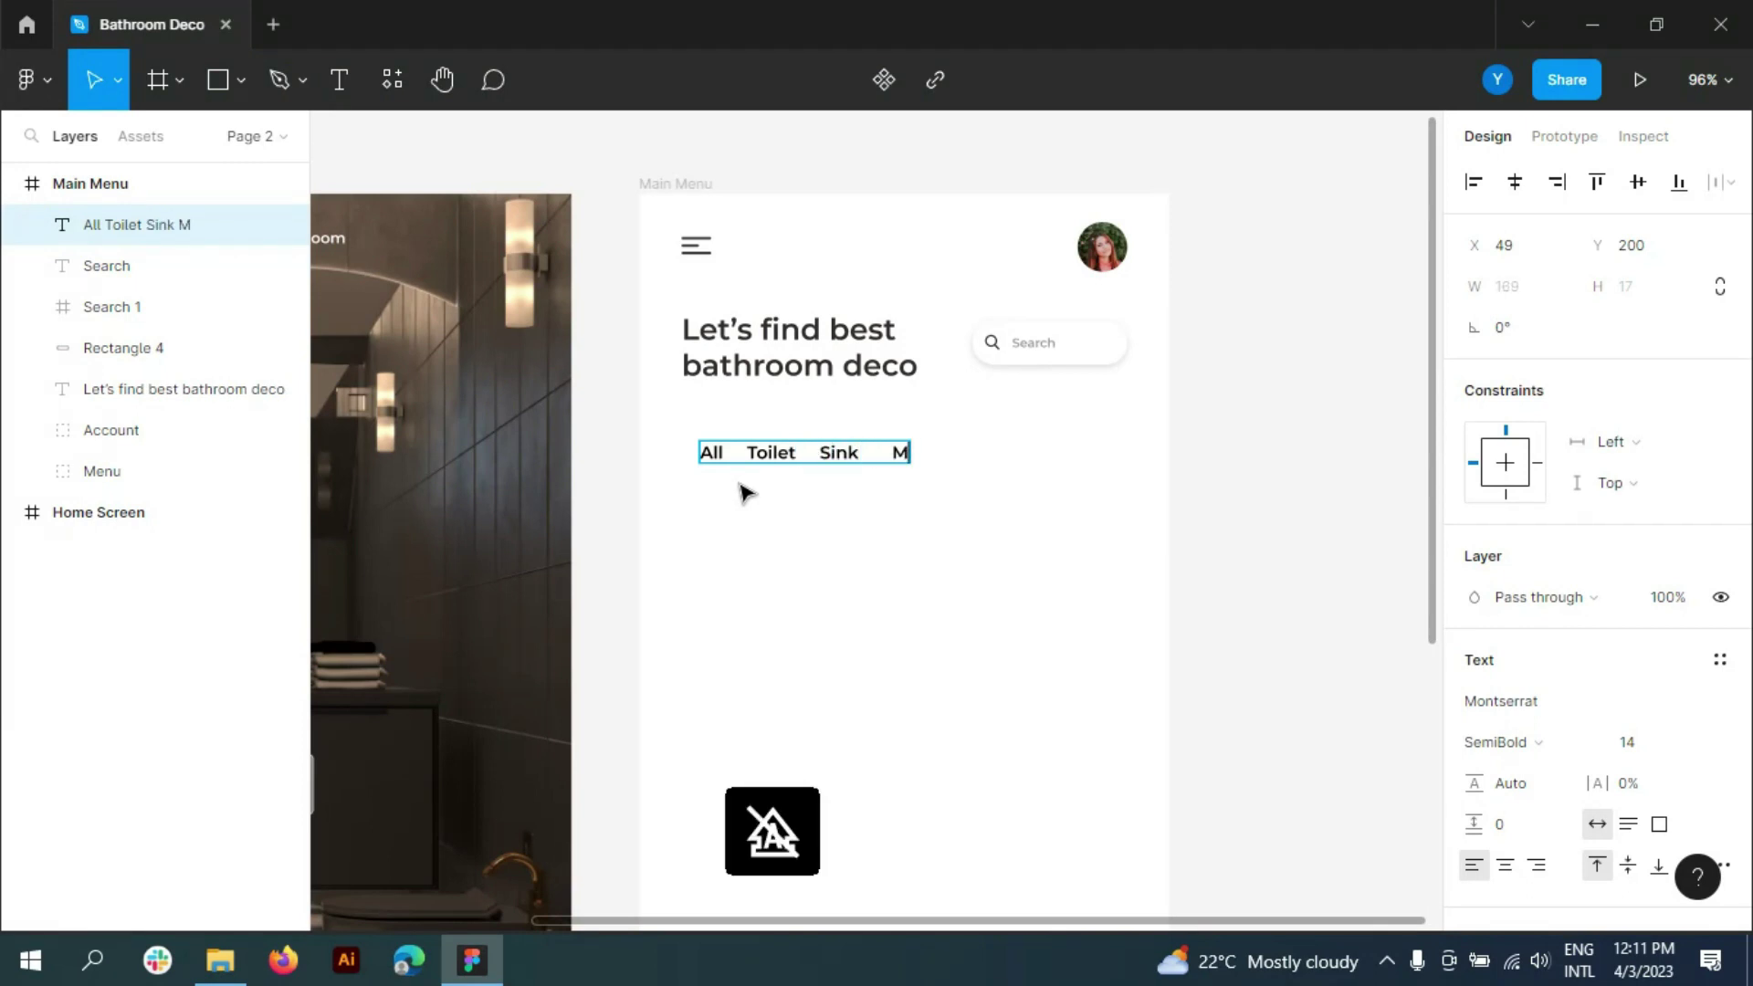
pyautogui.write('irror')
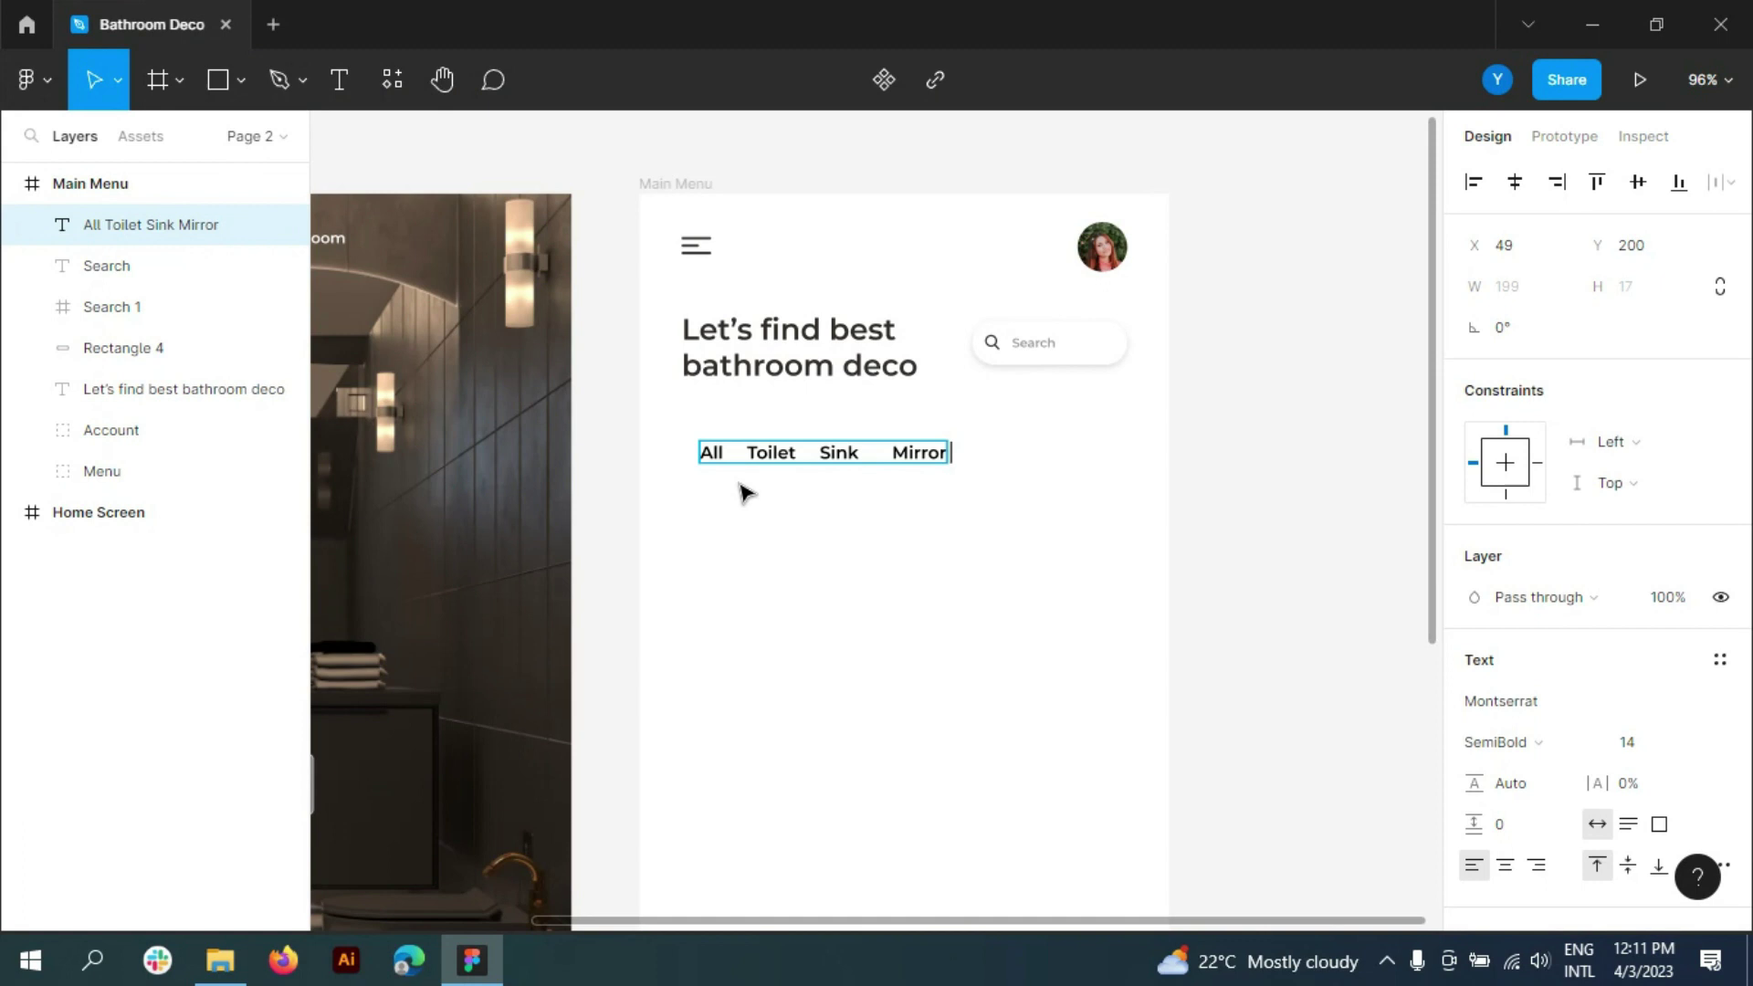
pyautogui.write('   More')
# - Align the category row with the heading's left edge using the column grid
pyautogui.scroll(3, 923, 547)
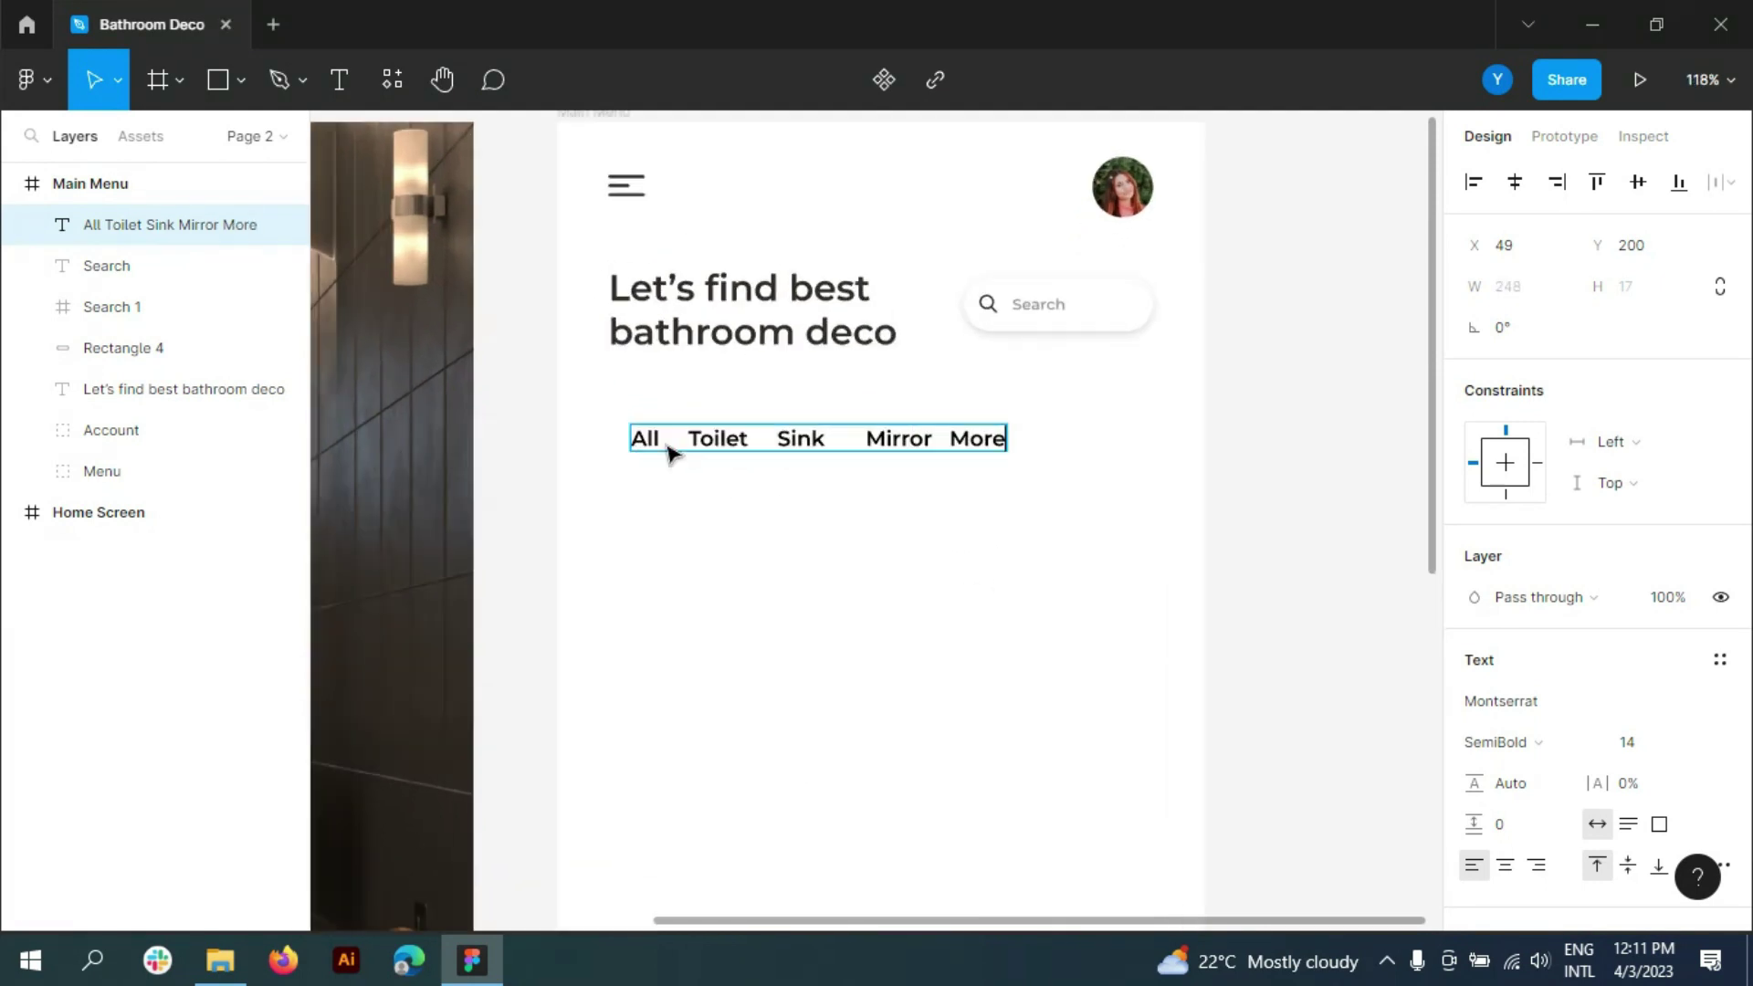
pyautogui.scroll(1, 676, 454)
pyautogui.click(103, 187)
pyautogui.click(1675, 567)
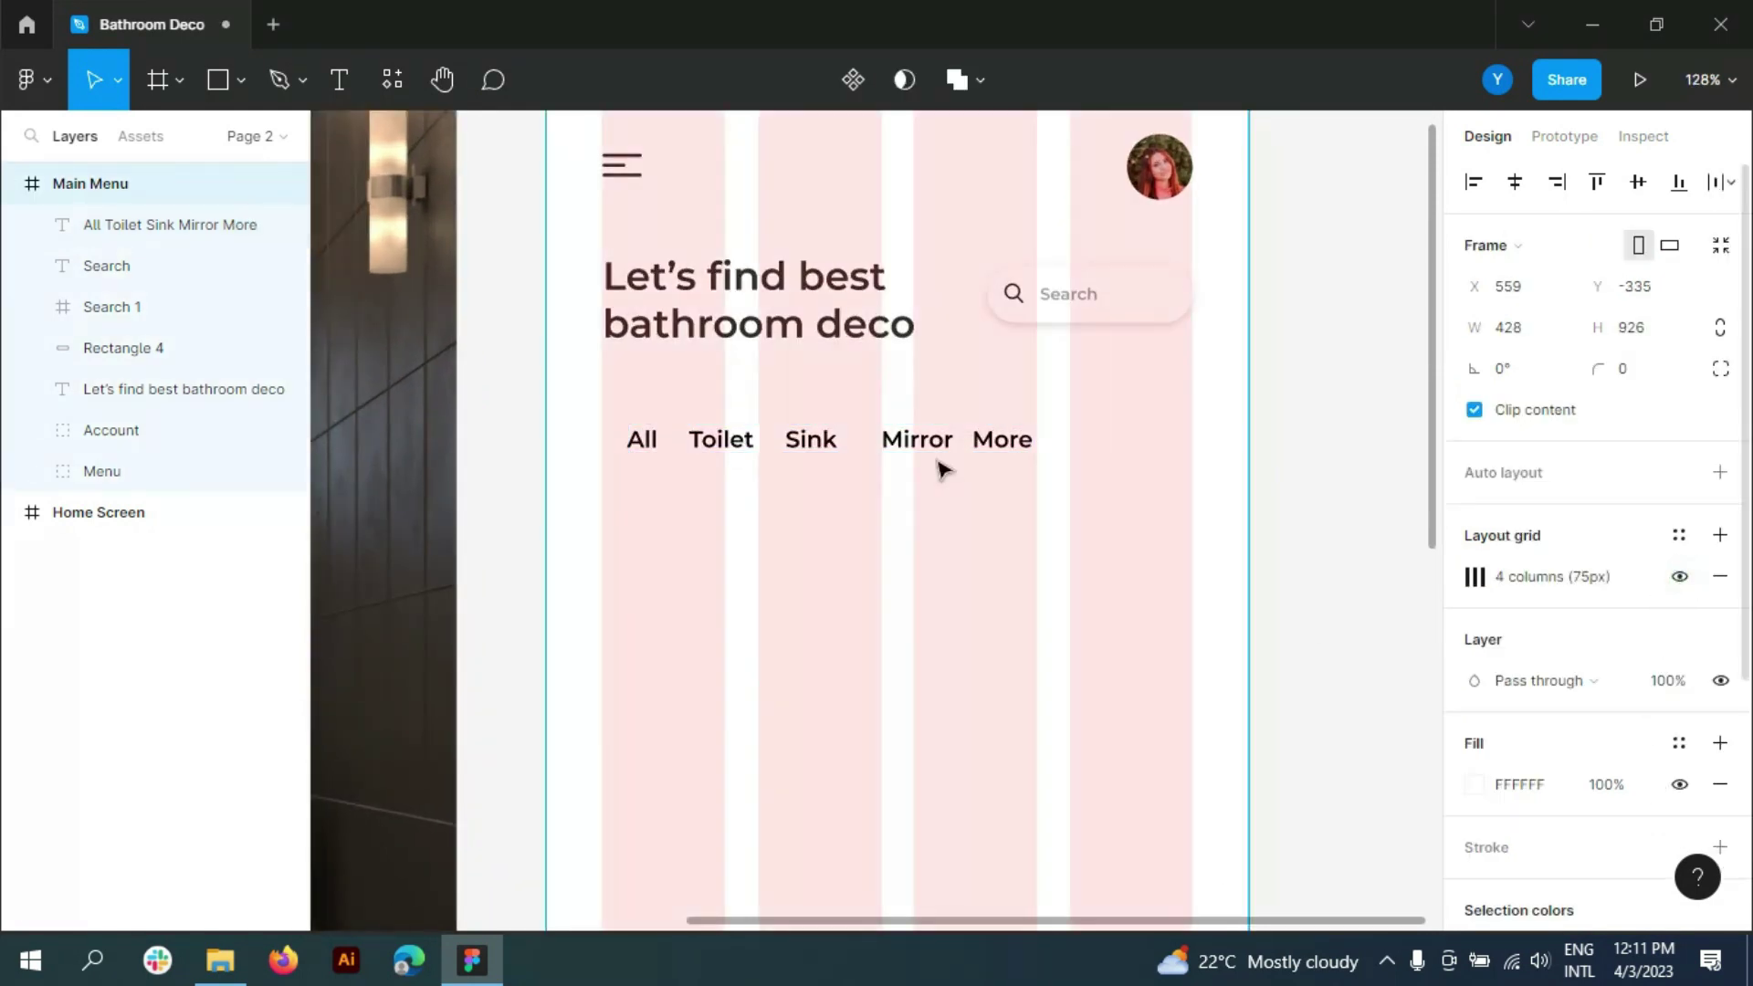
pyautogui.scroll(1, 771, 424)
pyautogui.click(730, 443)
pyautogui.moveTo(730, 443); pyautogui.dragTo(711, 413)
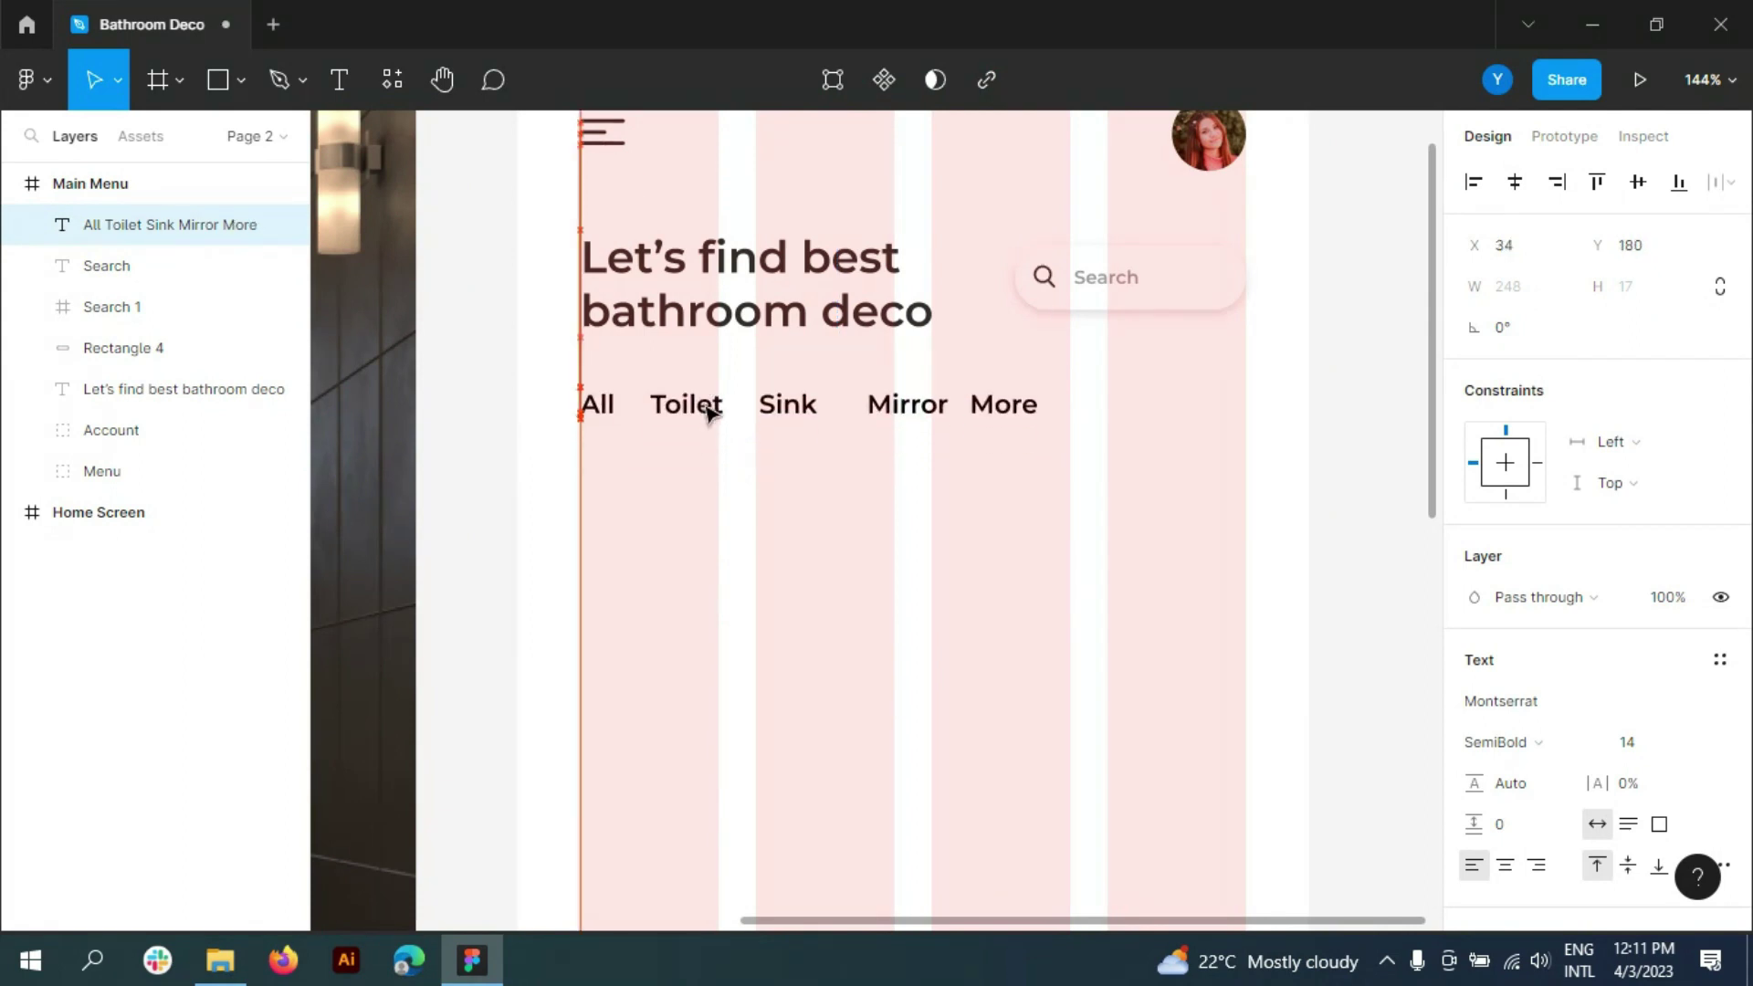
# - Enlarge the category row to size 16 with evenly spaced words
pyautogui.click(1674, 741)
pyautogui.click(1677, 606)
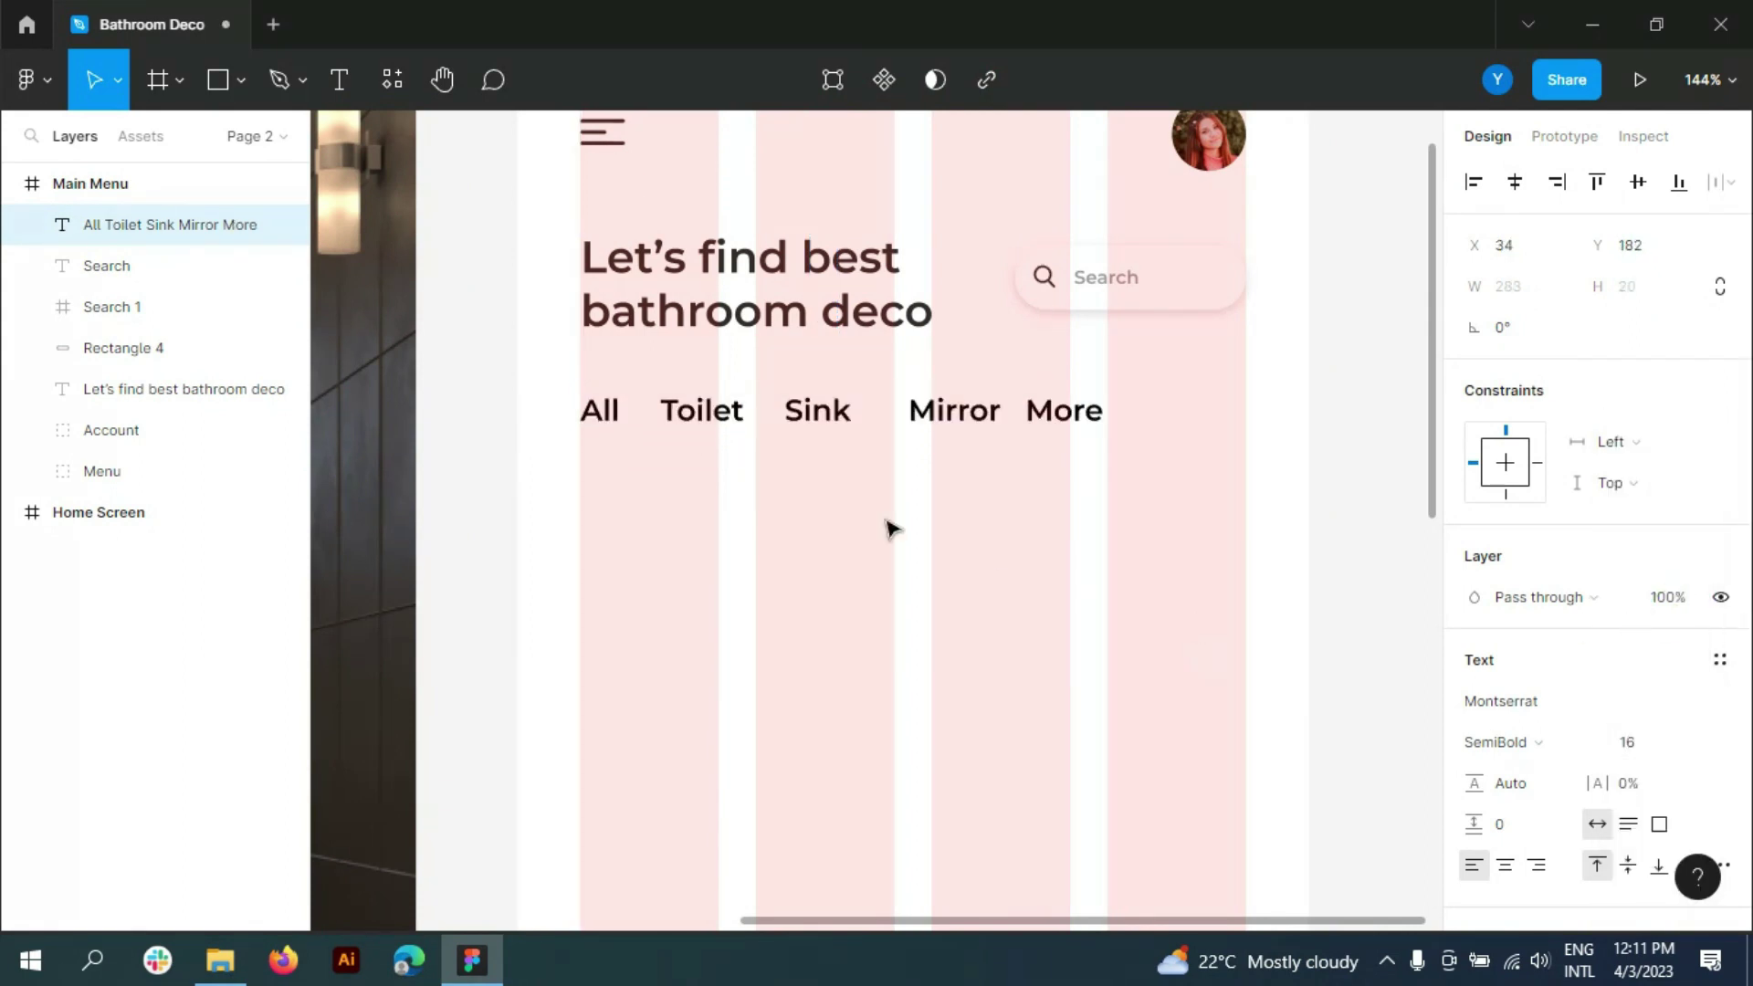
pyautogui.doubleClick(834, 407)
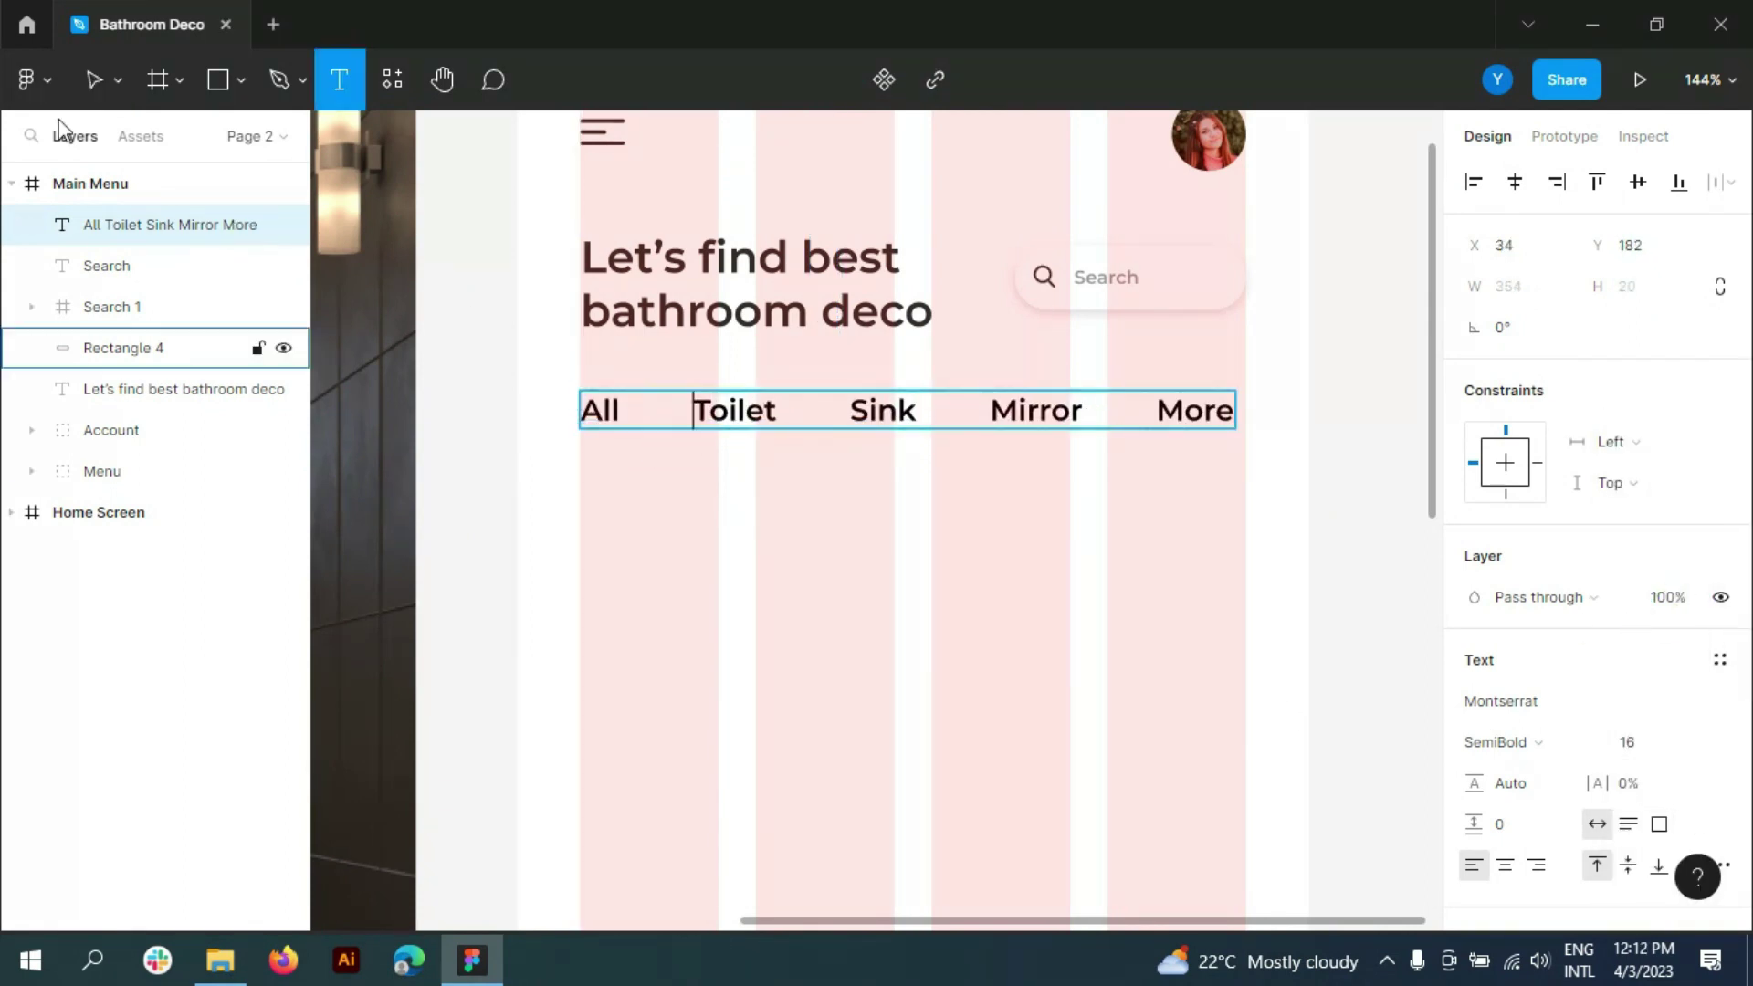
pyautogui.press('Escape')
pyautogui.moveTo(614, 405); pyautogui.dragTo(627, 410)
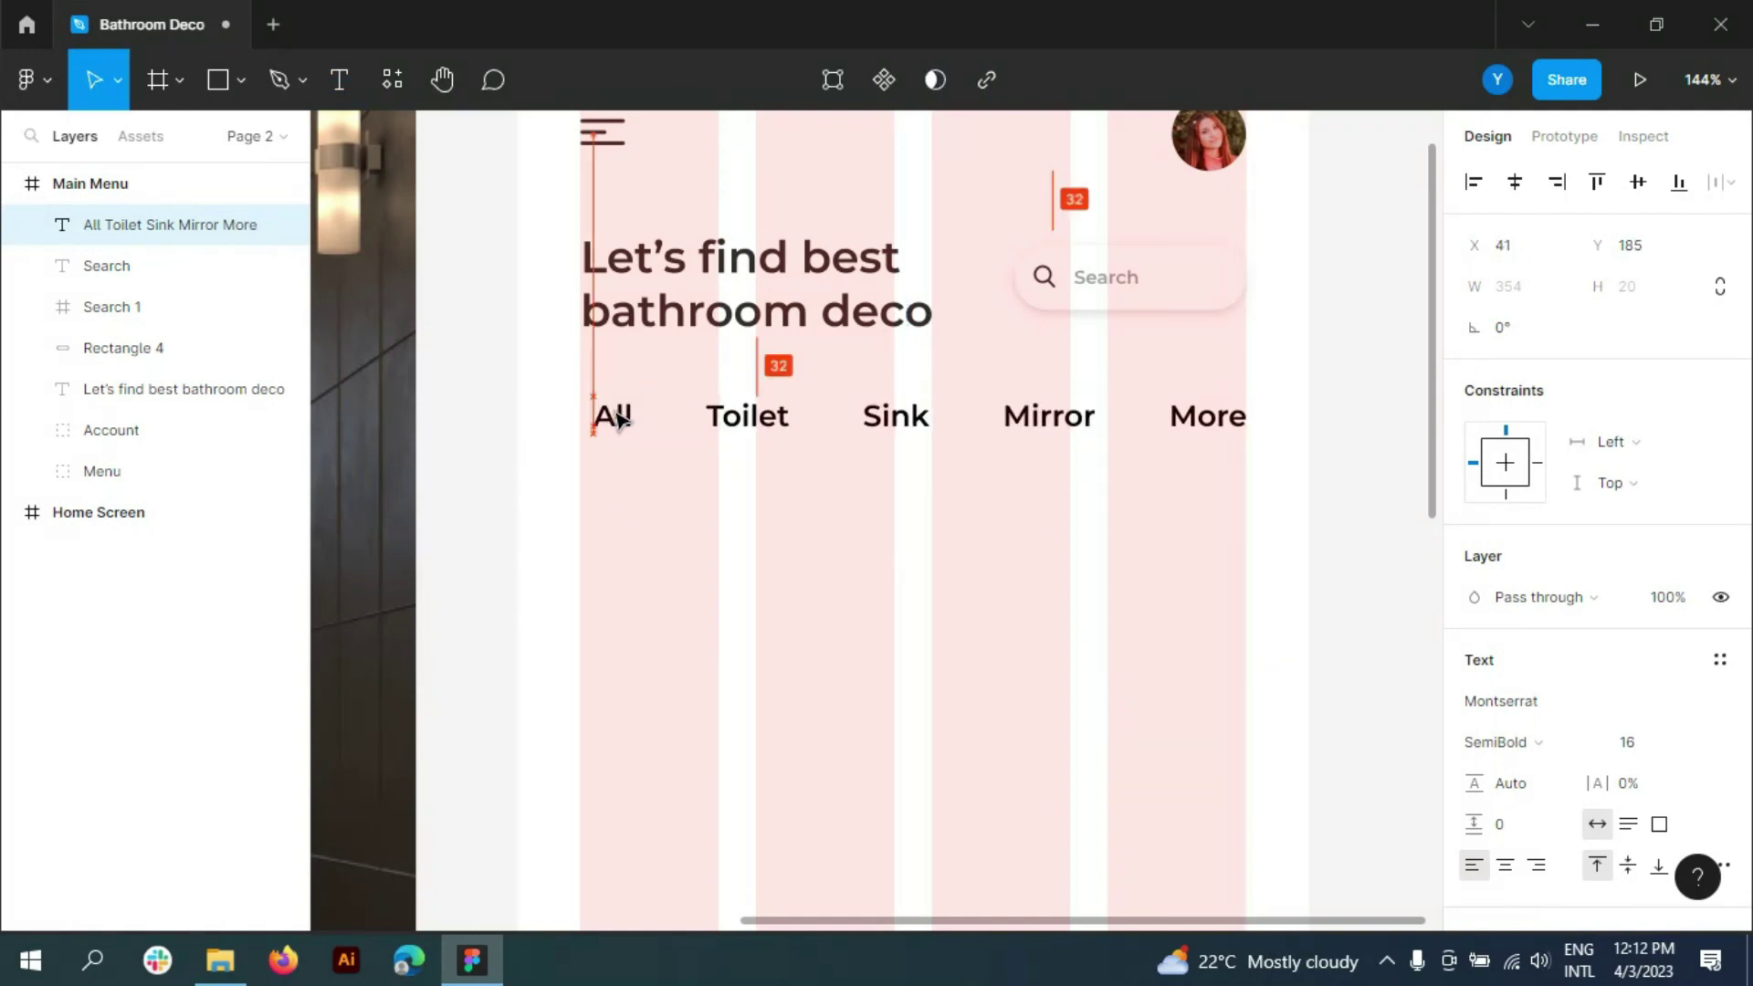
pyautogui.press('r')
pyautogui.scroll(1, 519, 397)
# - Draw a rectangle over the All label with corner radius 3, layered beneath the text
pyautogui.scroll(5, 519, 397)
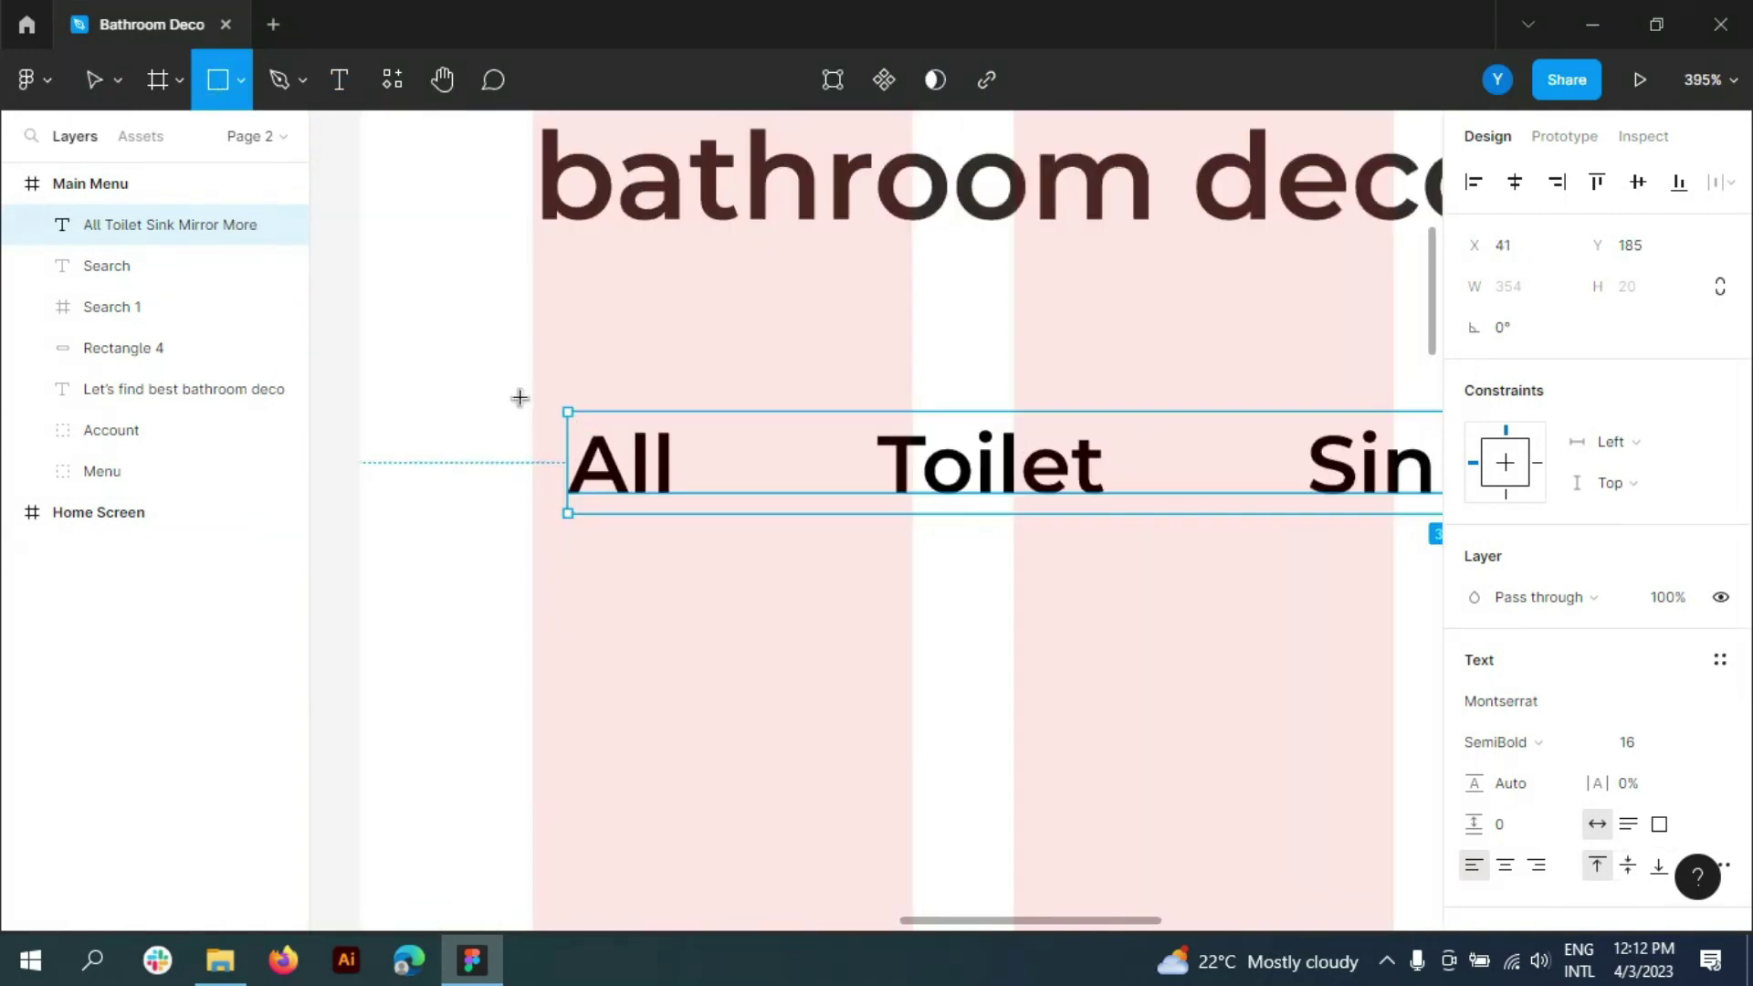
pyautogui.moveTo(532, 407); pyautogui.dragTo(747, 554)
pyautogui.click(1634, 327)
pyautogui.write('3')
pyautogui.moveTo(128, 225); pyautogui.dragTo(143, 308)
pyautogui.click(732, 509)
# - Resize the All tile to 30 pixels high and nudge it into place
pyautogui.click(553, 531)
pyautogui.moveTo(555, 544); pyautogui.dragTo(556, 522)
pyautogui.click(1643, 289)
pyautogui.write('30')
pyautogui.press('Return')
pyautogui.click(446, 429)
pyautogui.click(148, 263)
pyautogui.press('Up')
pyautogui.press('Up')
pyautogui.press('Up')
pyautogui.press('Up')
pyautogui.press('Down')
# - Paste the search pill's white fill and shadow onto the tile, softened to 10%
pyautogui.hotkey('ctrl', 'alt', 'v')
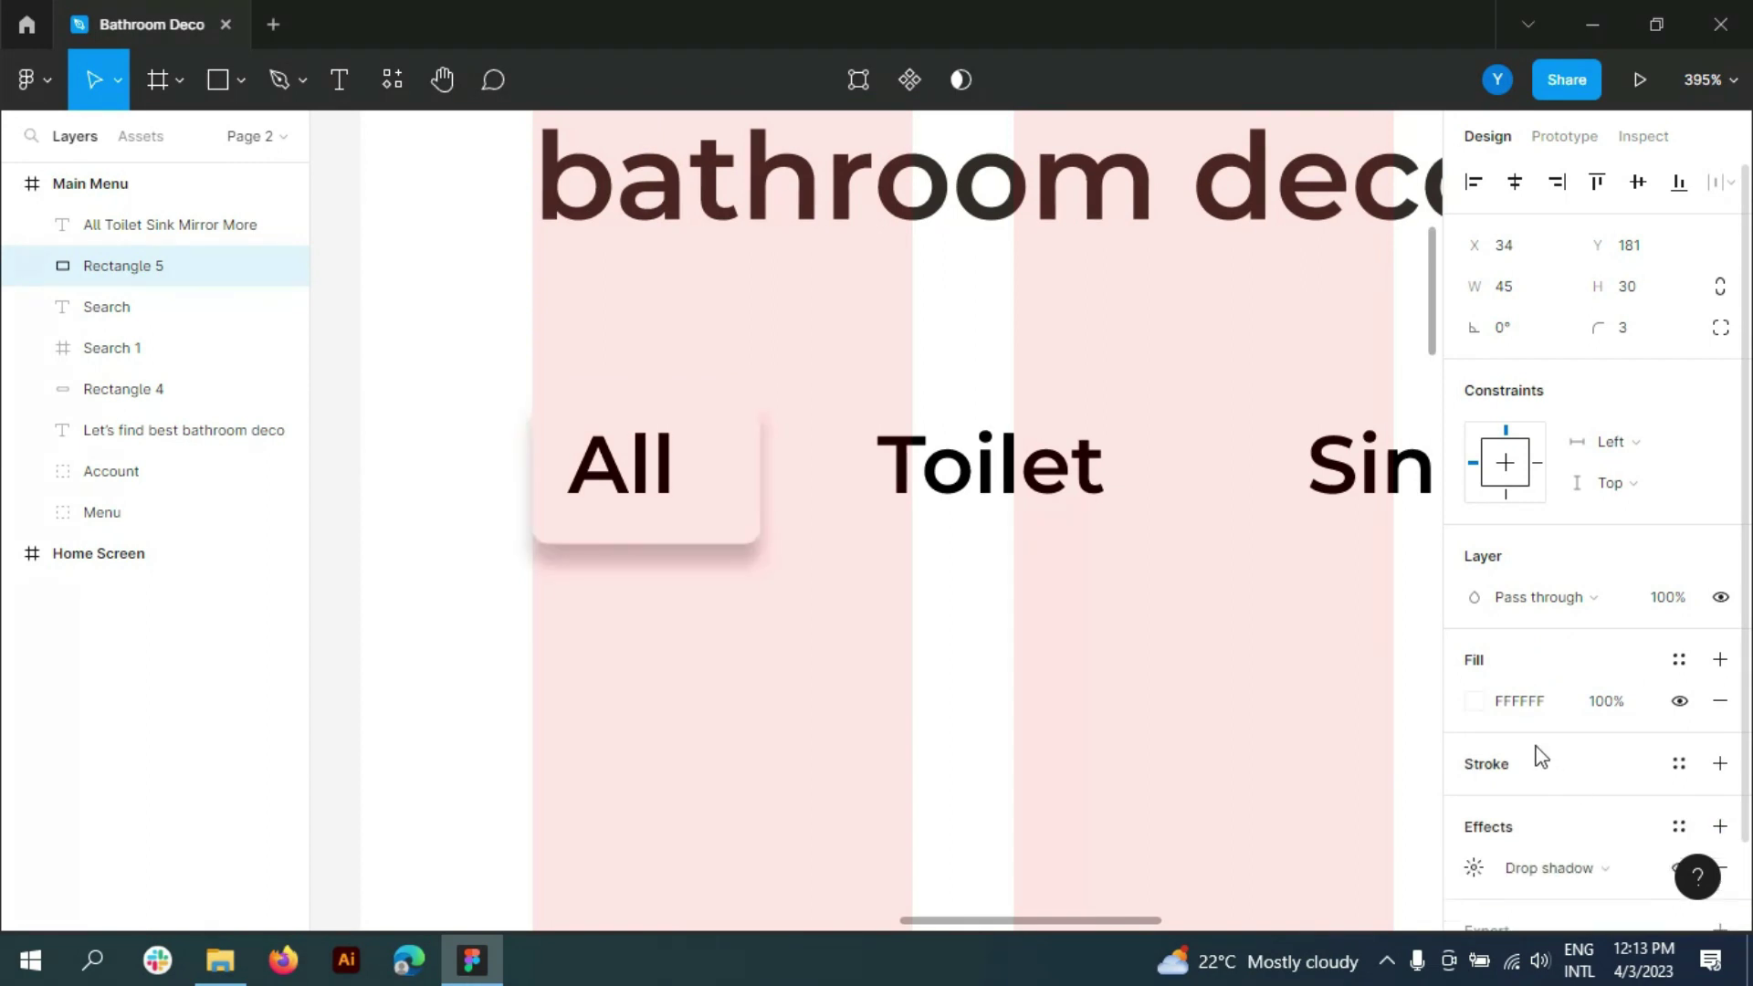
pyautogui.scroll(-1, 1541, 756)
pyautogui.click(1474, 772)
pyautogui.click(1315, 882)
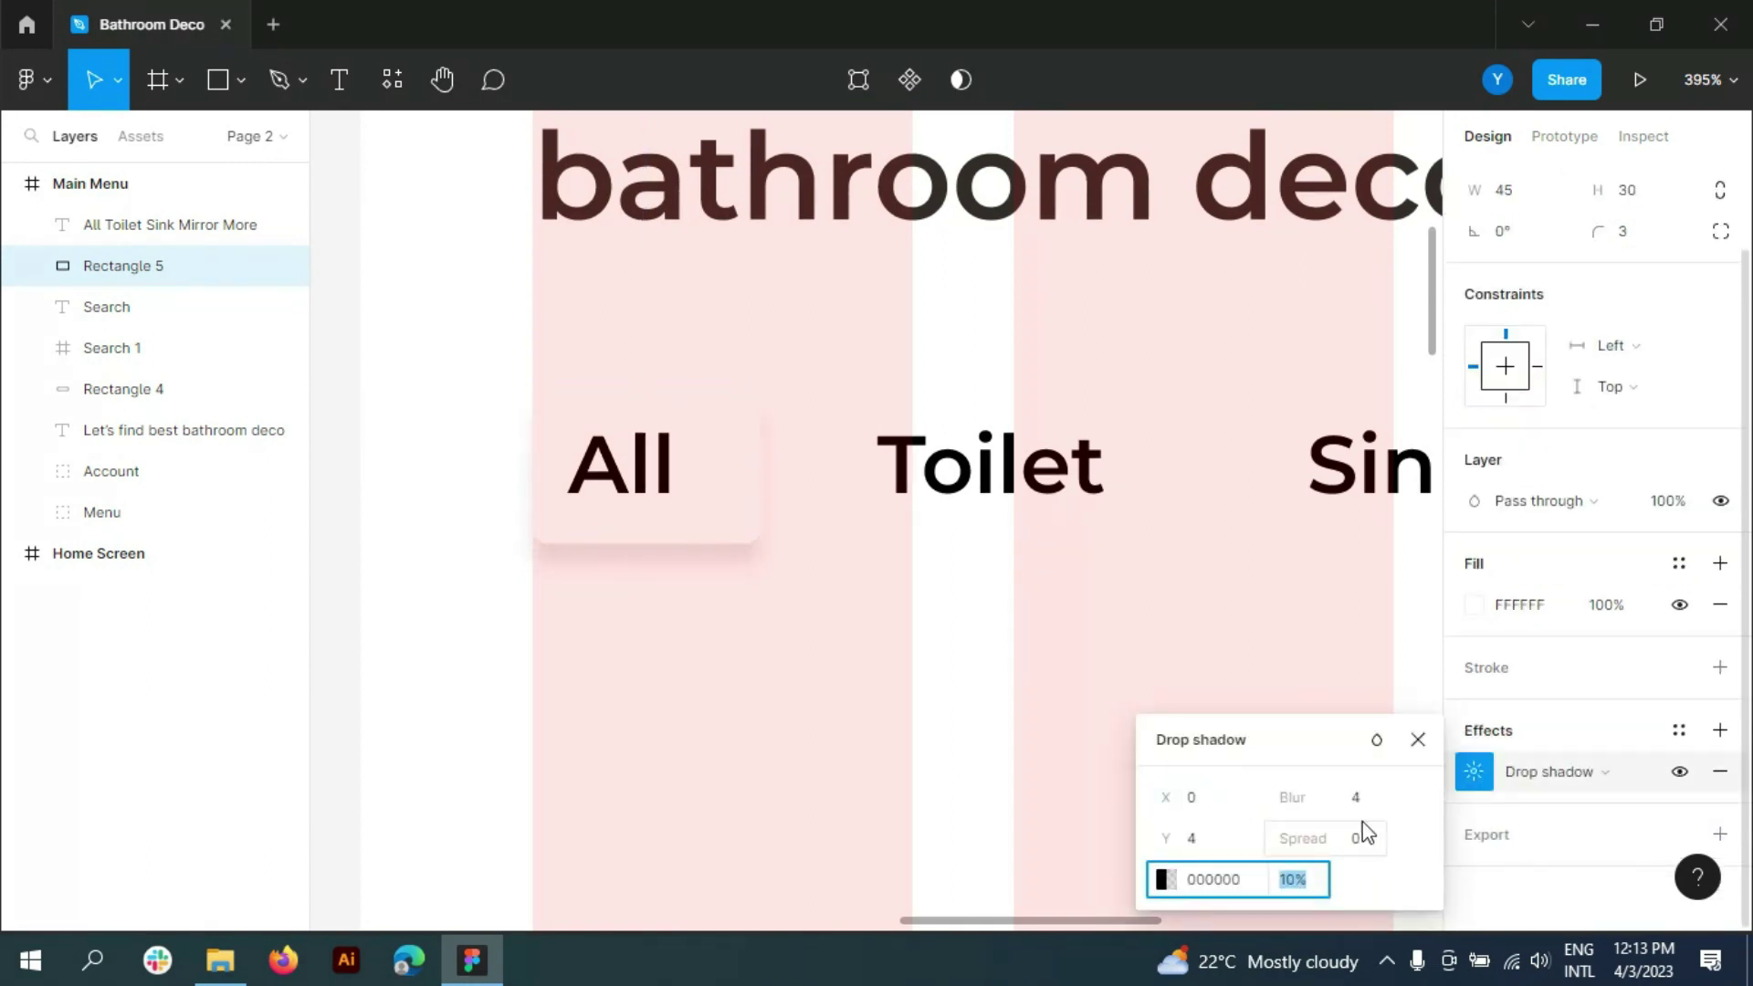
pyautogui.click(1229, 835)
pyautogui.click(1417, 739)
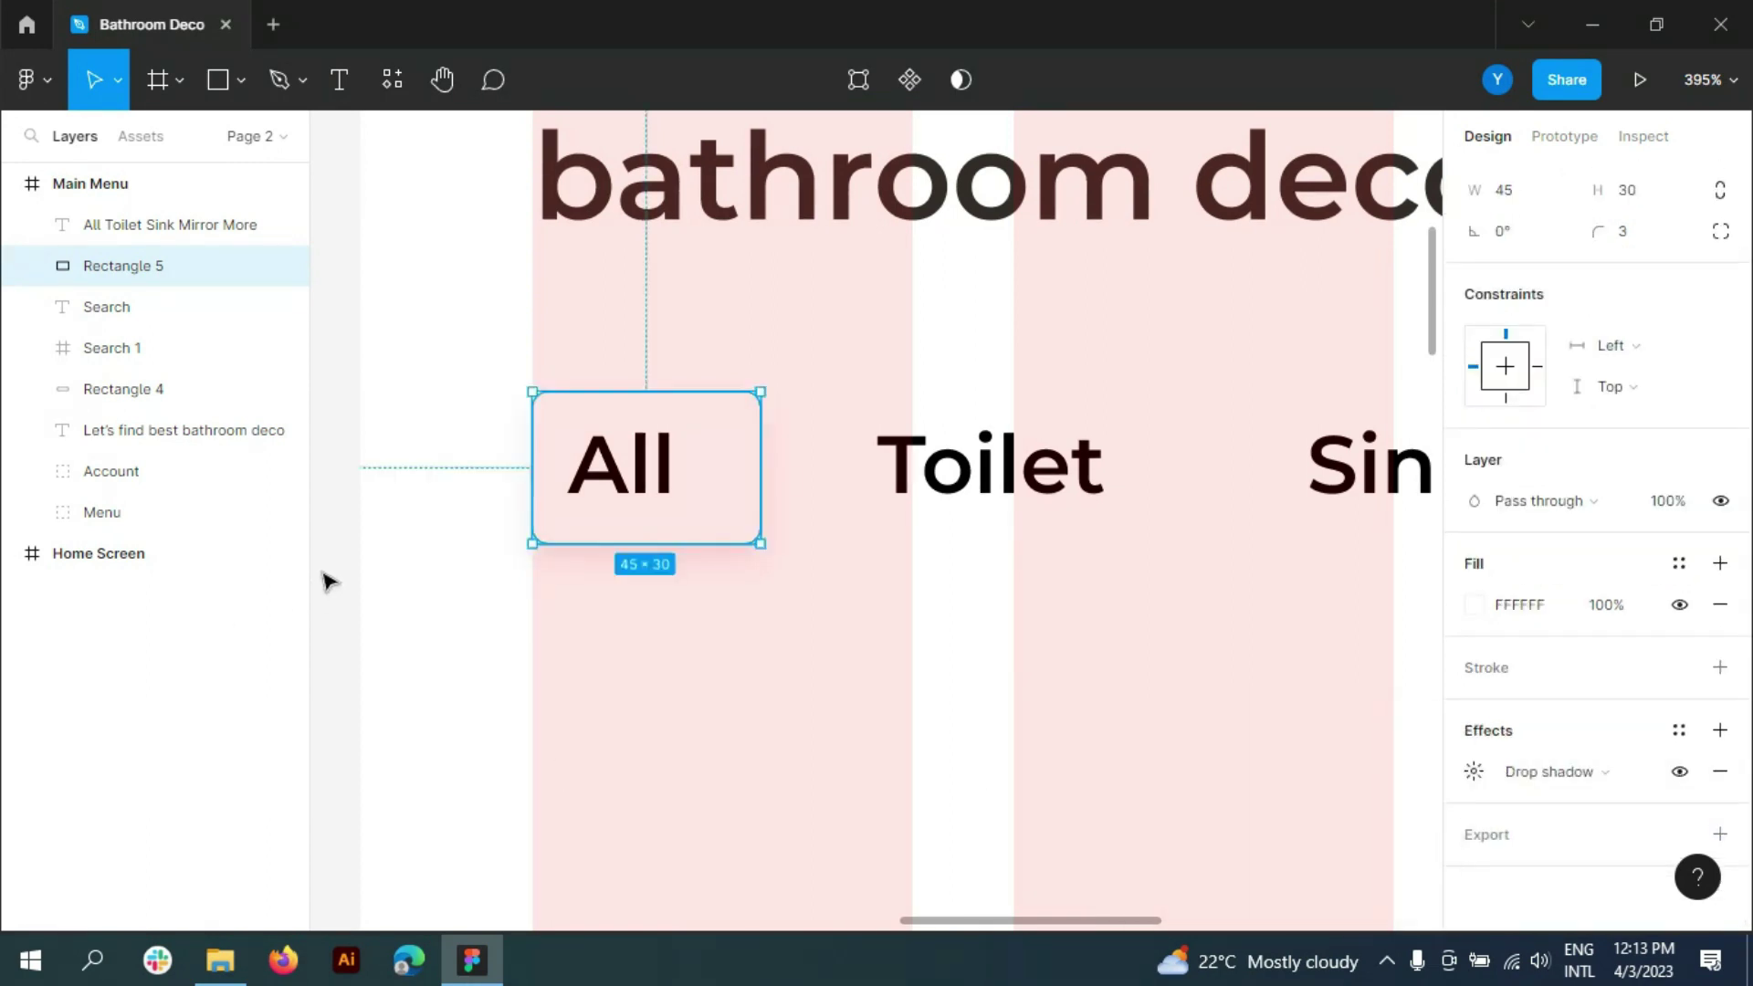
pyautogui.click(325, 579)
pyautogui.moveTo(623, 484); pyautogui.dragTo(638, 489)
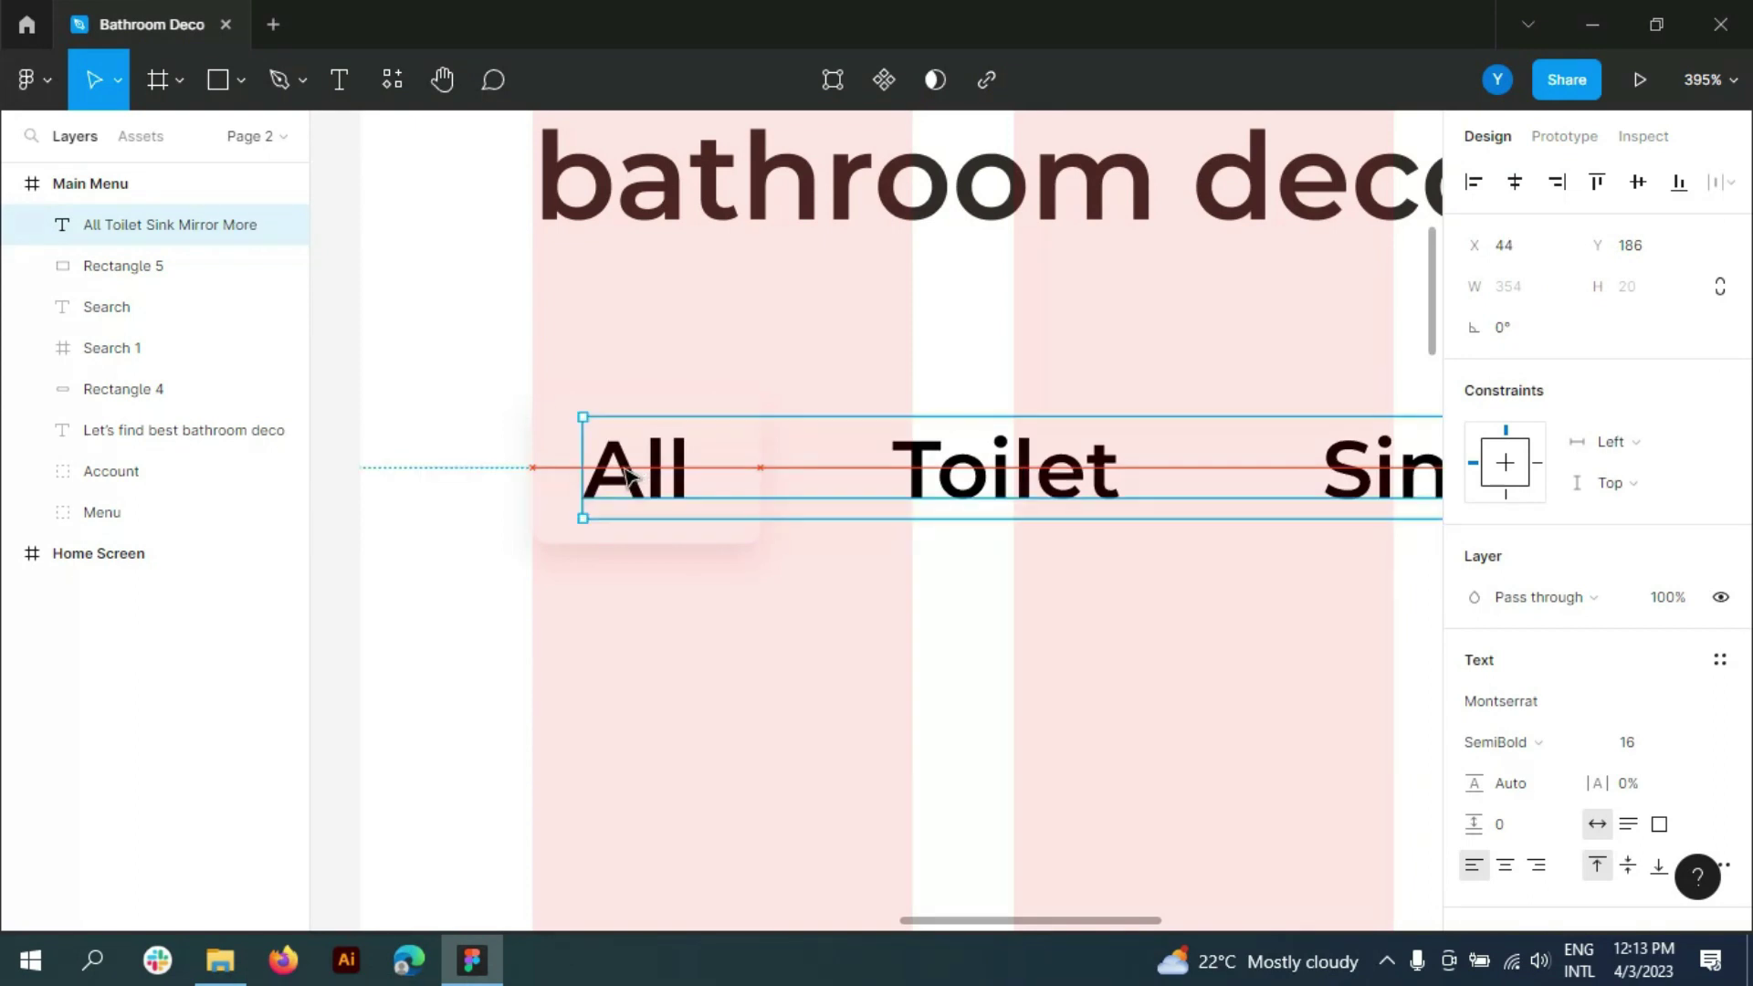
pyautogui.keyDown('ctrl'); pyautogui.scroll(-2, 630, 474); pyautogui.keyUp('ctrl')
# - Set the category row to size 14 and centre All on its tile
pyautogui.click(86, 182)
pyautogui.keyDown('ctrl'); pyautogui.scroll(-2, 571, 689); pyautogui.keyUp('ctrl')
pyautogui.keyDown('ctrl'); pyautogui.scroll(-2, 812, 566); pyautogui.keyUp('ctrl')
pyautogui.keyDown('ctrl'); pyautogui.scroll(2, 822, 575); pyautogui.keyUp('ctrl')
pyautogui.click(1029, 557)
pyautogui.click(1681, 742)
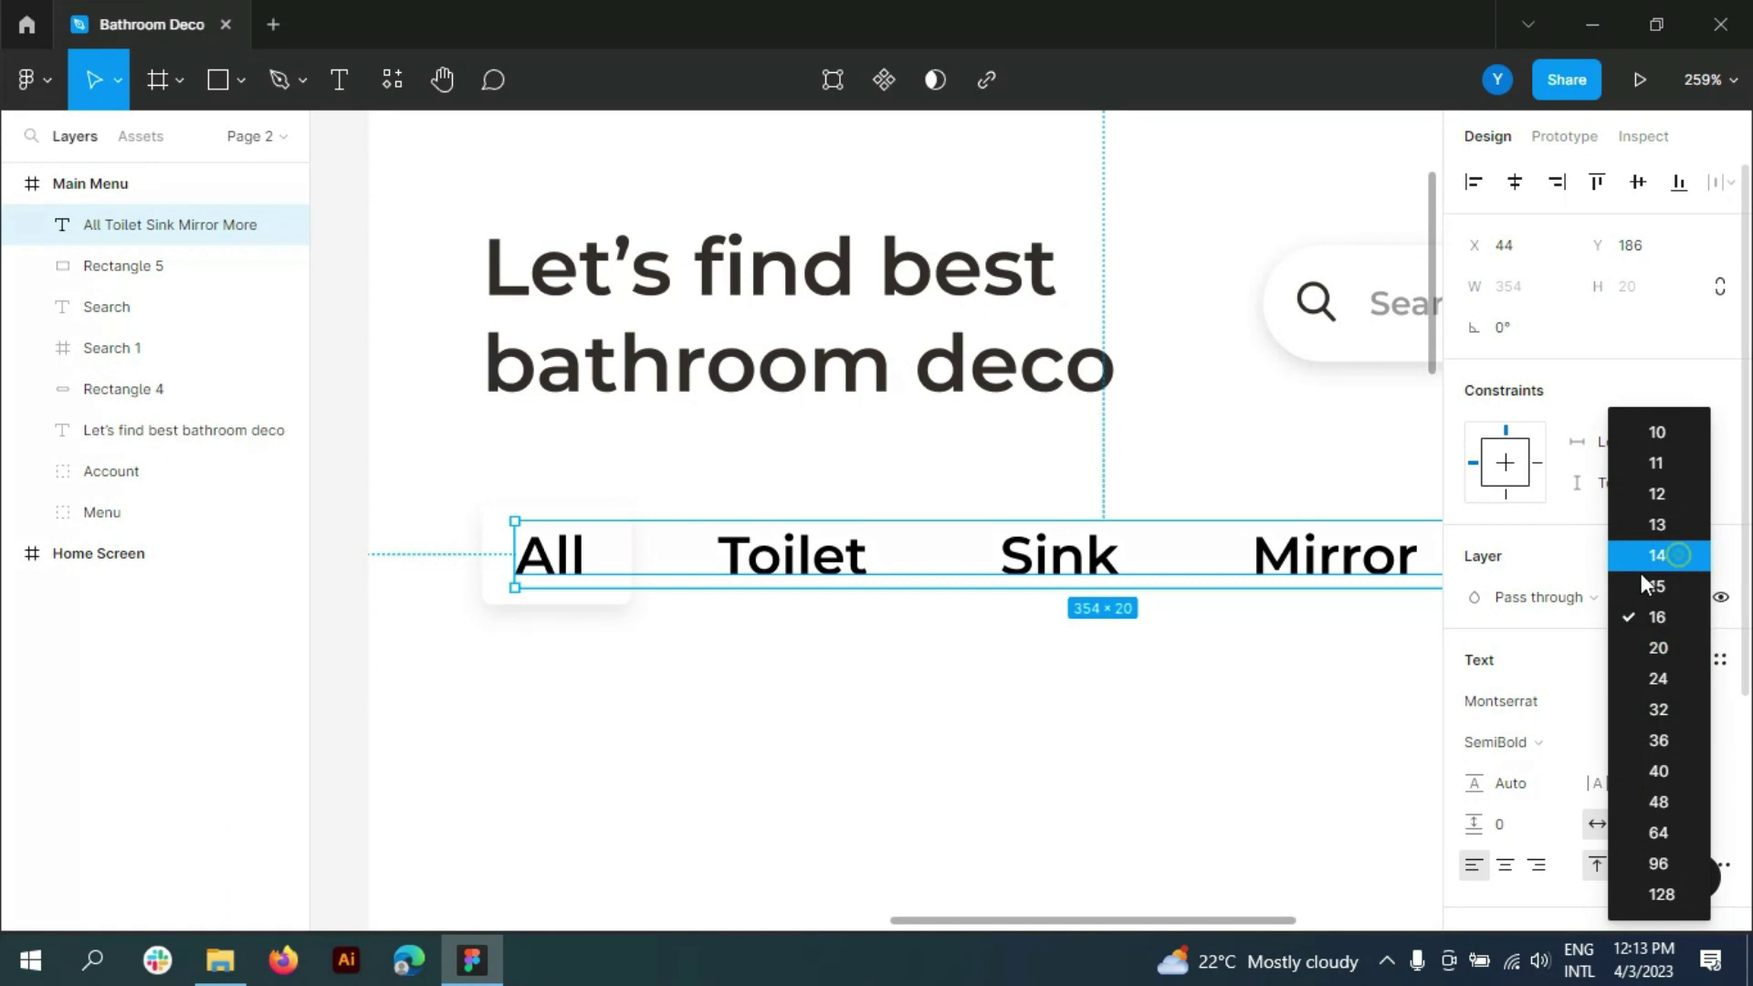
pyautogui.click(1640, 557)
pyautogui.keyDown('ctrl'); pyautogui.scroll(1, 556, 587); pyautogui.keyUp('ctrl')
pyautogui.keyDown('ctrl'); pyautogui.scroll(1, 555, 587); pyautogui.keyUp('ctrl')
pyautogui.moveTo(559, 573); pyautogui.dragTo(570, 581)
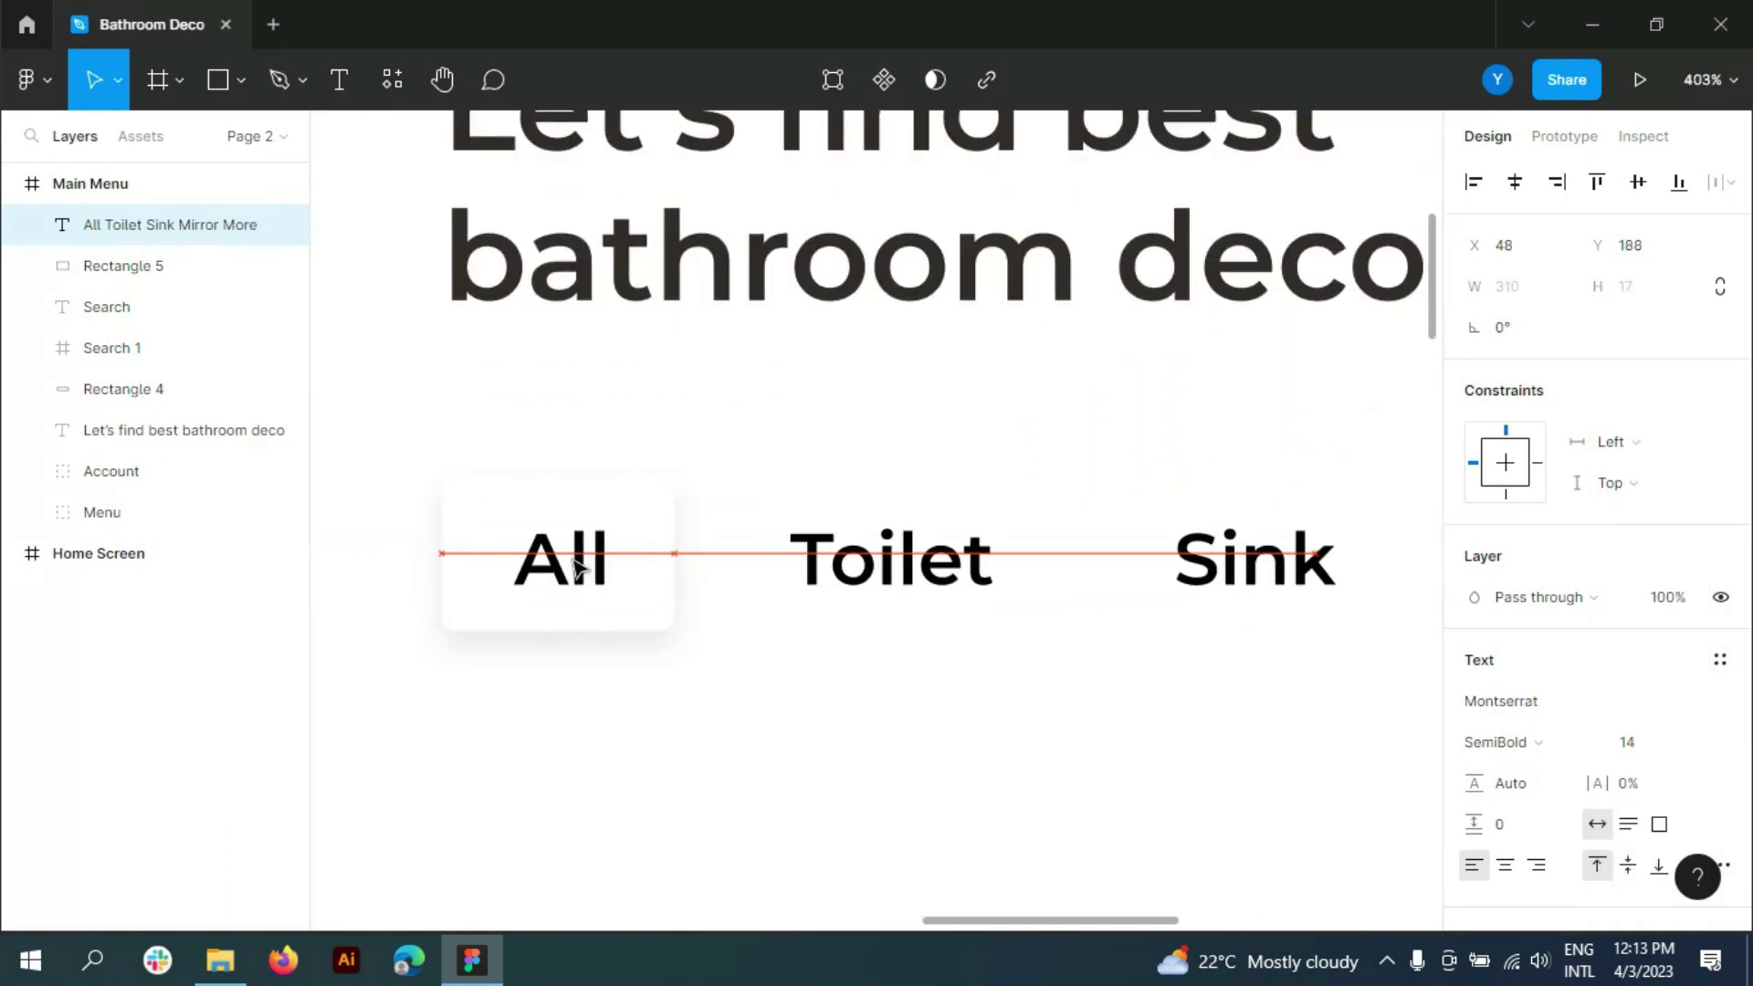
pyautogui.press('Return')
# - Colour the Toilet, Sink and Mirror words grey 989898
pyautogui.scroll(-3, 1597, 548)
pyautogui.click(1475, 645)
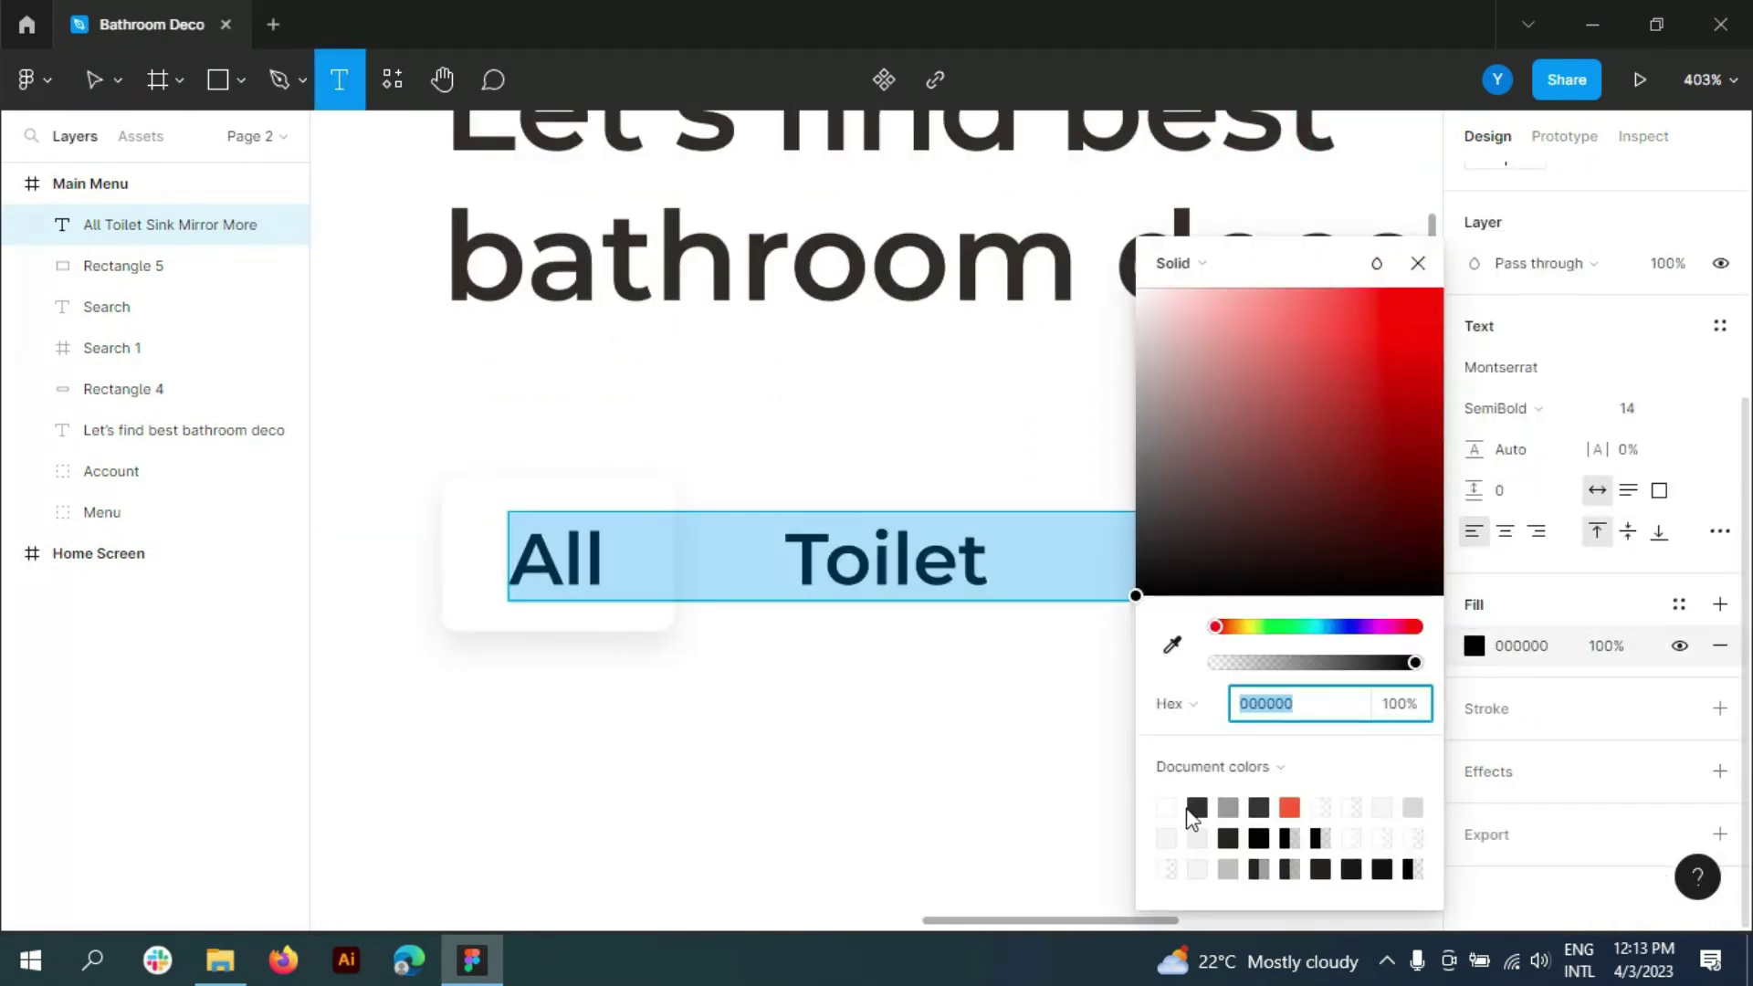
pyautogui.click(1418, 265)
pyautogui.scroll(-4, 649, 606)
pyautogui.click(837, 585)
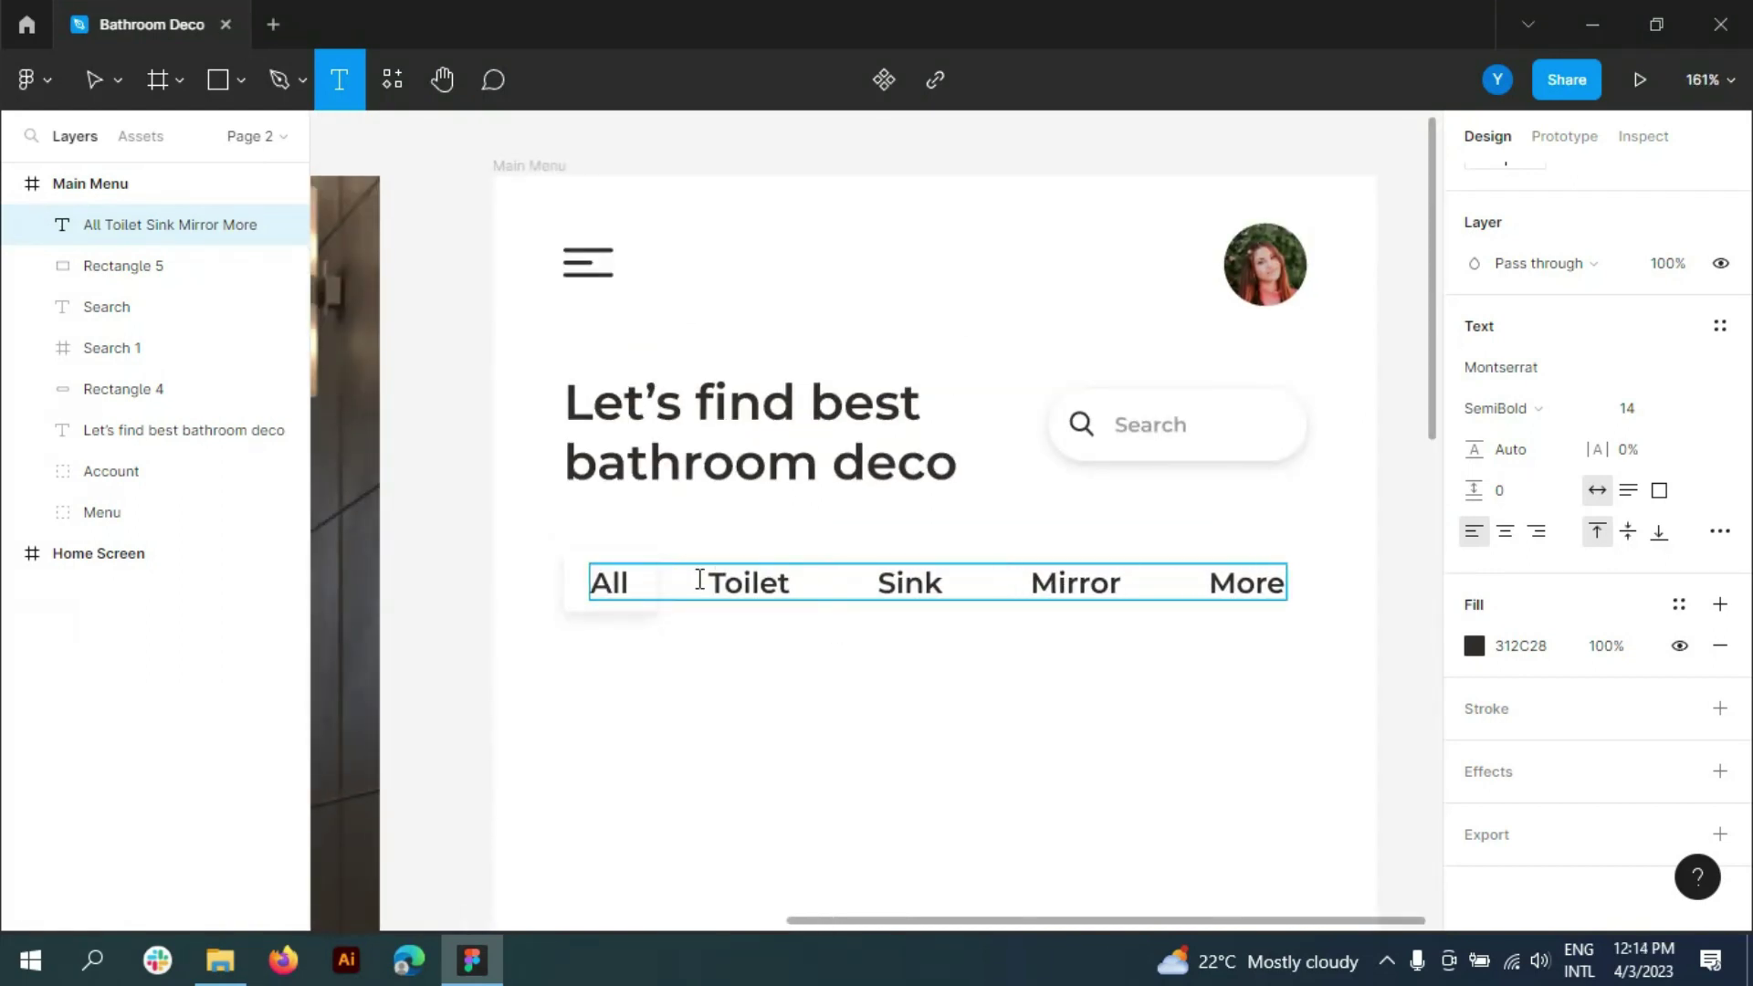
pyautogui.moveTo(721, 582); pyautogui.dragTo(1135, 583)
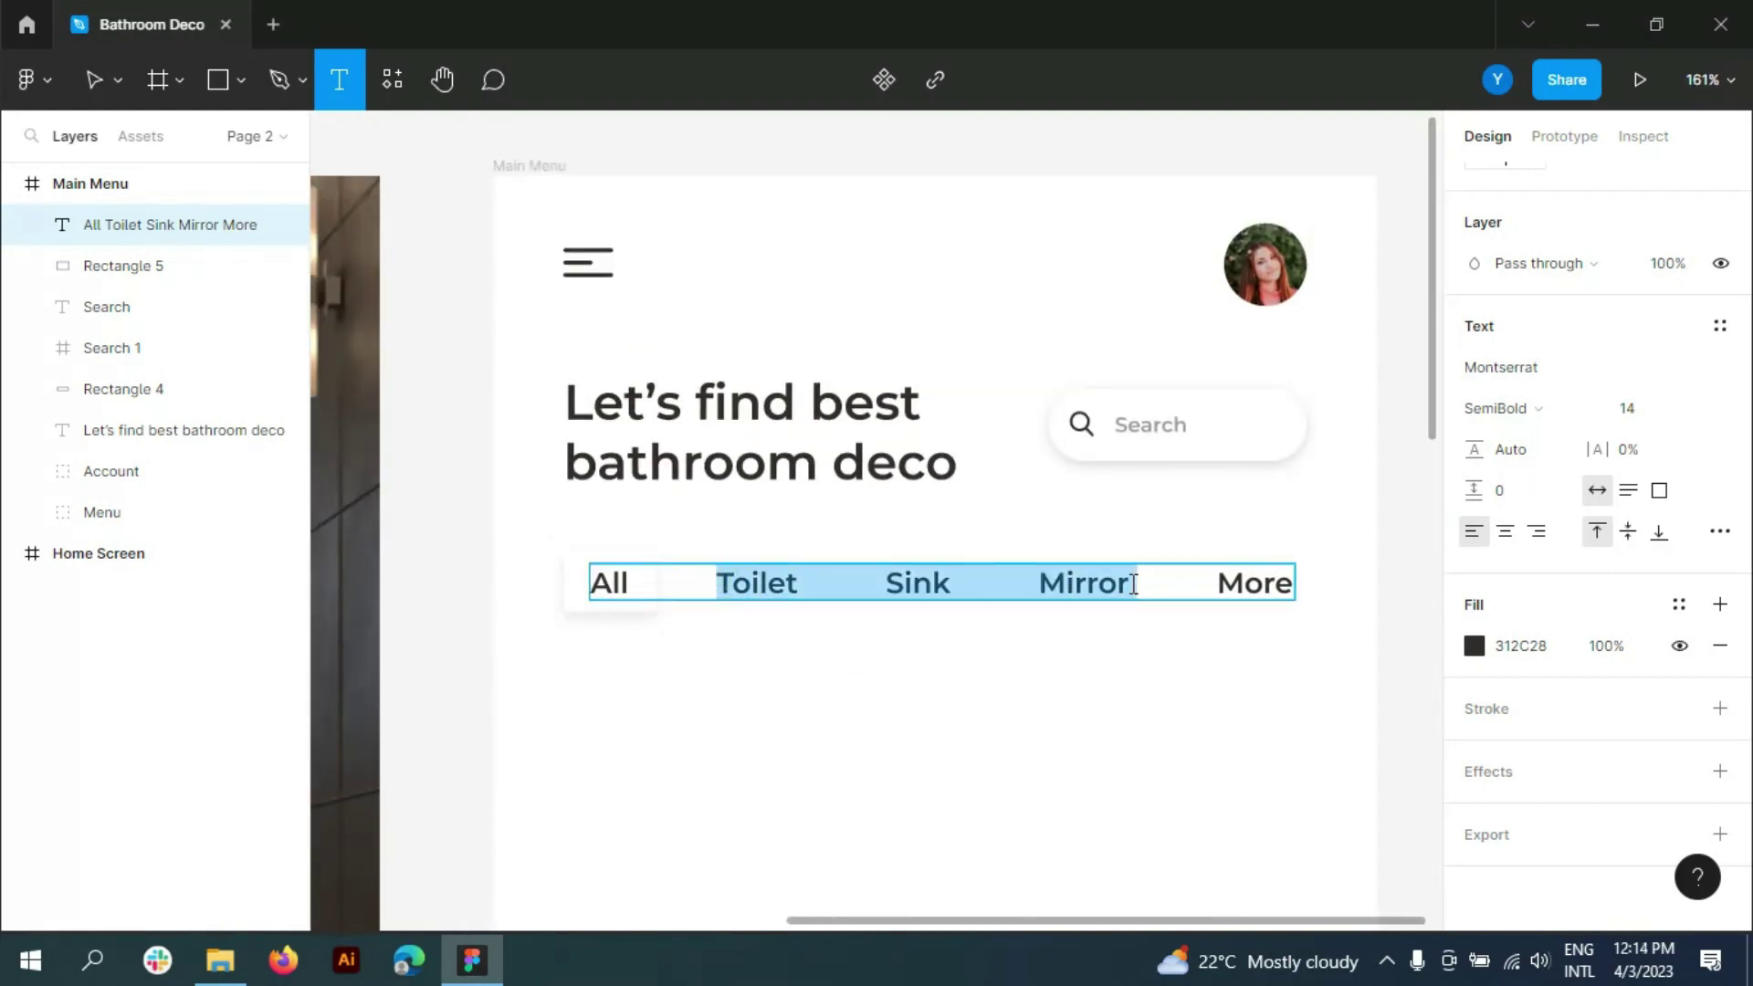
pyautogui.click(1475, 645)
pyautogui.click(1239, 806)
pyautogui.click(1342, 632)
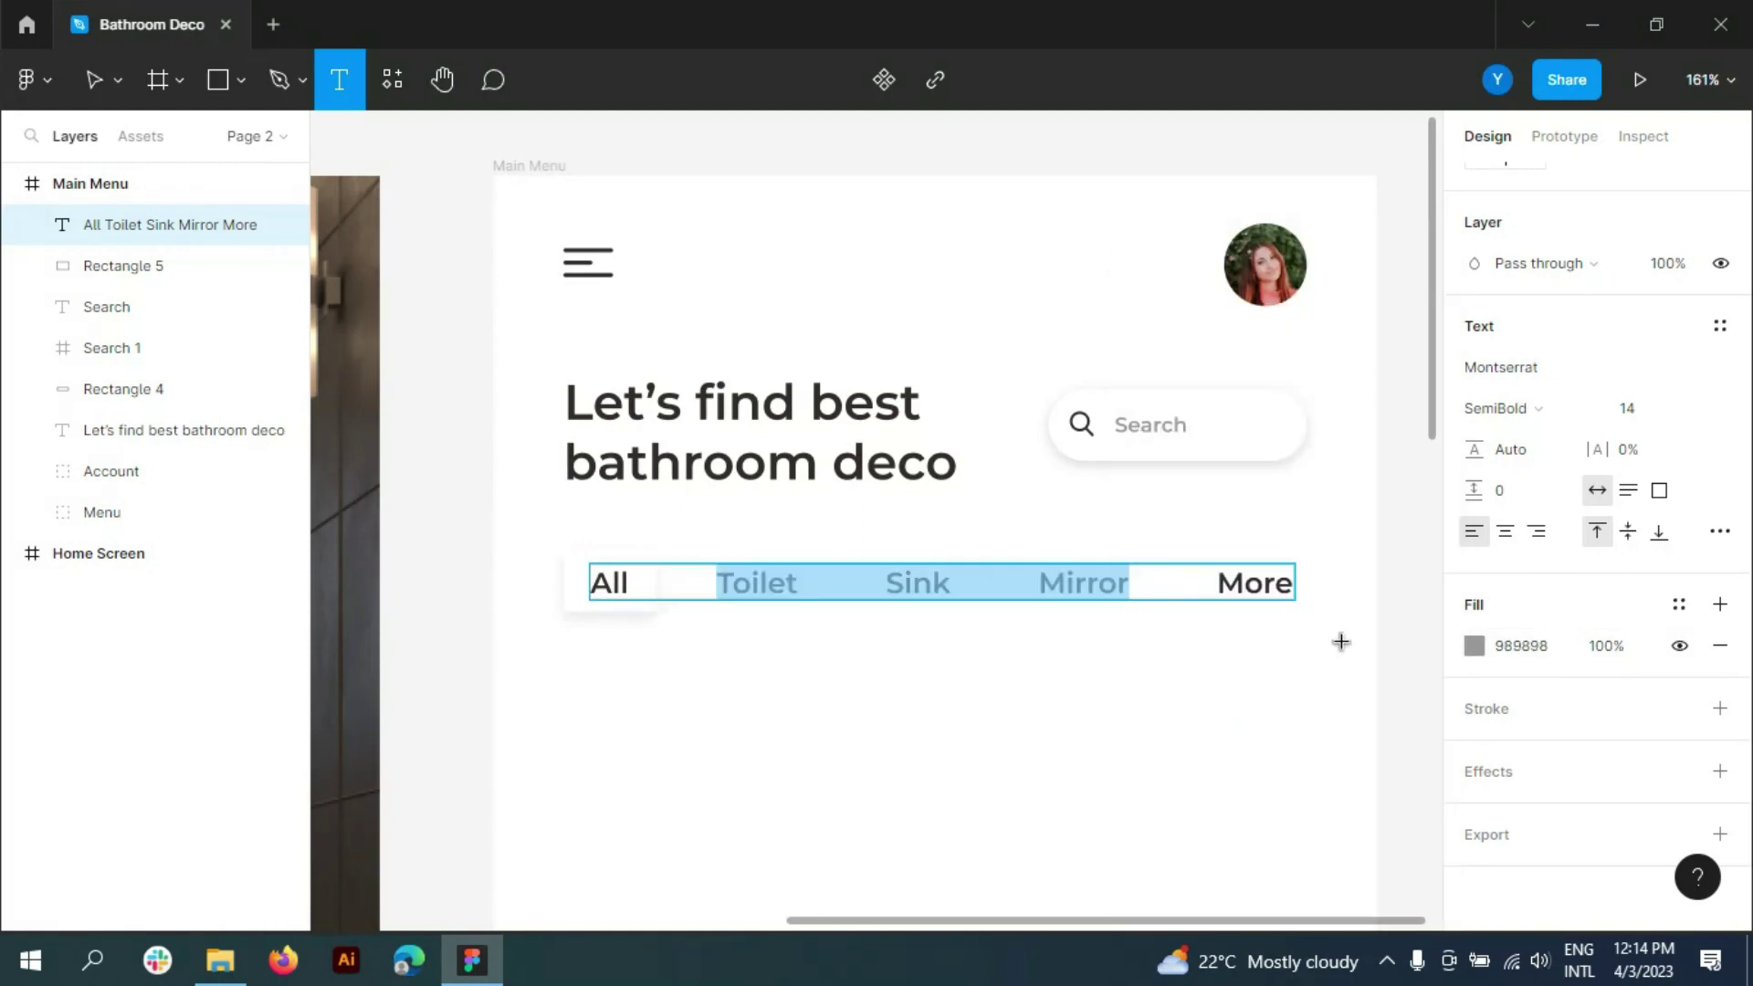
# - Set the All tile's drop shadow to 15% opacity
pyautogui.click(1472, 774)
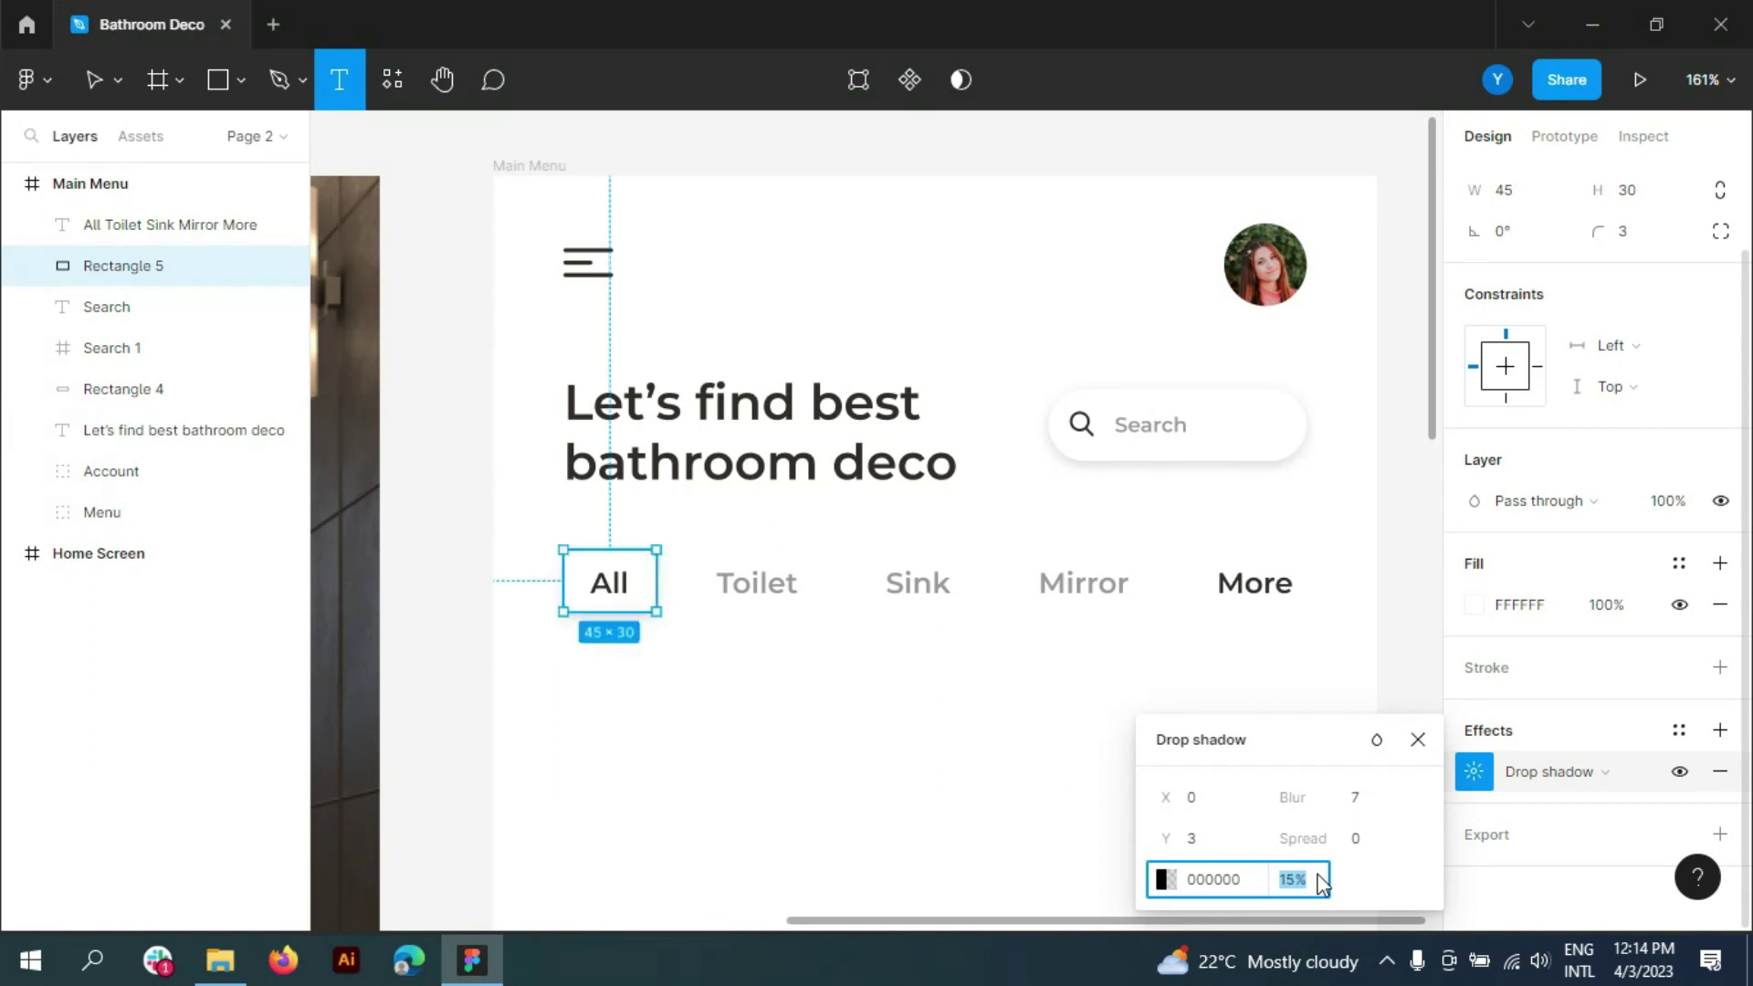
pyautogui.click(1418, 741)
pyautogui.click(1407, 664)
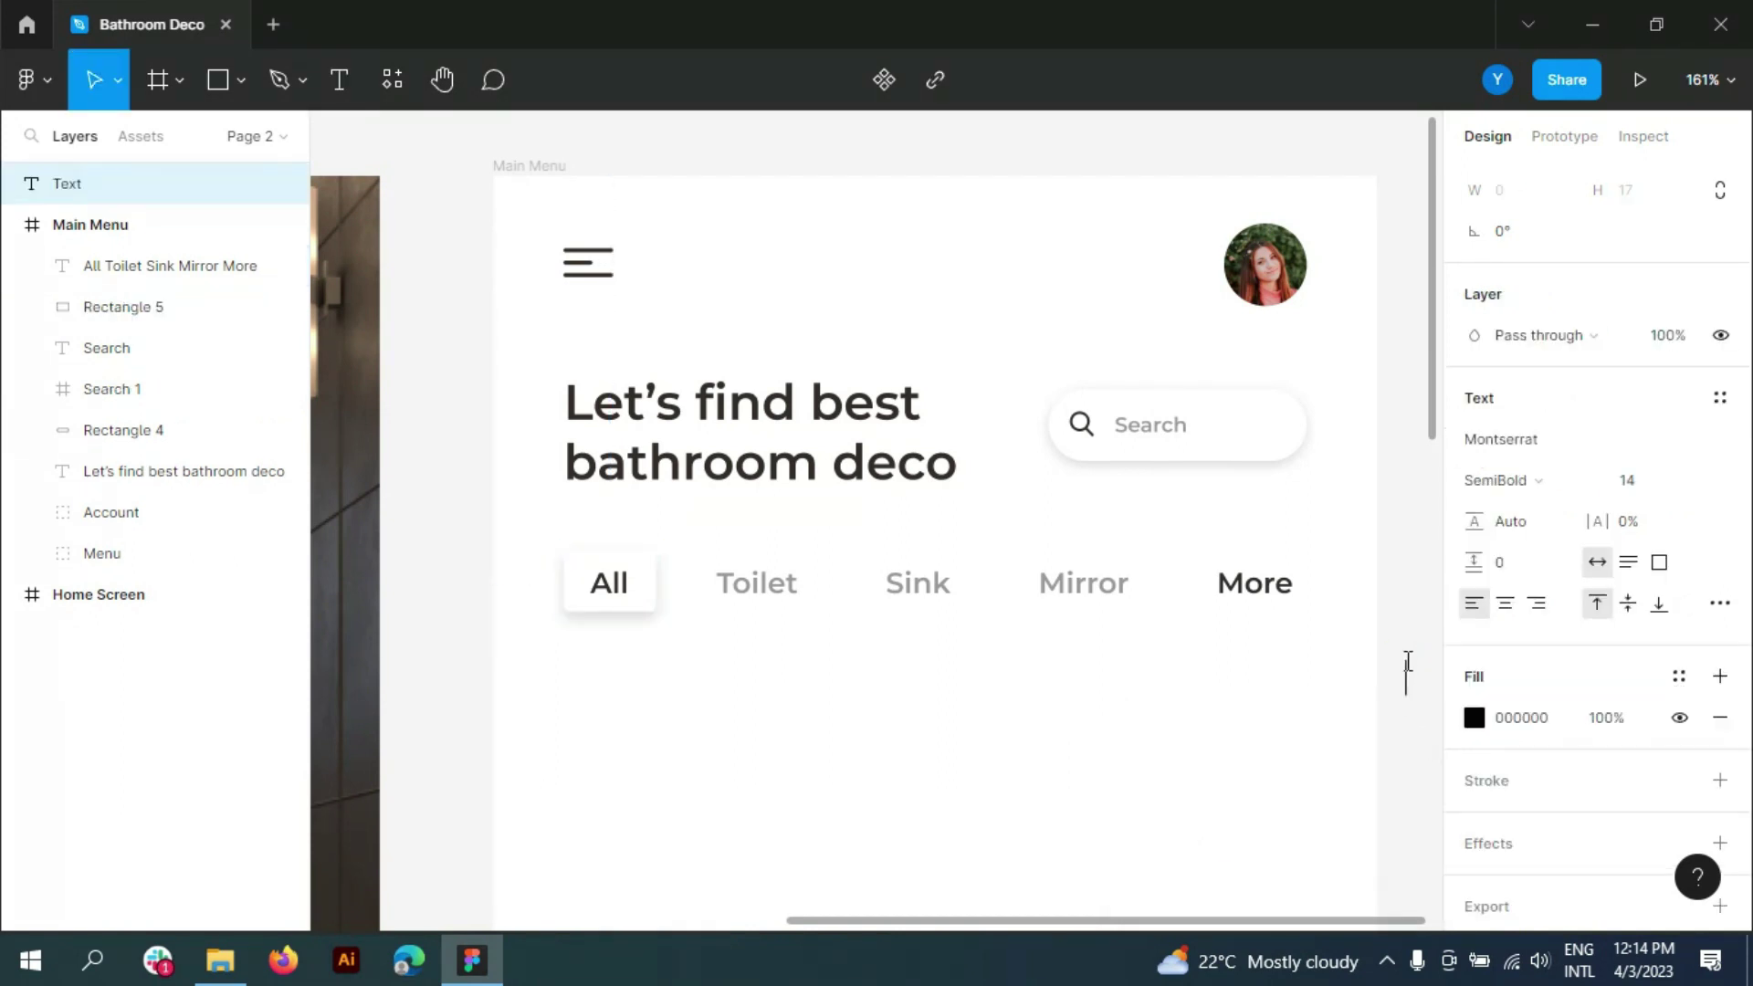
pyautogui.click(1413, 630)
pyautogui.scroll(-3, 834, 489)
pyautogui.scroll(-2, 913, 498)
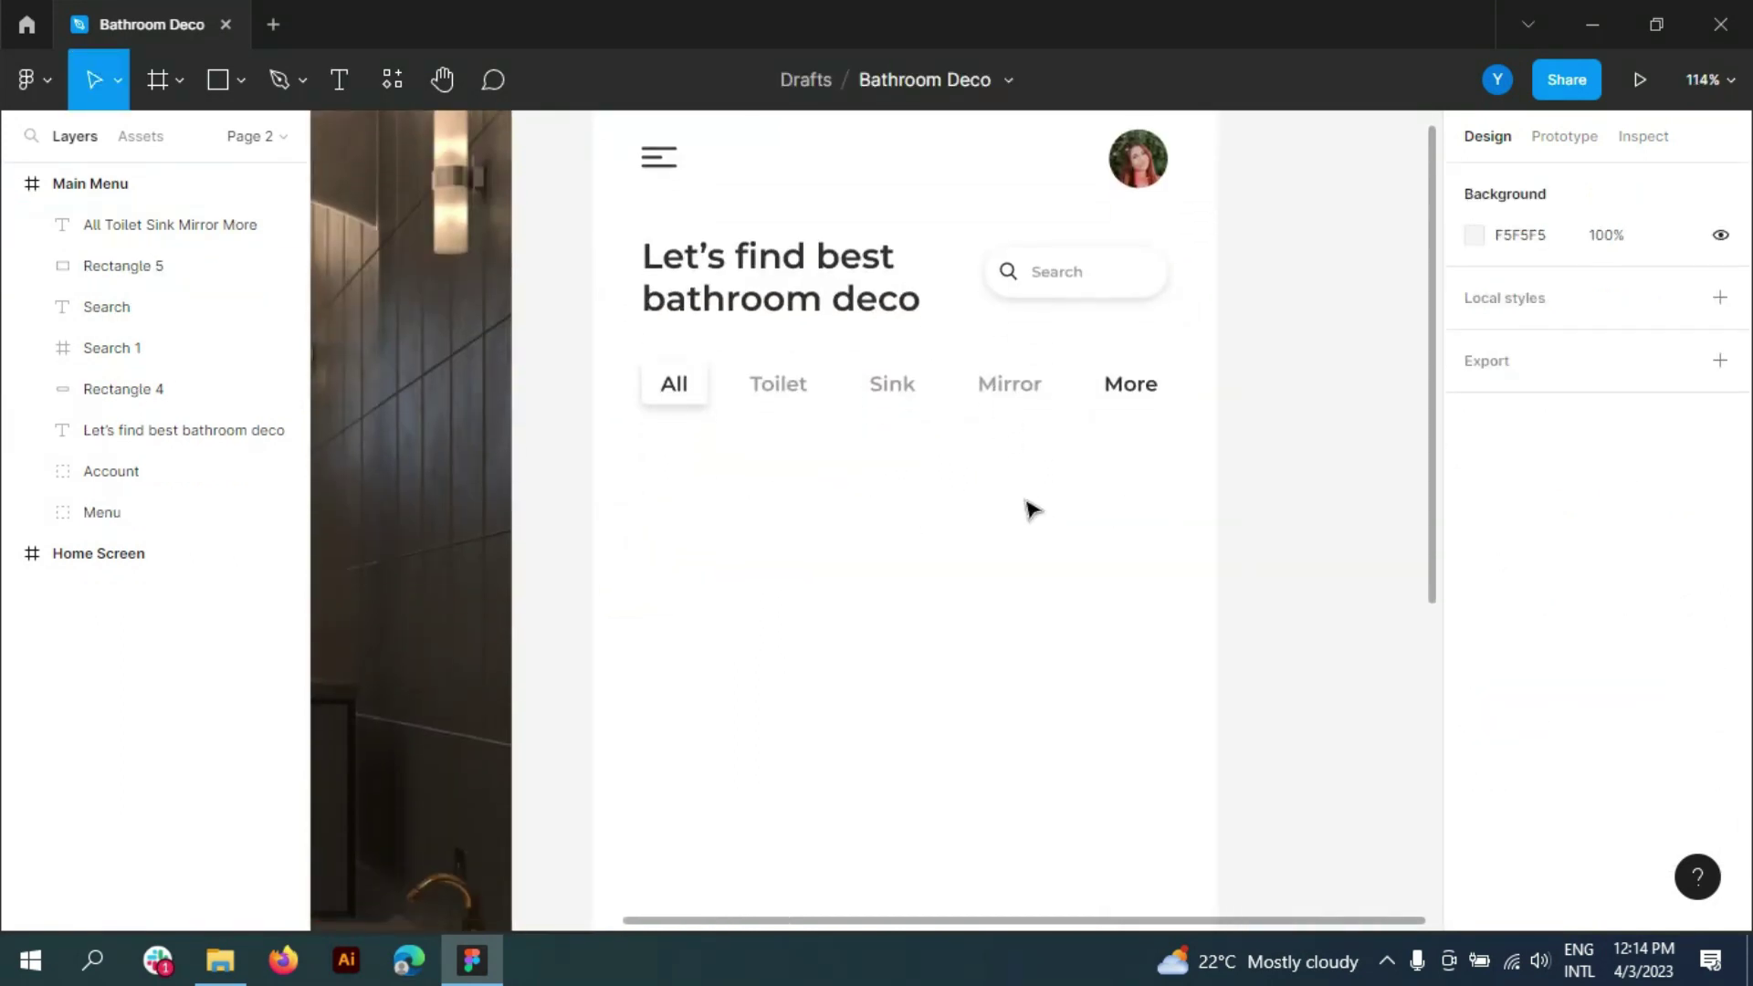
# - Group the Search text, Search 1 icon and Rectangle 4 as 'Search'
pyautogui.click(156, 303)
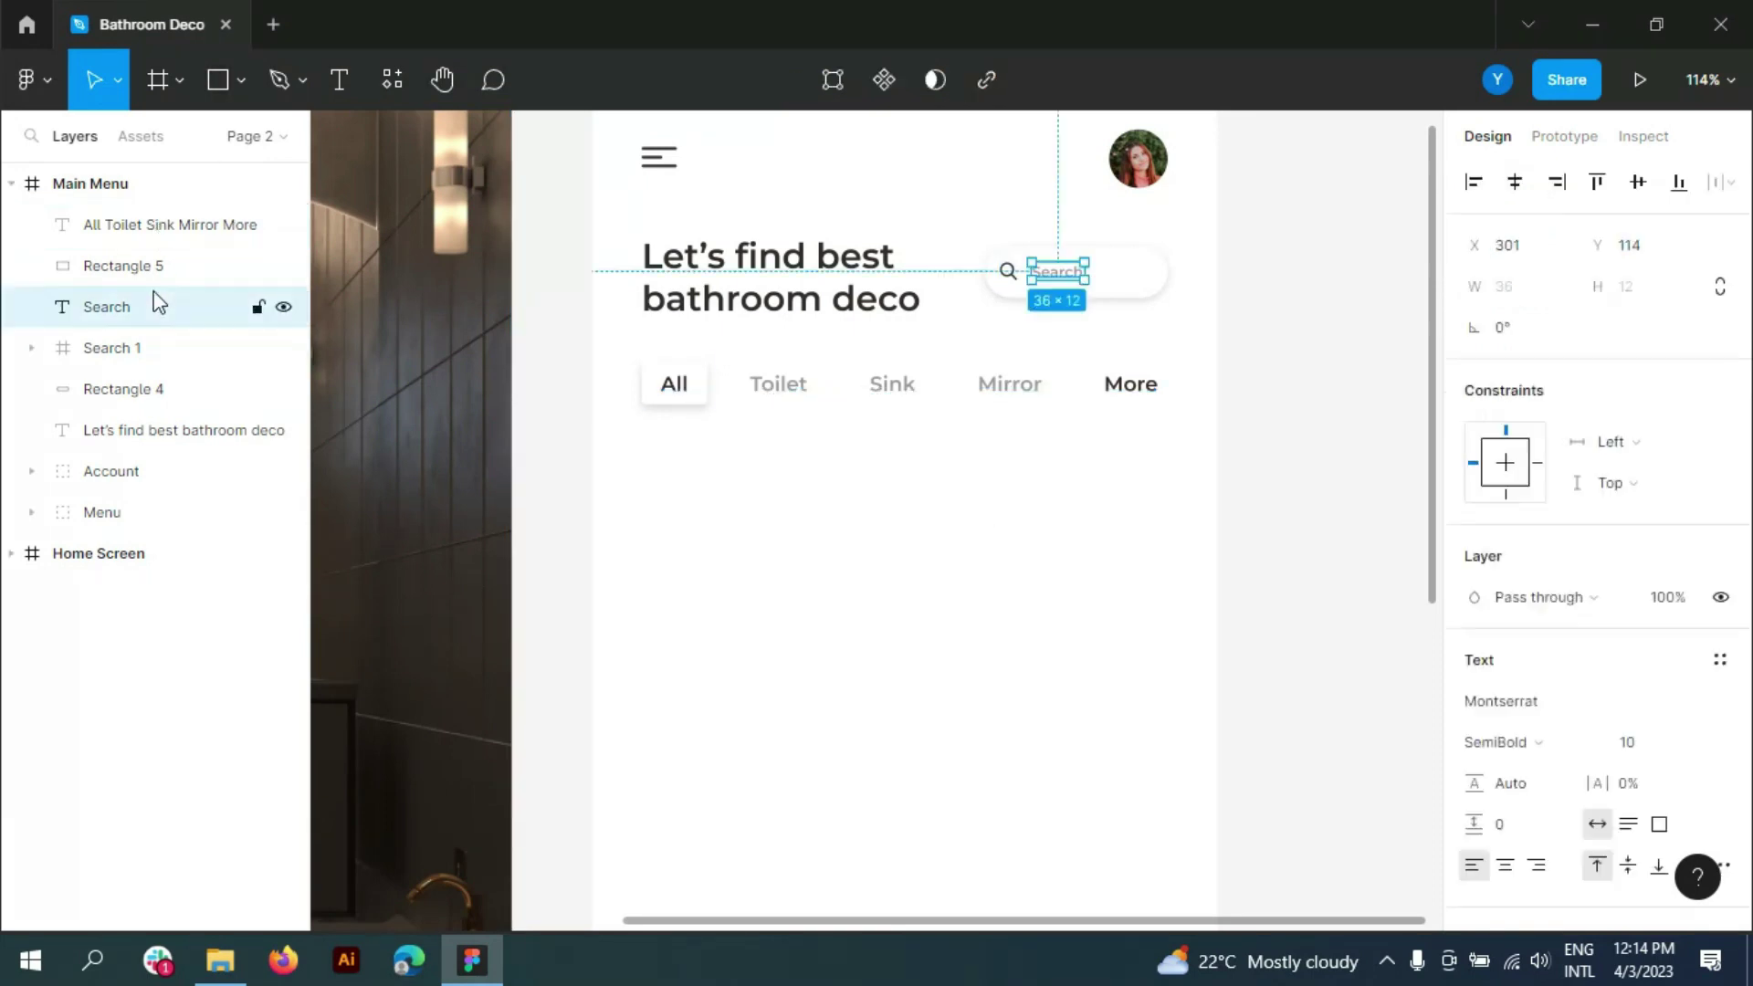
pyautogui.keyDown('shift'); pyautogui.click(155, 350); pyautogui.keyUp('shift')
pyautogui.keyDown('shift'); pyautogui.click(157, 388); pyautogui.keyUp('shift')
pyautogui.hotkey('ctrl', 'g')
pyautogui.click(32, 306)
pyautogui.click(137, 348)
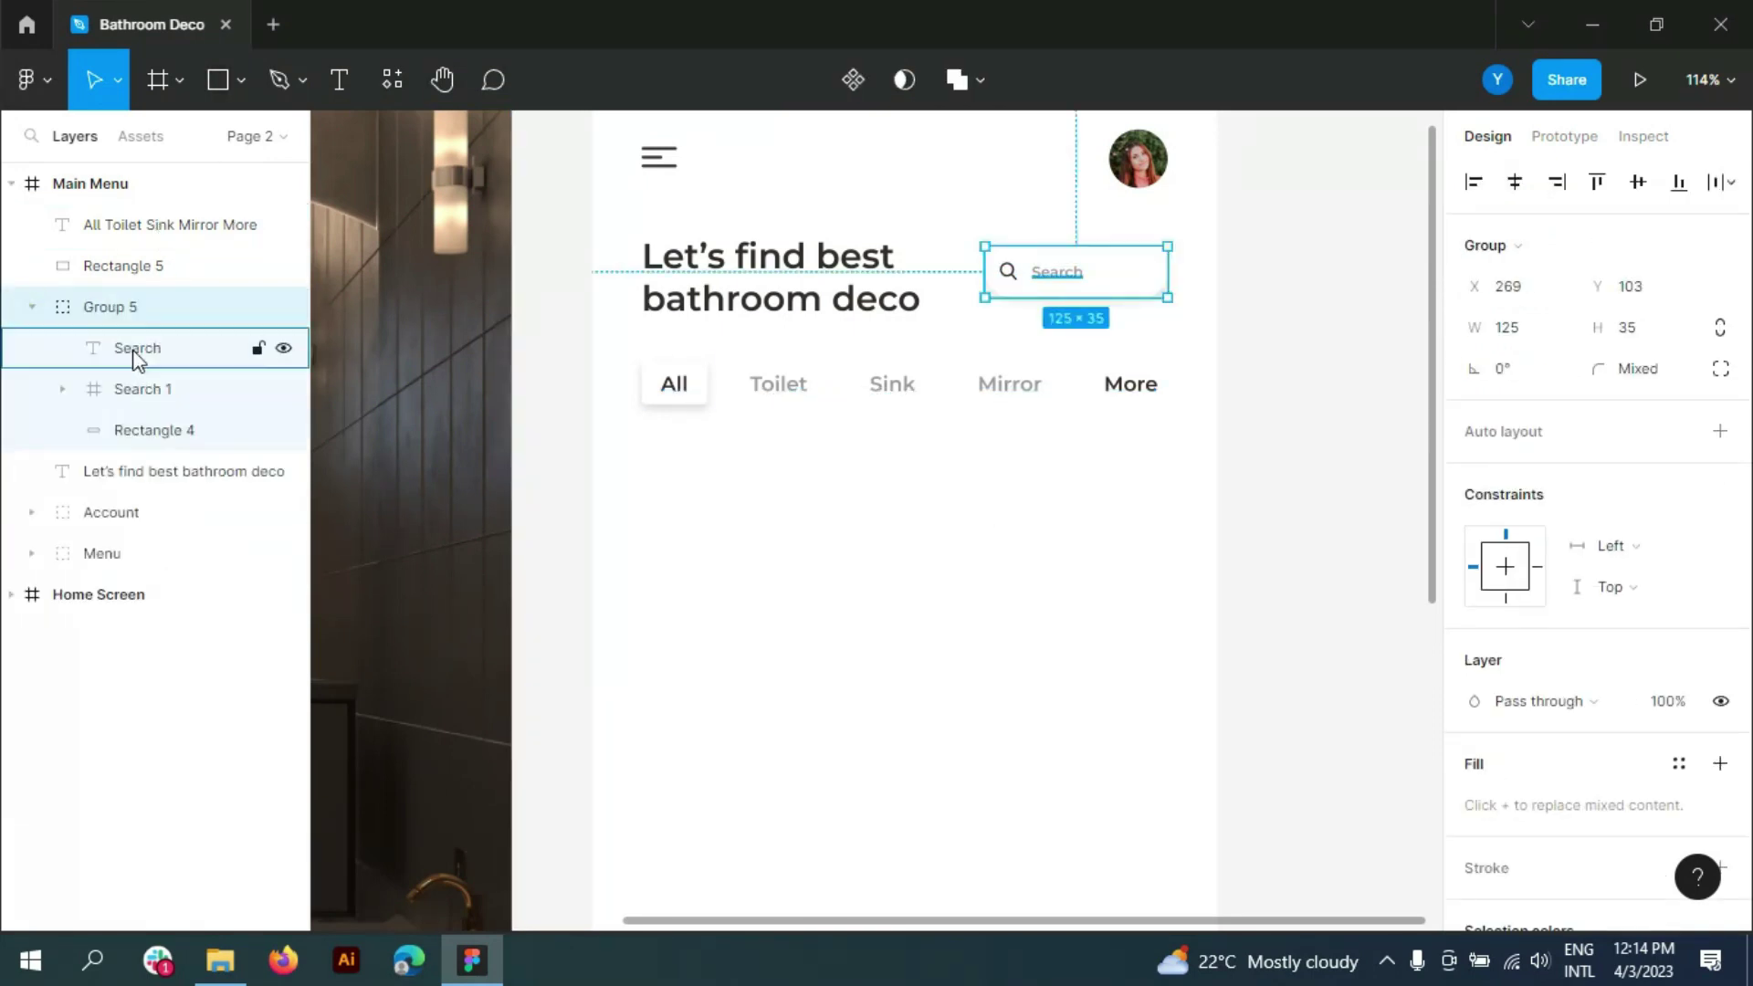
pyautogui.doubleClick(137, 351)
pyautogui.doubleClick(110, 307)
pyautogui.write('Search')
pyautogui.press('Return')
pyautogui.click(30, 307)
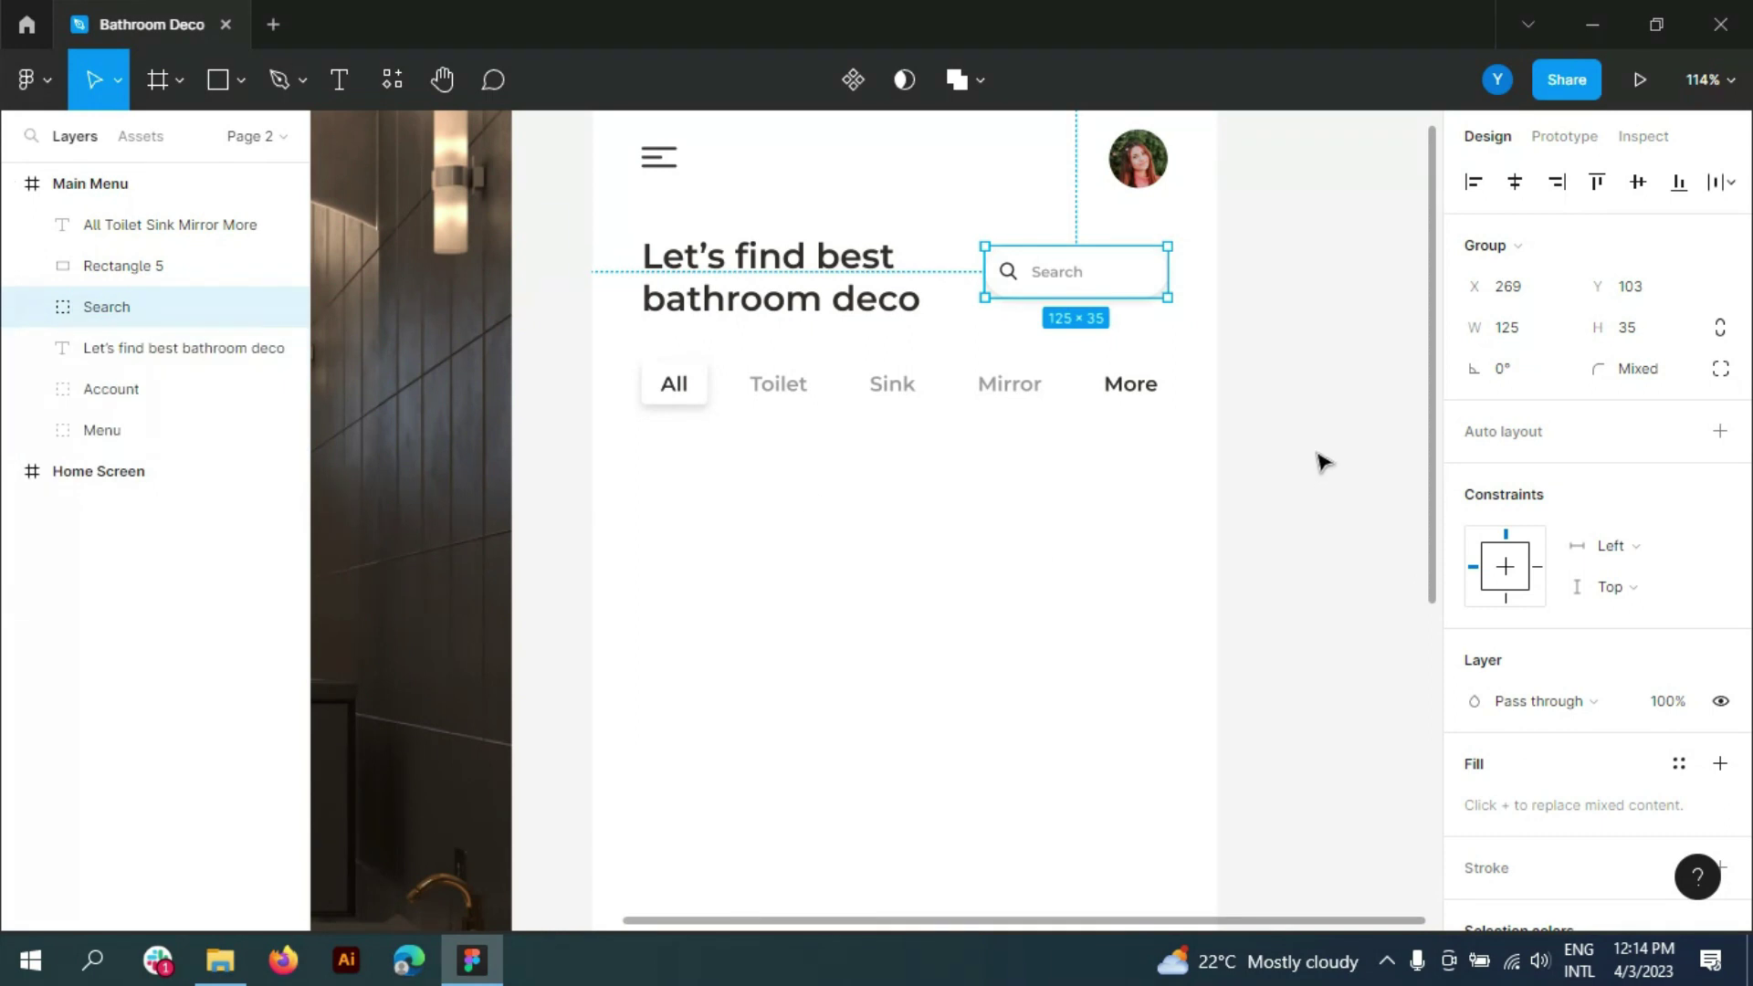
pyautogui.click(1323, 462)
pyautogui.click(219, 83)
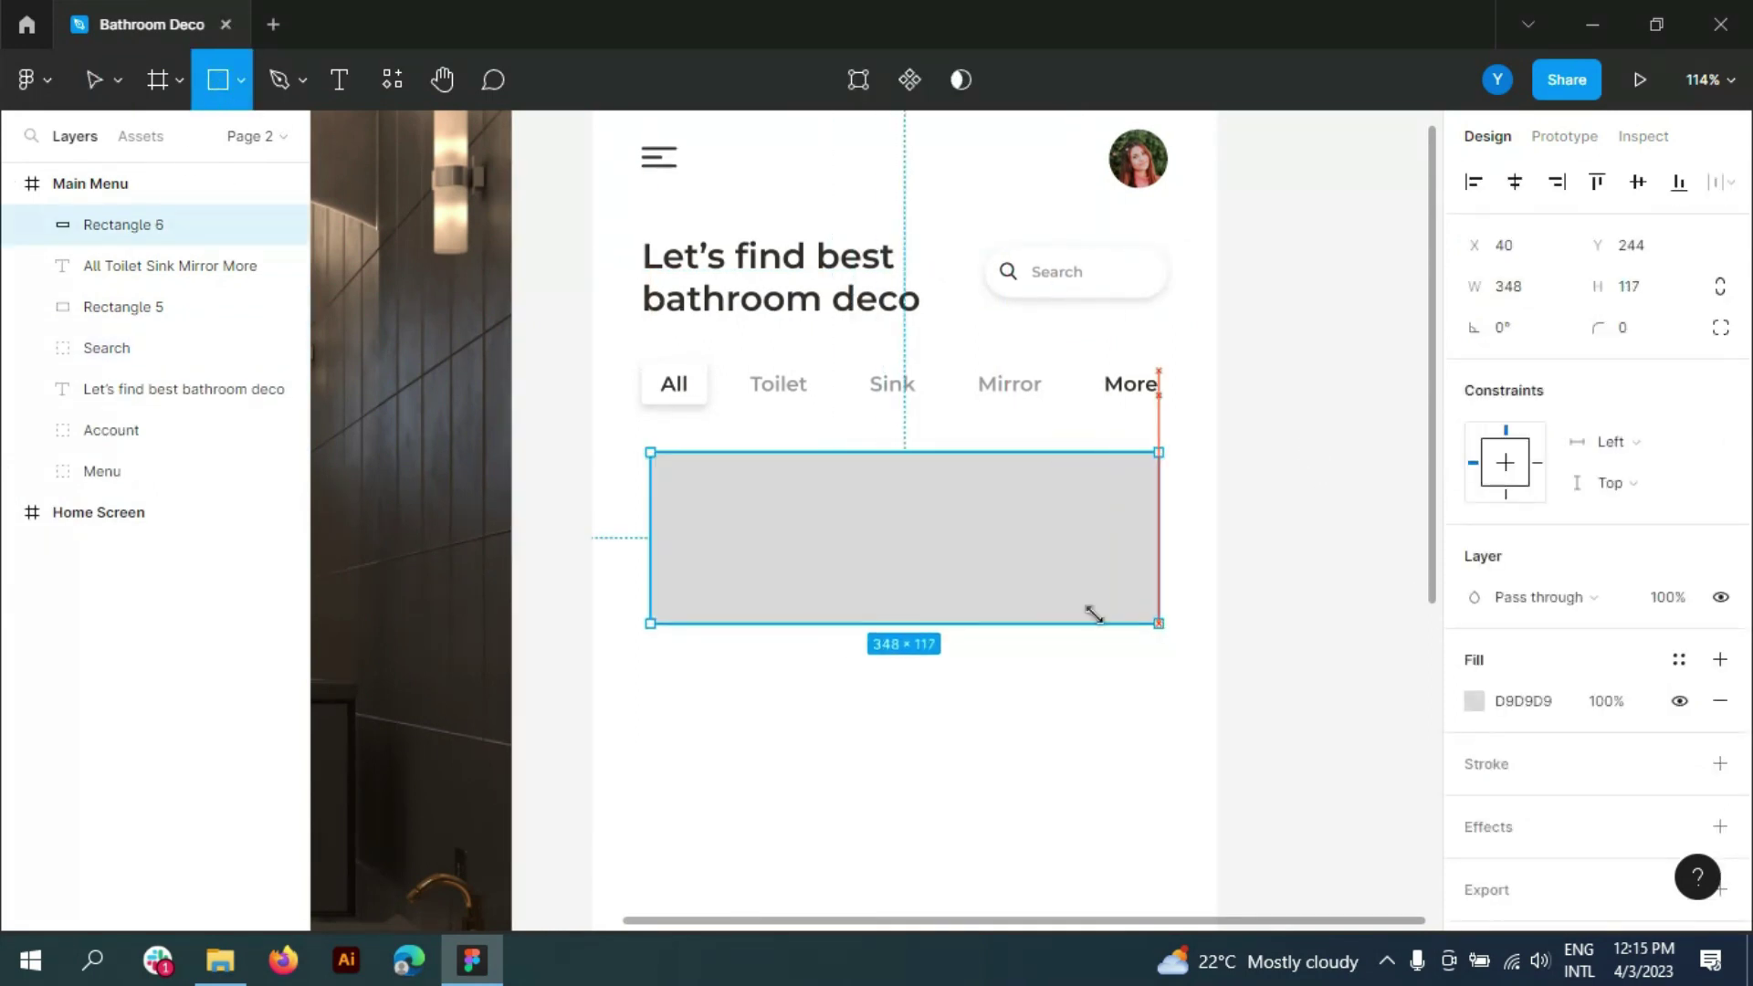
# - Draw a 360×170 card below the tabs, spanning the grid margins, with radius 20
pyautogui.moveTo(655, 452); pyautogui.dragTo(1159, 623)
pyautogui.press('Escape')
pyautogui.click(1680, 578)
pyautogui.click(731, 525)
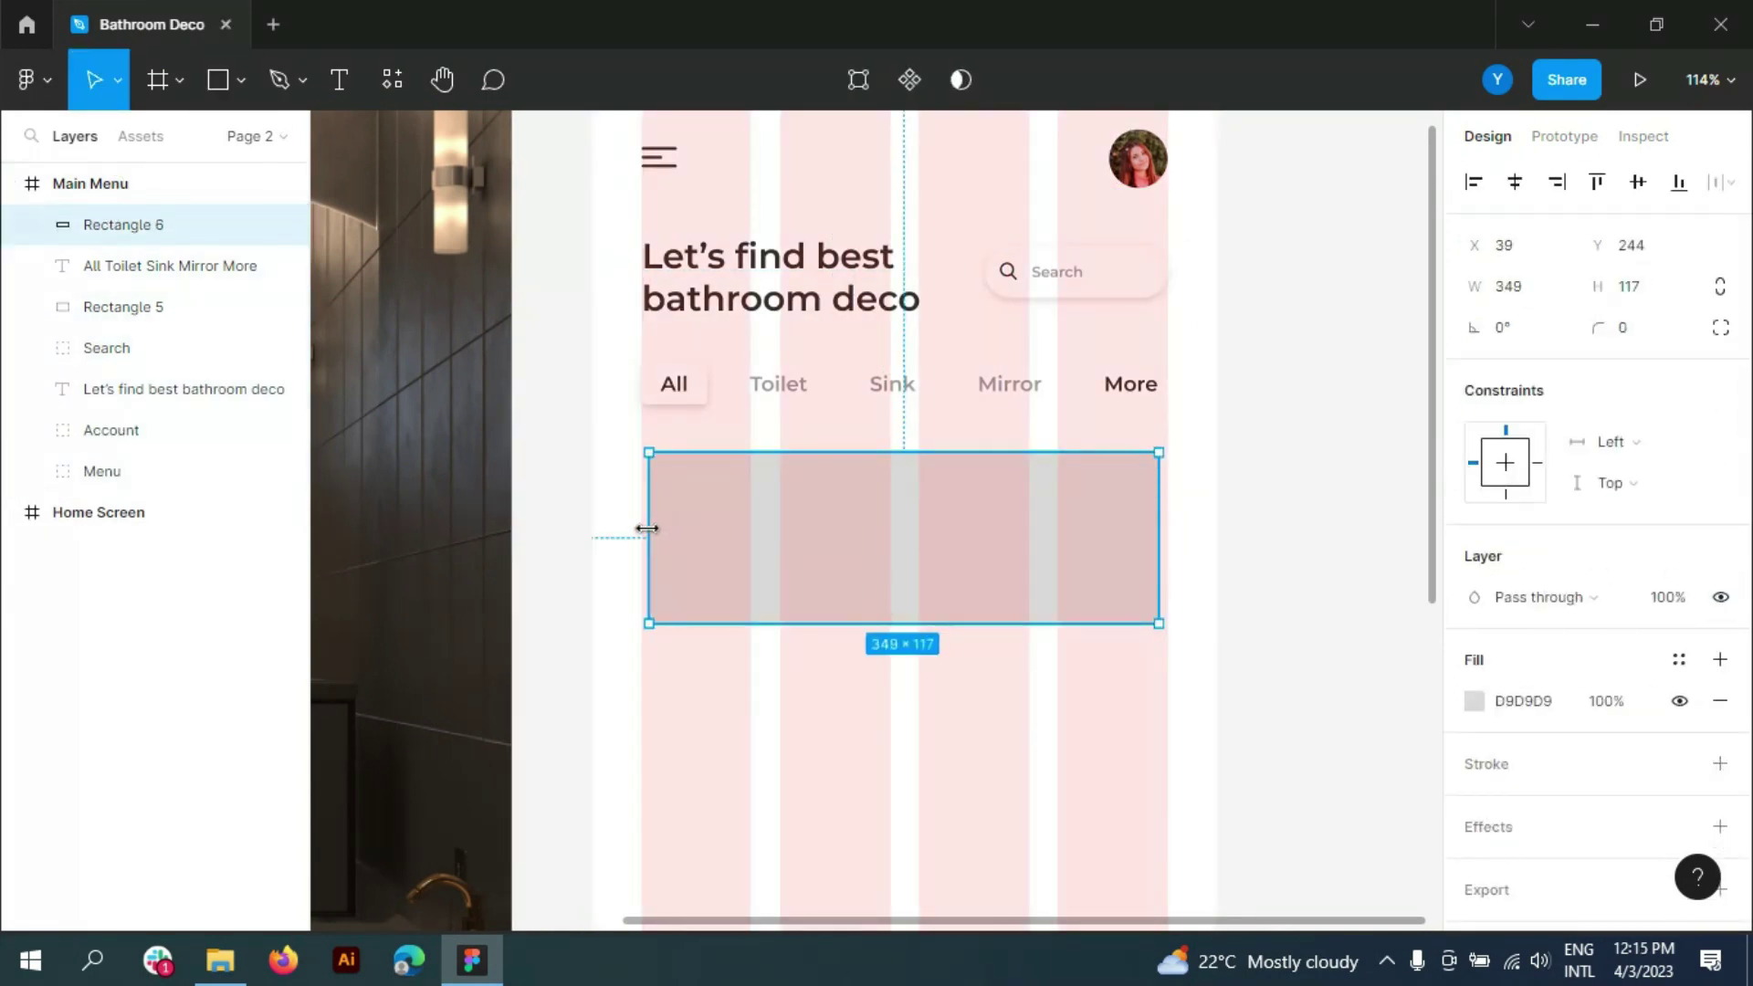
pyautogui.moveTo(651, 525); pyautogui.dragTo(641, 525)
pyautogui.moveTo(1159, 513); pyautogui.dragTo(1168, 513)
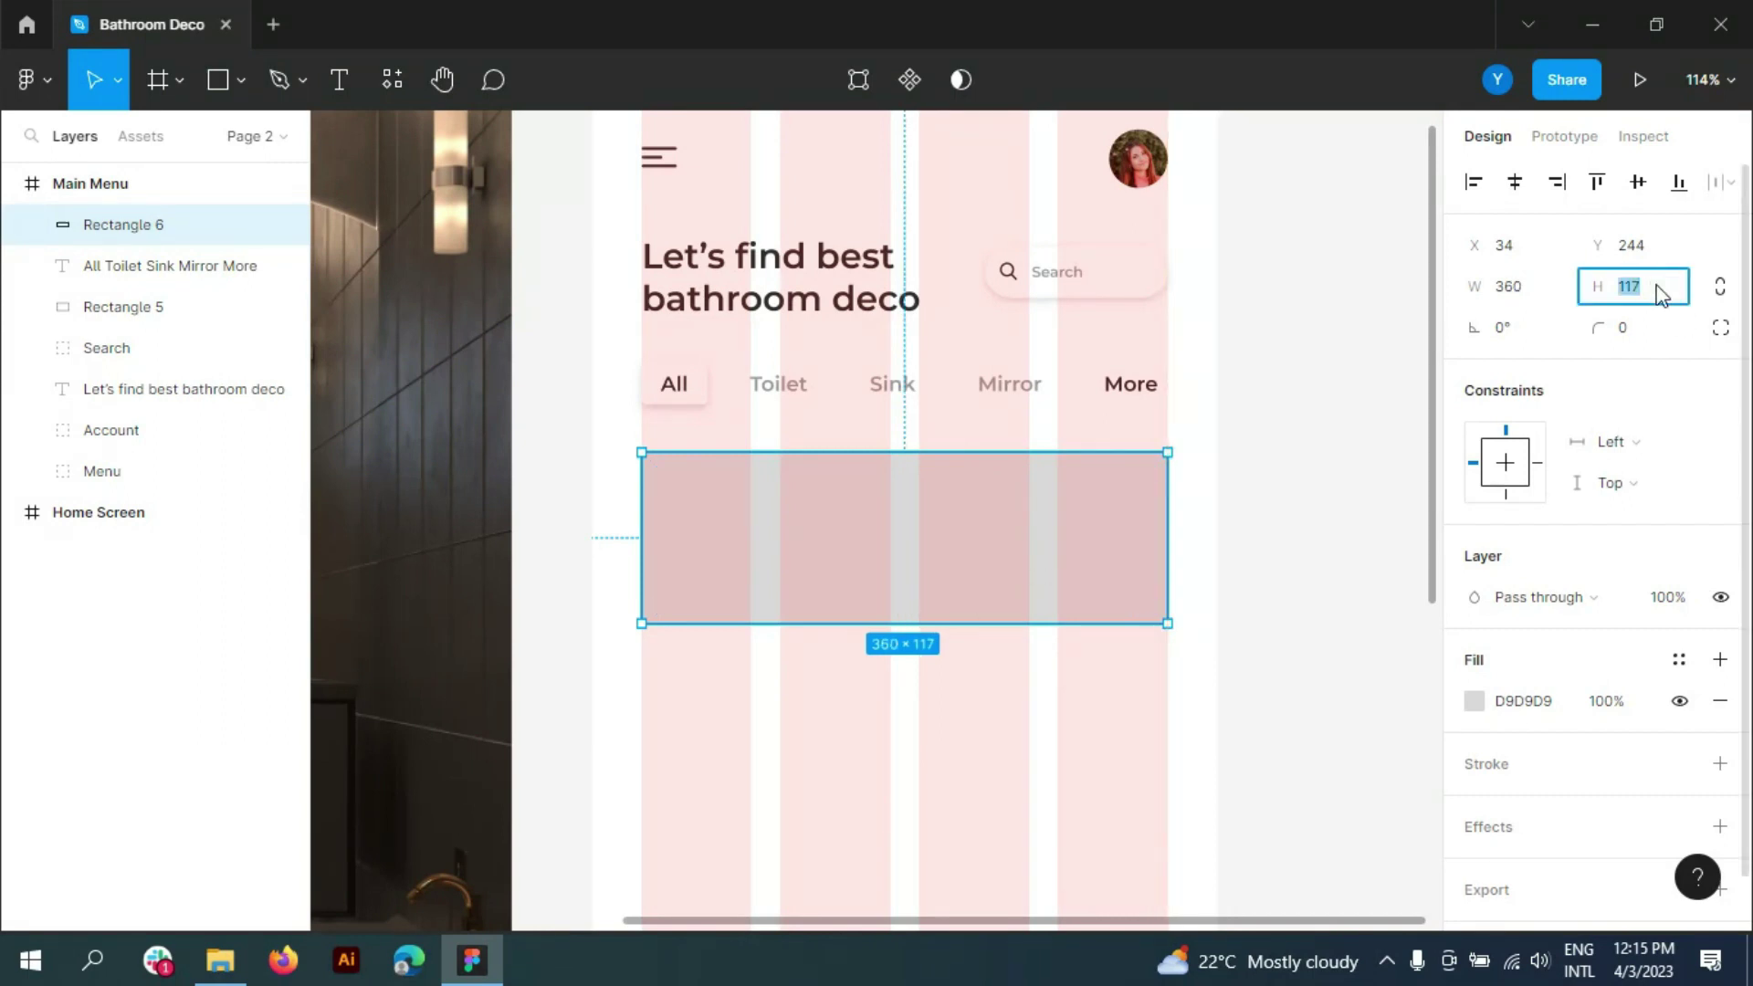
pyautogui.scroll(-5, 1158, 548)
pyautogui.keyDown('ctrl'); pyautogui.scroll(-3, 1158, 548); pyautogui.keyUp('ctrl')
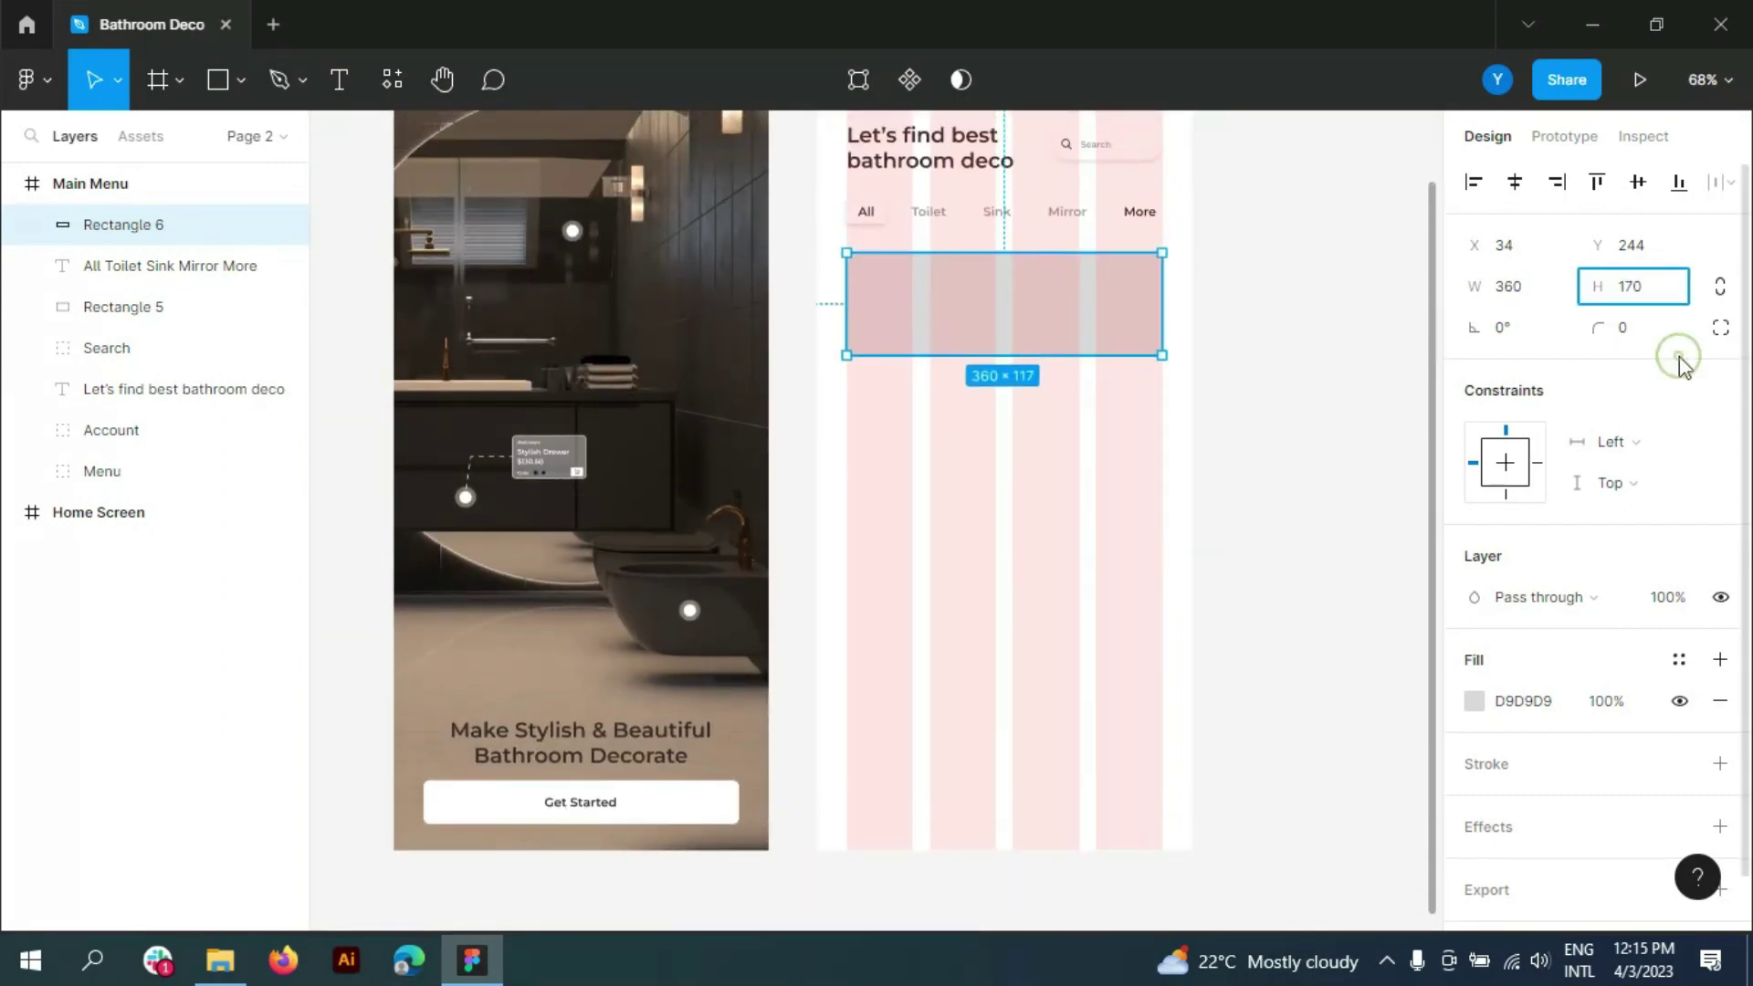
pyautogui.press('Return')
pyautogui.keyDown('ctrl'); pyautogui.scroll(4, 1114, 253); pyautogui.keyUp('ctrl')
pyautogui.moveTo(1196, 267); pyautogui.dragTo(1184, 317)
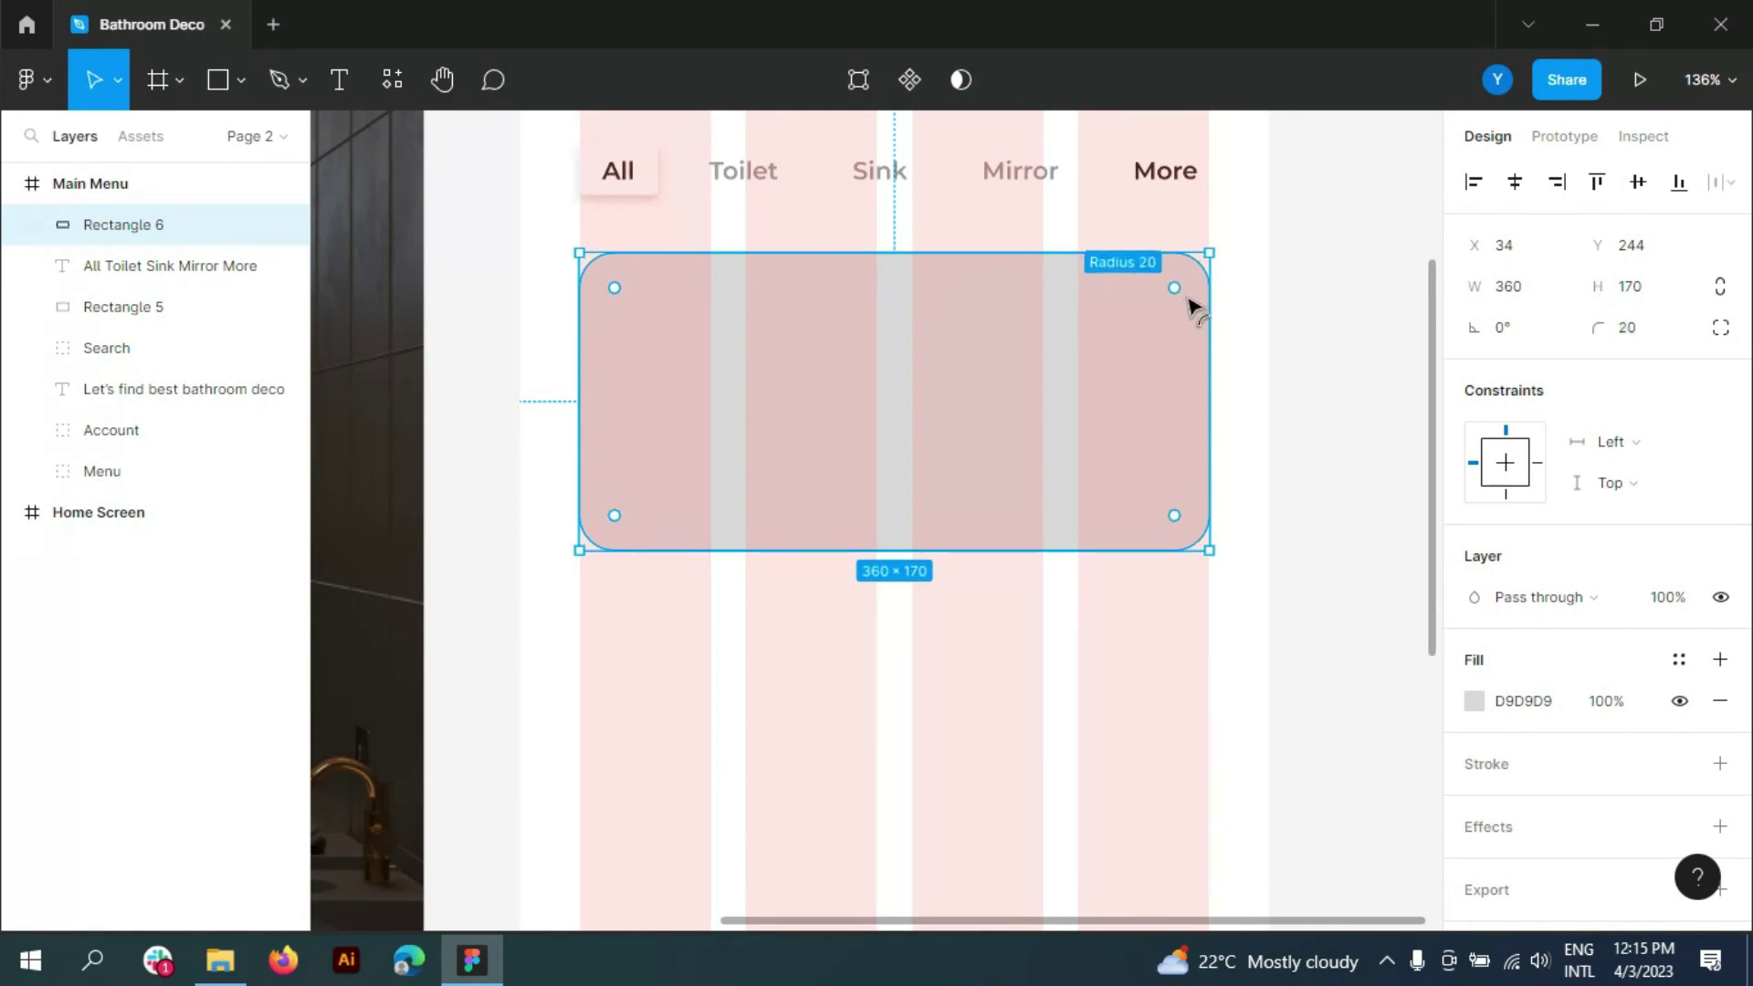
# - Fill the card with very light grey F1F1F1
pyautogui.click(1474, 700)
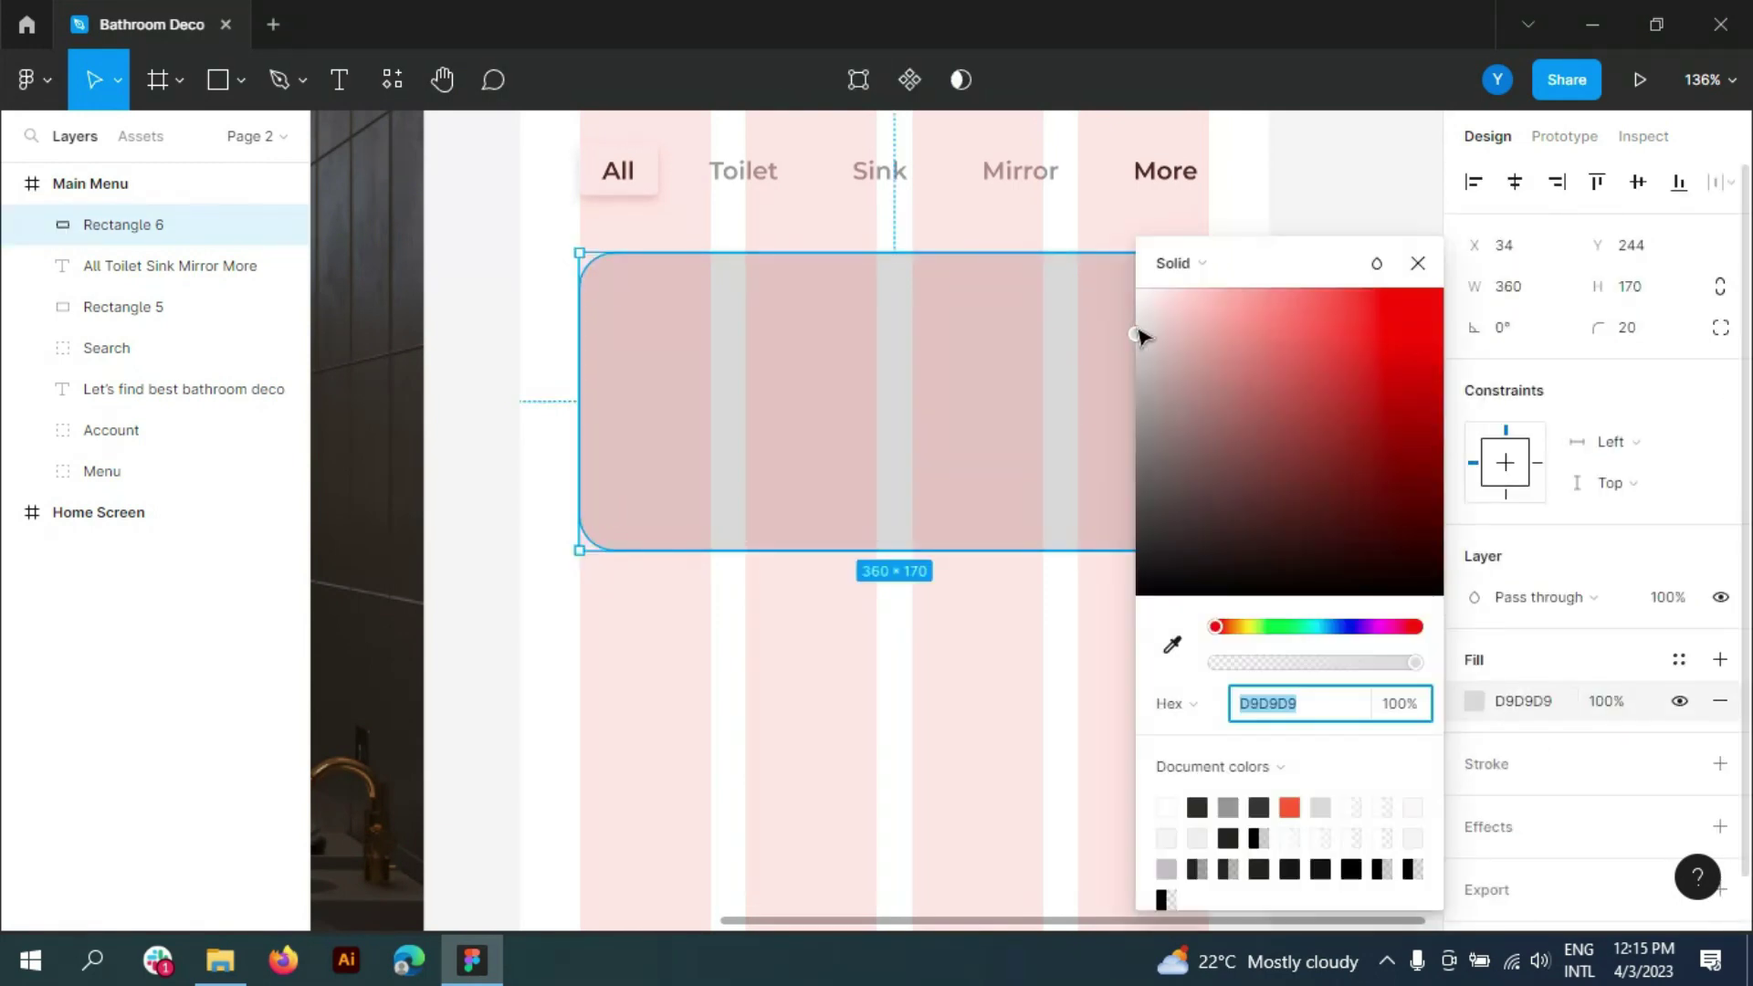
pyautogui.moveTo(1137, 334); pyautogui.dragTo(1135, 303)
pyautogui.press('Escape')
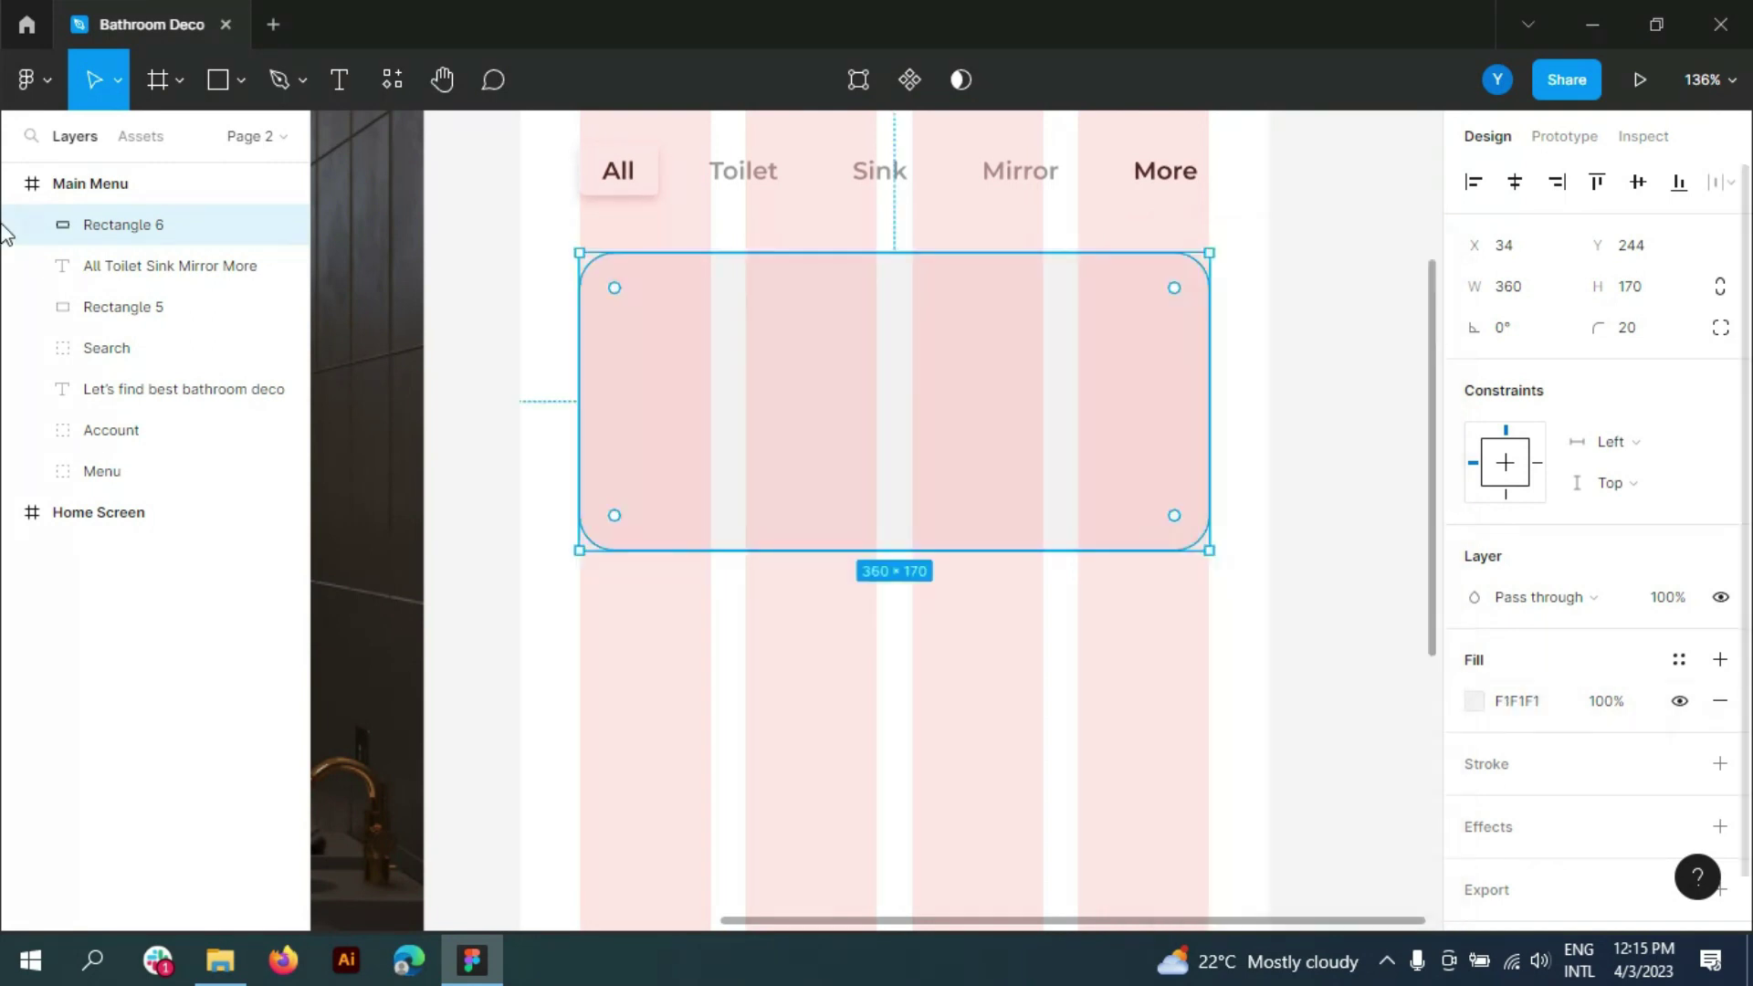
pyautogui.press('Escape')
# - Drag the Cabinet Sink picture from File Explorer into the Main Menu
pyautogui.click(1679, 576)
pyautogui.keyDown('ctrl'); pyautogui.scroll(-5, 1246, 589); pyautogui.keyUp('ctrl')
pyautogui.keyDown('ctrl'); pyautogui.scroll(3, 1005, 509); pyautogui.keyUp('ctrl')
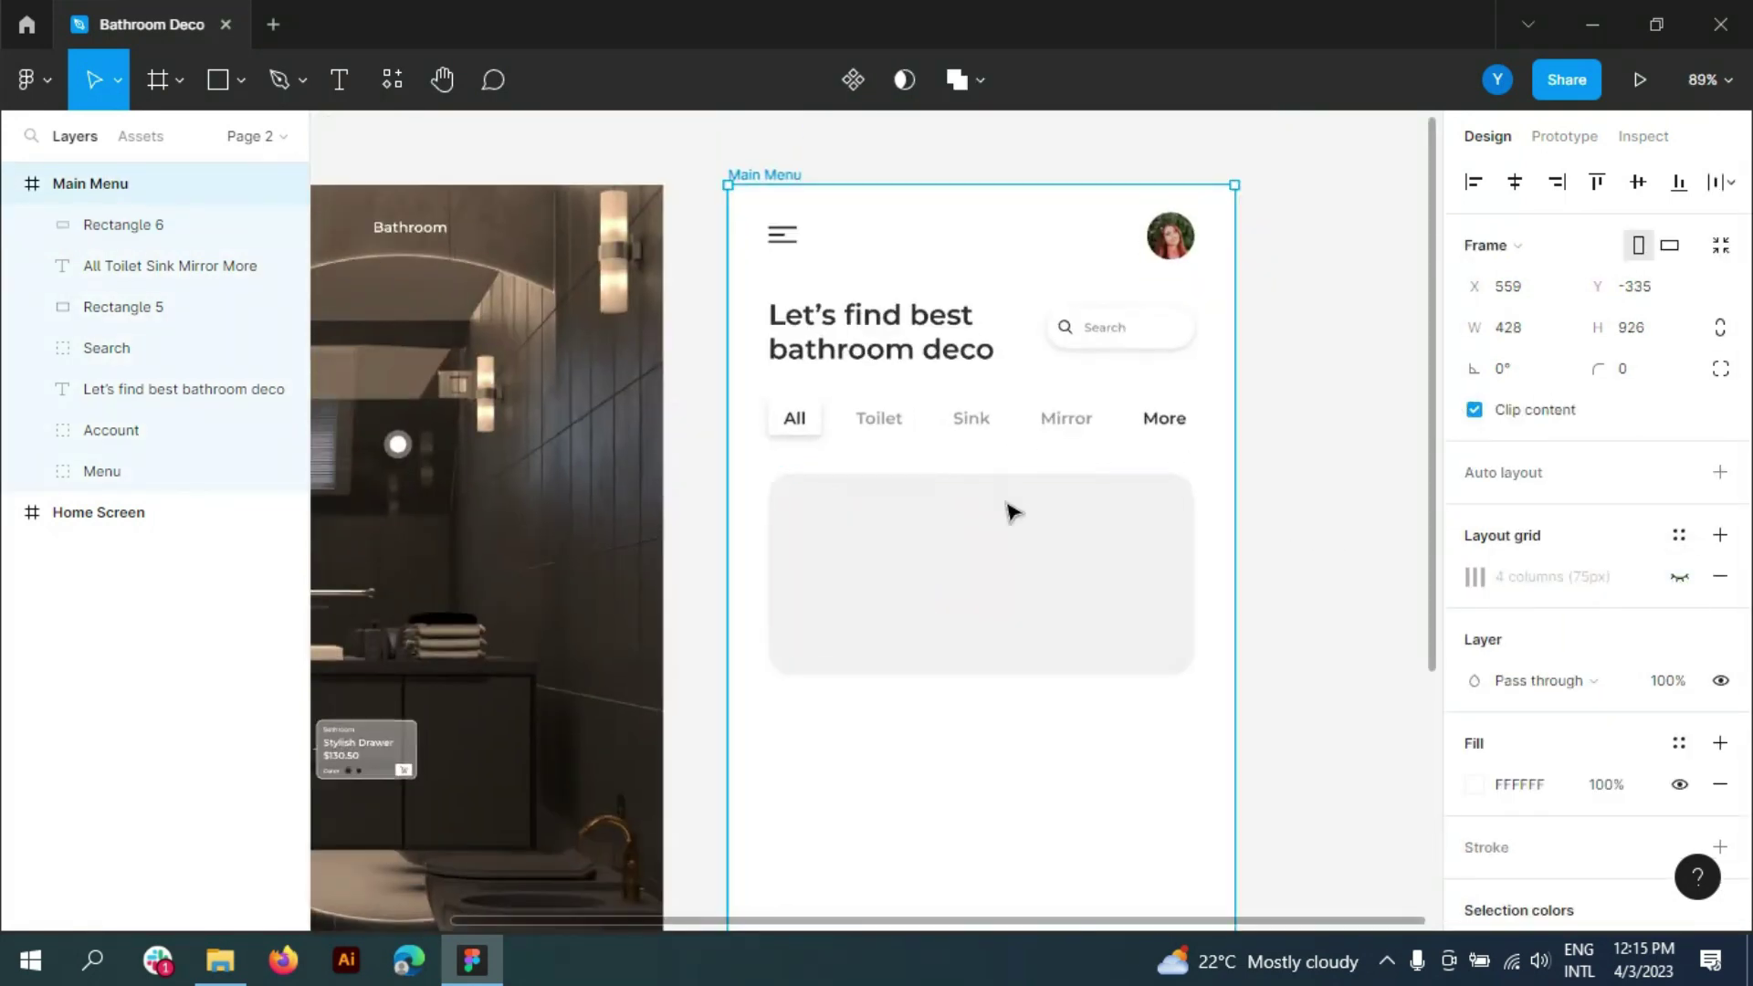
pyautogui.keyDown('ctrl'); pyautogui.scroll(2, 858, 515); pyautogui.keyUp('ctrl')
pyautogui.hotkey('alt', 'Tab')
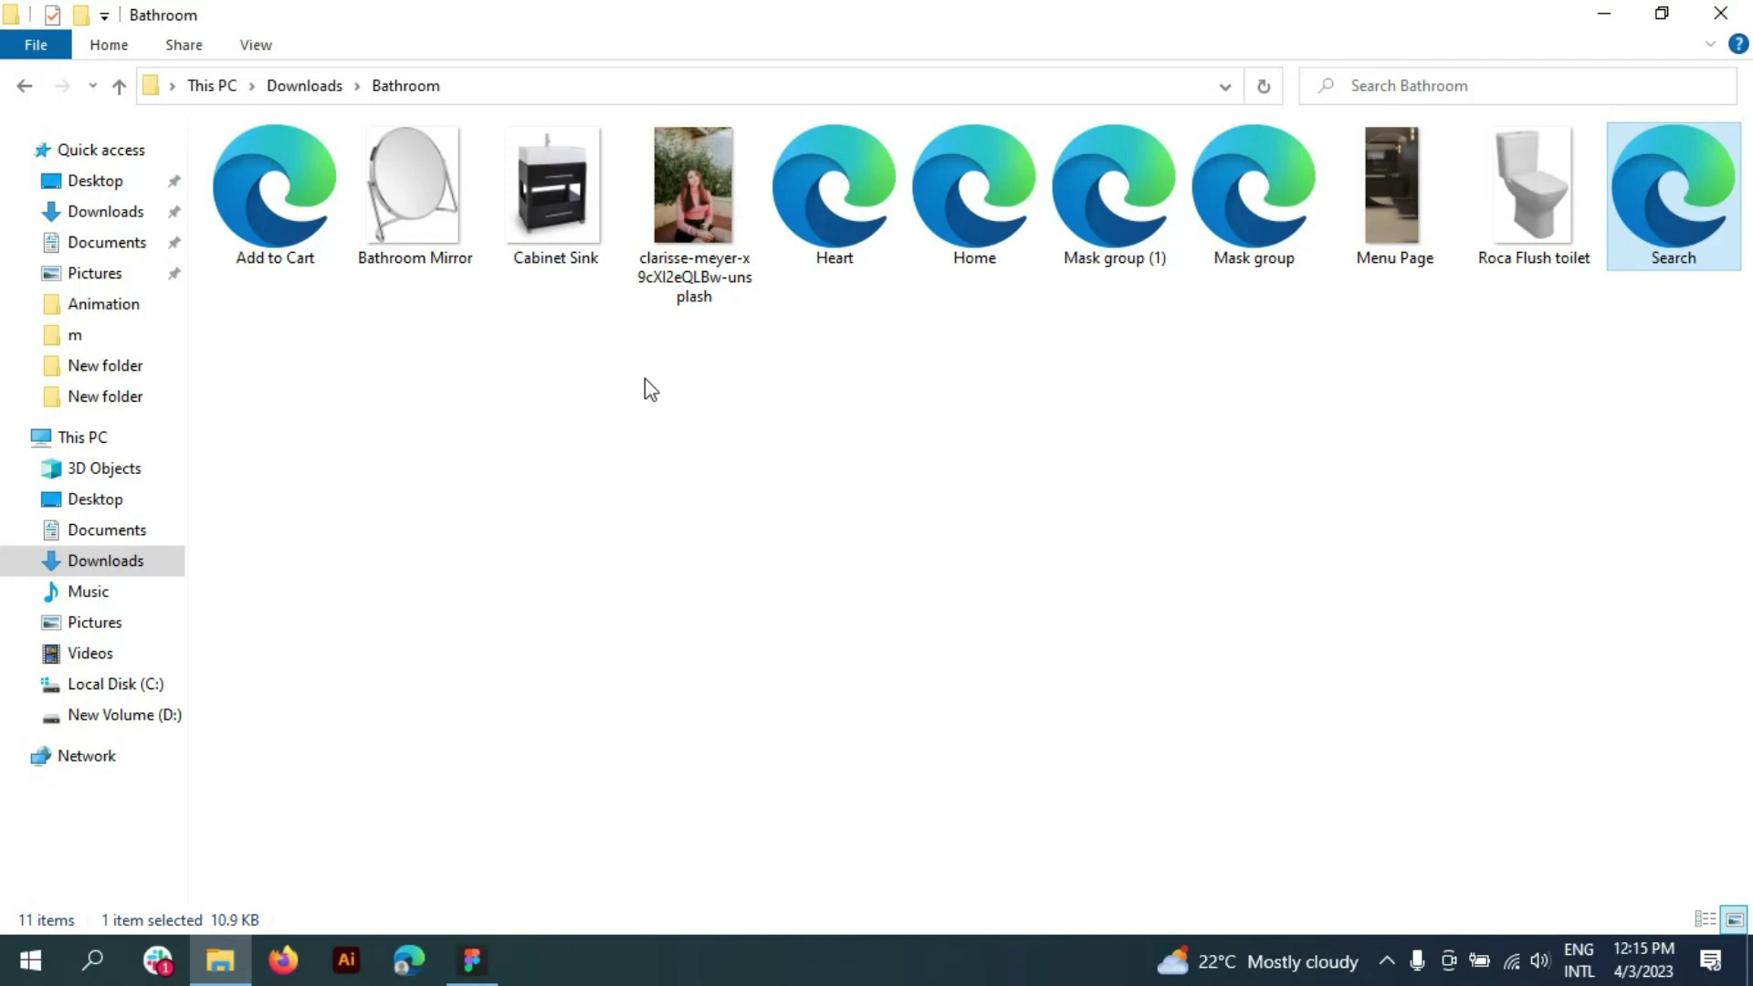
pyautogui.moveTo(553, 192); pyautogui.dragTo(794, 558)
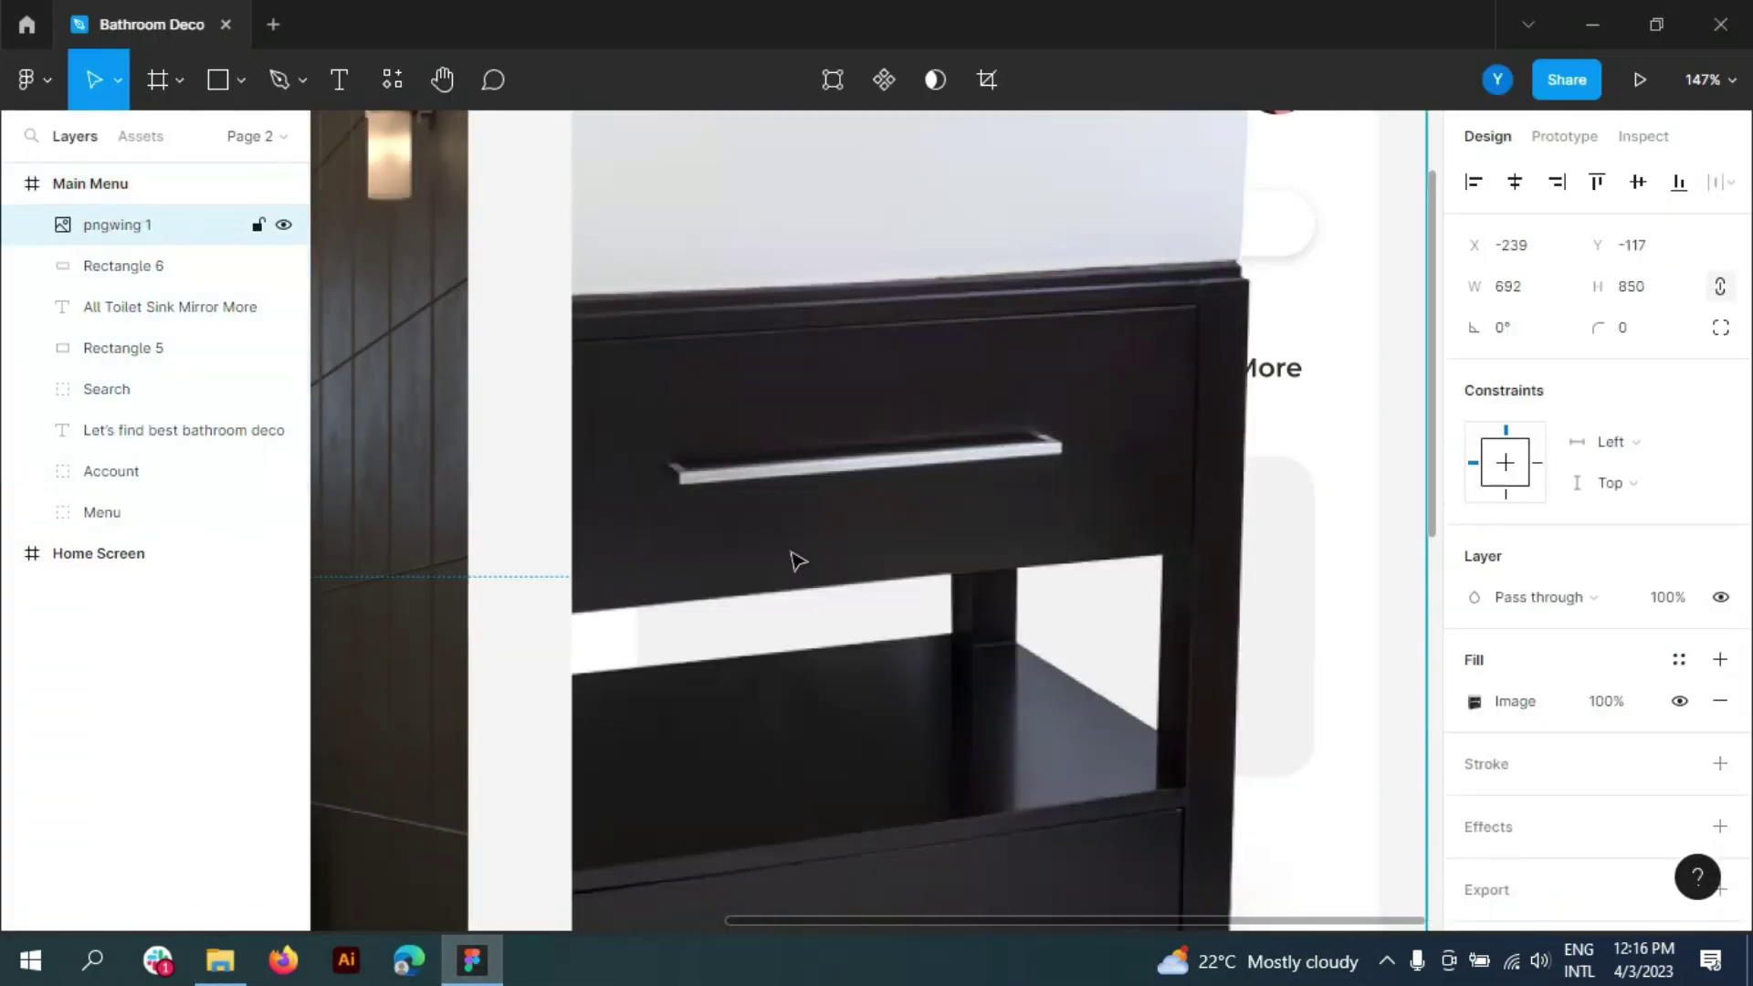
pyautogui.keyDown('ctrl'); pyautogui.scroll(-5, 794, 559); pyautogui.keyUp('ctrl')
# - Resize the Cabinet Sink image to 120×147 and place it at the card's left end
pyautogui.moveTo(639, 755)
pyautogui.mouseDown()
pyautogui.moveTo(913, 429)
pyautogui.moveTo(836, 584)
pyautogui.mouseUp()
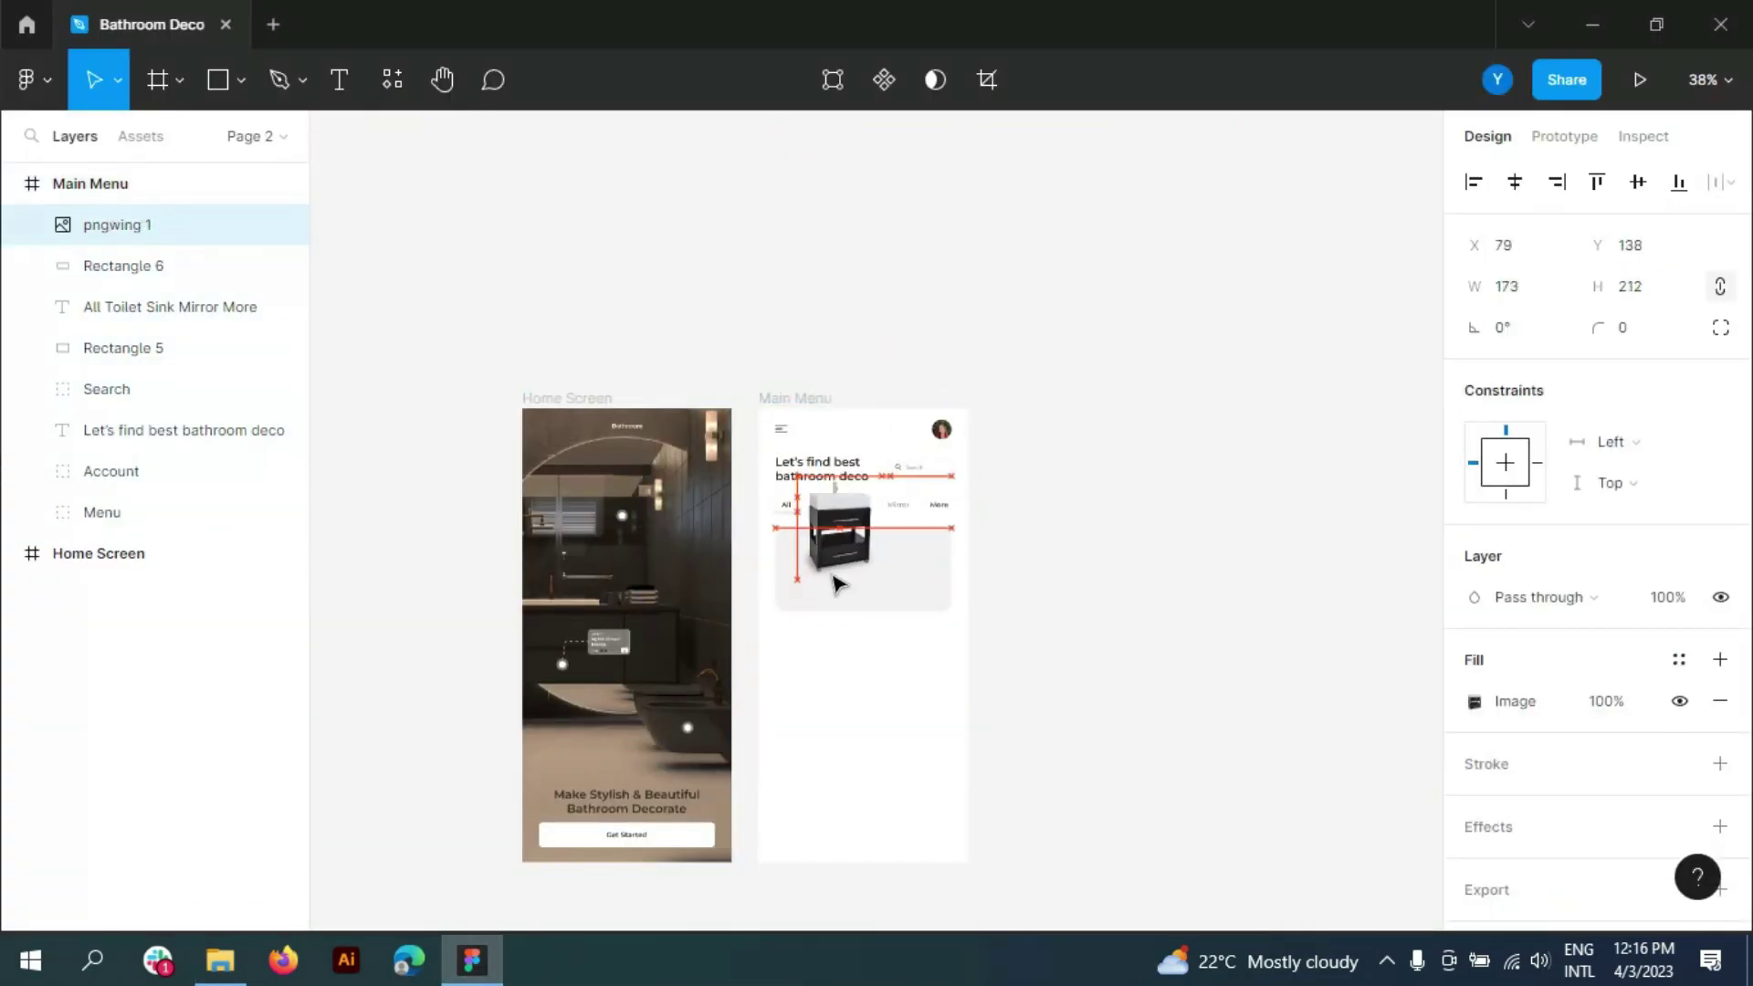
pyautogui.keyDown('ctrl'); pyautogui.scroll(5, 836, 584); pyautogui.keyUp('ctrl')
pyautogui.moveTo(958, 374); pyautogui.dragTo(893, 458)
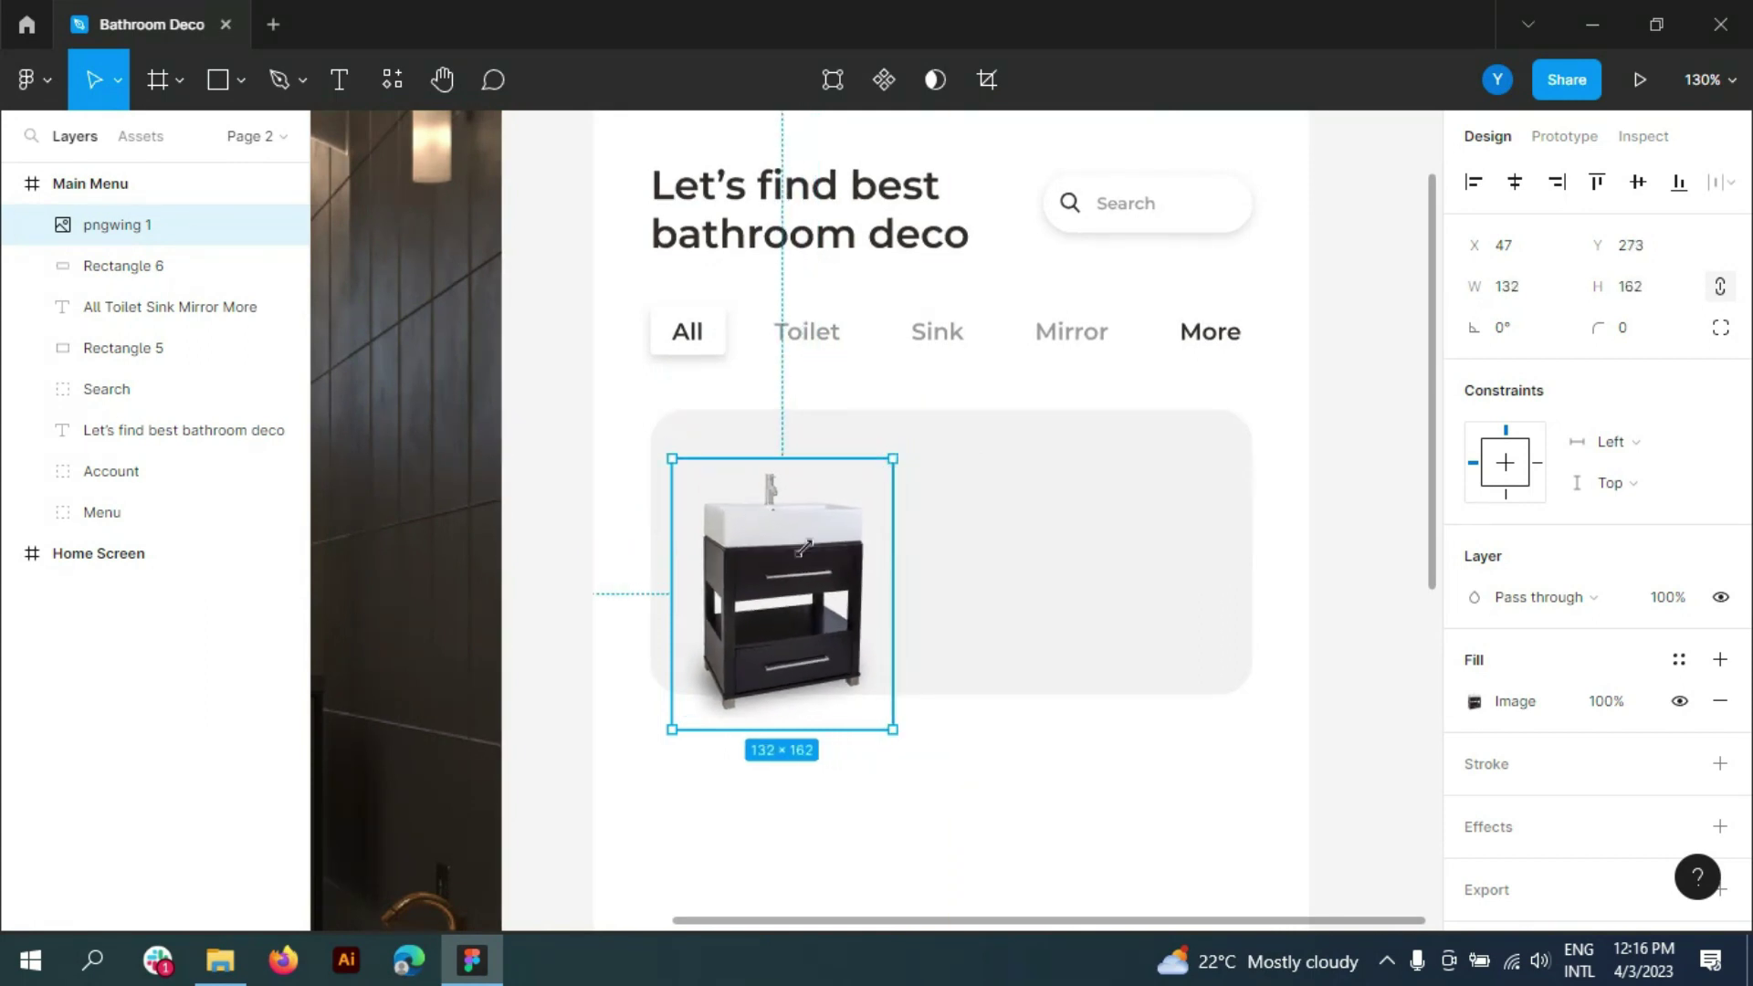
pyautogui.moveTo(803, 548); pyautogui.dragTo(794, 507)
pyautogui.moveTo(667, 420)
pyautogui.mouseDown()
pyautogui.moveTo(686, 430)
pyautogui.moveTo(669, 434)
pyautogui.mouseUp()
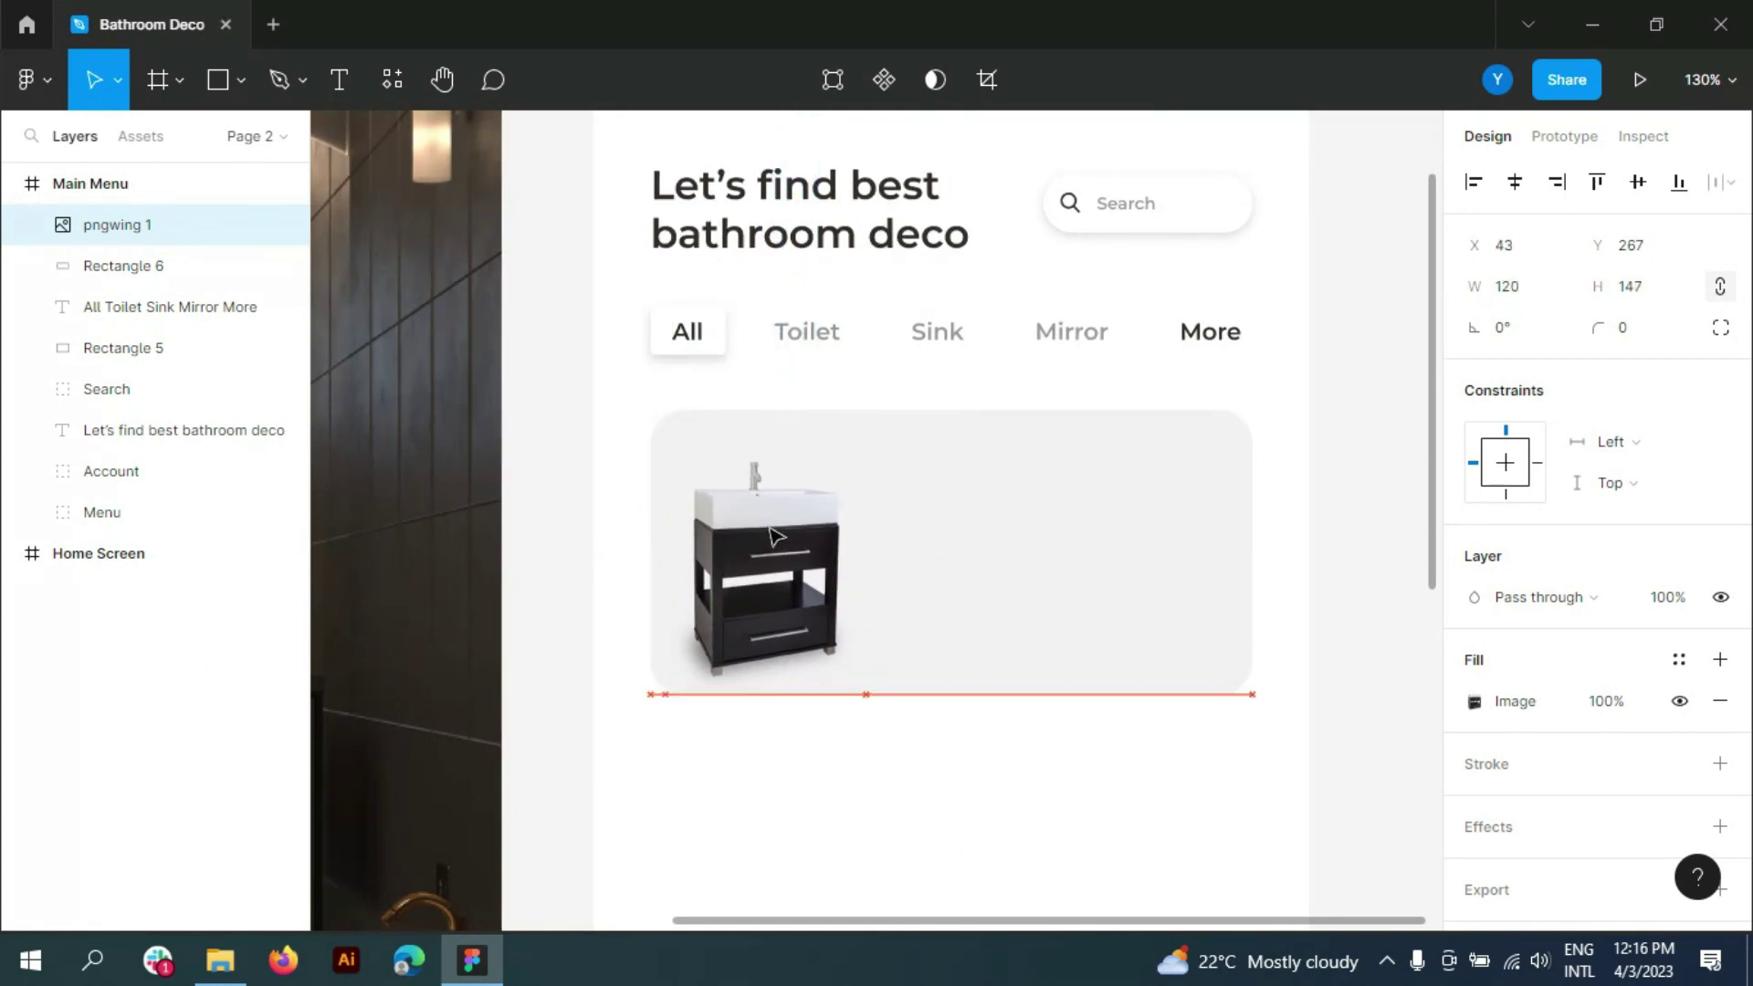
pyautogui.click(339, 79)
pyautogui.keyDown('ctrl'); pyautogui.scroll(5, 954, 463); pyautogui.keyUp('ctrl')
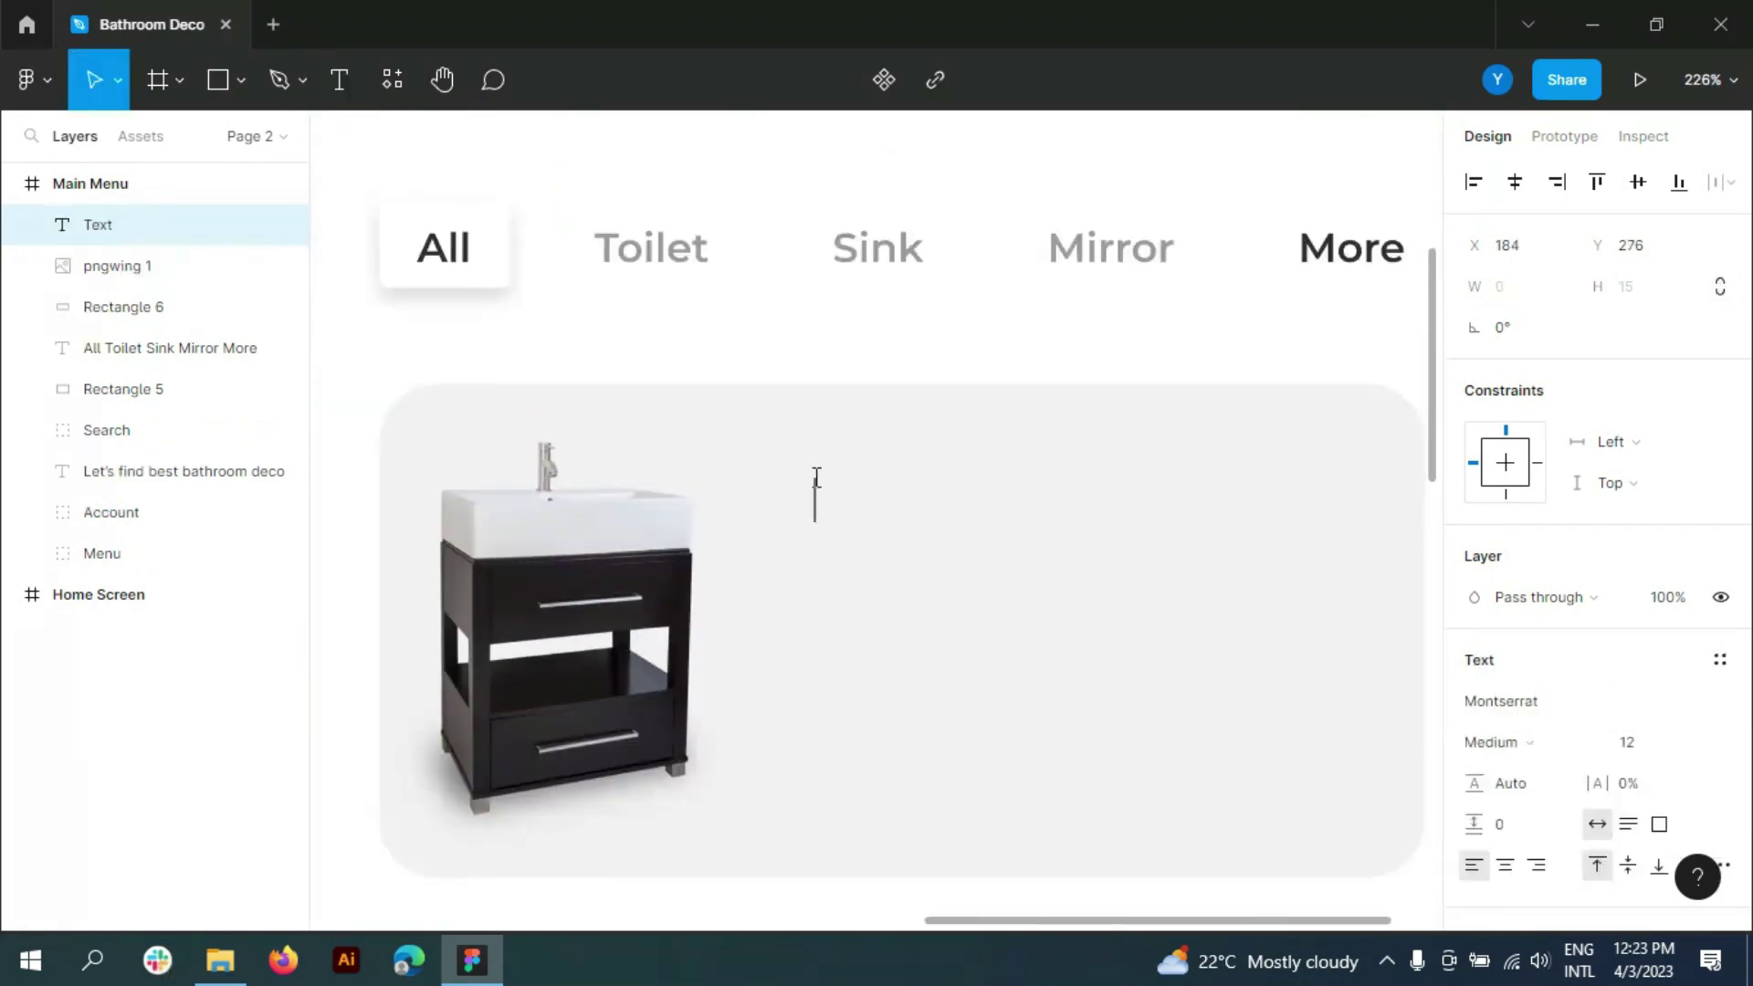
# - Type the title 'Cabinet Sink' and colour it dark 312C28
pyautogui.write('Cabinet')
pyautogui.hotkey('ctrl', 'a')
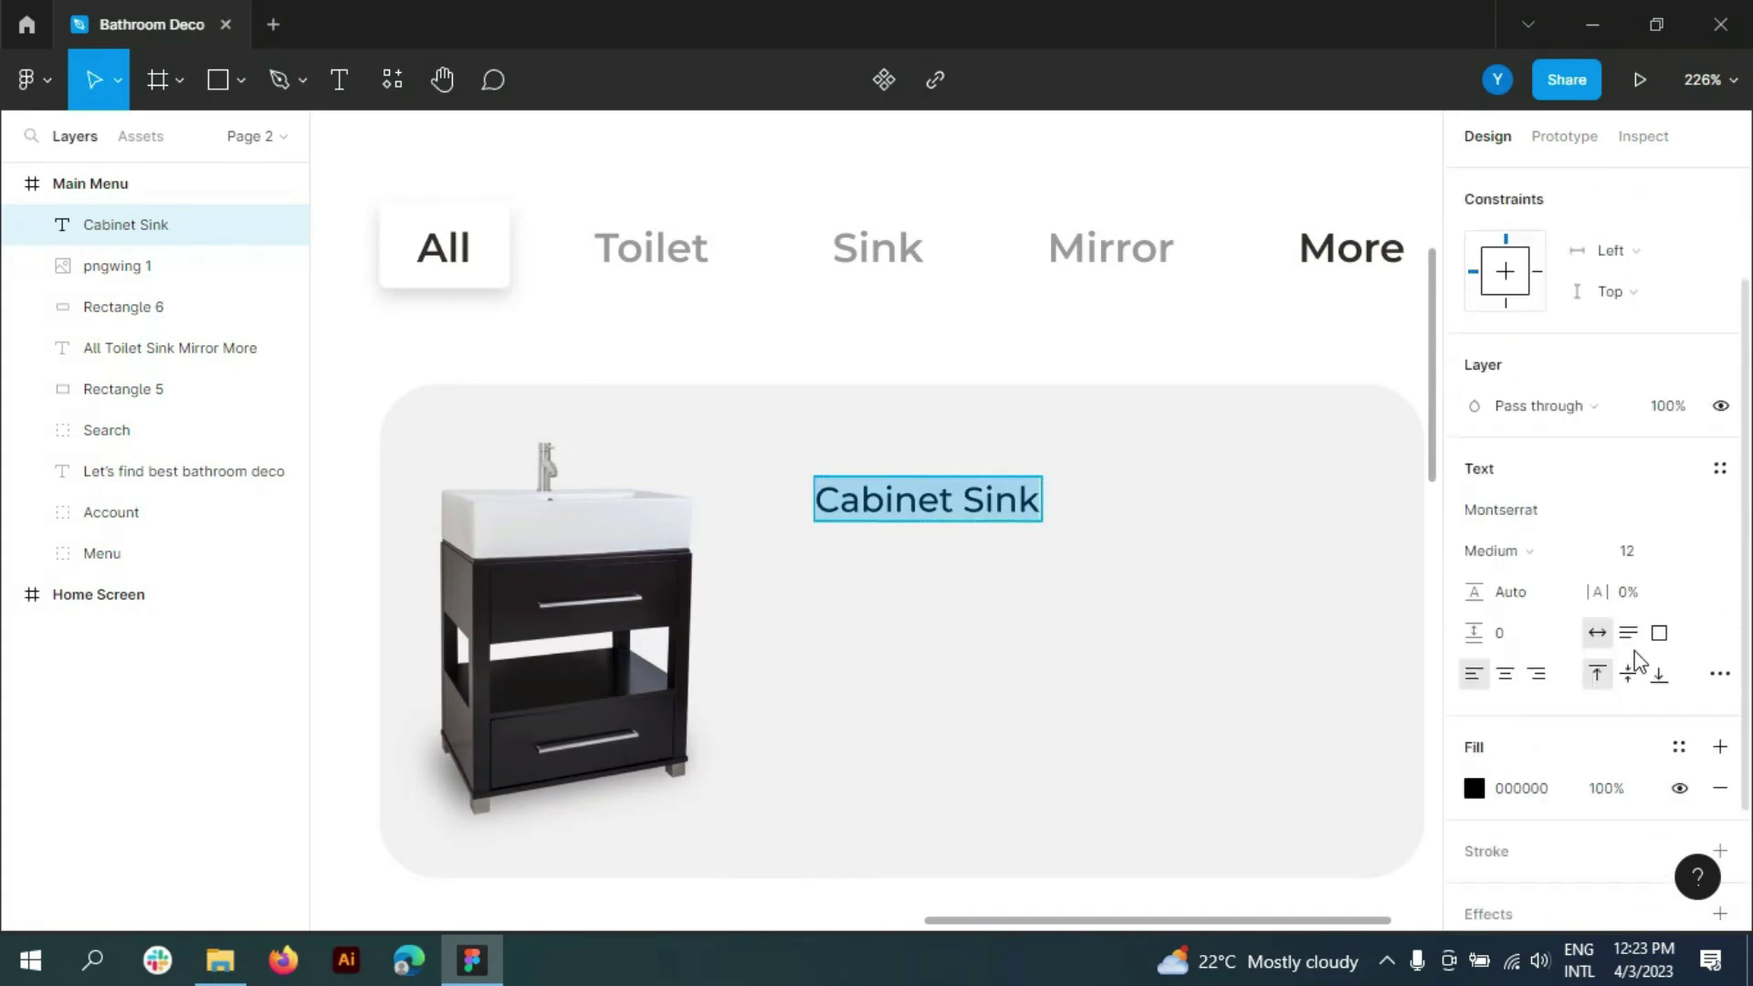
pyautogui.scroll(-3, 1598, 548)
pyautogui.click(1474, 722)
pyautogui.click(1667, 512)
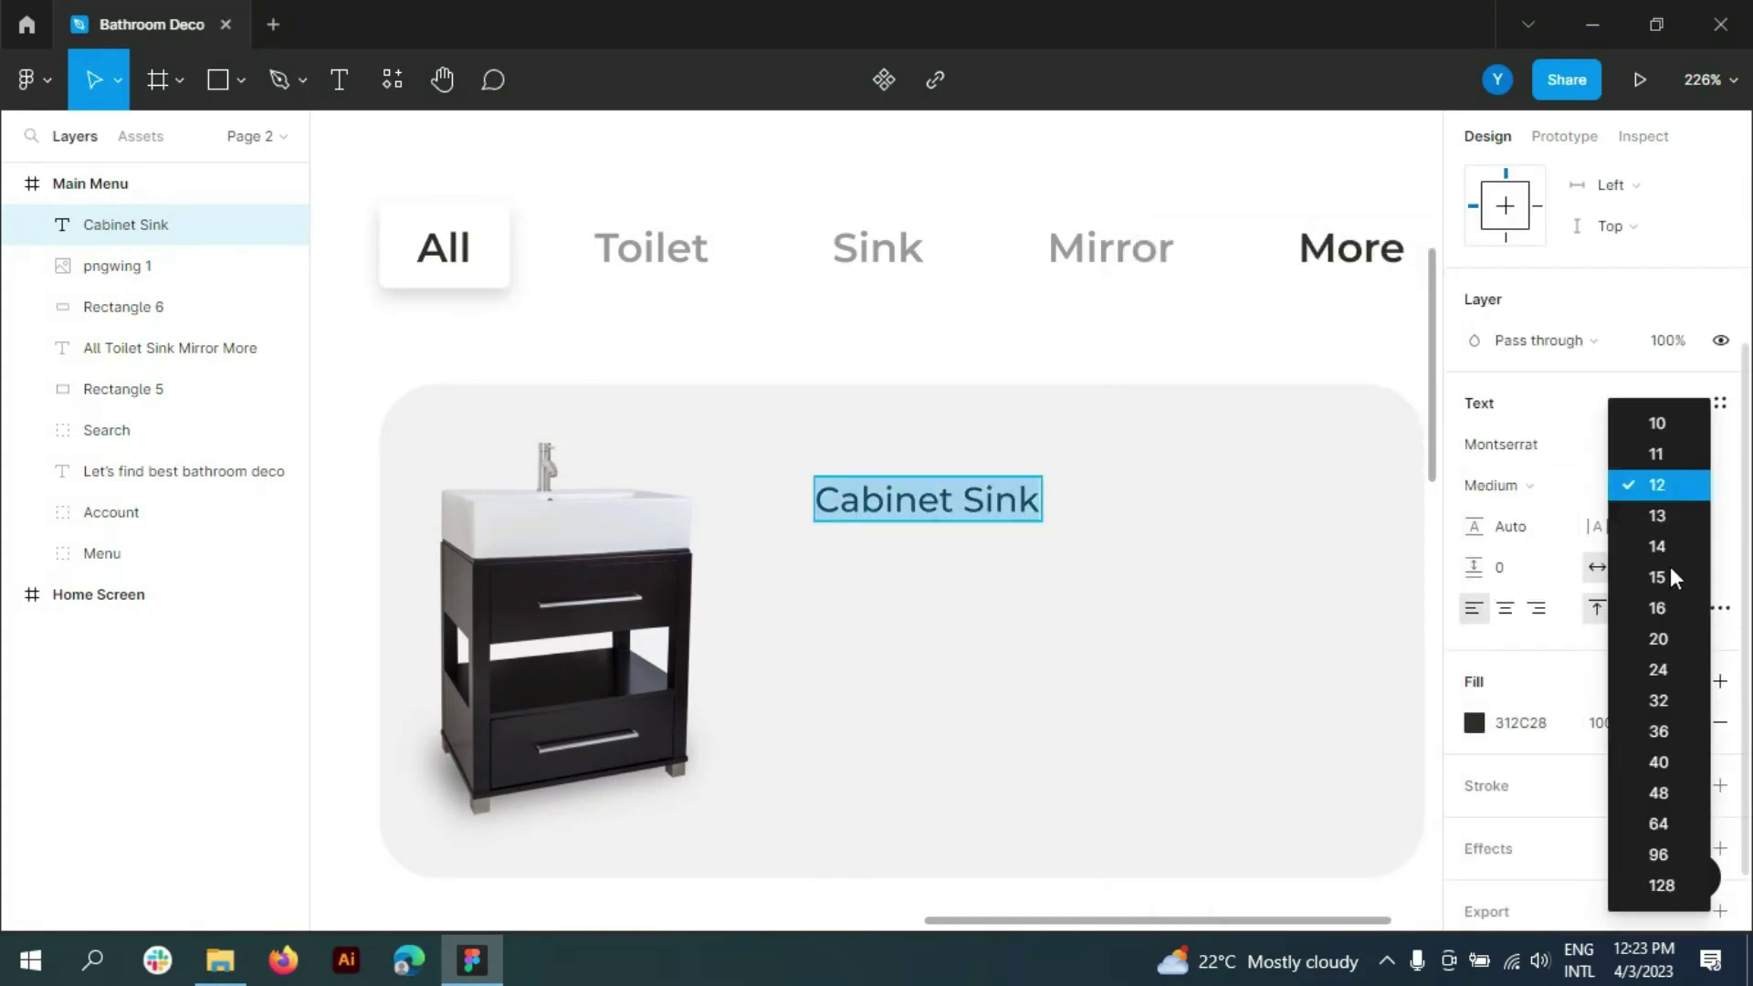
# - Make the title size 16 SemiBold and position it beside the picture's top
pyautogui.click(1662, 609)
pyautogui.click(1593, 486)
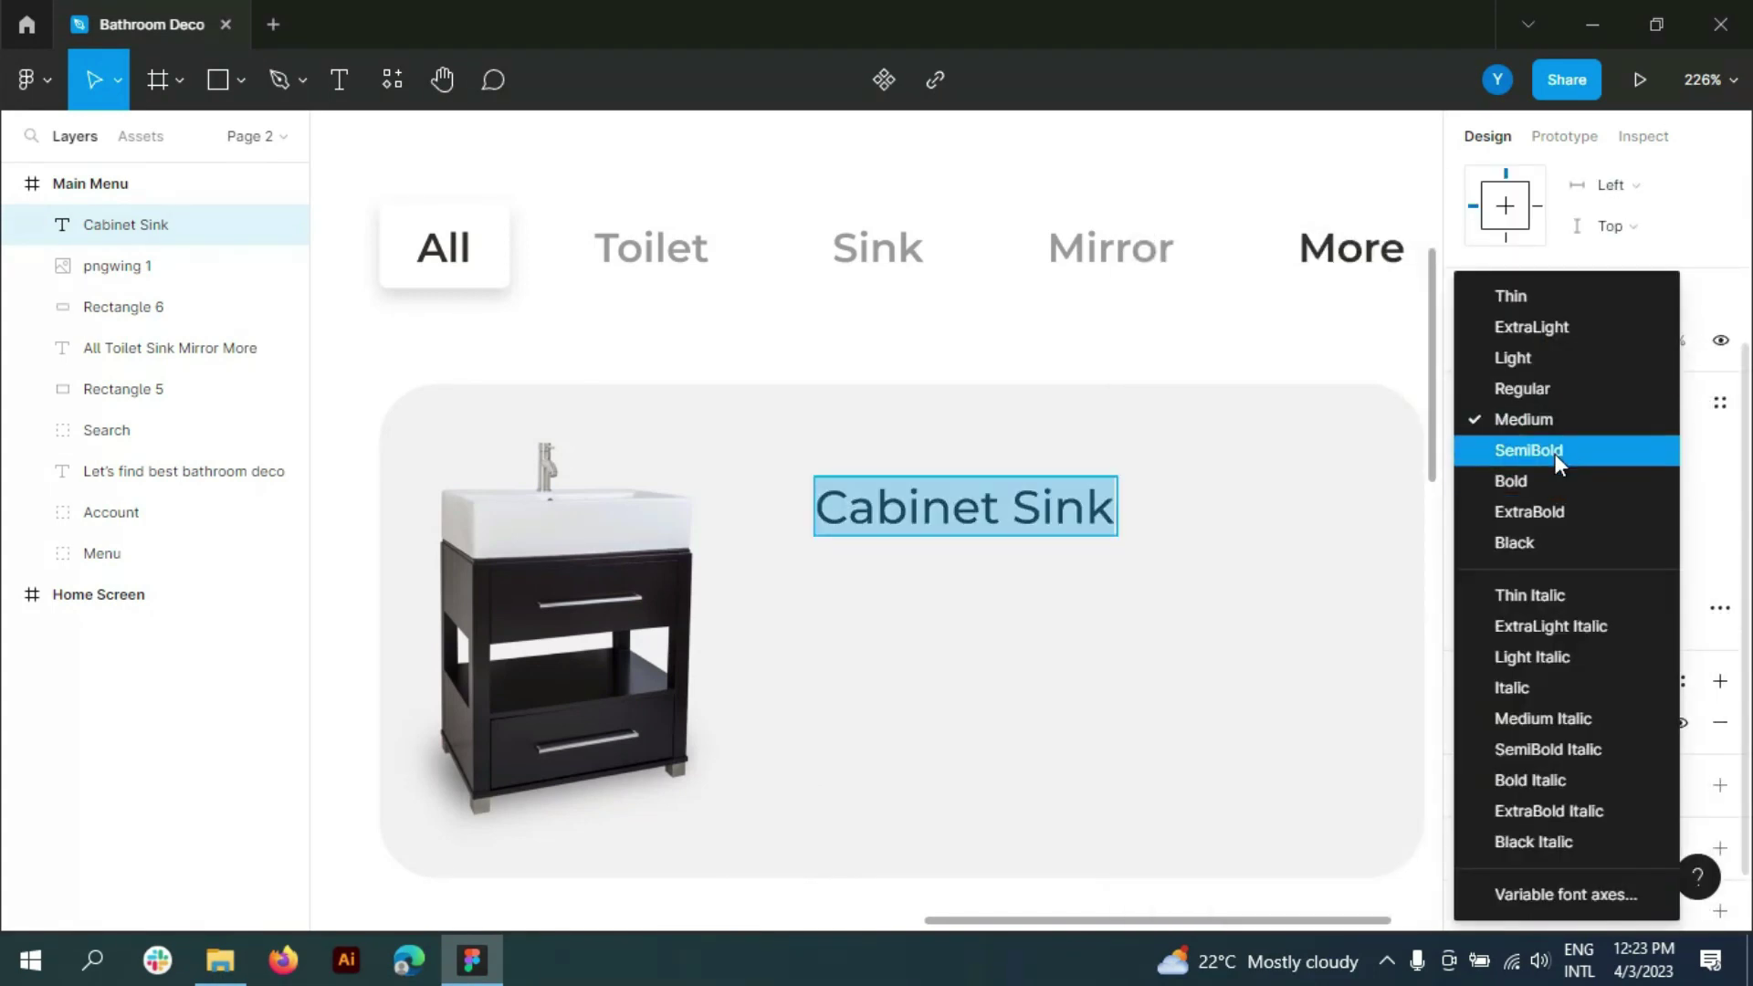
pyautogui.click(1552, 450)
pyautogui.press('Escape')
pyautogui.moveTo(934, 514)
pyautogui.mouseDown()
pyautogui.moveTo(872, 504)
pyautogui.moveTo(884, 828)
pyautogui.mouseUp()
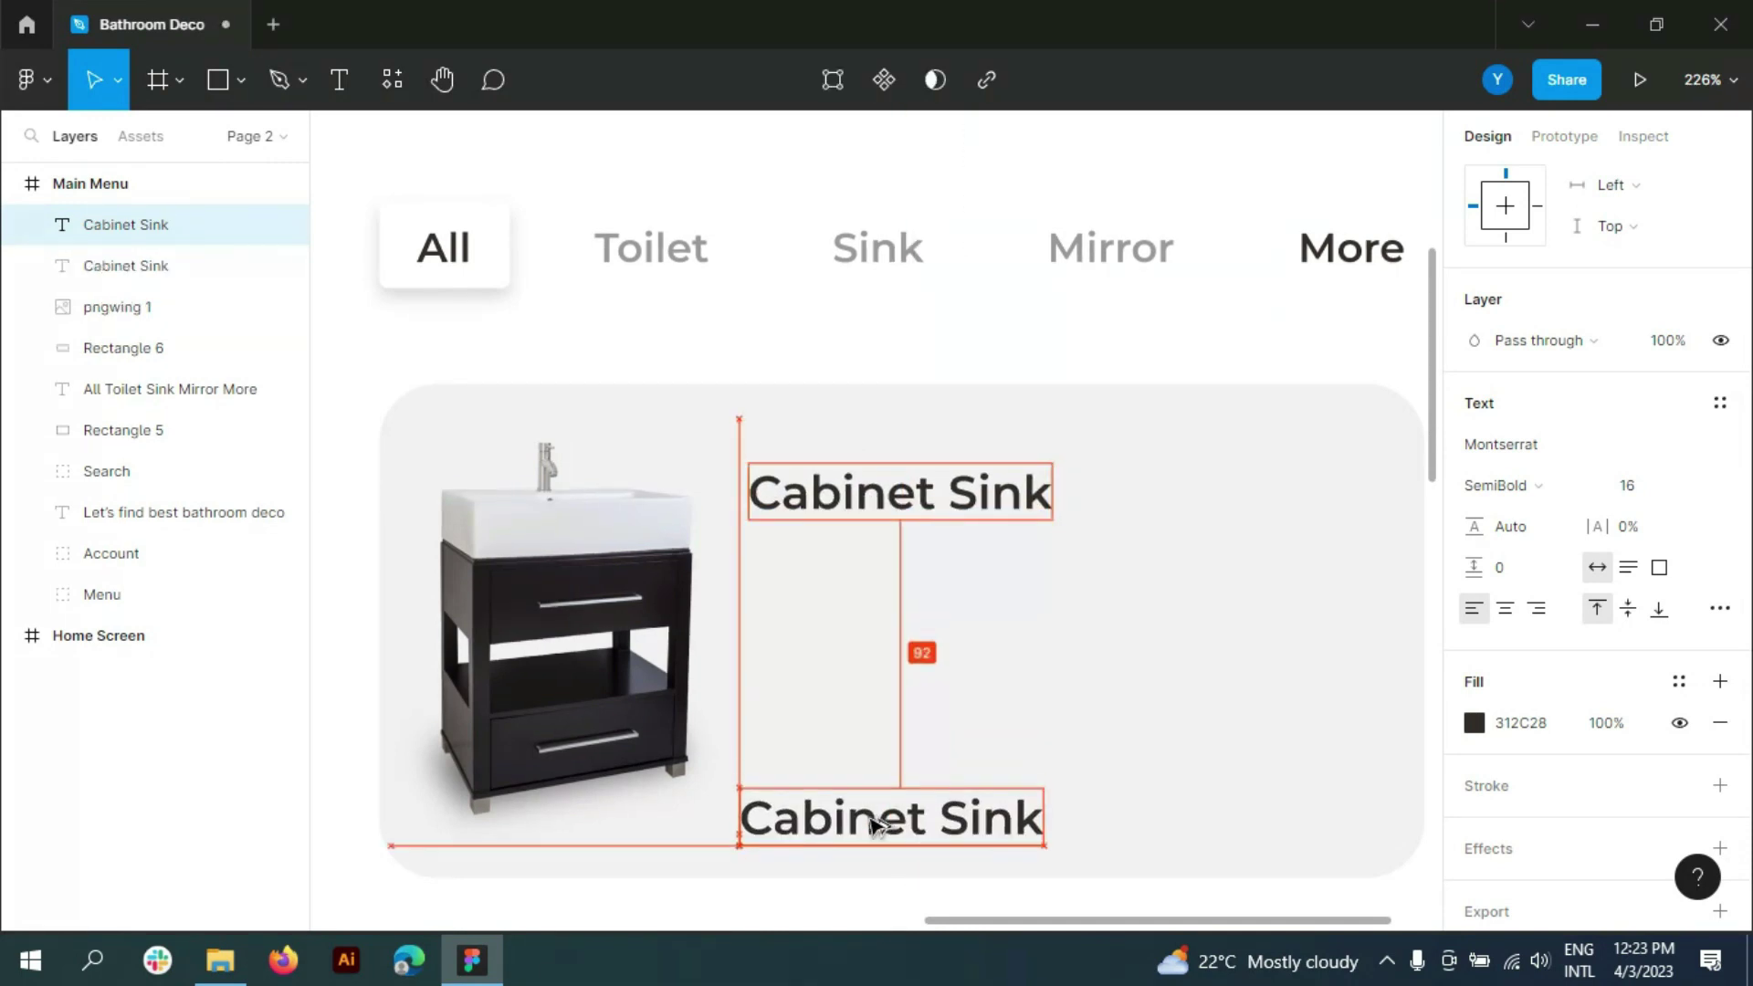
pyautogui.press('Return')
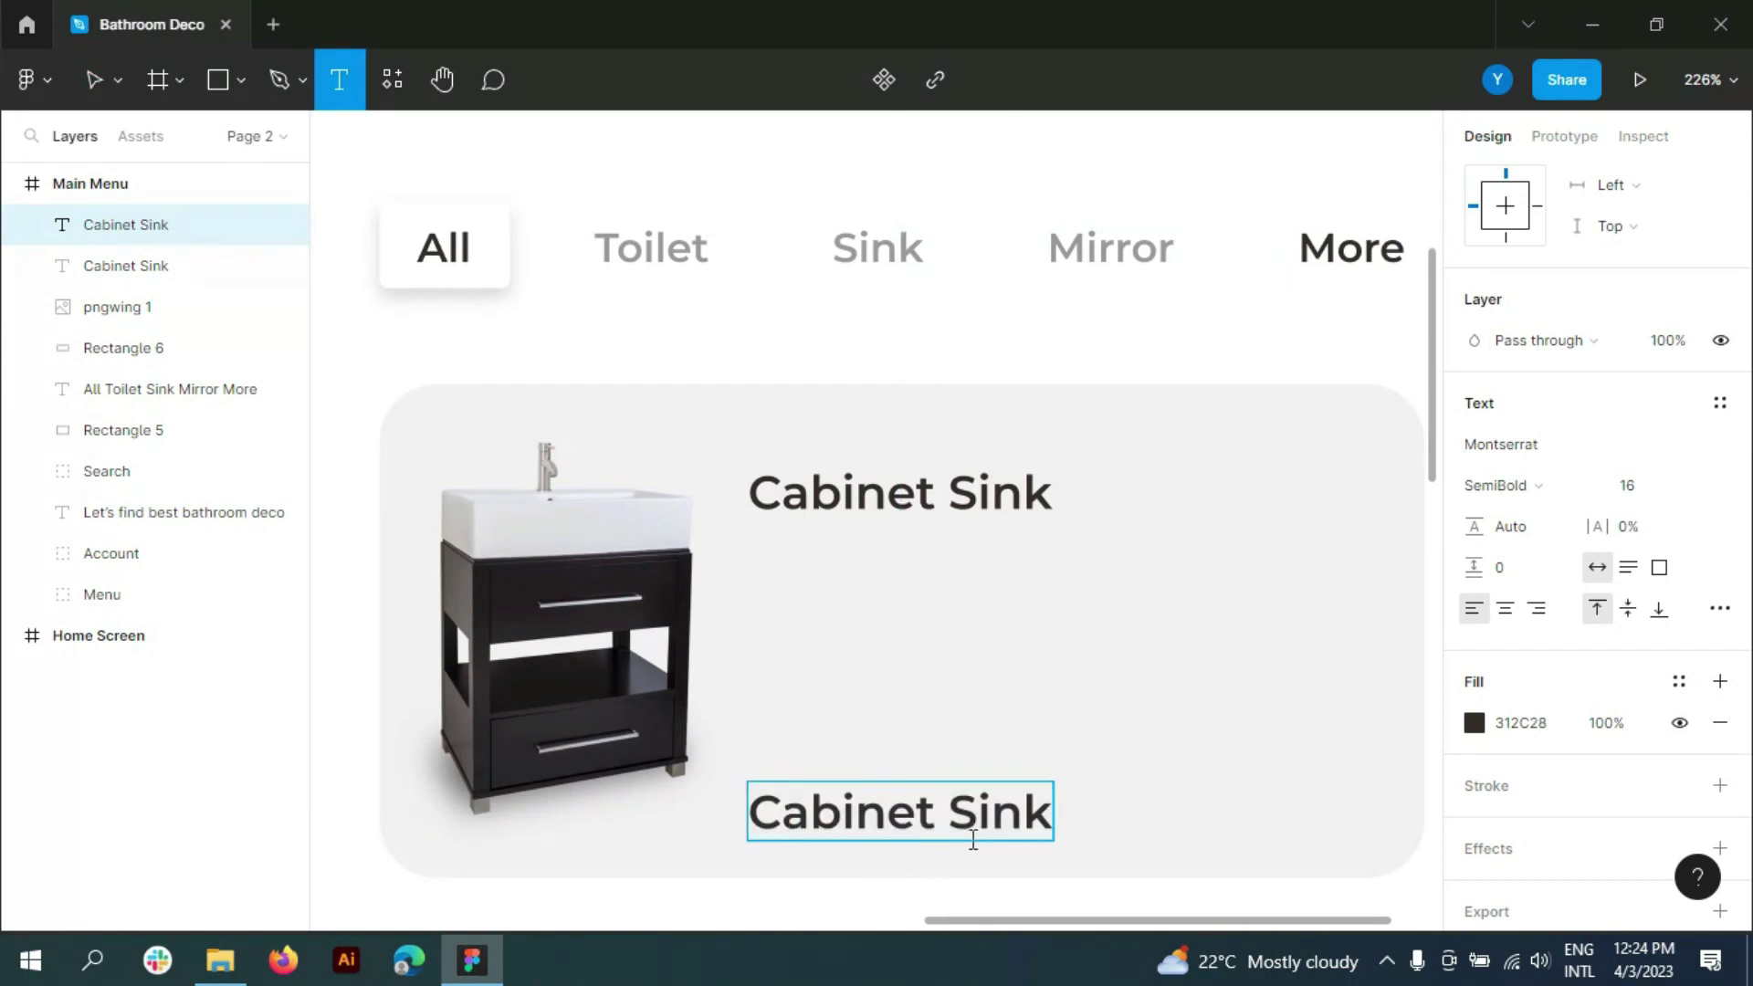
# - Change the lower copy to the price $130.50 and start a new text line under the title
pyautogui.write('C')
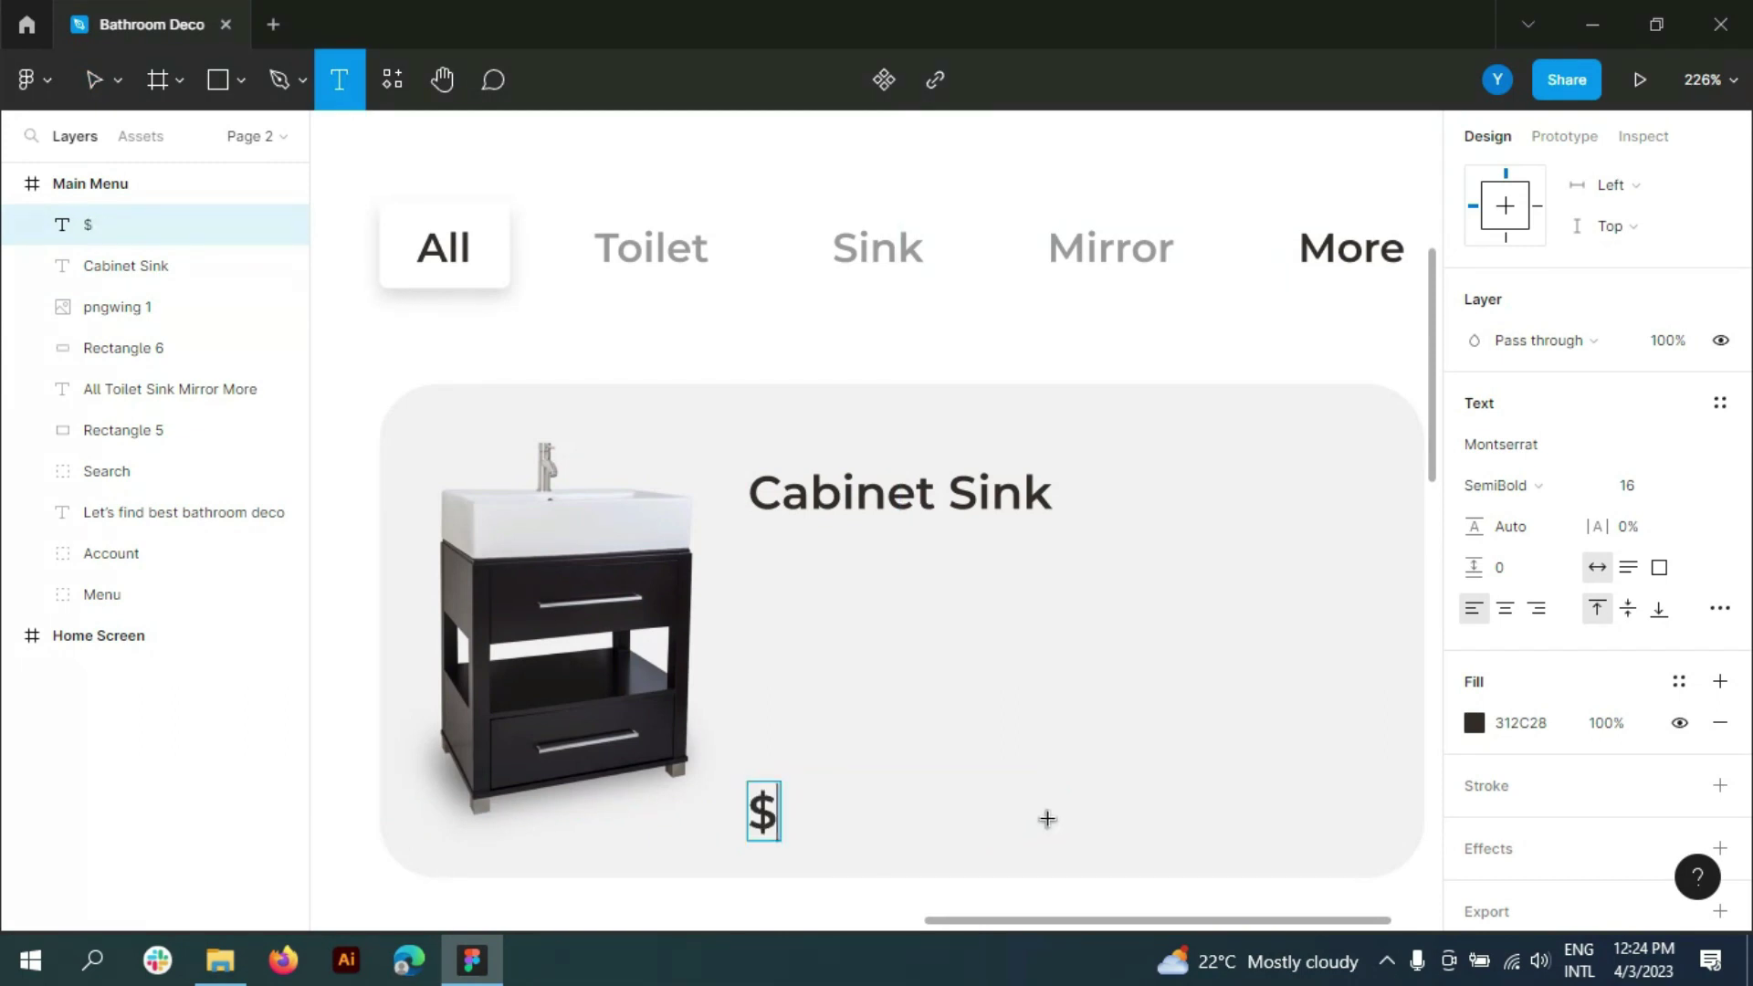
pyautogui.click(783, 566)
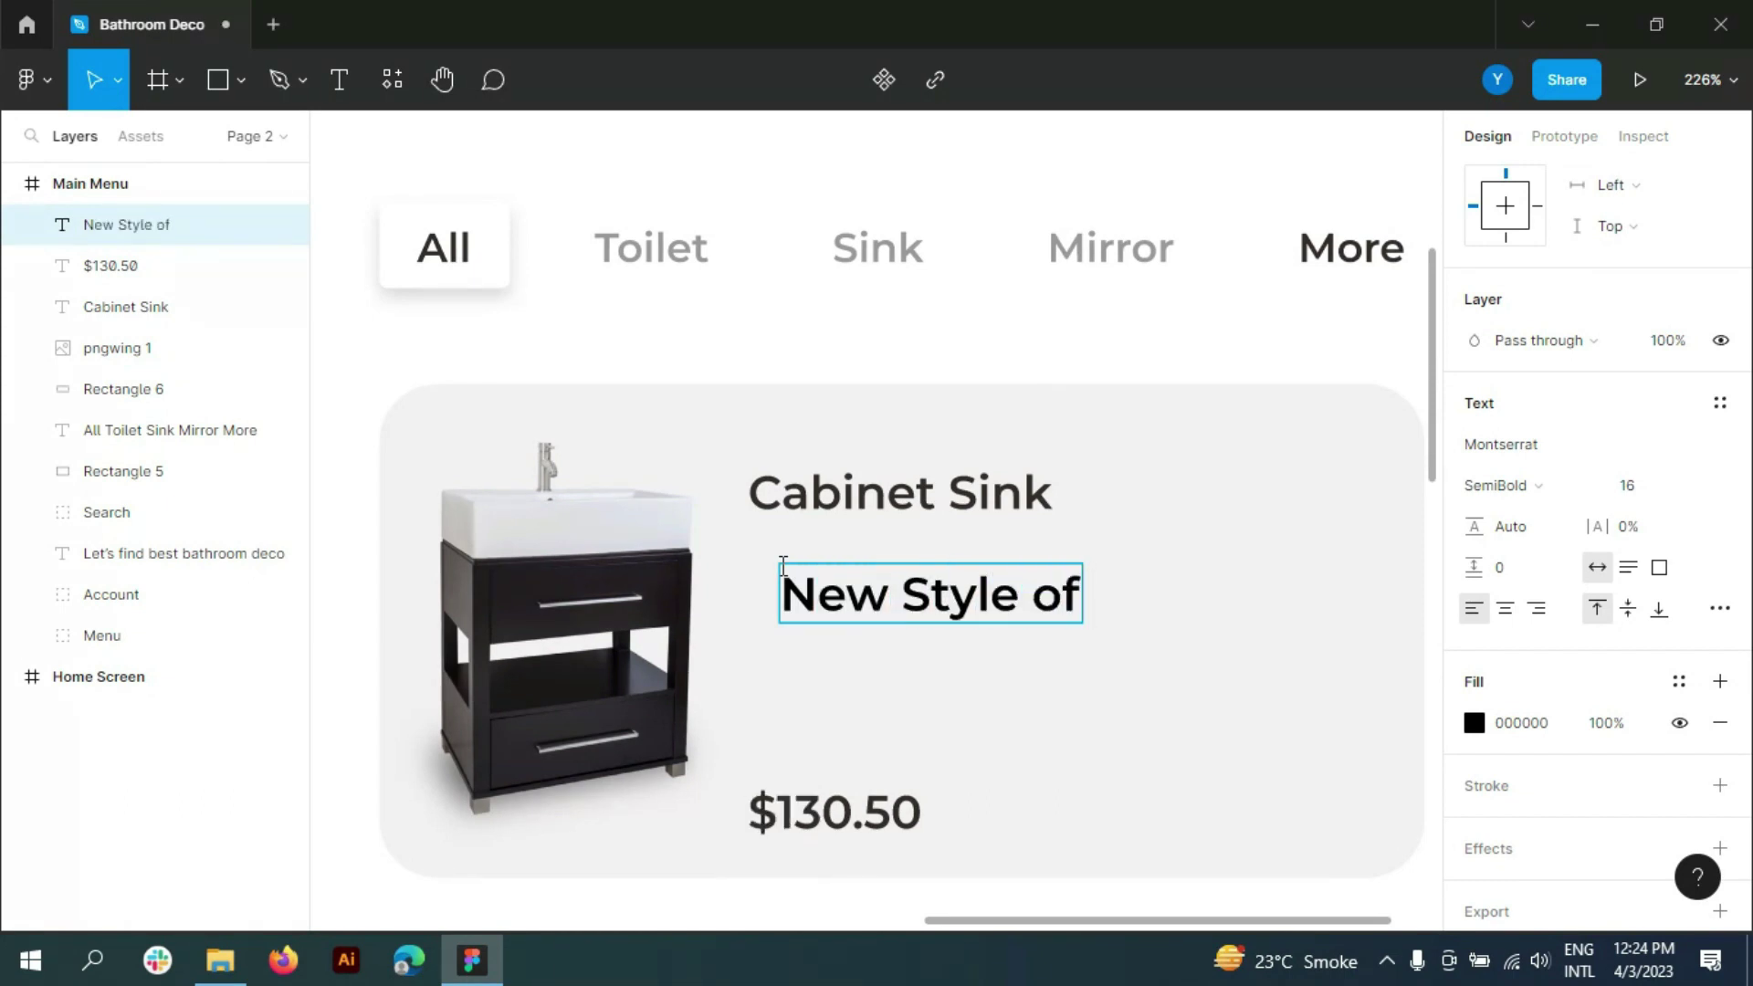
# - Type the description 'New Style of Cabinet Sink for your Home & Office...' at size 12
pyautogui.write('Cabinet S')
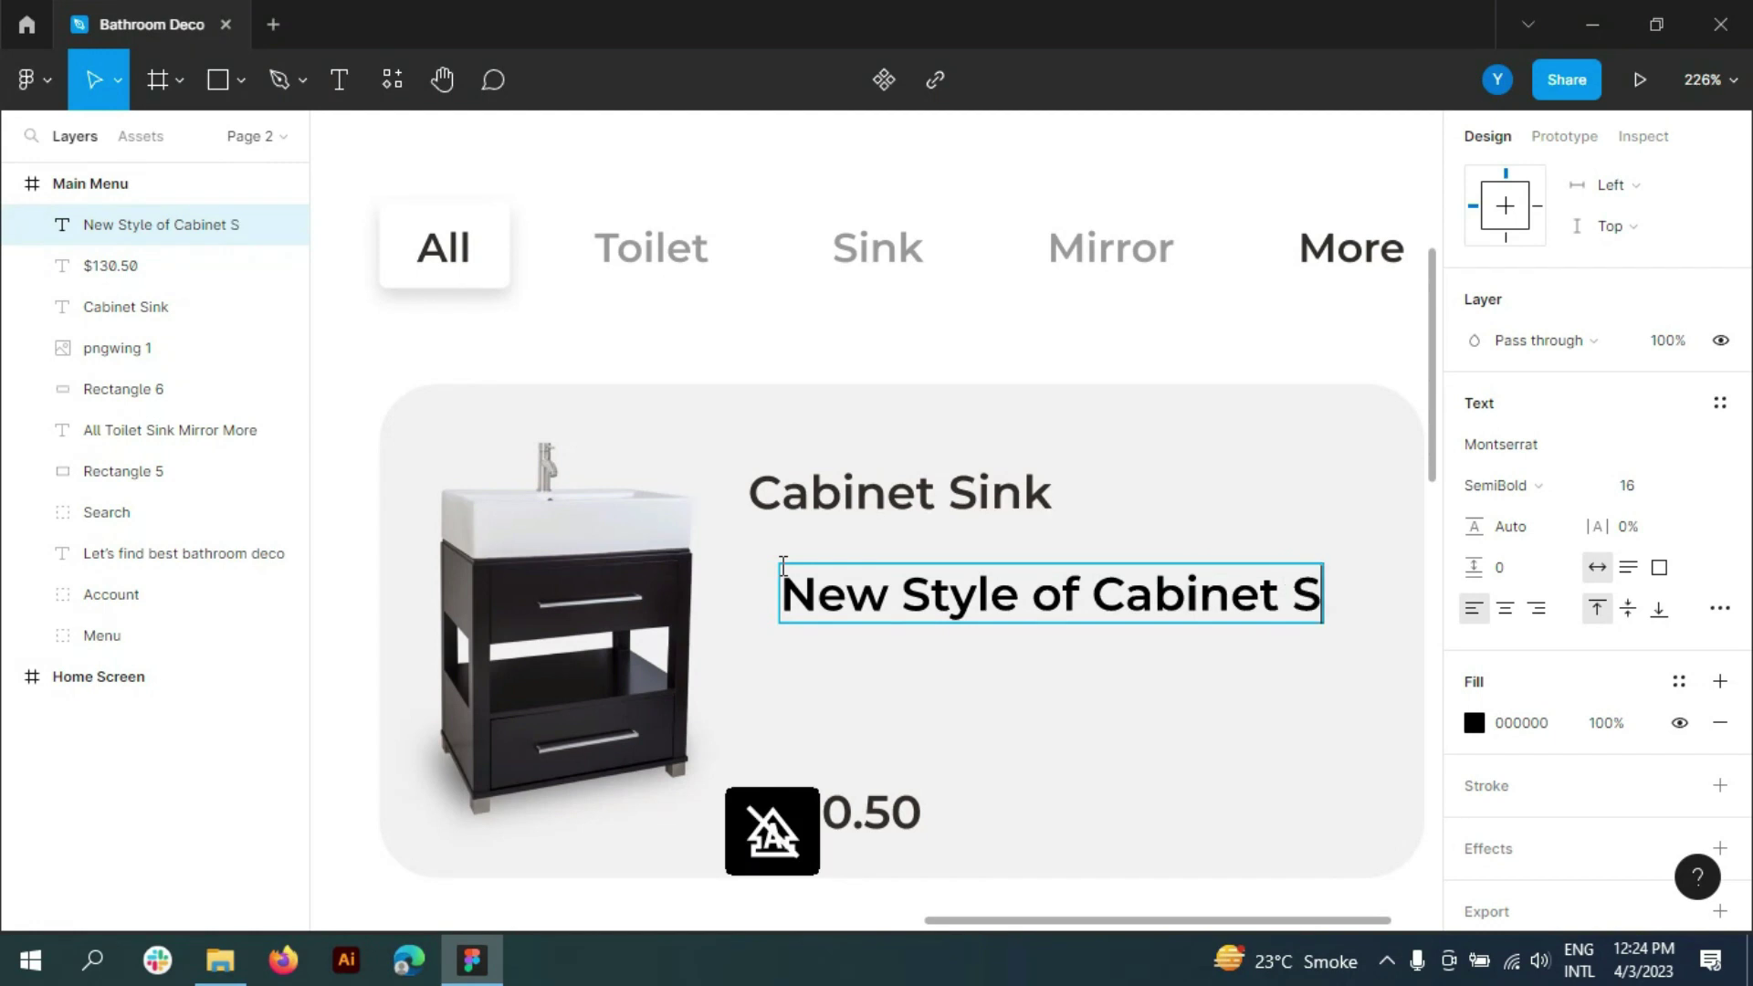
pyautogui.hotkey('ctrl', 'a')
pyautogui.click(1715, 484)
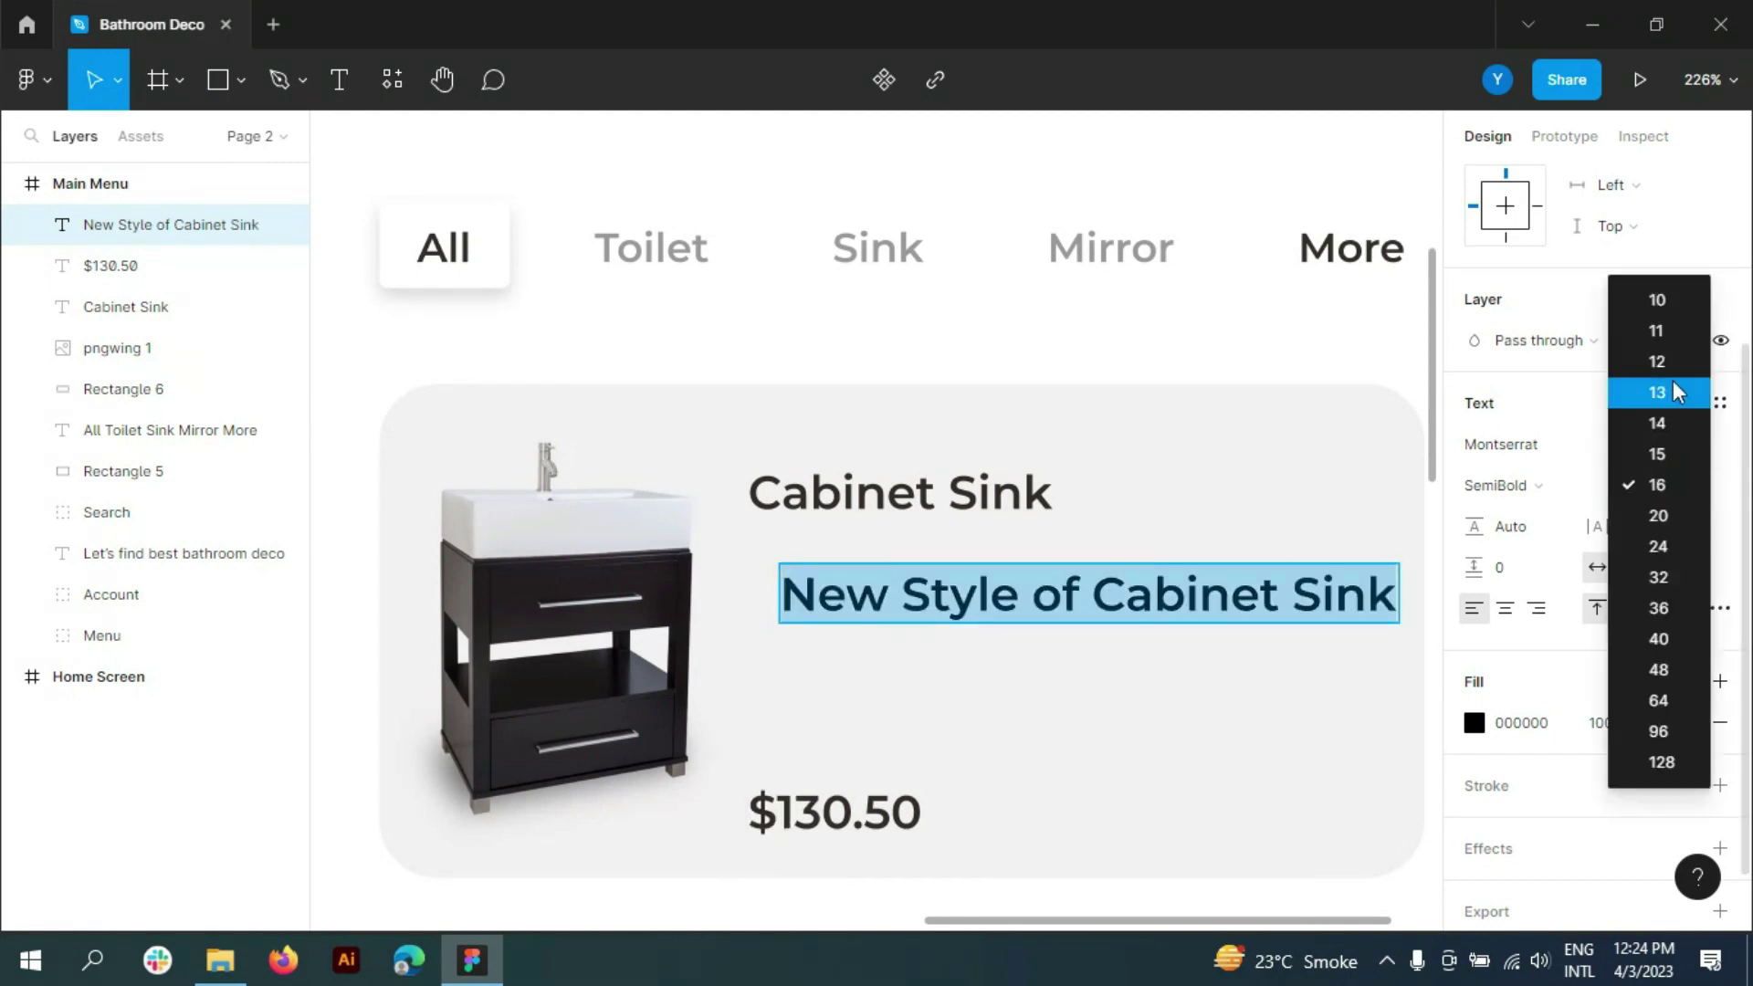
pyautogui.click(1662, 391)
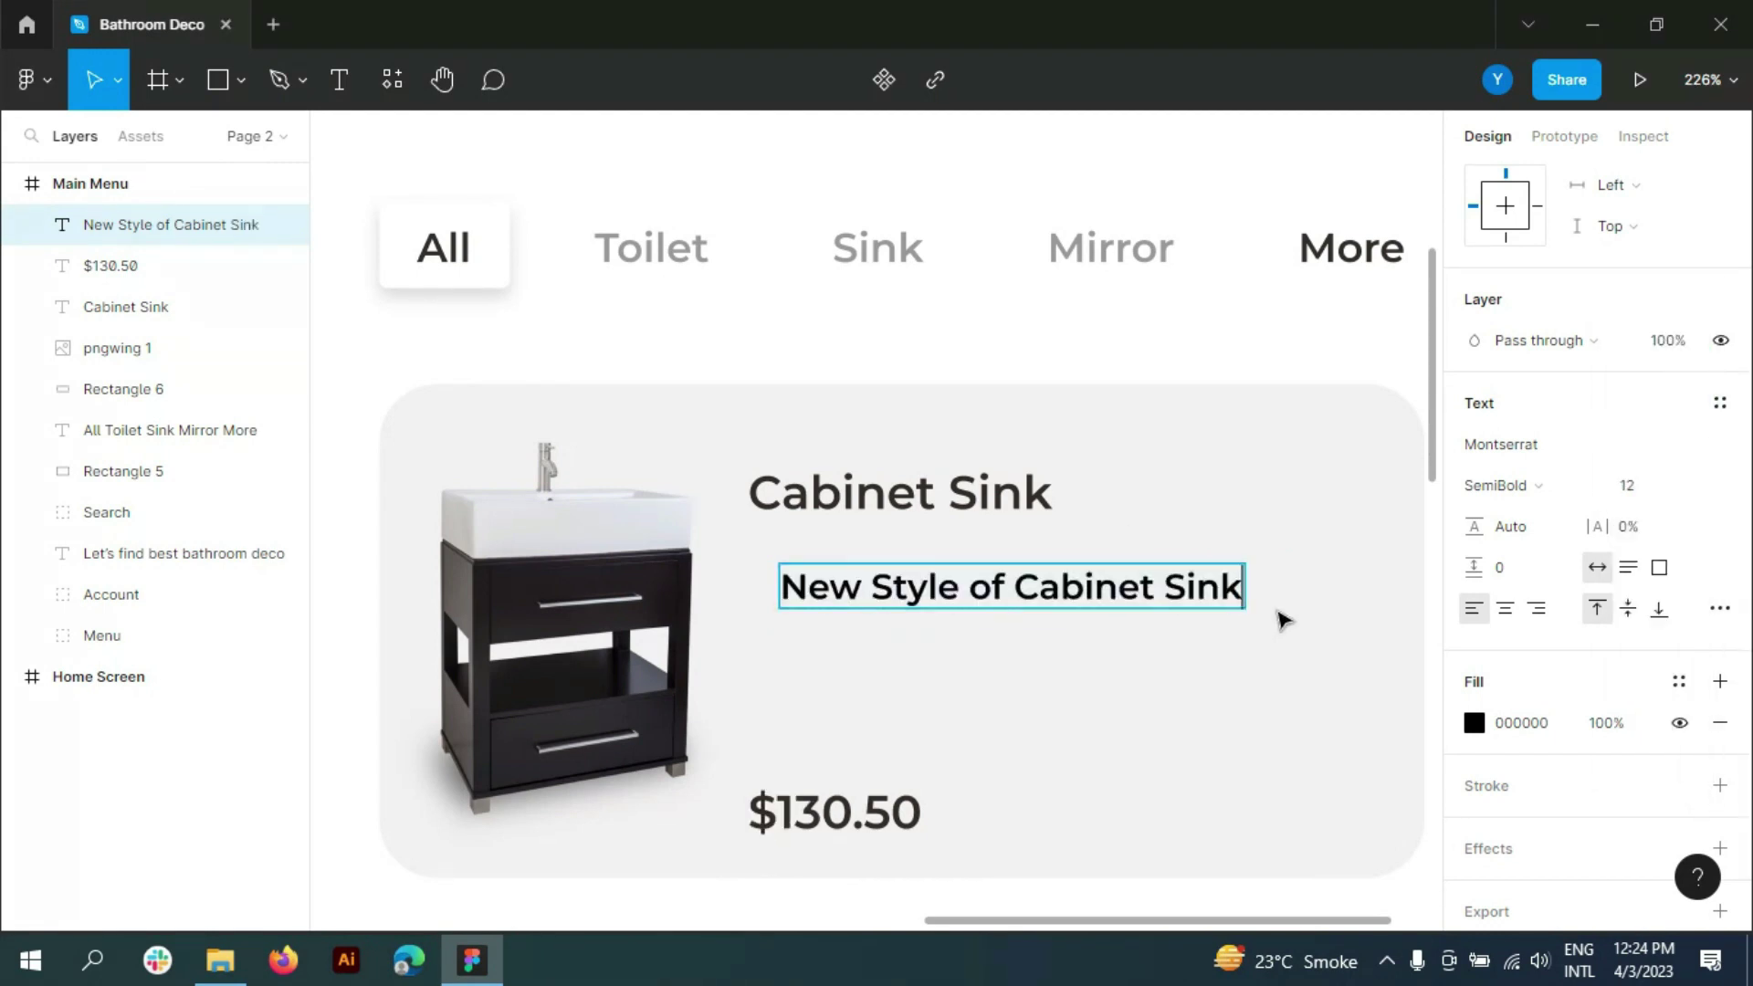
pyautogui.write('for your')
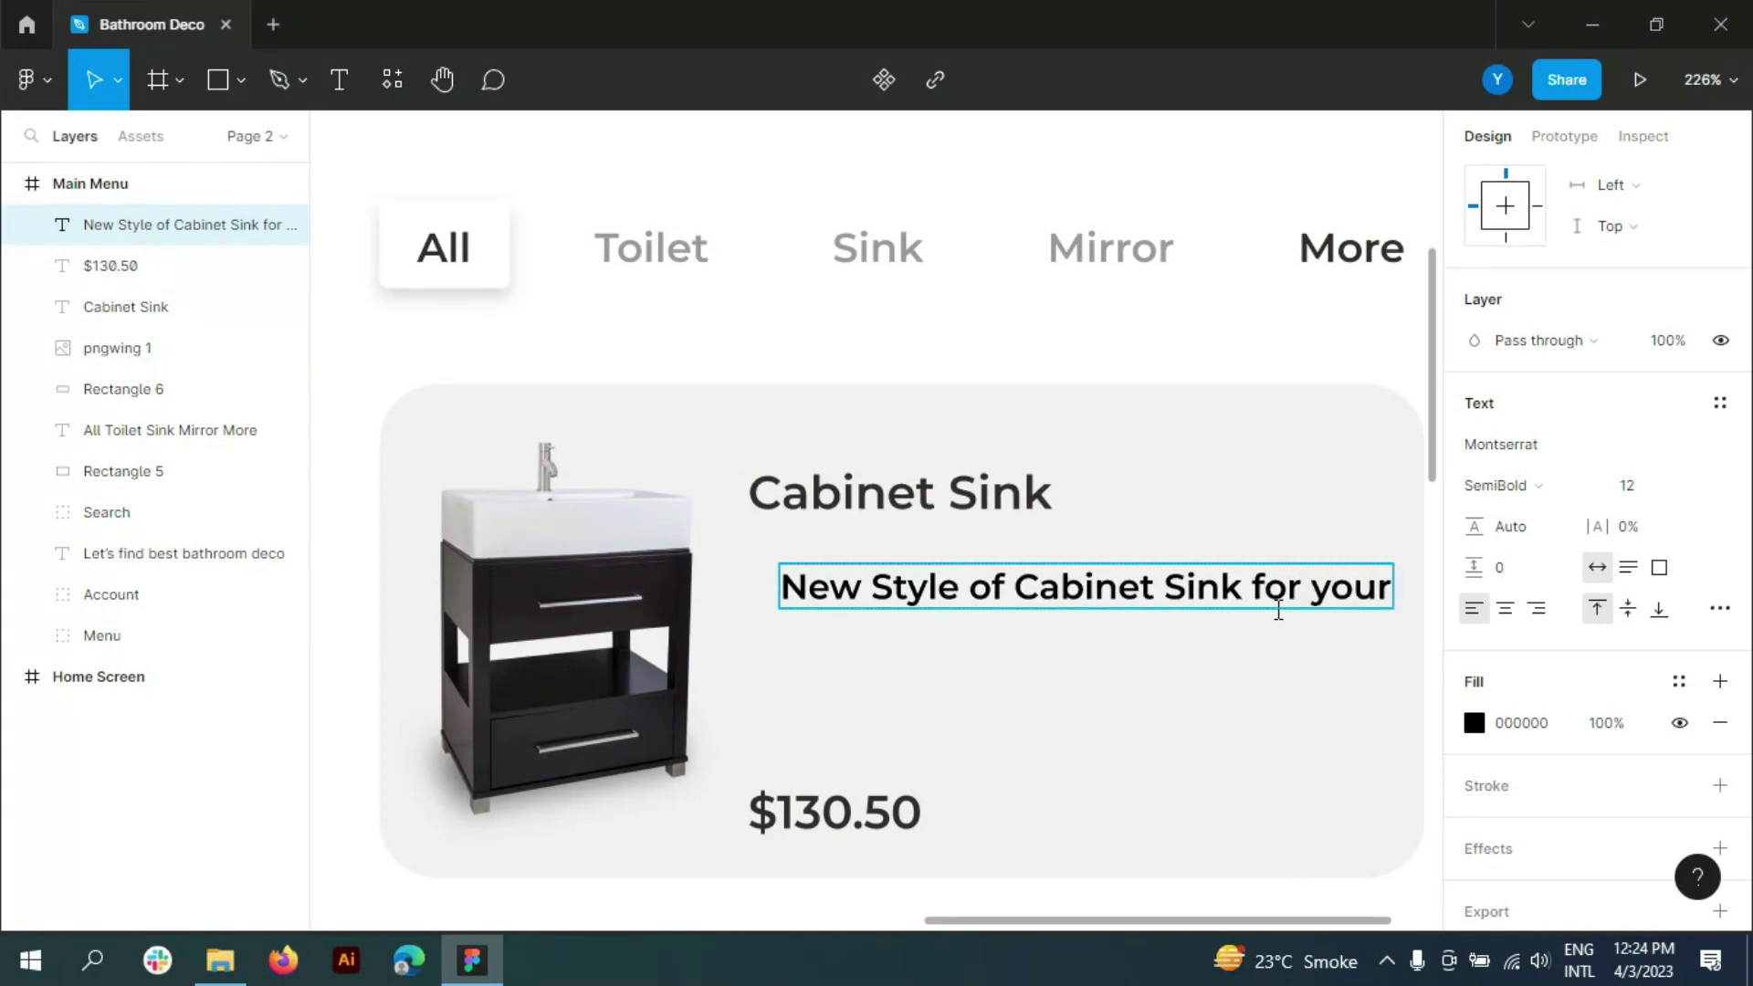
pyautogui.press('t')
pyautogui.press('Return')
pyautogui.click(1315, 587)
pyautogui.press('Return')
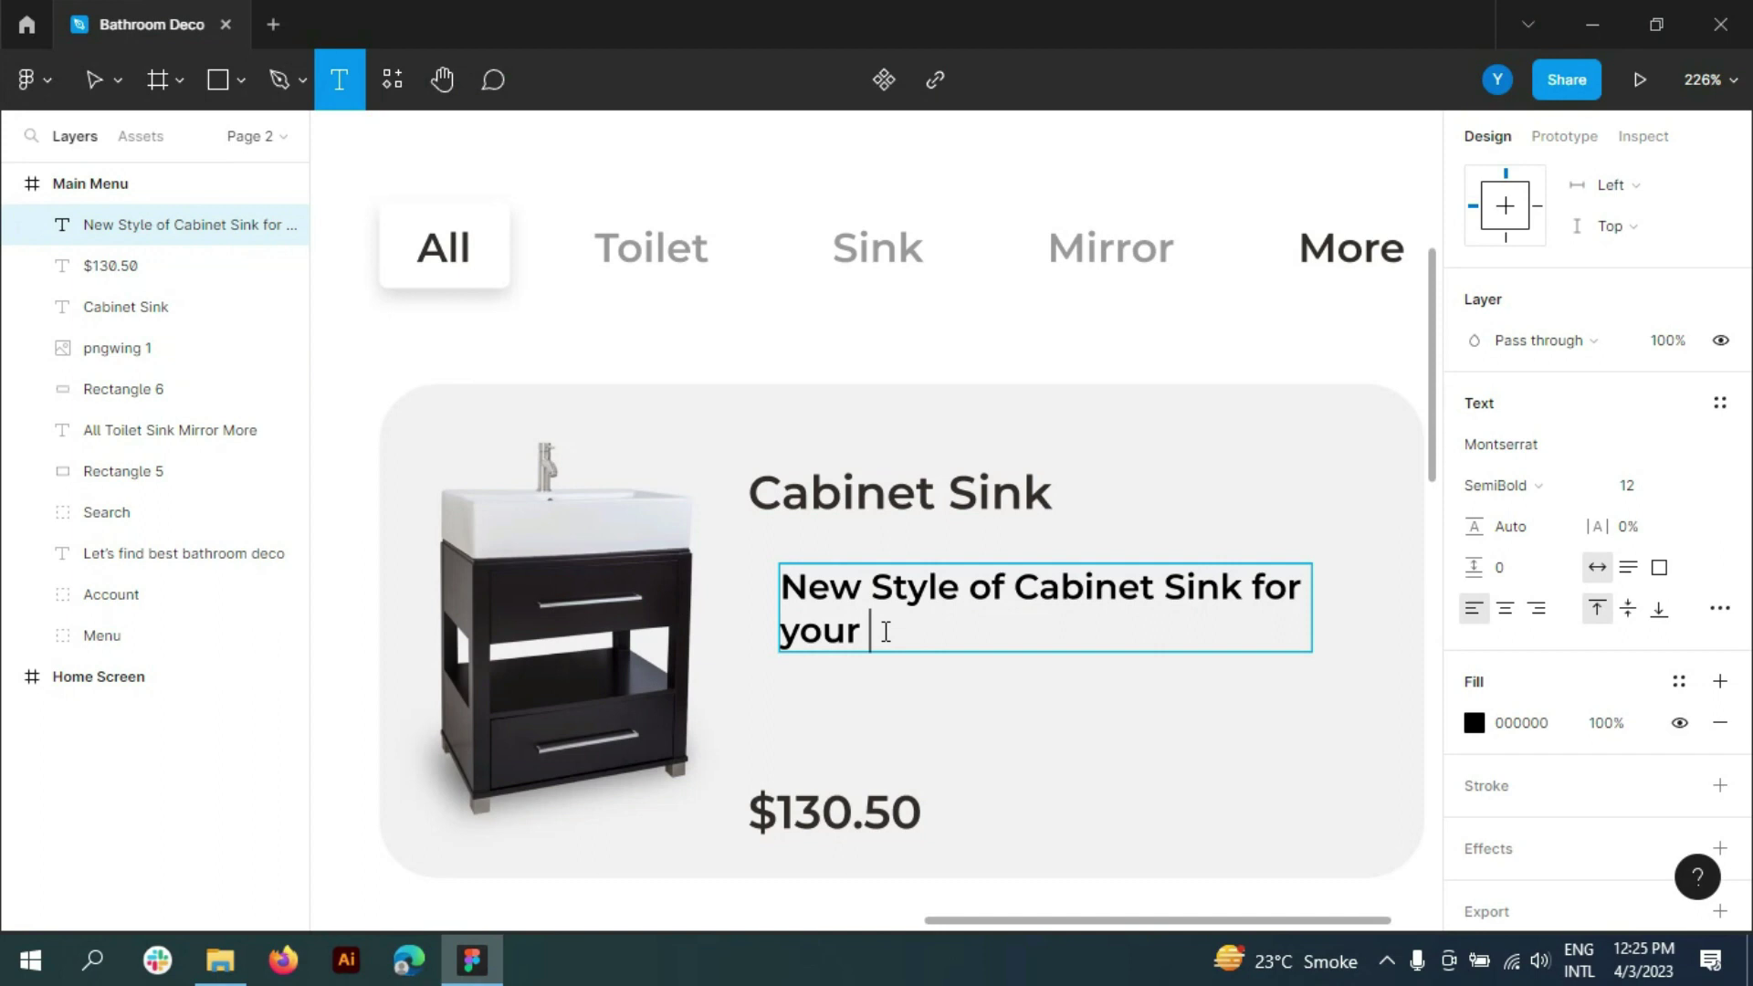
pyautogui.write('H')
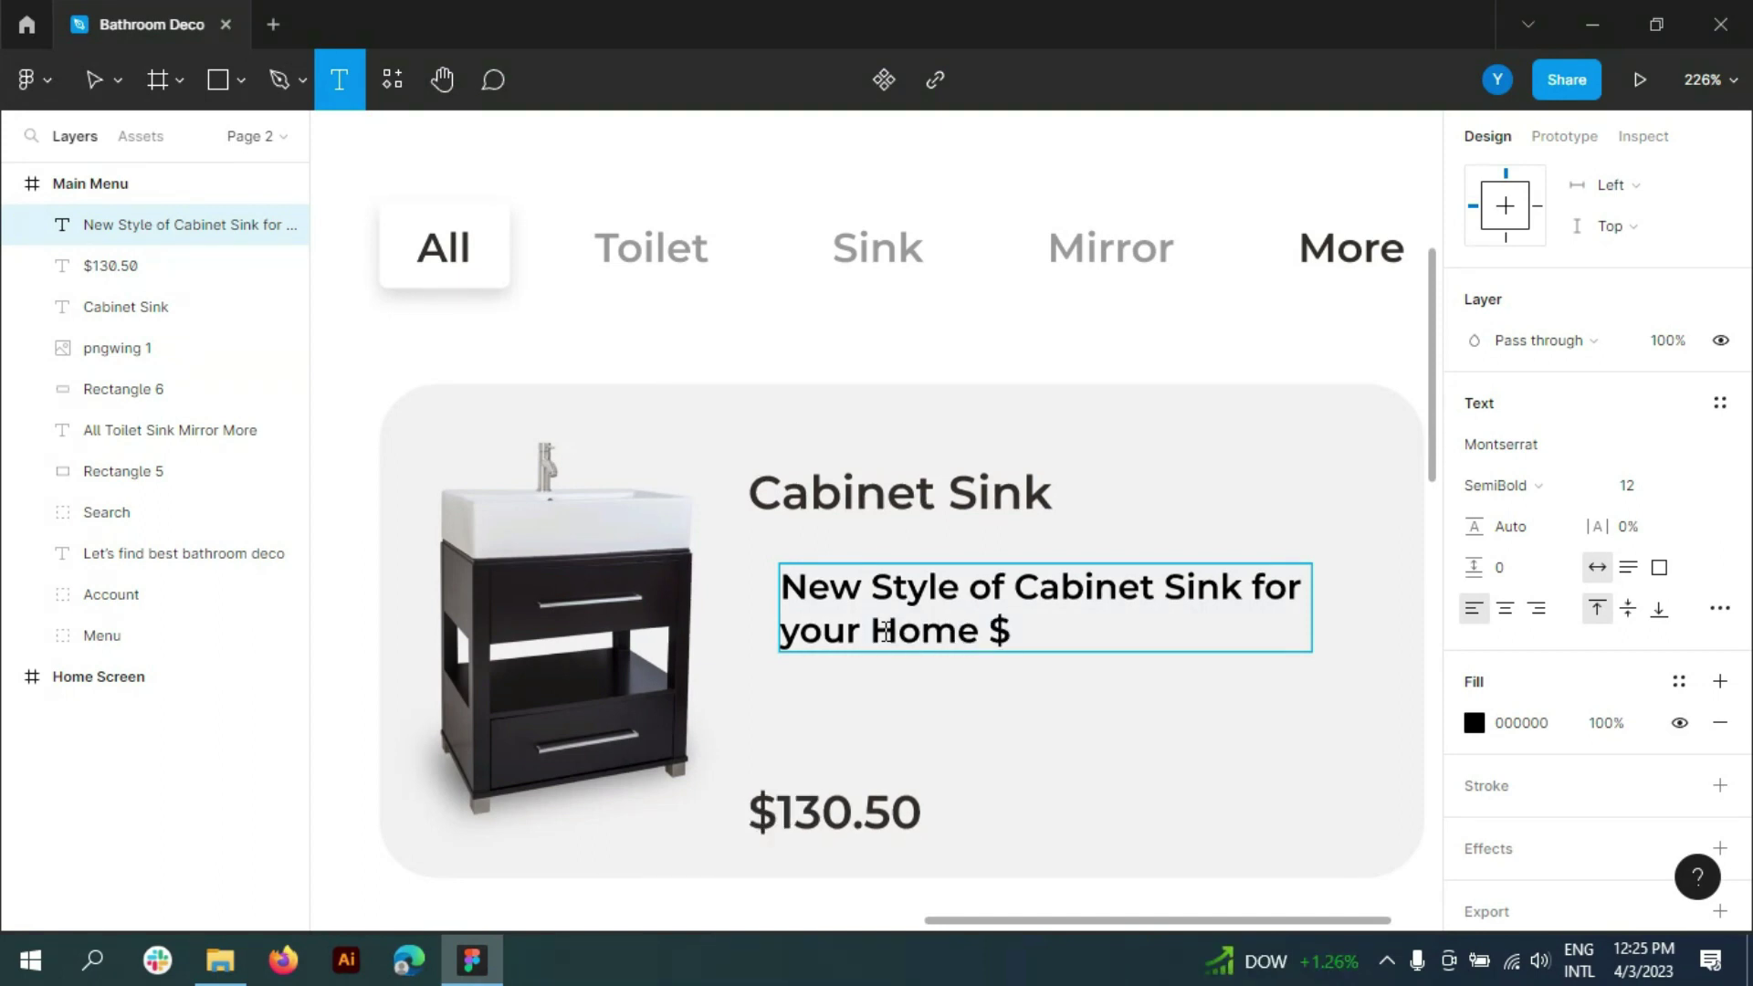
pyautogui.write('Off')
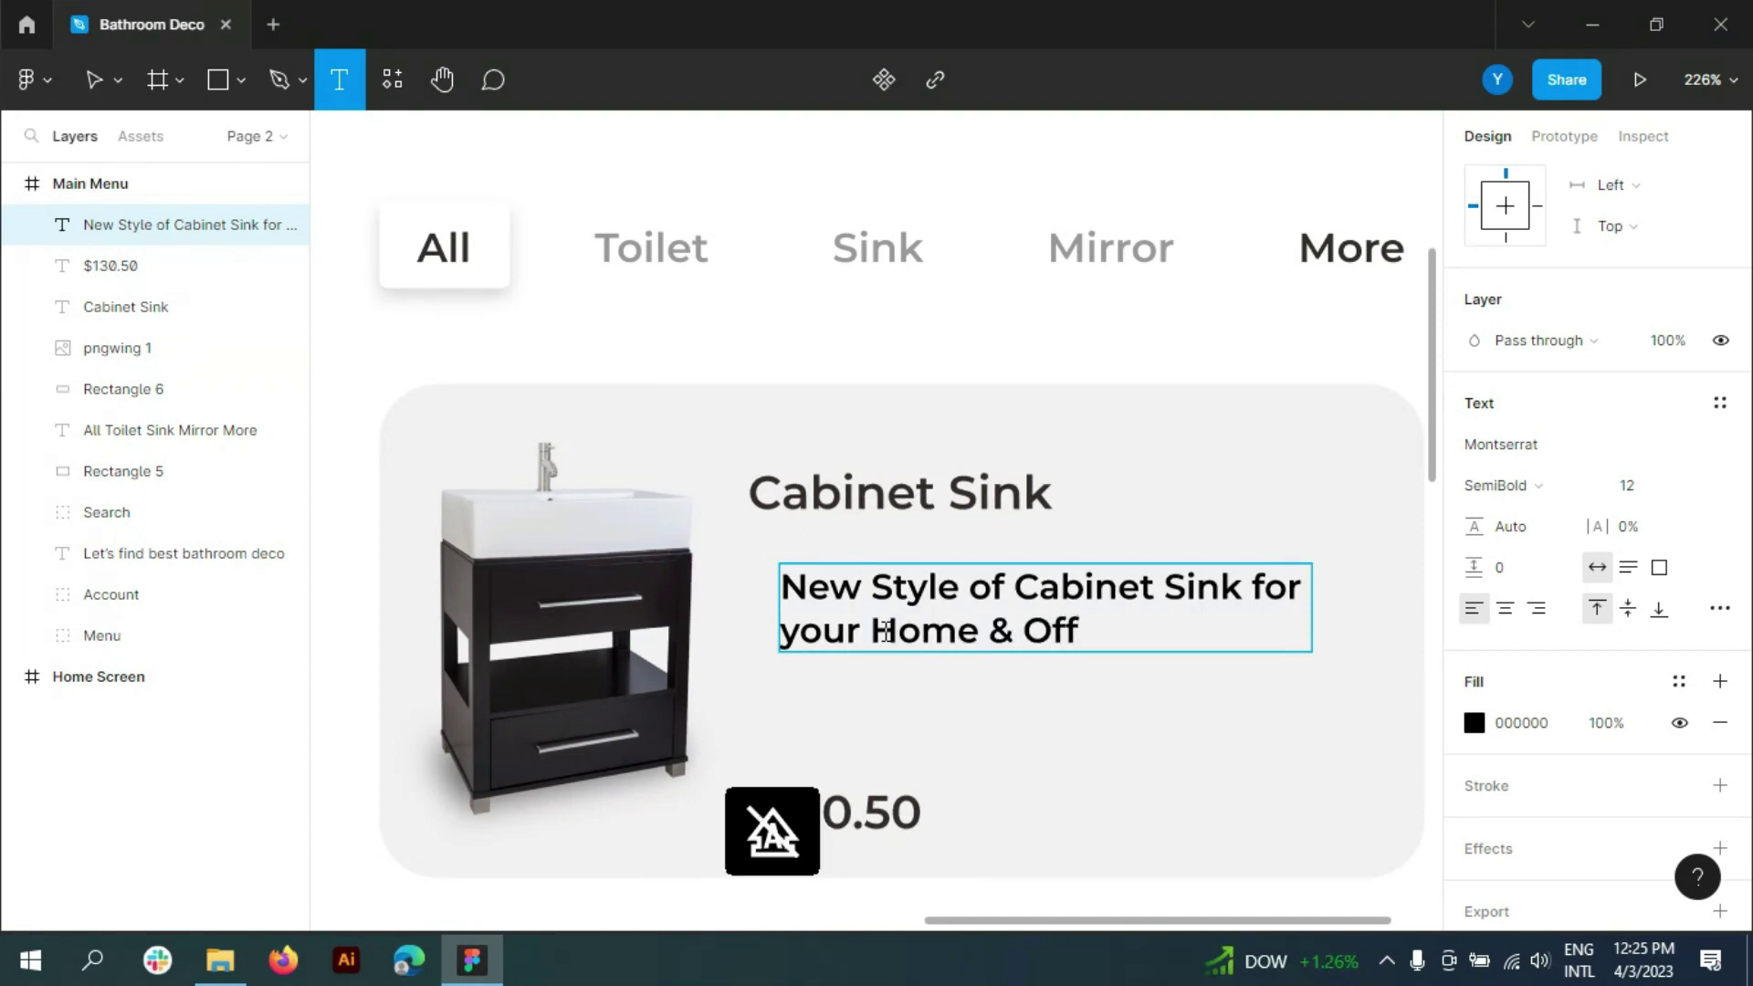
pyautogui.write('ice...')
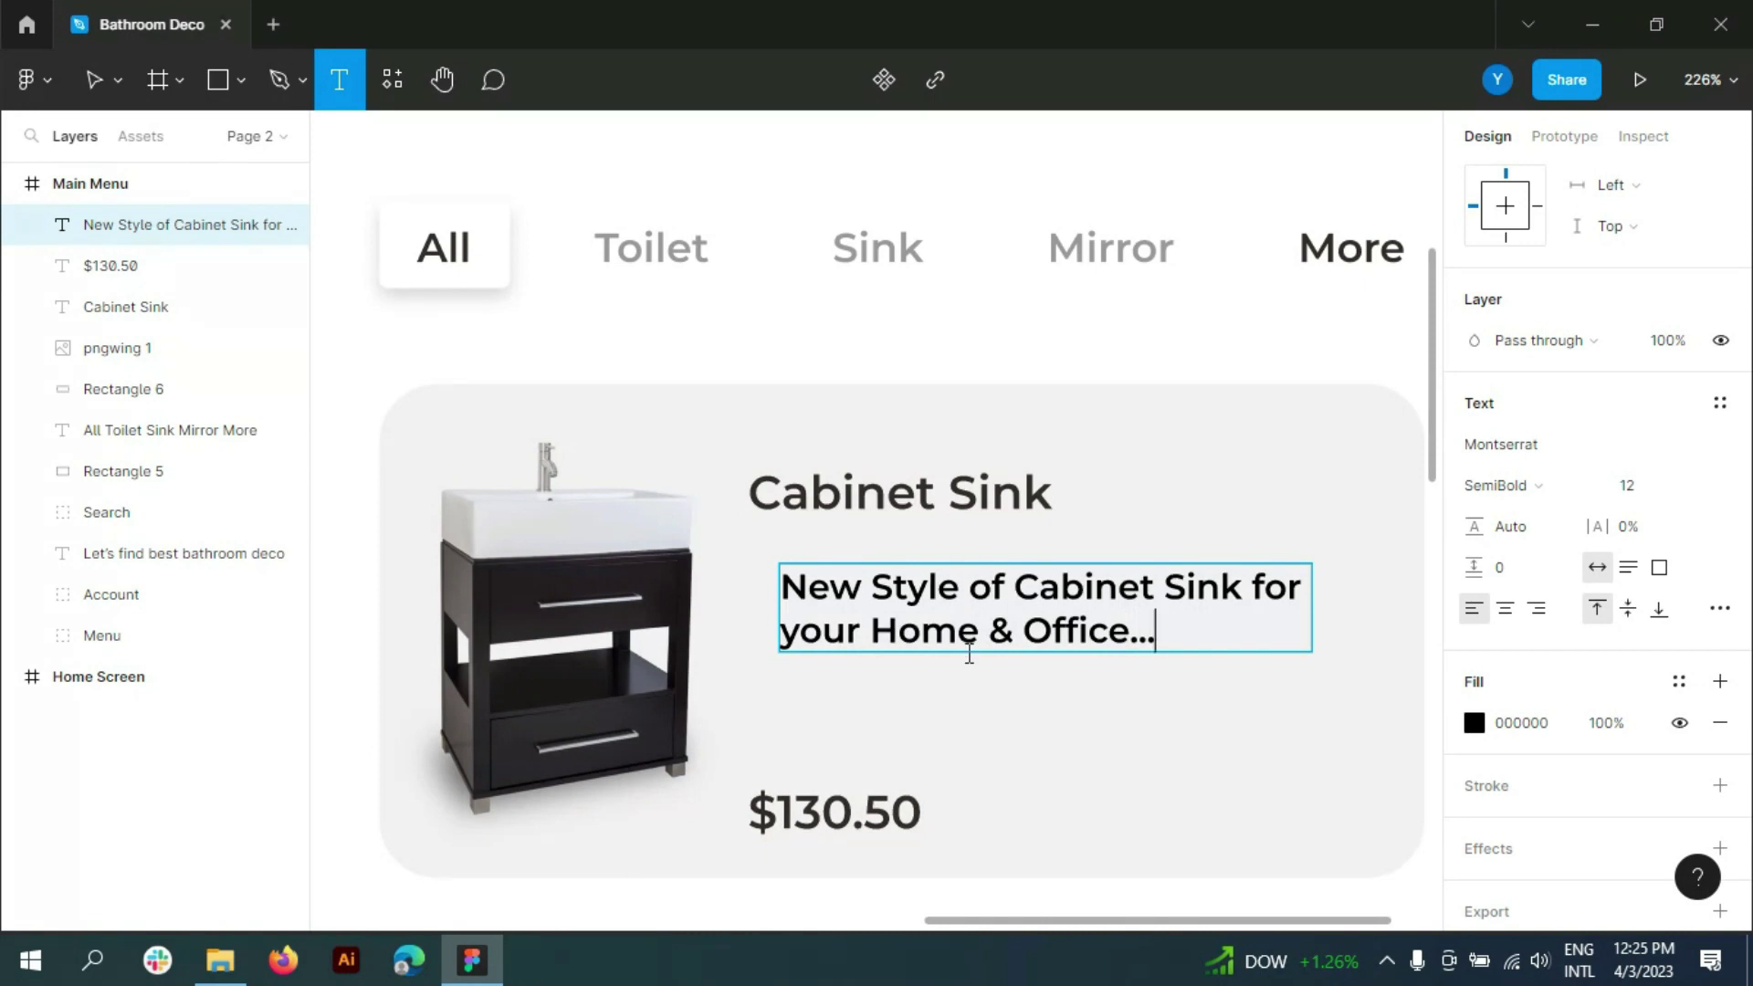
# - Style the description grey 989898, Medium weight, size 10
pyautogui.hotkey('ctrl', 'a')
pyautogui.click(1473, 722)
pyautogui.click(1228, 807)
pyautogui.click(1418, 265)
pyautogui.click(1498, 485)
pyautogui.click(1506, 417)
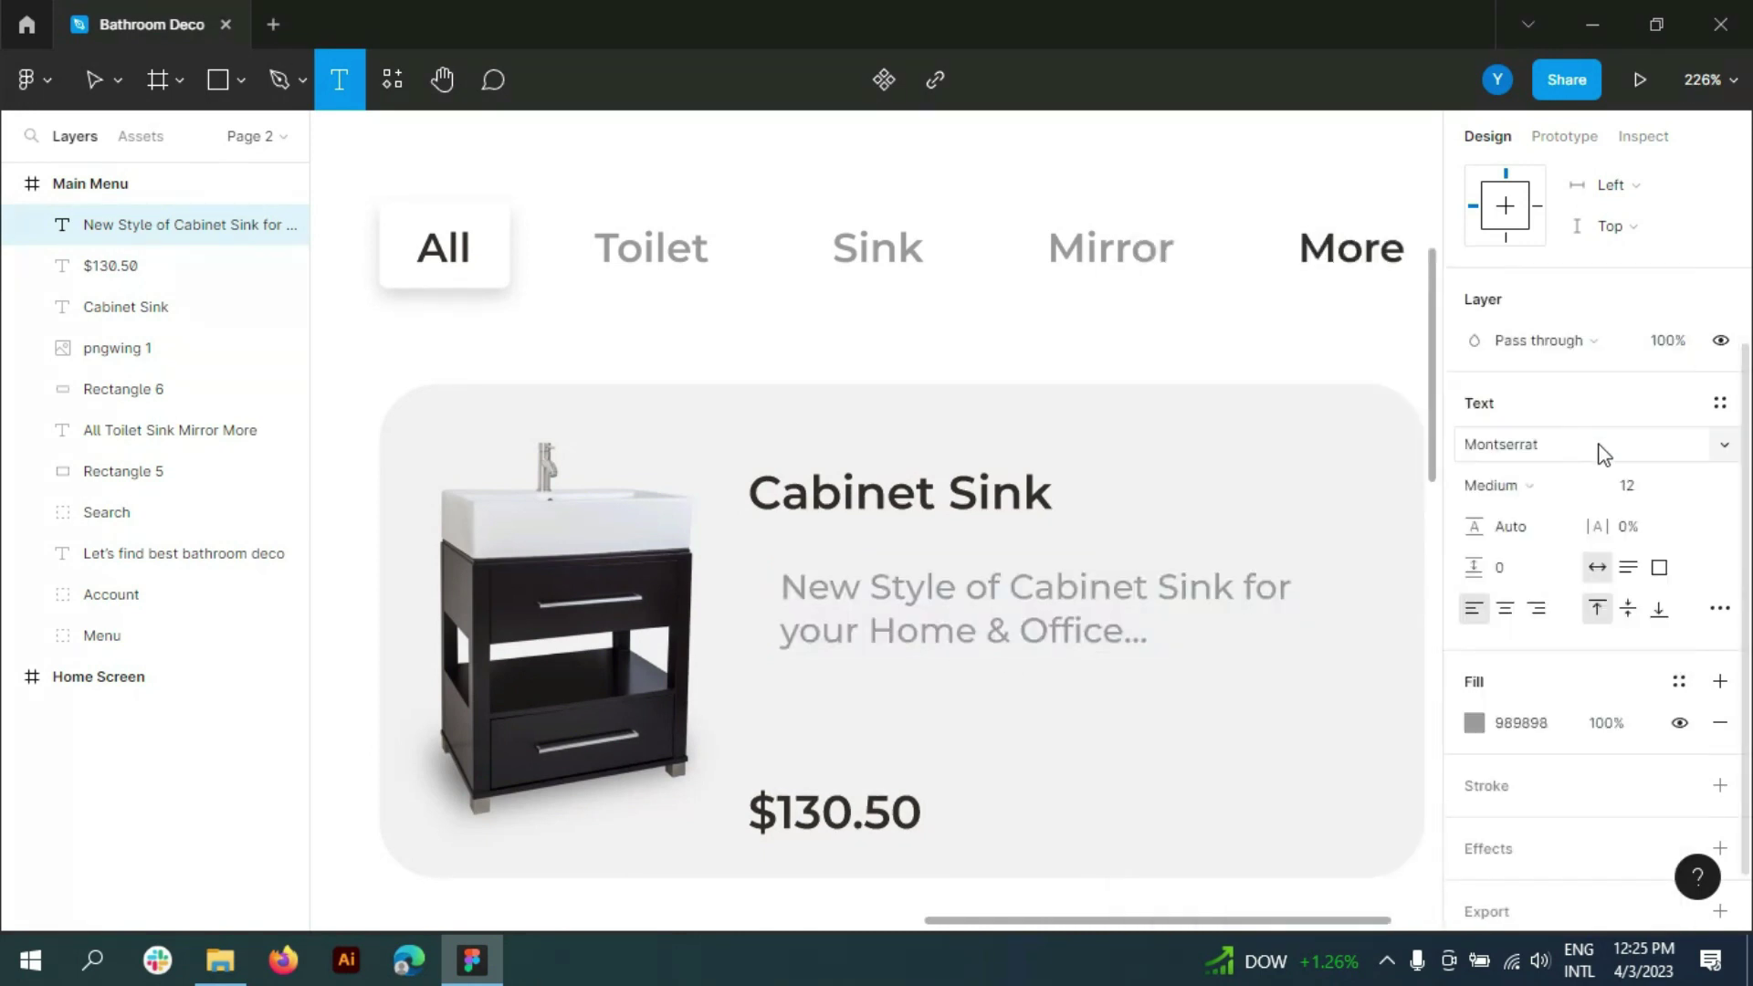
pyautogui.click(1643, 485)
pyautogui.press('Down')
pyautogui.press('Down')
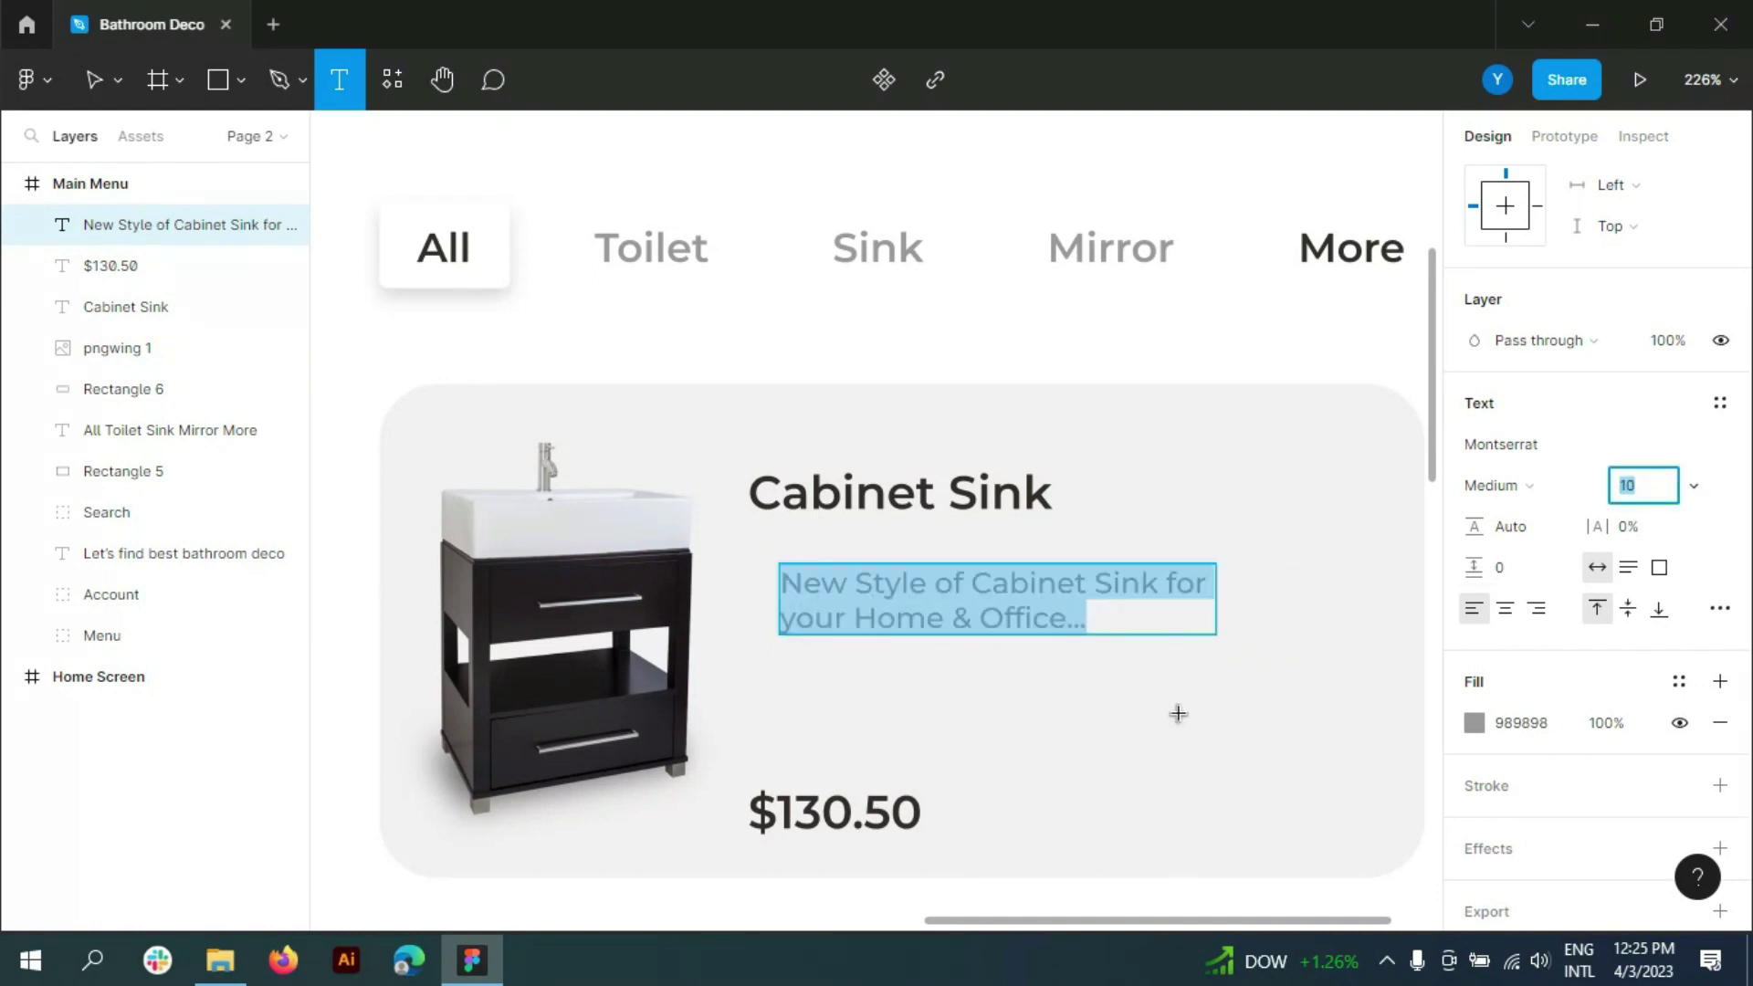
# - Align the description box under the Cabinet Sink title
pyautogui.click(112, 108)
pyautogui.moveTo(861, 587); pyautogui.dragTo(830, 575)
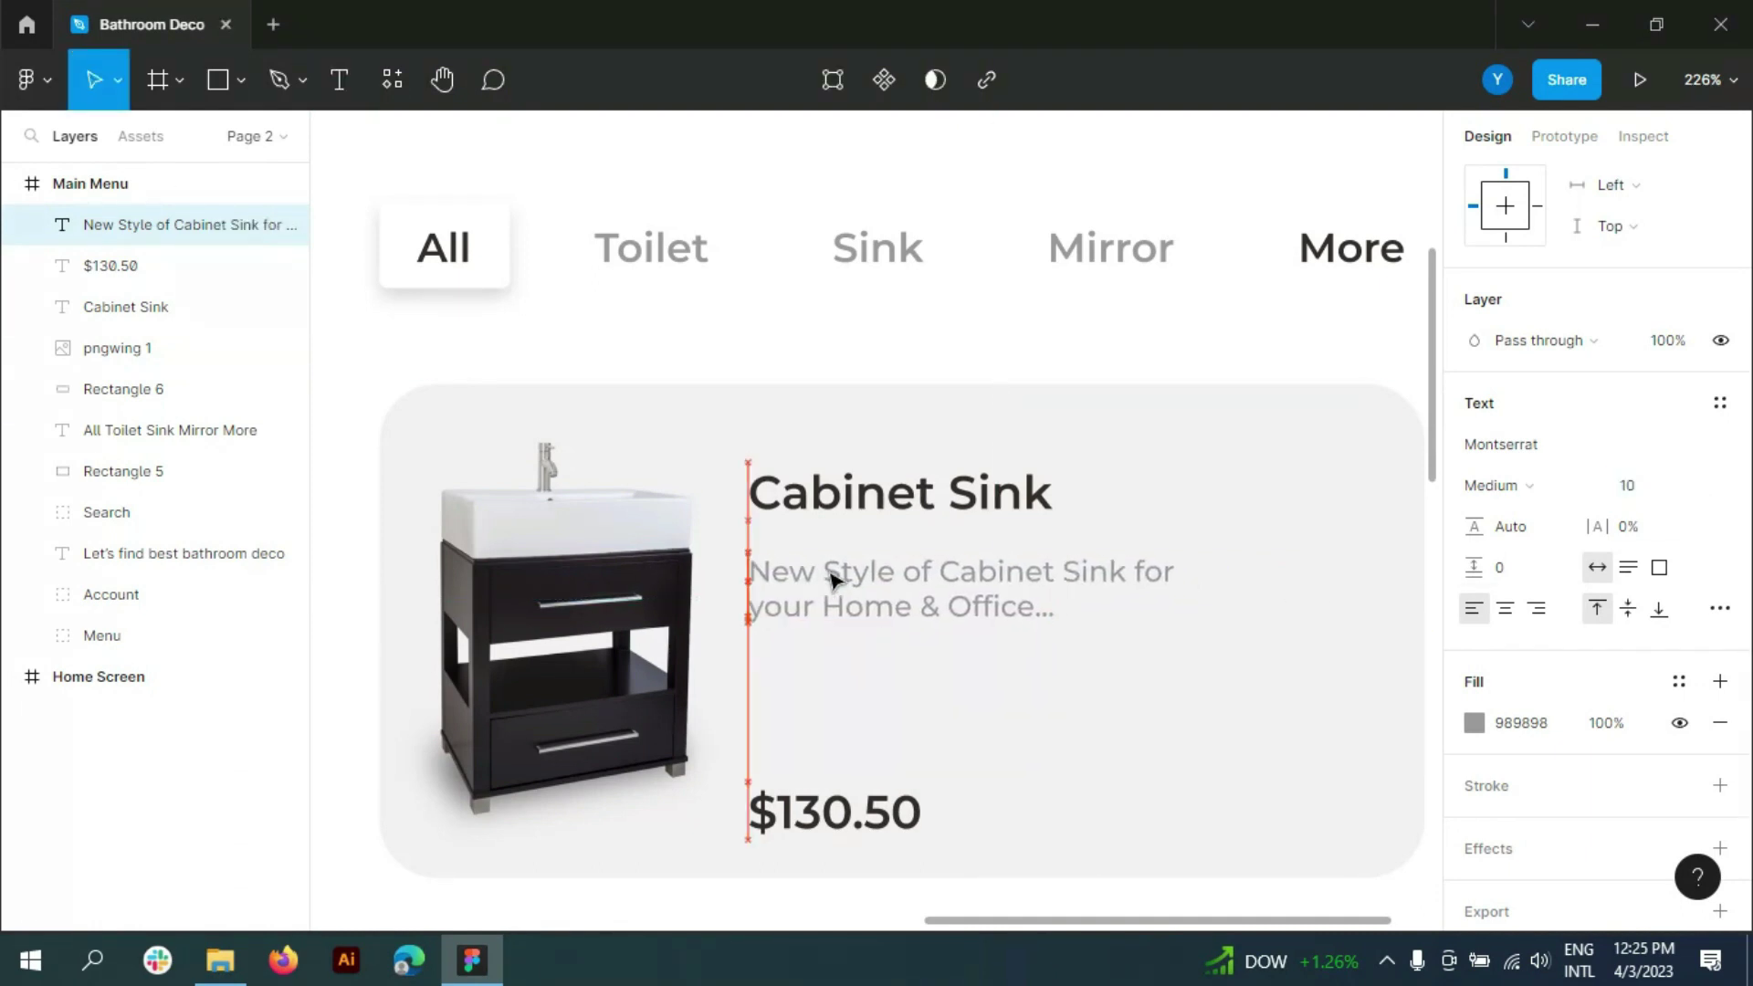
pyautogui.press('Return')
pyautogui.press('Escape')
pyautogui.doubleClick(1184, 622)
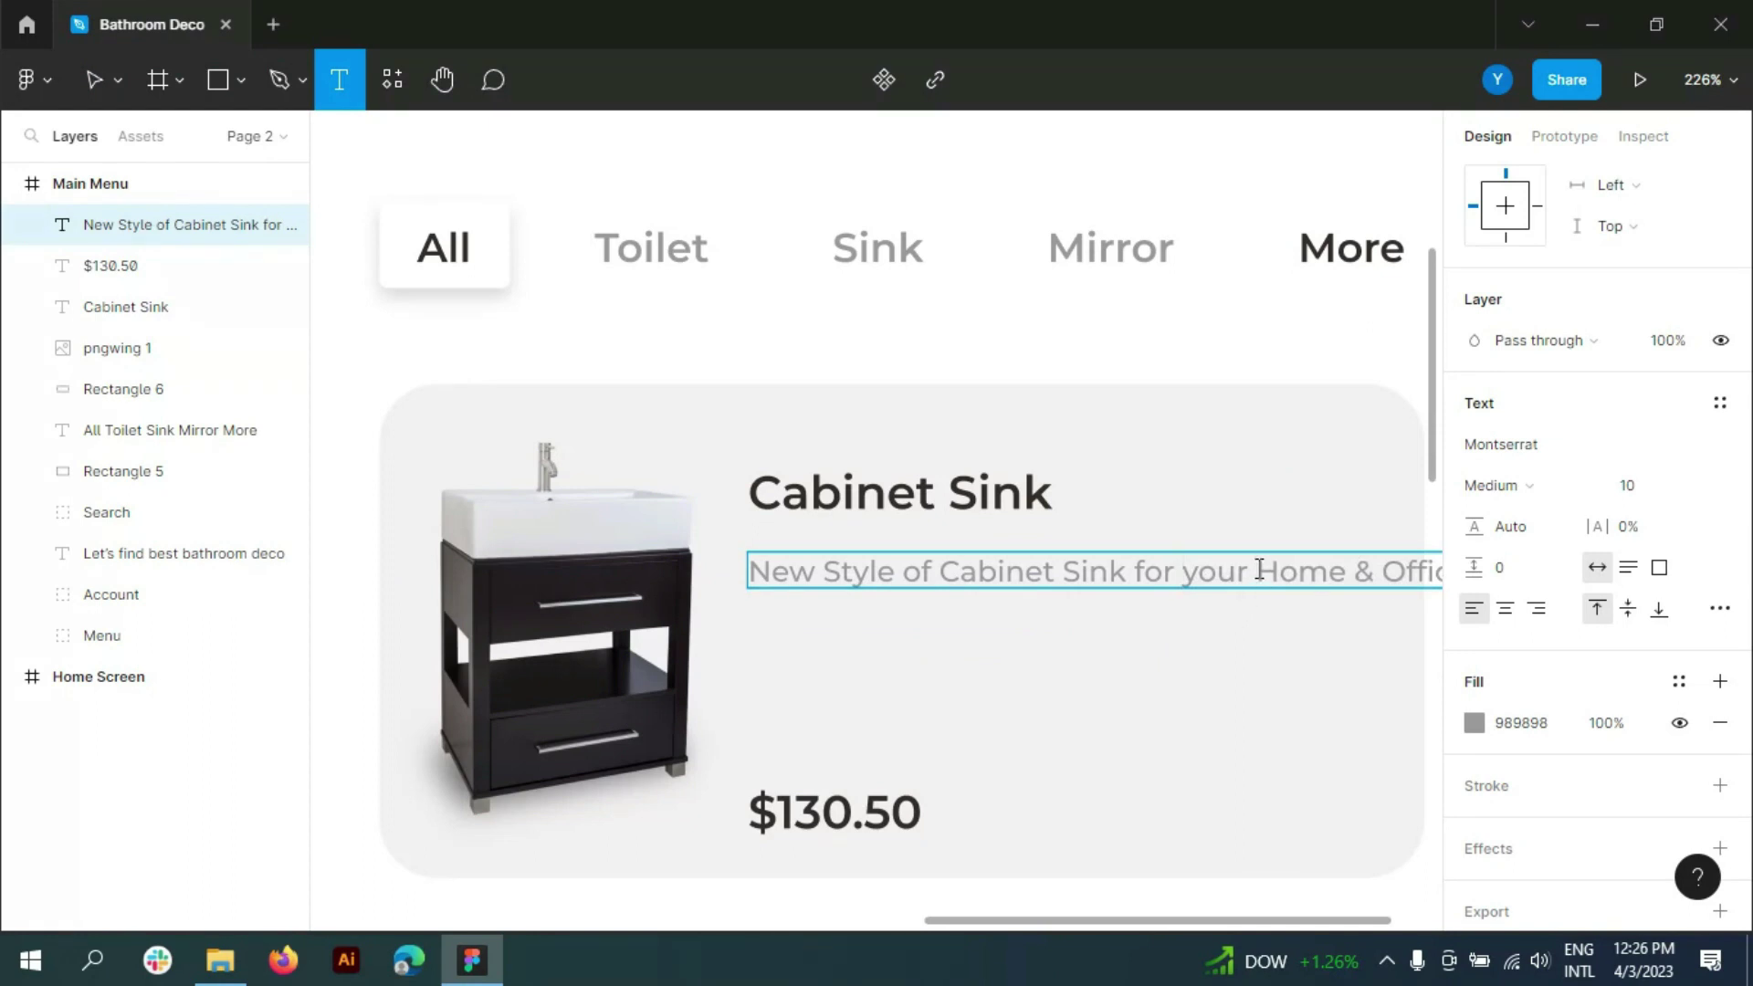
pyautogui.hotkey('ctrl', 'z')
pyautogui.click(94, 80)
# - Reposition the title, description and $130.50 price vertically within the card
pyautogui.click(1085, 767)
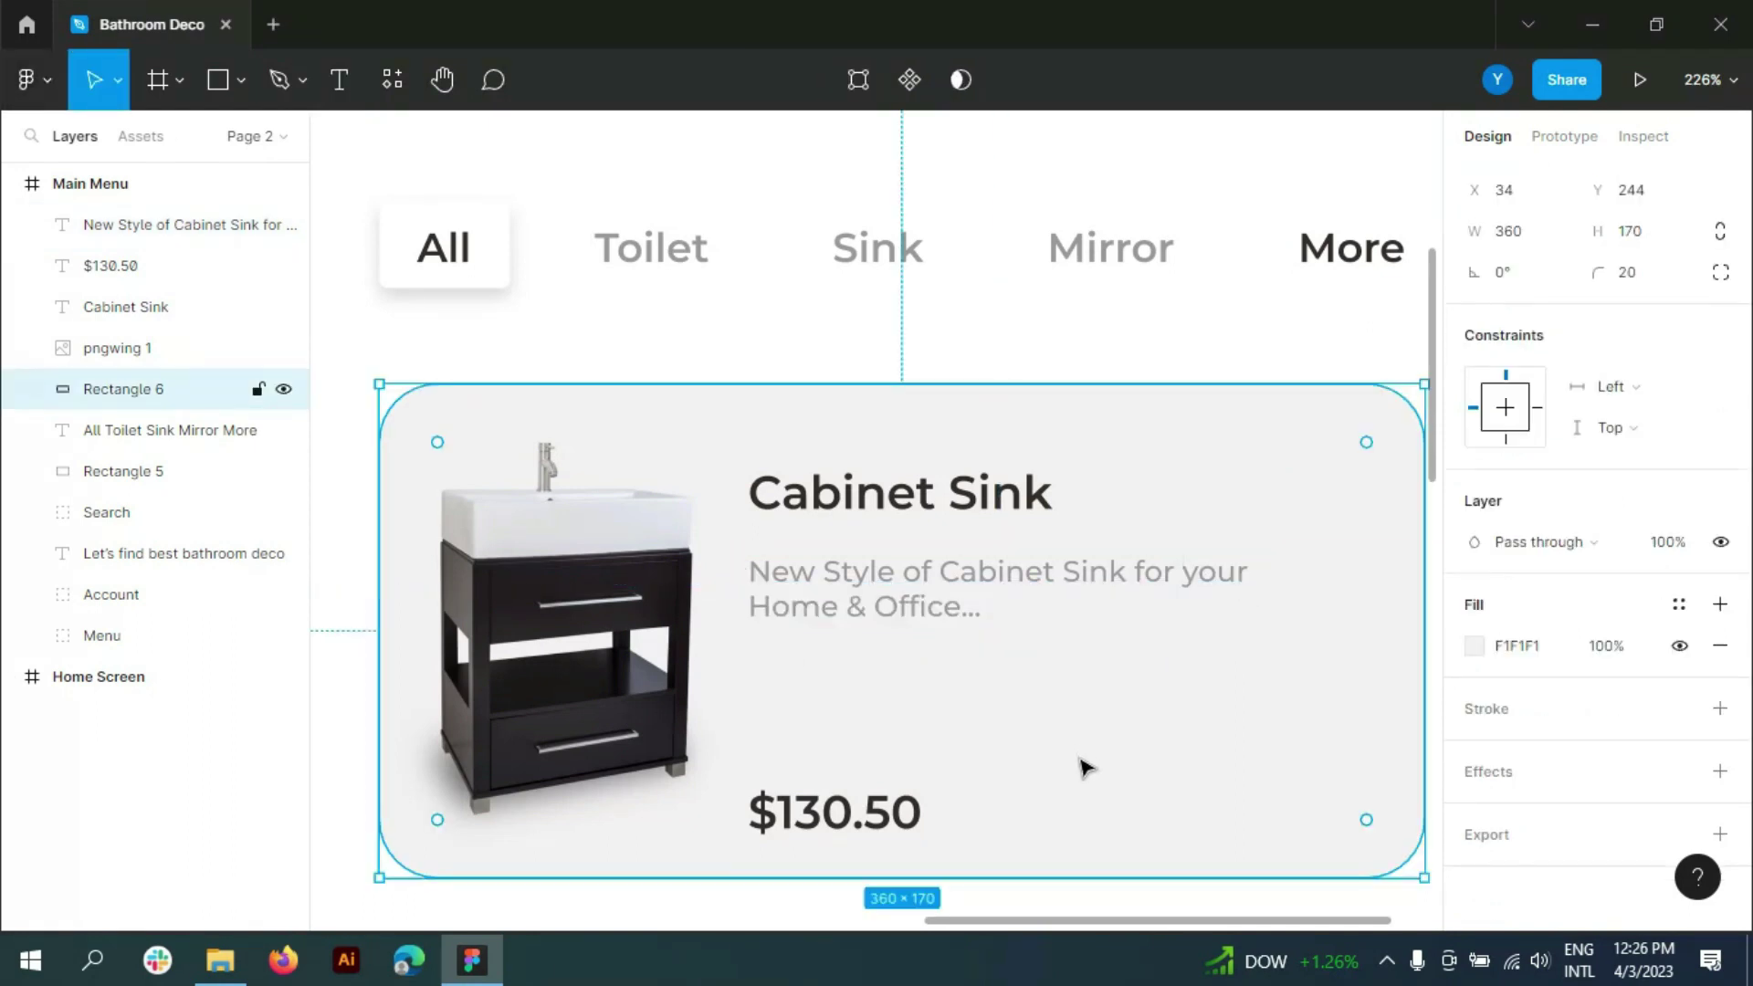
pyautogui.moveTo(855, 822); pyautogui.dragTo(856, 810)
pyautogui.moveTo(930, 570); pyautogui.dragTo(930, 616)
pyautogui.moveTo(917, 515); pyautogui.dragTo(913, 562)
pyautogui.moveTo(849, 817); pyautogui.dragTo(869, 808)
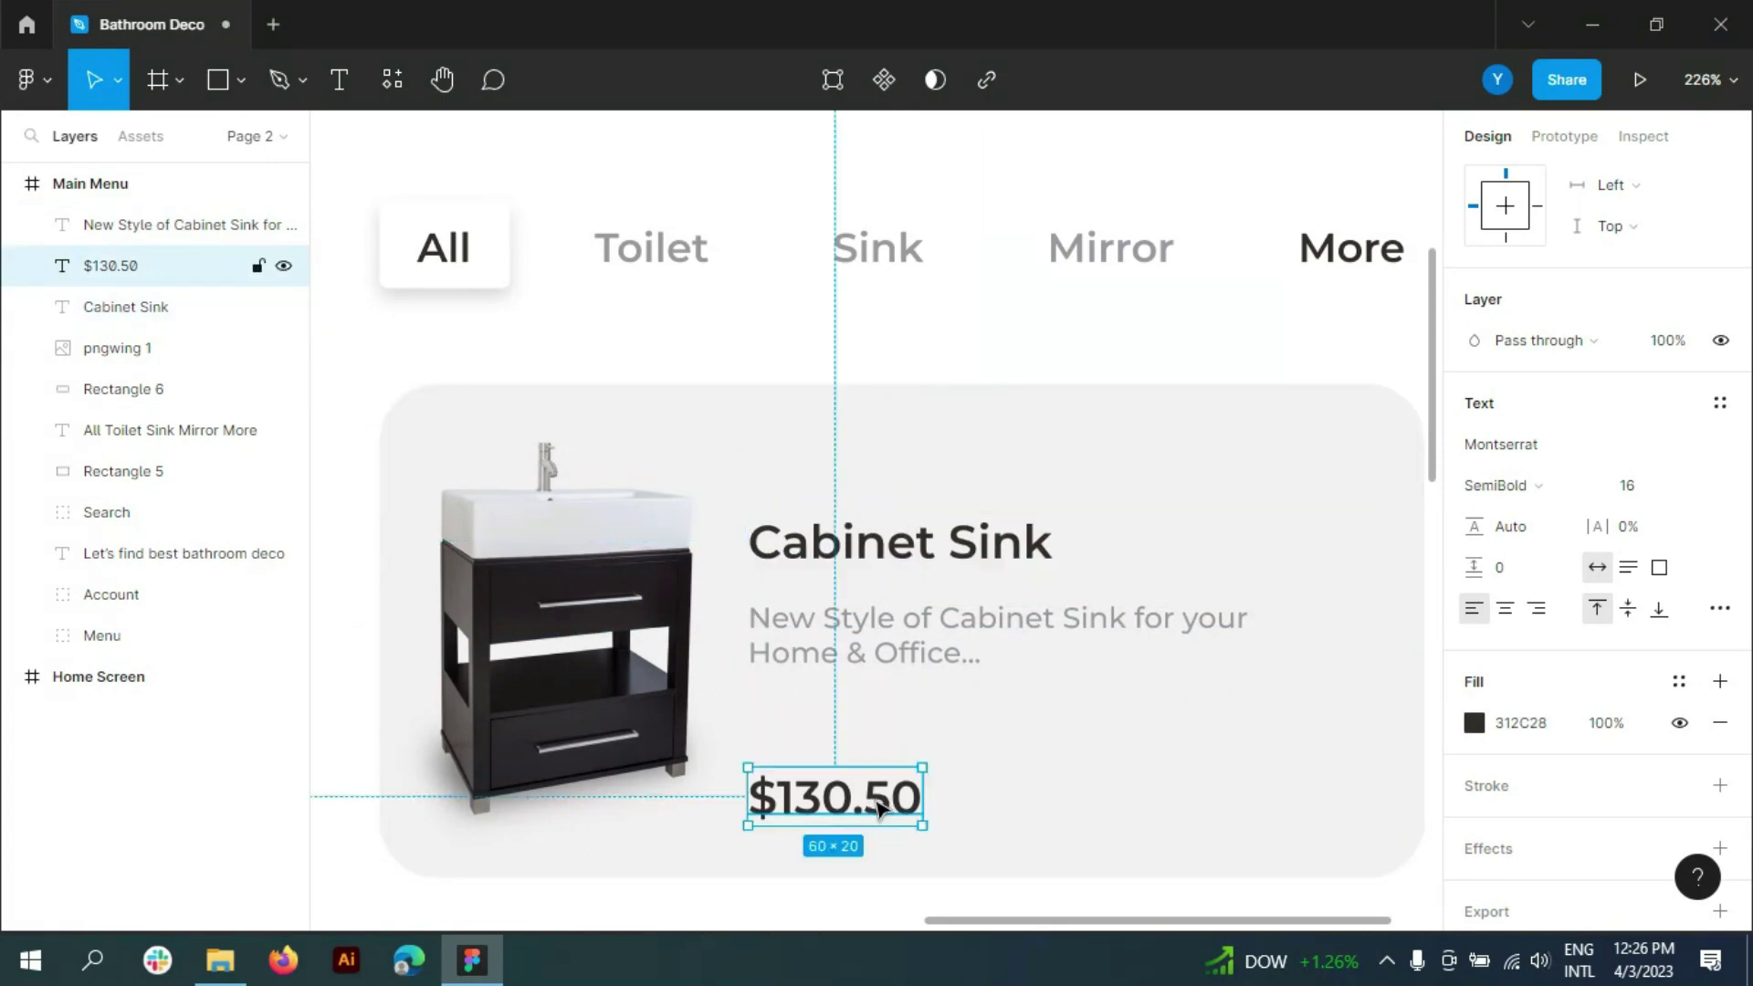
# - Draw two small ellipse dots at the card's top-right and fill them 312C28
pyautogui.click(240, 81)
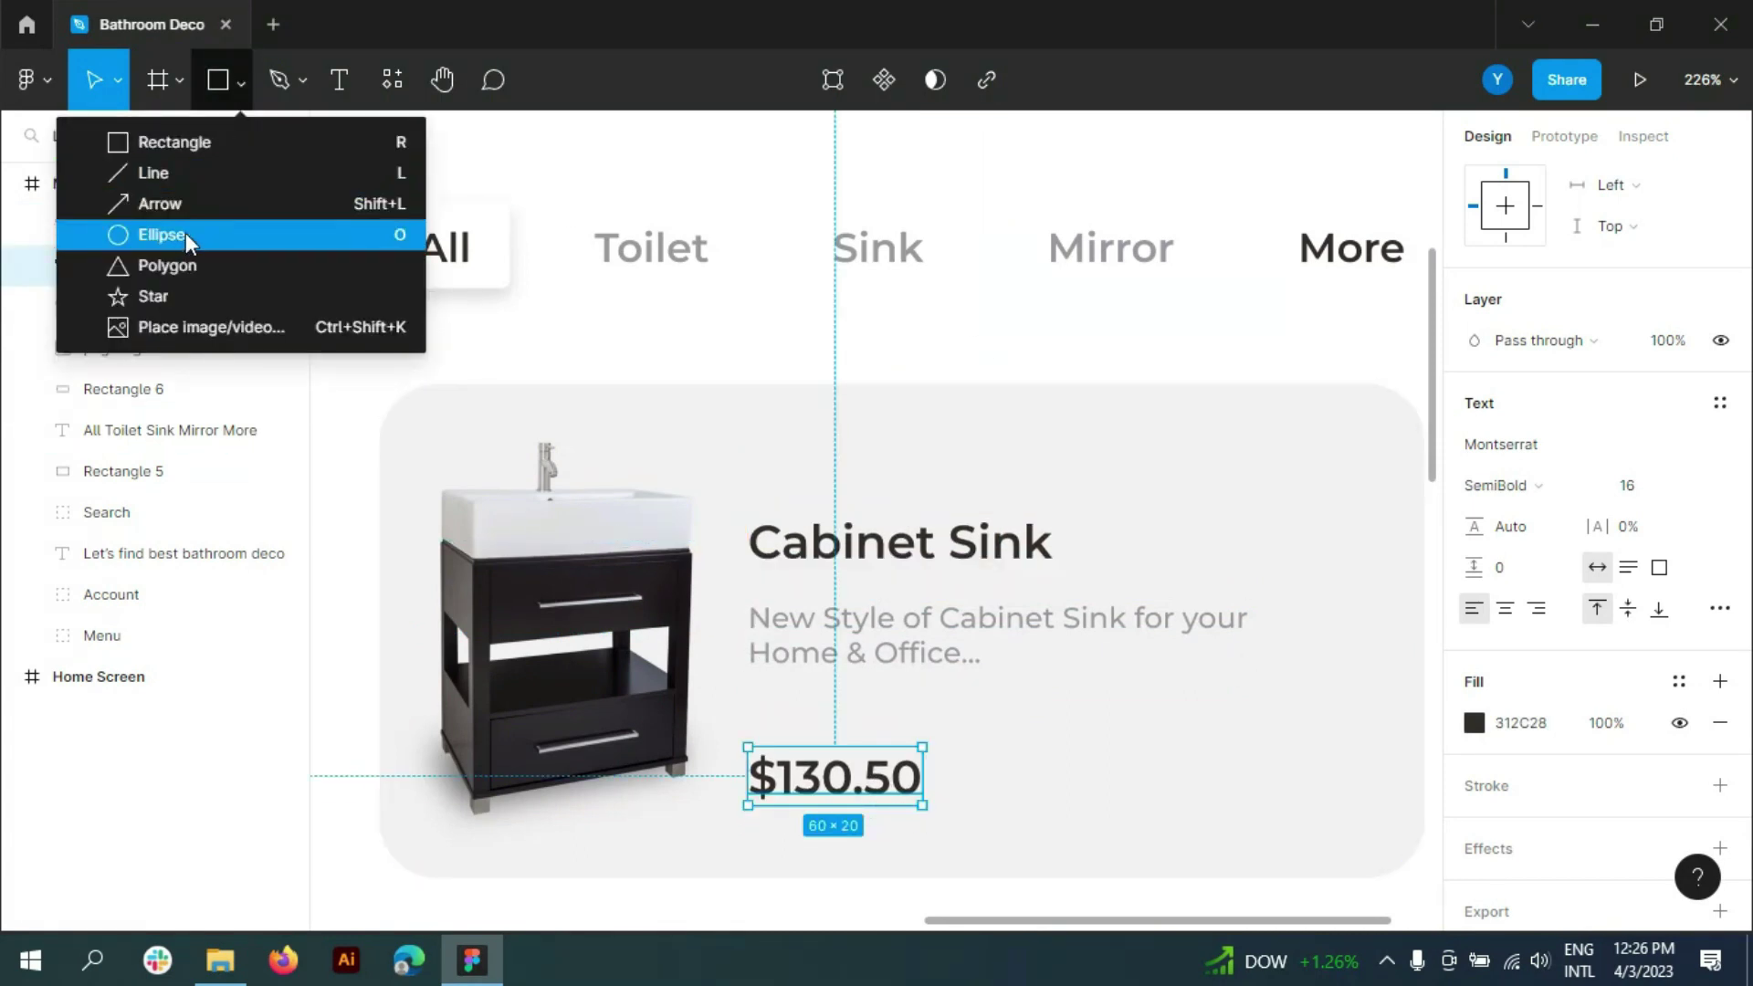
pyautogui.click(146, 235)
pyautogui.moveTo(1377, 430); pyautogui.dragTo(1386, 463)
pyautogui.press('o')
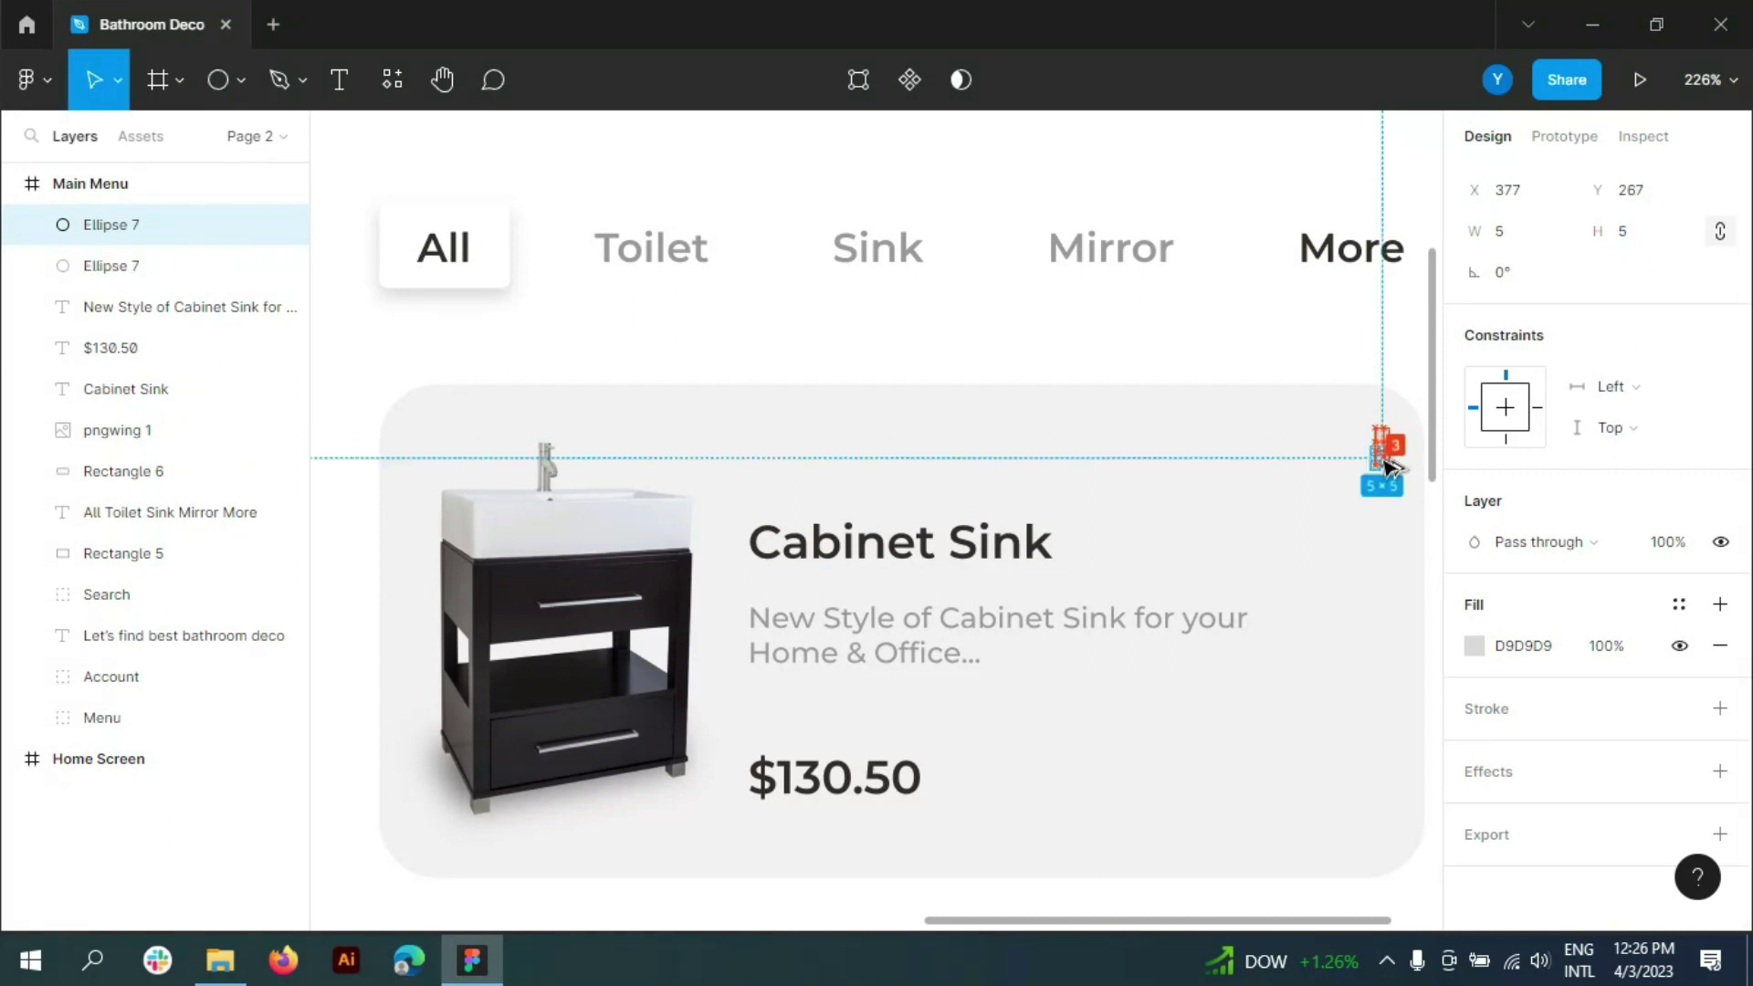
pyautogui.keyDown('ctrl'); pyautogui.scroll(5, 1383, 452); pyautogui.keyUp('ctrl')
pyautogui.keyDown('shift'); pyautogui.click(110, 265); pyautogui.keyUp('shift')
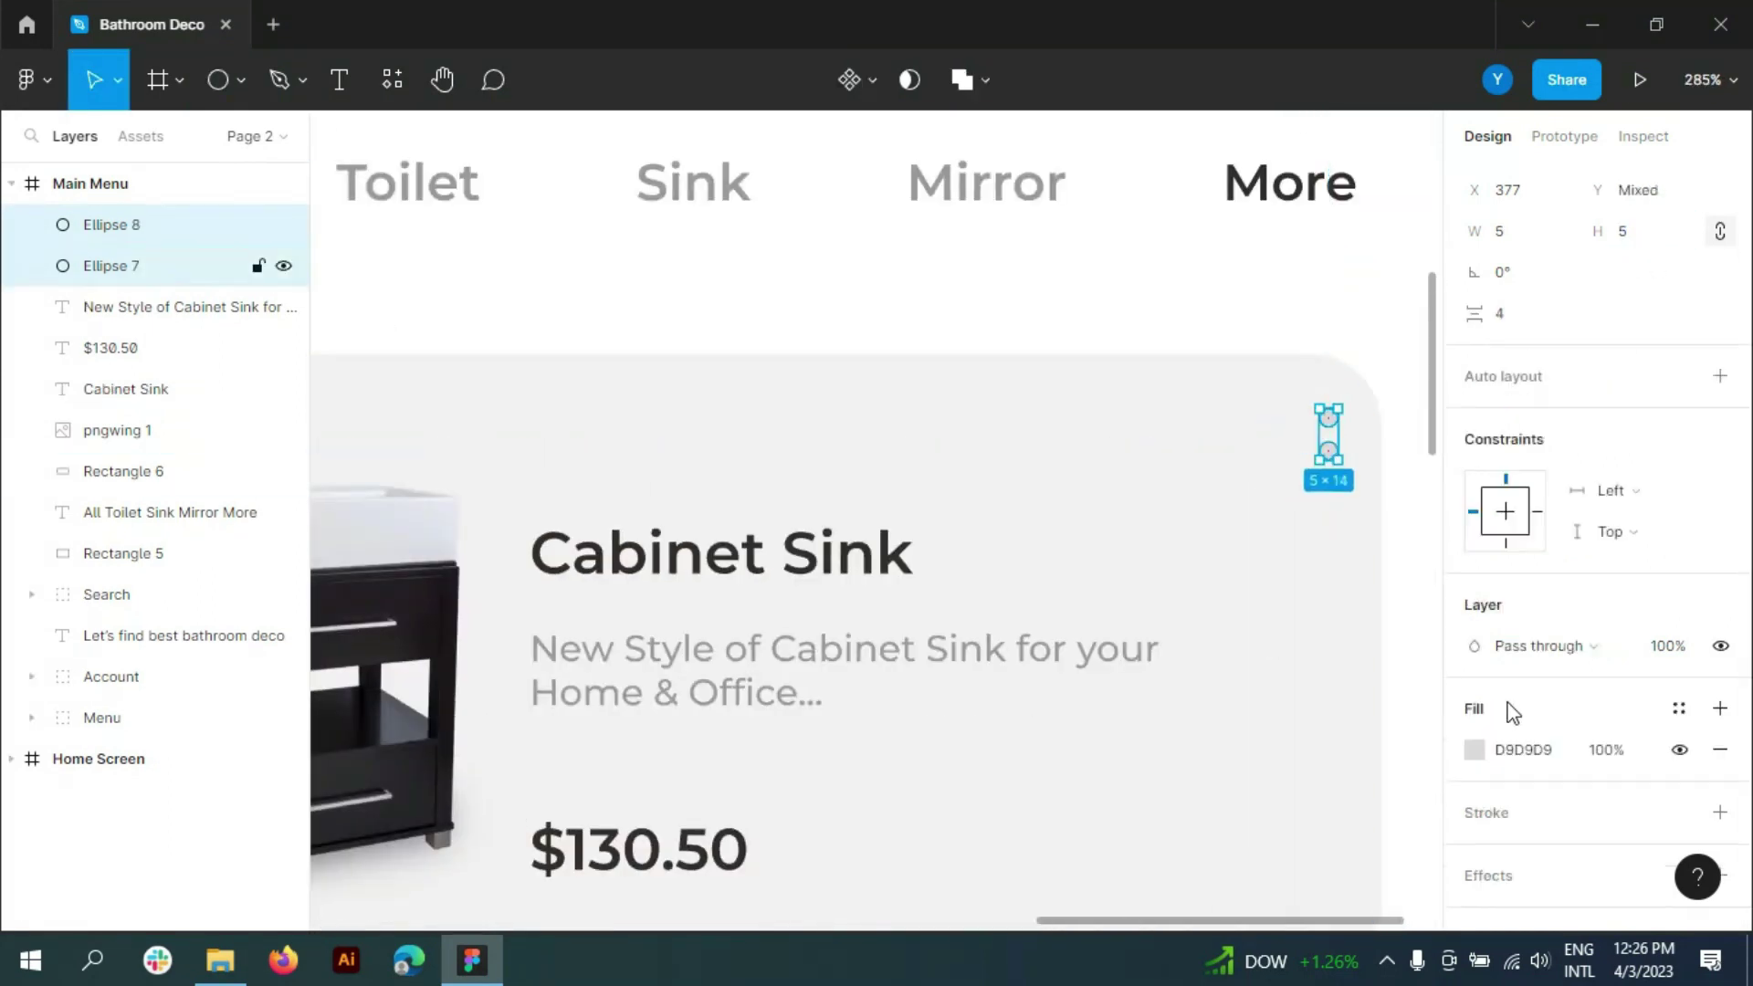
pyautogui.click(1474, 746)
pyautogui.click(1203, 803)
pyautogui.click(1418, 264)
pyautogui.keyDown('ctrl'); pyautogui.scroll(-5, 1424, 292); pyautogui.keyUp('ctrl')
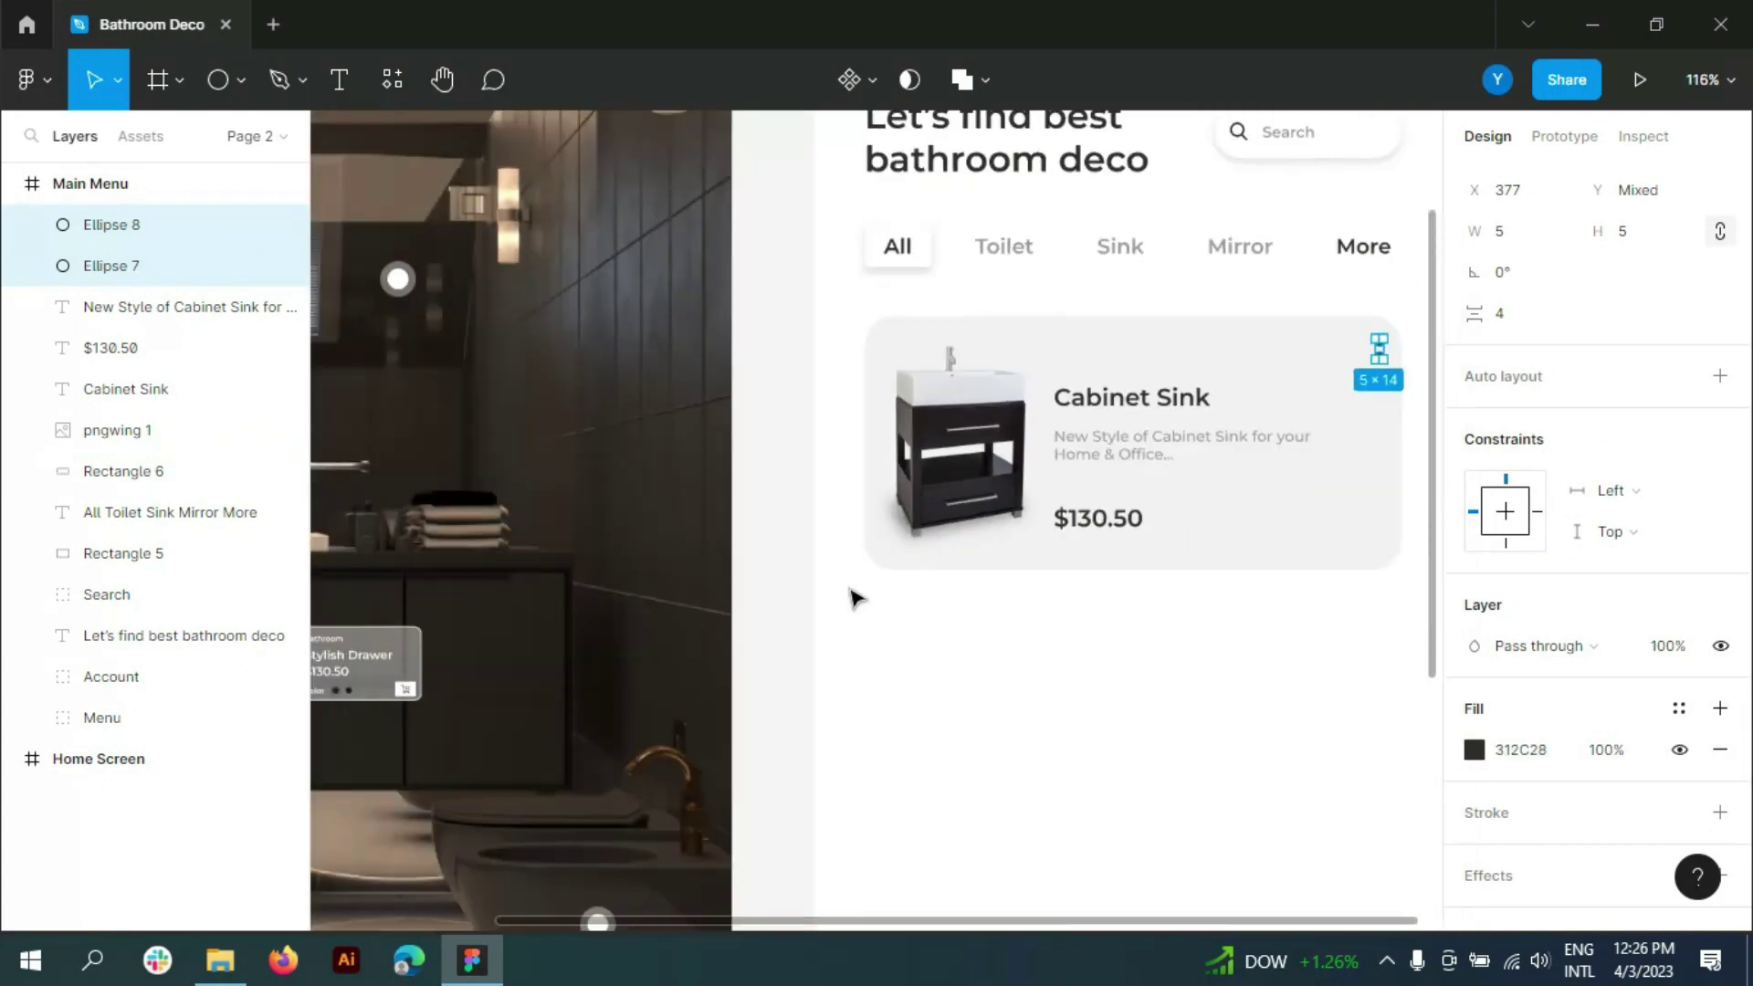
pyautogui.keyDown('ctrl'); pyautogui.scroll(-3, 854, 594); pyautogui.keyUp('ctrl')
pyautogui.click(1278, 621)
pyautogui.keyDown('ctrl'); pyautogui.scroll(3, 1254, 582); pyautogui.keyUp('ctrl')
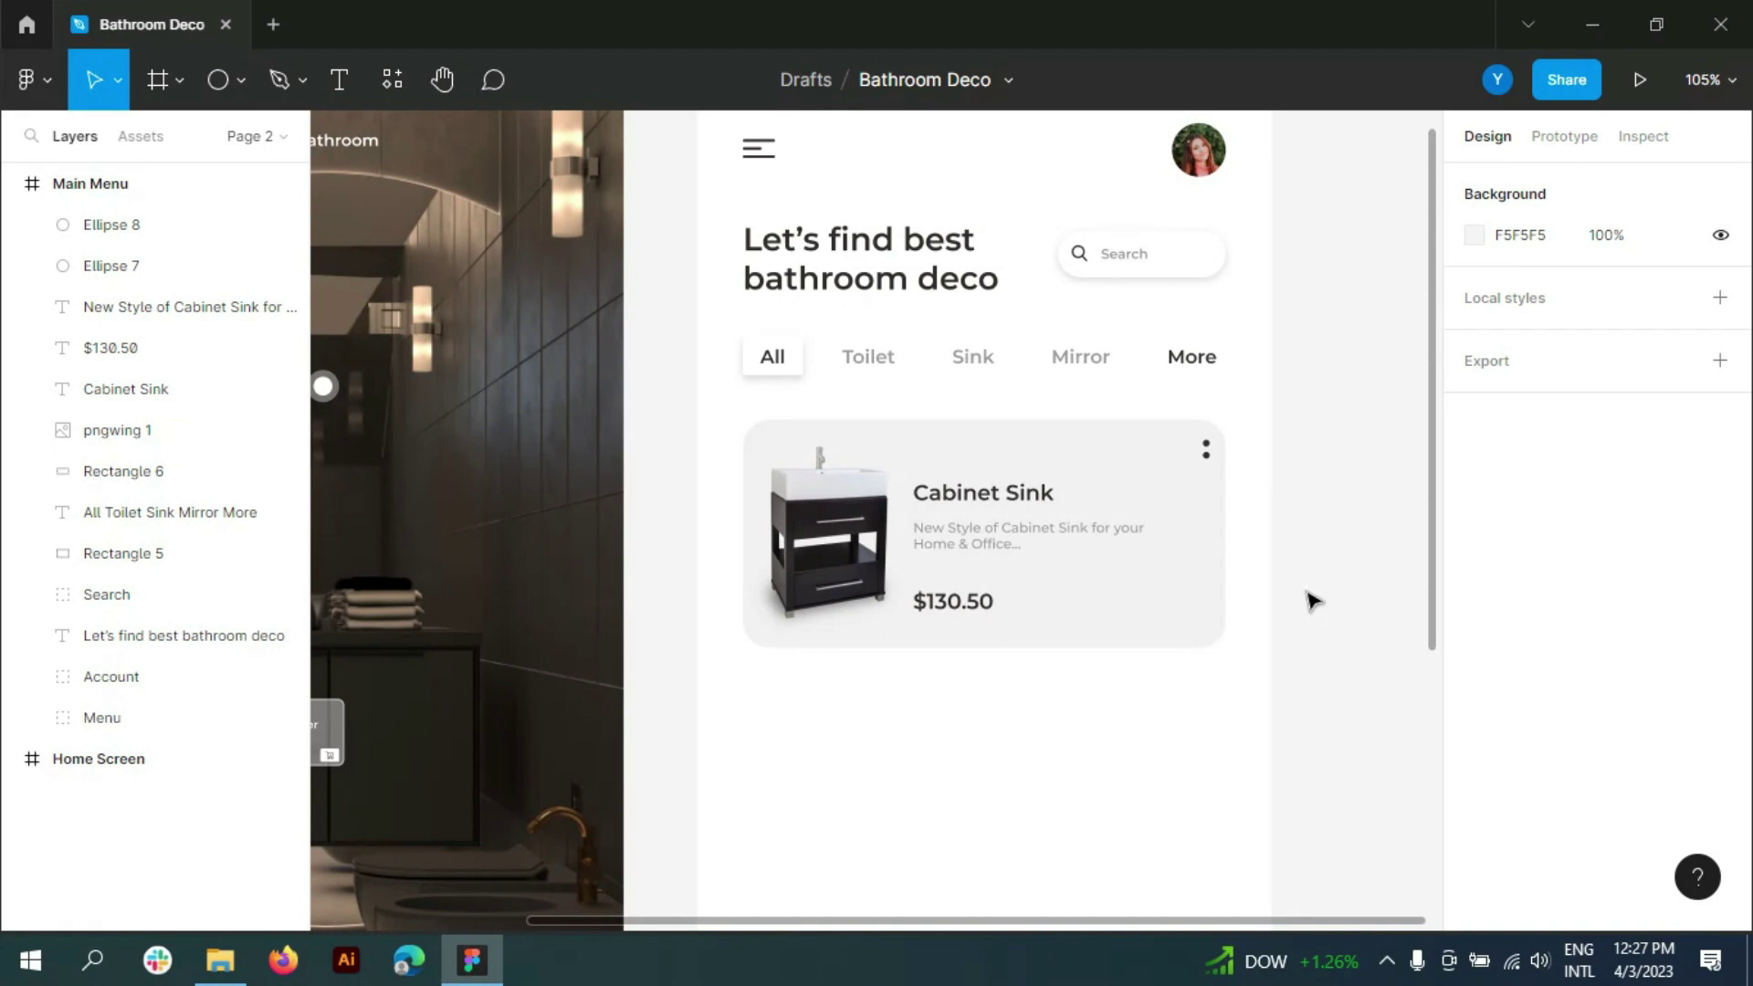
# - Move the $130.50 price up and shift title, description and price together as a block
pyautogui.keyDown('ctrl'); pyautogui.scroll(1, 1312, 600); pyautogui.keyUp('ctrl')
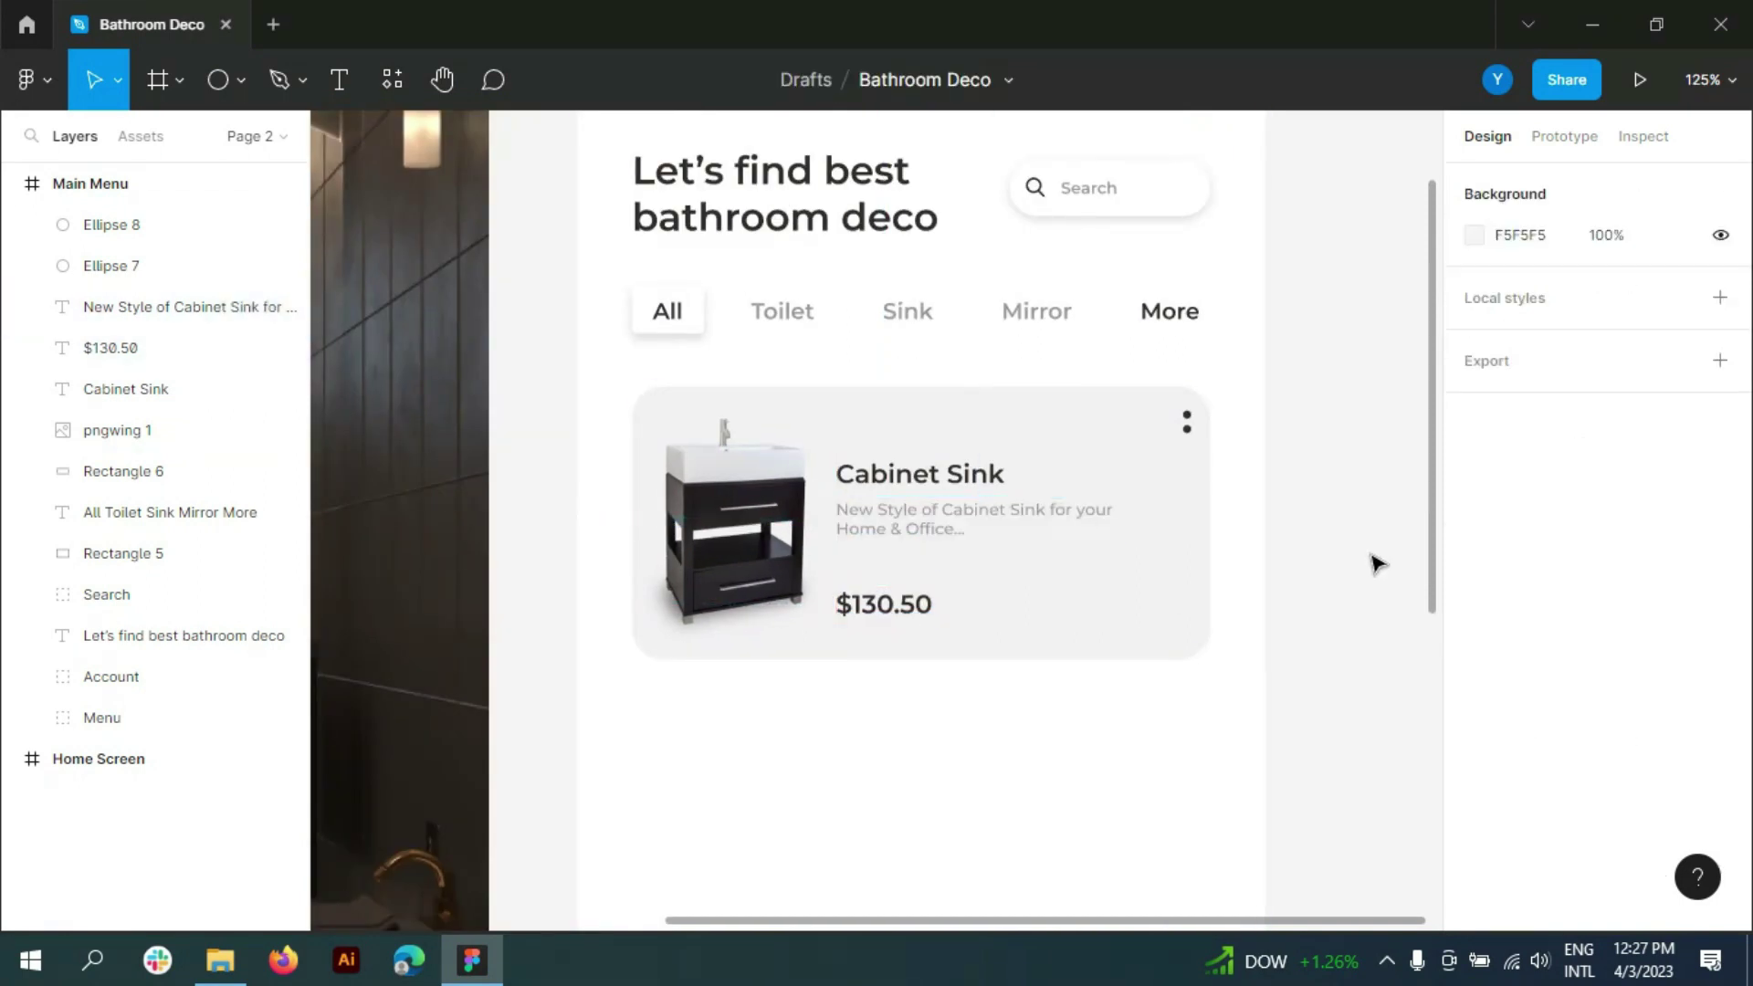
pyautogui.moveTo(859, 621); pyautogui.dragTo(856, 612)
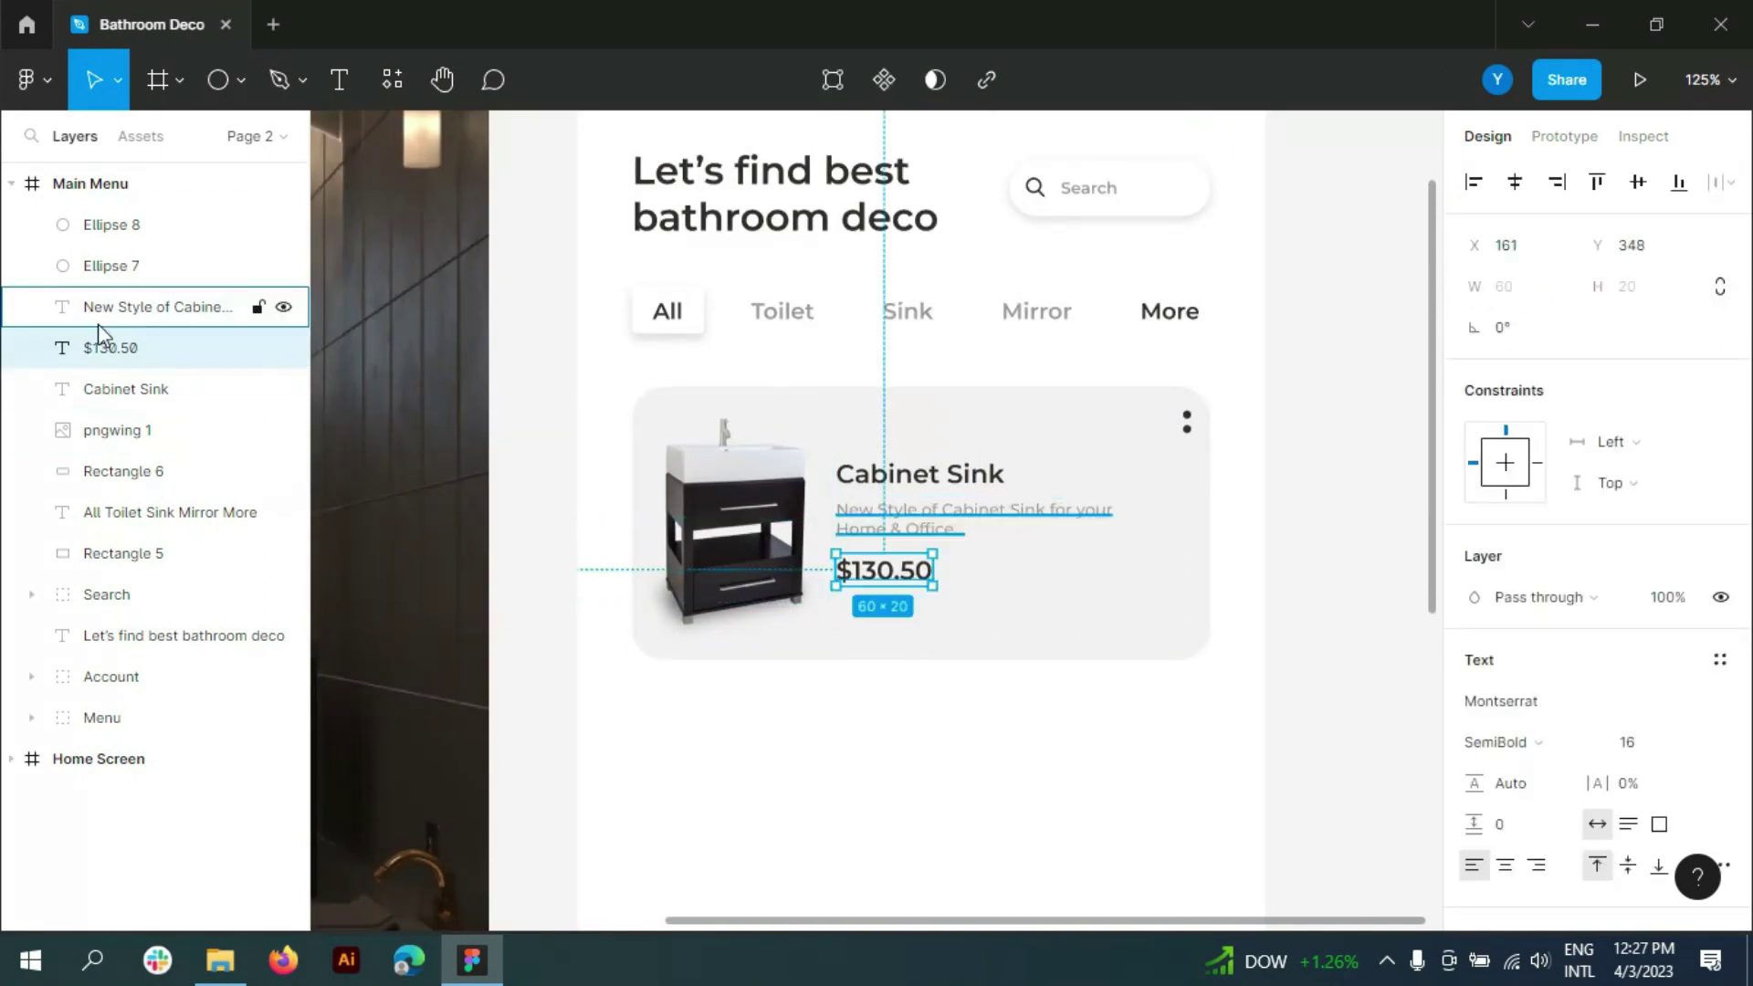
pyautogui.keyDown('shift'); pyautogui.click(126, 388); pyautogui.keyUp('shift')
pyautogui.keyDown('shift'); pyautogui.click(137, 307); pyautogui.keyUp('shift')
pyautogui.moveTo(937, 517)
pyautogui.mouseDown()
pyautogui.moveTo(936, 539)
pyautogui.moveTo(941, 517)
pyautogui.mouseUp()
pyautogui.press('Escape')
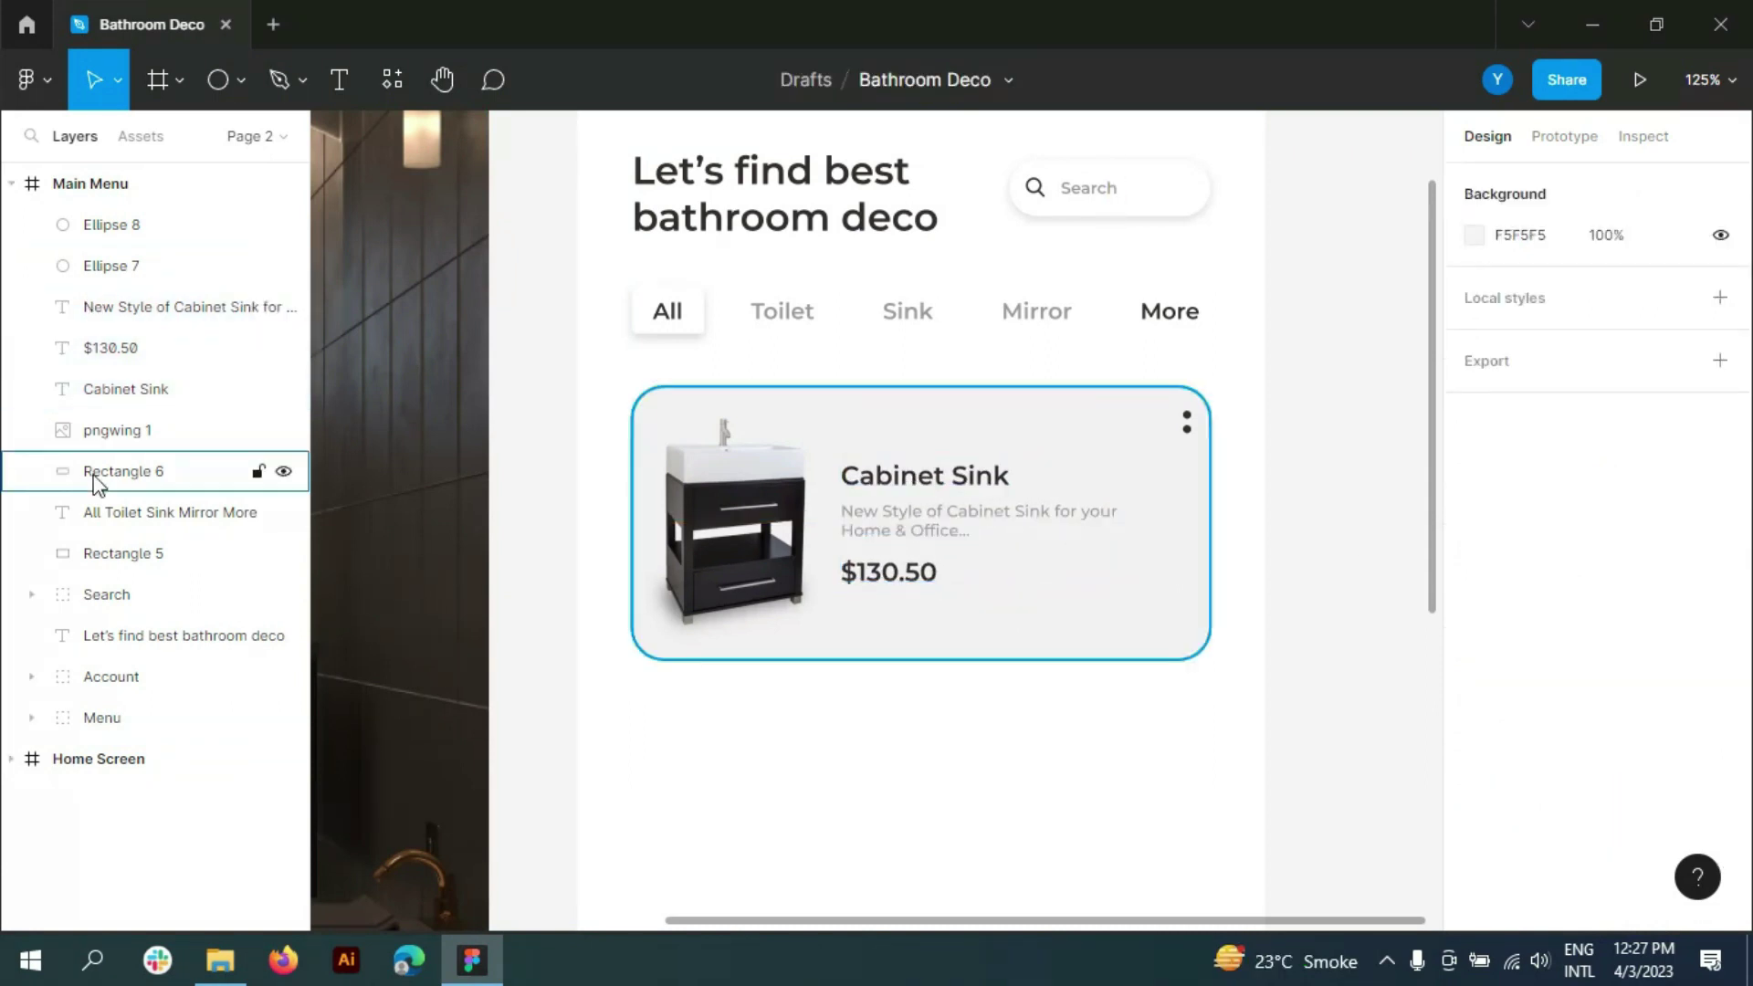
pyautogui.moveTo(96, 476); pyautogui.dragTo(117, 242)
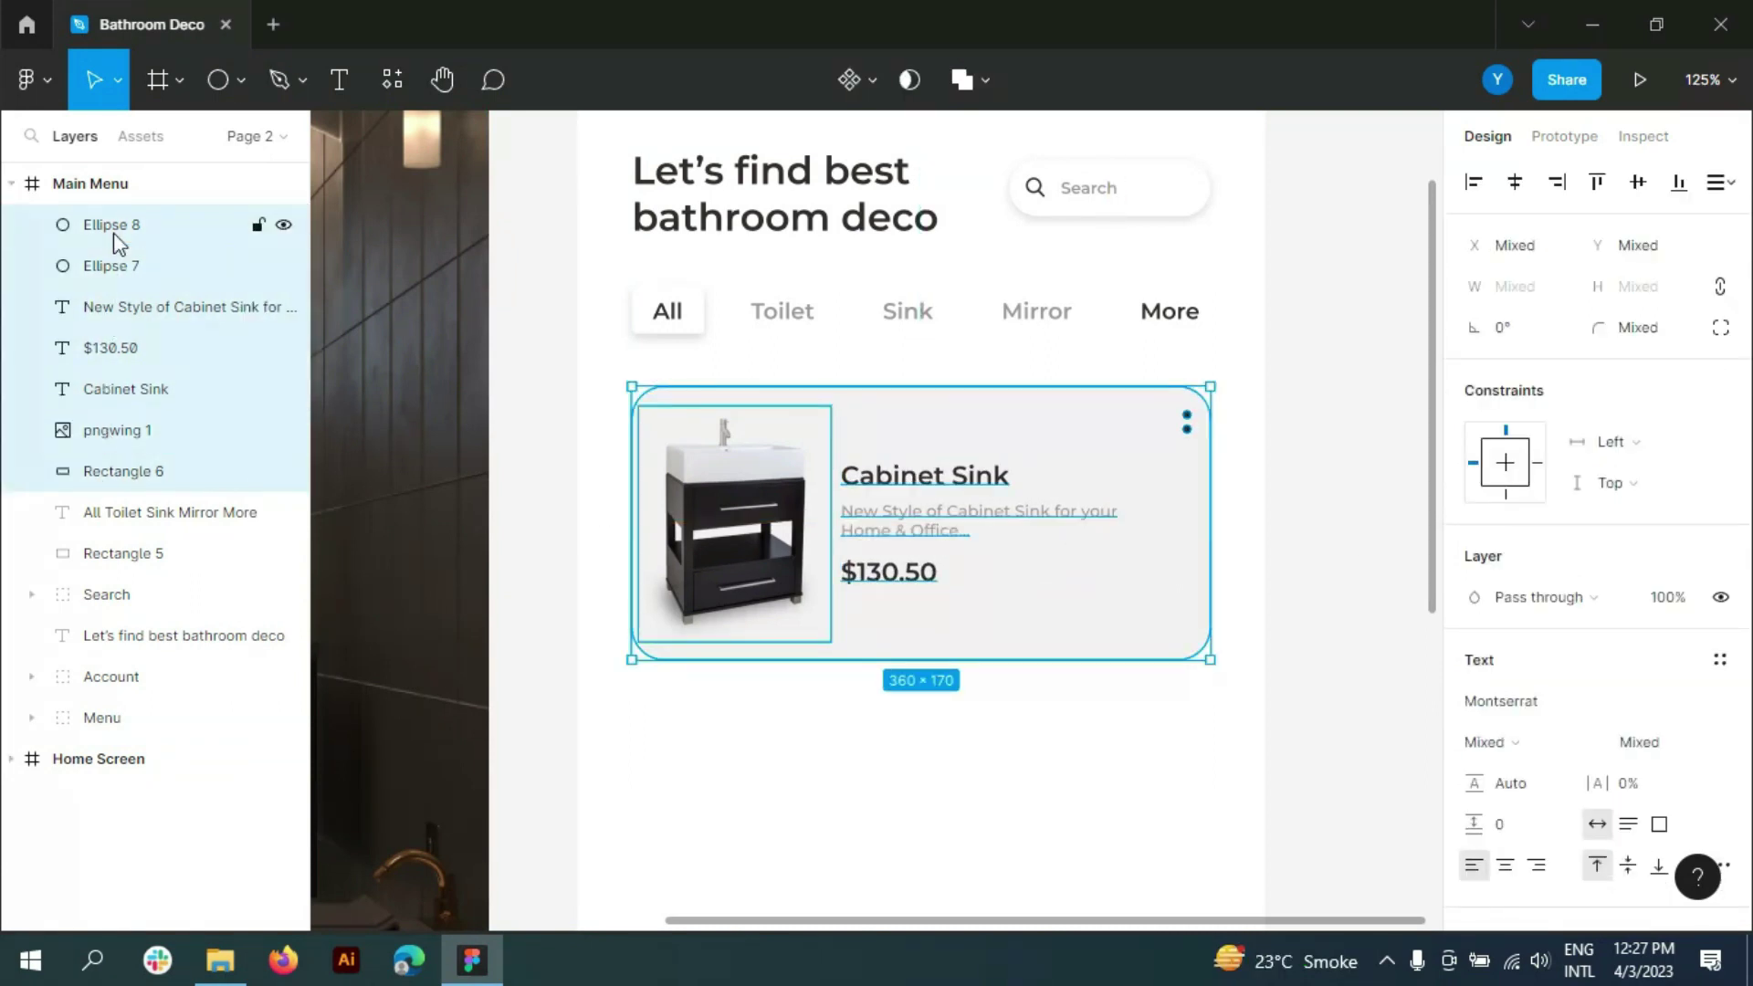
# - Group the card's layers and name the group 'Cabinet Sink'
pyautogui.hotkey('ctrl', 'g')
pyautogui.click(33, 225)
pyautogui.doubleClick(173, 437)
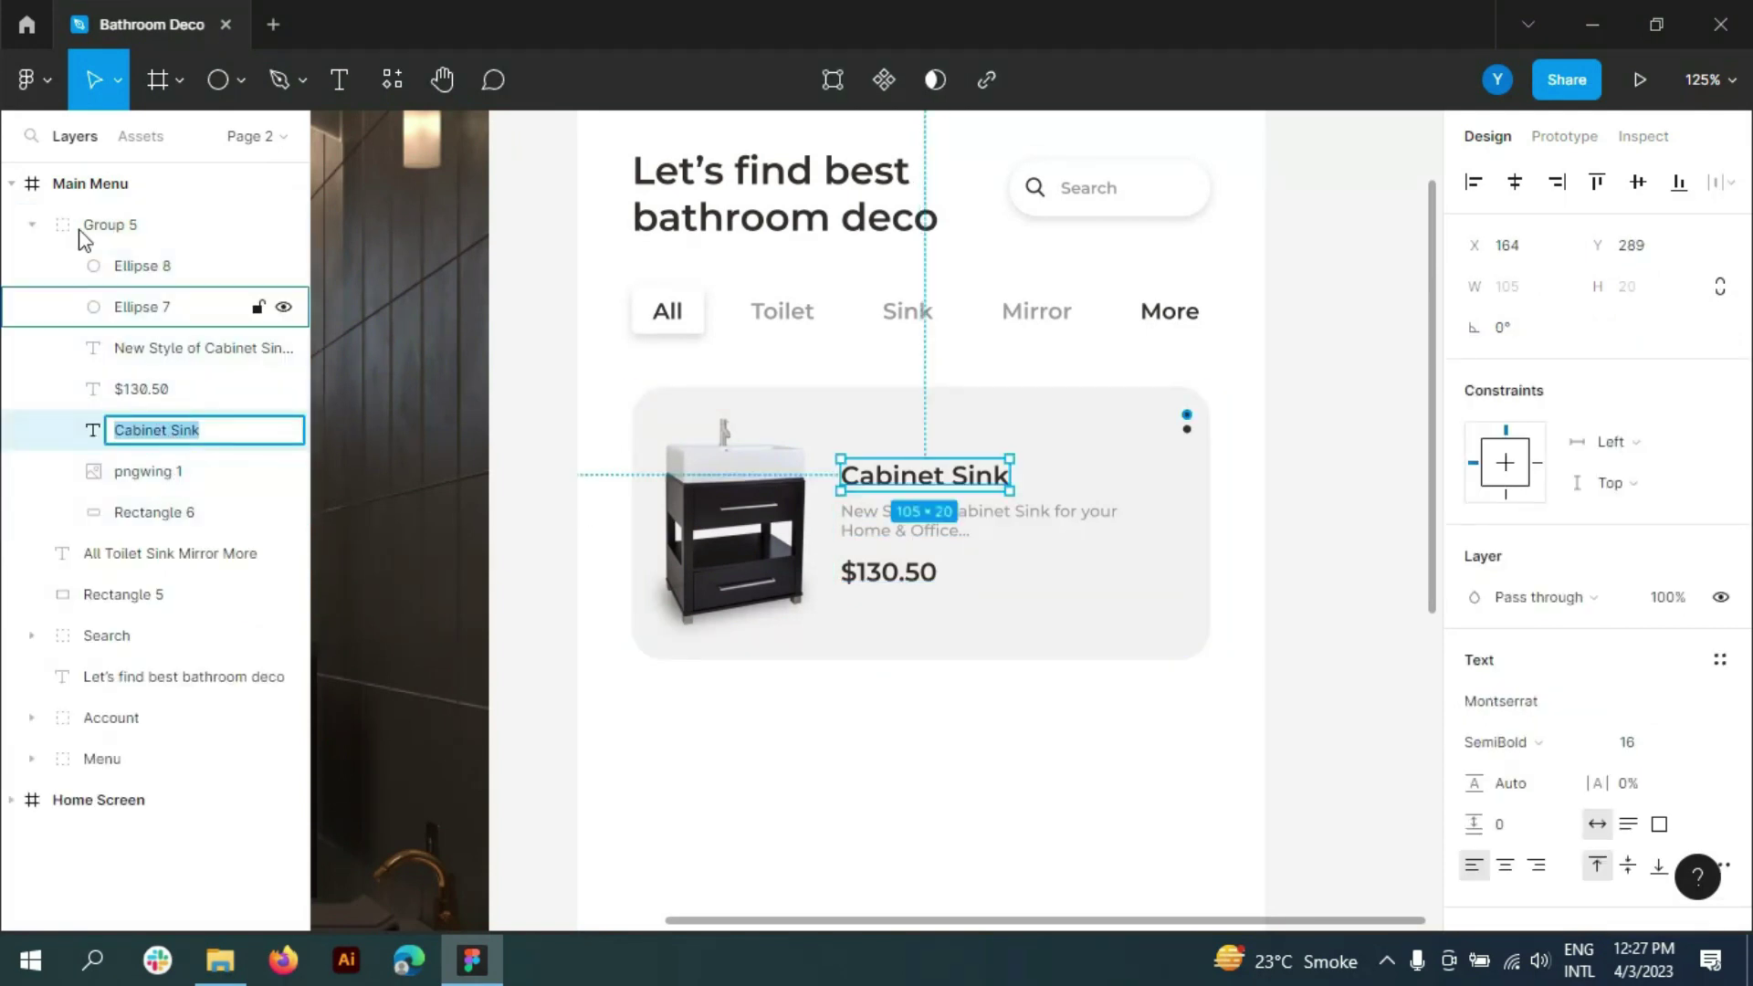
pyautogui.hotkey('ctrl', 'c')
pyautogui.doubleClick(103, 225)
pyautogui.hotkey('ctrl', 'v')
pyautogui.press('Return')
pyautogui.click(33, 224)
# - Duplicate the Cabinet Sink card below the original
pyautogui.scroll(-4, 1018, 462)
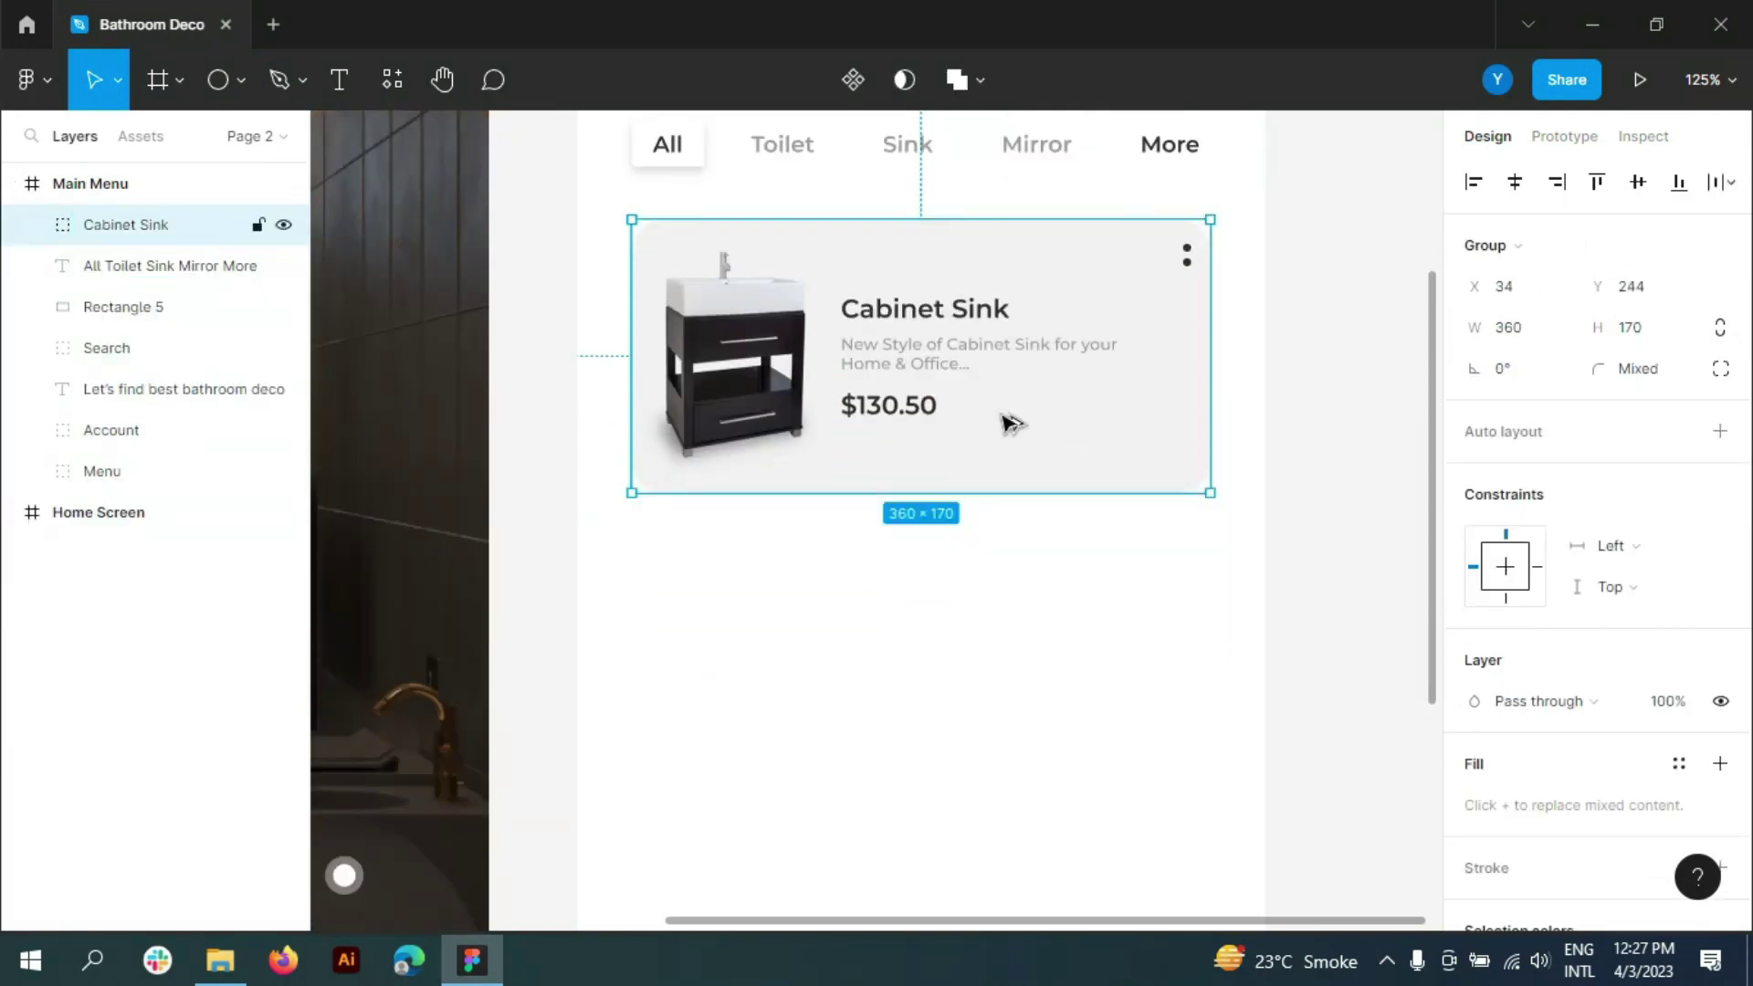
pyautogui.moveTo(1009, 423); pyautogui.dragTo(960, 626)
pyautogui.click(1341, 523)
pyautogui.scroll(-1, 1340, 523)
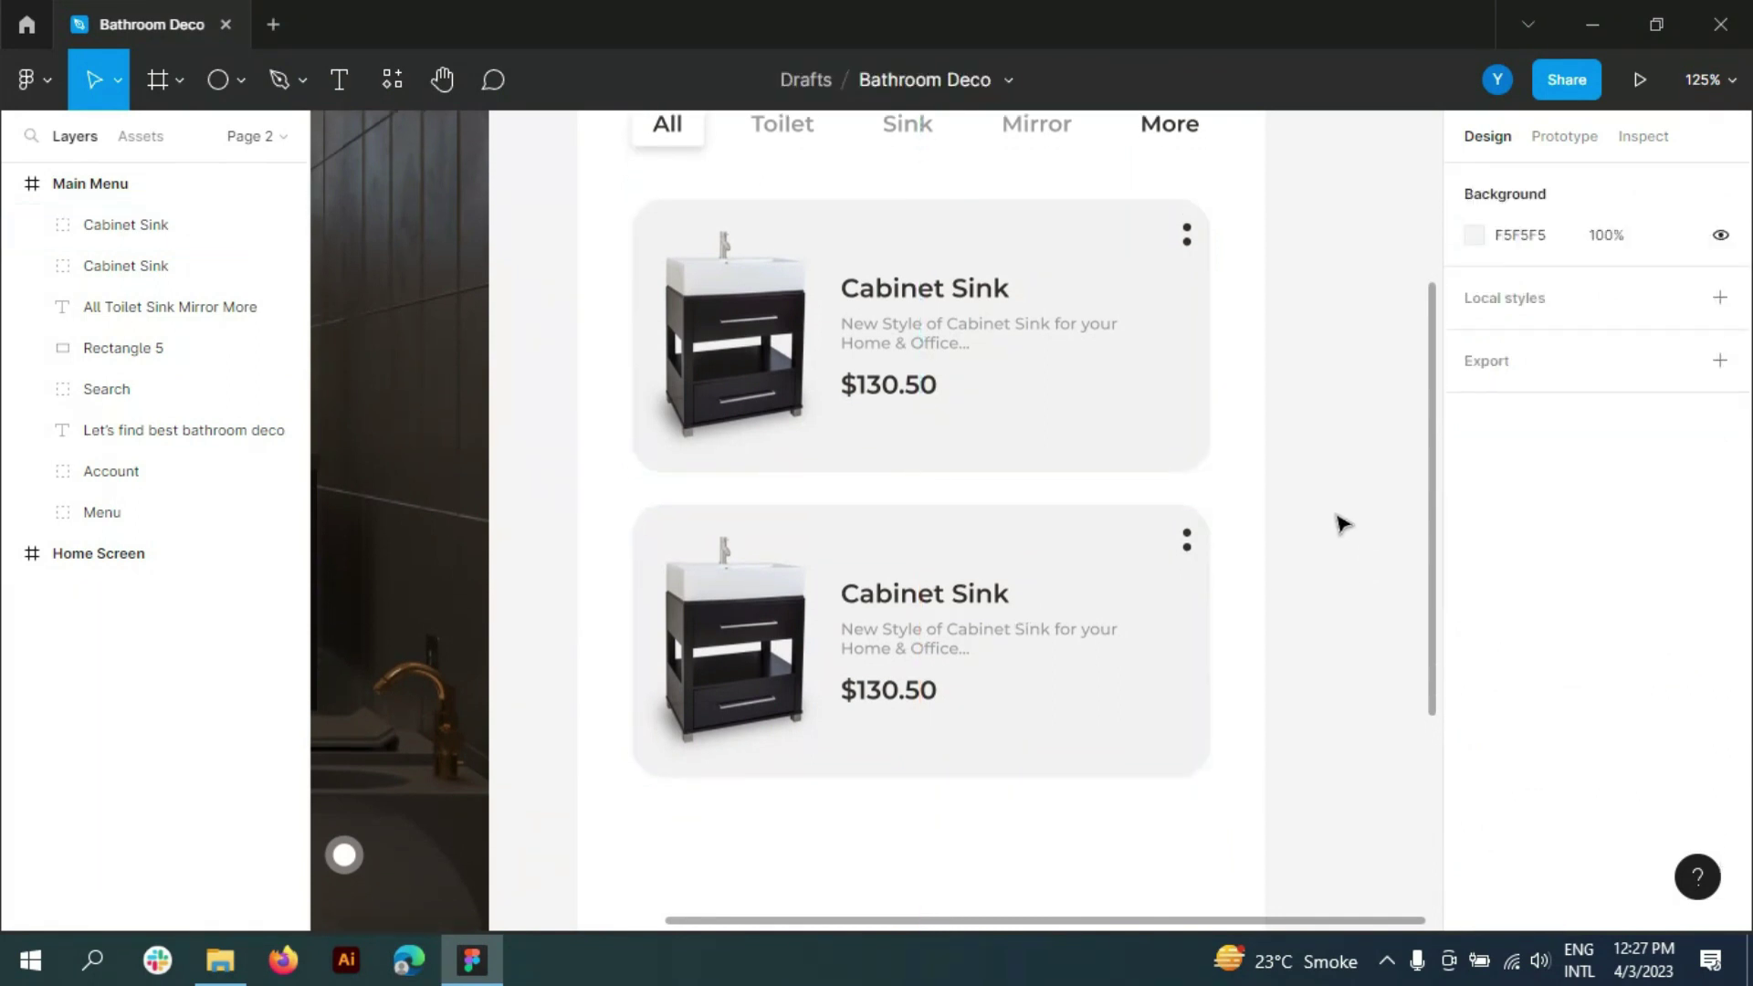
pyautogui.scroll(-2, 1340, 523)
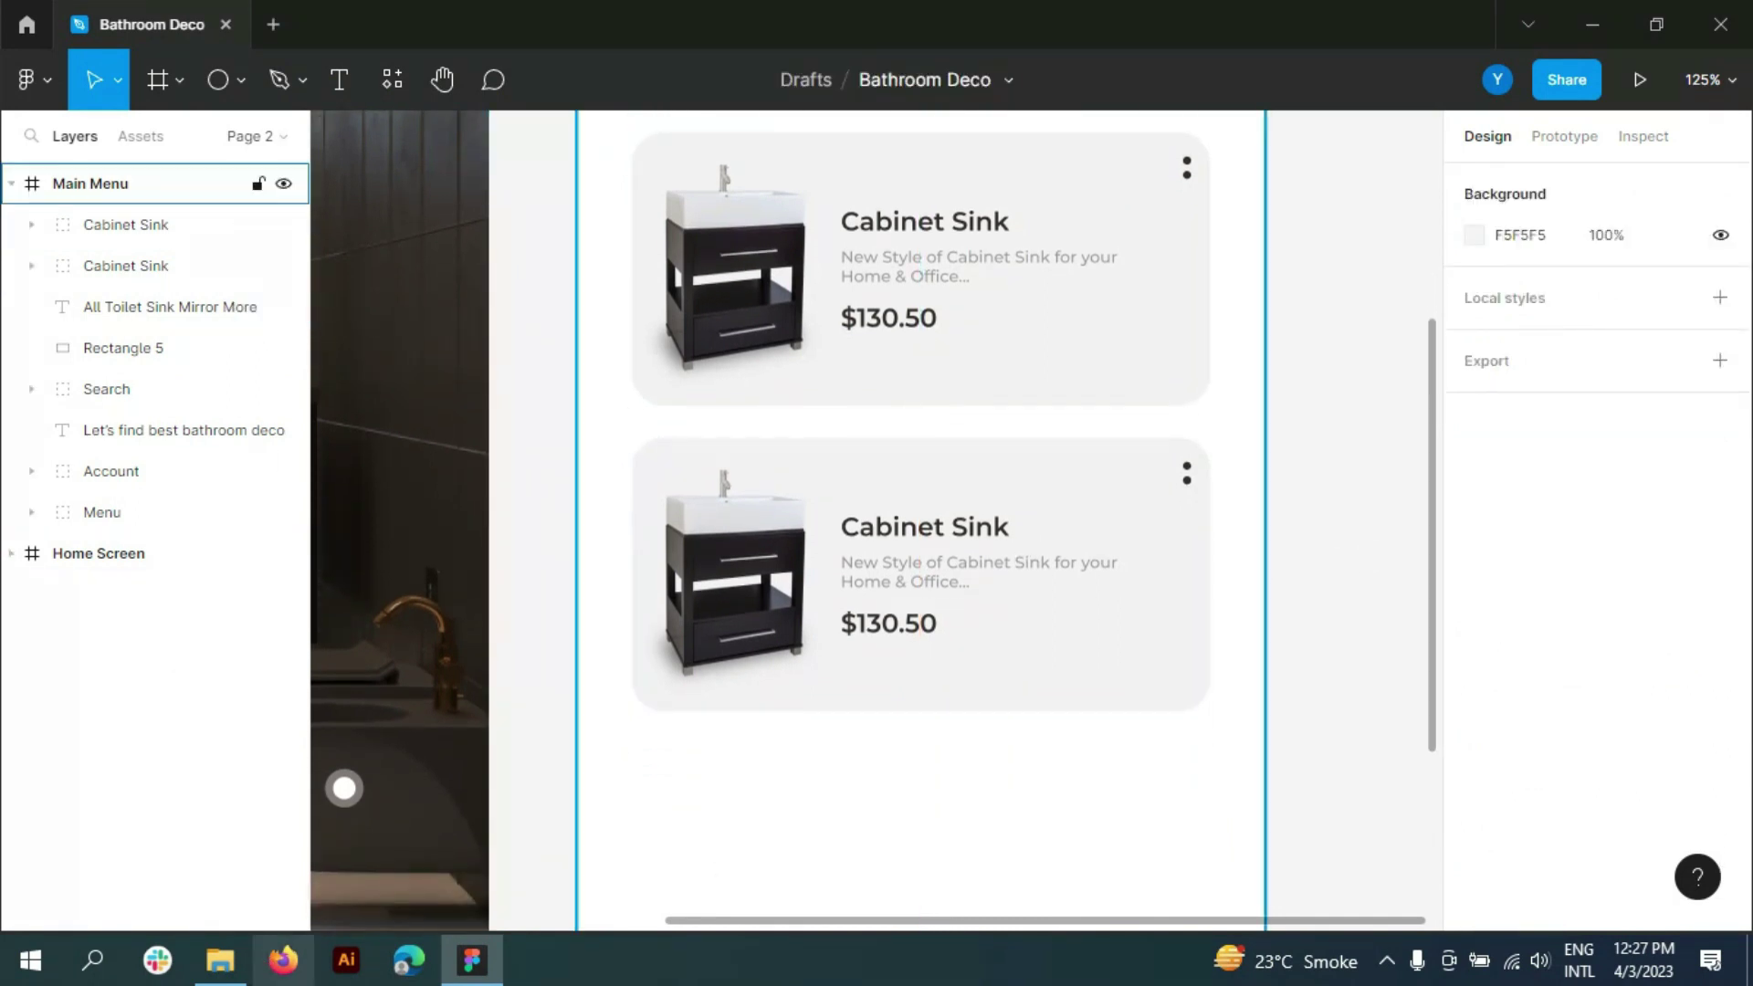
# - Replace the second card's sink image with the Roca Flush toilet image inside its group
pyautogui.click(219, 960)
pyautogui.click(1533, 191)
pyautogui.moveTo(1534, 192); pyautogui.dragTo(901, 661)
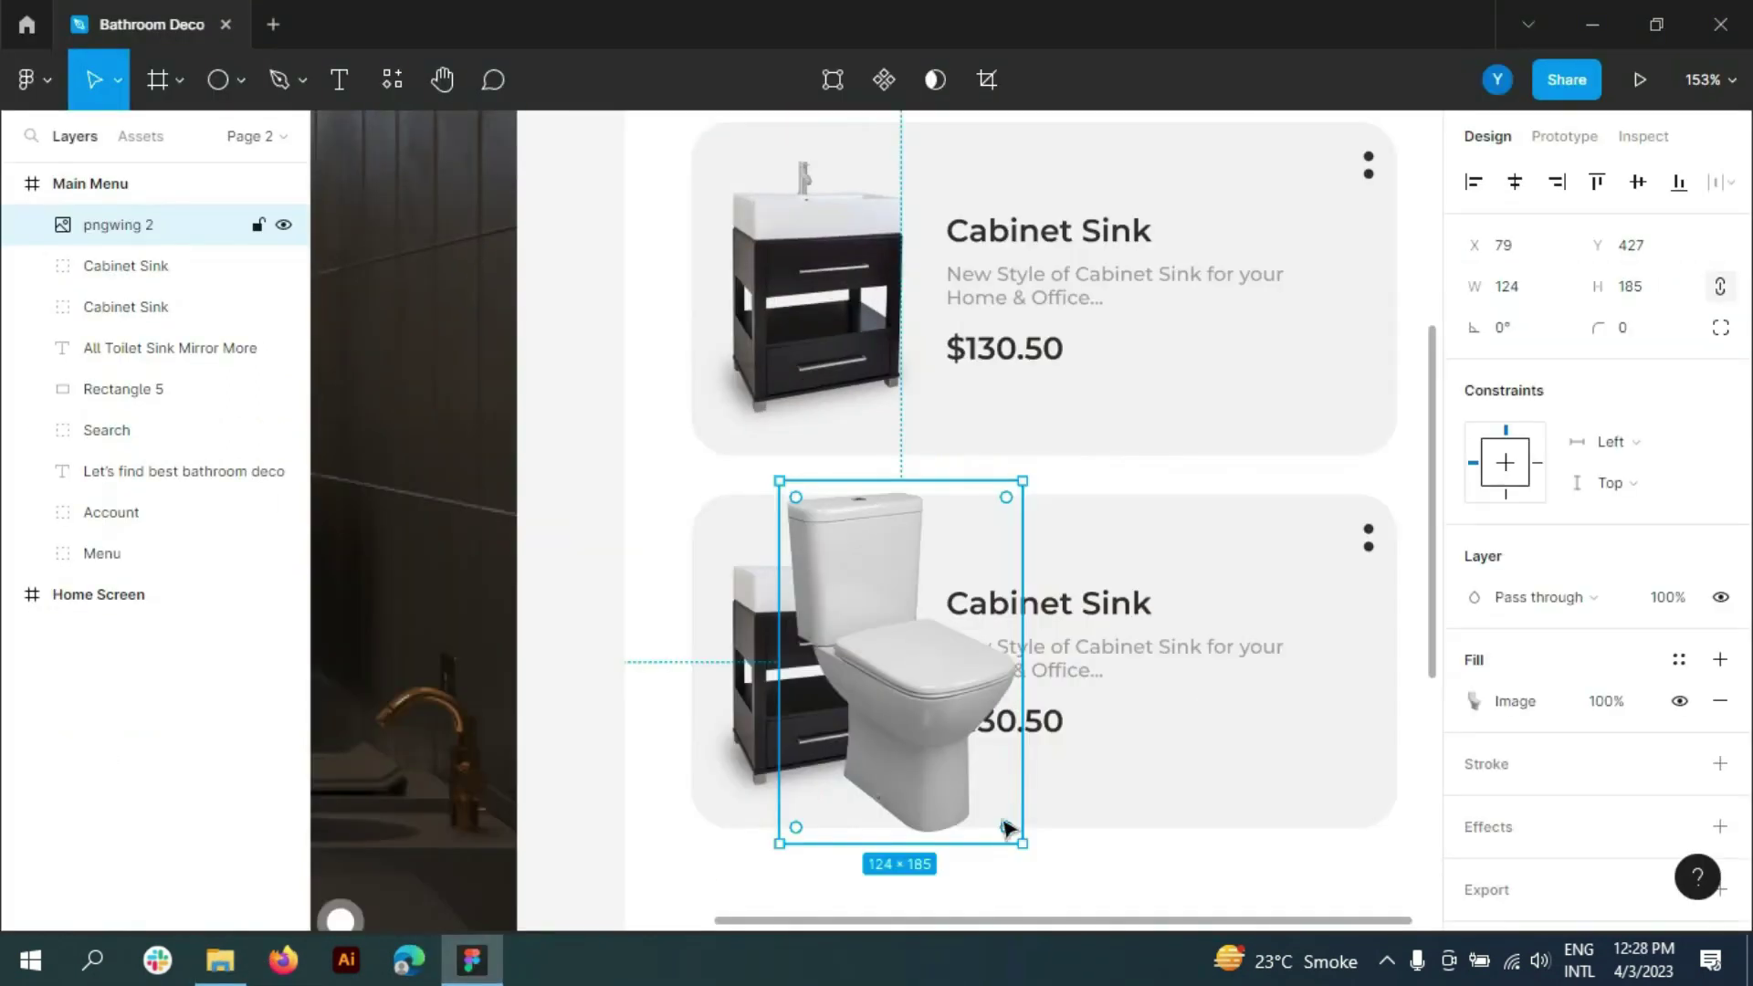
pyautogui.moveTo(965, 777)
pyautogui.mouseDown()
pyautogui.moveTo(949, 758)
pyautogui.moveTo(904, 793)
pyautogui.mouseUp()
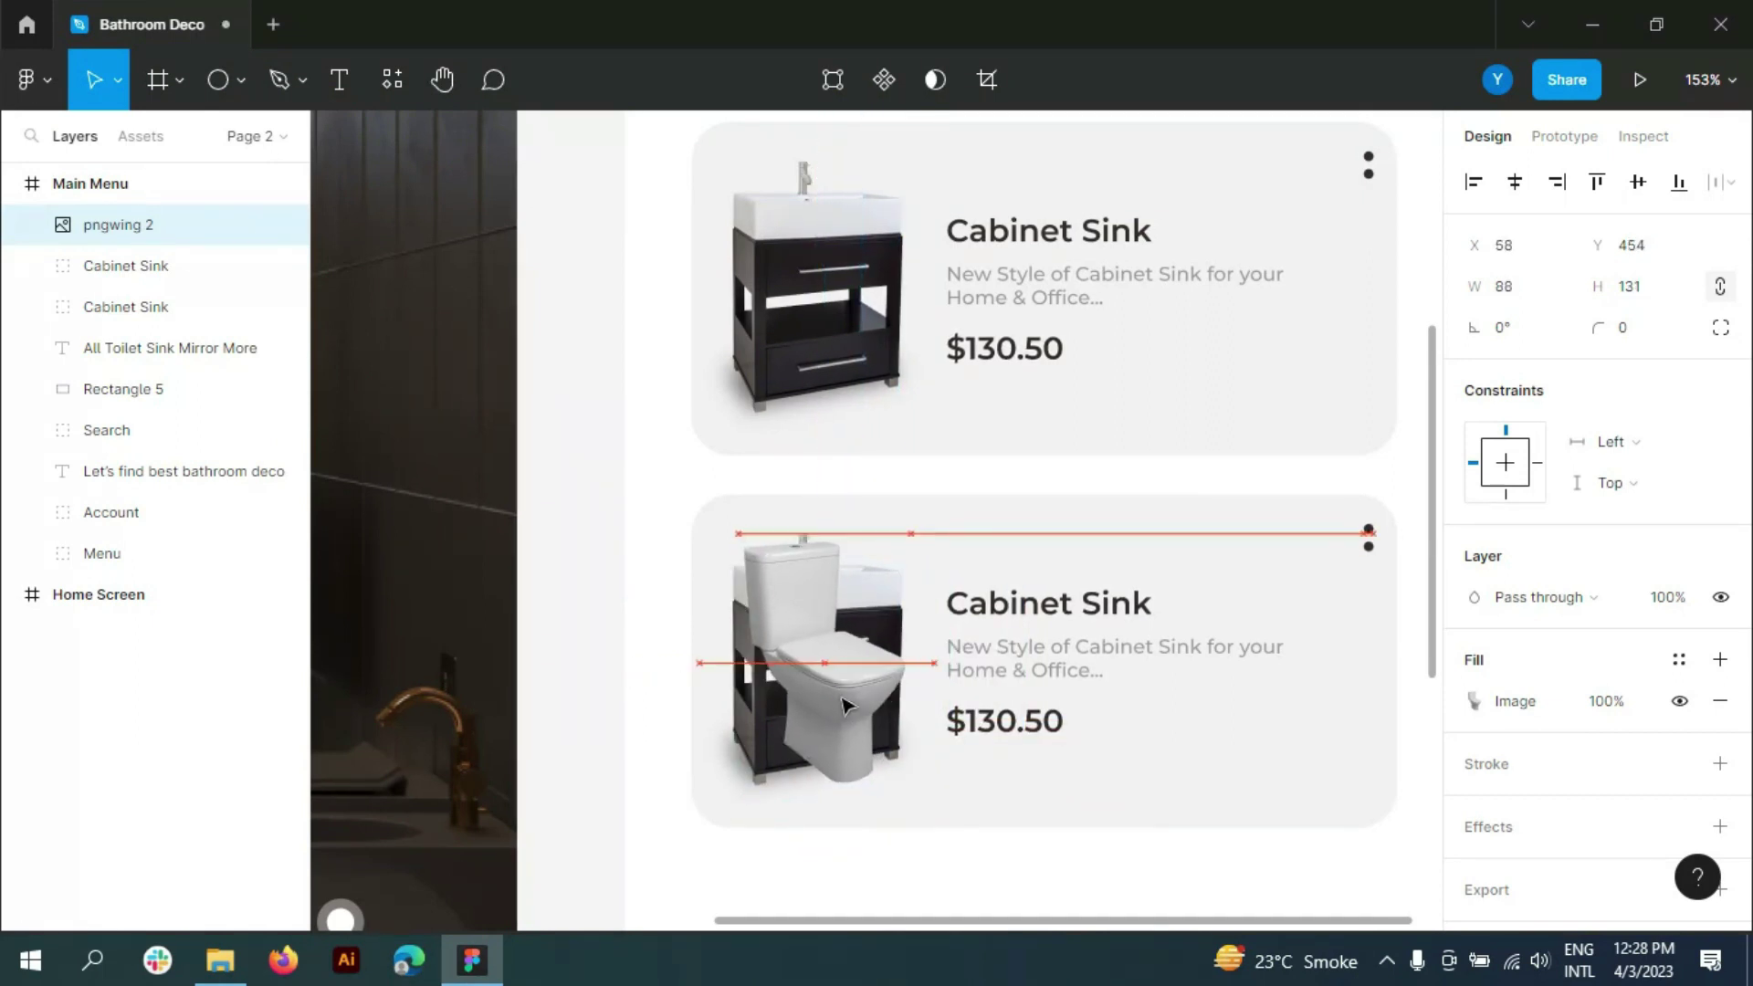
pyautogui.click(32, 265)
pyautogui.moveTo(128, 488); pyautogui.dragTo(137, 507)
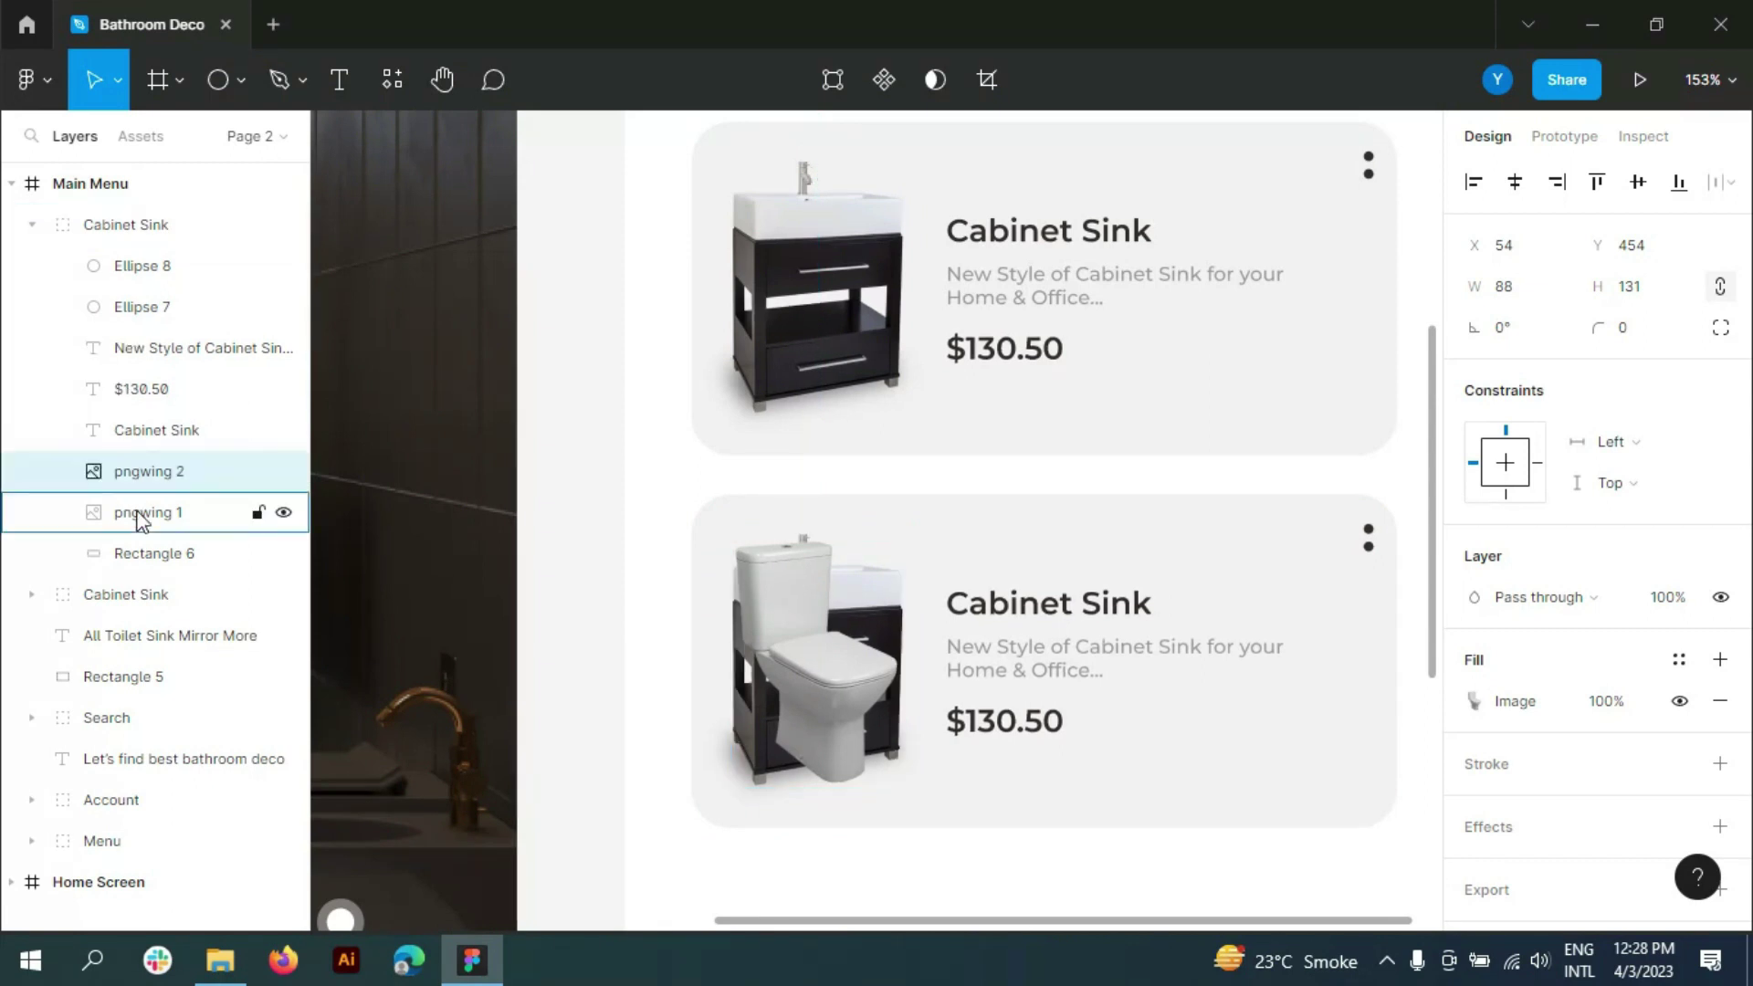
pyautogui.click(137, 511)
pyautogui.press('Delete')
# - Retitle the second card 'Flush Toilet' and change its price to $140.50
pyautogui.doubleClick(1040, 603)
pyautogui.press('BackSpace')
pyautogui.write('Fl')
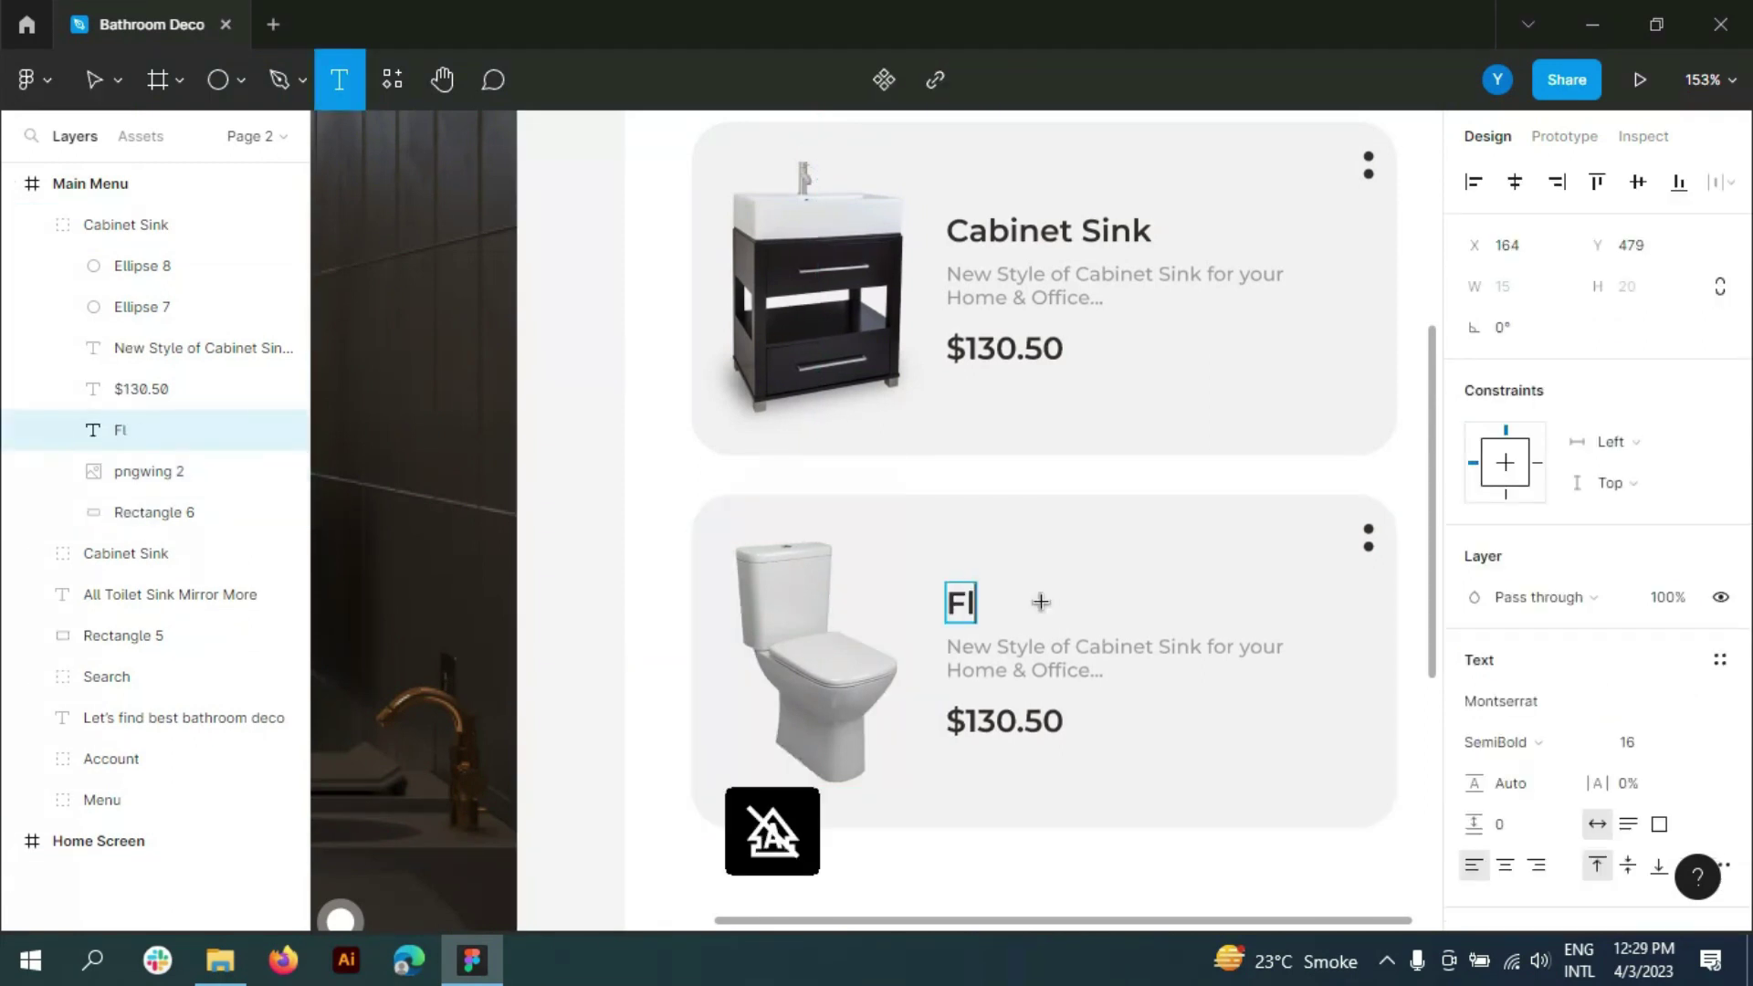
pyautogui.write('ush Toi')
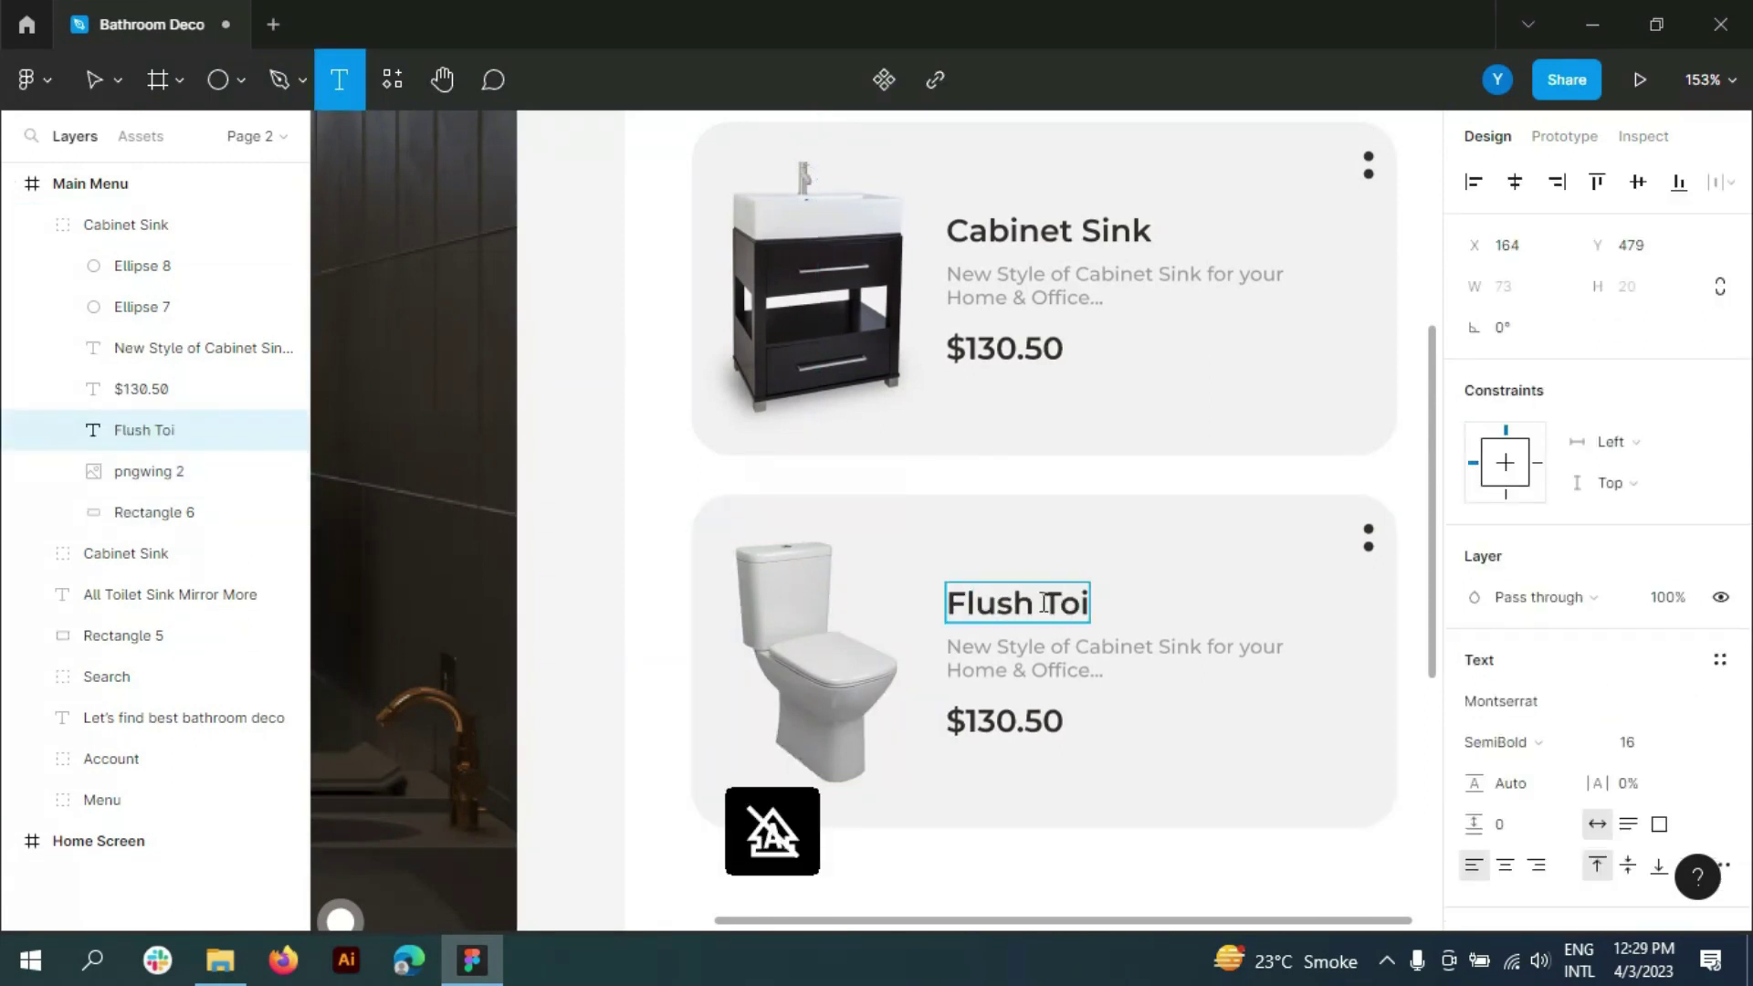
pyautogui.press('BackSpace')
pyautogui.write('et')
pyautogui.click(985, 716)
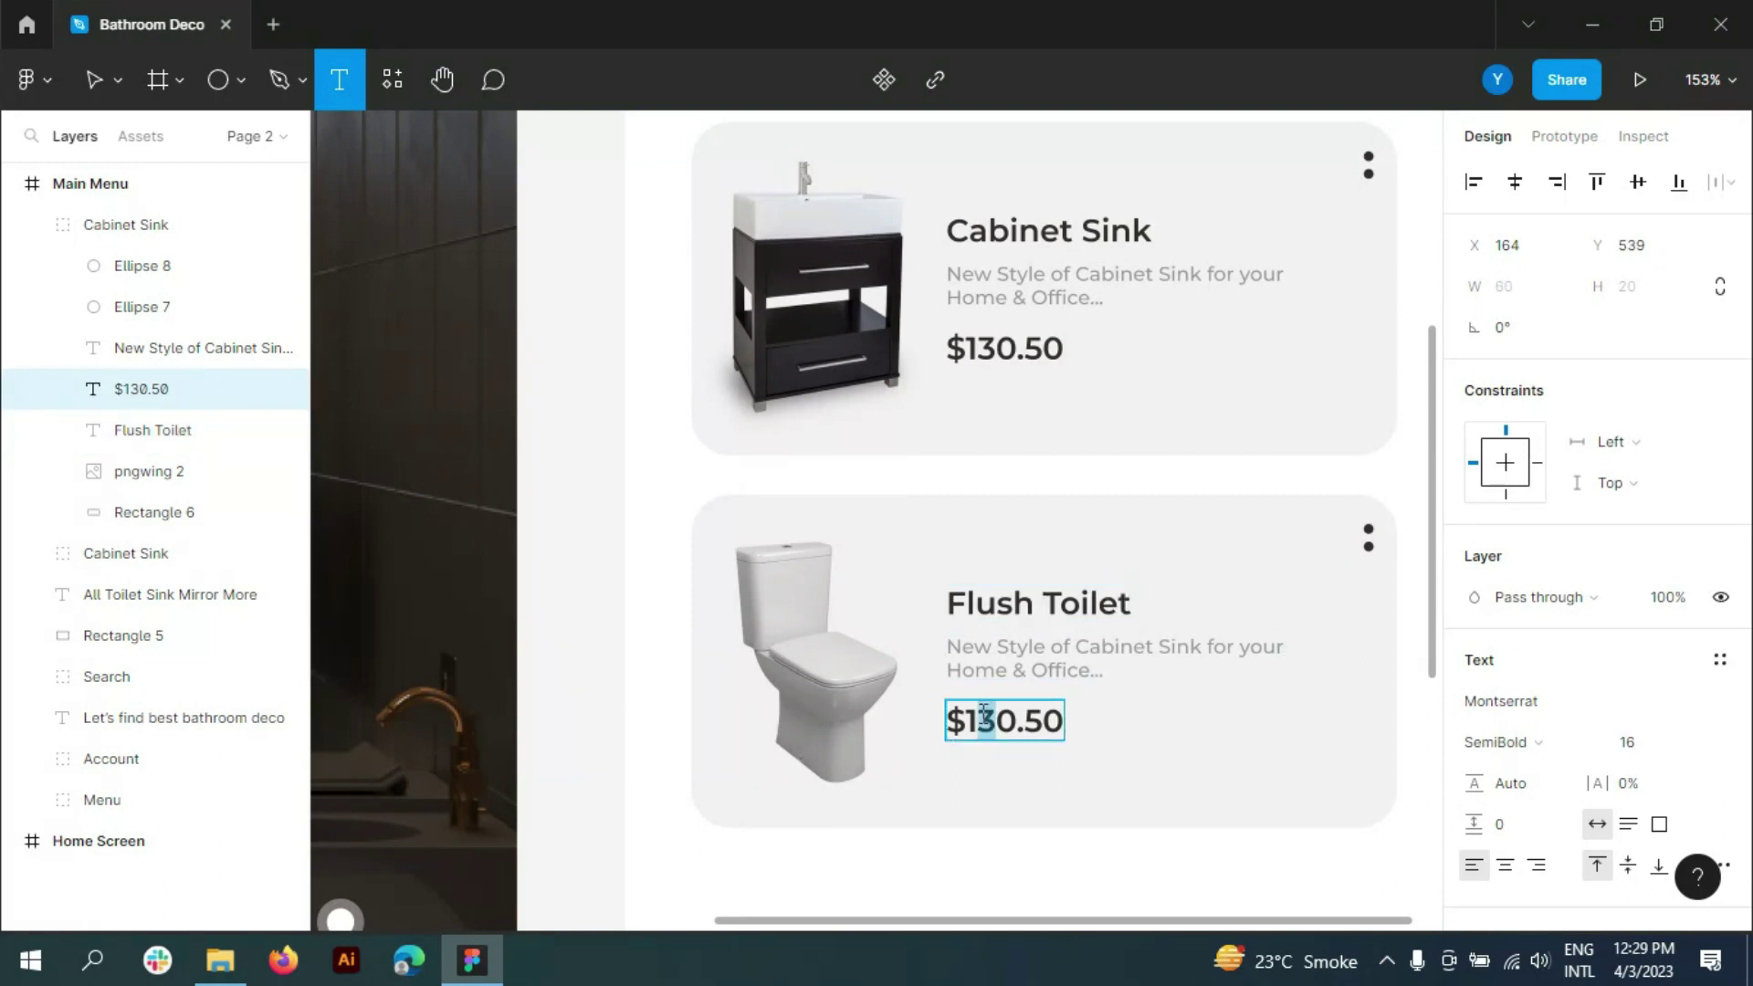
pyautogui.write('4')
# - Change the description to mention Flush Toilet and rename the card group 'Flush Toilet'
pyautogui.keyDown('ctrl'); pyautogui.scroll(2, 1233, 658); pyautogui.keyUp('ctrl')
pyautogui.keyDown('ctrl'); pyautogui.scroll(3, 1084, 553); pyautogui.keyUp('ctrl')
pyautogui.moveTo(986, 629); pyautogui.dragTo(1206, 639)
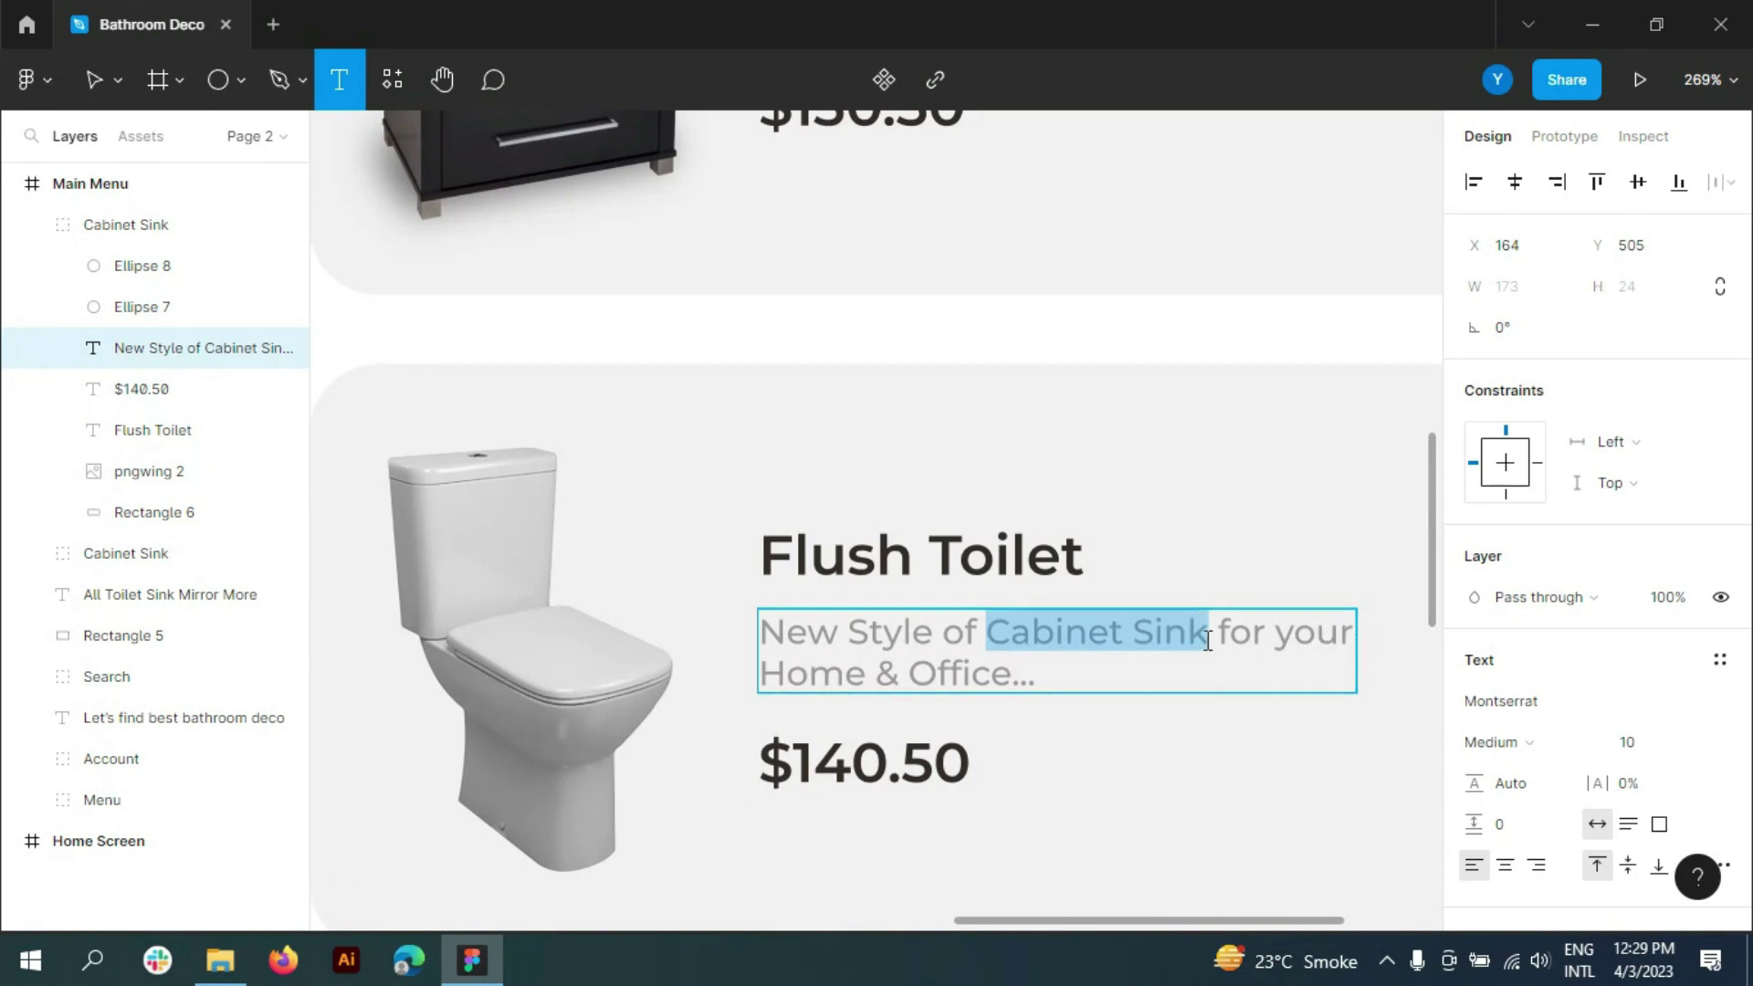
pyautogui.write('Fl')
pyautogui.write('ush Toil')
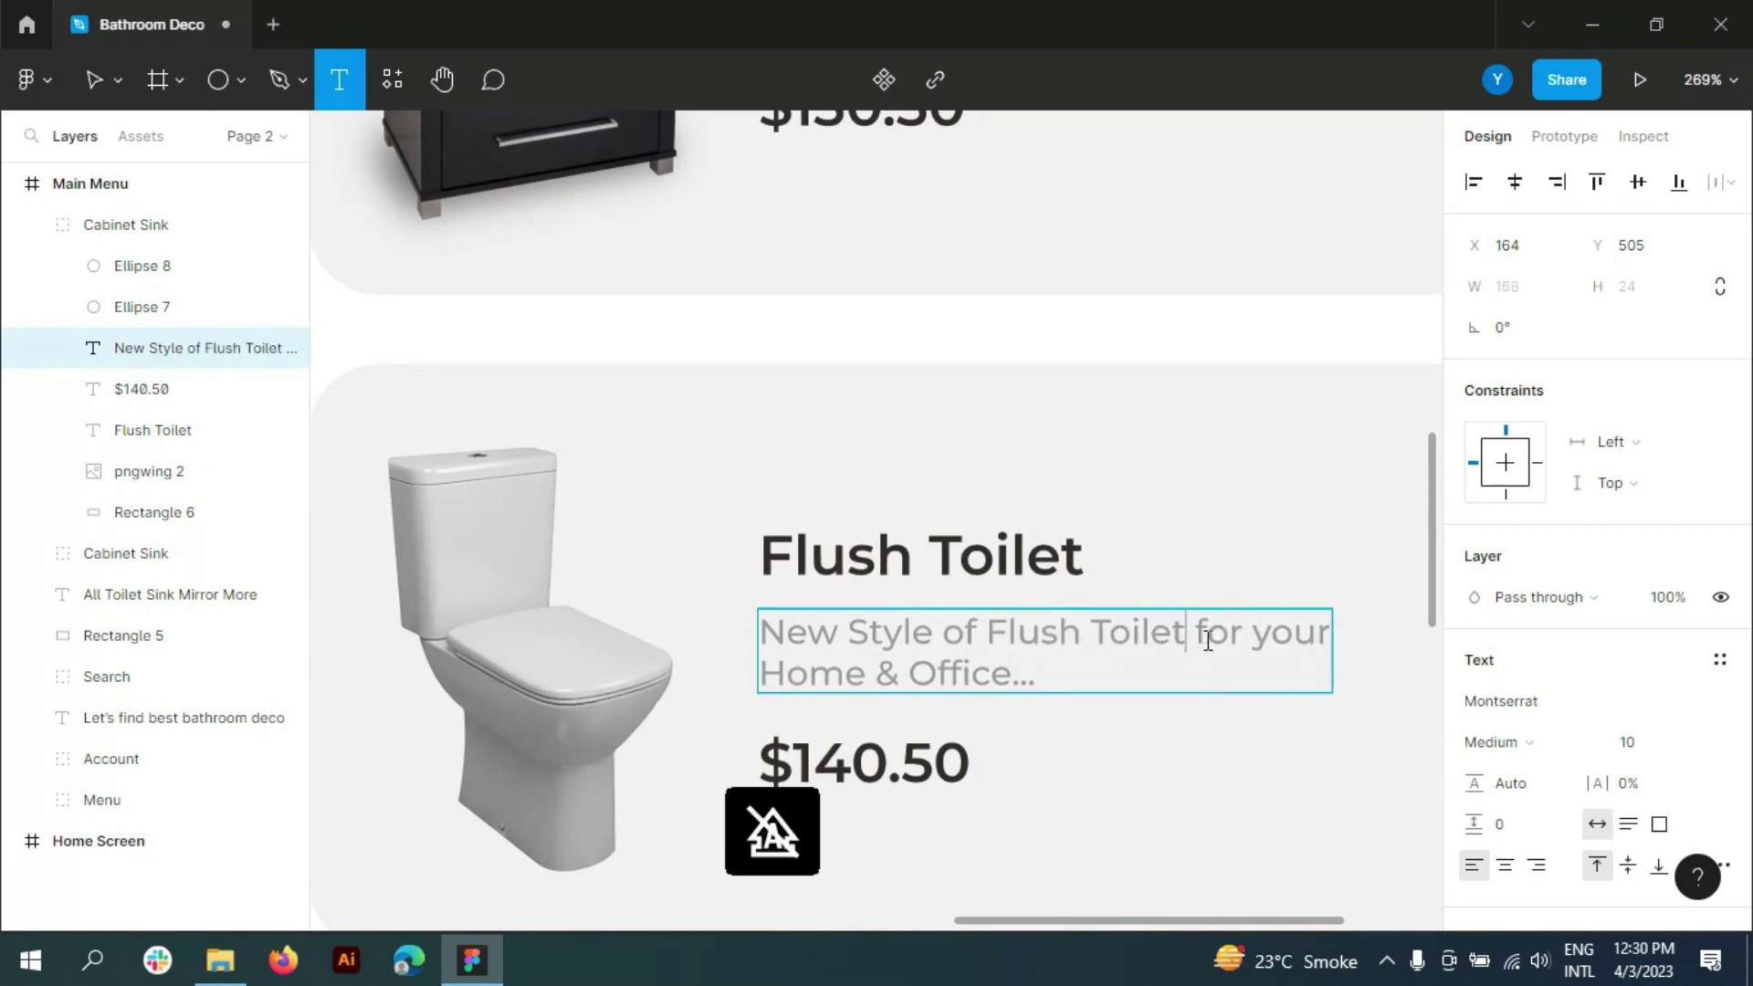
pyautogui.keyDown('ctrl'); pyautogui.scroll(-3, 1004, 566); pyautogui.keyUp('ctrl')
pyautogui.keyDown('ctrl'); pyautogui.scroll(-5, 913, 529); pyautogui.keyUp('ctrl')
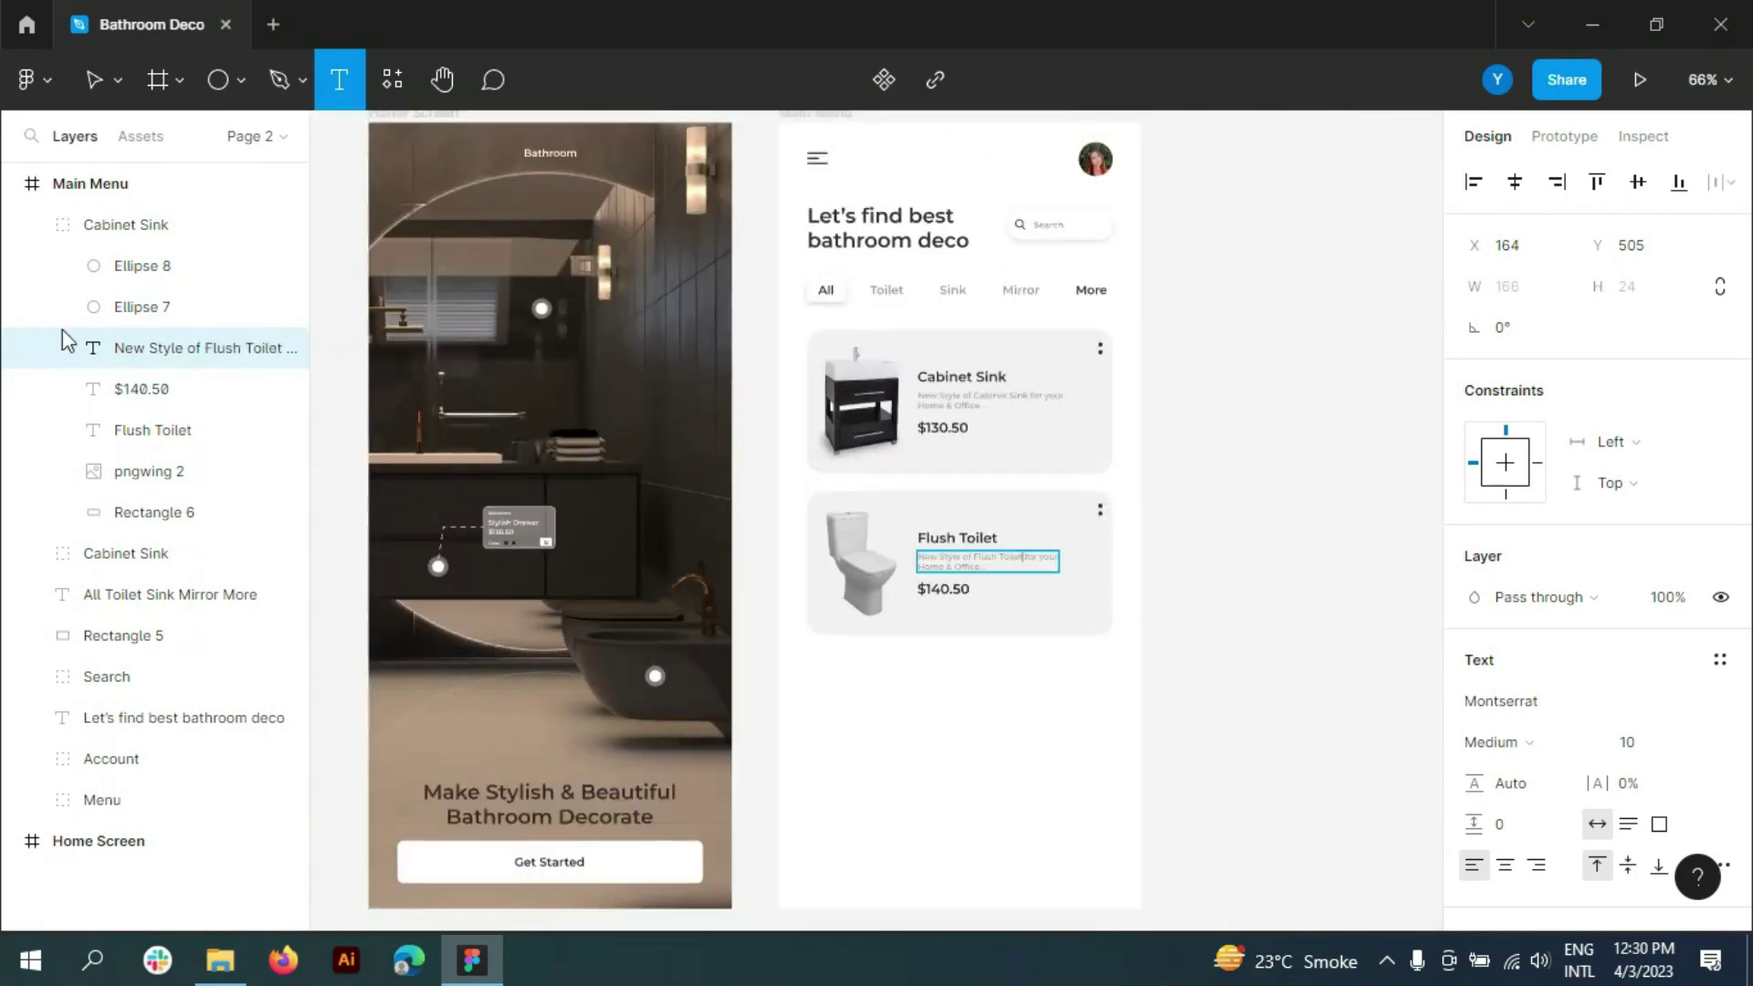
pyautogui.doubleClick(166, 430)
pyautogui.hotkey('ctrl', 'c')
pyautogui.doubleClick(152, 229)
pyautogui.hotkey('ctrl', 'v')
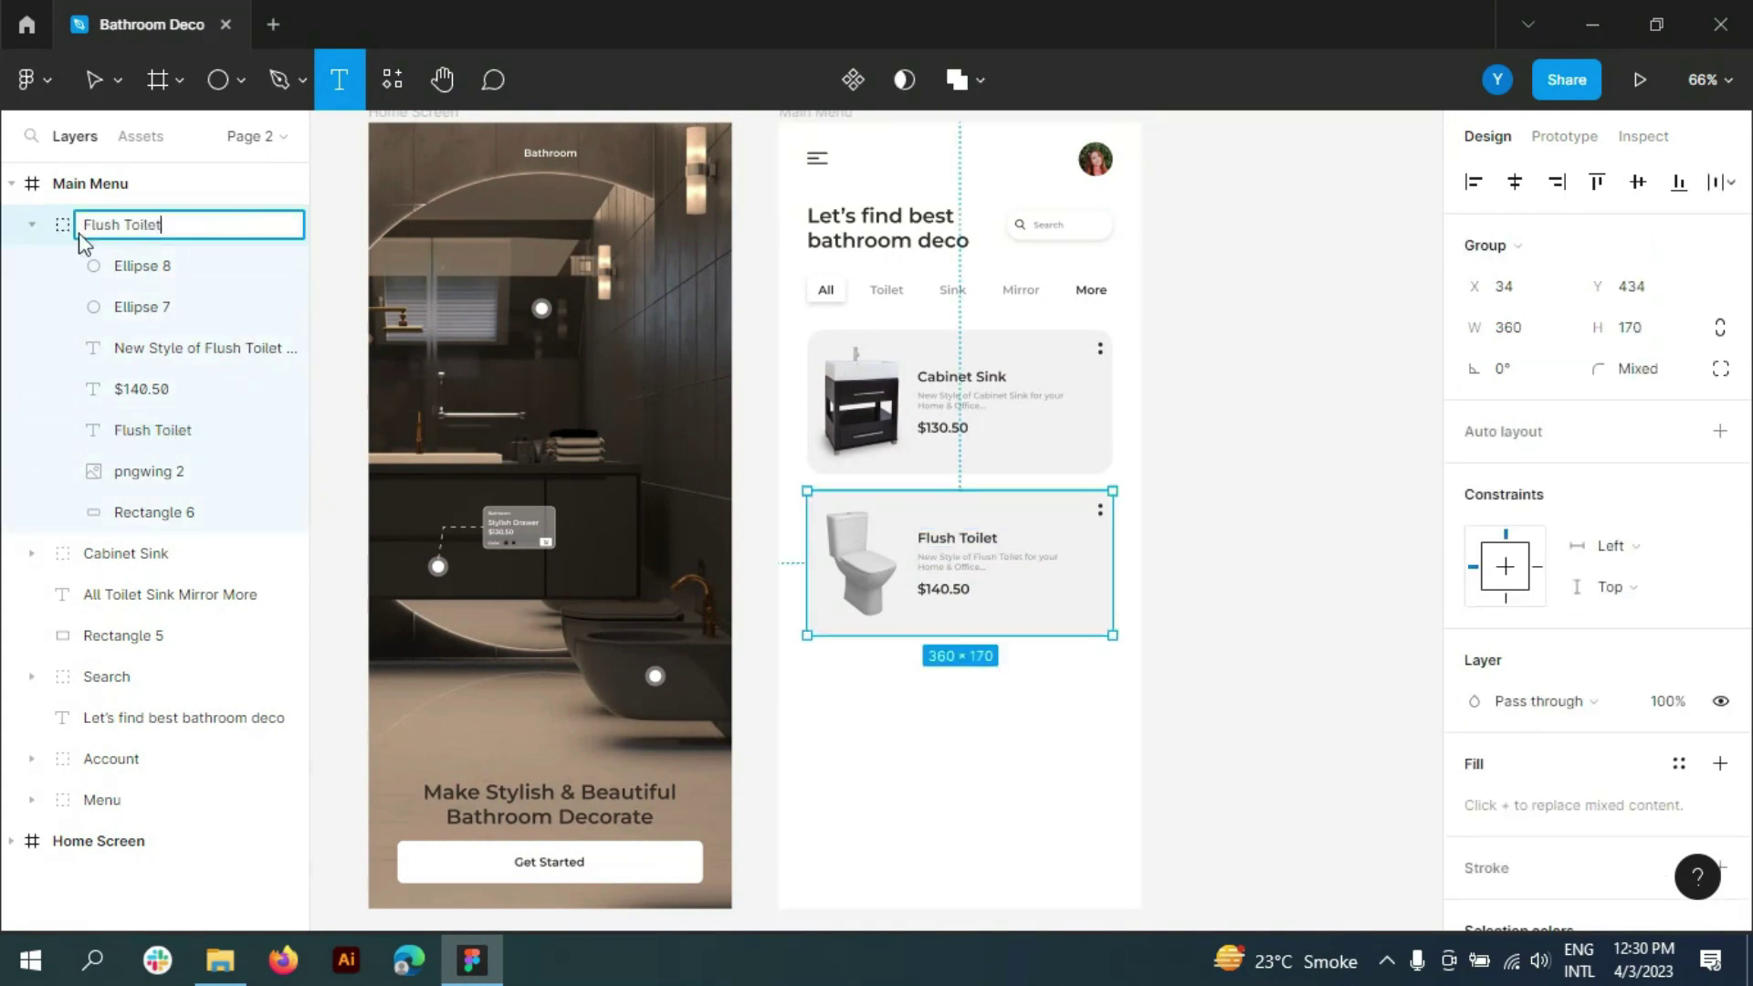
pyautogui.press('Return')
pyautogui.press('Escape')
pyautogui.click(1224, 484)
# - Duplicate the Flush Toilet card to start a third product card
pyautogui.scroll(-1, 1115, 489)
pyautogui.click(1050, 496)
pyautogui.hotkey('ctrl', 'd')
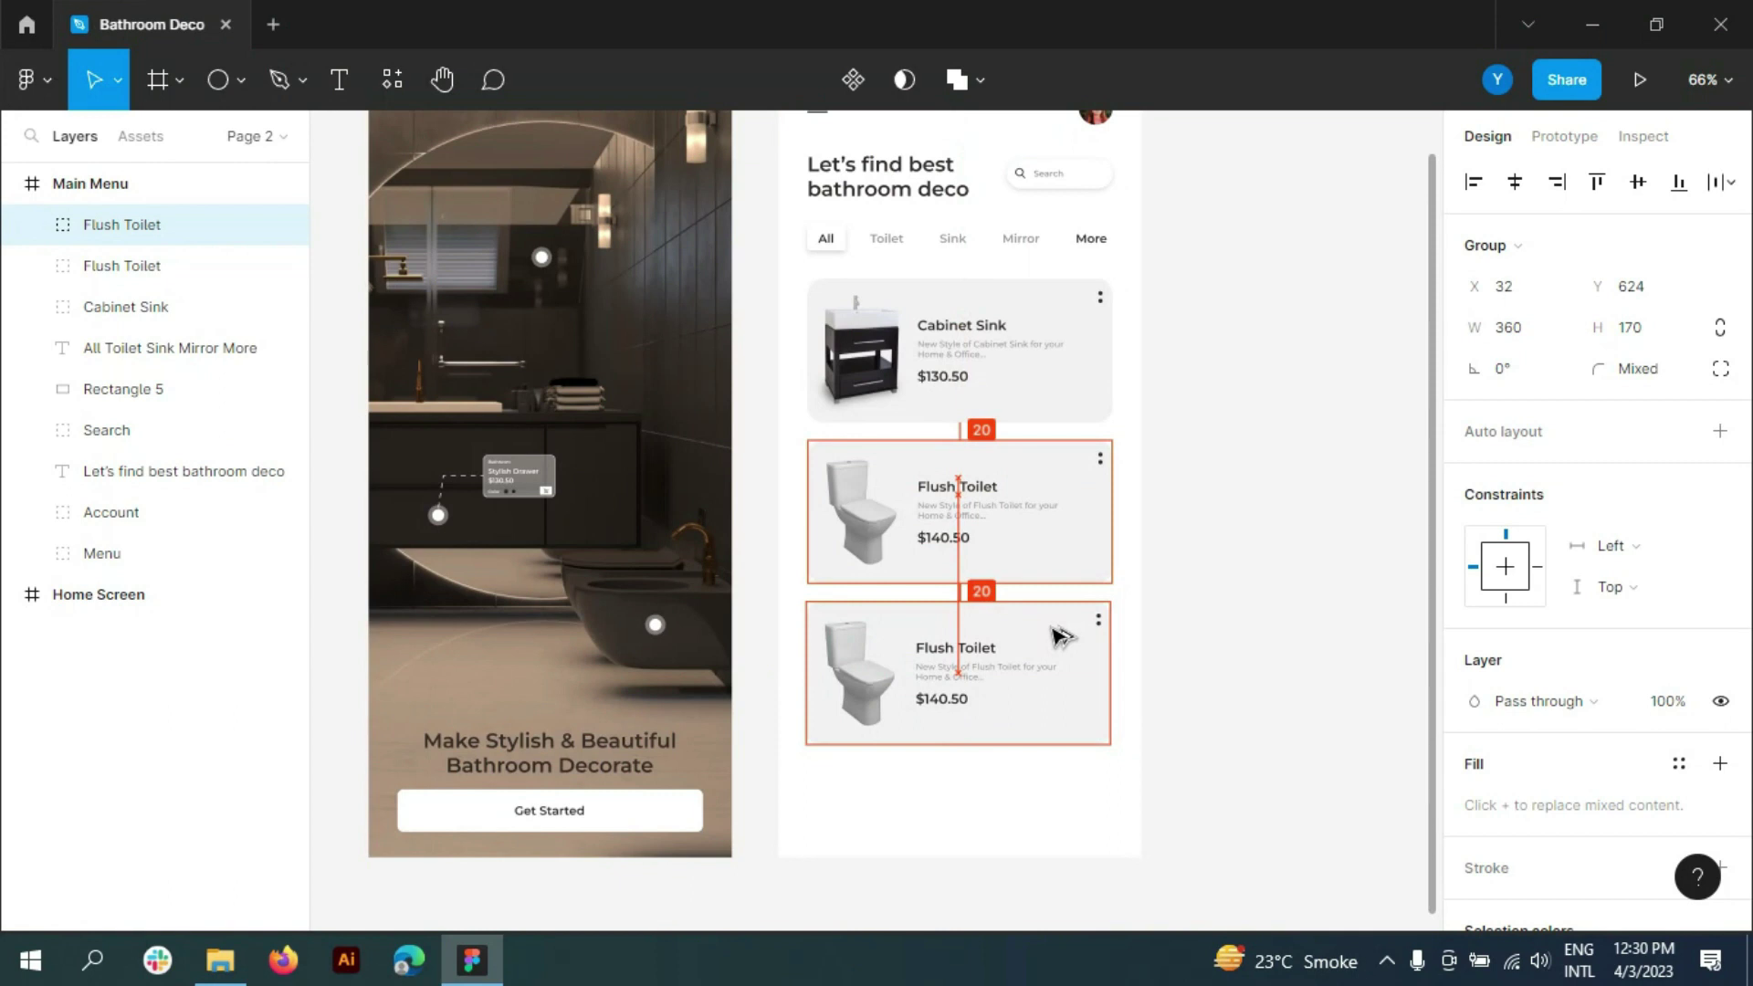
pyautogui.click(1219, 570)
pyautogui.scroll(-3, 1227, 569)
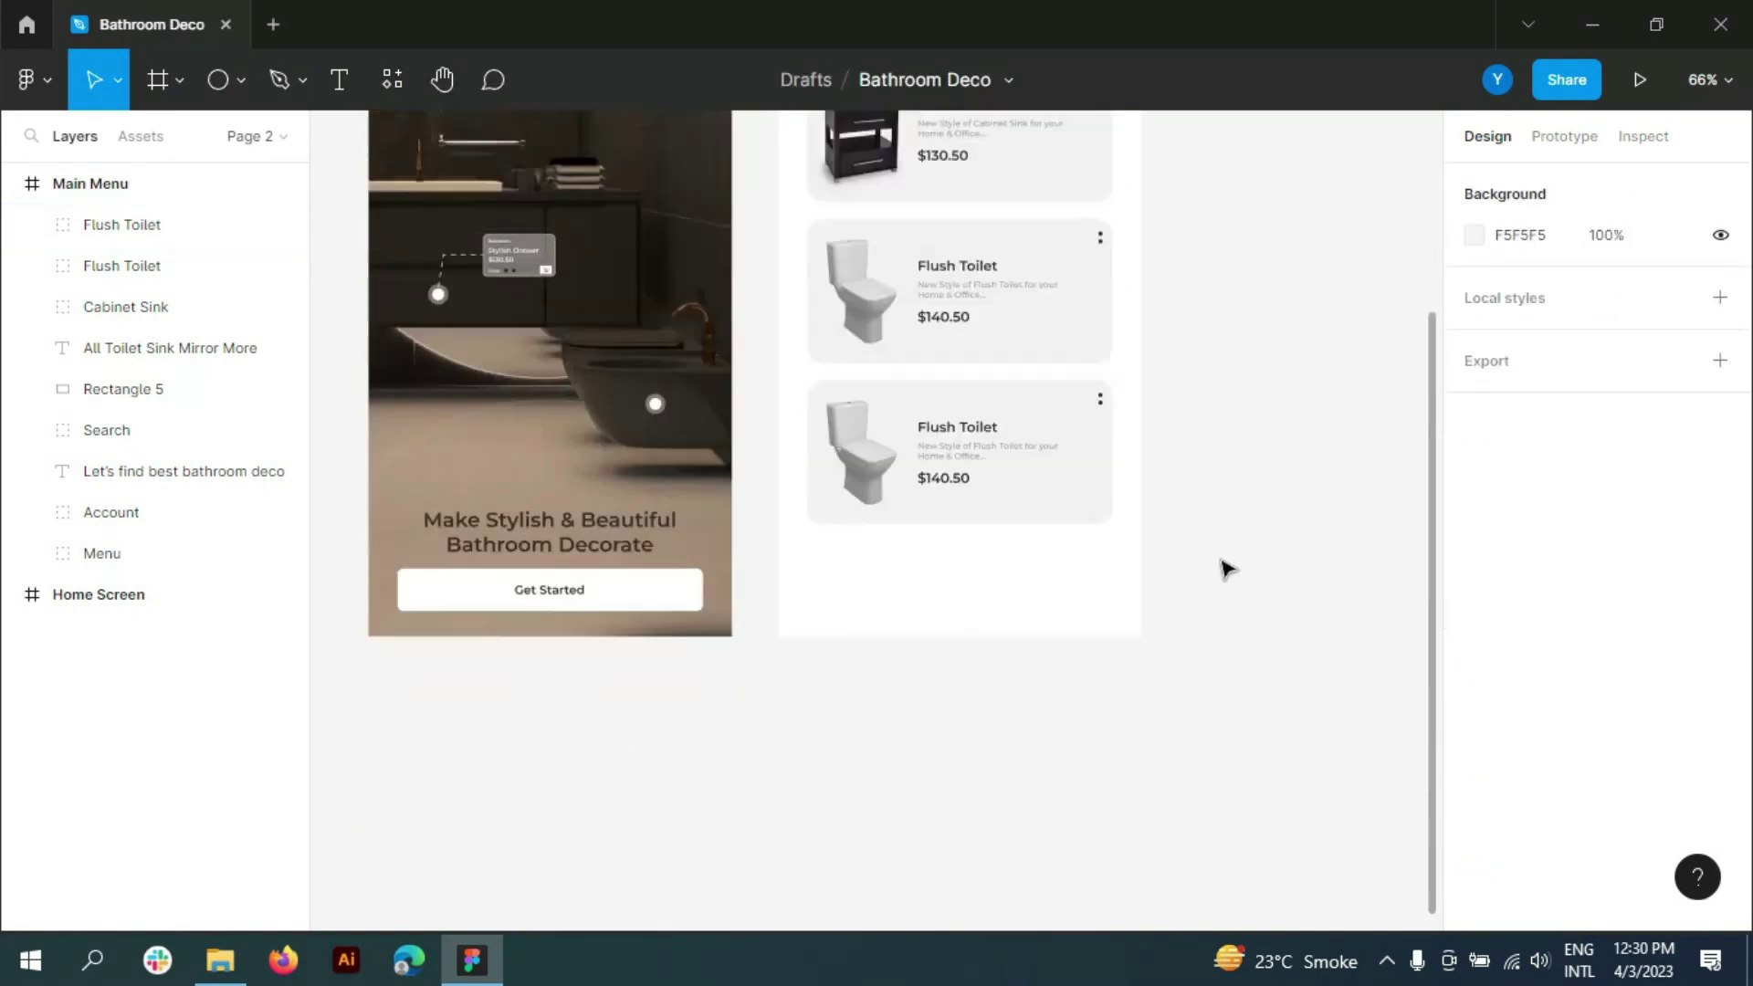
pyautogui.scroll(1, 939, 743)
pyautogui.scroll(3, 932, 727)
pyautogui.scroll(-5, 939, 731)
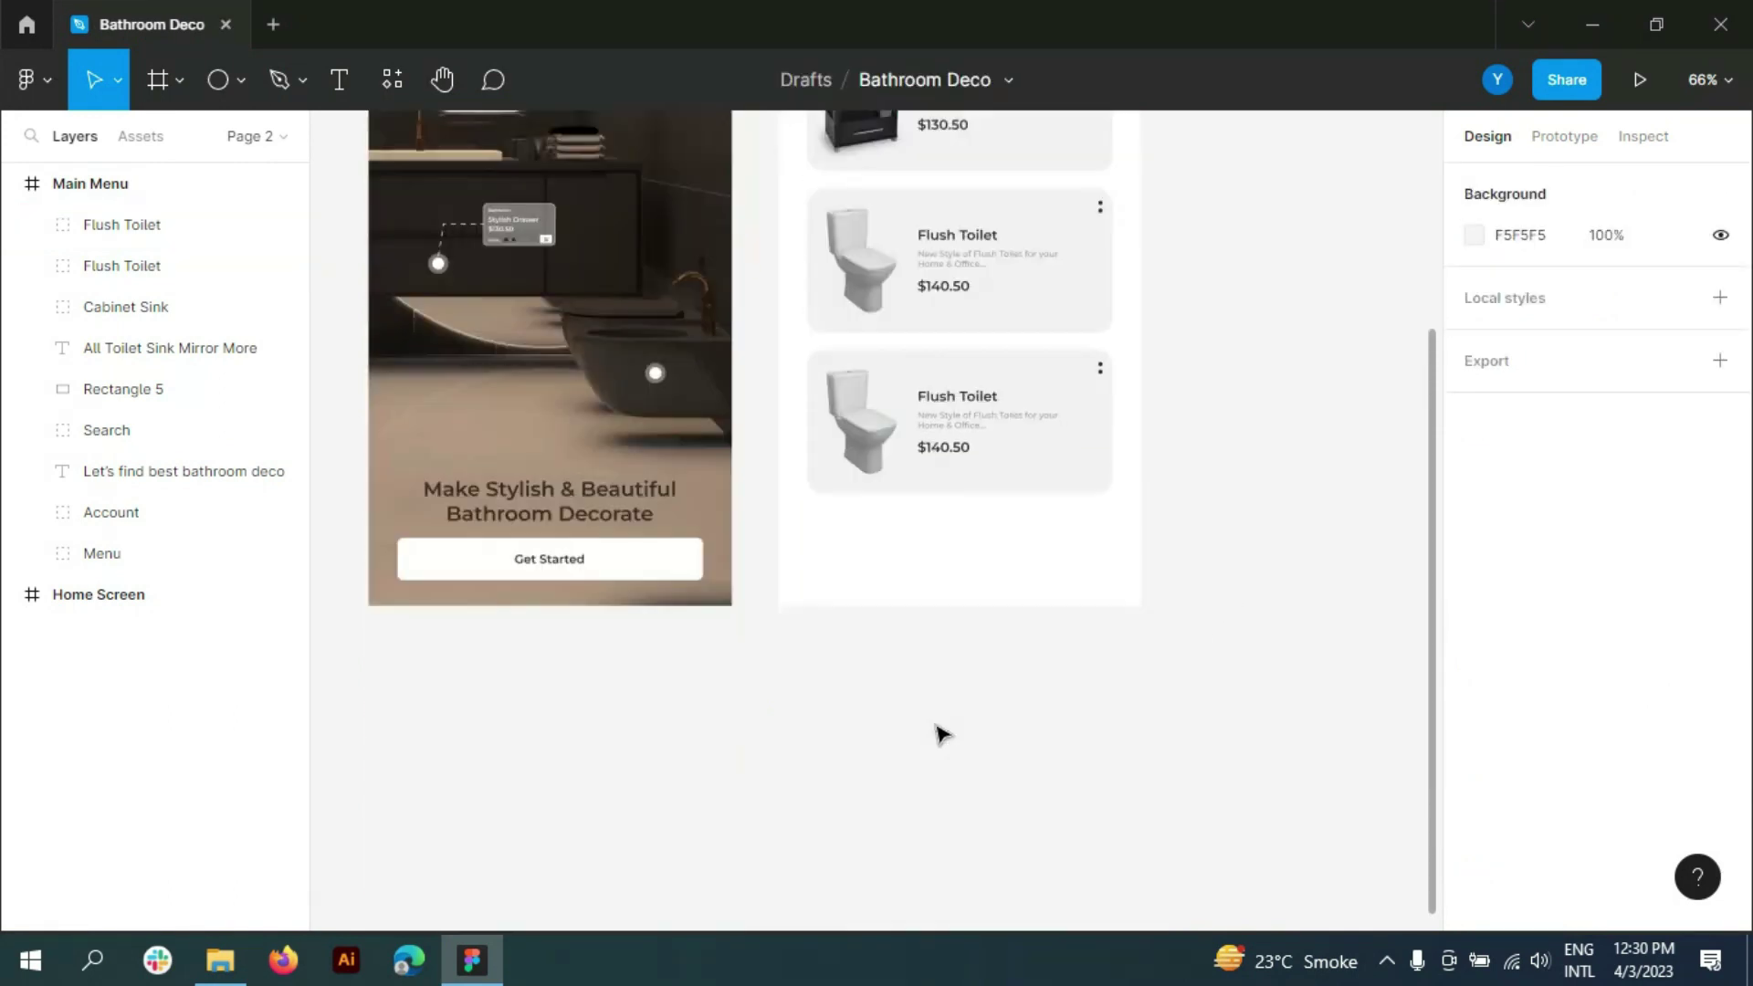
pyautogui.scroll(5, 966, 395)
pyautogui.scroll(2, 966, 394)
pyautogui.click(283, 137)
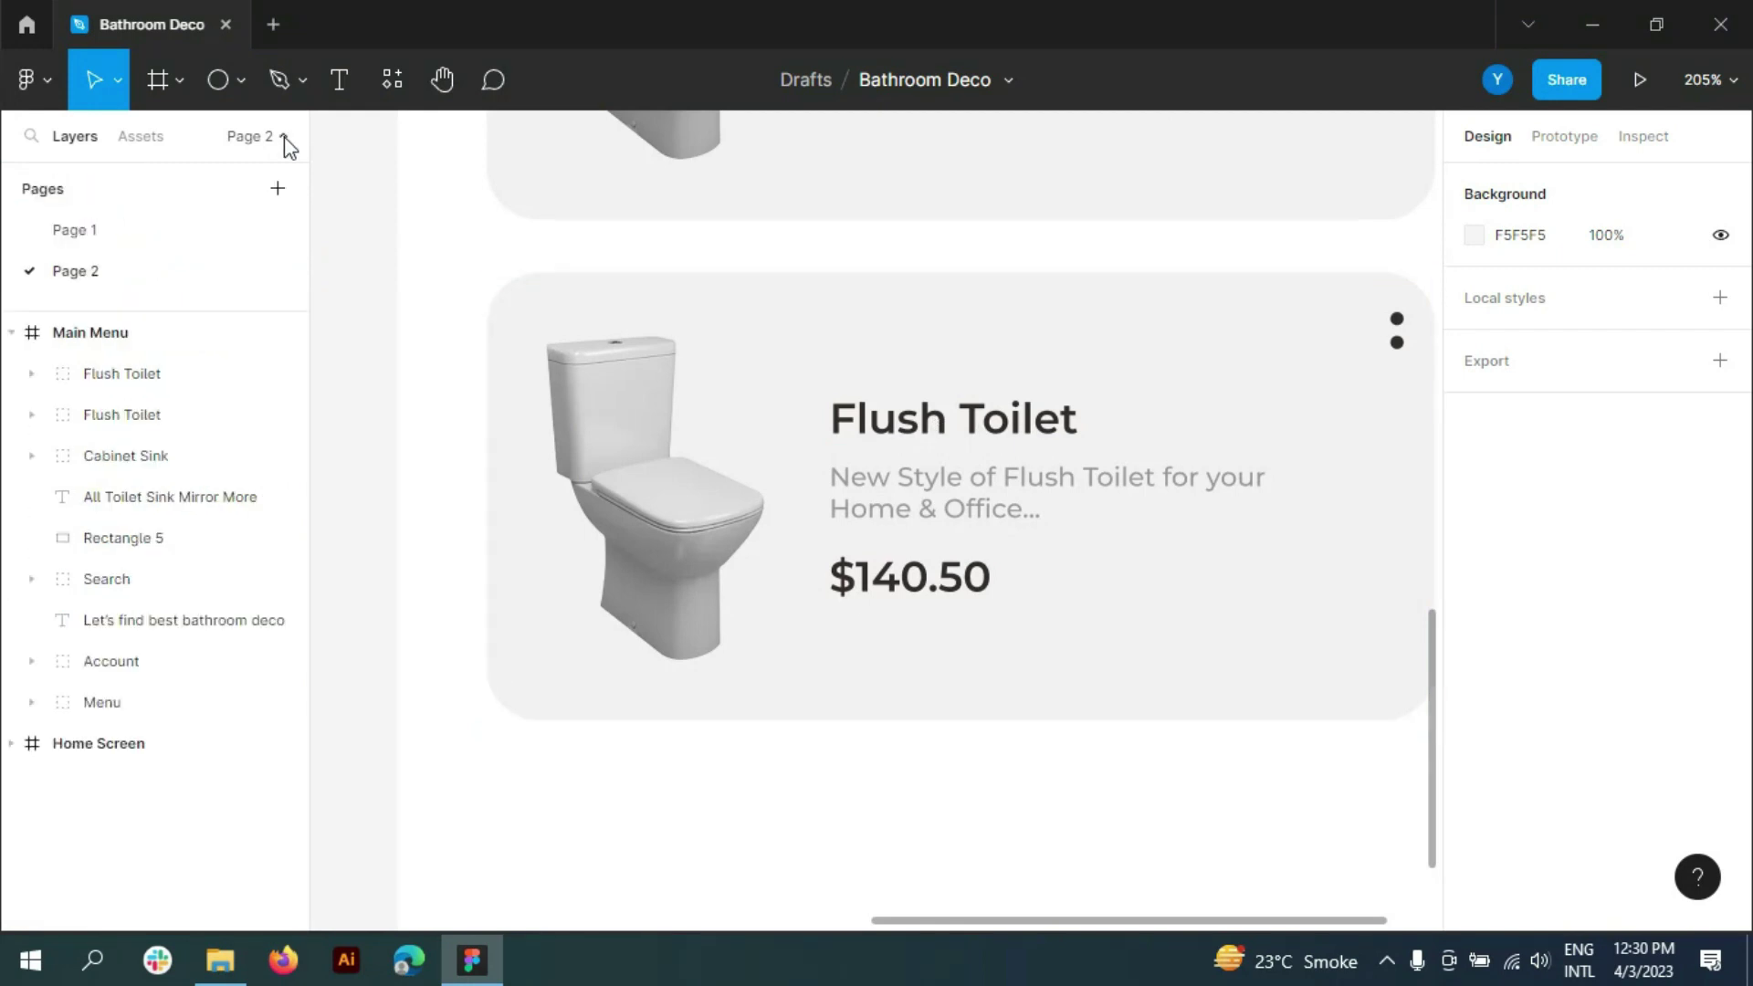
pyautogui.click(287, 137)
# - Place the bathroom mirror photo at 101×127 inside the copied card's group
pyautogui.click(219, 959)
pyautogui.moveTo(411, 188); pyautogui.dragTo(698, 483)
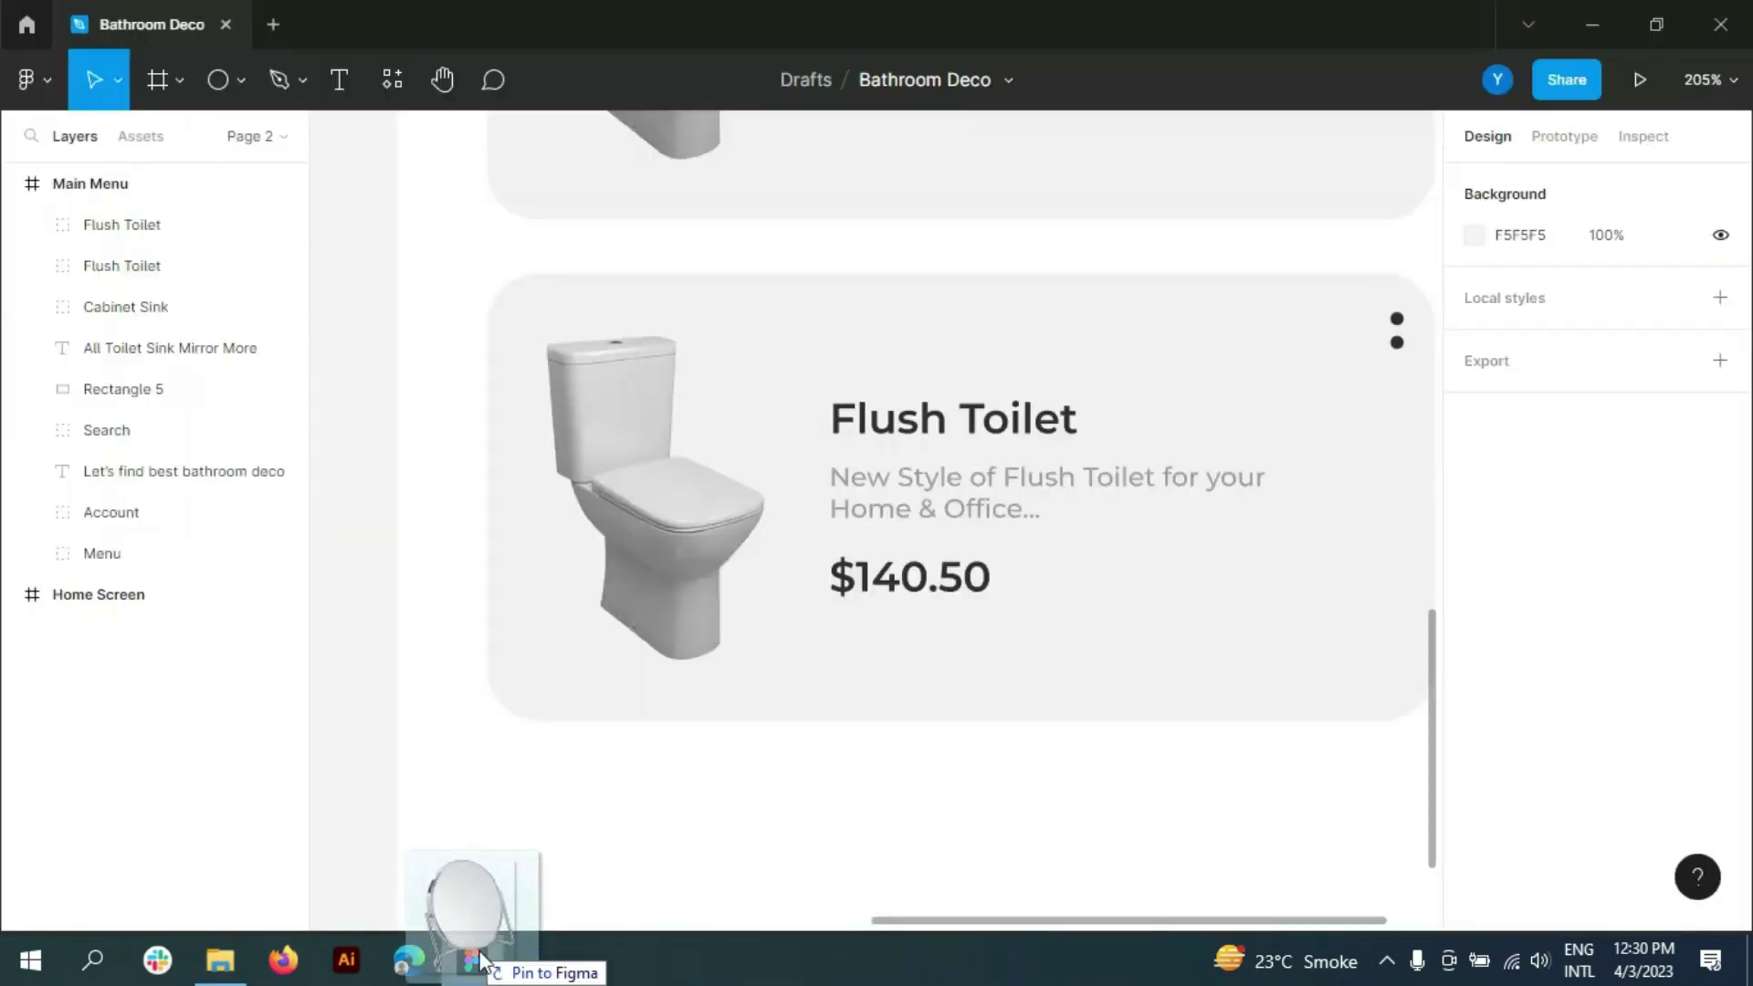
pyautogui.moveTo(801, 369); pyautogui.dragTo(758, 424)
pyautogui.moveTo(673, 464); pyautogui.dragTo(676, 438)
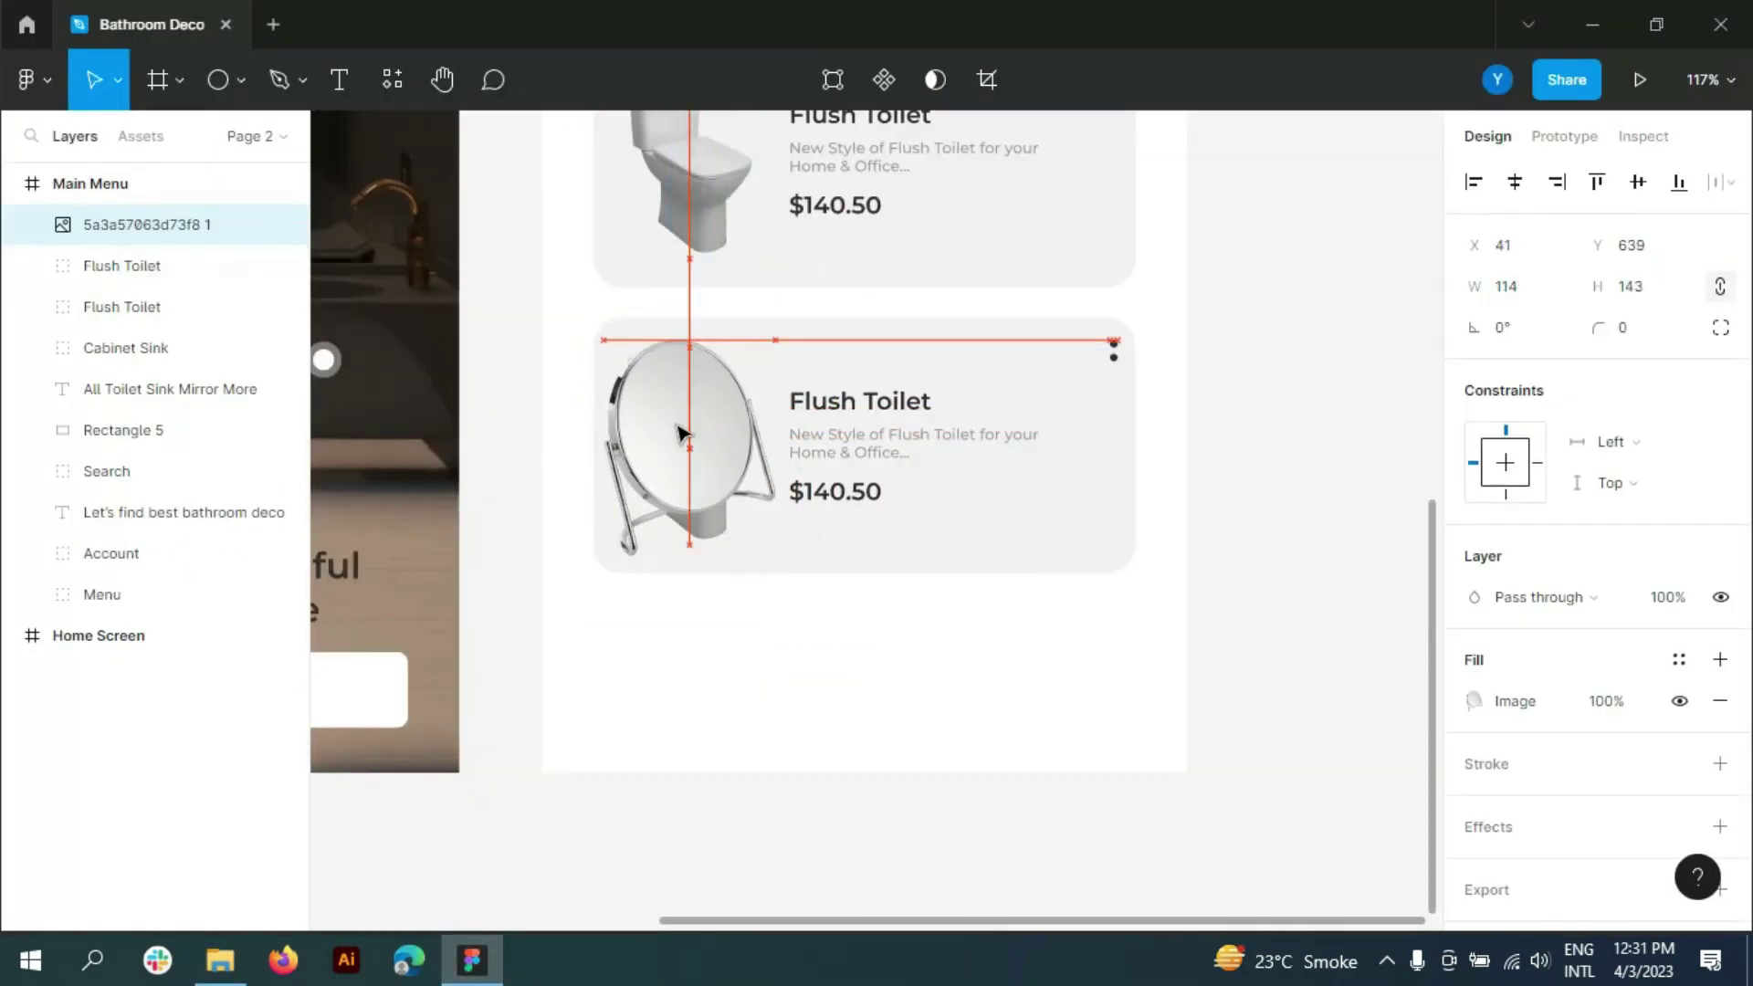
pyautogui.moveTo(603, 569); pyautogui.dragTo(624, 518)
pyautogui.moveTo(709, 423); pyautogui.dragTo(699, 429)
pyautogui.moveTo(719, 489); pyautogui.dragTo(720, 495)
# - Delete the old toilet image from the copied card
pyautogui.click(163, 522)
pyautogui.press('Delete')
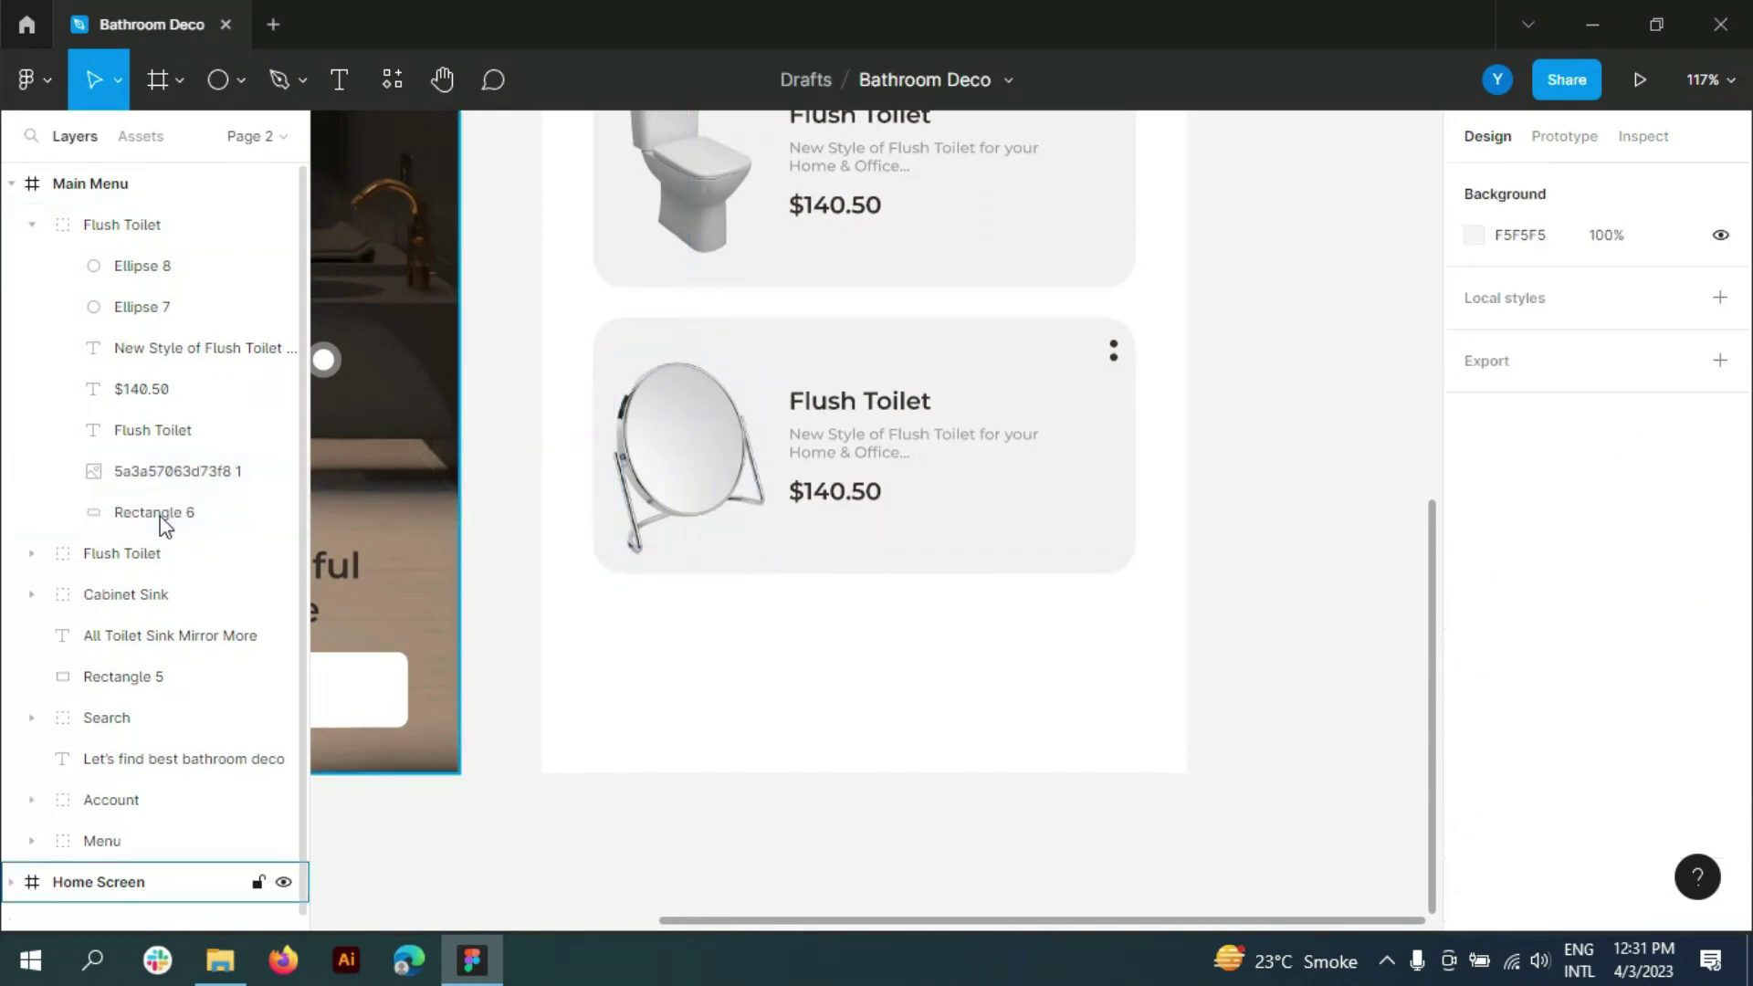
pyautogui.scroll(2, 969, 416)
pyautogui.scroll(3, 968, 415)
pyautogui.click(549, 475)
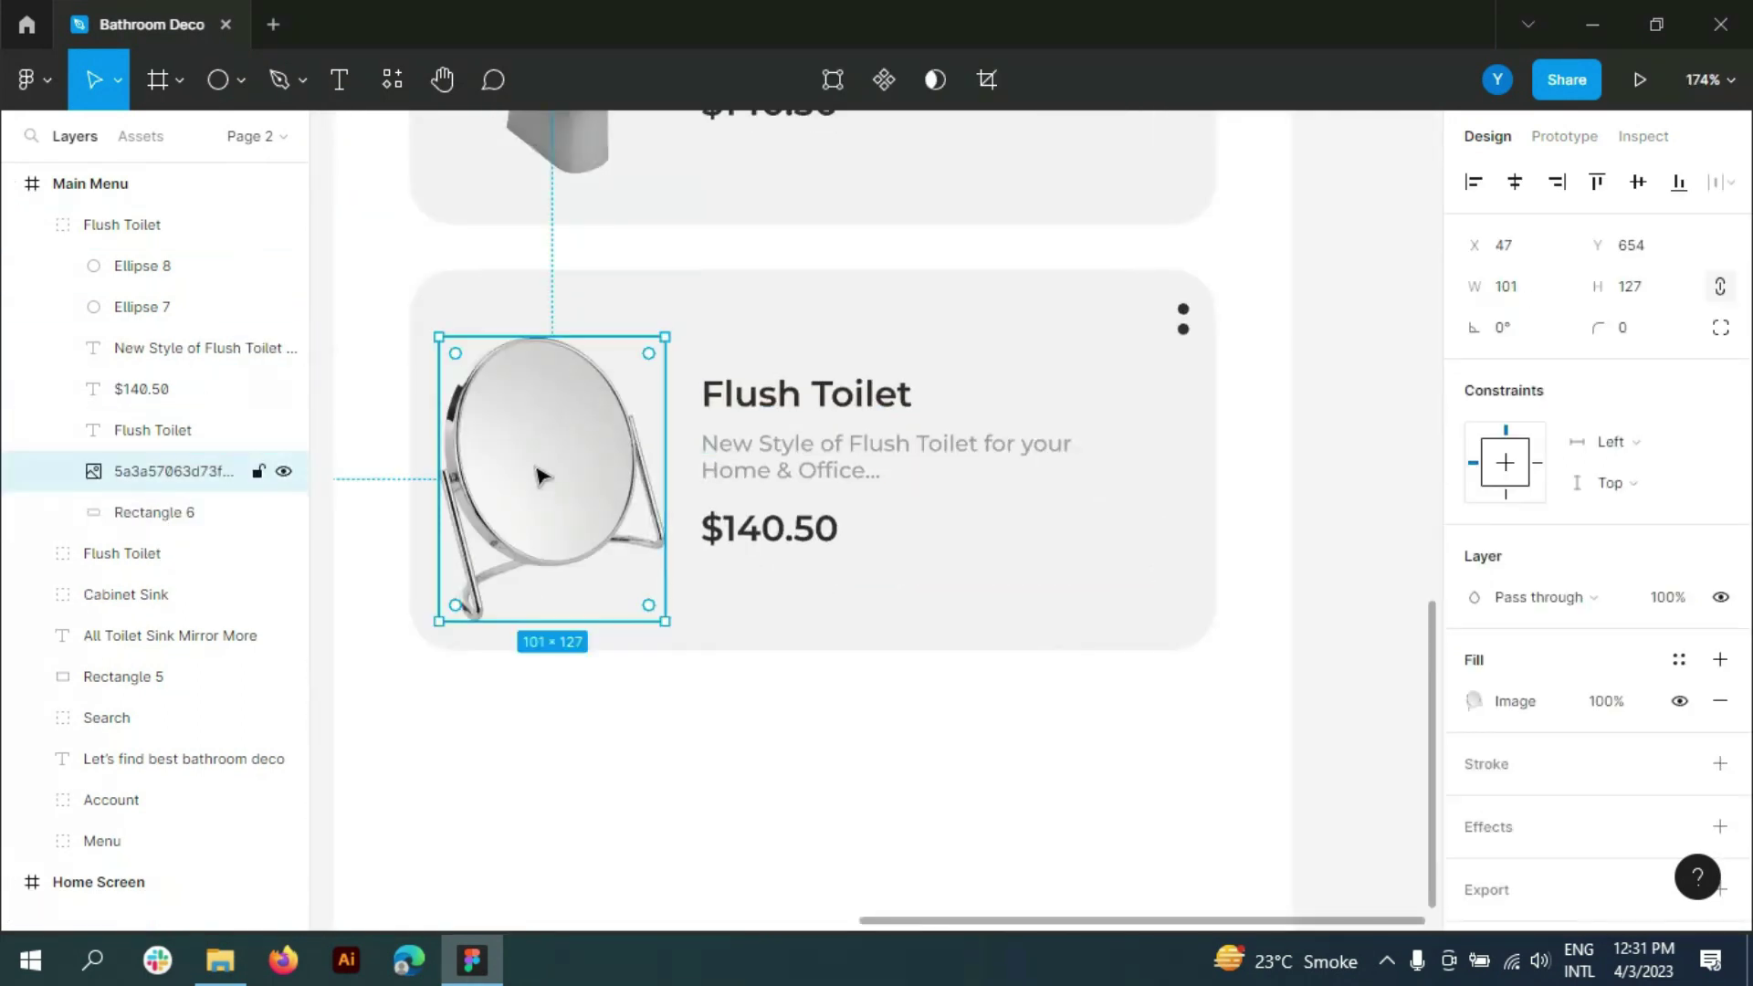
pyautogui.scroll(5, 890, 428)
# - Change the copied card's heading and description to Bathroom Mirror and edit its price to $110.50
pyautogui.doubleClick(655, 390)
pyautogui.press('Left')
pyautogui.press('Left')
pyautogui.hotkey('shift', 'End')
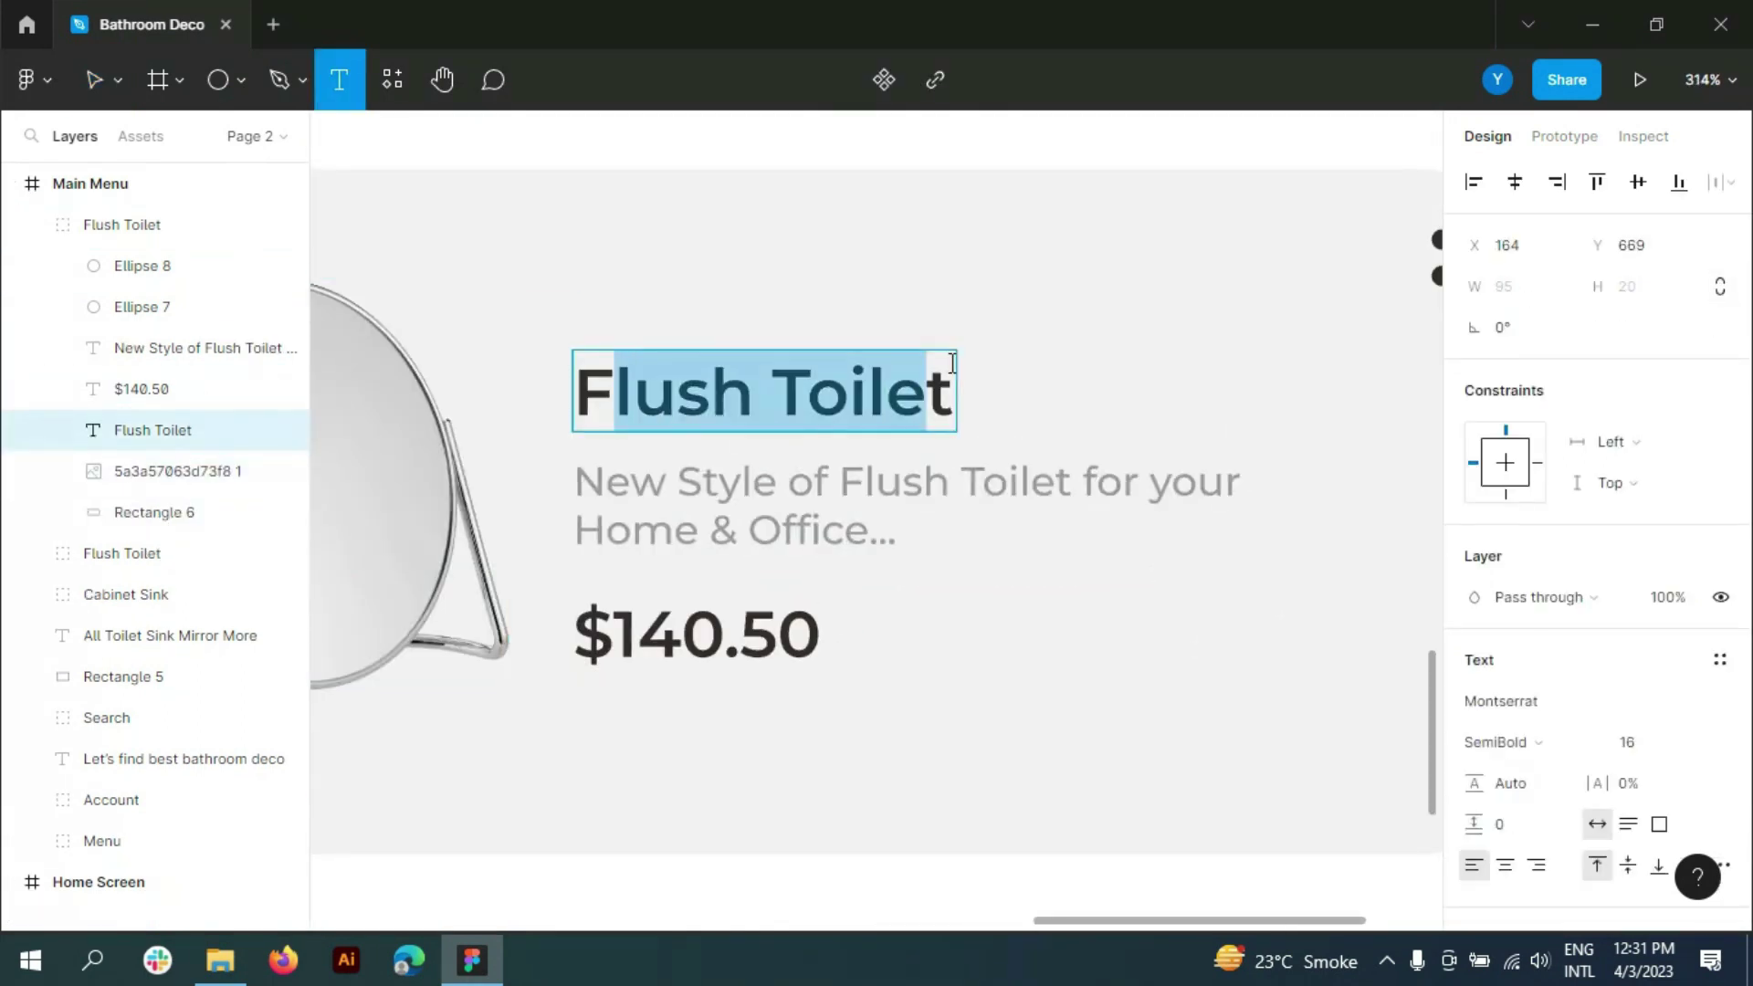
pyautogui.press('BackSpace')
pyautogui.press('BackSpace')
pyautogui.write('Bathroom')
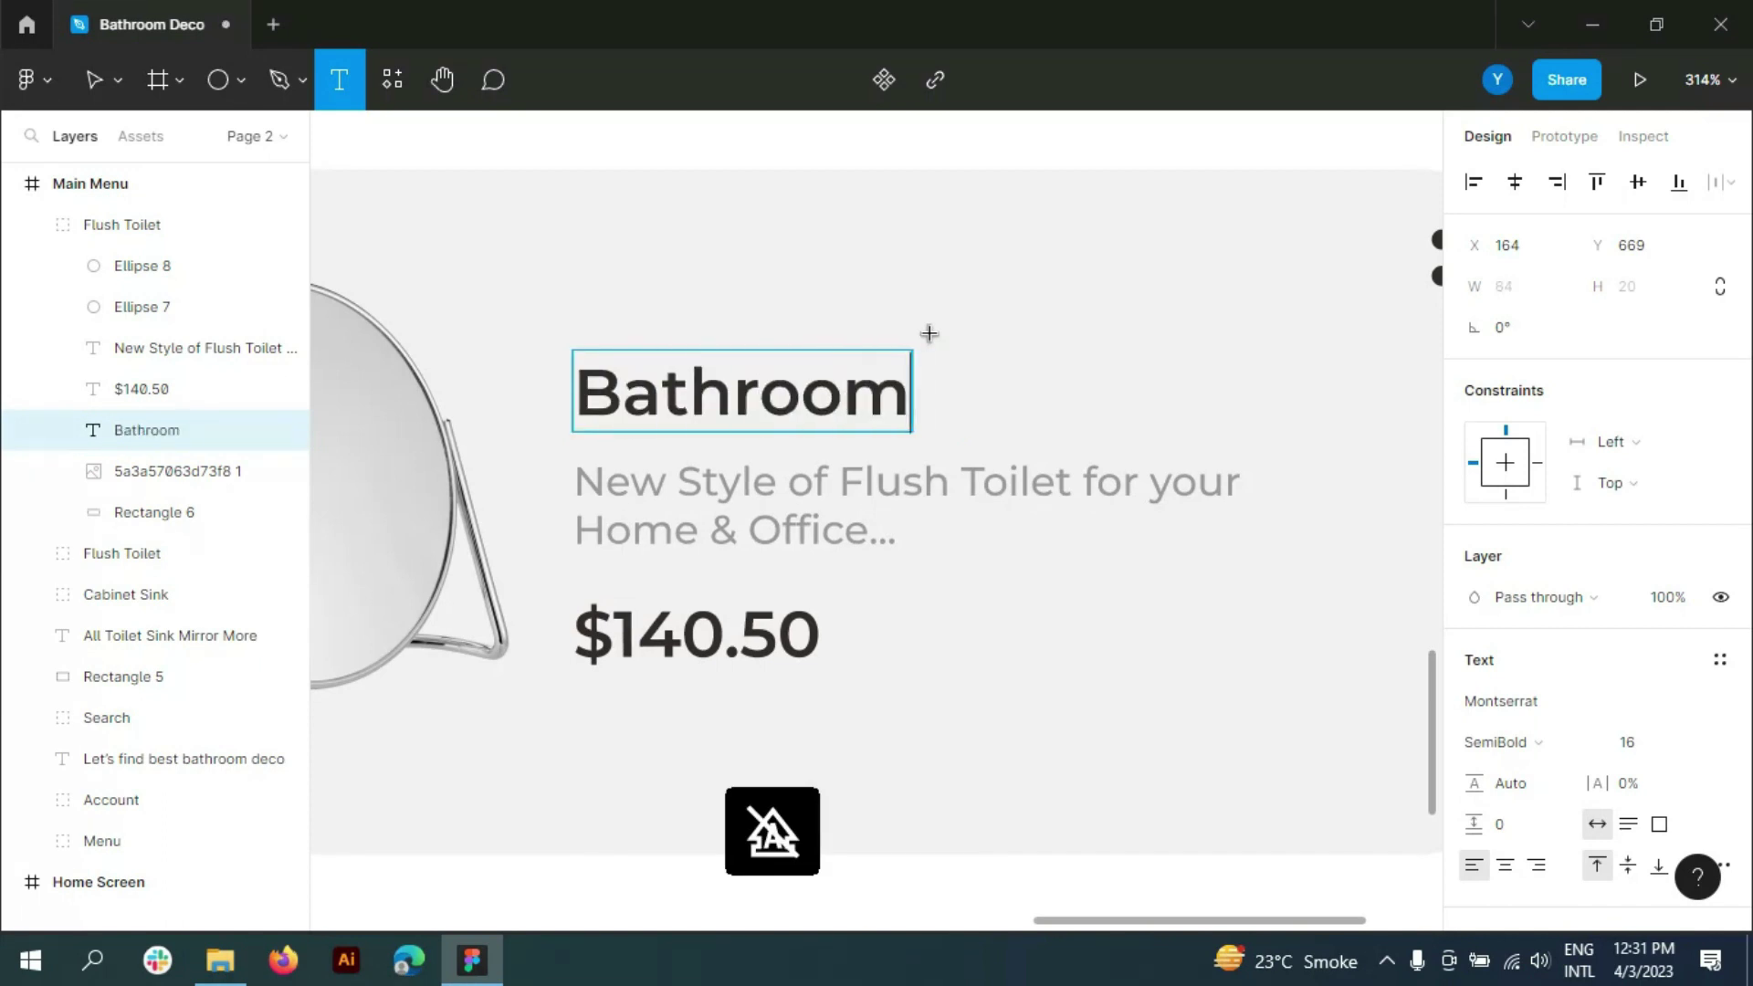
pyautogui.write(' M')
pyautogui.write('irror')
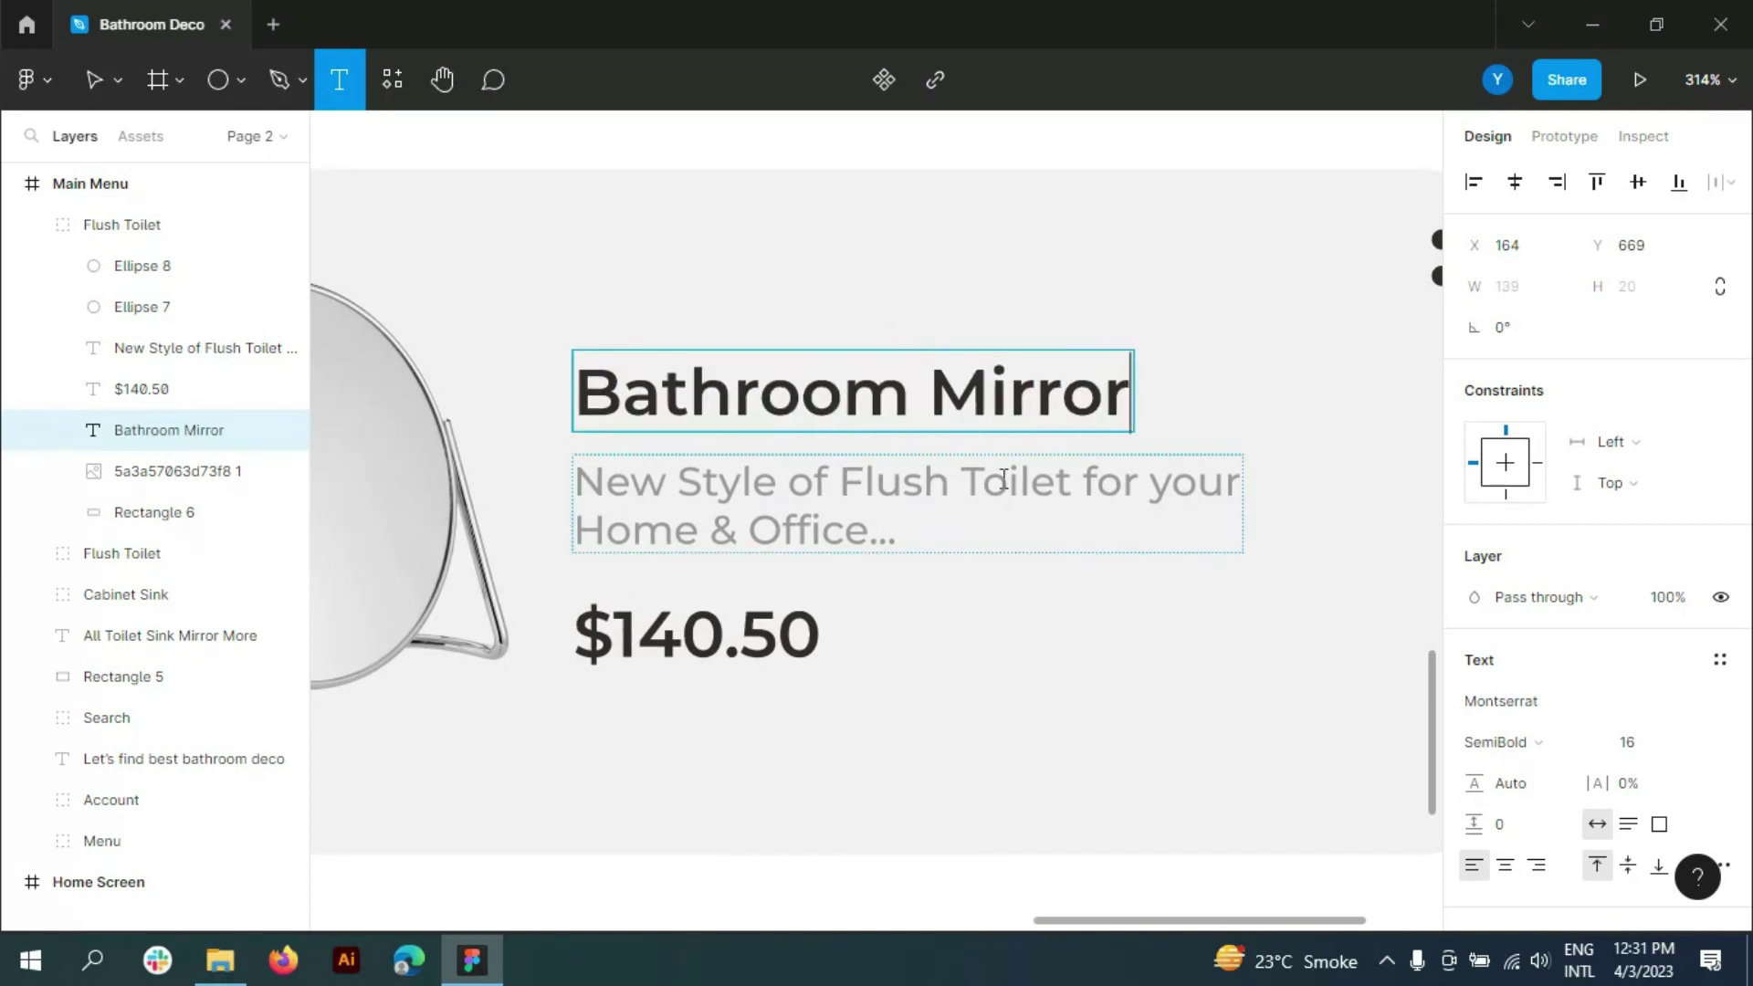
pyautogui.moveTo(840, 482); pyautogui.dragTo(1066, 484)
pyautogui.write('Bathroom')
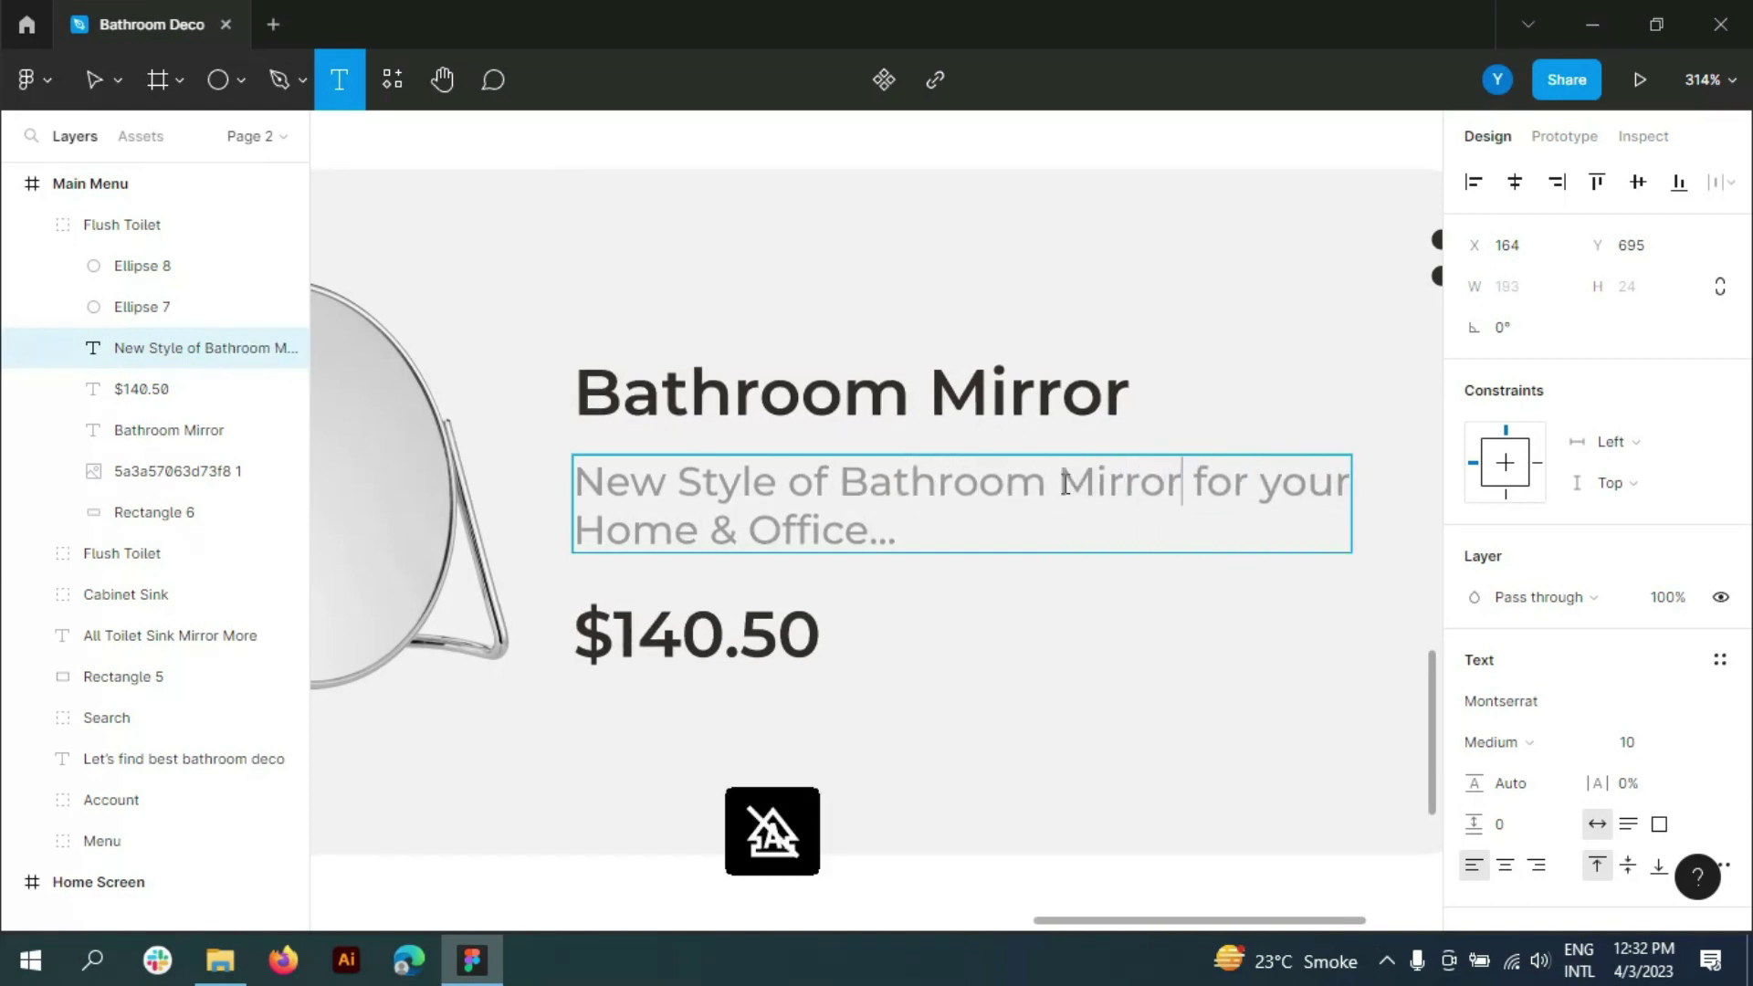
pyautogui.scroll(-5, 1065, 484)
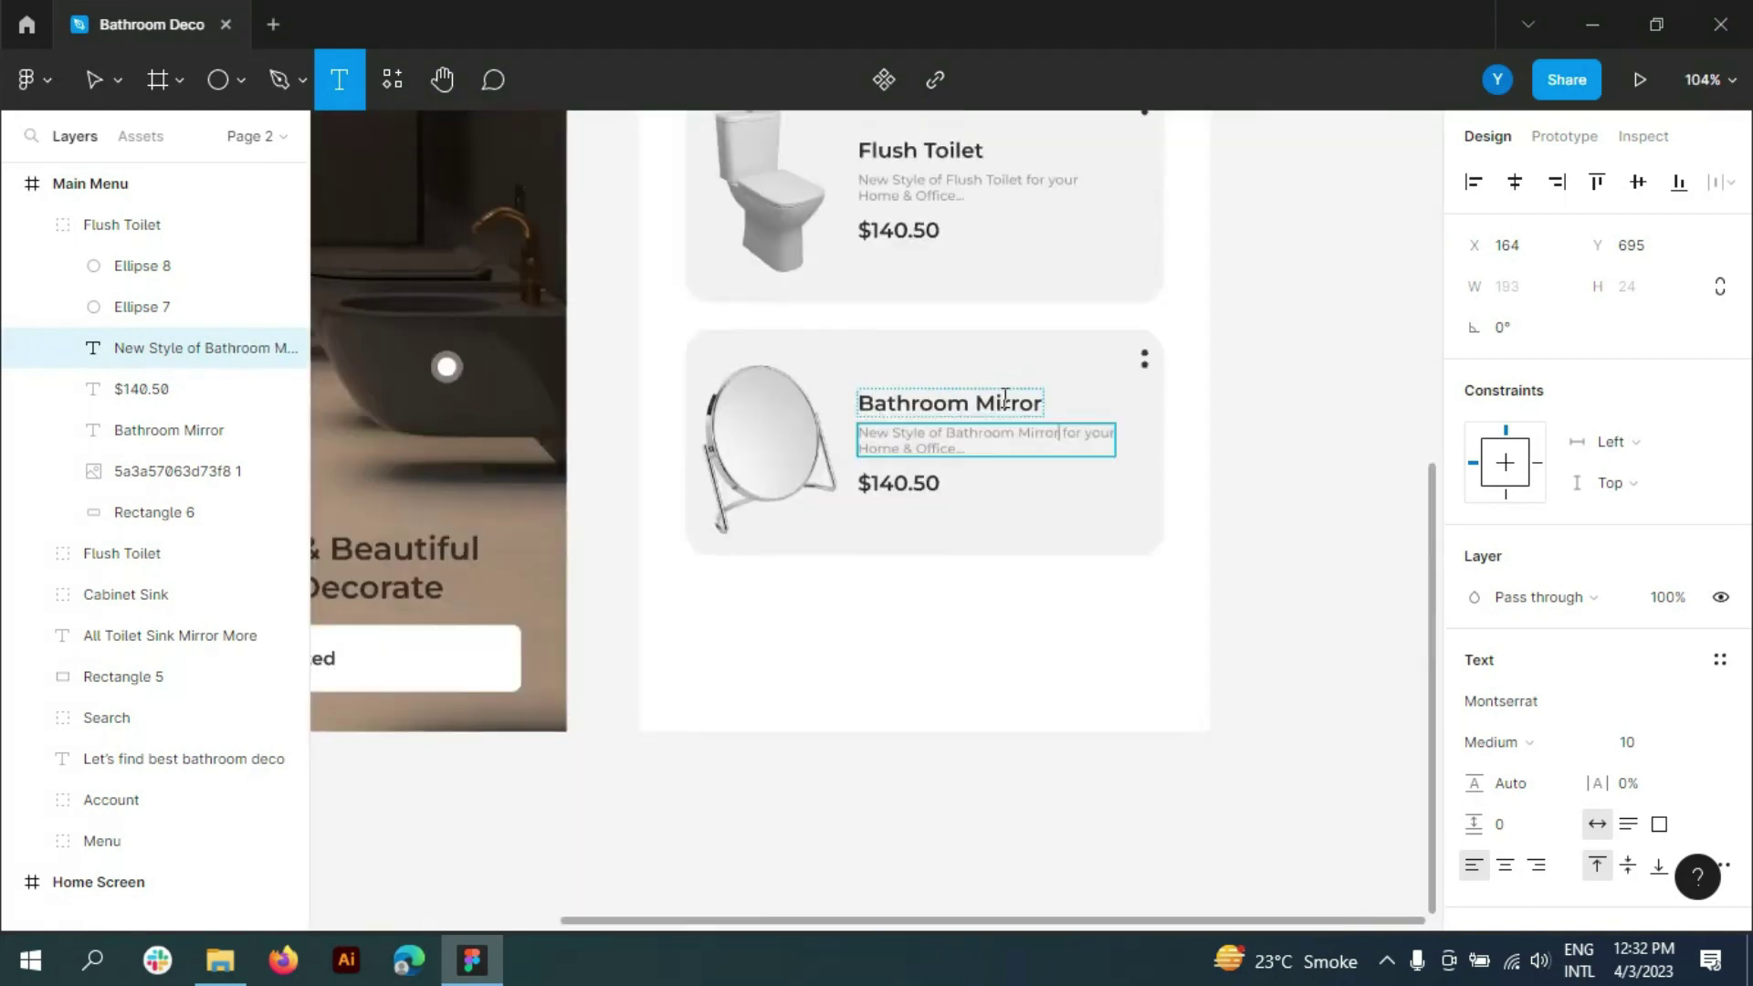
pyautogui.click(891, 479)
pyautogui.write('1')
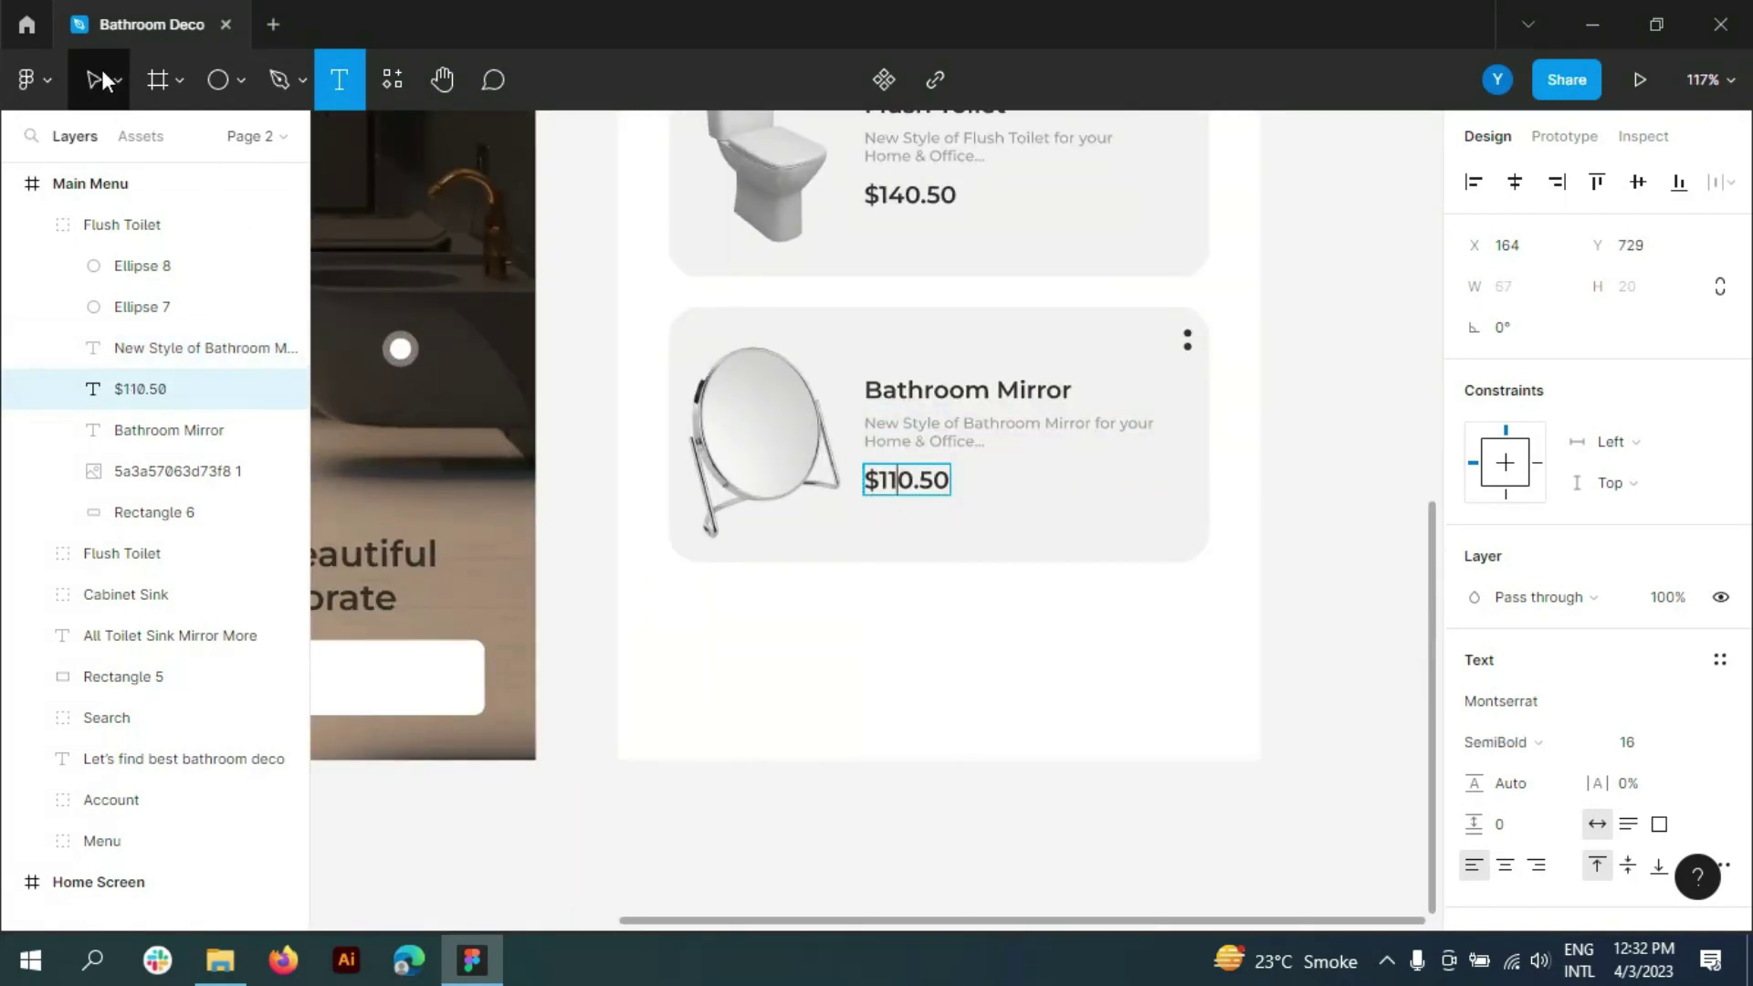
# - Rename the card's layer group to Bathroom Mirror
pyautogui.doubleClick(151, 430)
pyautogui.doubleClick(123, 224)
pyautogui.write('Bathroom Mirror')
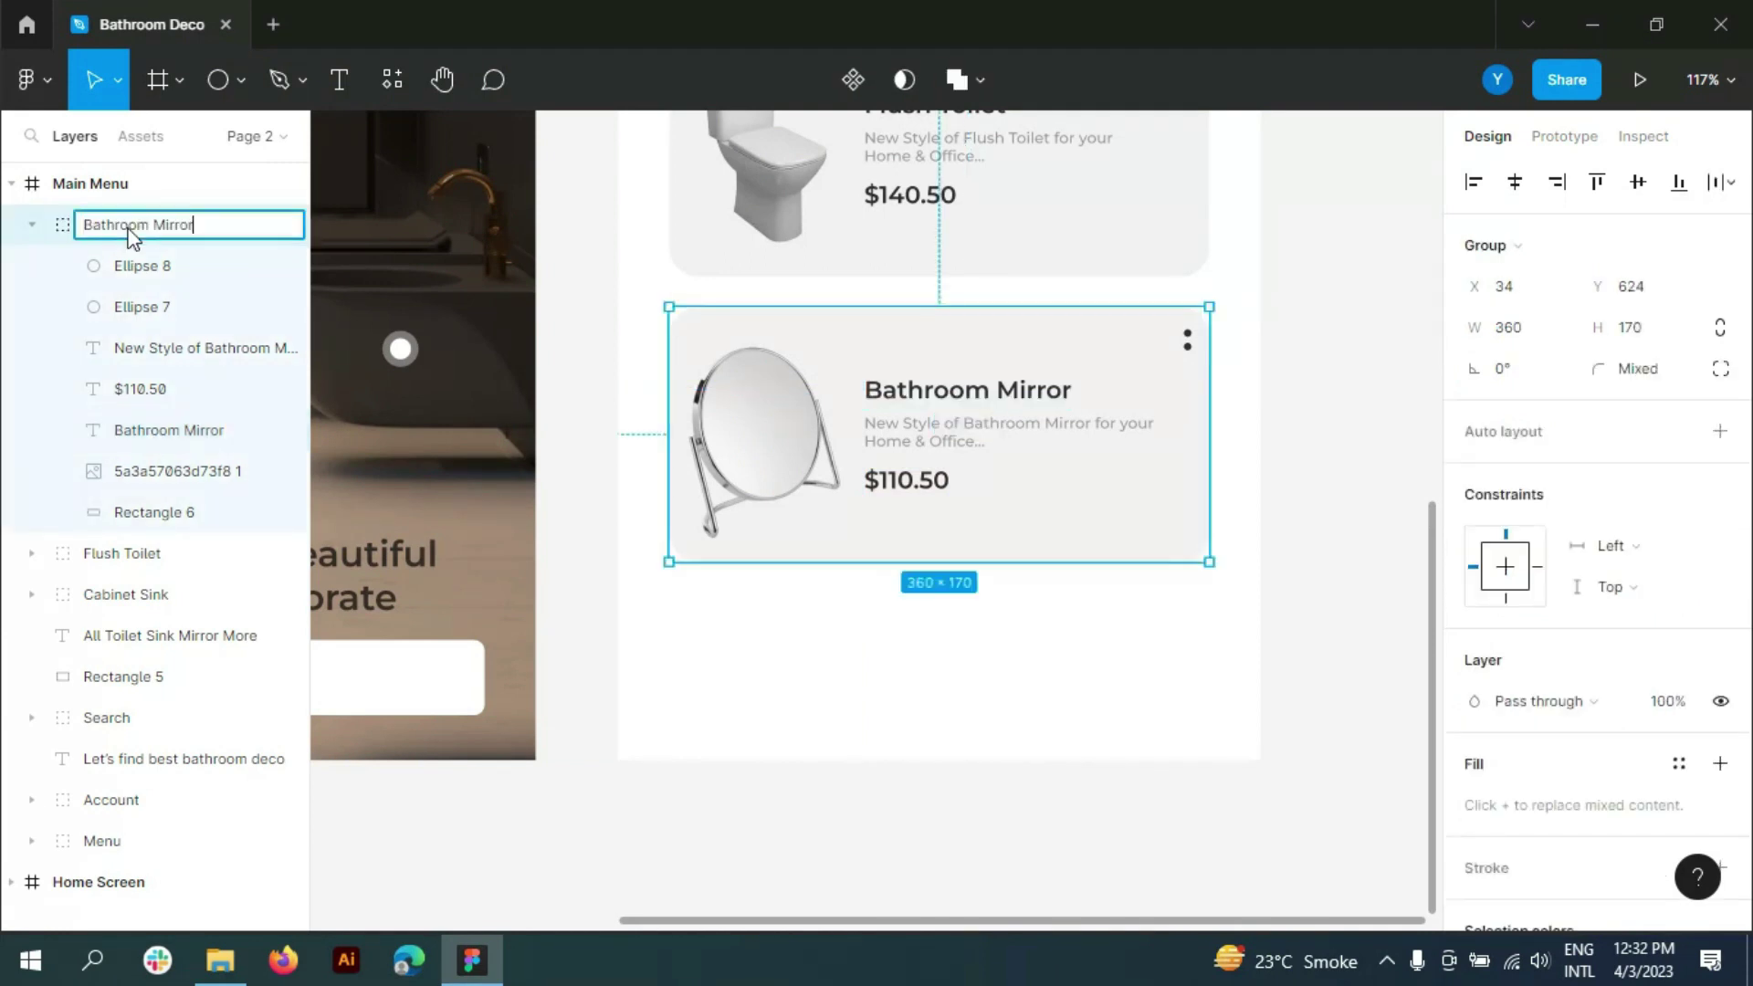
pyautogui.press('Return')
pyautogui.click(1358, 614)
# - Move the Cabinet Sink, Flush Toilet and Bathroom Mirror cards down together
pyautogui.scroll(-5, 1187, 630)
pyautogui.scroll(-2, 1300, 630)
pyautogui.scroll(2, 1323, 551)
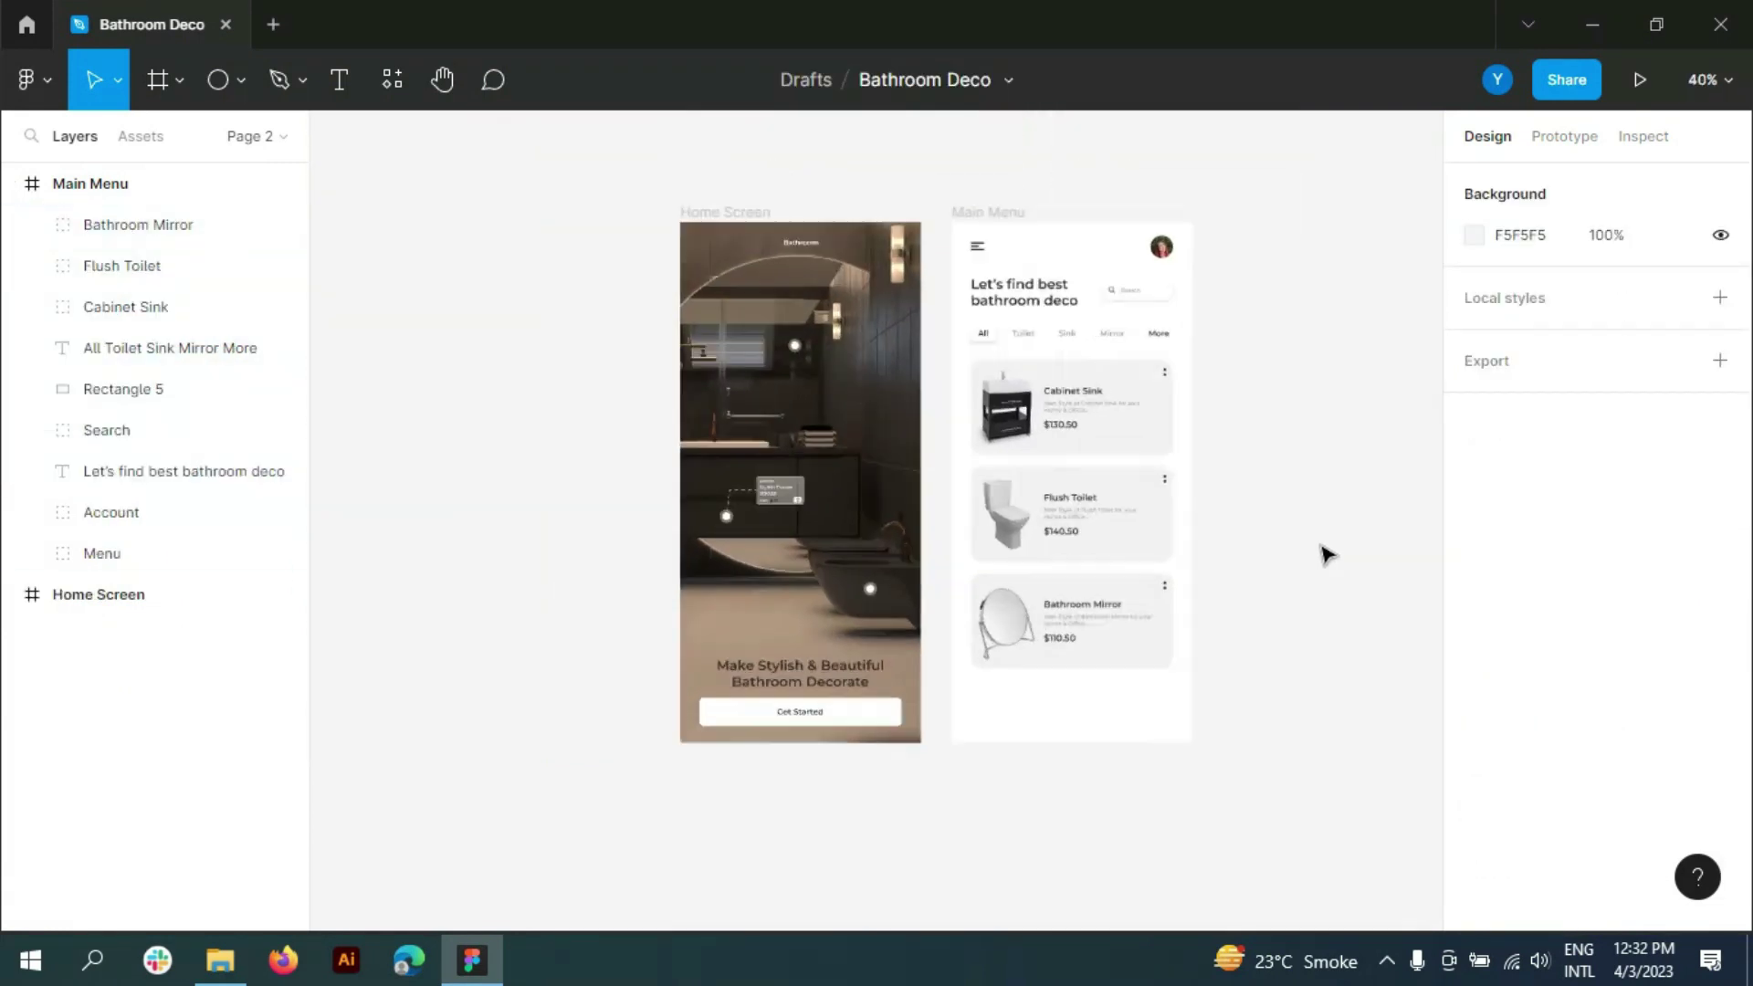
pyautogui.click(136, 308)
pyautogui.keyDown('shift'); pyautogui.click(137, 265); pyautogui.keyUp('shift')
pyautogui.keyDown('shift'); pyautogui.click(156, 224); pyautogui.keyUp('shift')
pyautogui.hotkey('shift', 'Down')
pyautogui.hotkey('shift', 'Down')
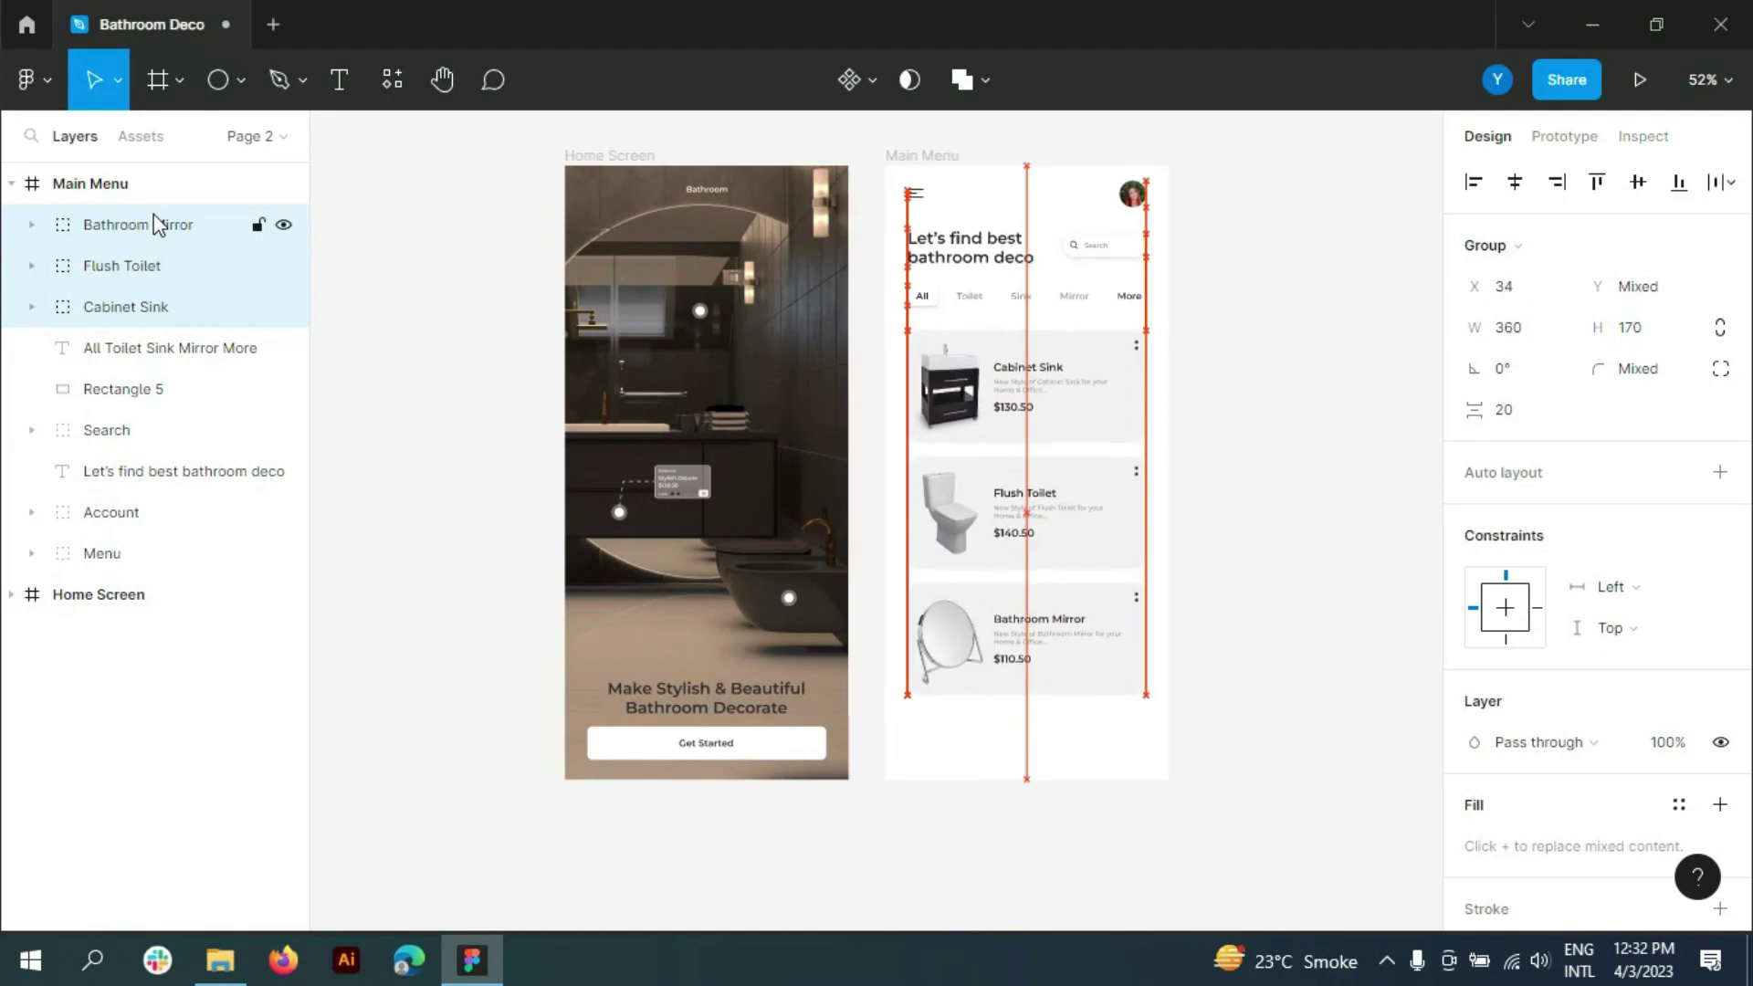
pyautogui.hotkey('shift', 'Down')
pyautogui.hotkey('shift', 'Down')
# - Nudge the category tab bar, heading and search box slightly lower
pyautogui.click(183, 387)
pyautogui.keyDown('shift'); pyautogui.click(186, 359); pyautogui.keyUp('shift')
pyautogui.hotkey('shift', 'Down')
pyautogui.hotkey('shift', 'Down')
pyautogui.hotkey('shift', 'Down')
pyautogui.click(107, 430)
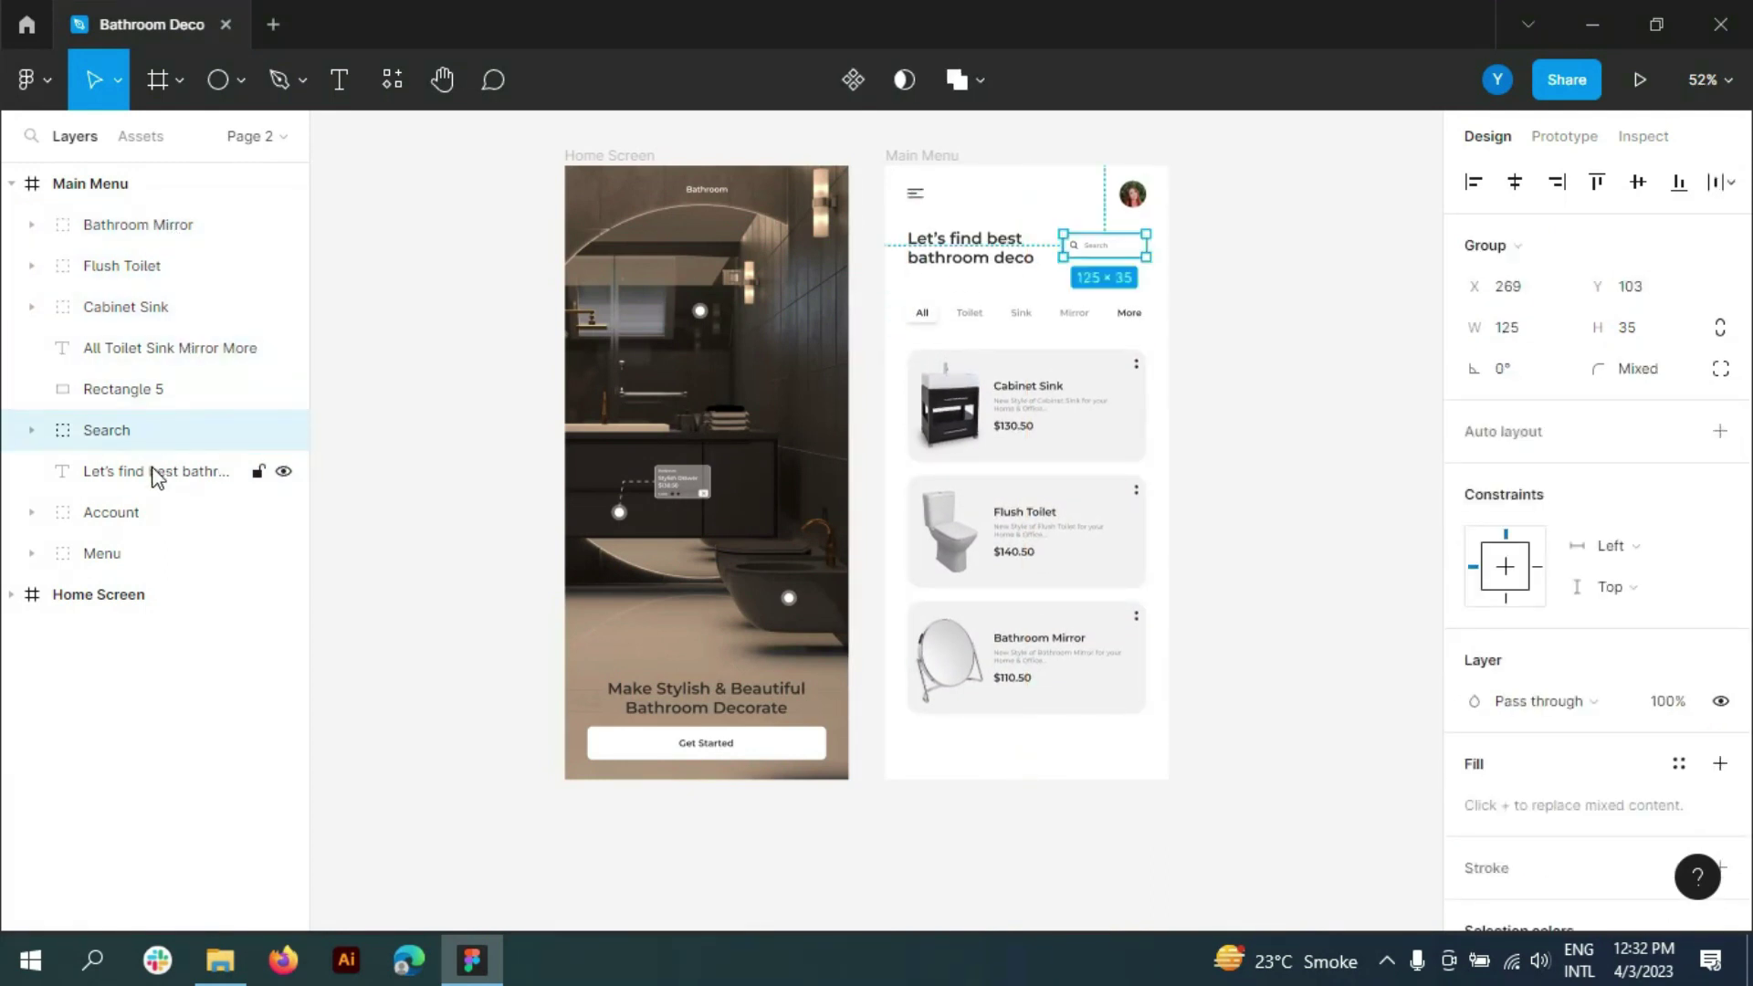
pyautogui.keyDown('shift'); pyautogui.click(157, 472); pyautogui.keyUp('shift')
pyautogui.hotkey('shift', 'Down')
pyautogui.press('Down')
pyautogui.press('Down')
pyautogui.press('Down')
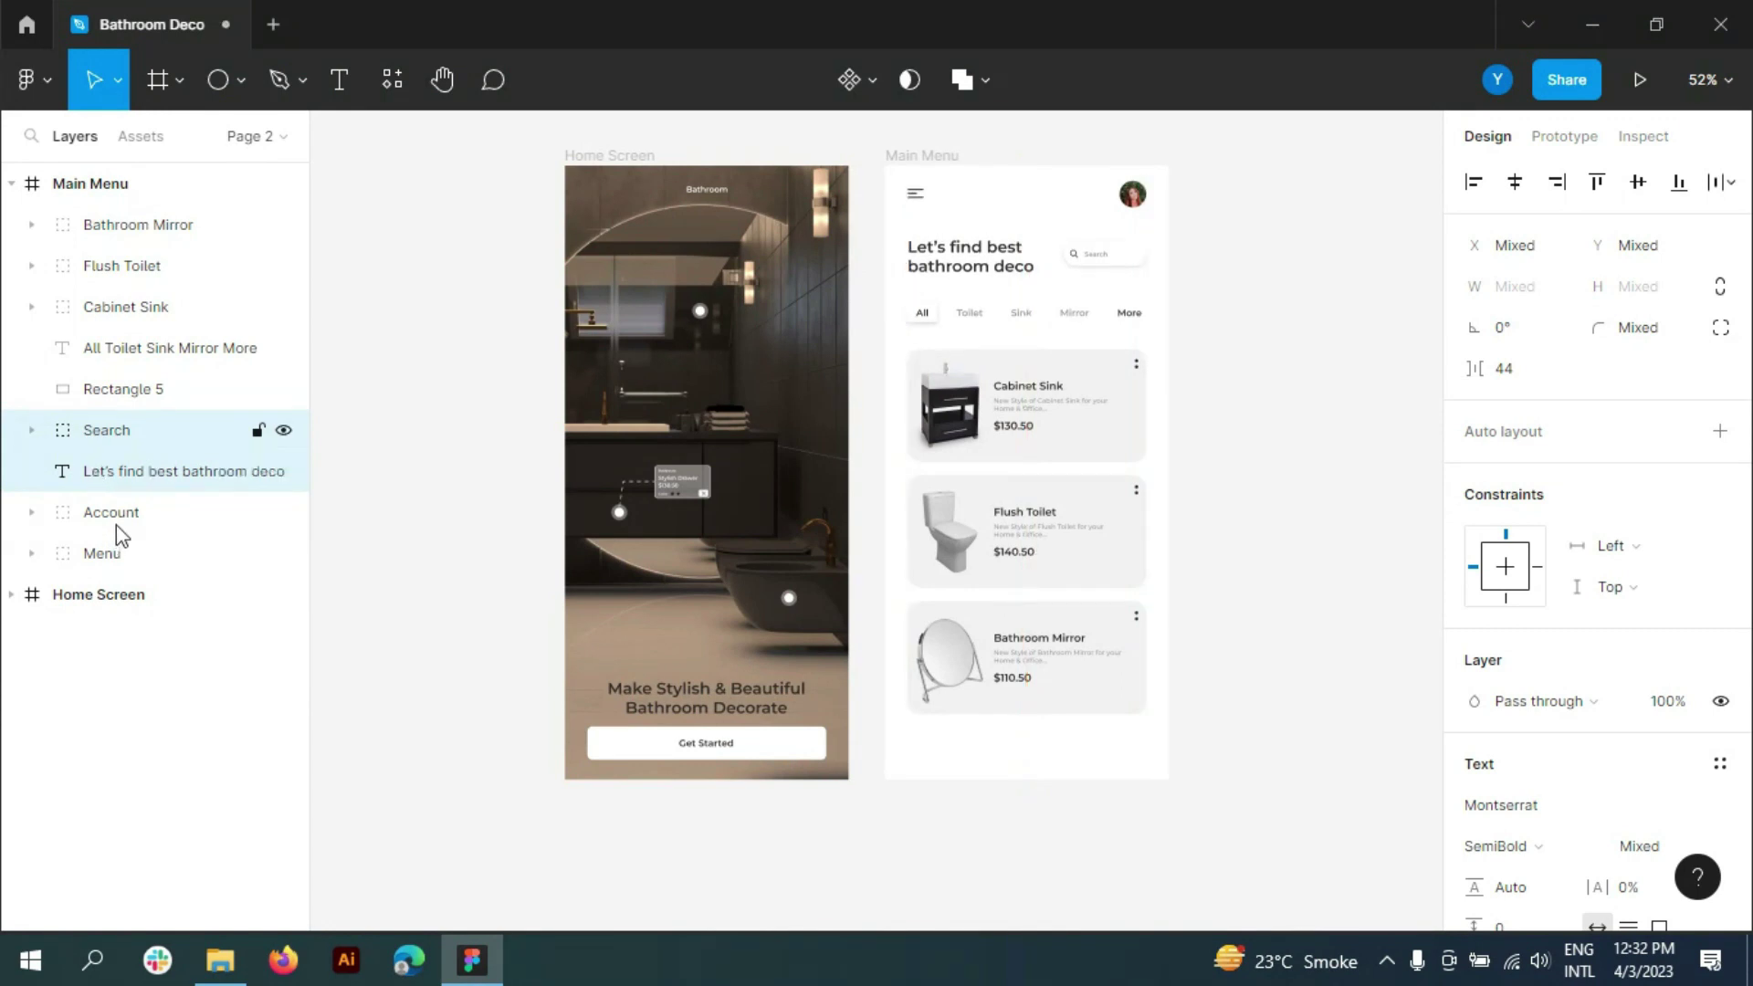
pyautogui.click(116, 529)
pyautogui.keyDown('shift'); pyautogui.click(117, 551); pyautogui.keyUp('shift')
# - Draw a white FFFFFF full-width bar at the bottom of Main Menu and add a drop shadow
pyautogui.click(196, 145)
pyautogui.moveTo(747, 563); pyautogui.dragTo(1289, 684)
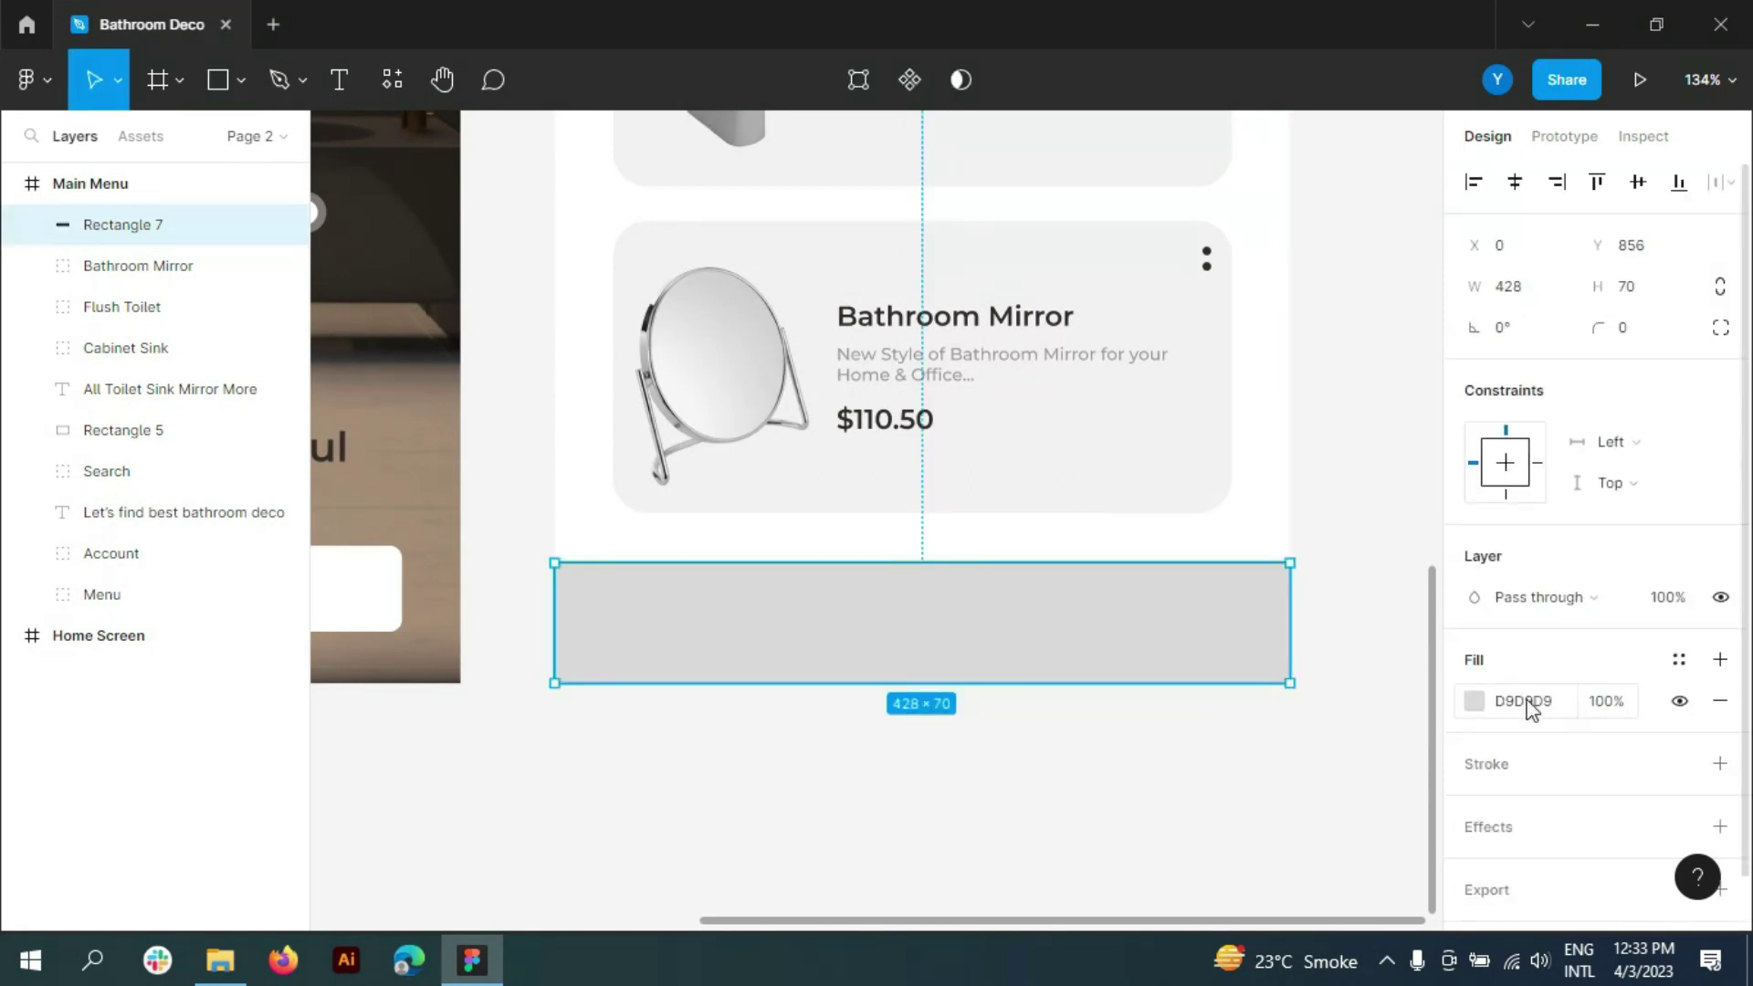
pyautogui.press('Return')
pyautogui.click(1720, 826)
pyautogui.click(1473, 867)
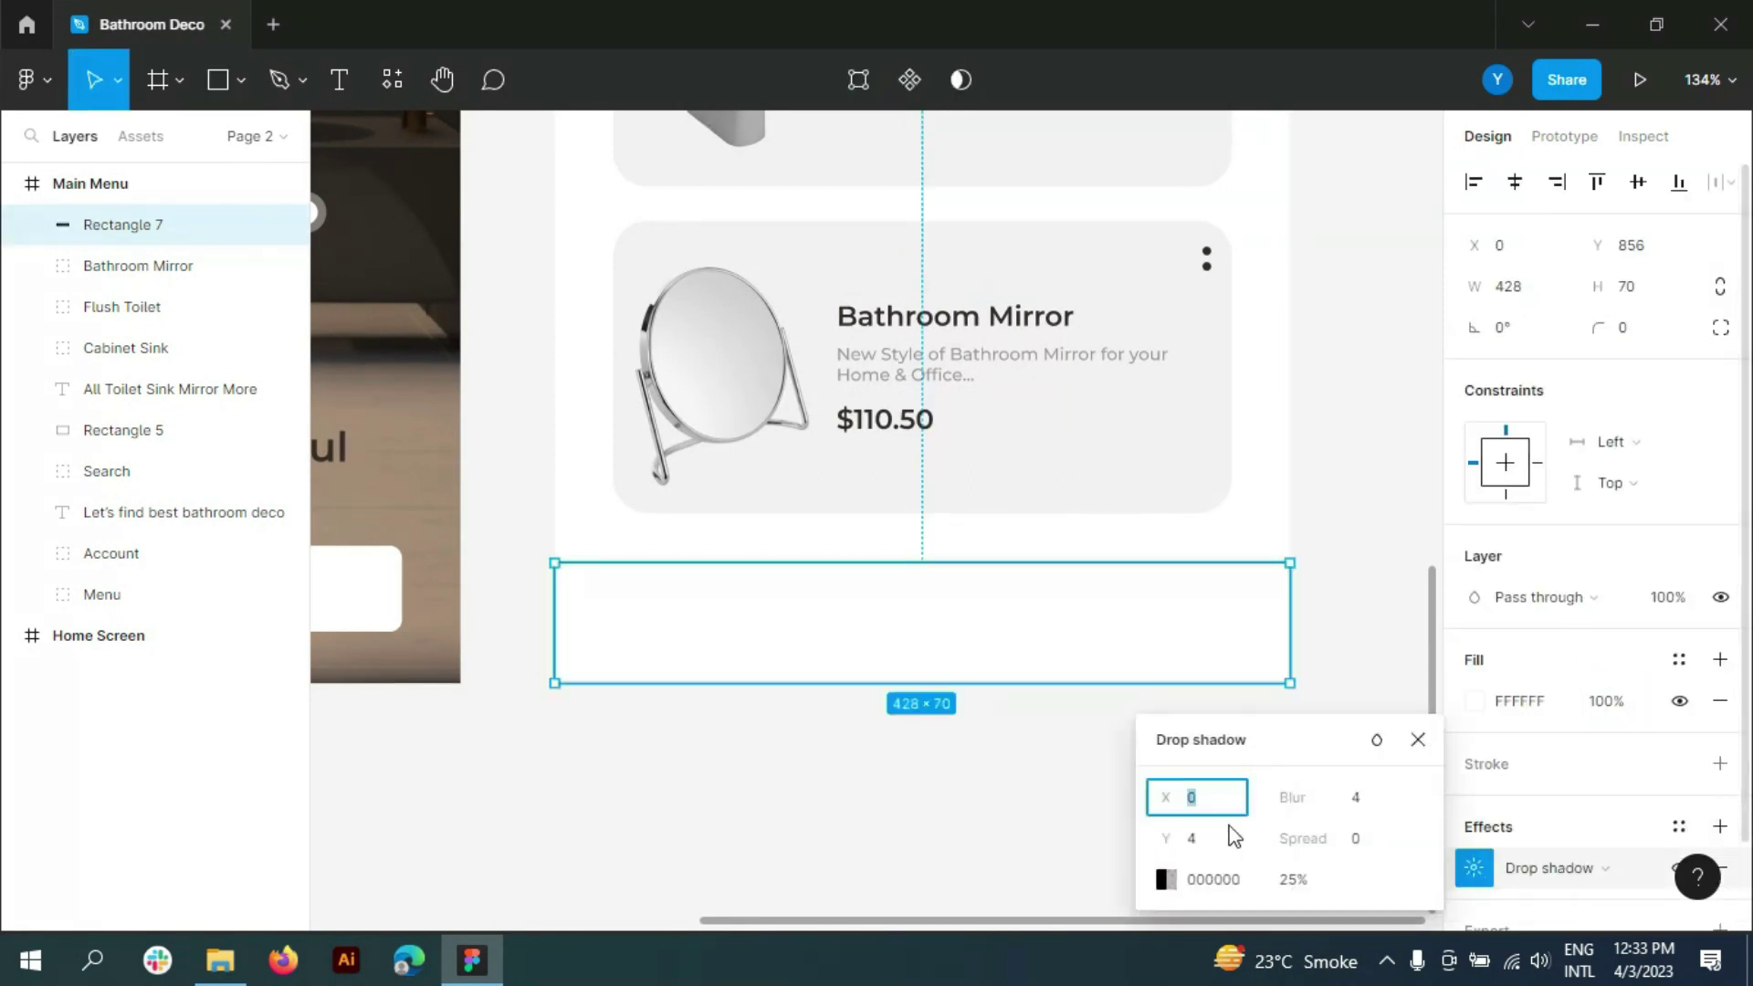
pyautogui.write('15')
# - Set the bar's drop shadow to Y offset -4, blur 7 and 9% opacity
pyautogui.click(1203, 838)
pyautogui.write('-4')
pyautogui.press('Return')
pyautogui.press('Up')
pyautogui.click(1207, 800)
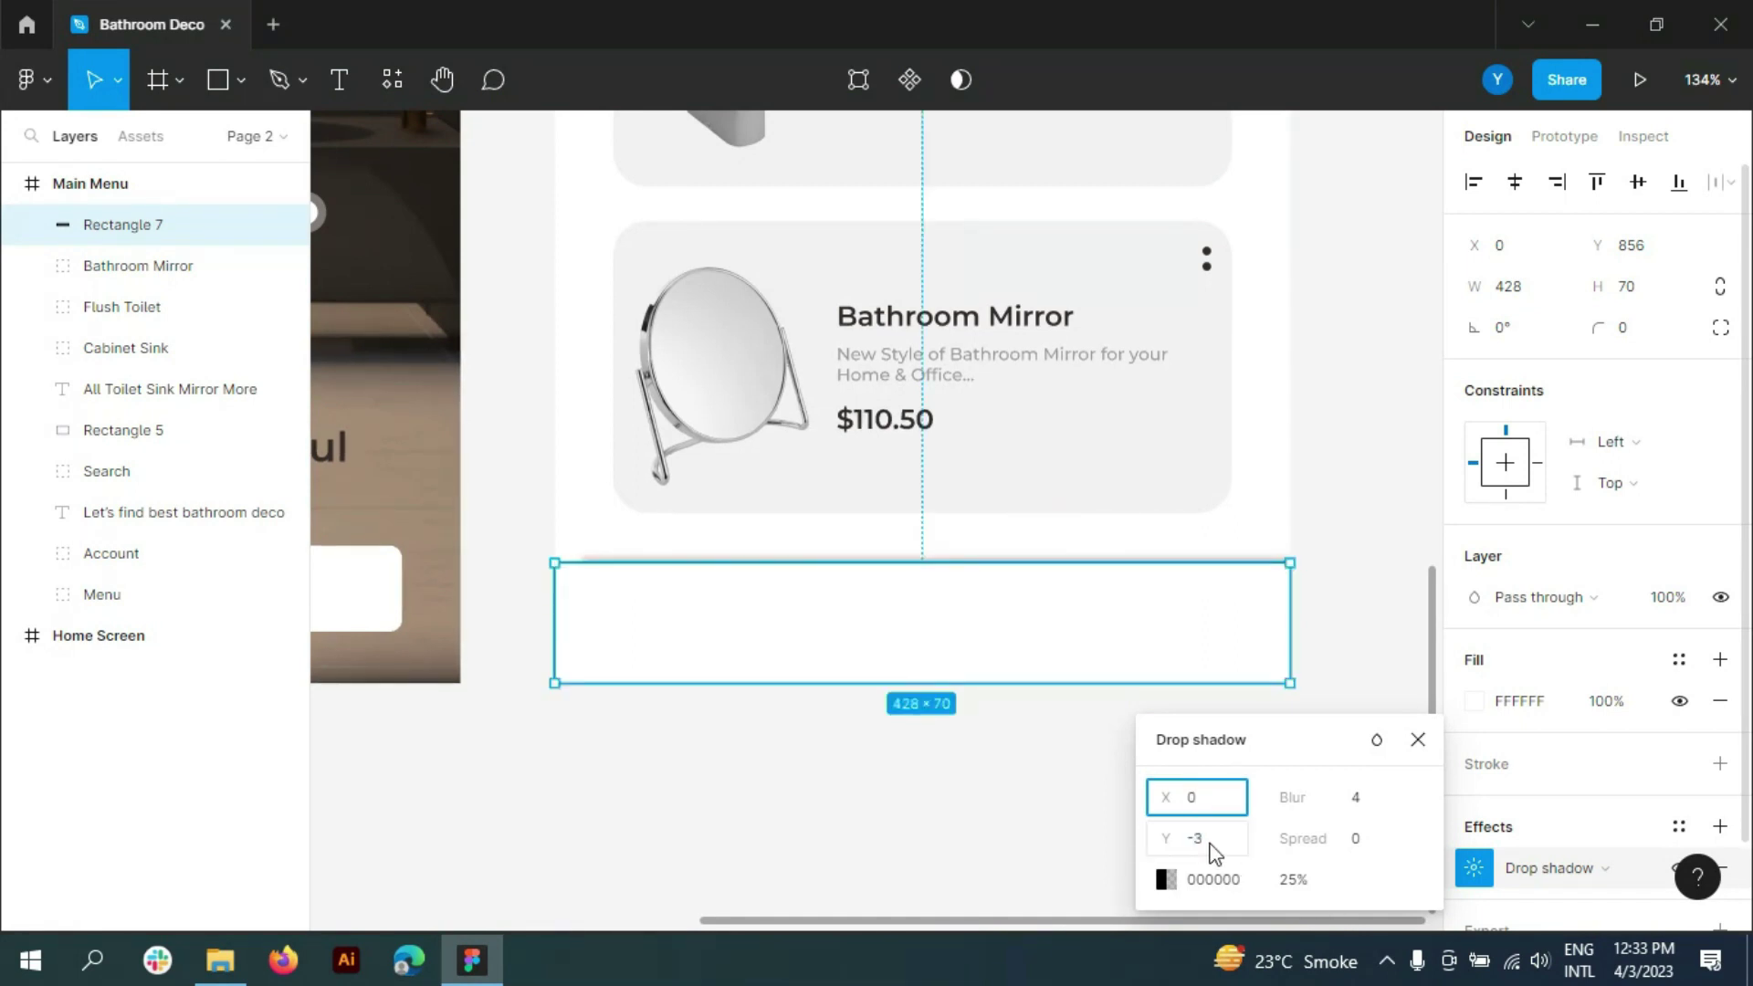
pyautogui.click(1210, 844)
pyautogui.press('Up')
pyautogui.click(1377, 802)
pyautogui.press('Up')
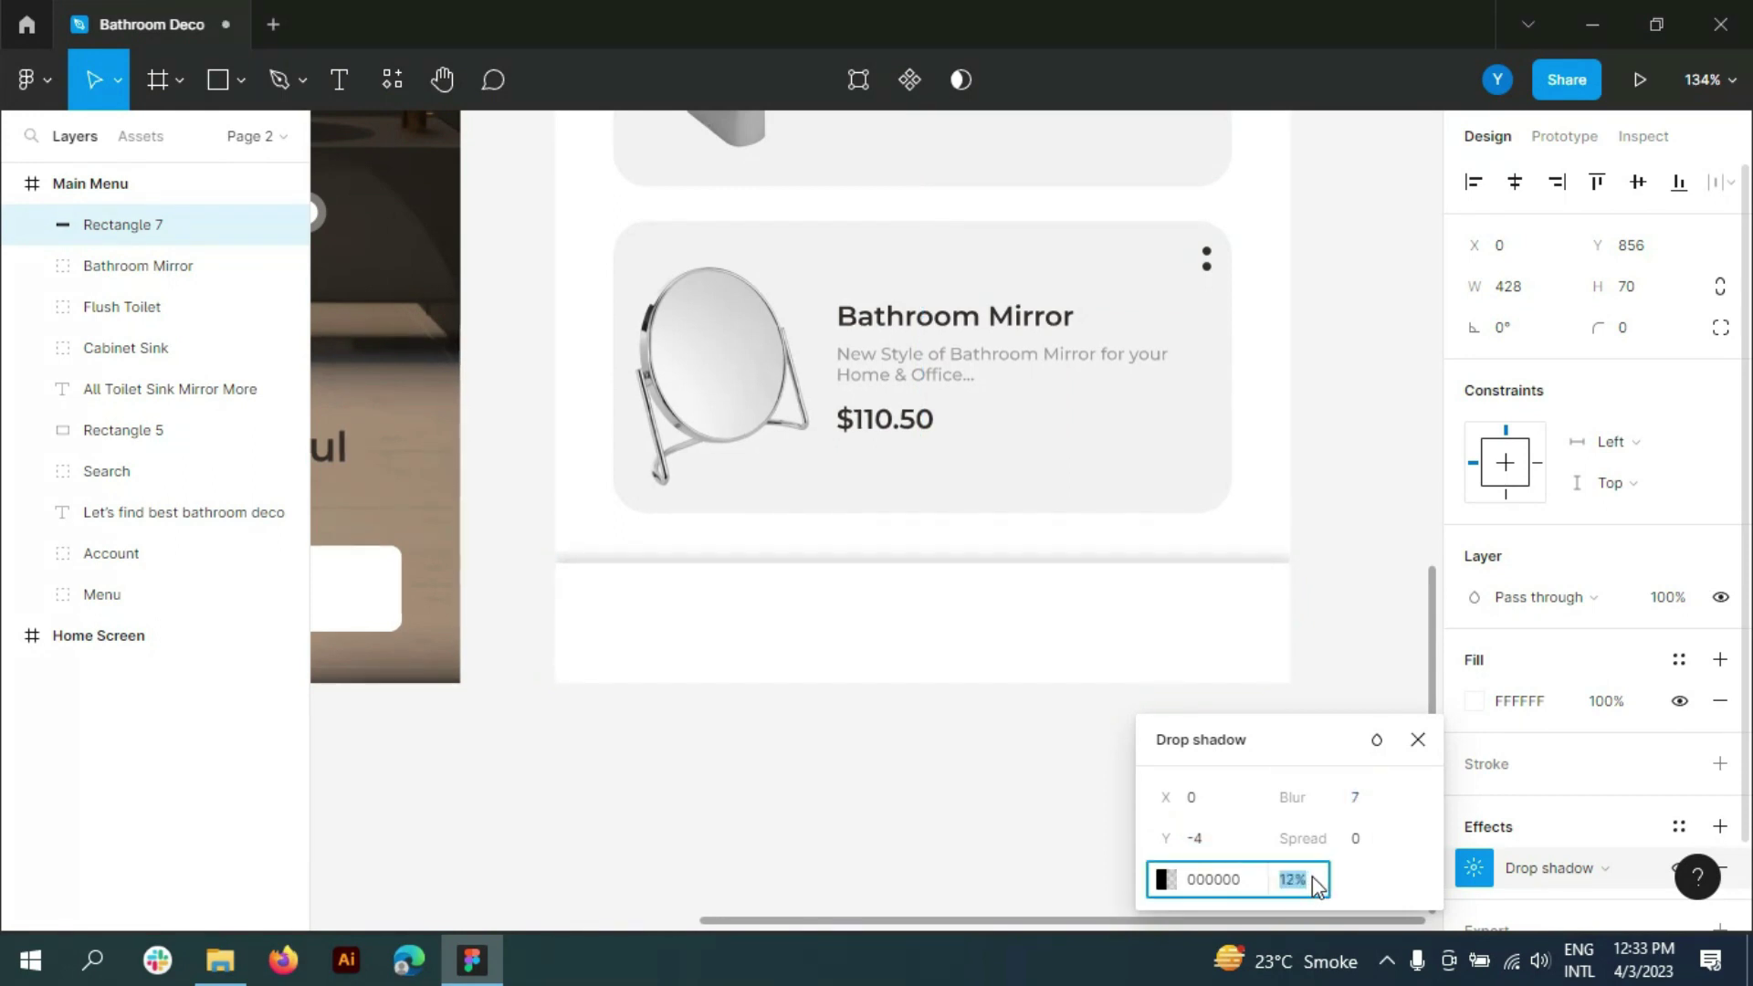
pyautogui.press('Down')
pyautogui.press('Down')
pyautogui.press('Down')
pyautogui.press('Down')
pyautogui.click(1419, 742)
pyautogui.press('Escape')
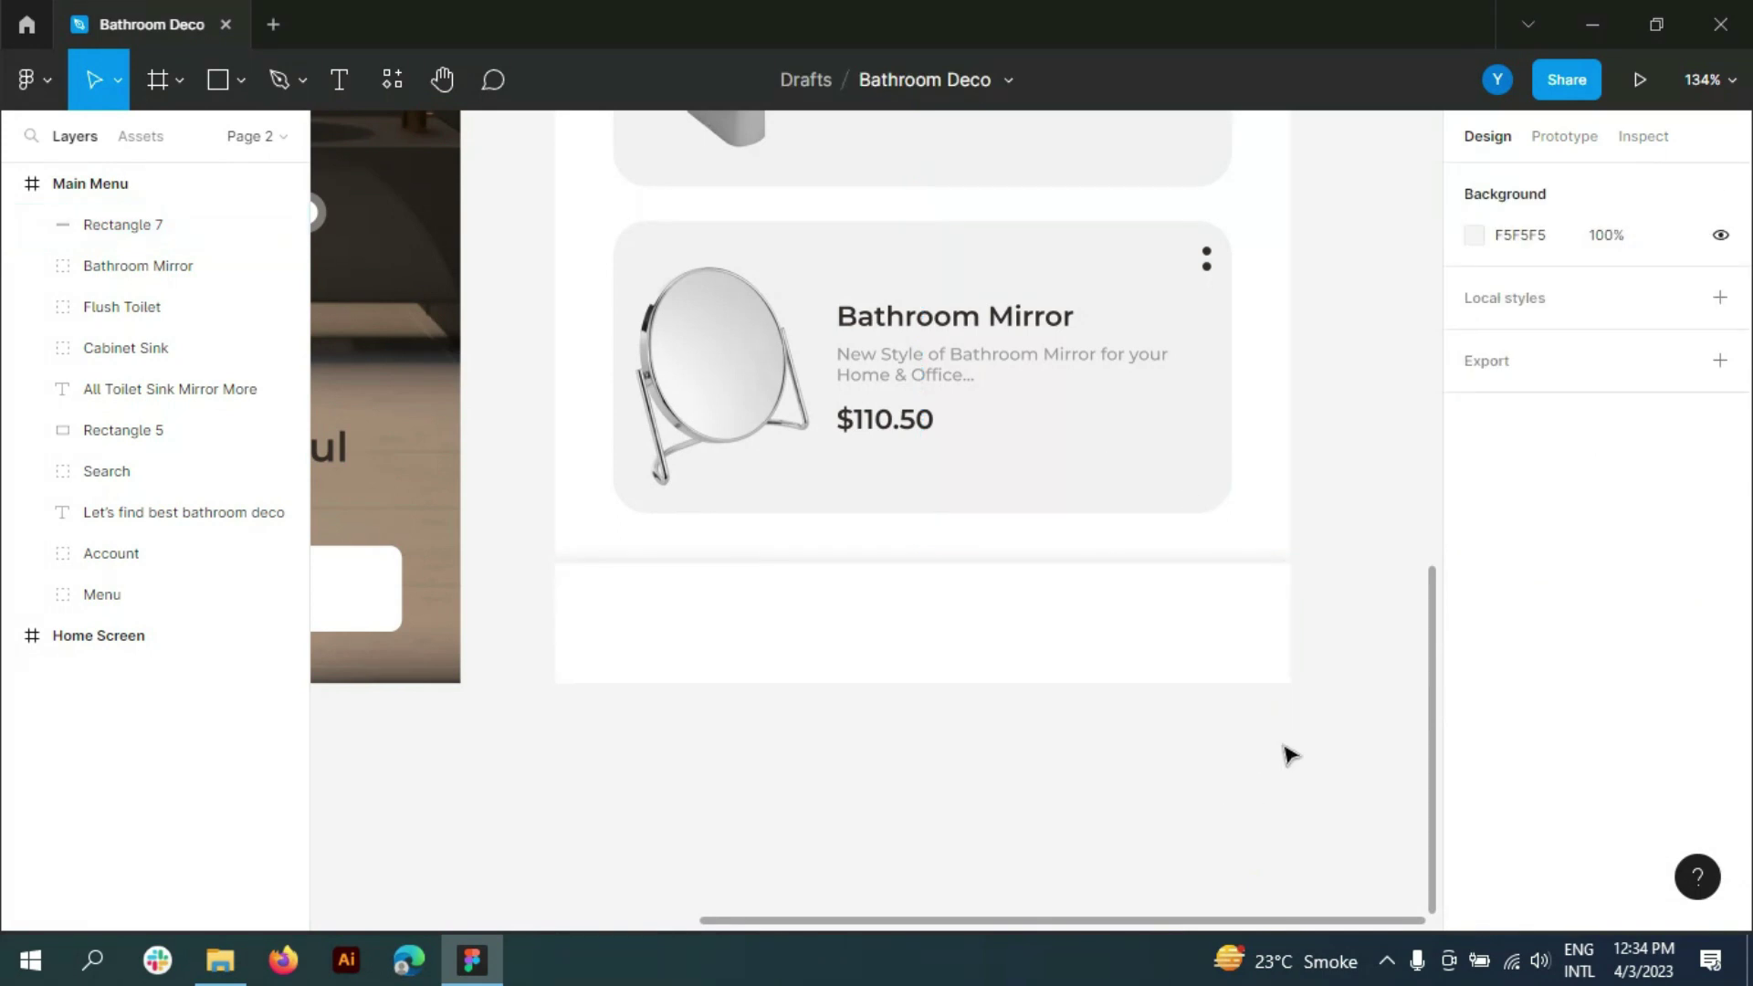
# - Import the Heart, Home and Add to Cart icon files into the design
pyautogui.click(225, 974)
pyautogui.click(823, 208)
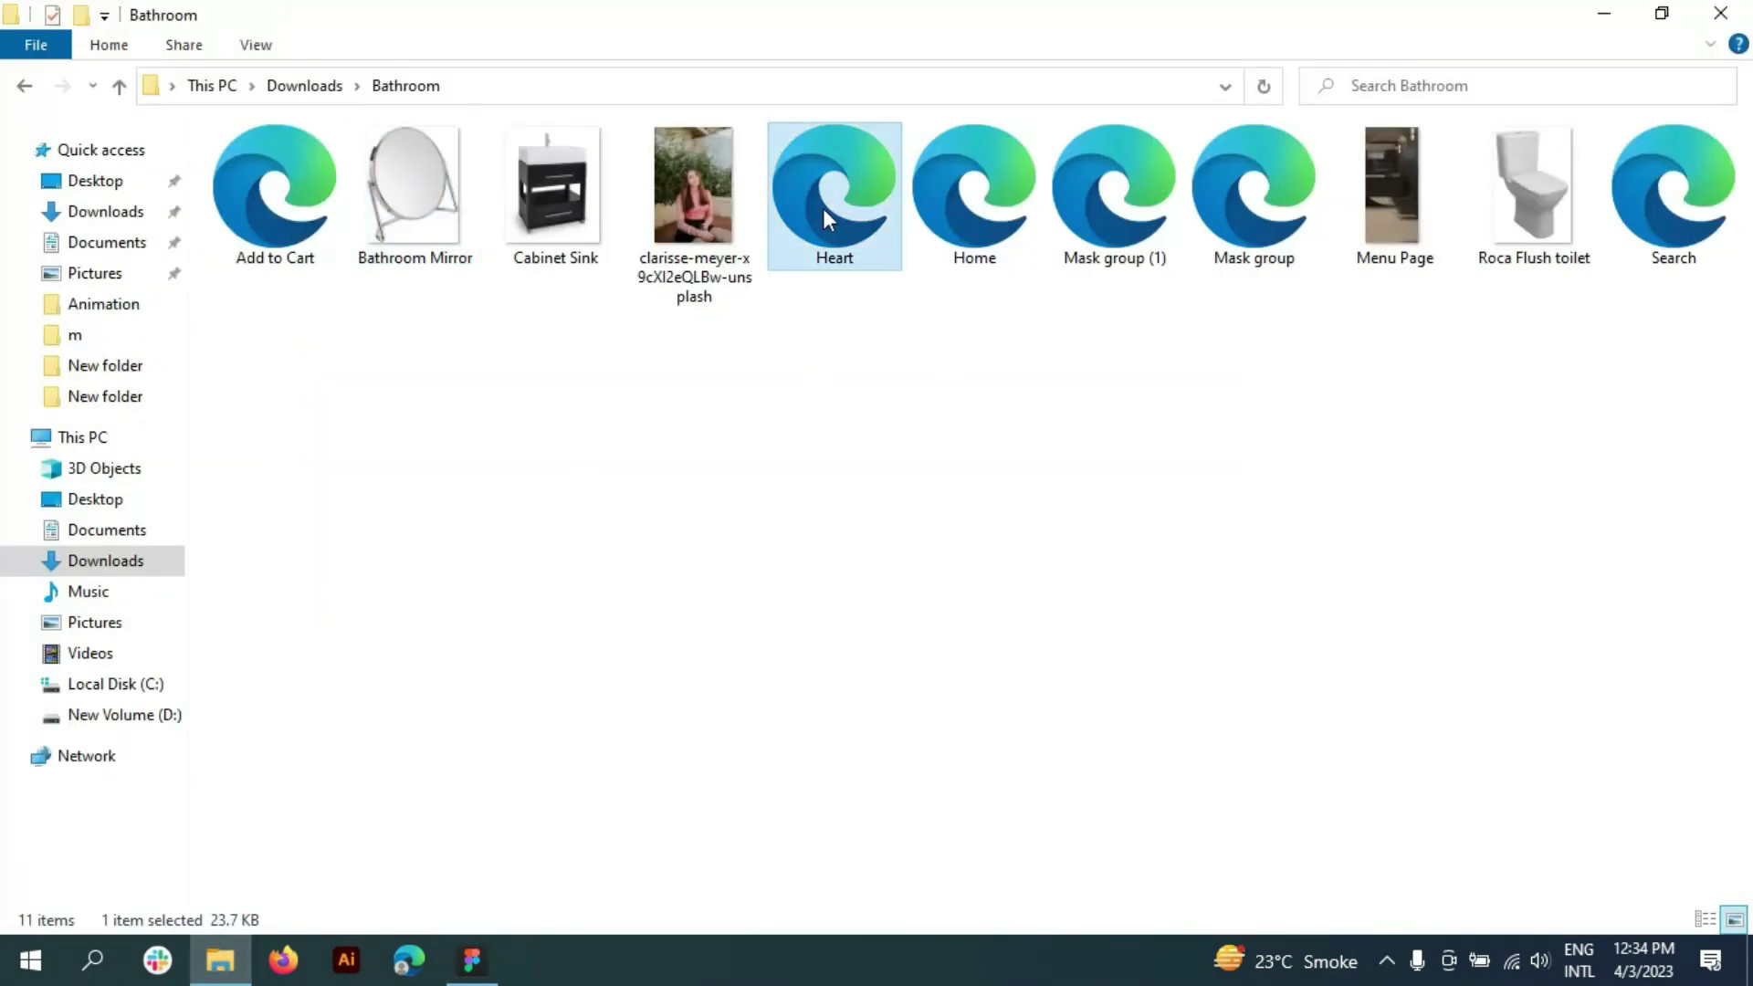
pyautogui.keyDown('ctrl'); pyautogui.click(274, 192); pyautogui.keyUp('ctrl')
pyautogui.moveTo(1001, 203)
pyautogui.mouseDown()
pyautogui.moveTo(868, 732)
pyautogui.moveTo(701, 621)
pyautogui.mouseUp()
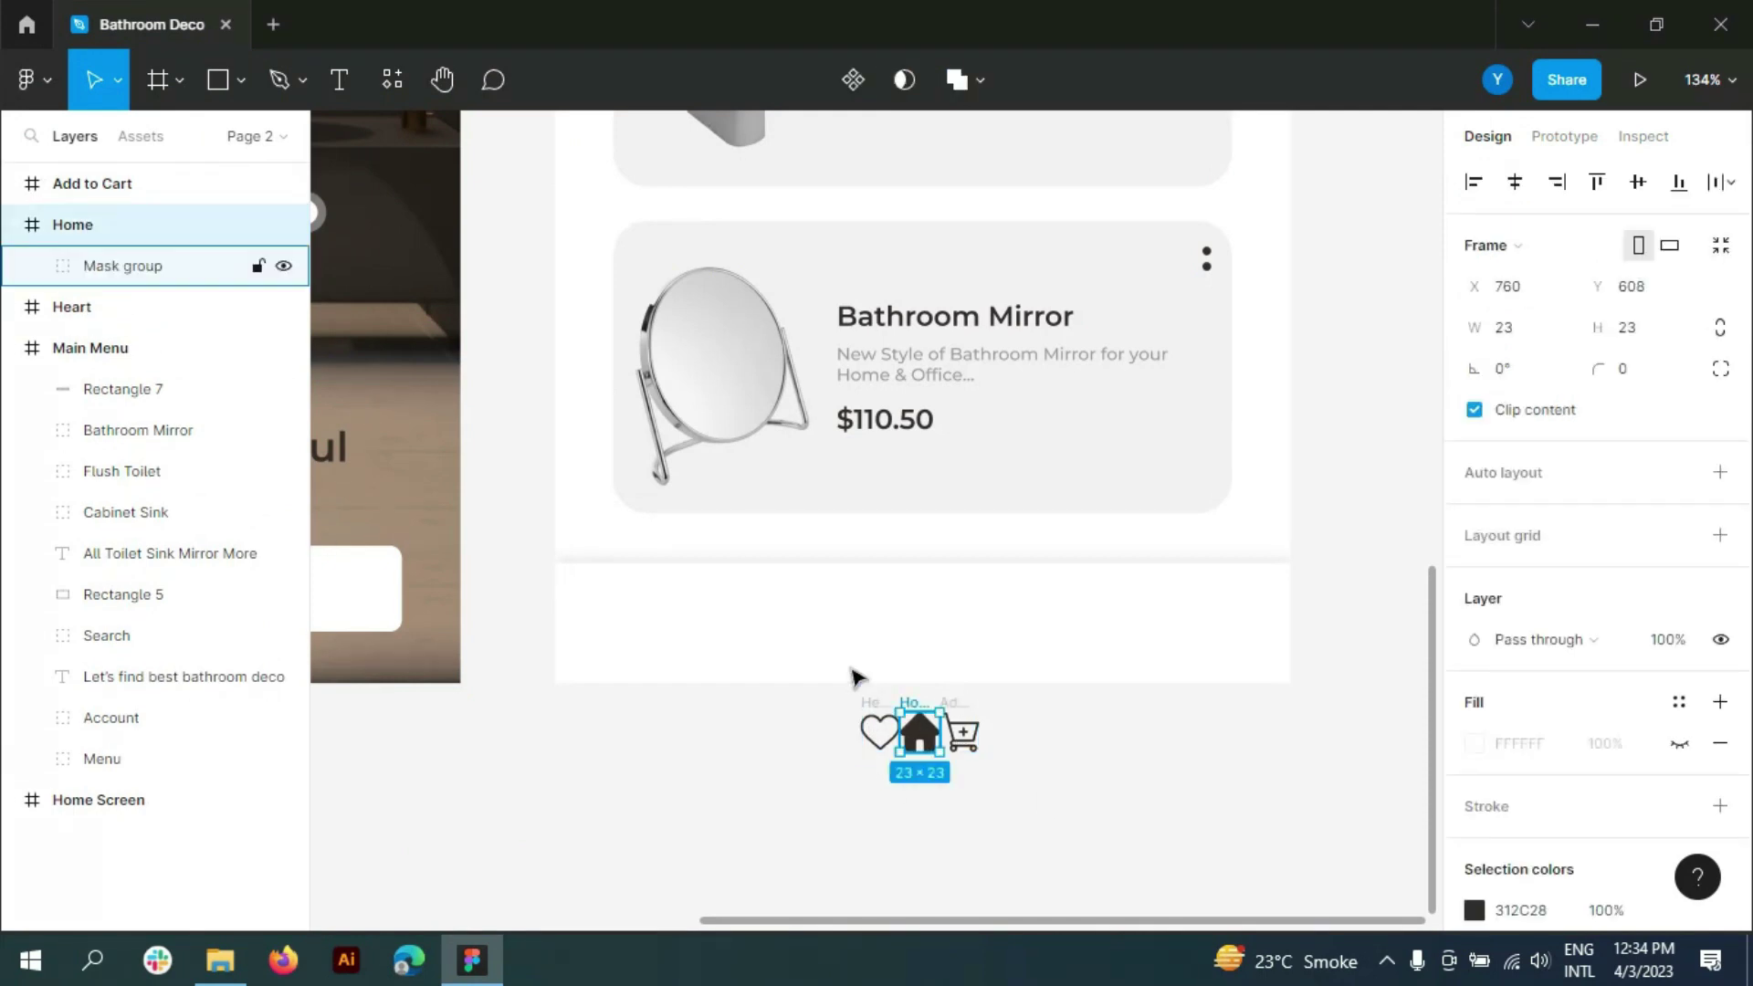
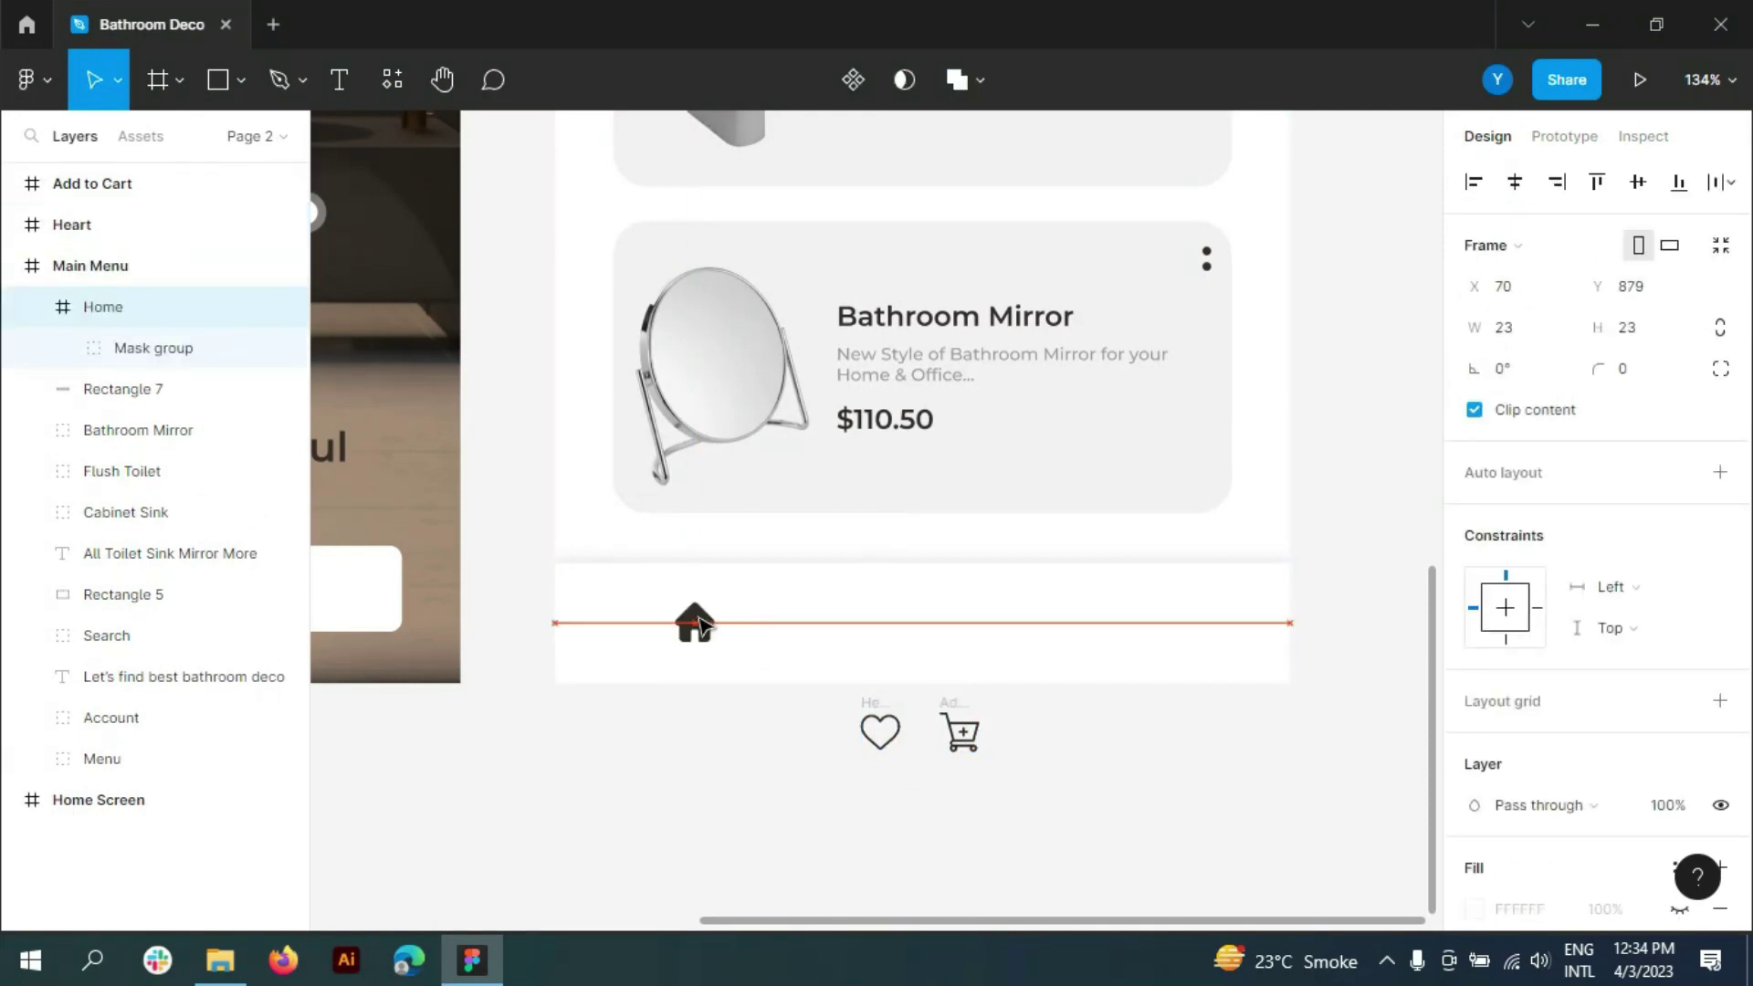
# - Move the heart and cart icons into Main Menu's bottom bar
pyautogui.click(879, 730)
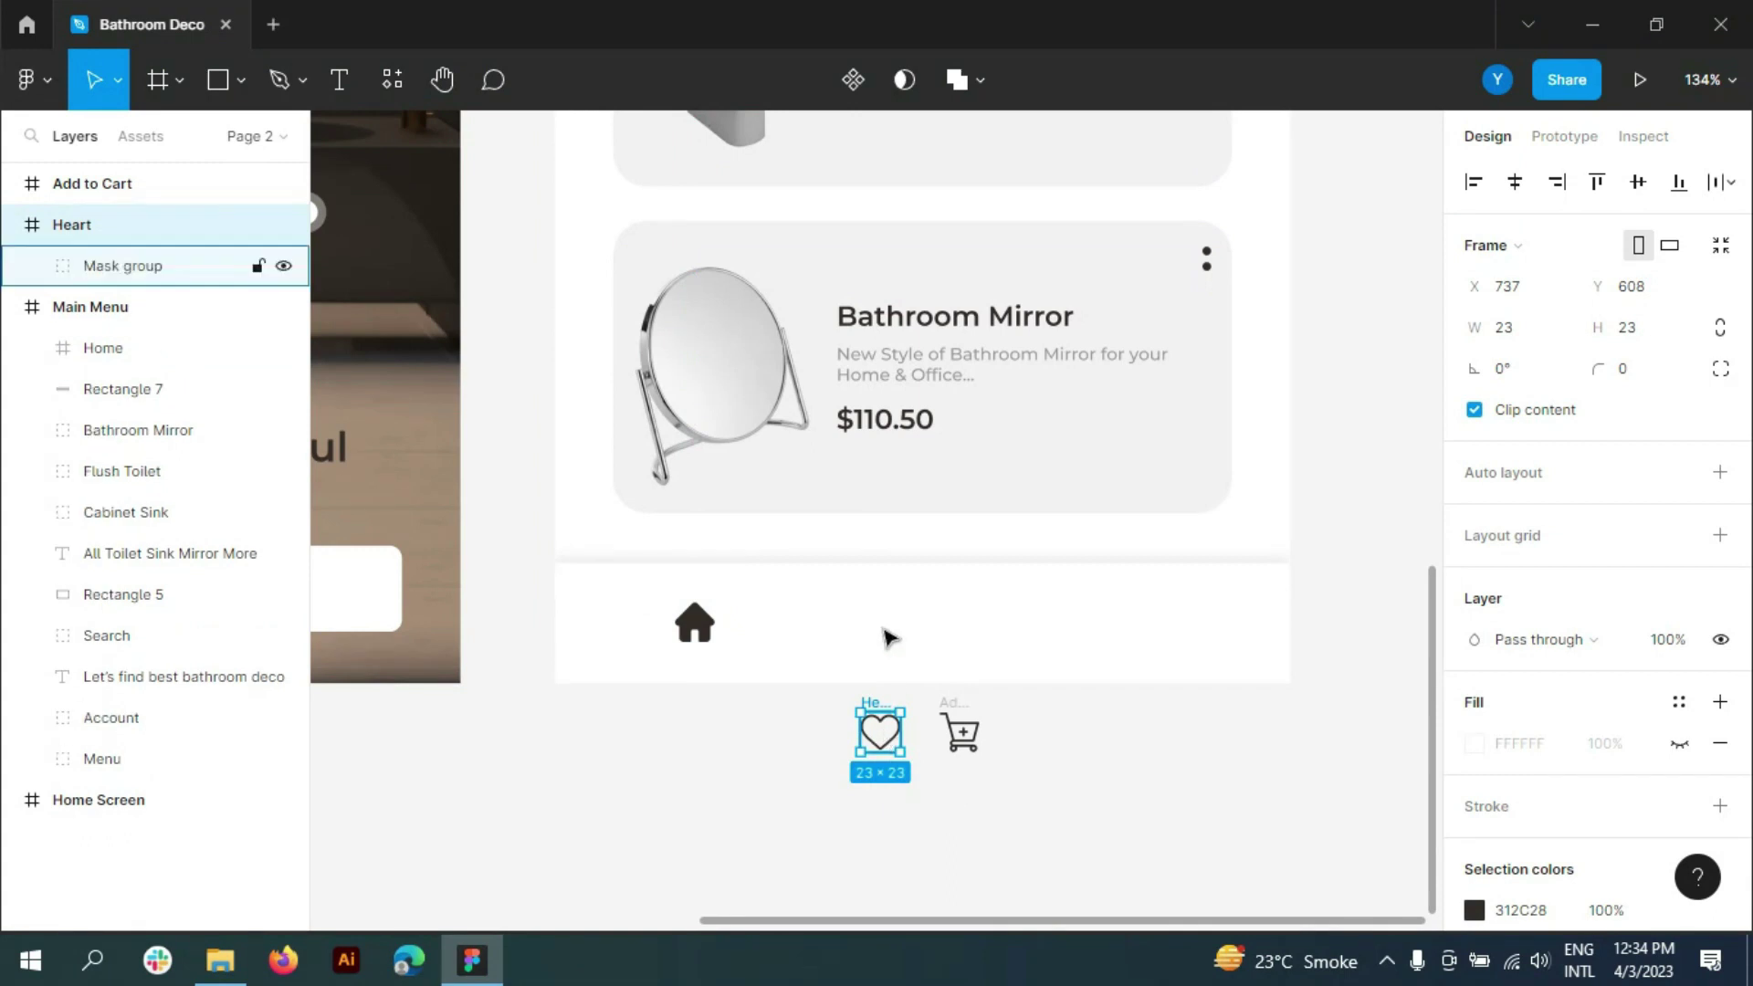
pyautogui.moveTo(890, 637); pyautogui.dragTo(885, 621)
pyautogui.click(969, 742)
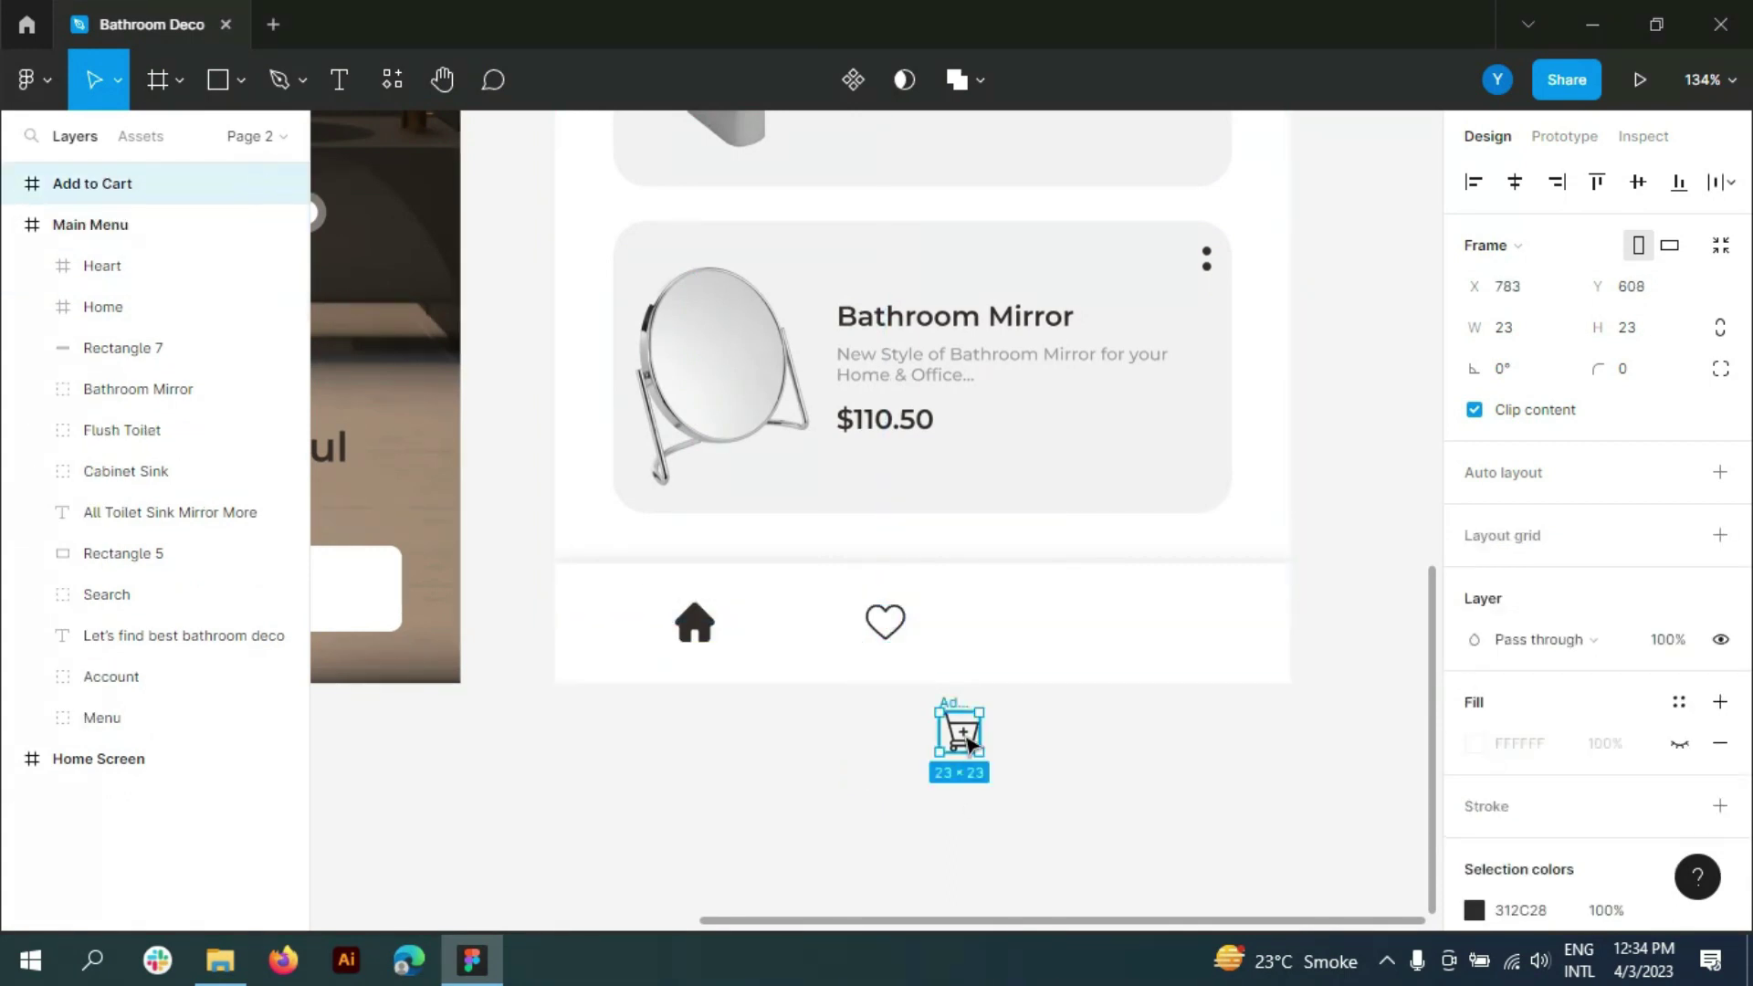
pyautogui.moveTo(968, 742); pyautogui.dragTo(1085, 626)
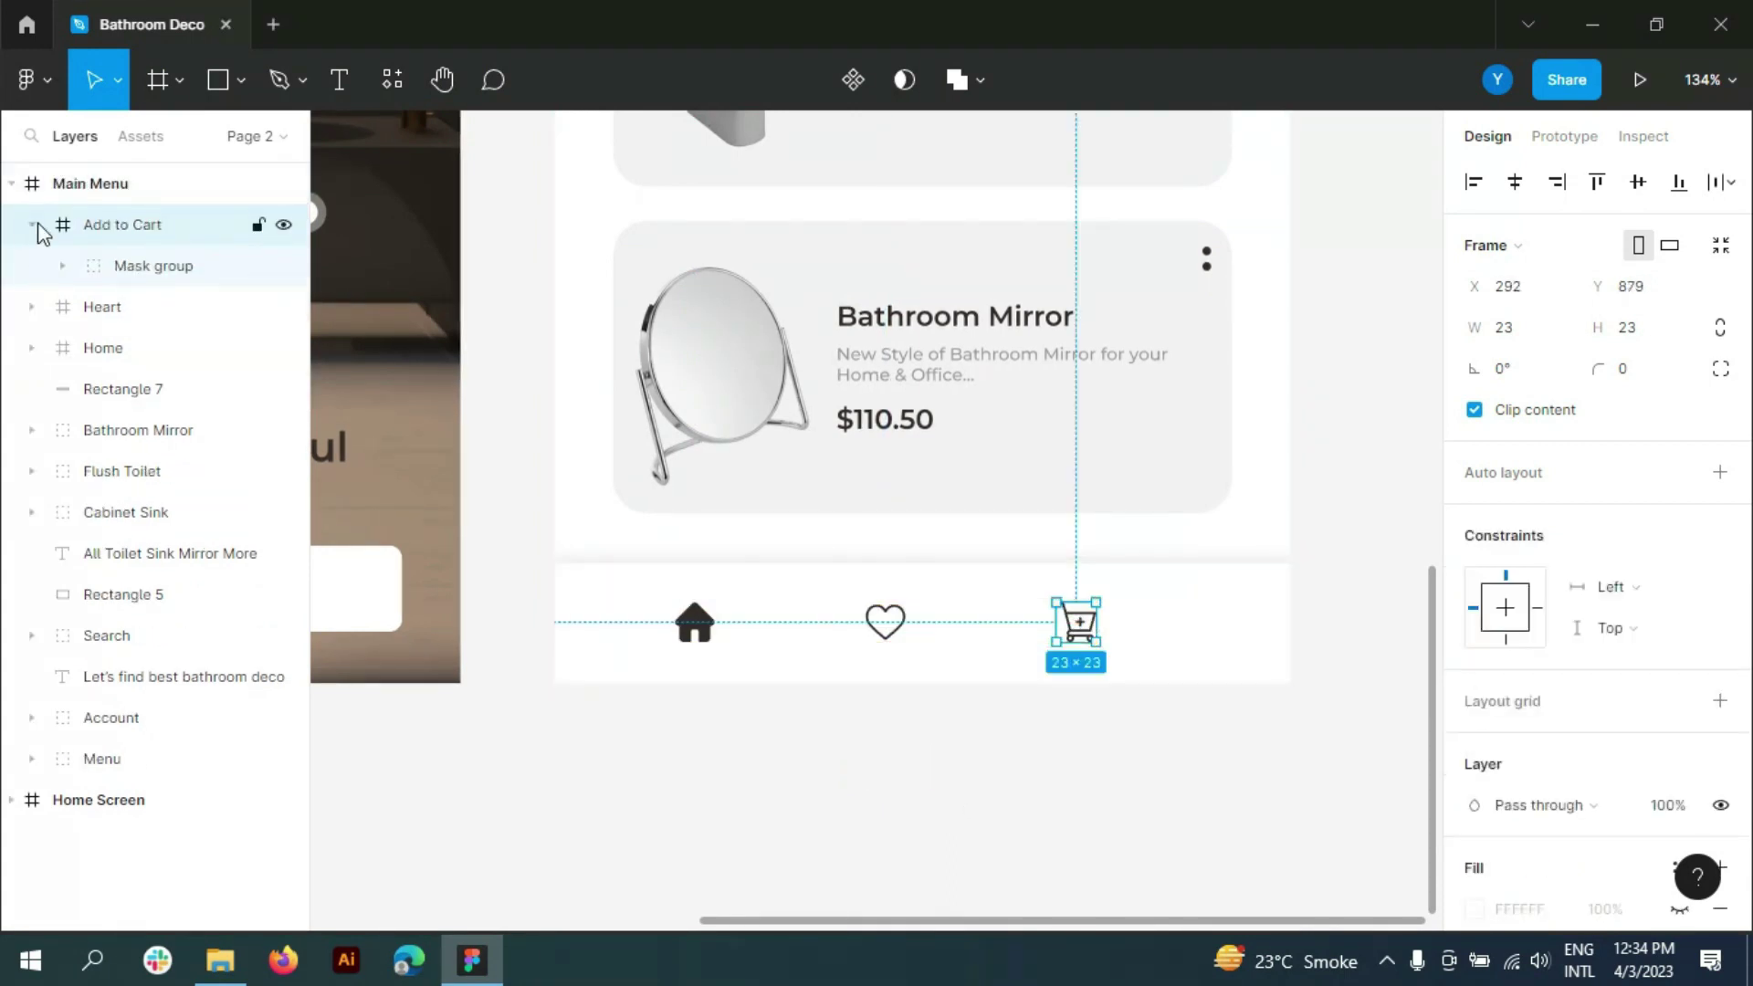
# - Select the Home, Heart and Add to Cart icons and space them evenly across the bar
pyautogui.click(32, 225)
pyautogui.keyDown('shift'); pyautogui.click(102, 265); pyautogui.keyUp('shift')
pyautogui.keyDown('shift'); pyautogui.click(102, 307); pyautogui.keyUp('shift')
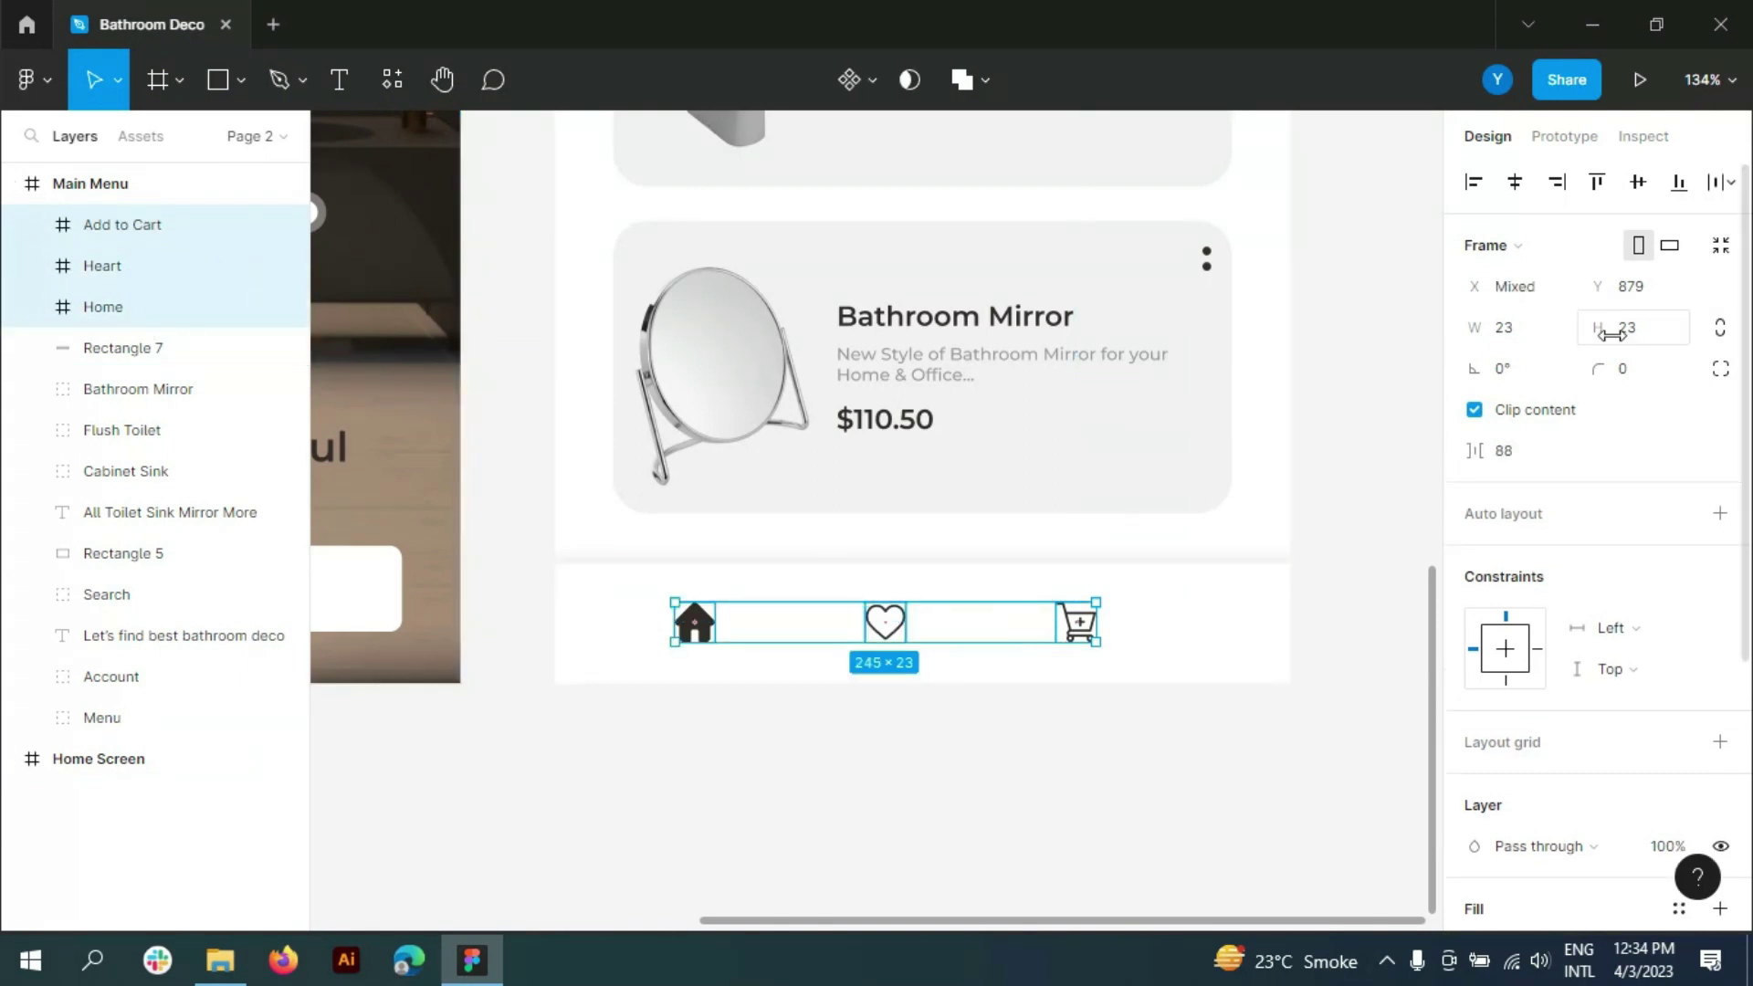
pyautogui.click(1514, 181)
pyautogui.hotkey('ctrl', 'z')
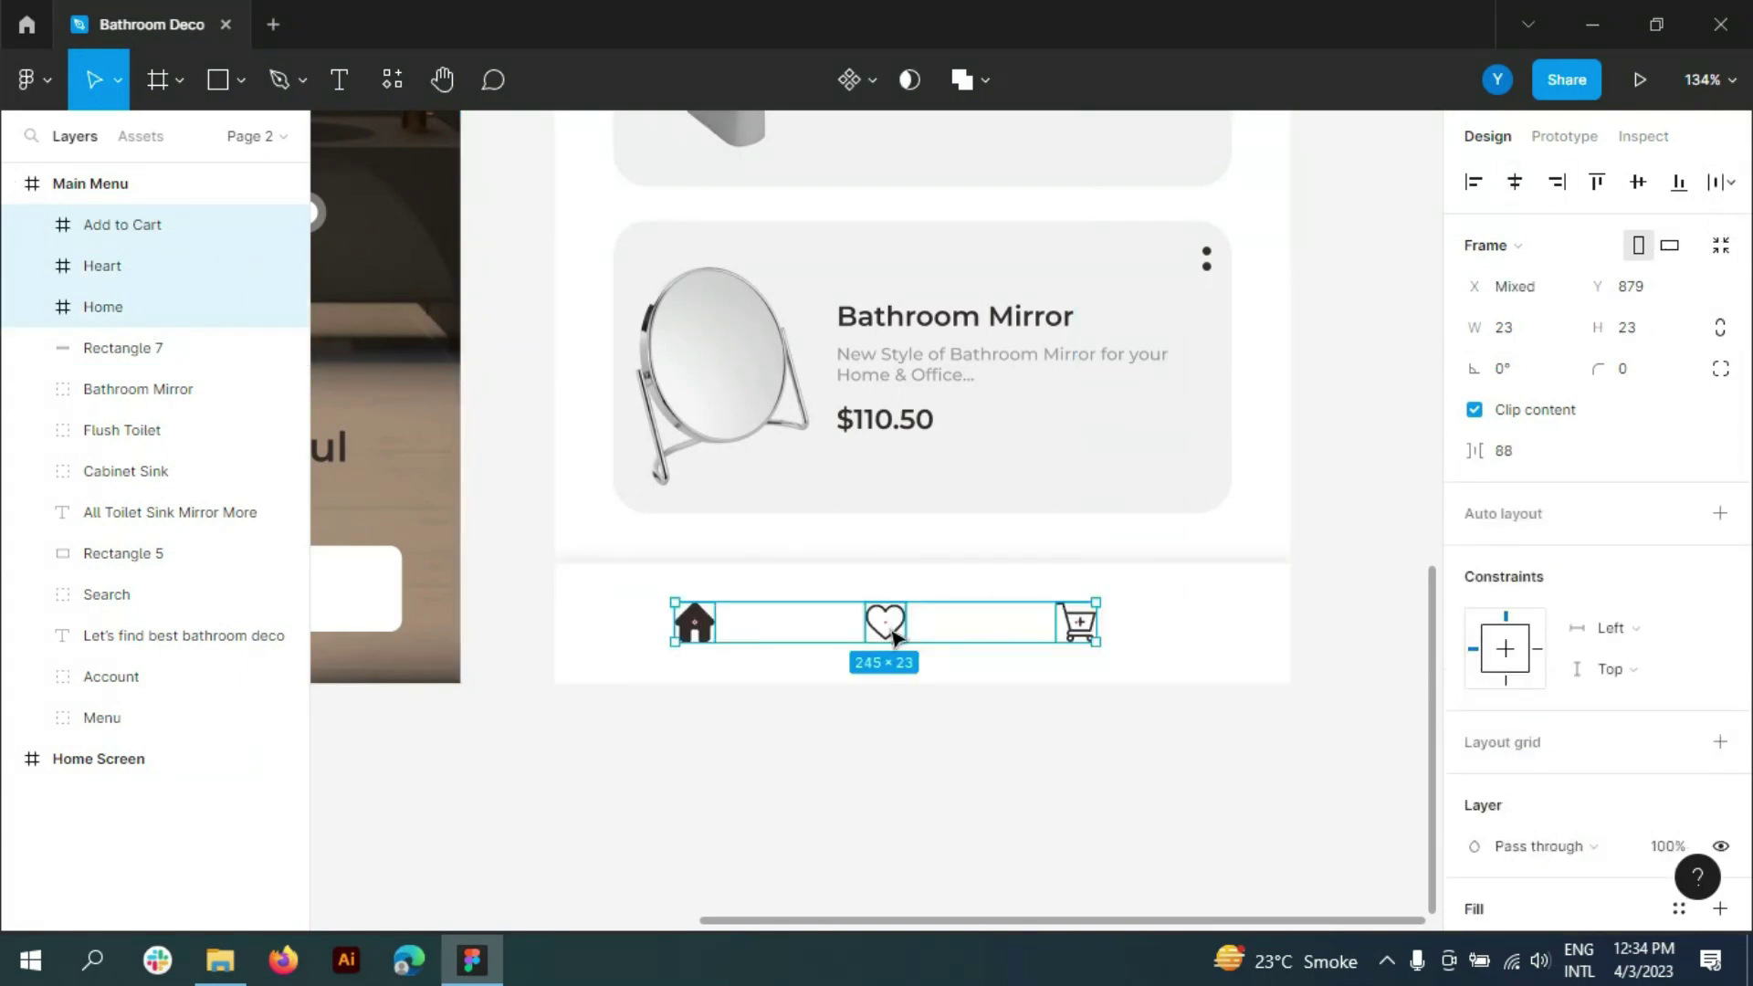
pyautogui.moveTo(885, 623); pyautogui.dragTo(932, 632)
pyautogui.scroll(1, 931, 631)
pyautogui.click(1730, 181)
pyautogui.click(1597, 266)
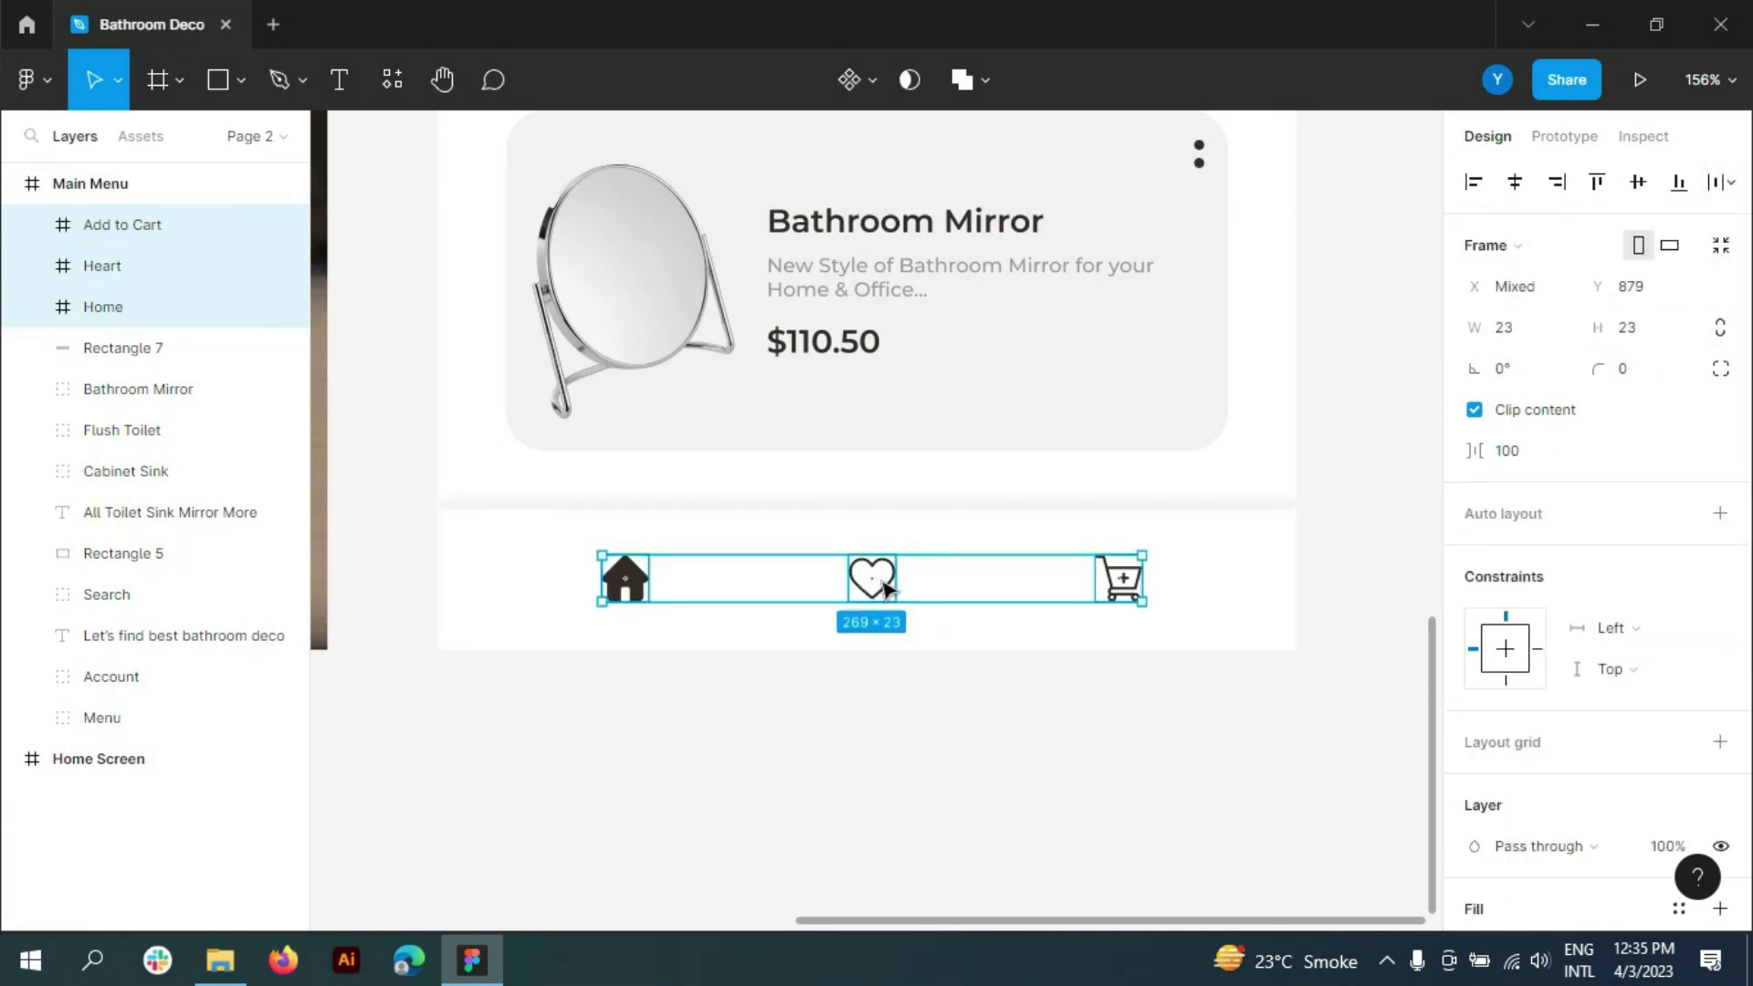
# - Export the Main Menu frame as a 1x PNG and save the file
pyautogui.click(840, 789)
pyautogui.scroll(-3, 1256, 590)
pyautogui.scroll(-2, 1201, 739)
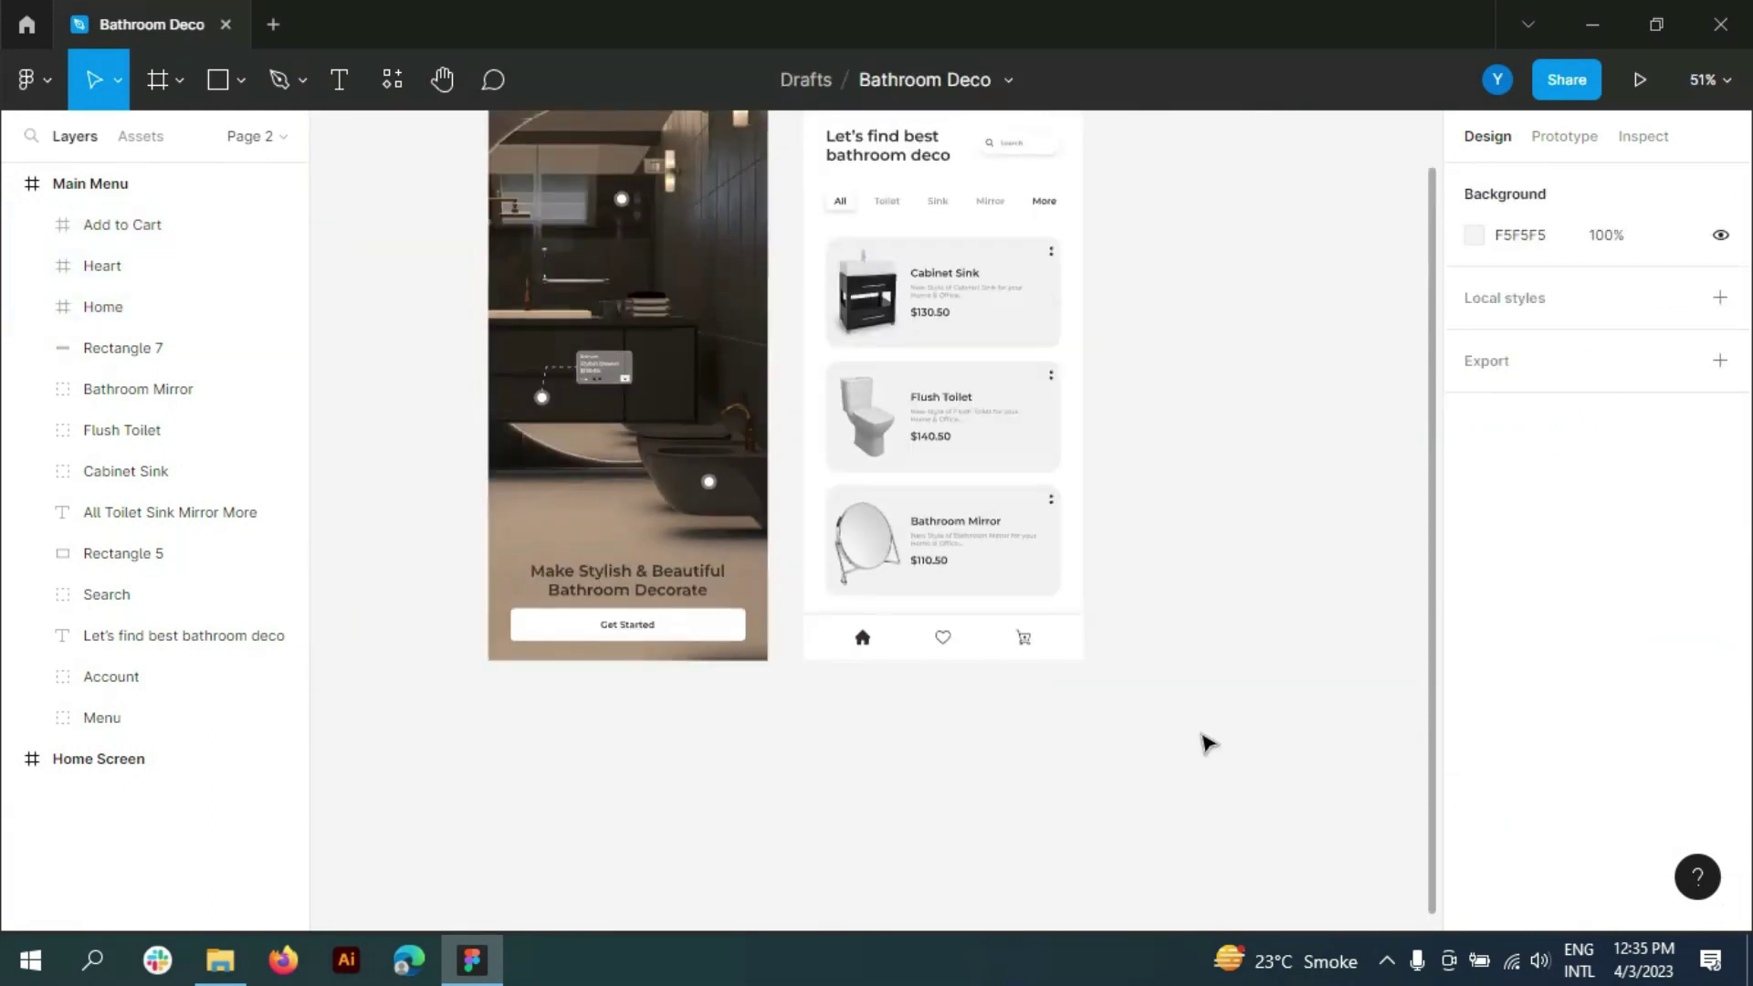
pyautogui.scroll(3, 751, 645)
pyautogui.scroll(2, 1130, 823)
pyautogui.scroll(-5, 1189, 797)
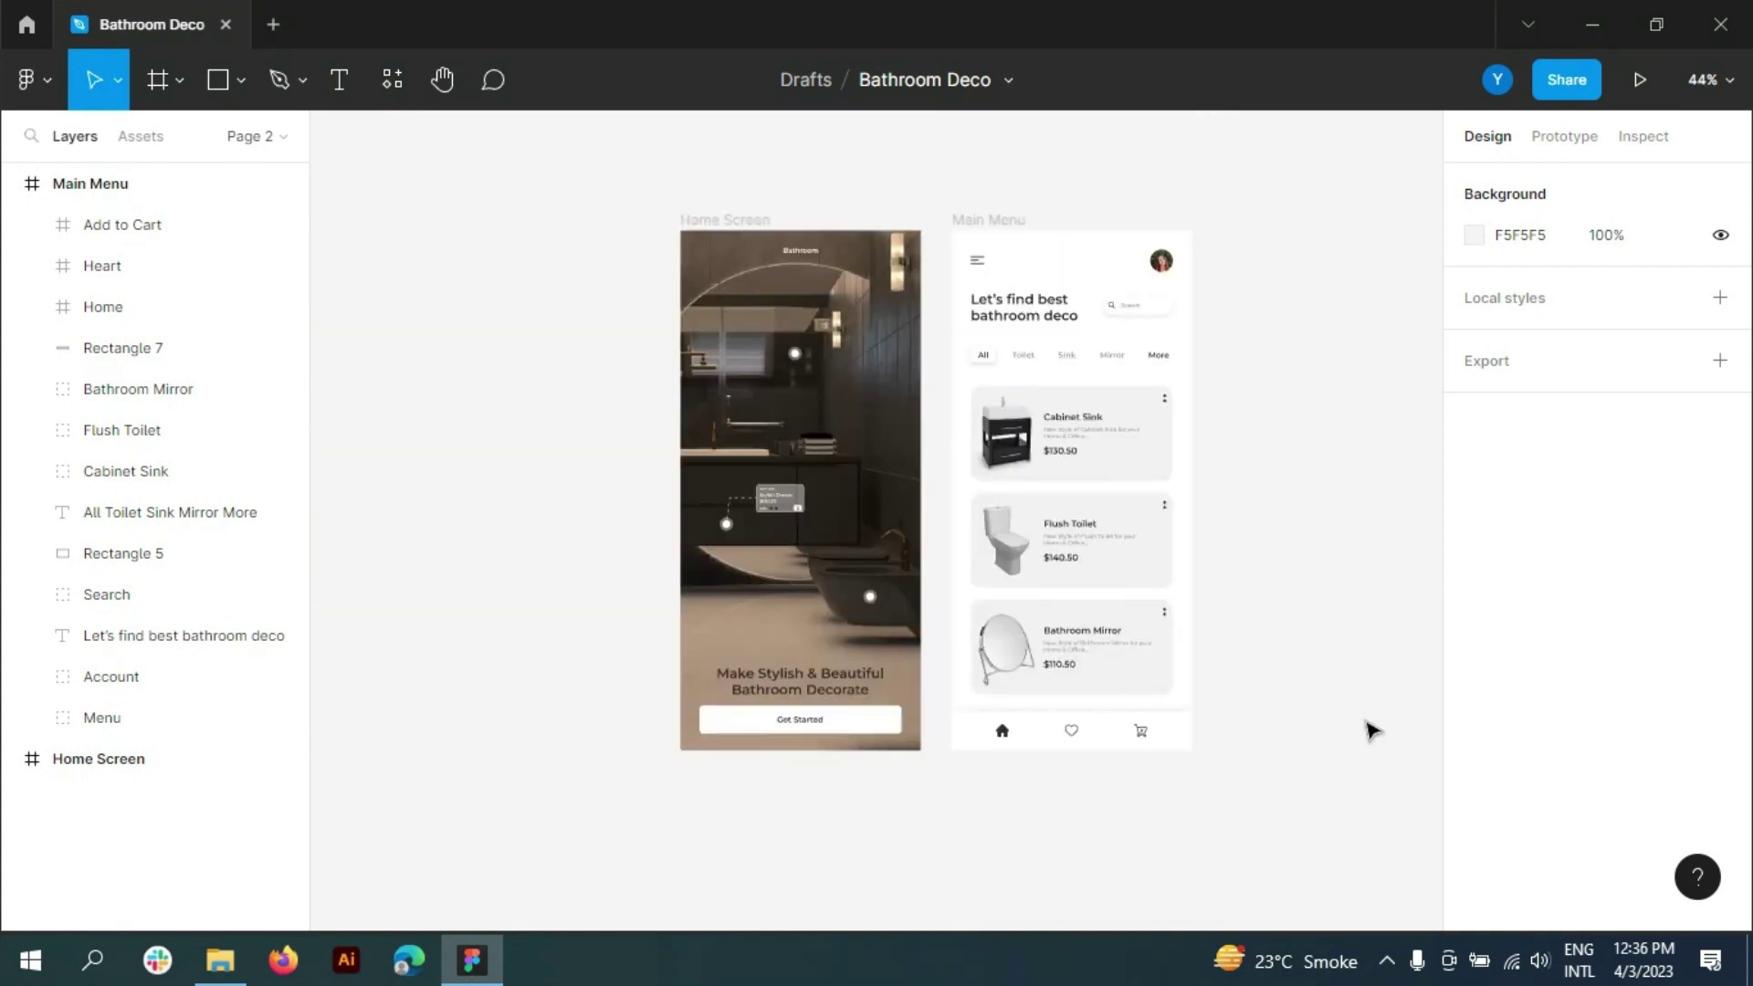
pyautogui.click(11, 184)
pyautogui.click(1720, 835)
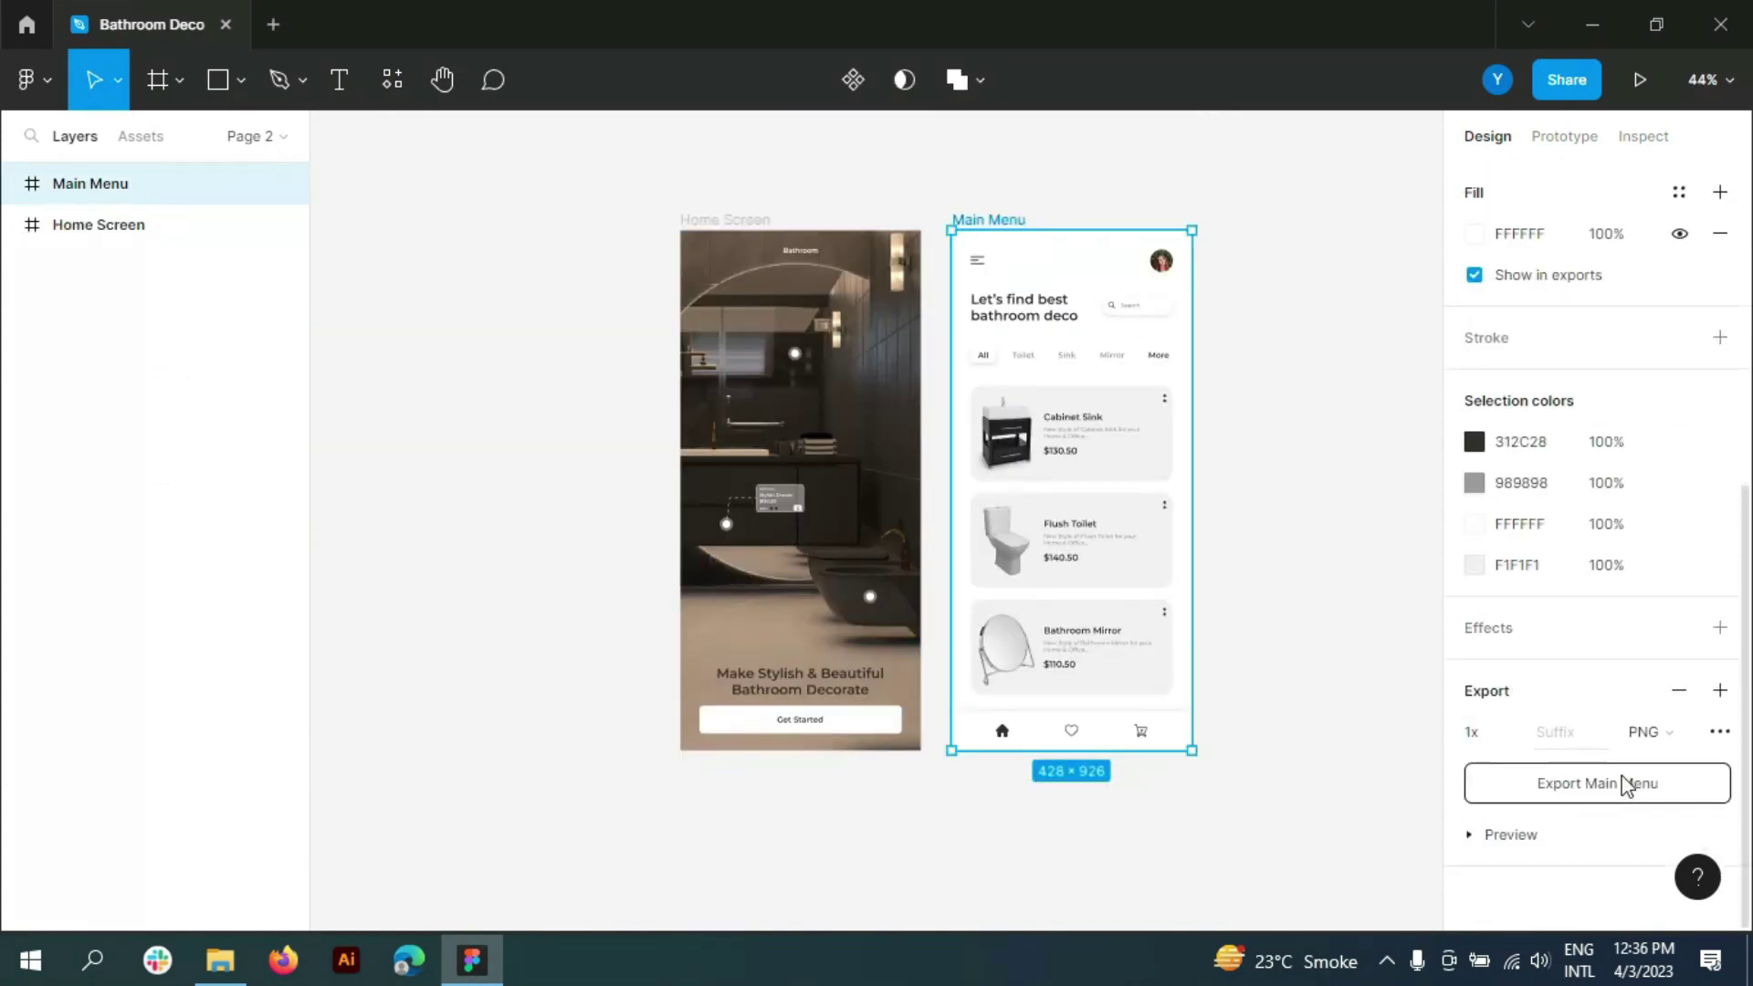
pyautogui.click(1598, 783)
pyautogui.click(676, 572)
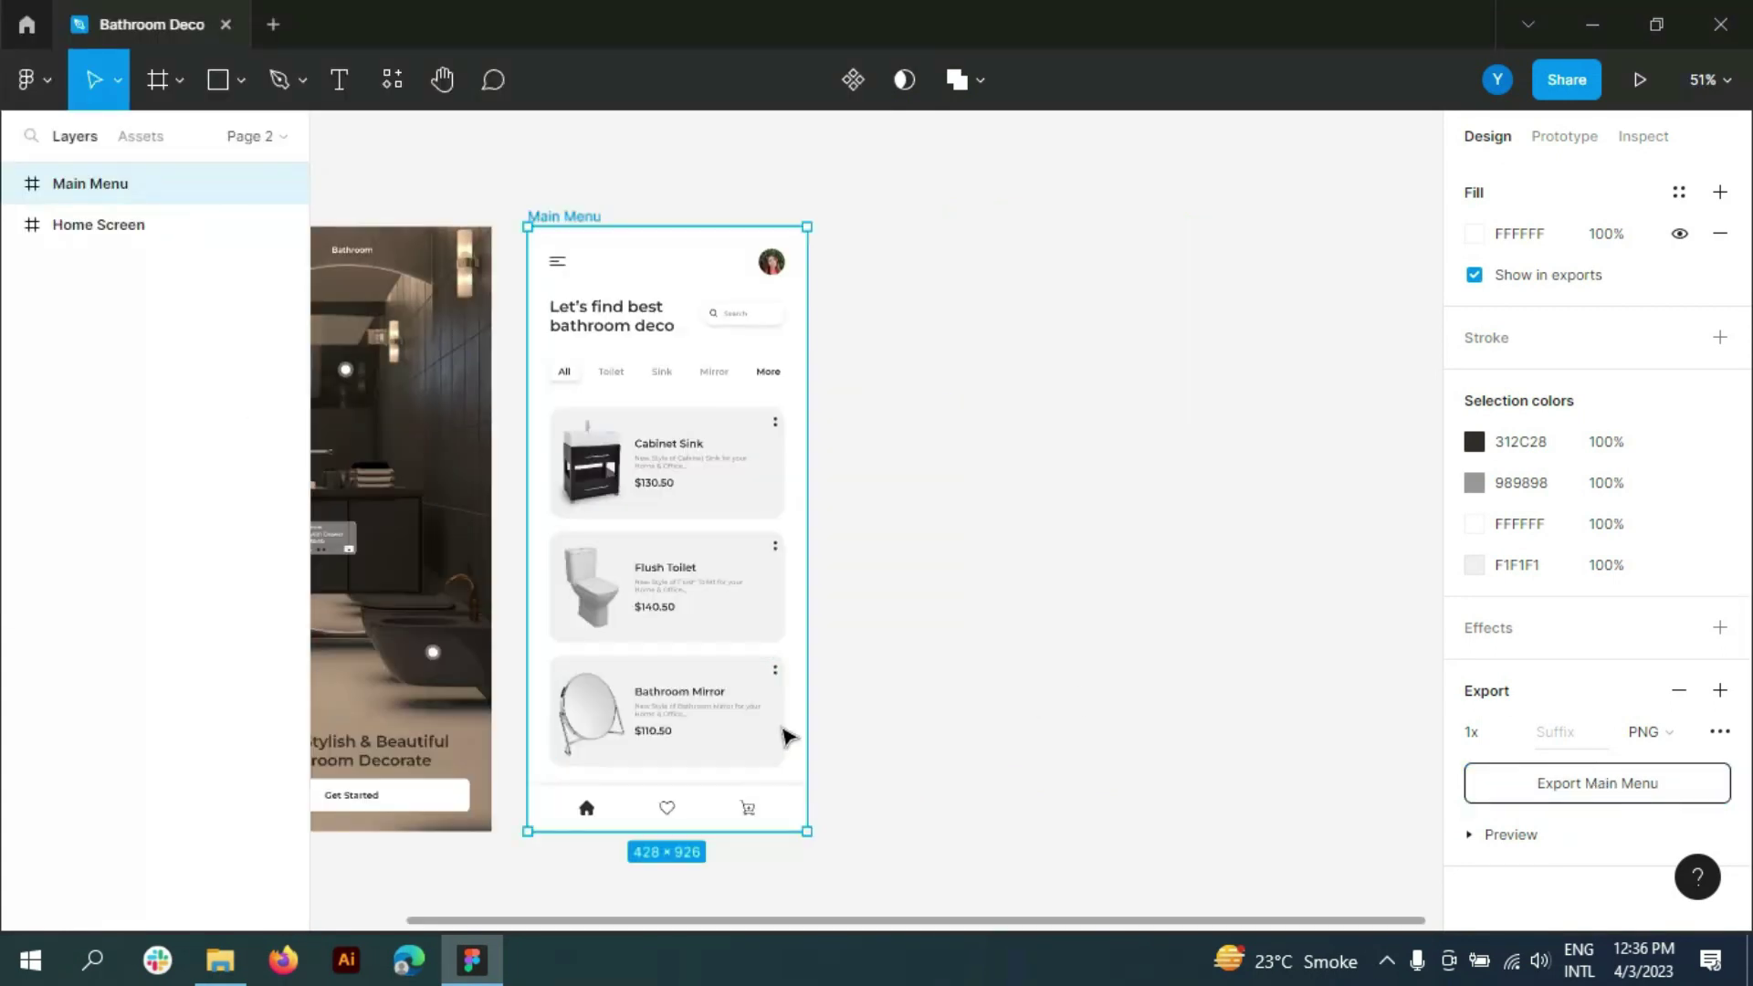
# - Duplicate the Main Menu frame to the right of the original
pyautogui.keyDown('alt'); pyautogui.moveTo(732, 384); pyautogui.dragTo(1013, 384); pyautogui.keyUp('alt')
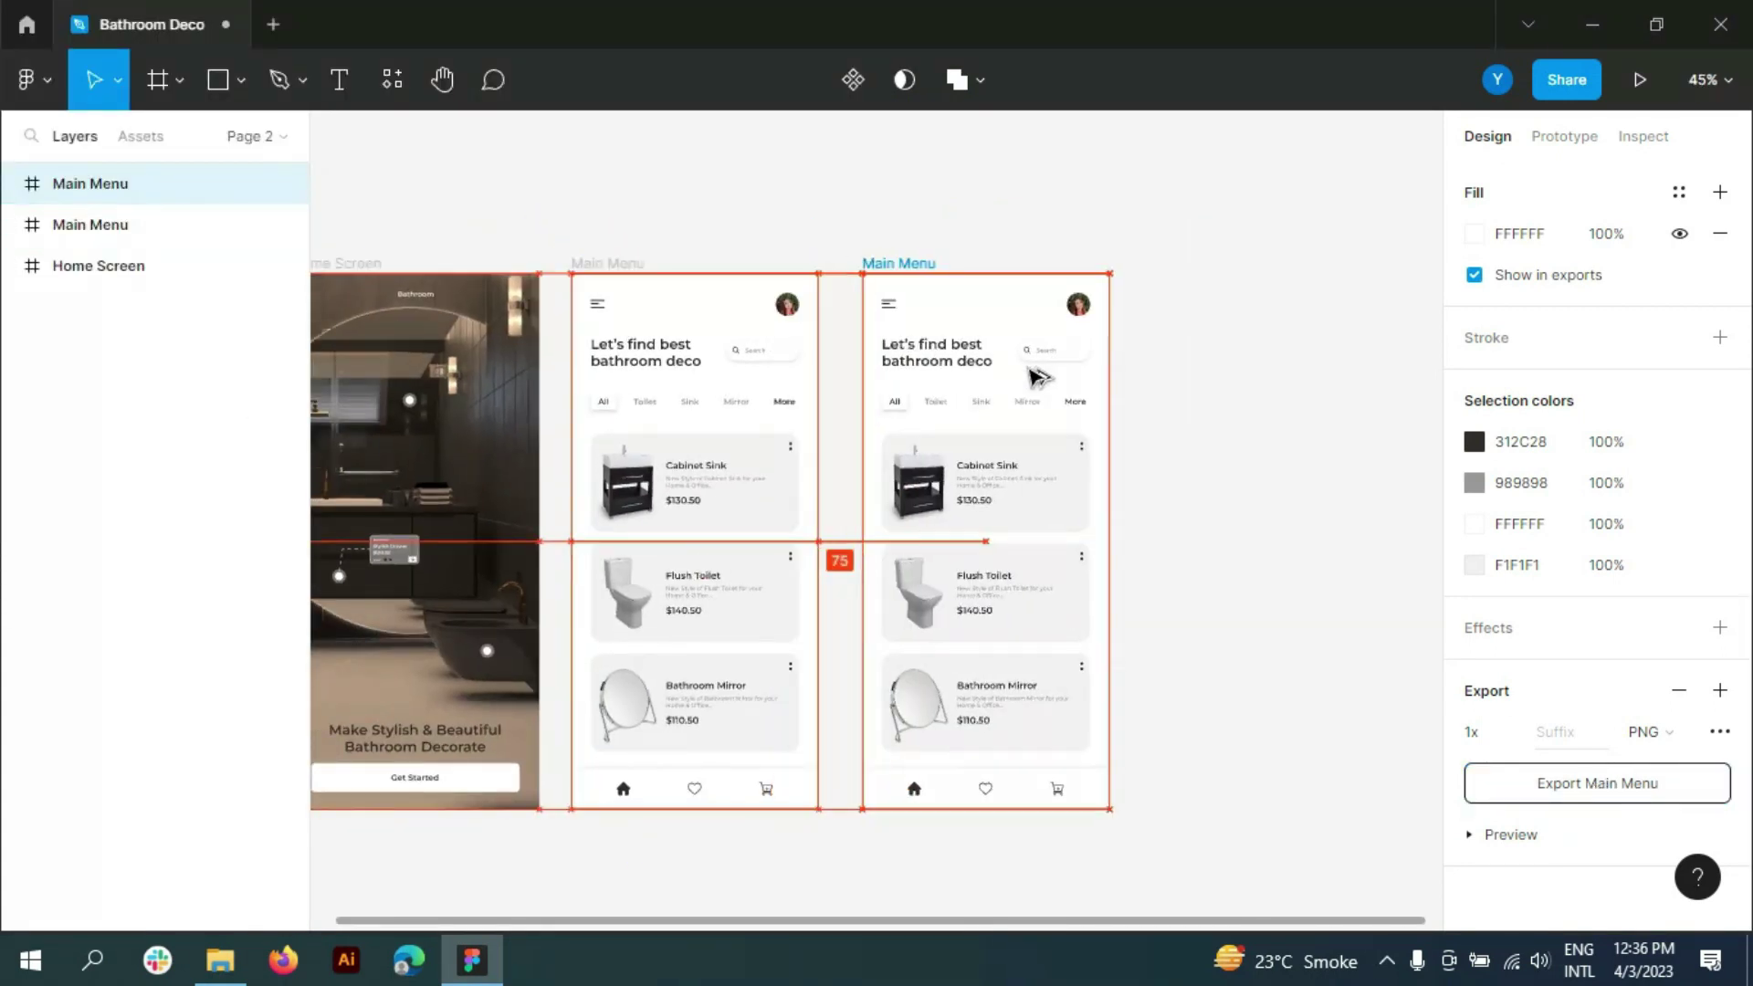
pyautogui.click(1228, 422)
pyautogui.click(106, 185)
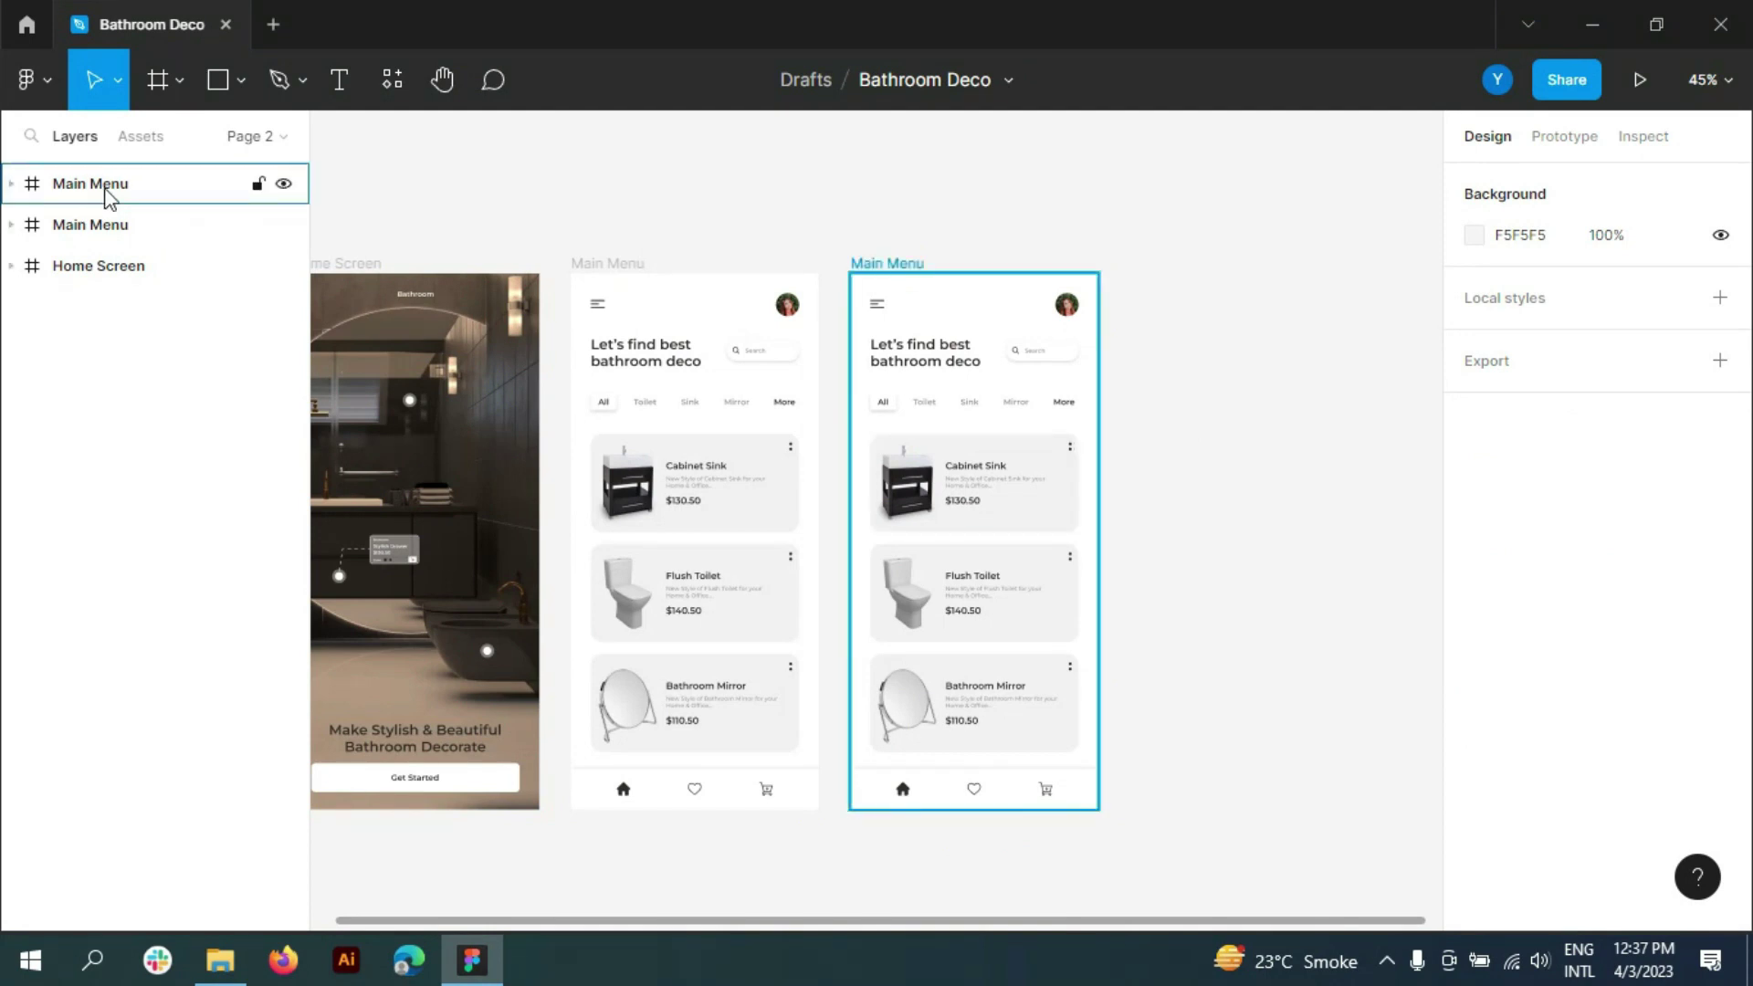
# - Zoom into the menu icon, reshape the middle line and delete the top and bottom lines
pyautogui.click(1677, 576)
pyautogui.keyDown('ctrl'); pyautogui.scroll(5, 913, 317); pyautogui.keyUp('ctrl')
pyautogui.hotkey('ctrl', 'shift', '4')
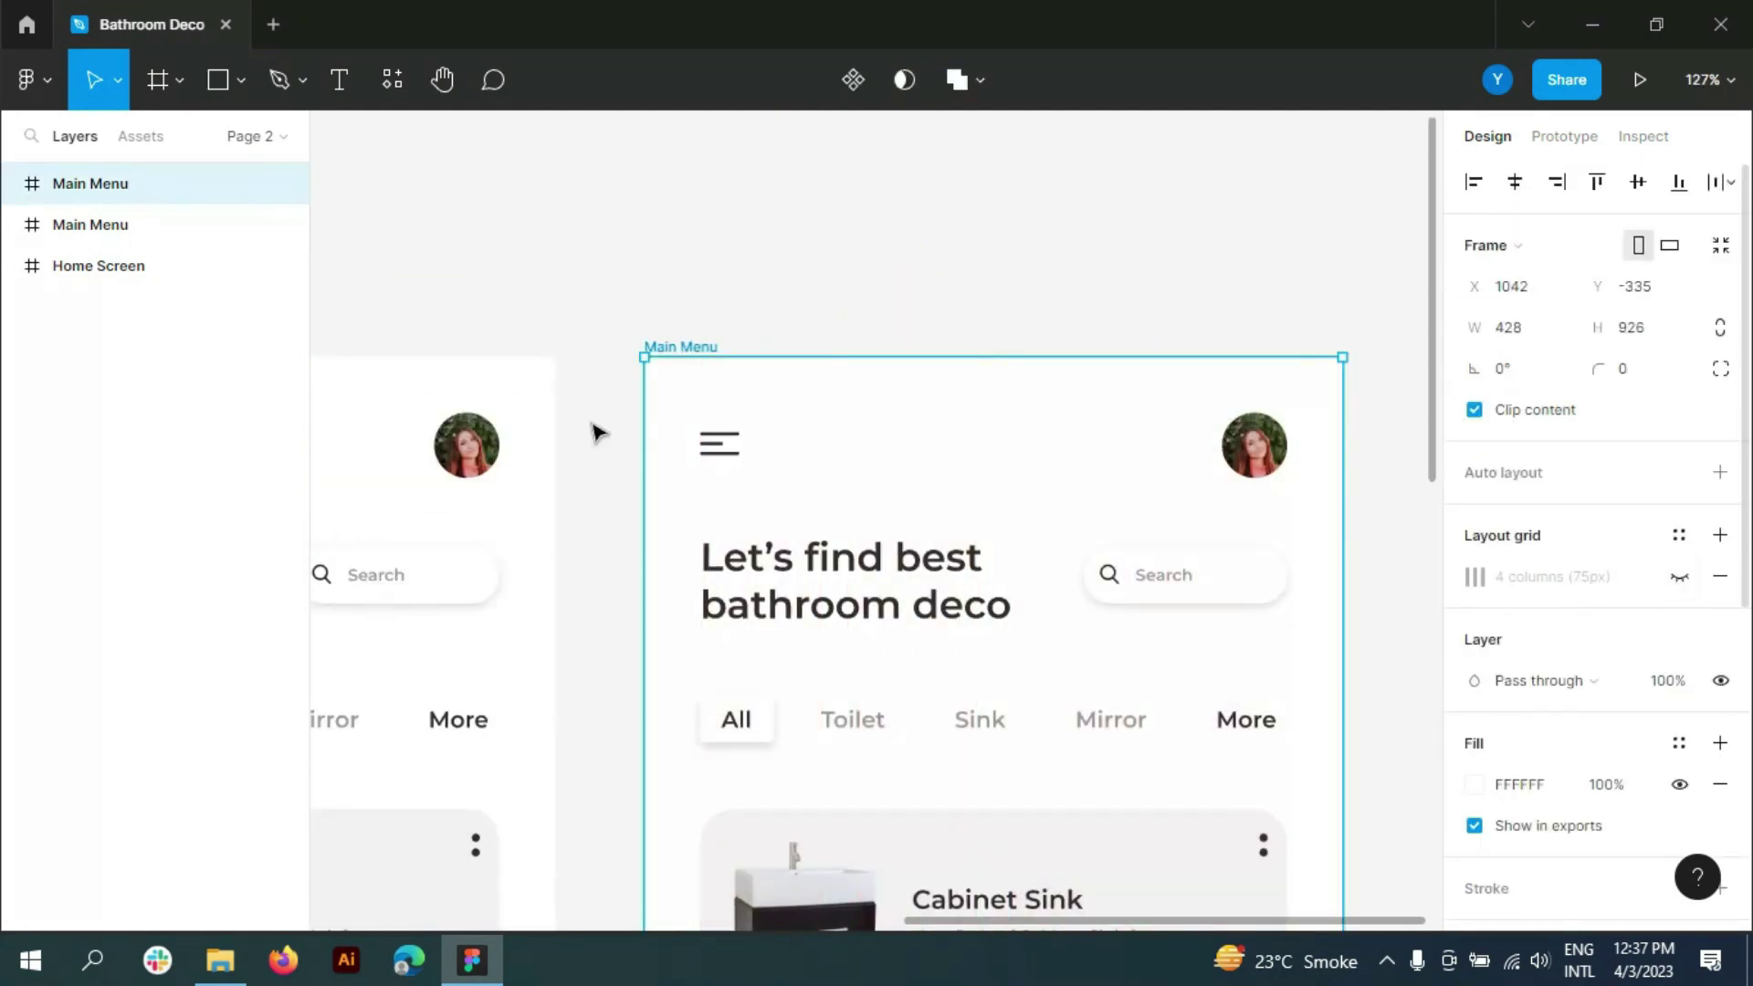
pyautogui.scroll(4, 639, 602)
pyautogui.keyDown('ctrl'); pyautogui.scroll(4, 721, 785); pyautogui.keyUp('ctrl')
pyautogui.keyDown('ctrl'); pyautogui.scroll(5, 730, 730); pyautogui.keyUp('ctrl')
pyautogui.keyDown('ctrl'); pyautogui.click(766, 683); pyautogui.keyUp('ctrl')
pyautogui.moveTo(858, 685)
pyautogui.mouseDown()
pyautogui.moveTo(980, 700)
pyautogui.moveTo(1007, 676)
pyautogui.mouseUp()
pyautogui.click(962, 784)
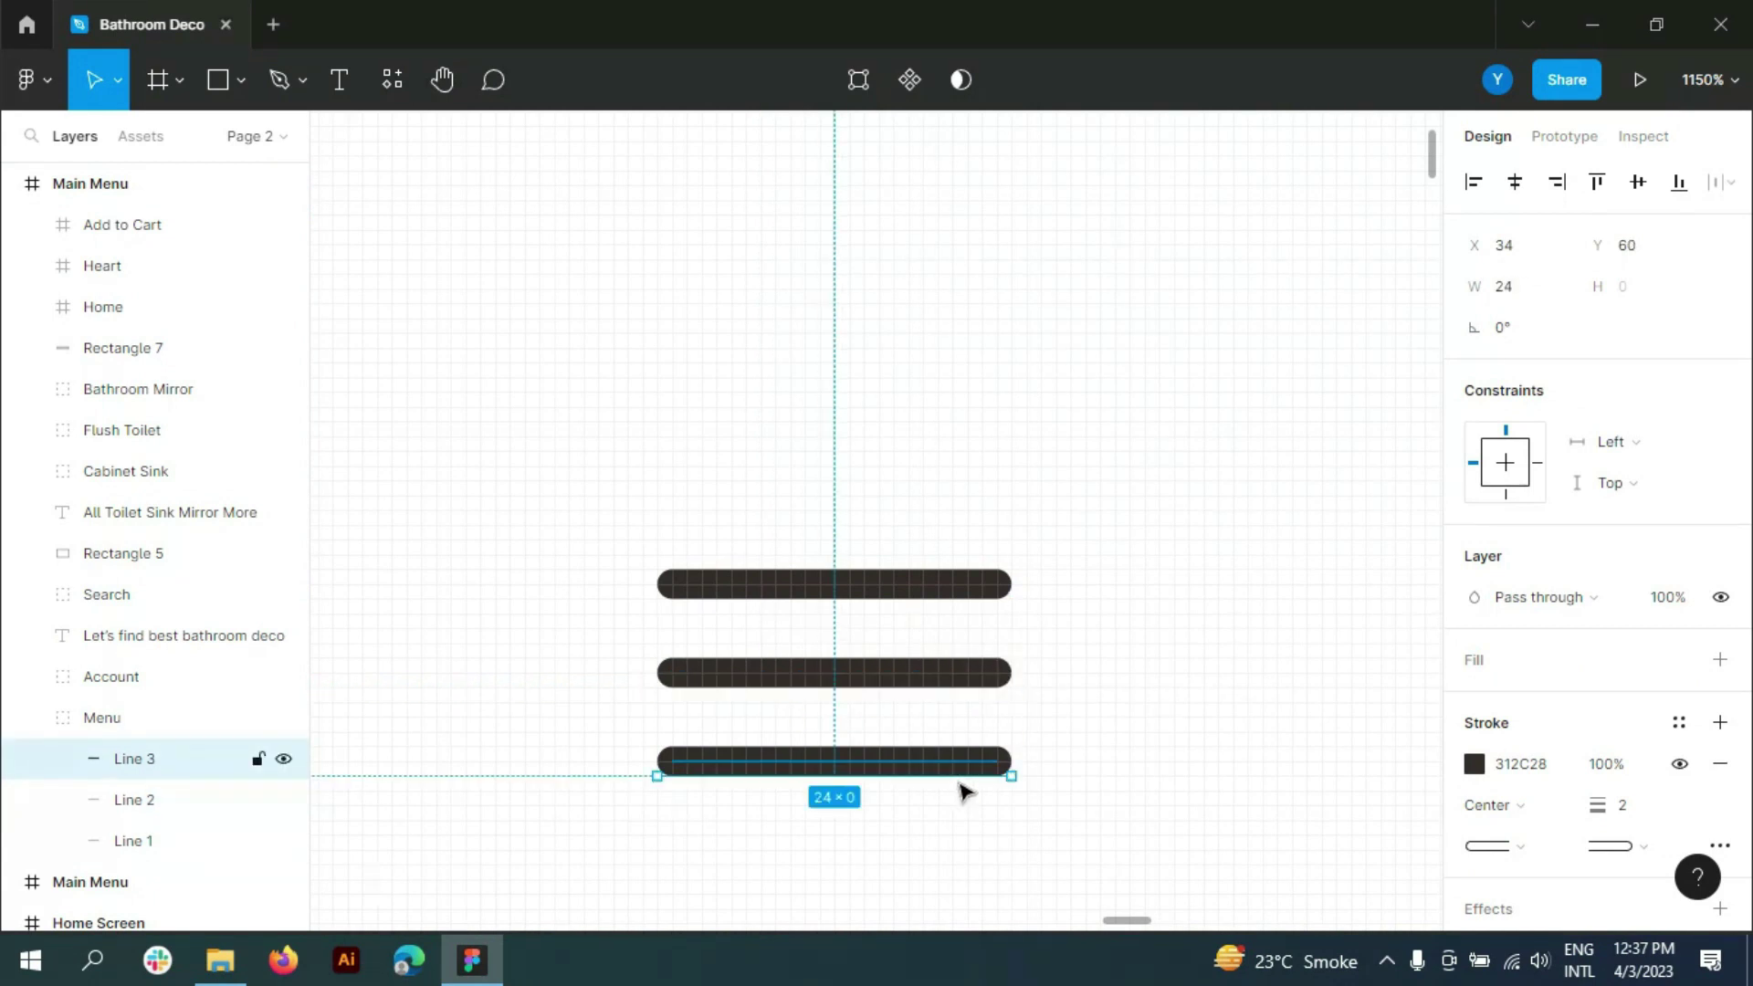
pyautogui.press('Delete')
pyautogui.click(977, 595)
pyautogui.click(133, 798)
pyautogui.press('Delete')
# - Give the remaining line a Line arrow start cap and rename the group 'Back'
pyautogui.click(164, 759)
pyautogui.click(1520, 846)
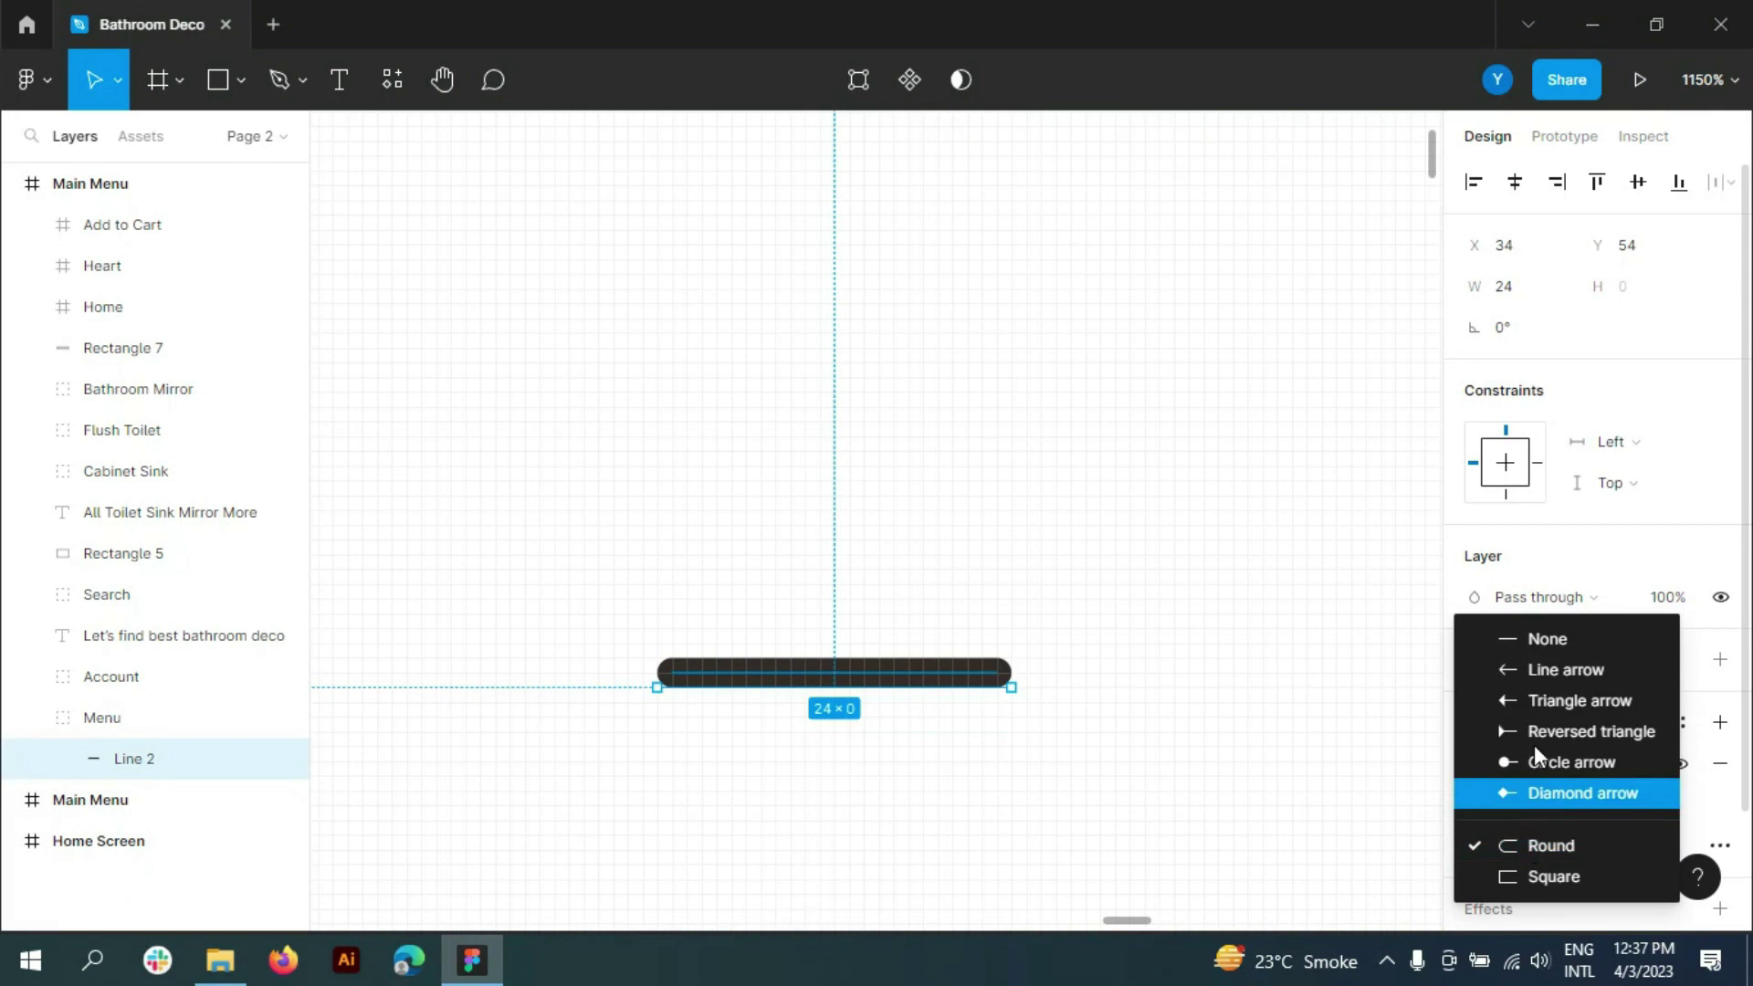
pyautogui.click(1552, 666)
pyautogui.doubleClick(100, 717)
pyautogui.write('Ba')
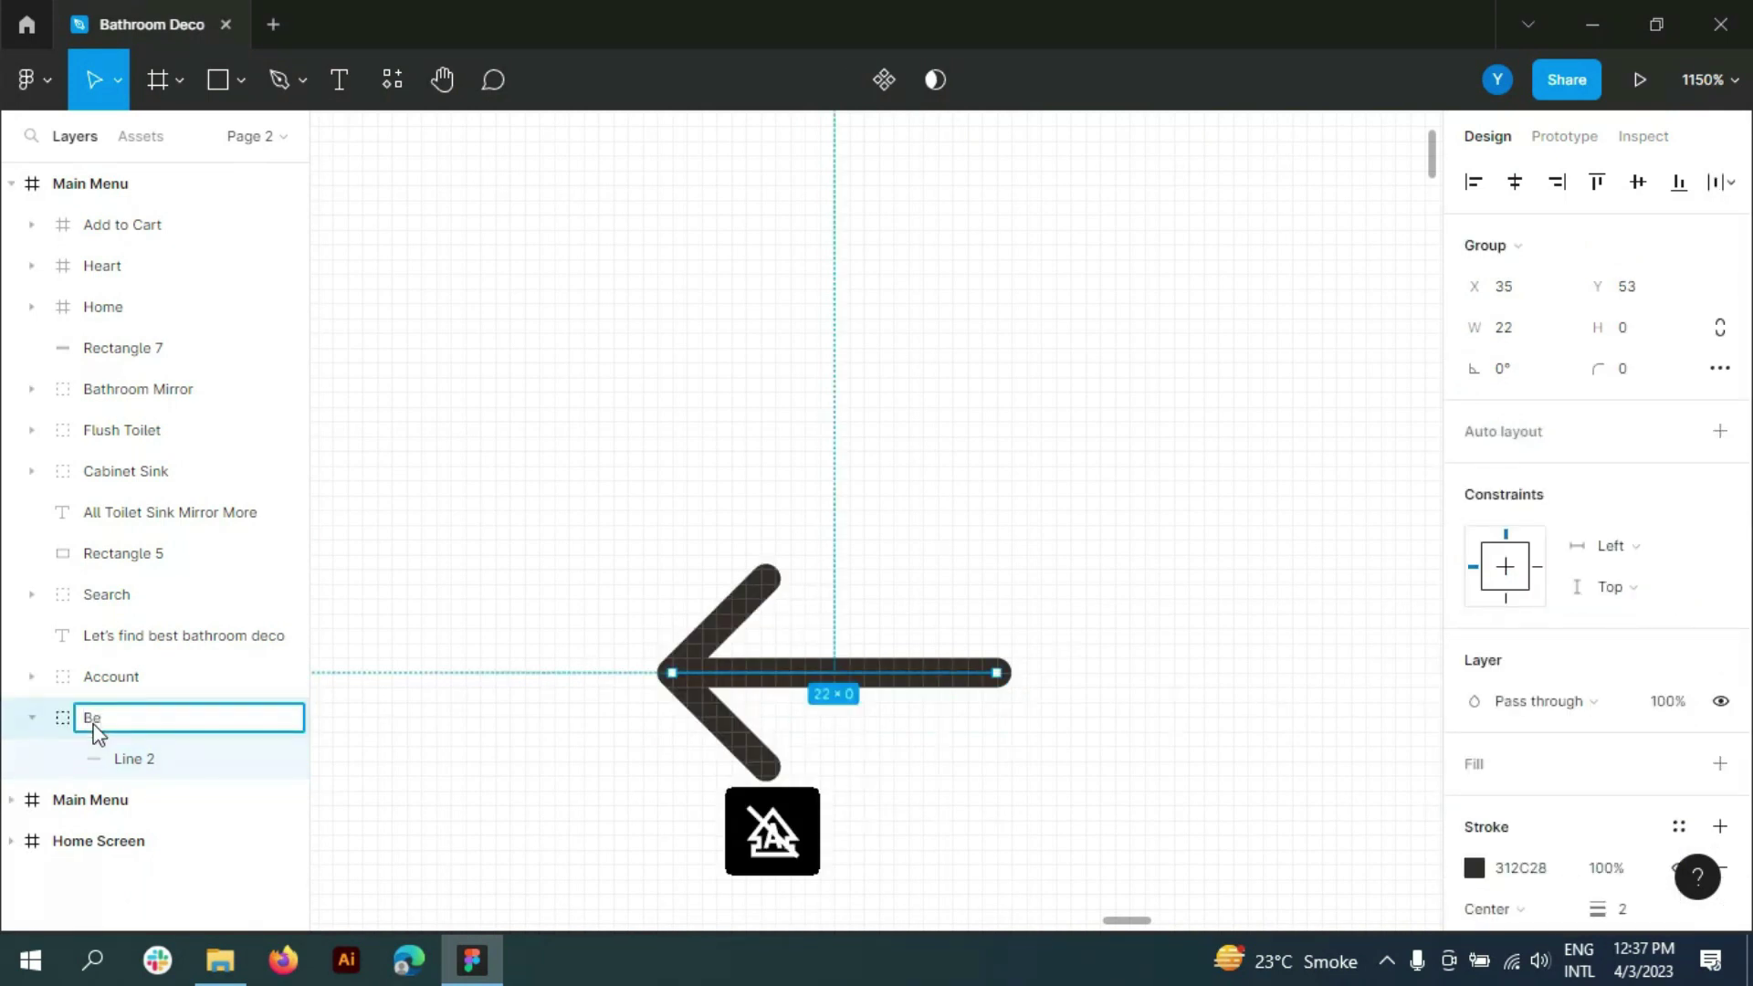
pyautogui.write('ck')
pyautogui.click(539, 683)
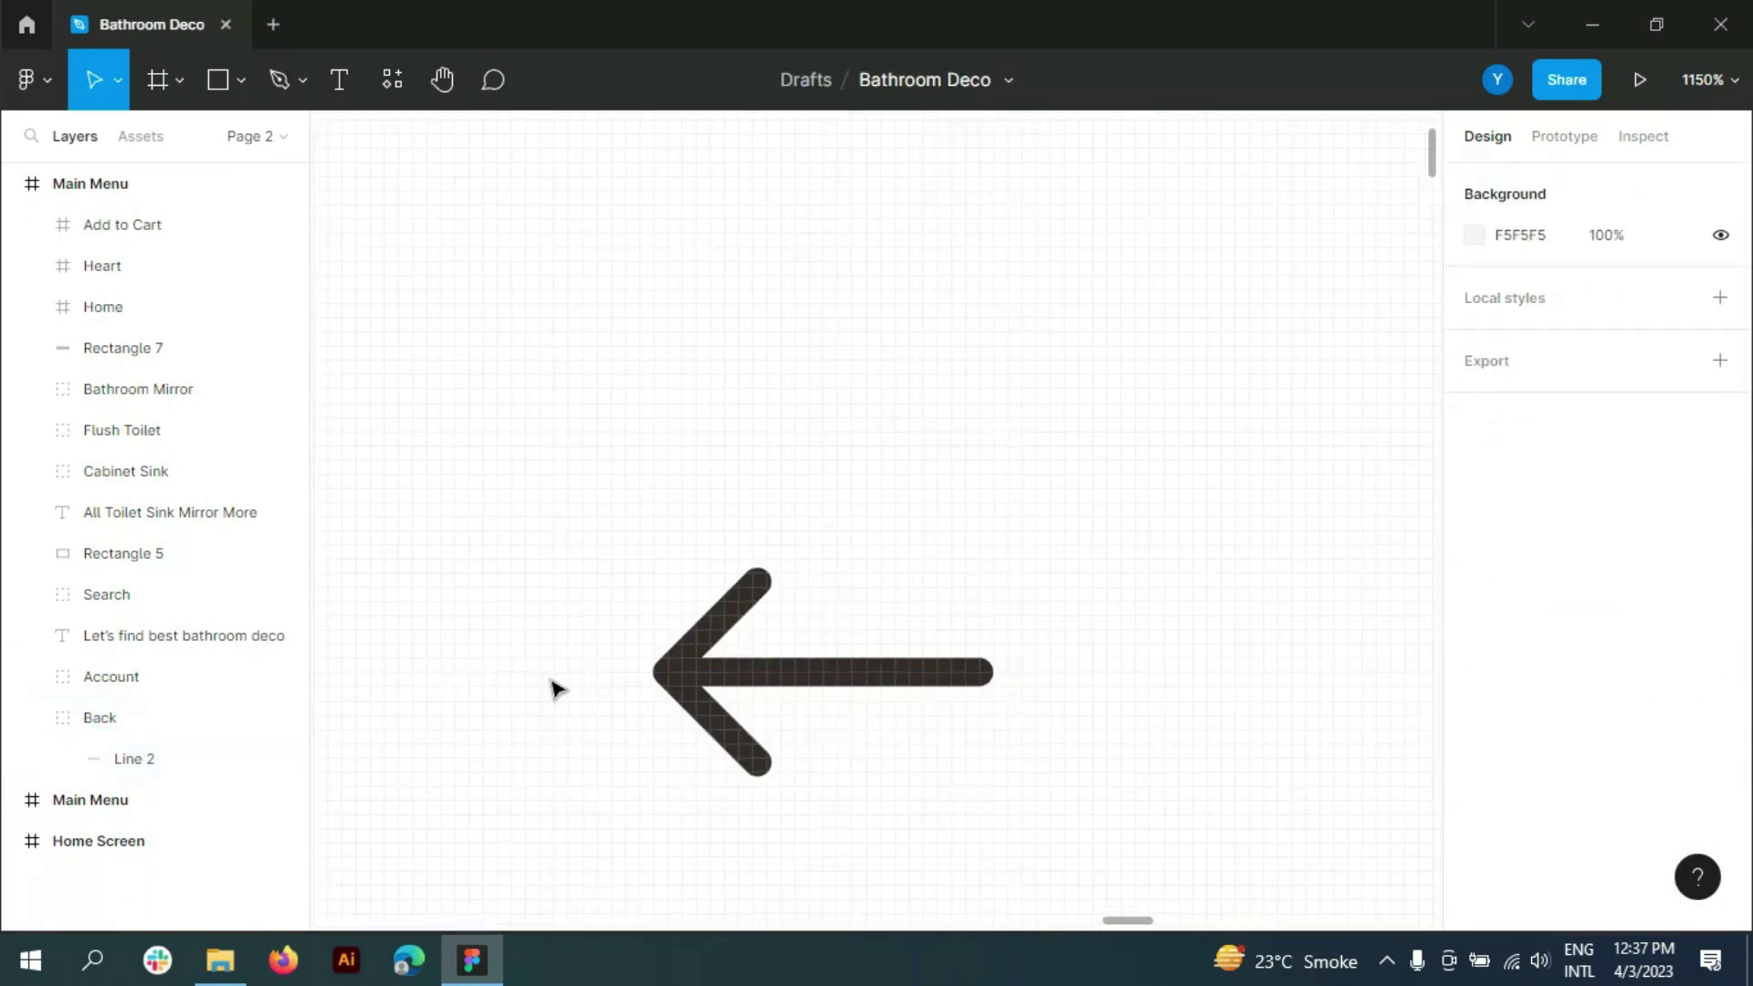
pyautogui.hotkey('shift', '1')
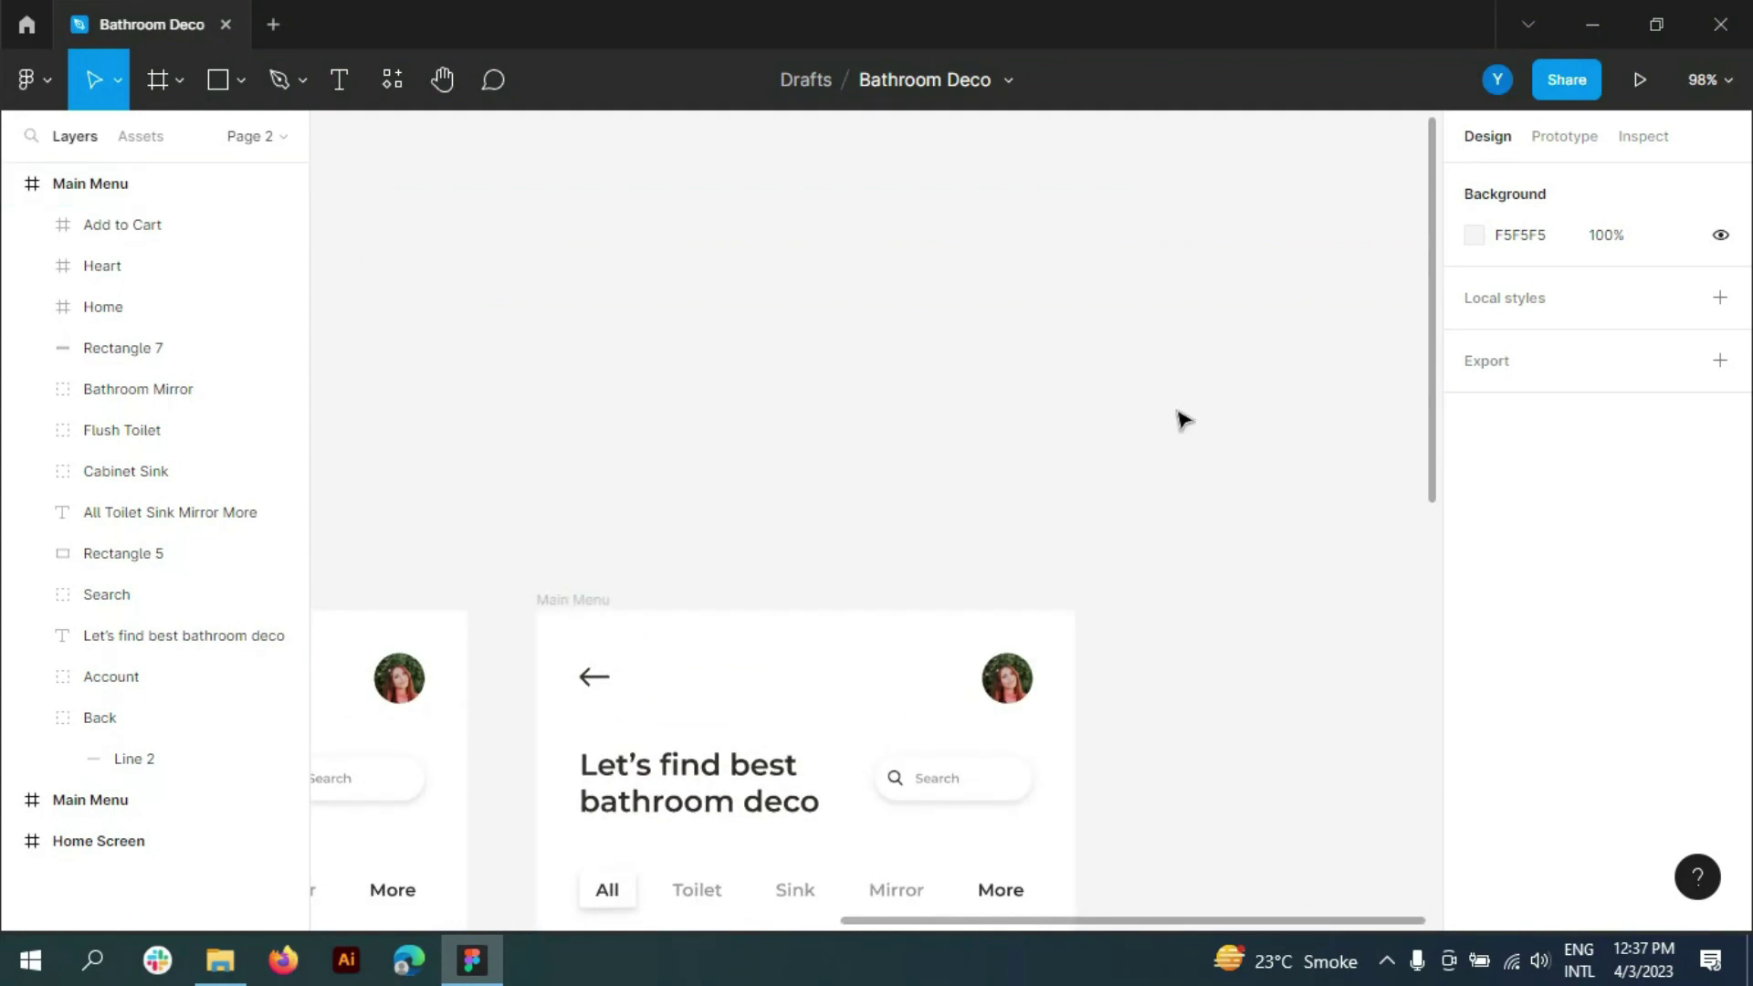
# - Copy the Heart icon to the duplicate screen's top right, over the avatar
pyautogui.scroll(-2, 1151, 584)
pyautogui.click(134, 687)
pyautogui.scroll(-5, 1151, 594)
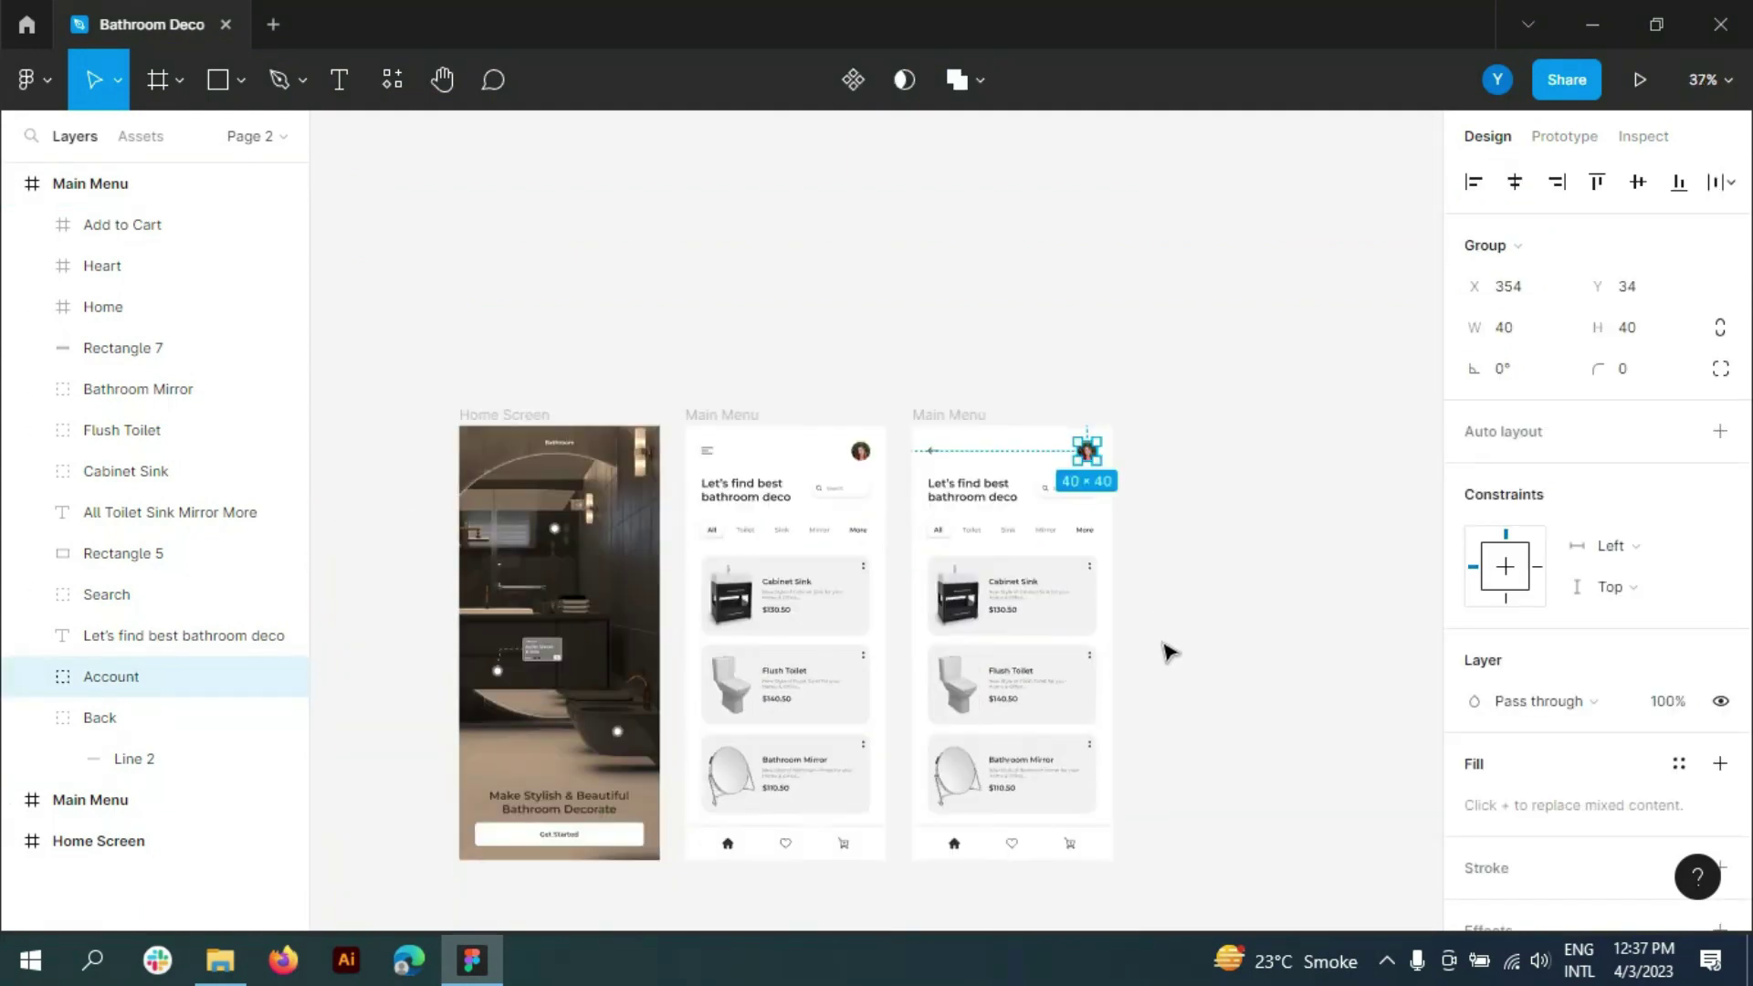
pyautogui.keyDown('ctrl'); pyautogui.click(1013, 844); pyautogui.keyUp('ctrl')
pyautogui.click(92, 265)
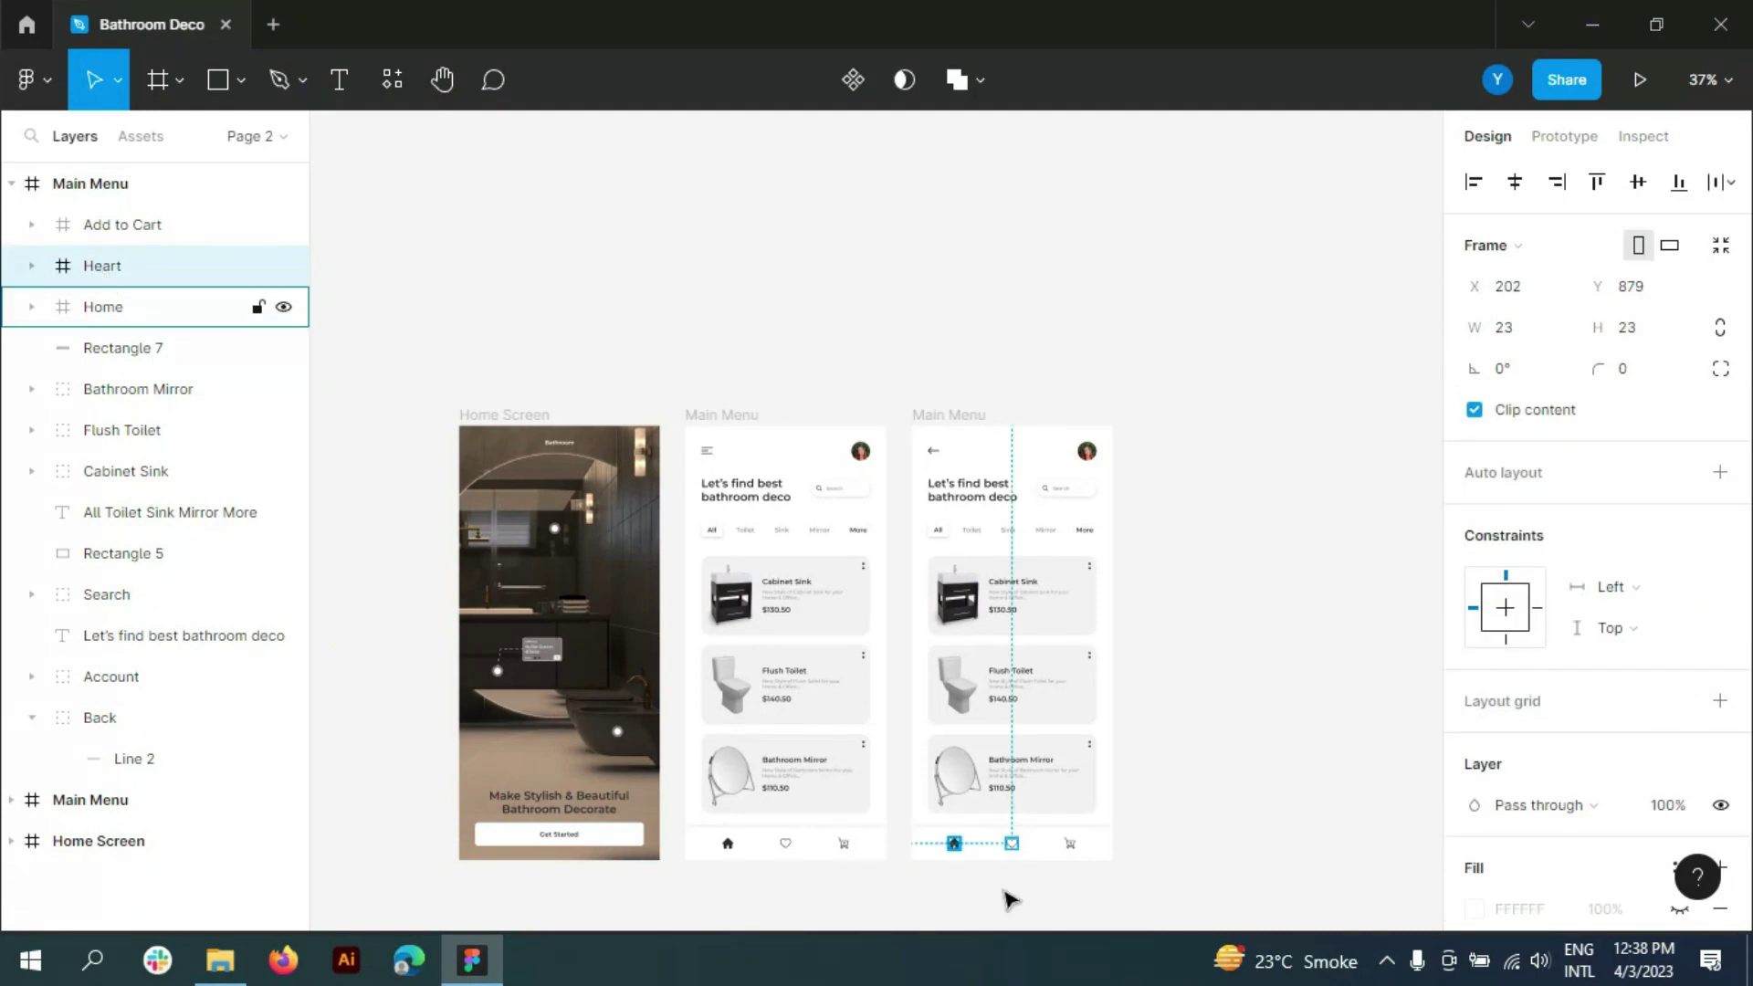
pyautogui.moveTo(1012, 843); pyautogui.dragTo(1060, 445)
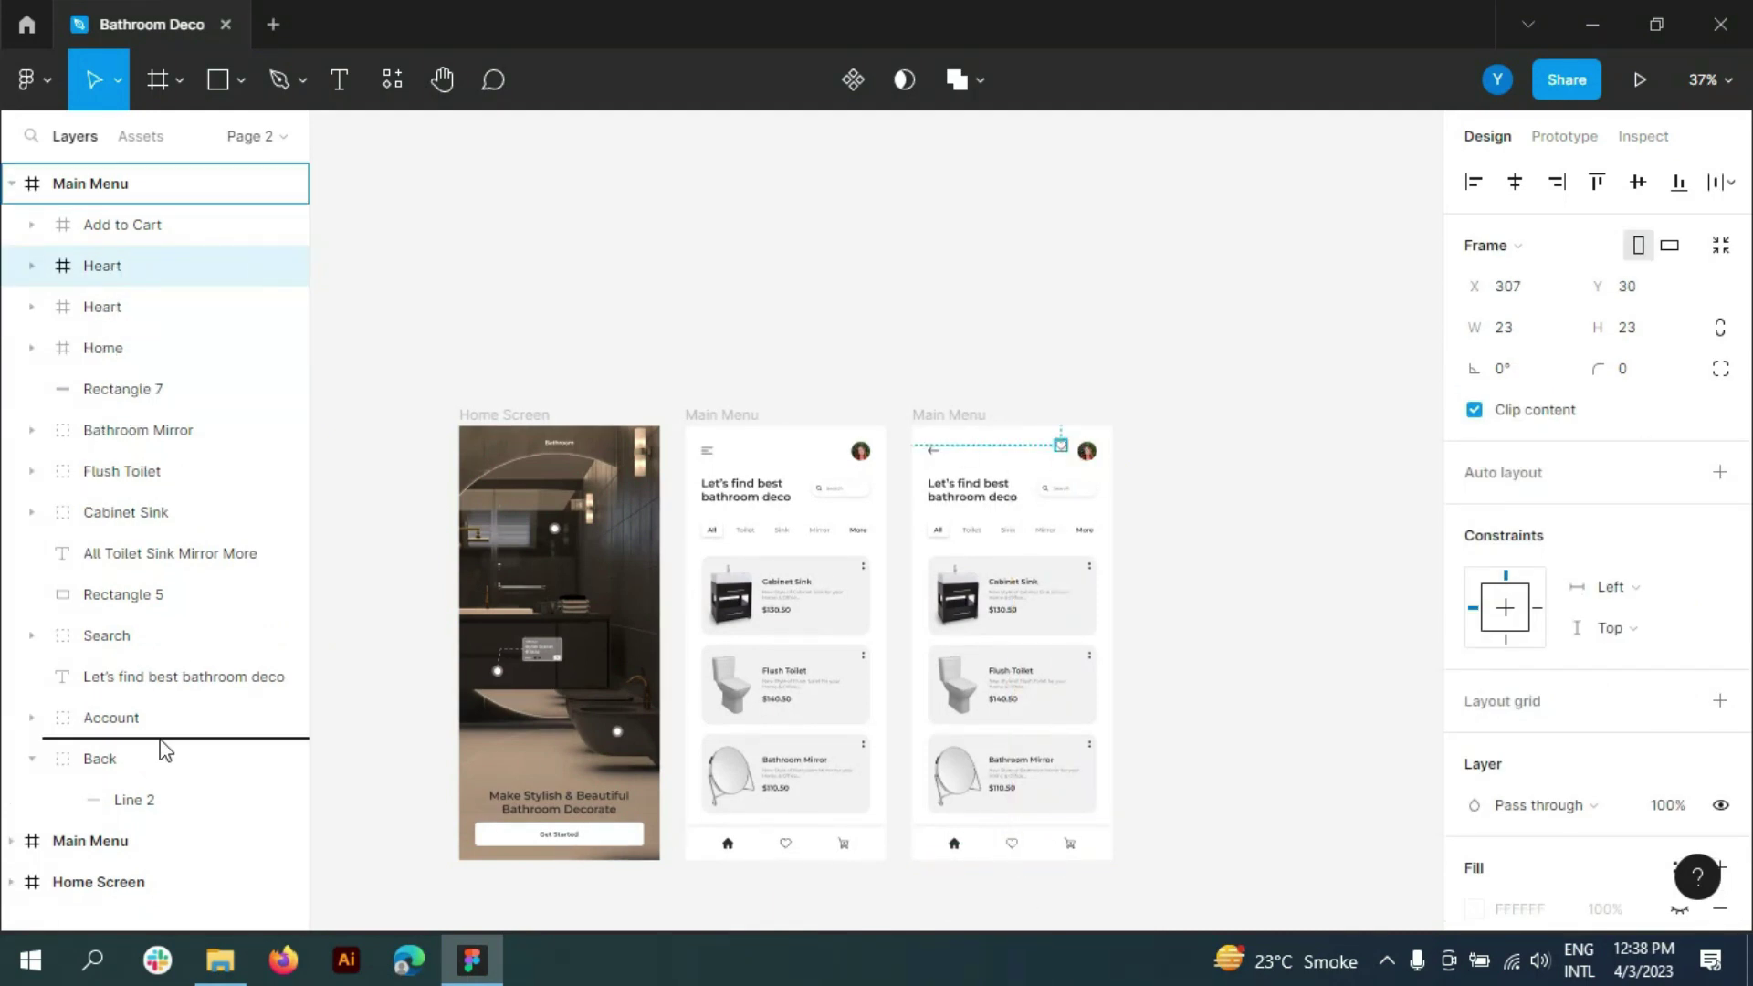
pyautogui.moveTo(164, 750); pyautogui.dragTo(165, 751)
pyautogui.scroll(5, 1096, 547)
pyautogui.scroll(3, 1004, 557)
pyautogui.moveTo(954, 546); pyautogui.dragTo(1075, 588)
# - Delete the Account avatar and select the layers from Home up to Search
pyautogui.click(128, 681)
pyautogui.press('Delete')
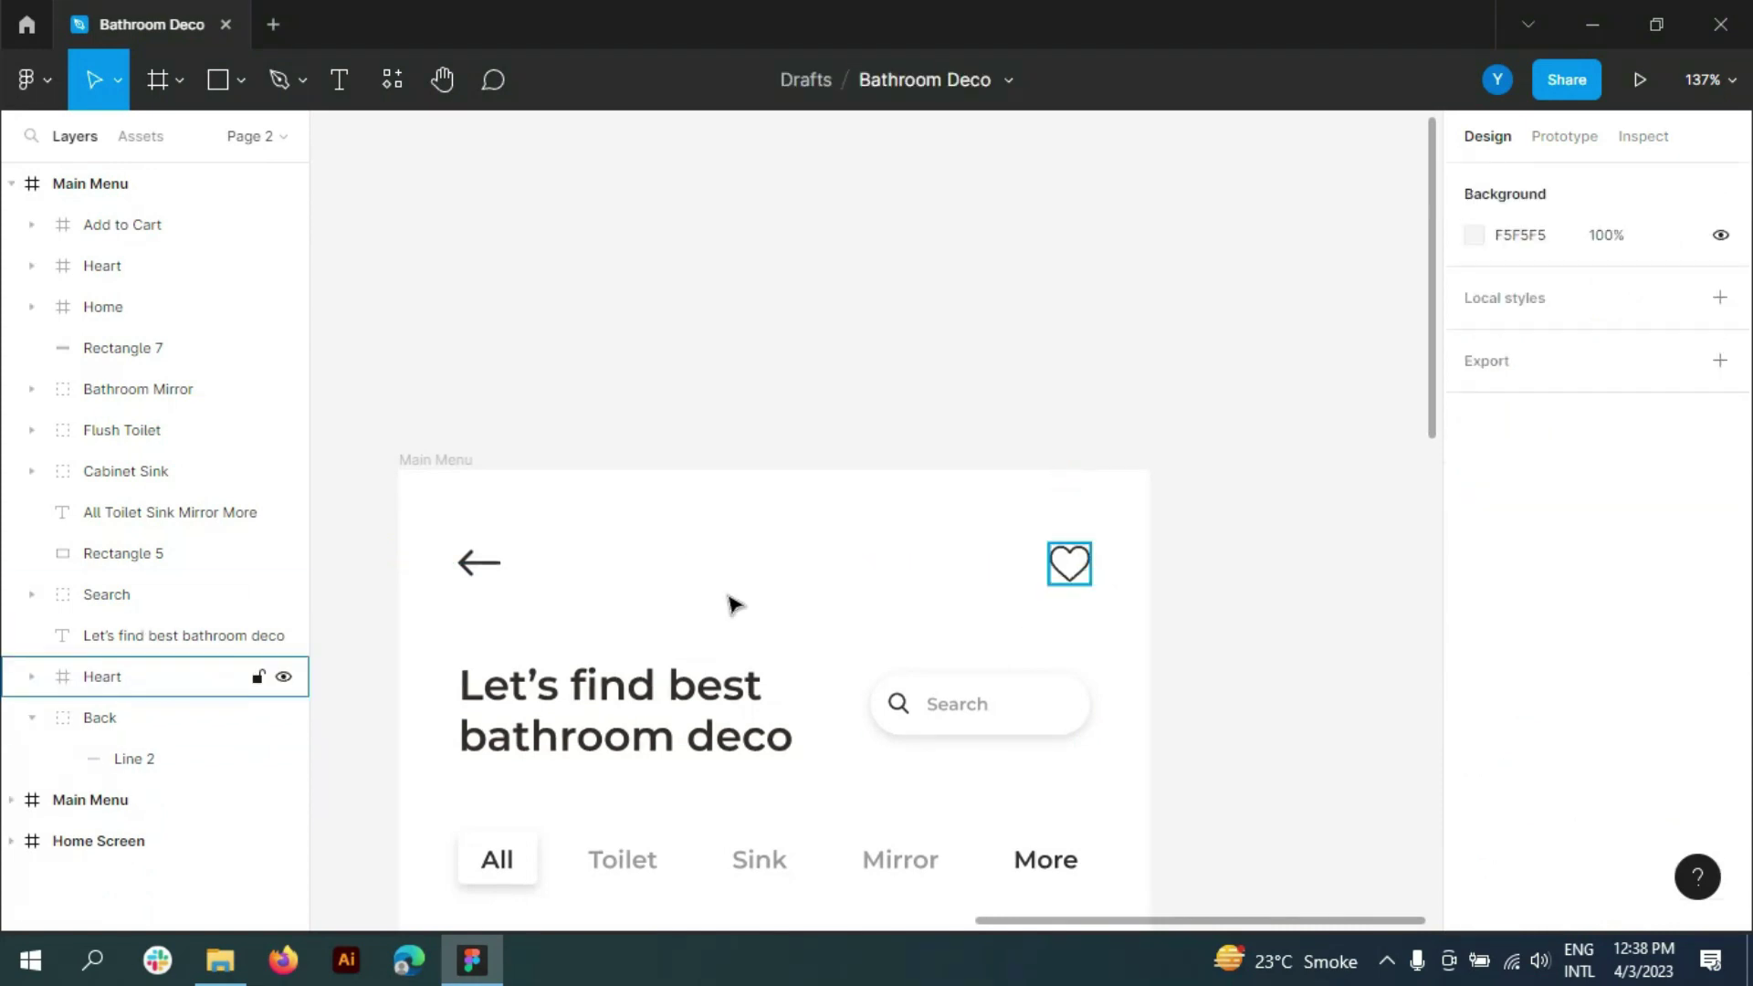
pyautogui.scroll(-3, 1243, 485)
pyautogui.scroll(-3, 1243, 485)
pyautogui.scroll(-2, 1246, 490)
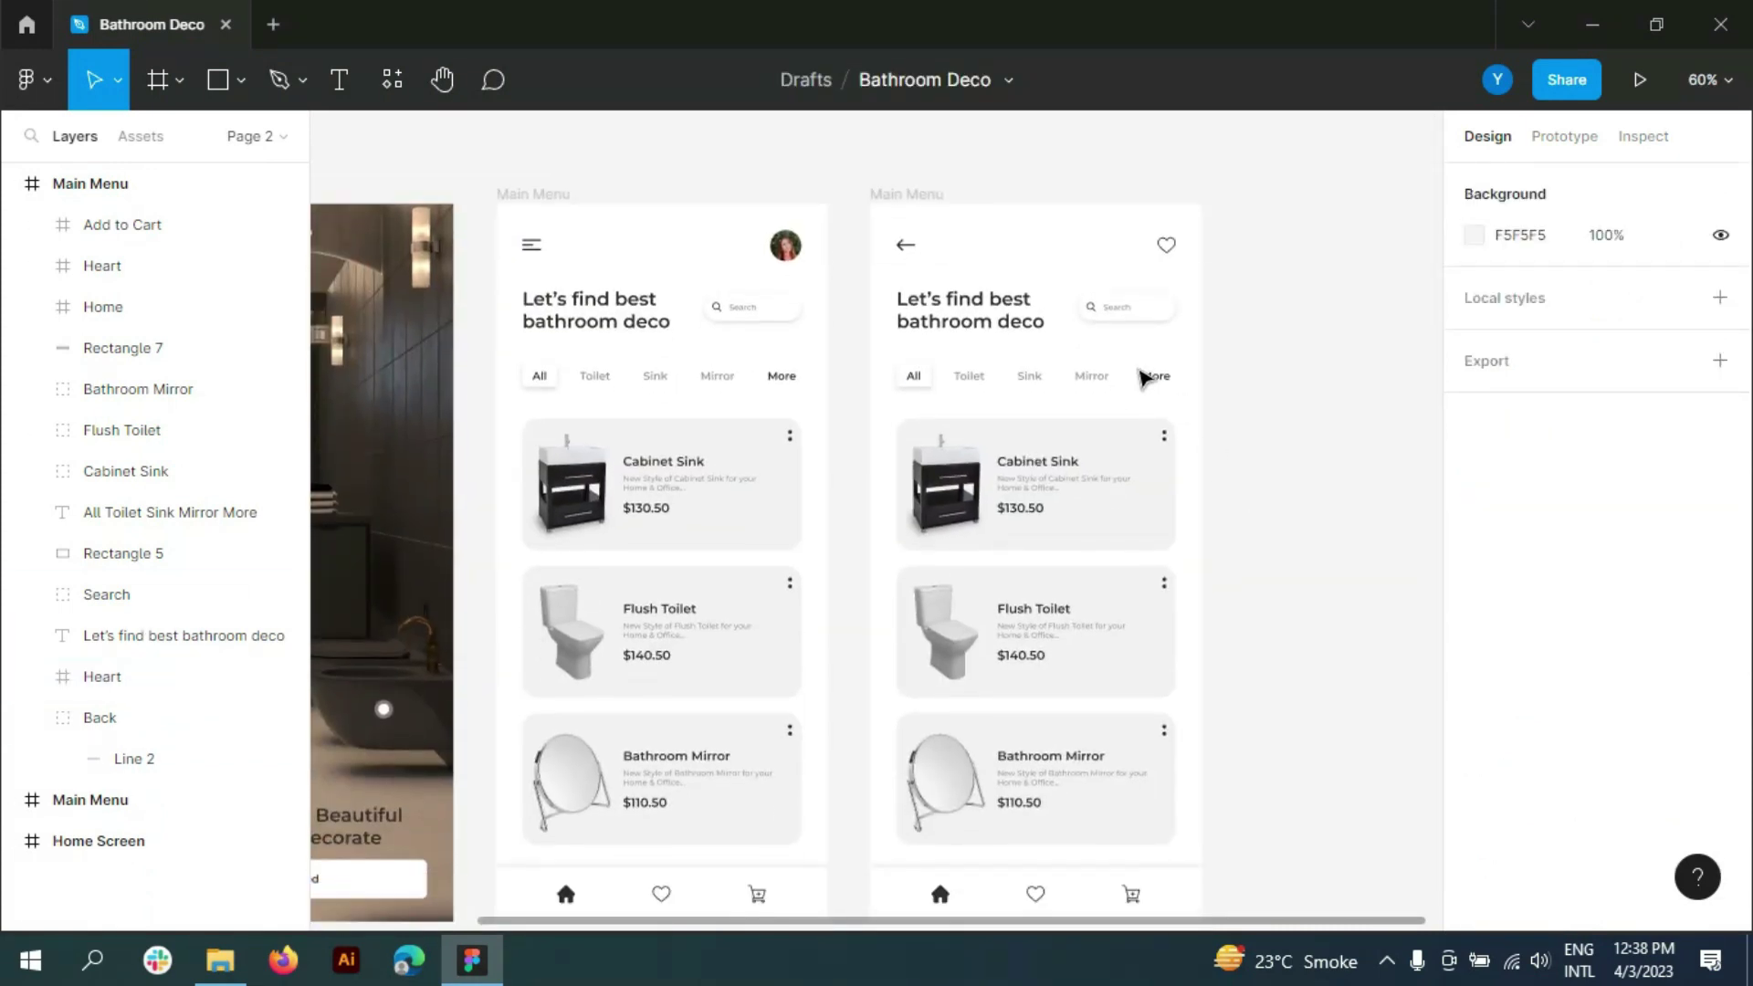
pyautogui.moveTo(128, 594); pyautogui.dragTo(102, 224)
# - Delete the selected Main Menu elements and drop the cabinet sink image onto the screen
pyautogui.press('Delete')
pyautogui.hotkey('alt', 'Tab')
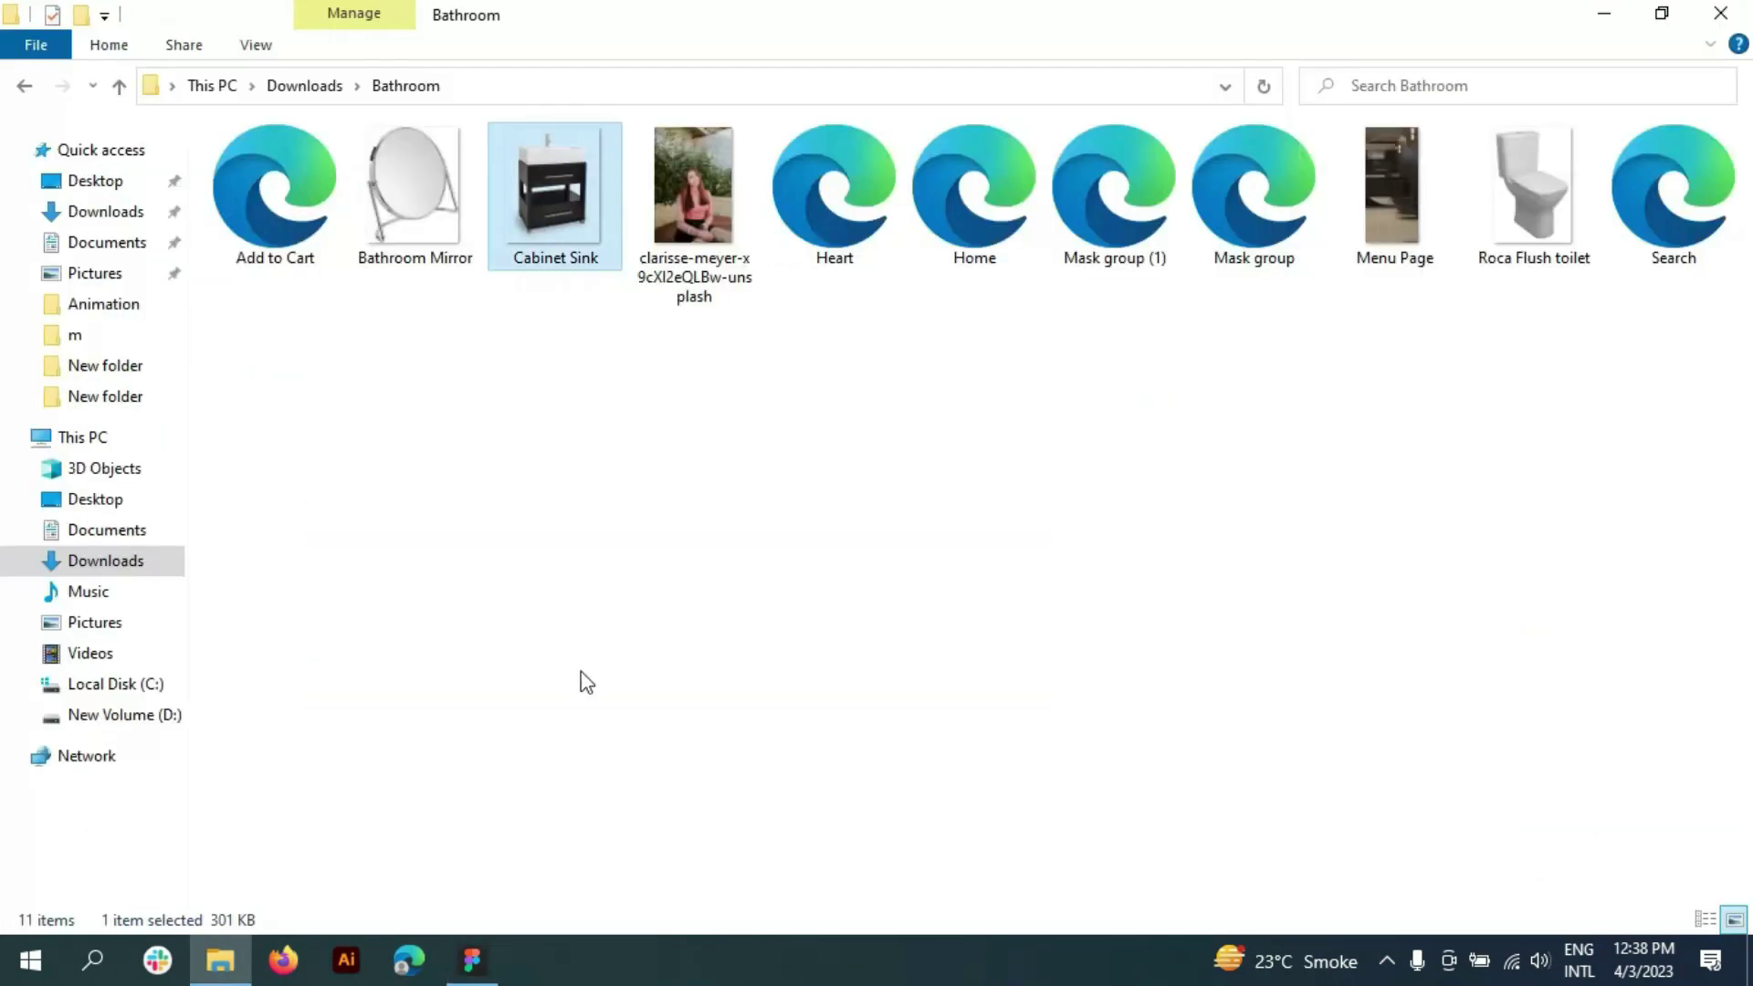
pyautogui.moveTo(551, 195); pyautogui.dragTo(1045, 609)
# - Resize the cabinet sink photo to 307×377 and centre it near the screen's top
pyautogui.scroll(-2, 1045, 610)
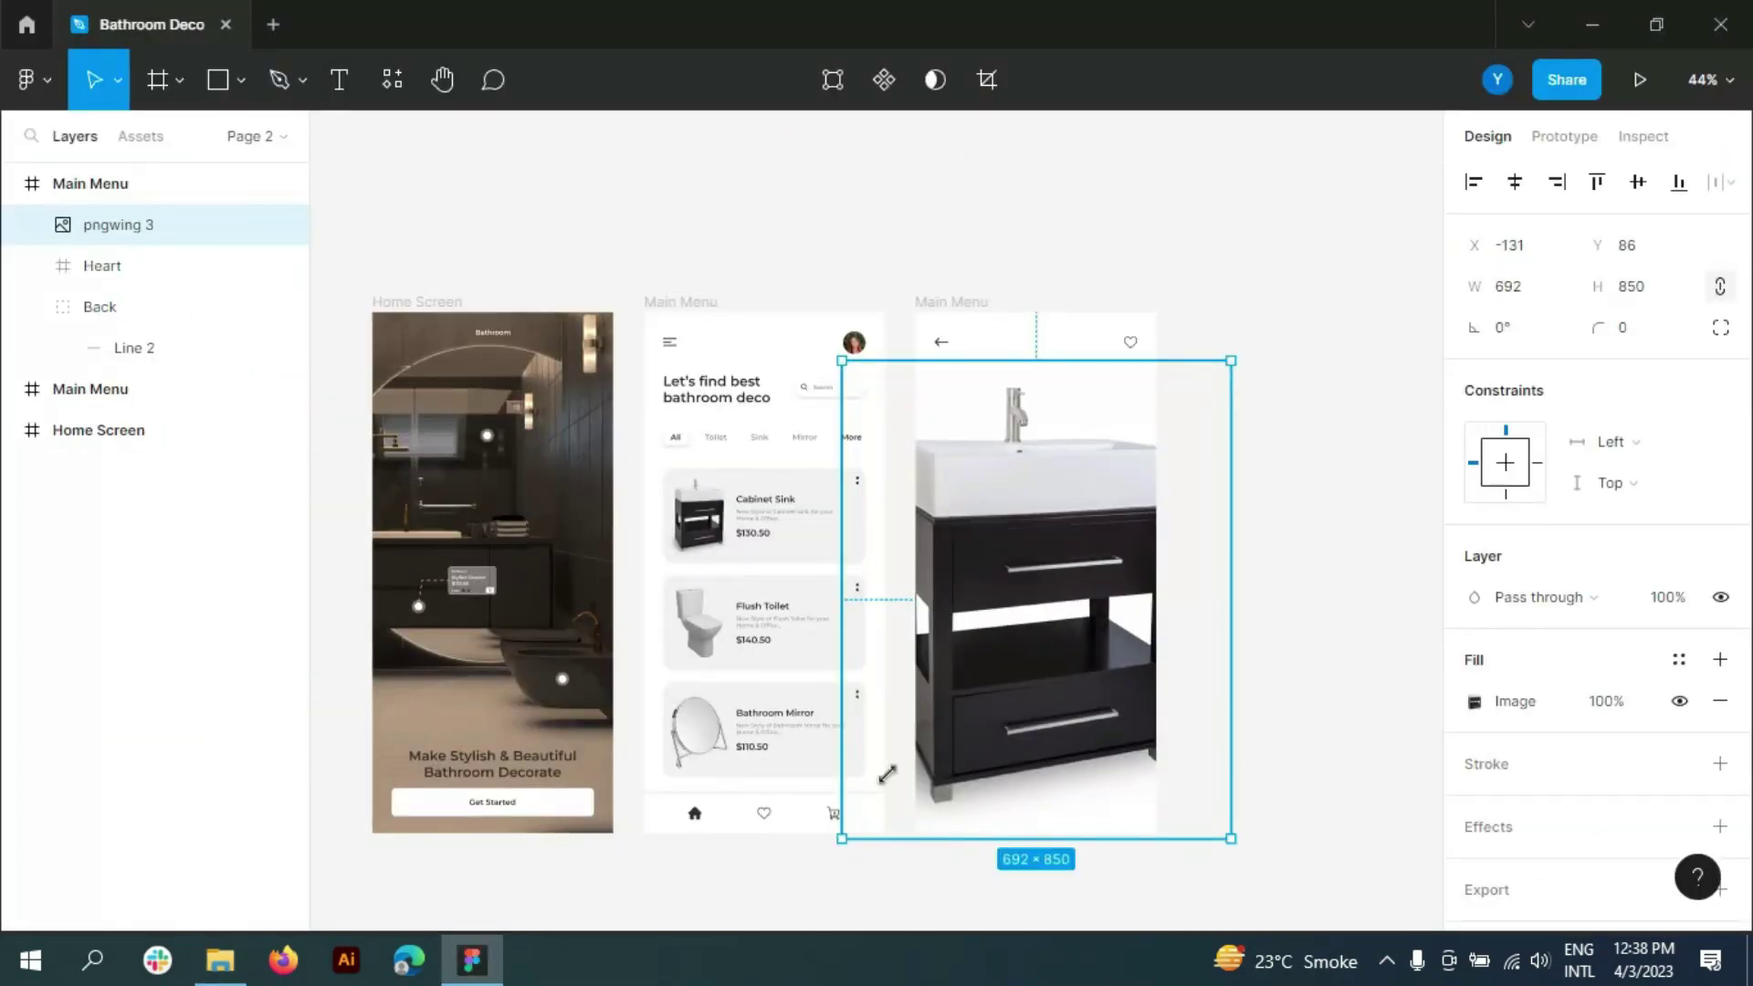
pyautogui.moveTo(887, 774); pyautogui.dragTo(1075, 551)
pyautogui.moveTo(1142, 439); pyautogui.dragTo(1024, 438)
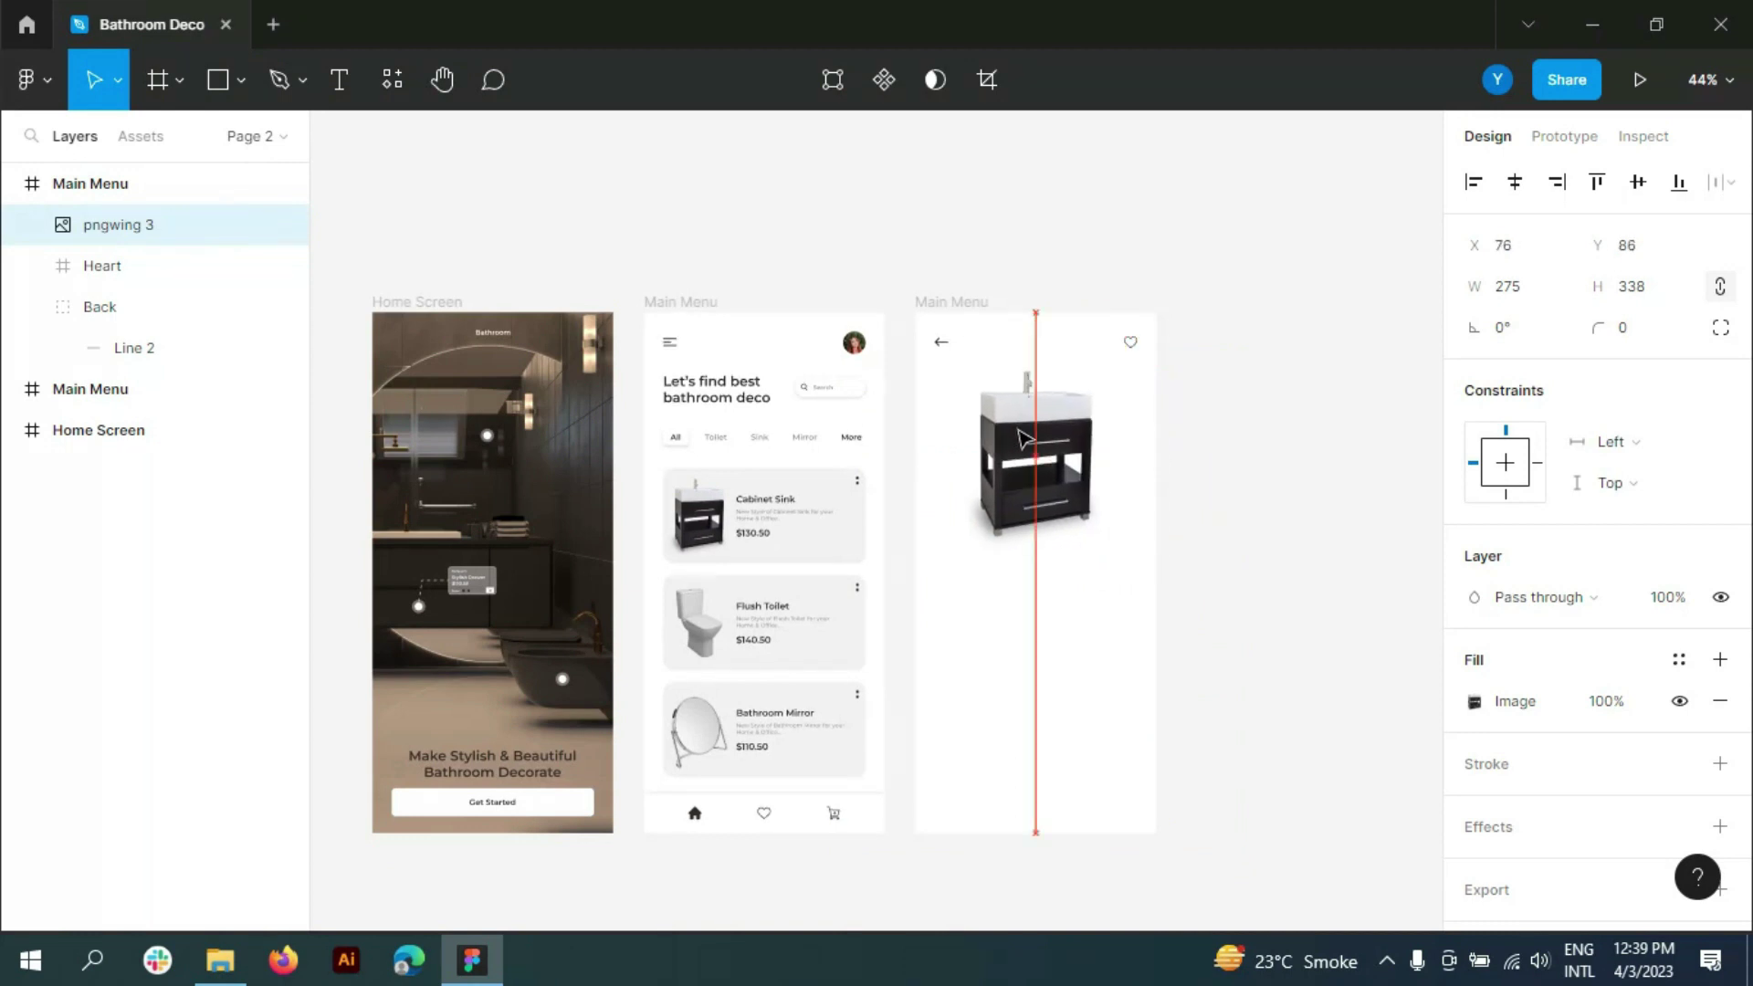
pyautogui.moveTo(1111, 555); pyautogui.dragTo(1129, 567)
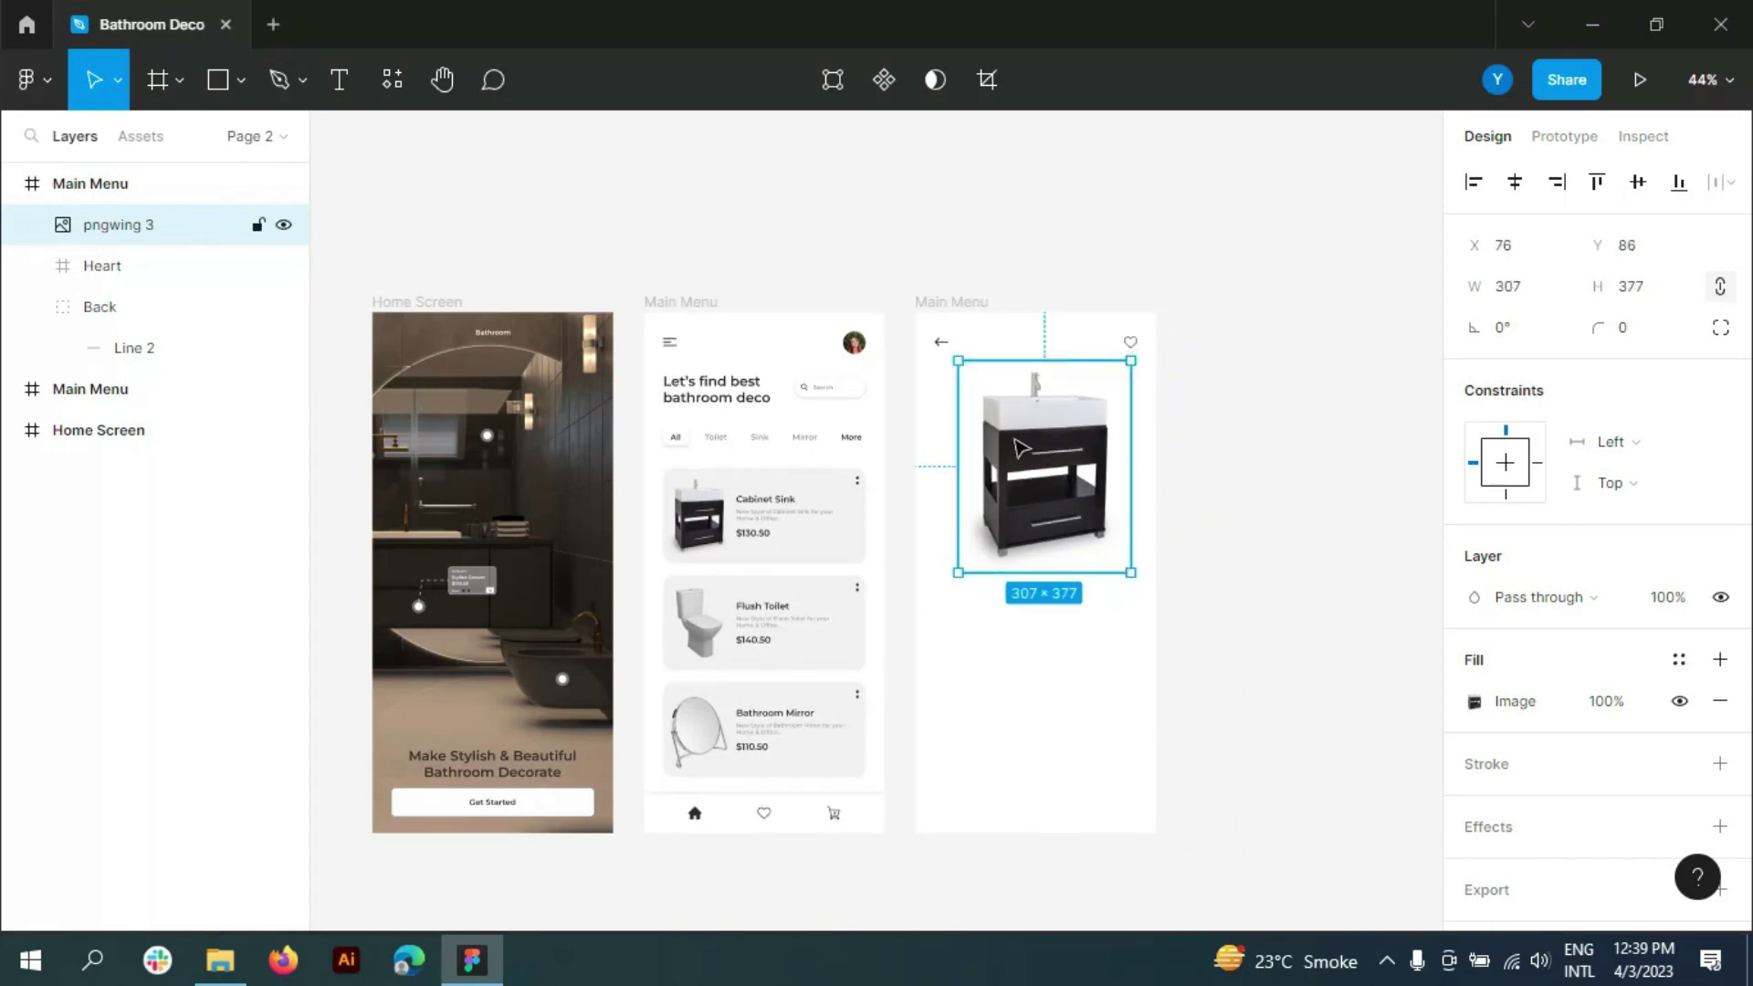
pyautogui.moveTo(1020, 447); pyautogui.dragTo(1014, 447)
pyautogui.click(1331, 536)
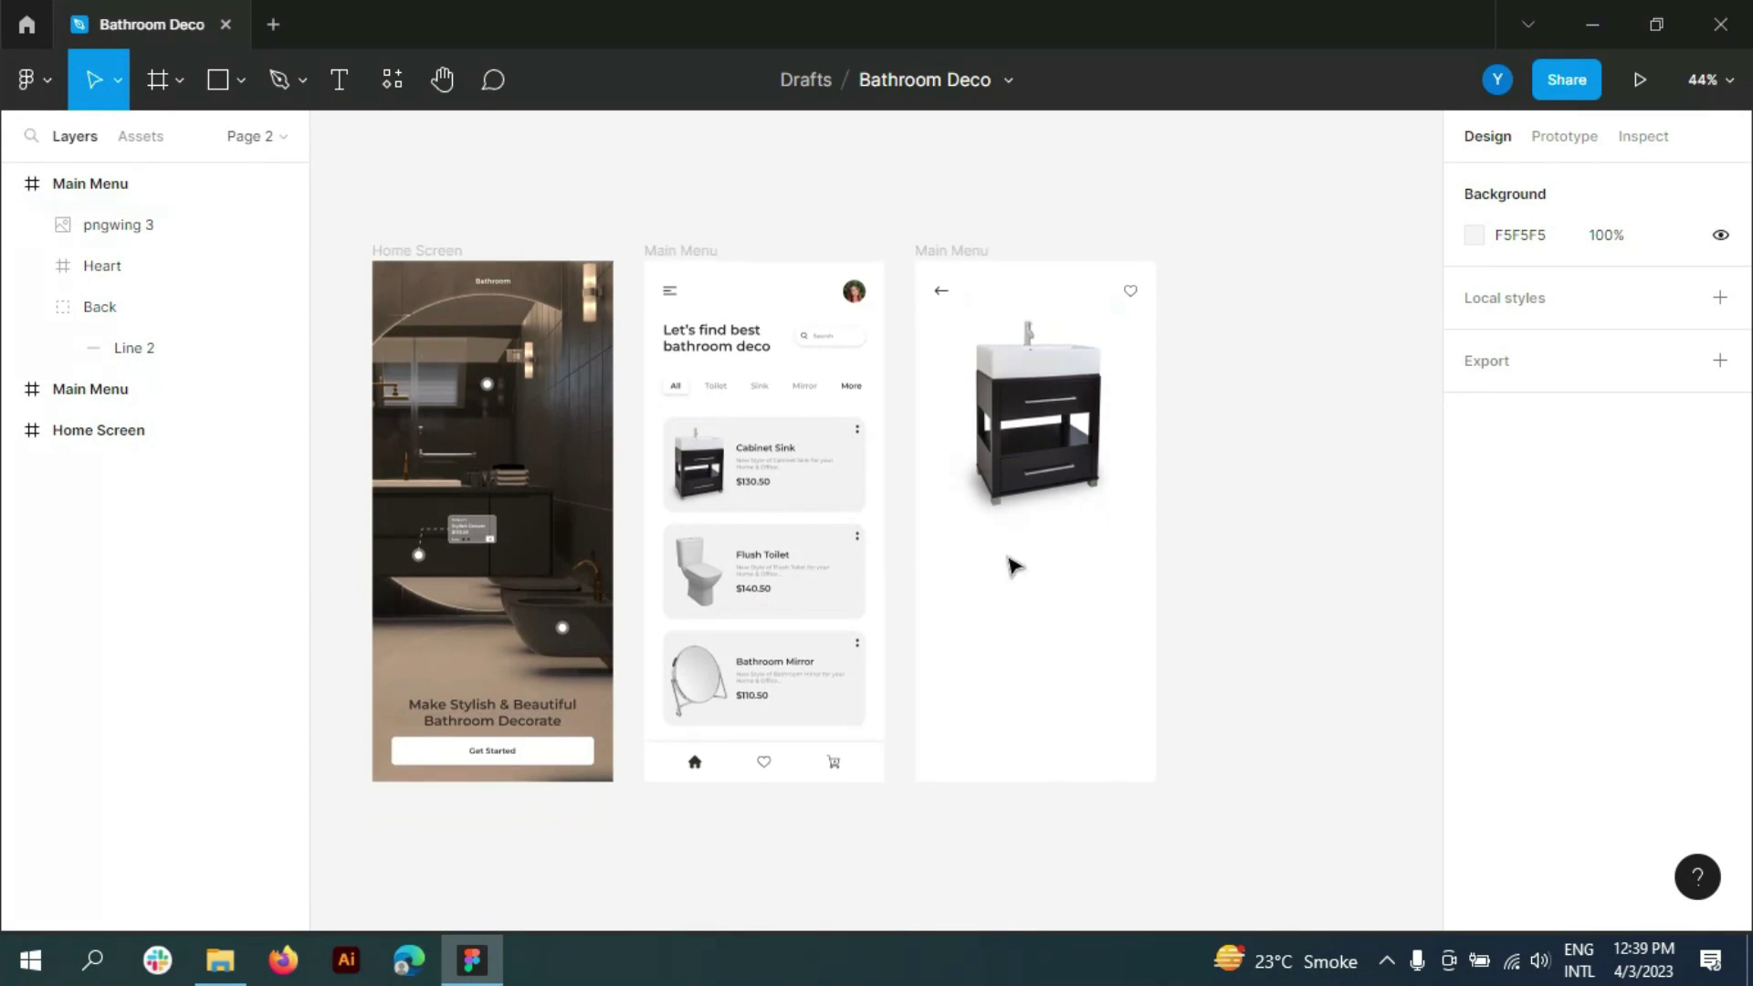
pyautogui.scroll(5, 1009, 566)
# - Add a 'Cabinet Sink' heading below the photo with fill colour 312C28
pyautogui.press('t')
pyautogui.click(955, 597)
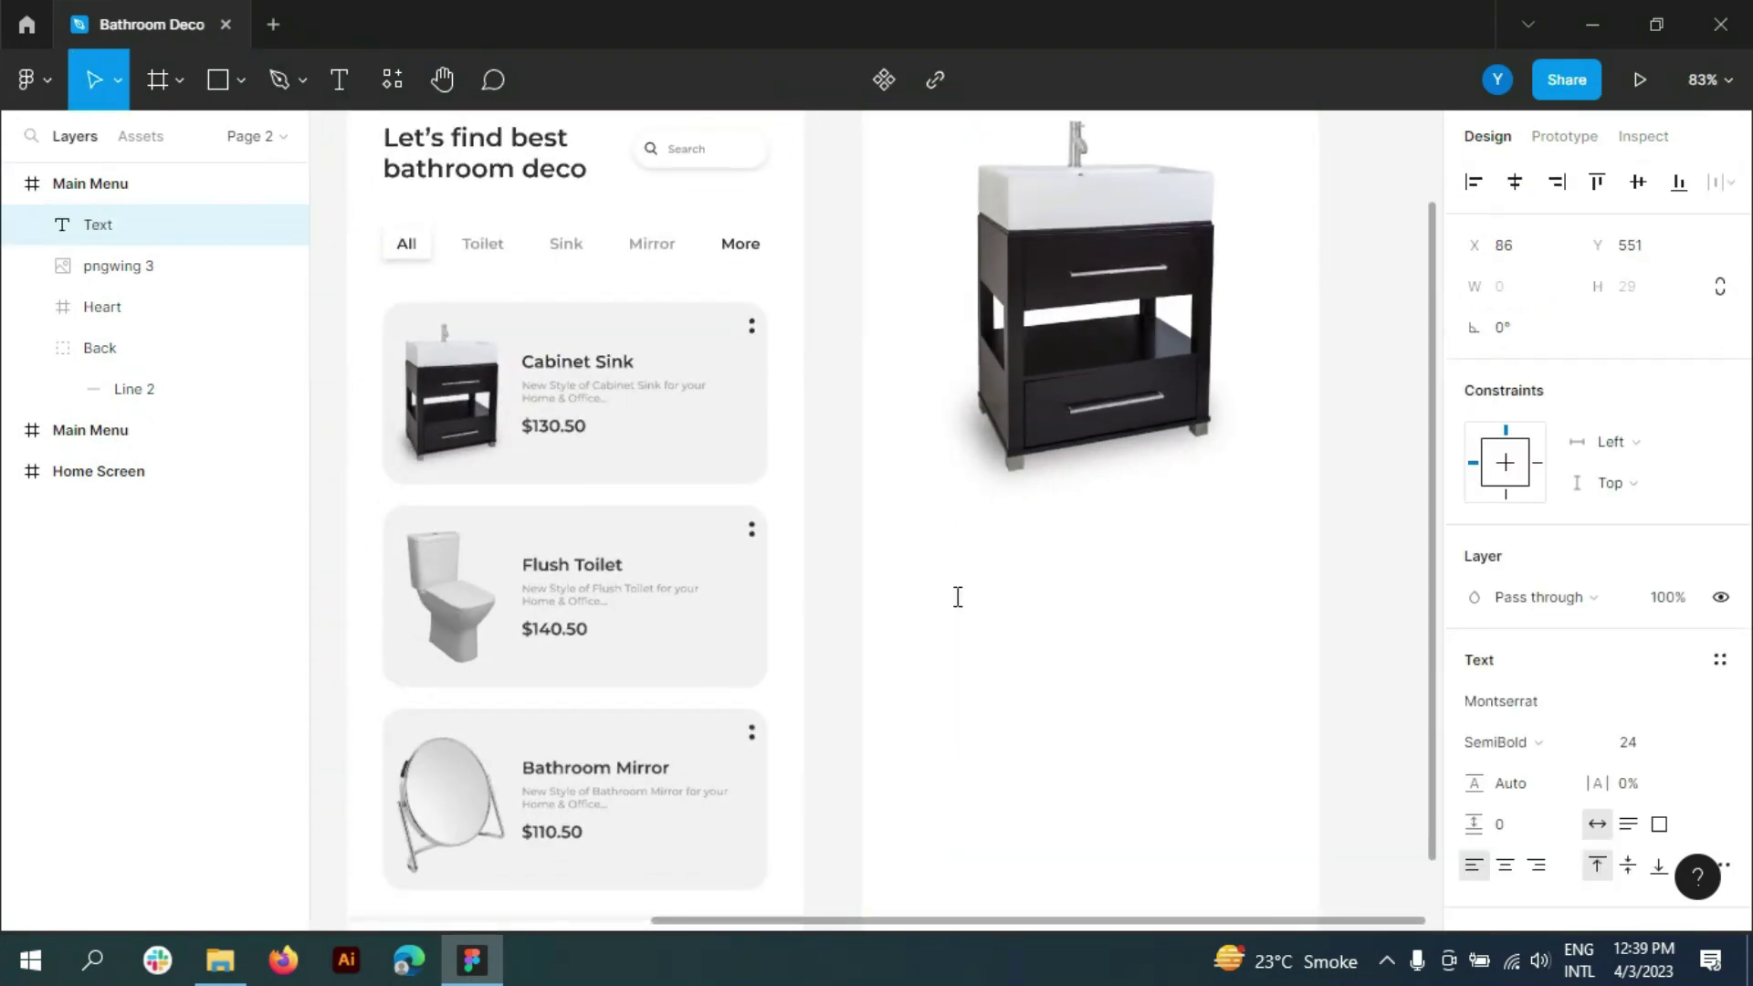
pyautogui.write('C')
pyautogui.write('abinet Sink')
pyautogui.hotkey('ctrl', 'a')
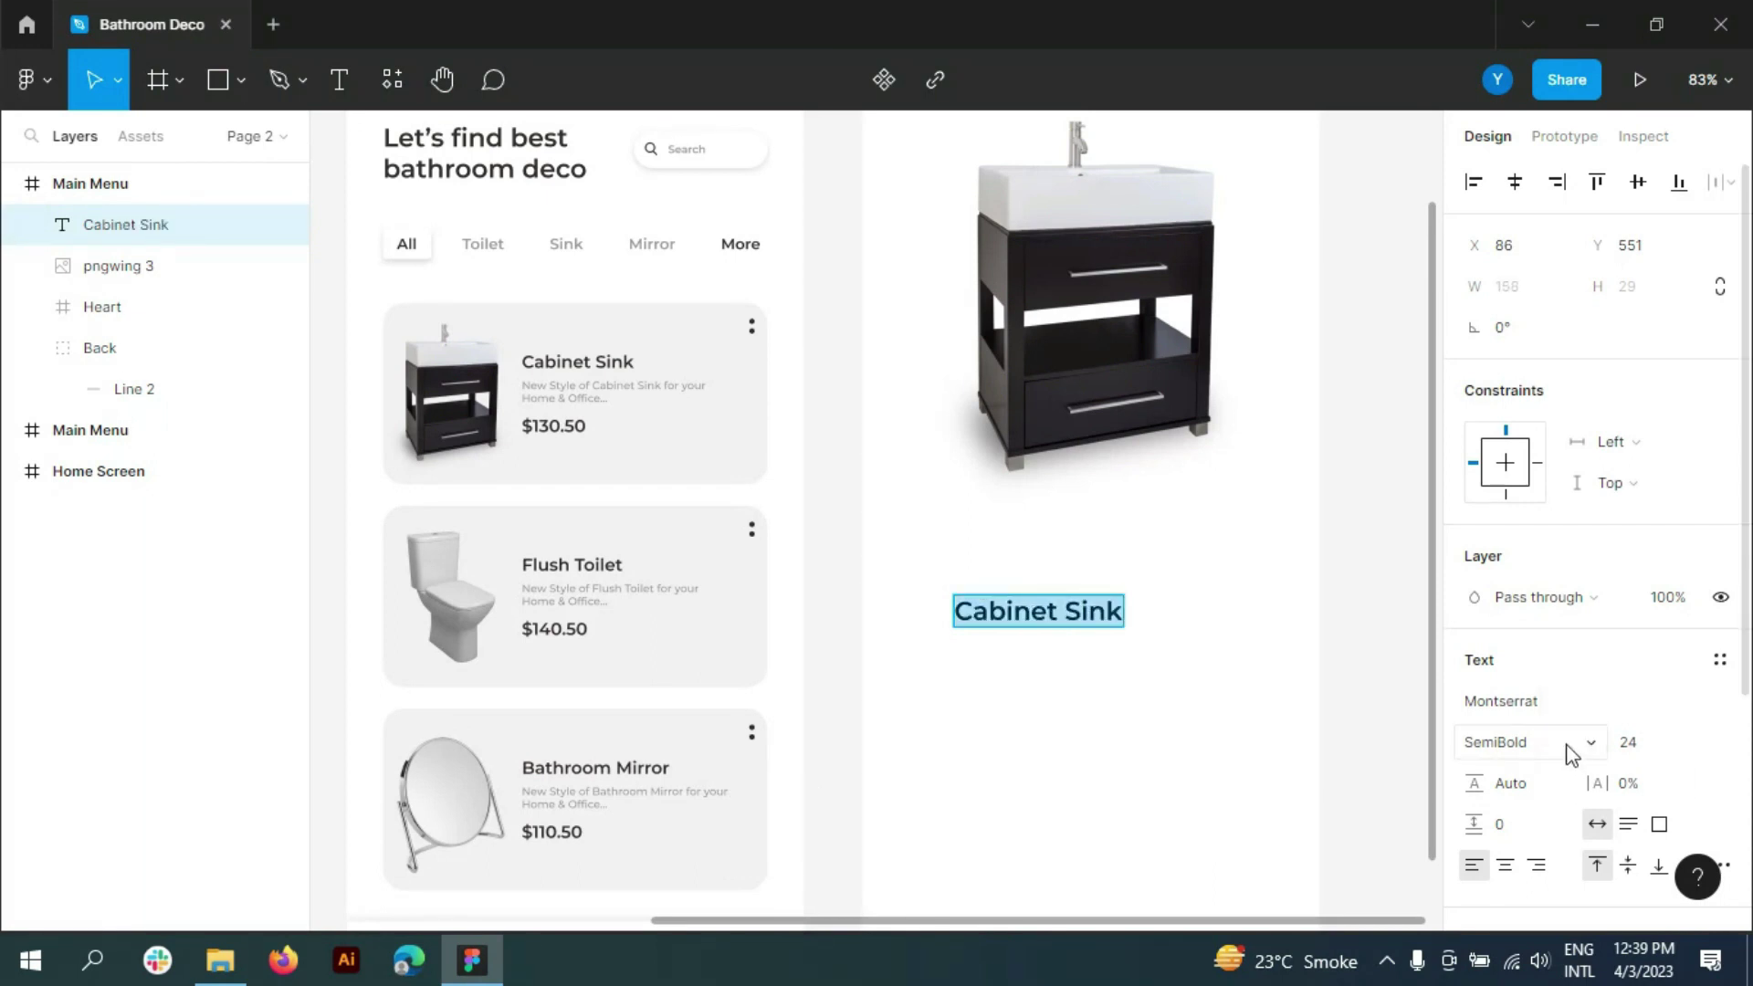
pyautogui.scroll(-3, 1638, 748)
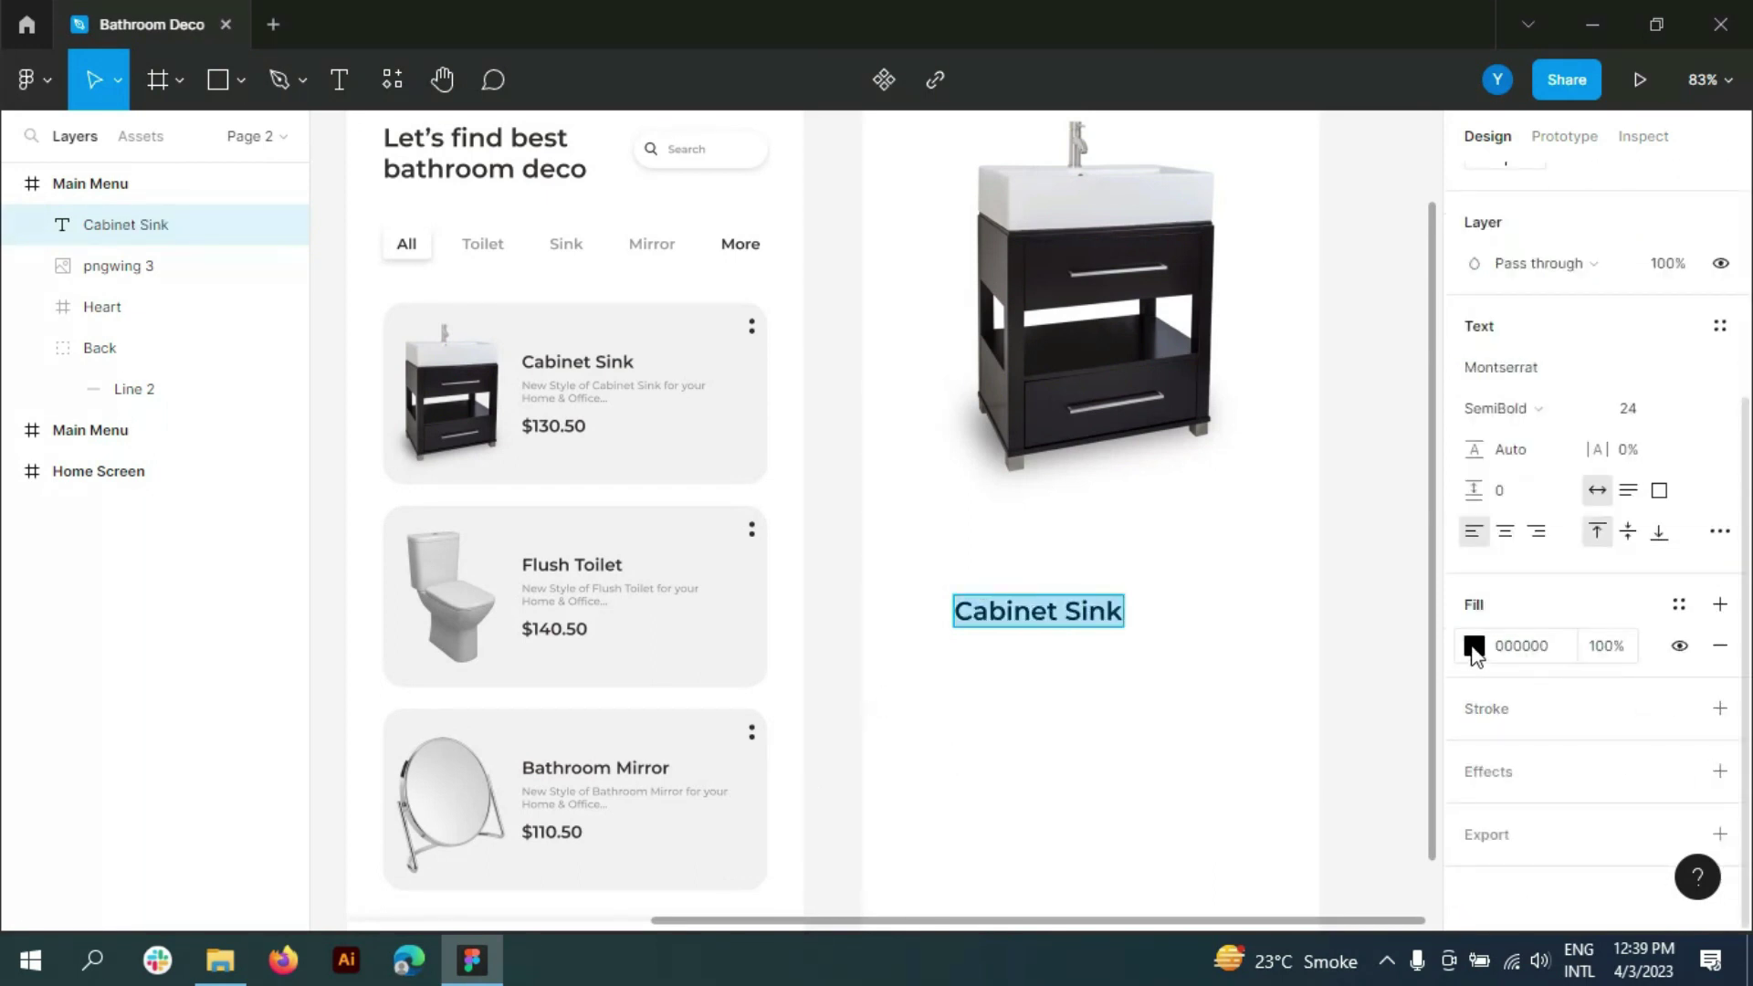
pyautogui.click(1474, 646)
pyautogui.write('312C28')
pyautogui.press('Return')
pyautogui.press('Escape')
# - Align the heading to the left grid column, keeping its font size at 24
pyautogui.press('Escape')
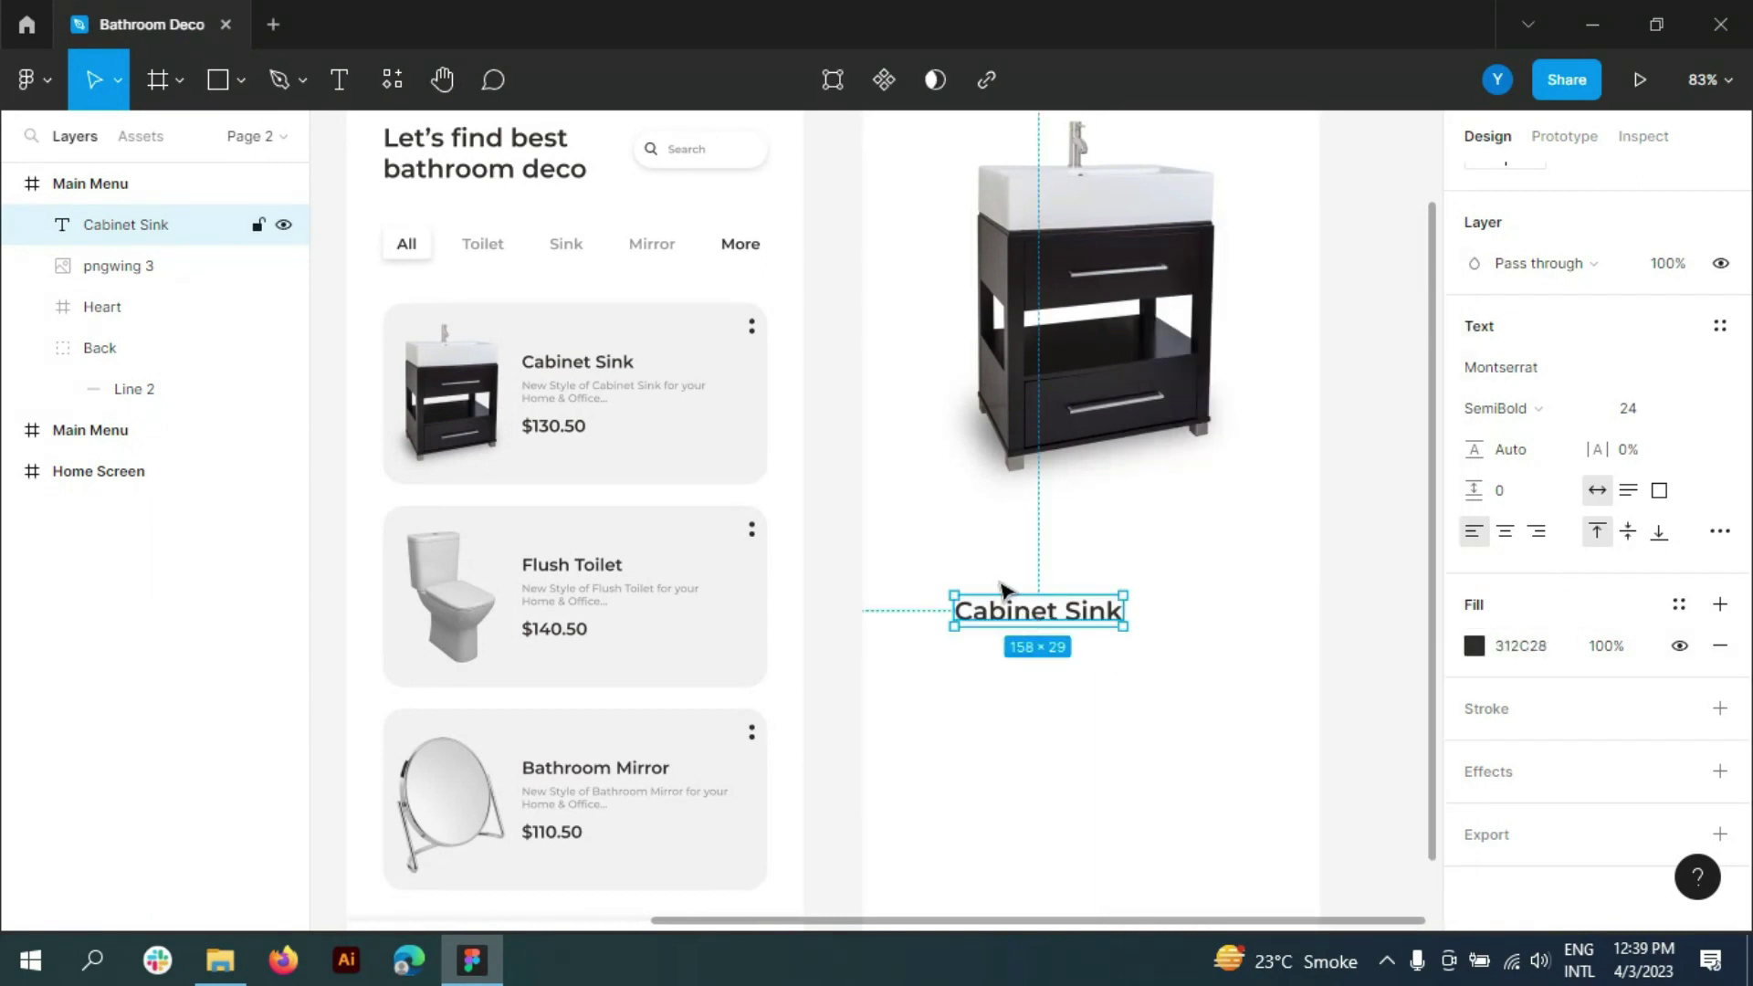
pyautogui.moveTo(1002, 589); pyautogui.dragTo(958, 545)
pyautogui.press('Escape')
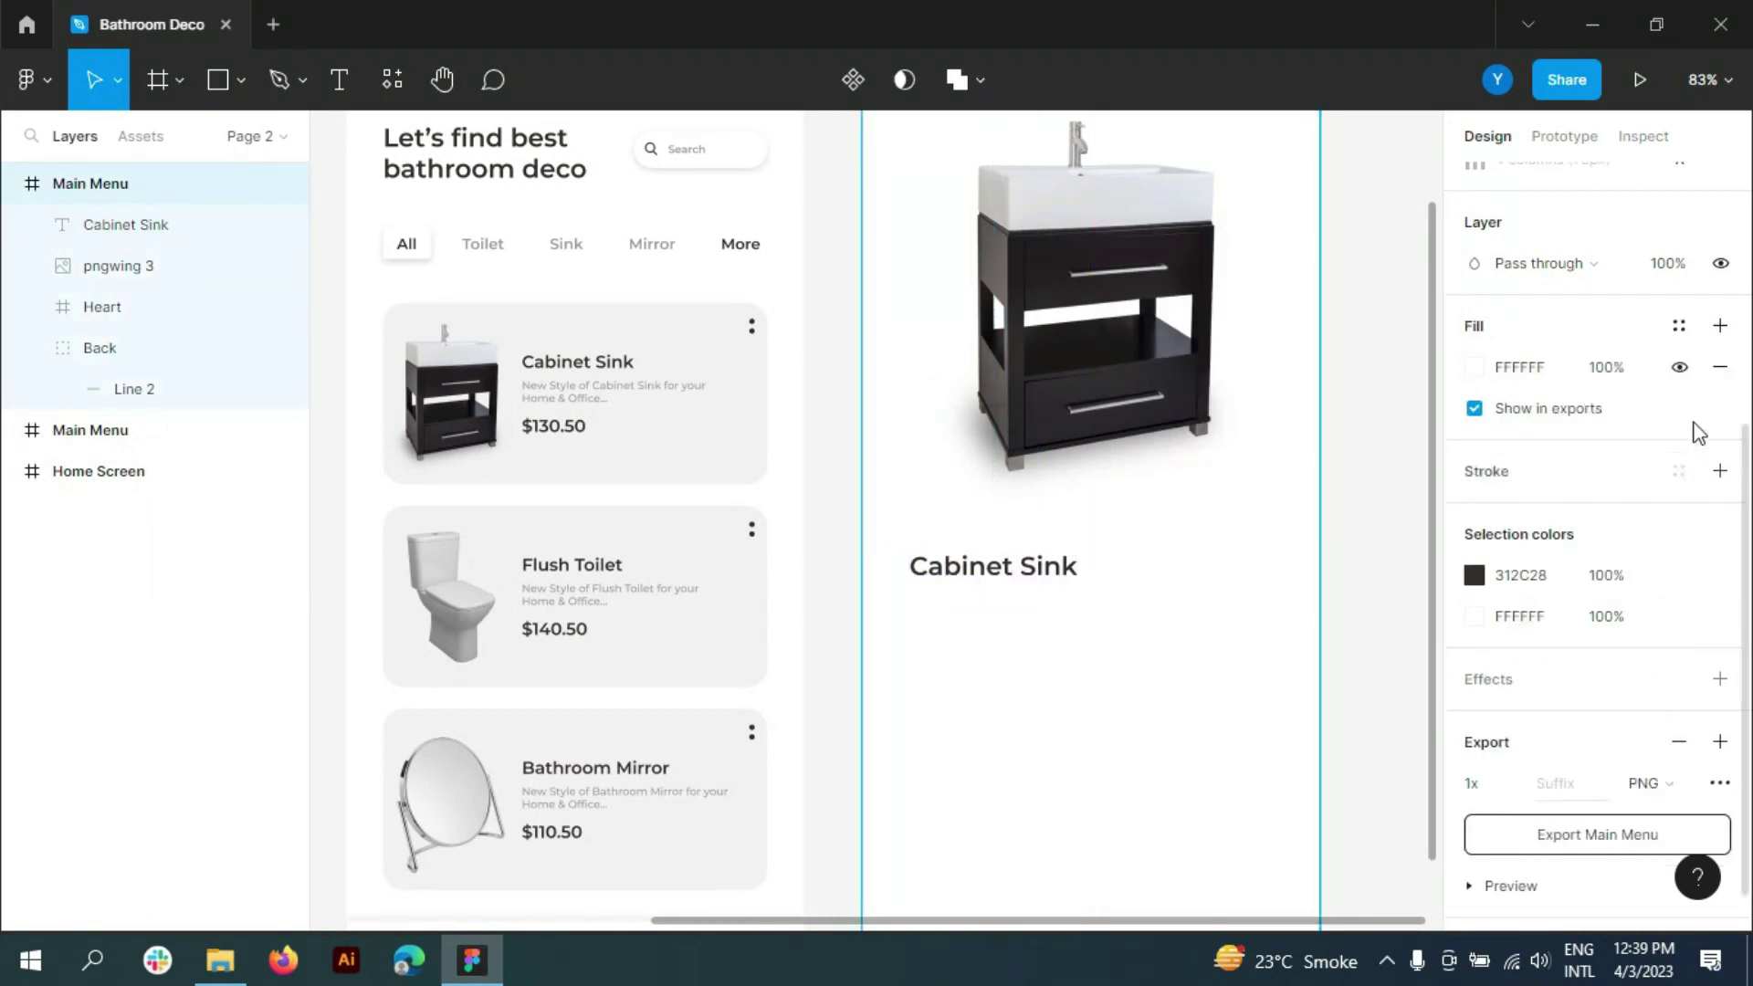
pyautogui.scroll(3, 1698, 433)
pyautogui.click(1674, 419)
pyautogui.click(978, 573)
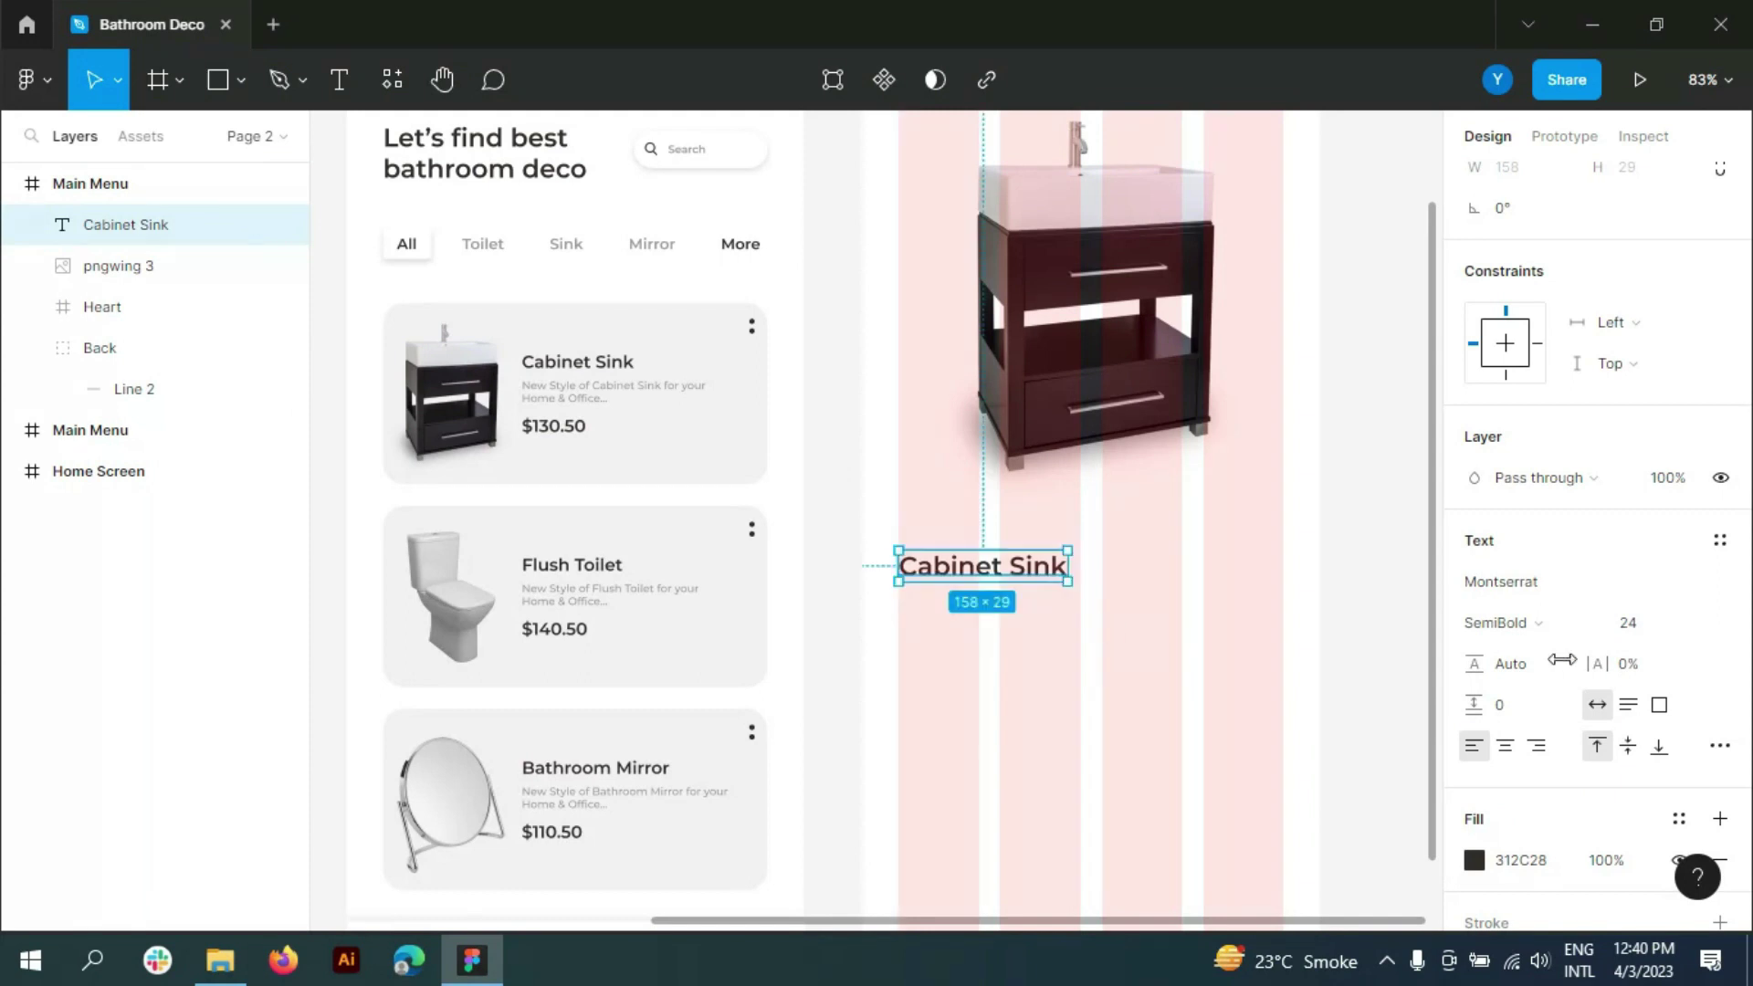
pyautogui.click(1700, 623)
pyautogui.press('Escape')
pyautogui.scroll(-3, 1056, 626)
# - Place the card's 'New Style of Cabinet Sink…' description under the heading at size 16
pyautogui.scroll(1, 1059, 634)
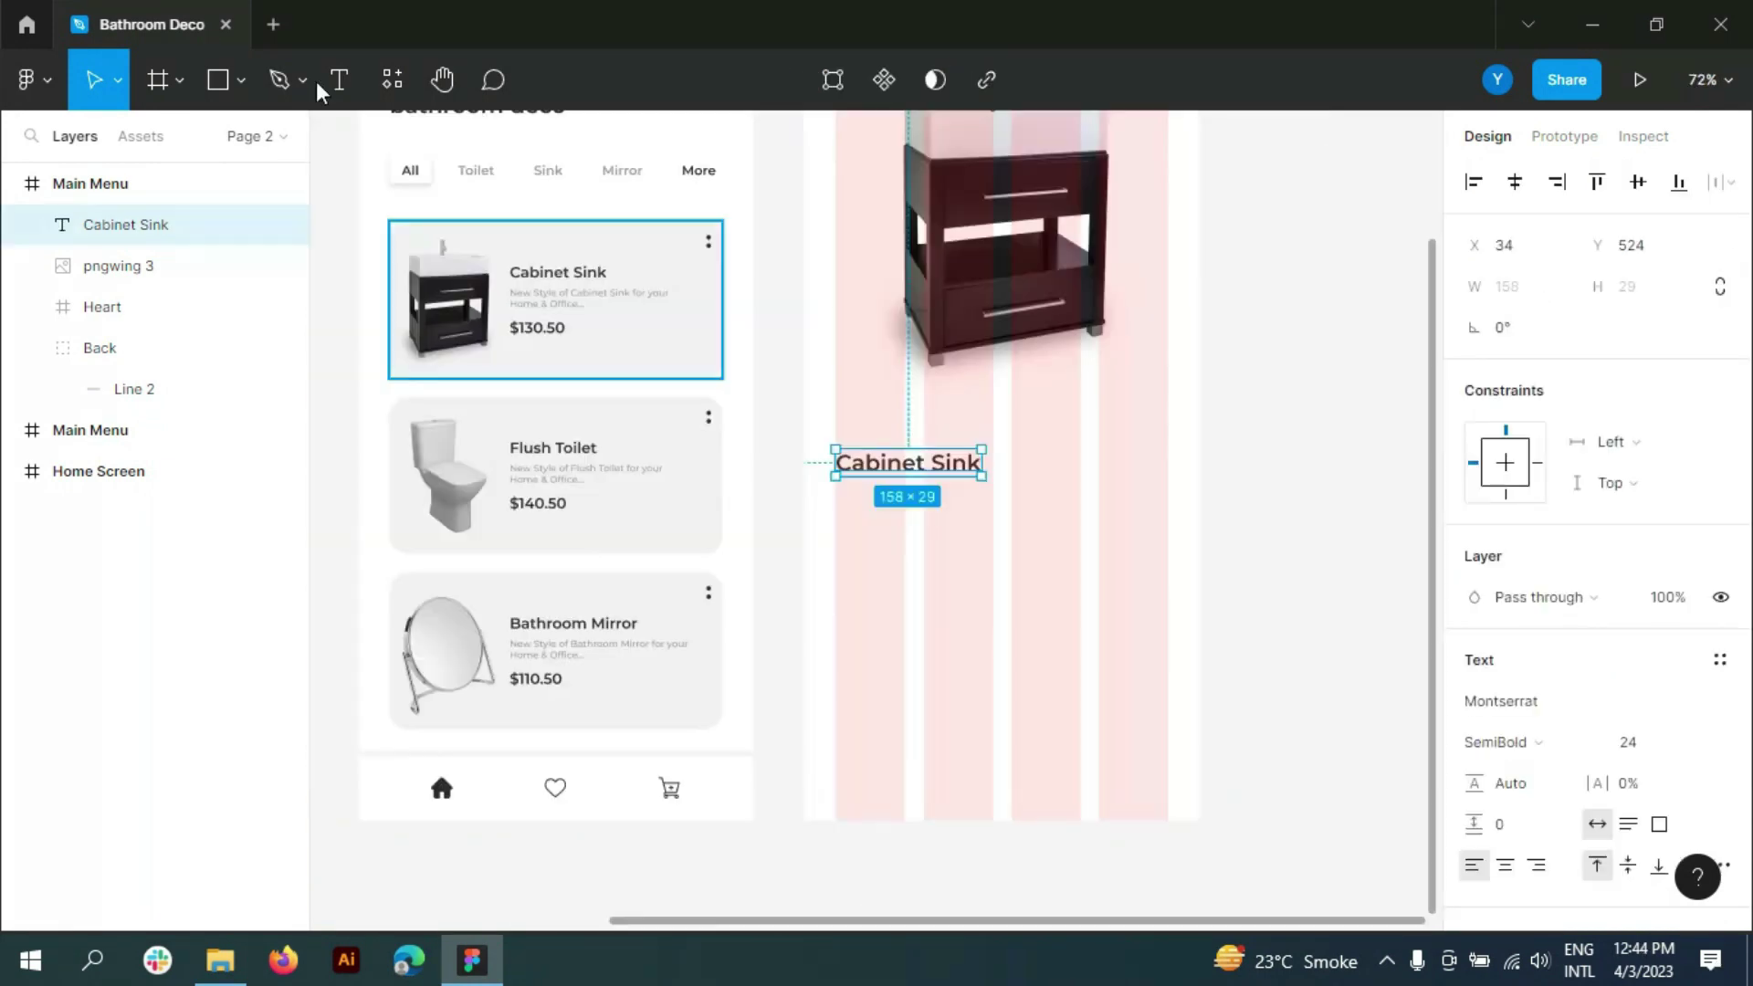
pyautogui.press('Return')
pyautogui.scroll(2, 933, 477)
pyautogui.scroll(1, 933, 477)
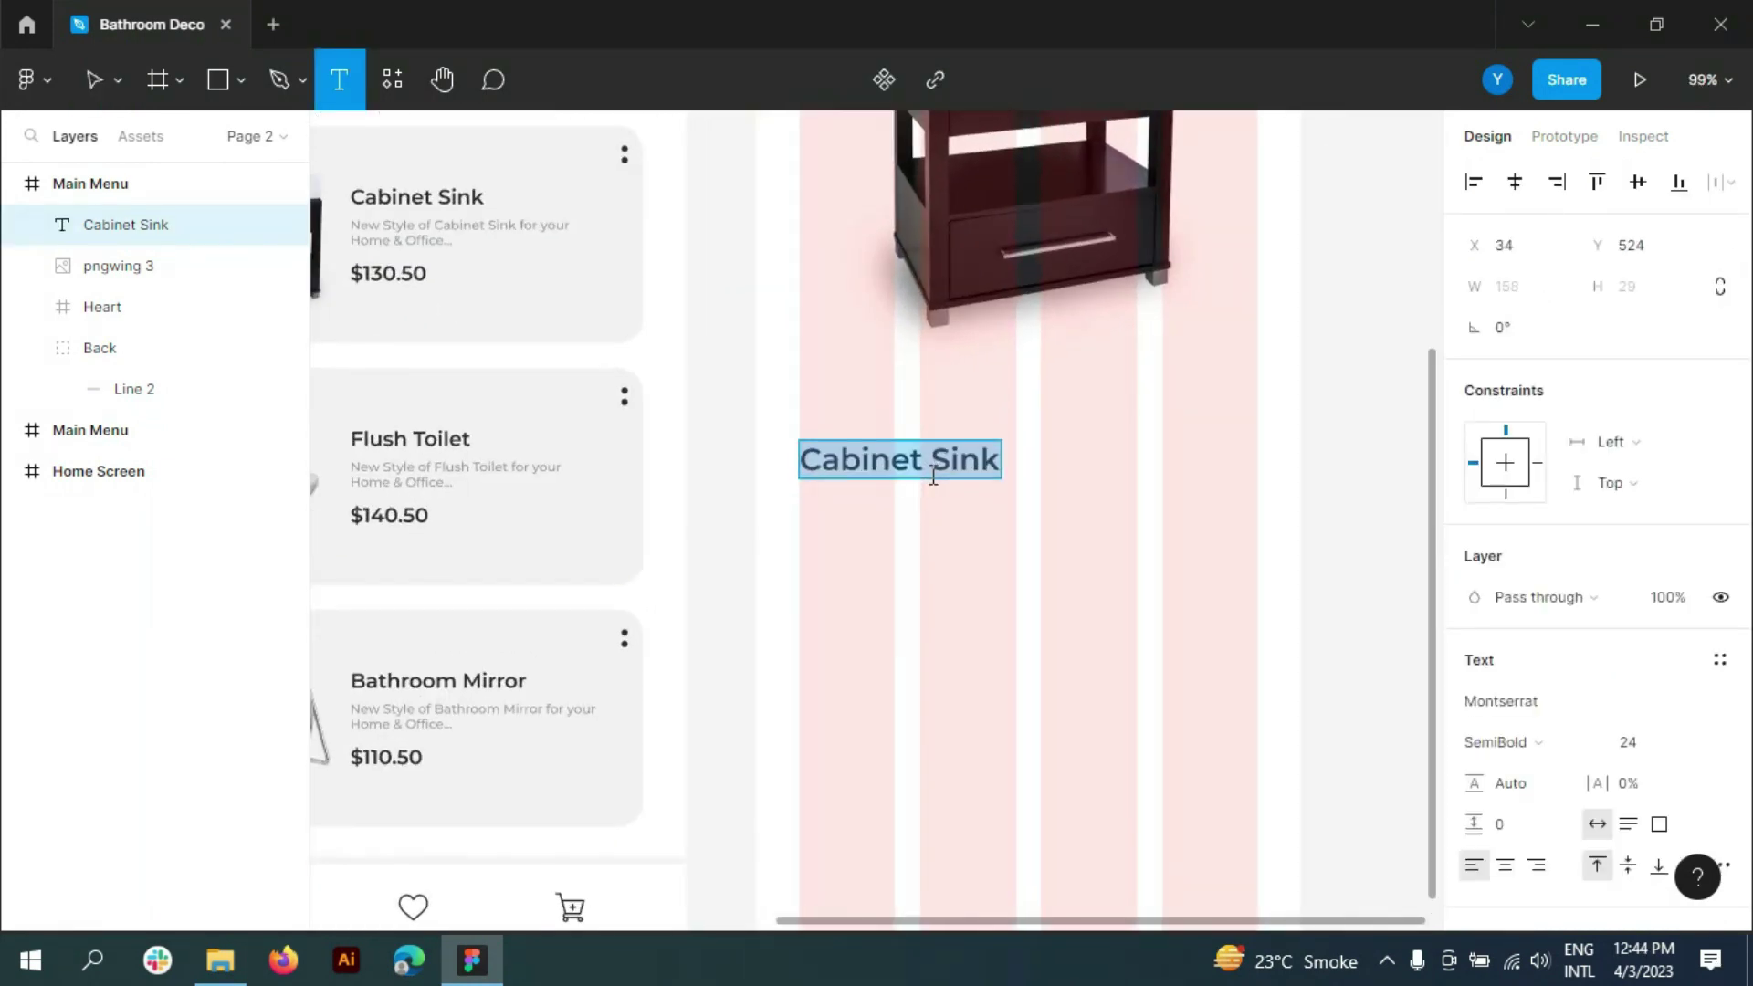
pyautogui.click(393, 230)
pyautogui.click(839, 508)
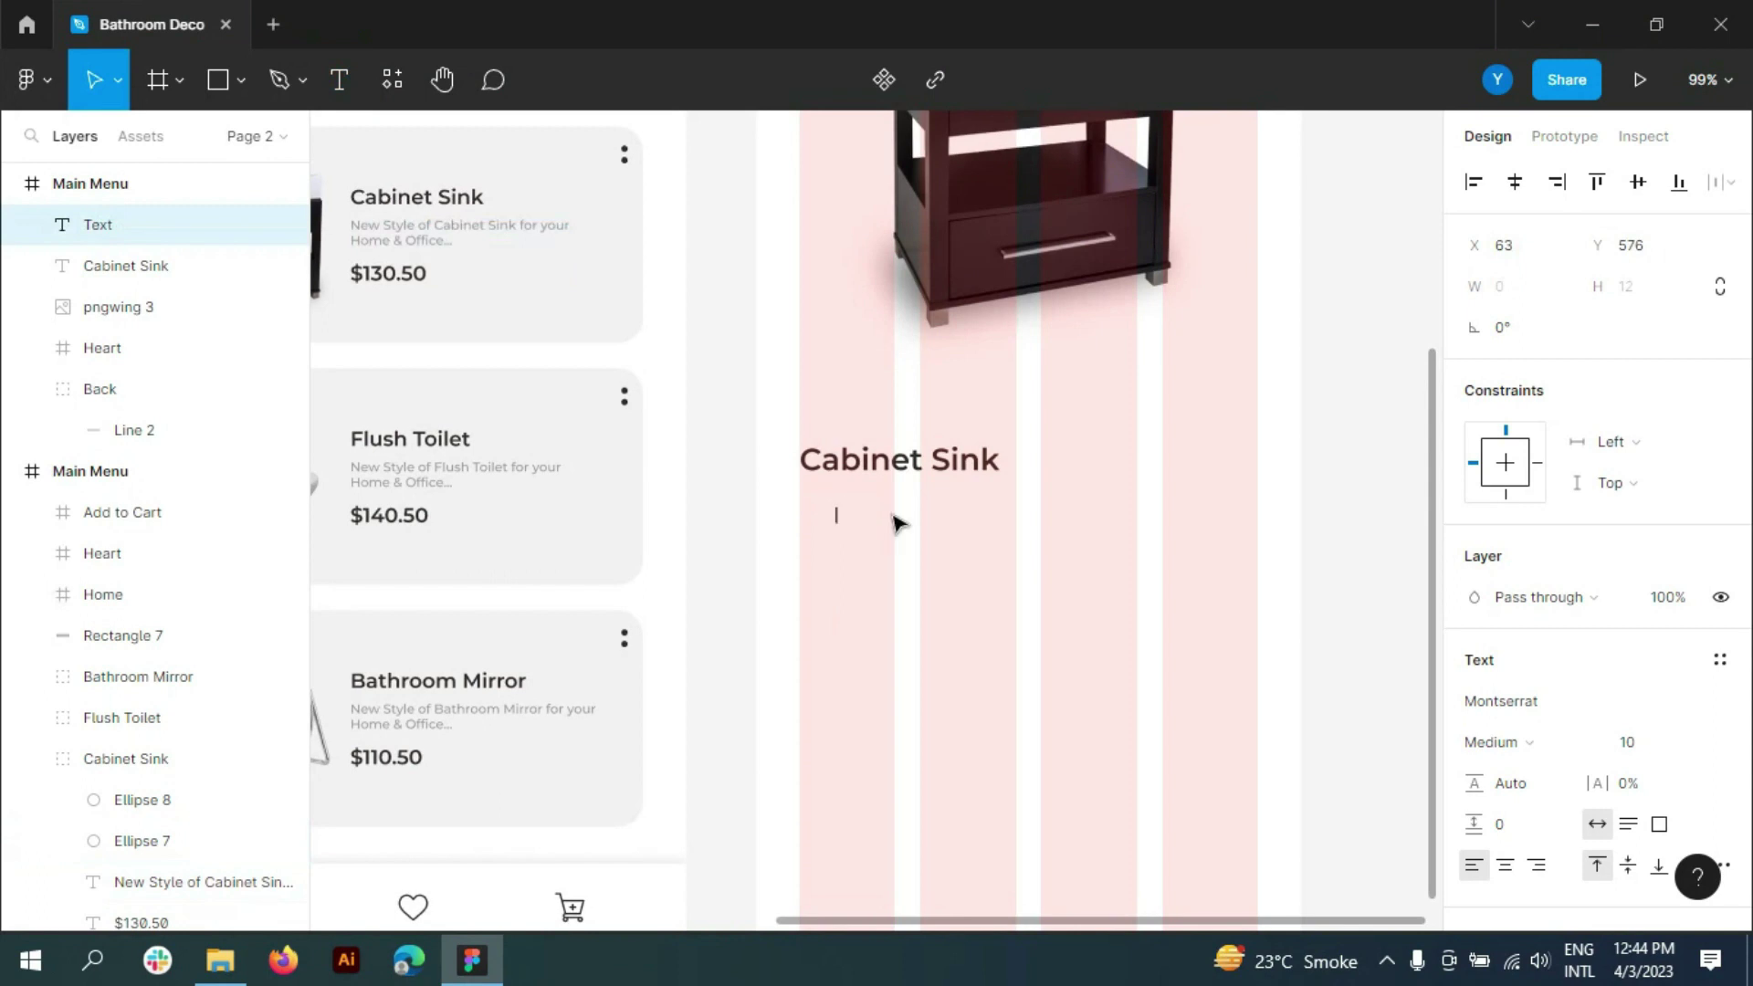
pyautogui.click(1700, 747)
pyautogui.click(1669, 556)
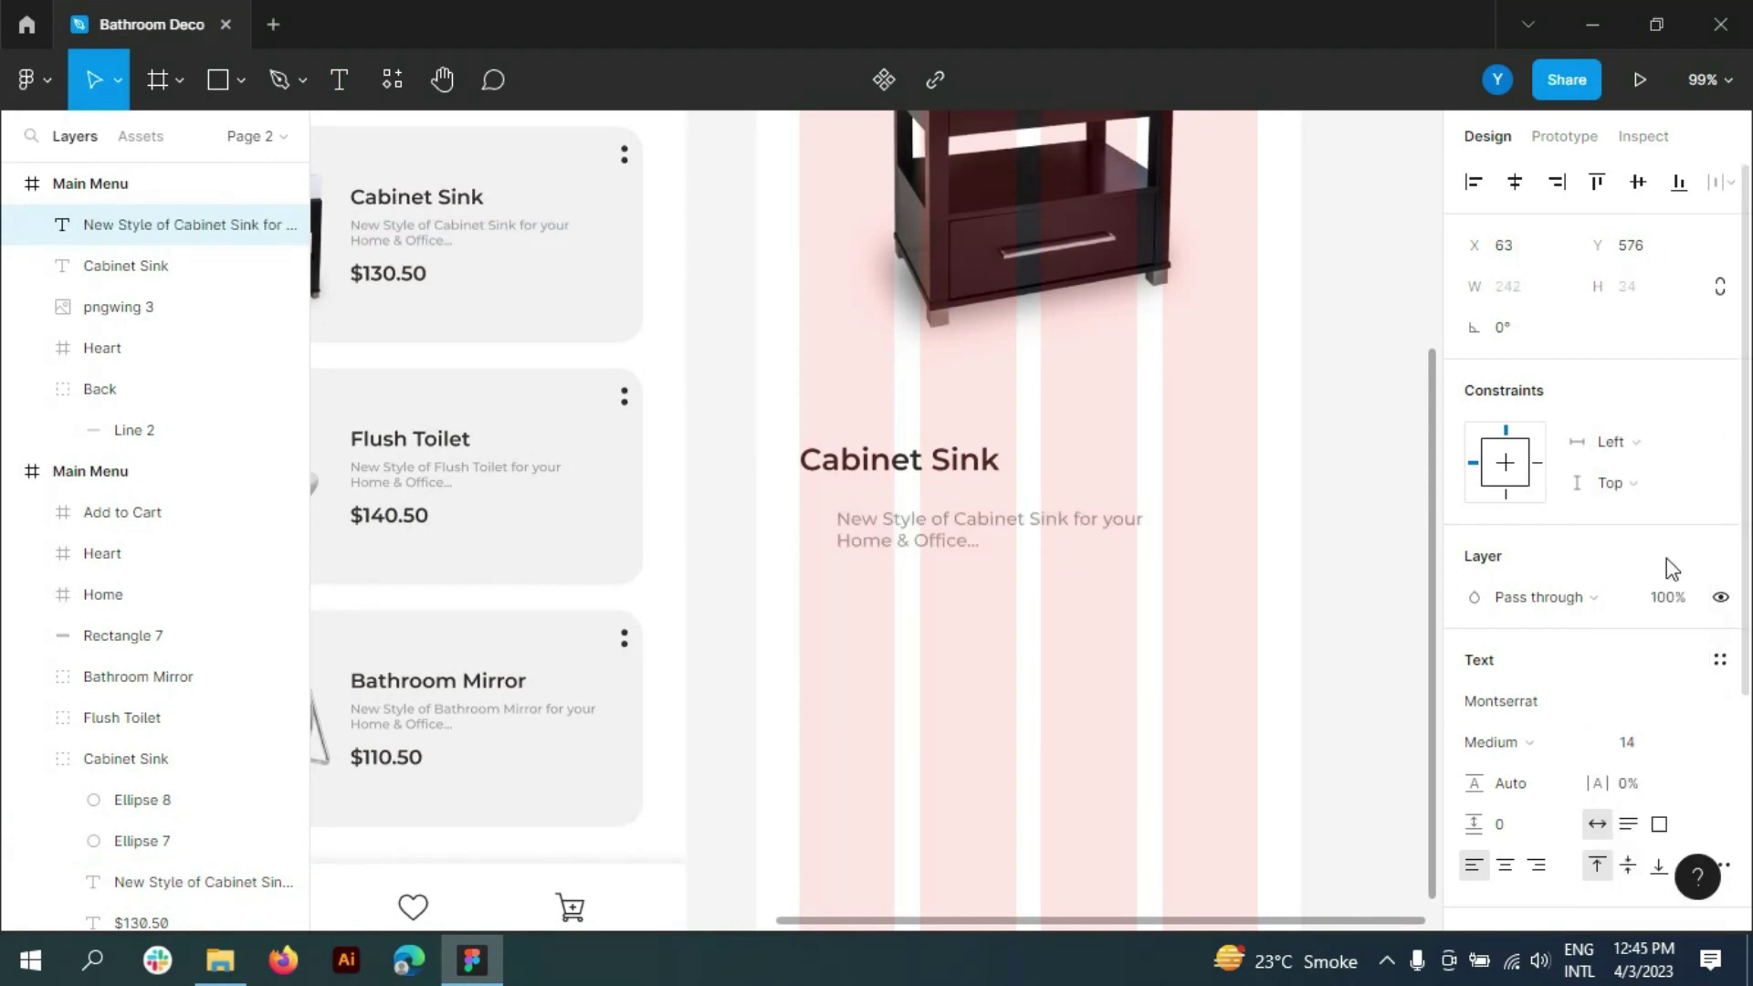
pyautogui.click(1700, 741)
pyautogui.click(1669, 617)
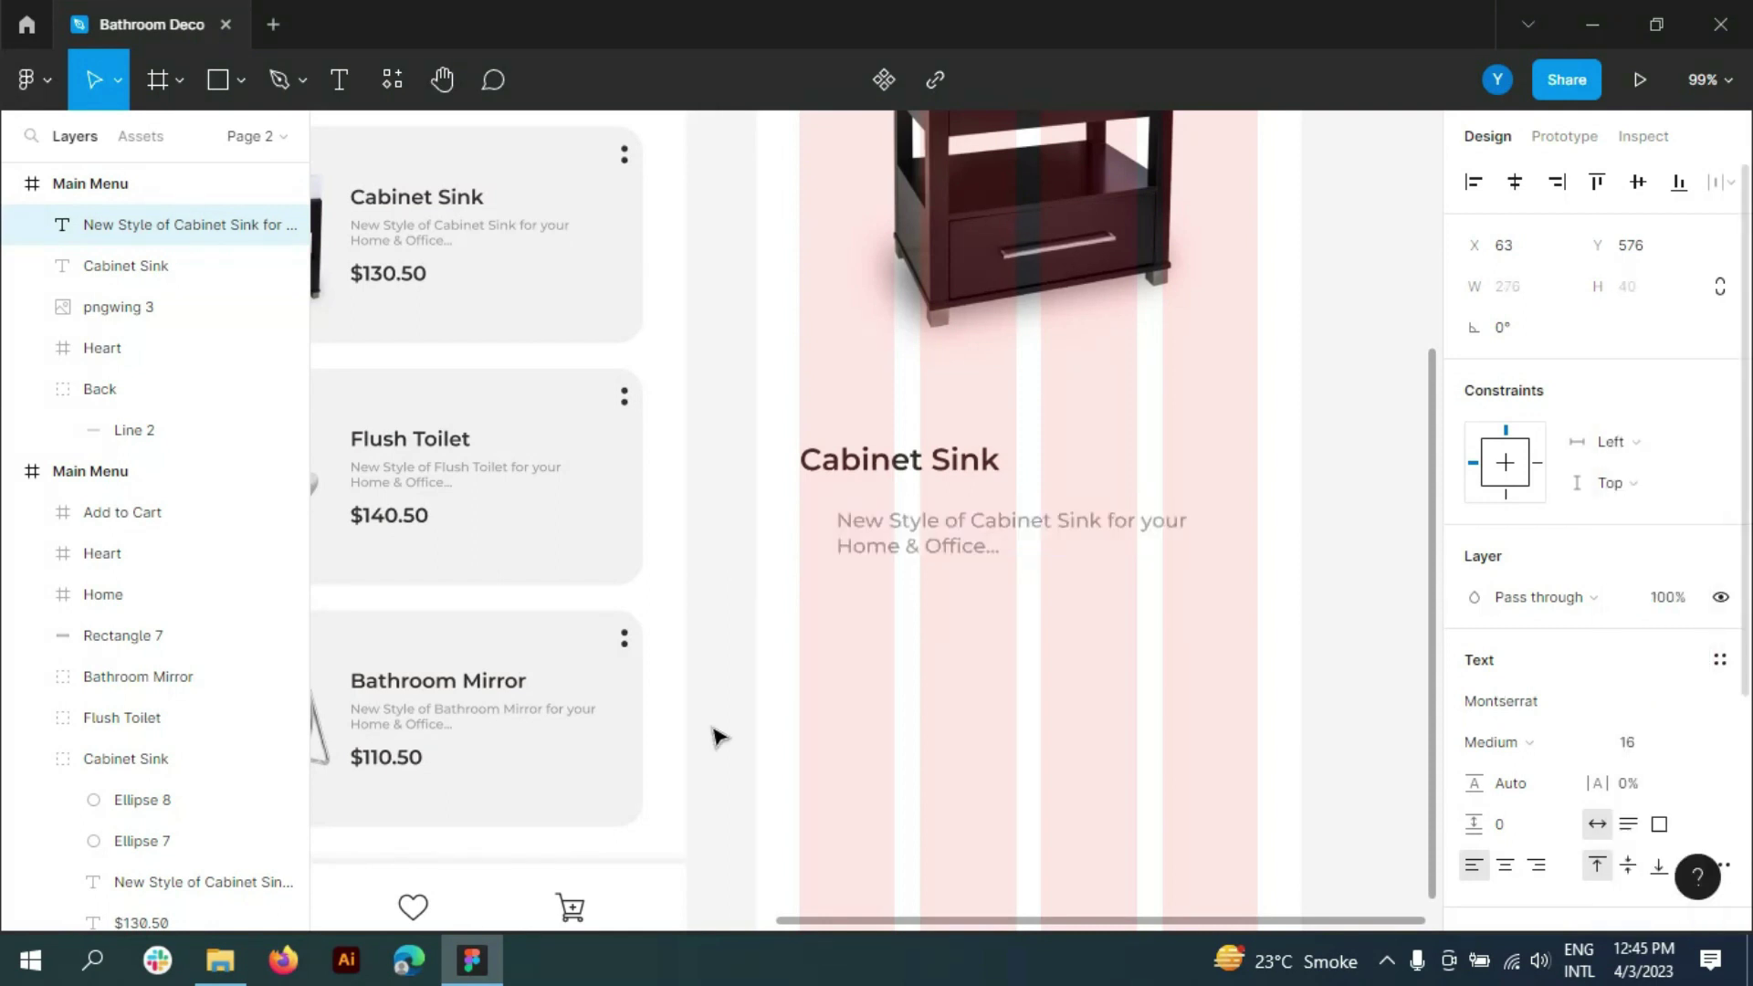
pyautogui.click(961, 513)
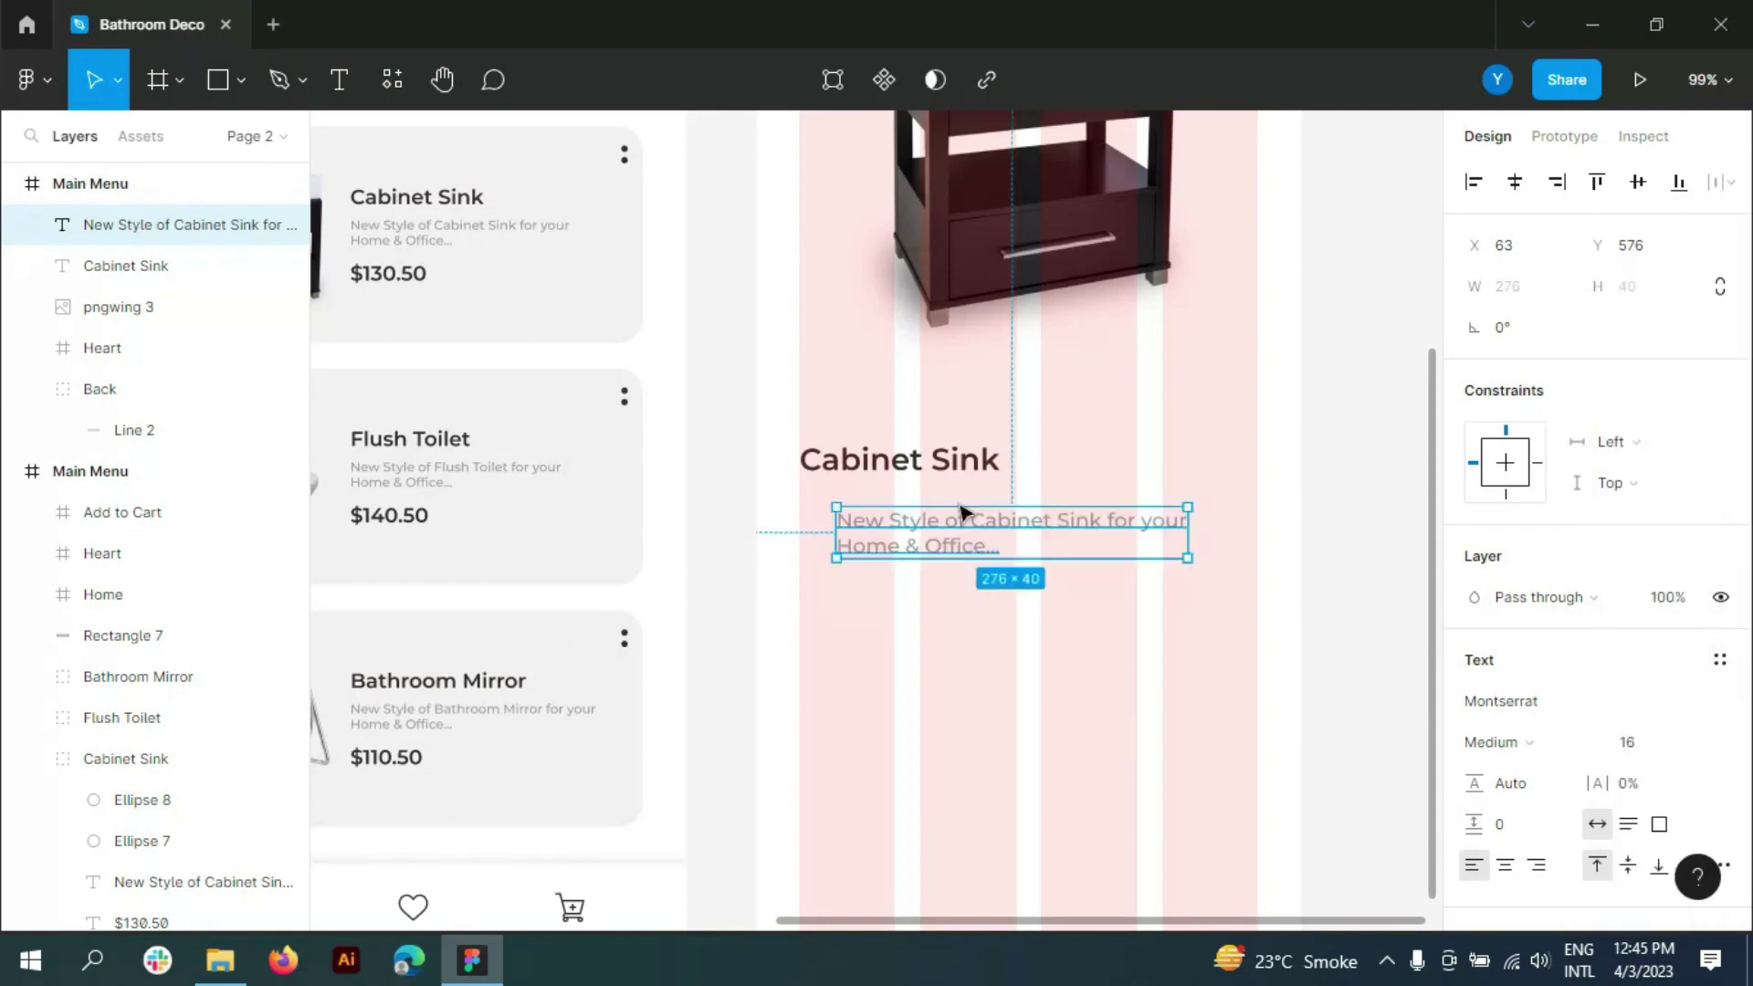
# - Hide the layout grid and rename the third screen's frame to 'Product Detail'
pyautogui.click(89, 184)
pyautogui.hotkey('ctrl', 'shift', '4')
pyautogui.doubleClick(106, 184)
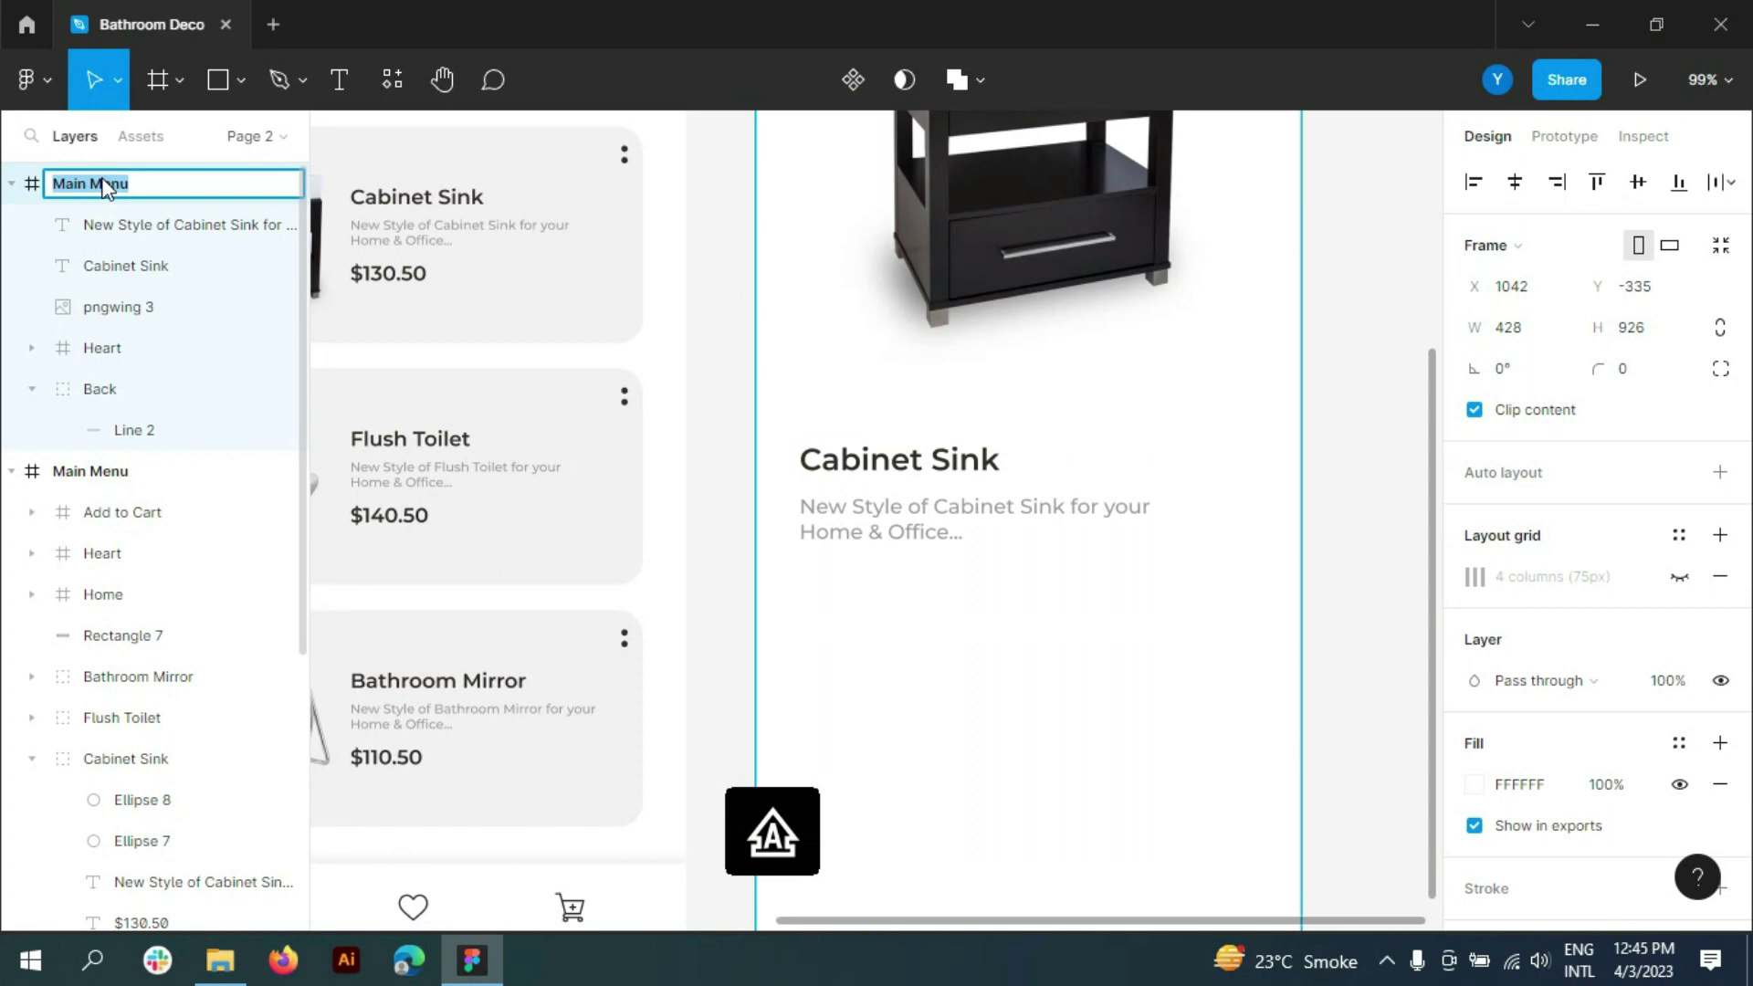
pyautogui.write('Produc')
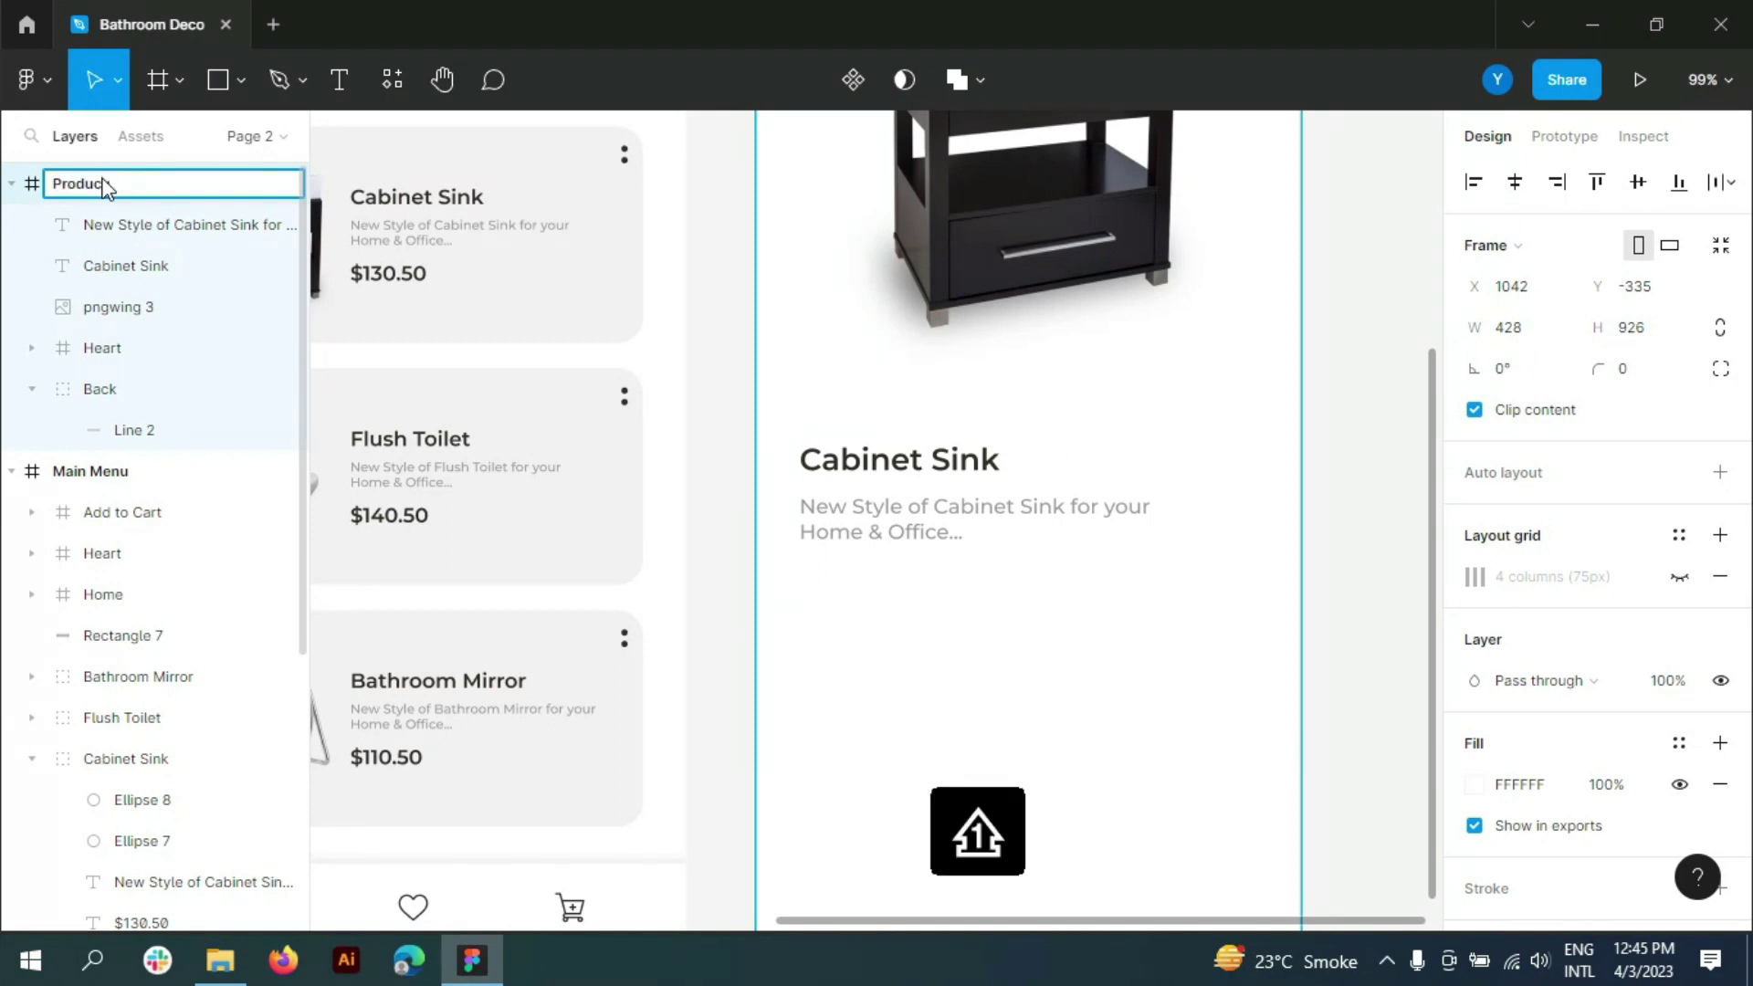
pyautogui.write('t Detail')
# - Confirm the 'Product Detail' name and keep the description wrapped over two lines
pyautogui.press('Return')
pyautogui.click(1330, 508)
pyautogui.scroll(1, 1331, 508)
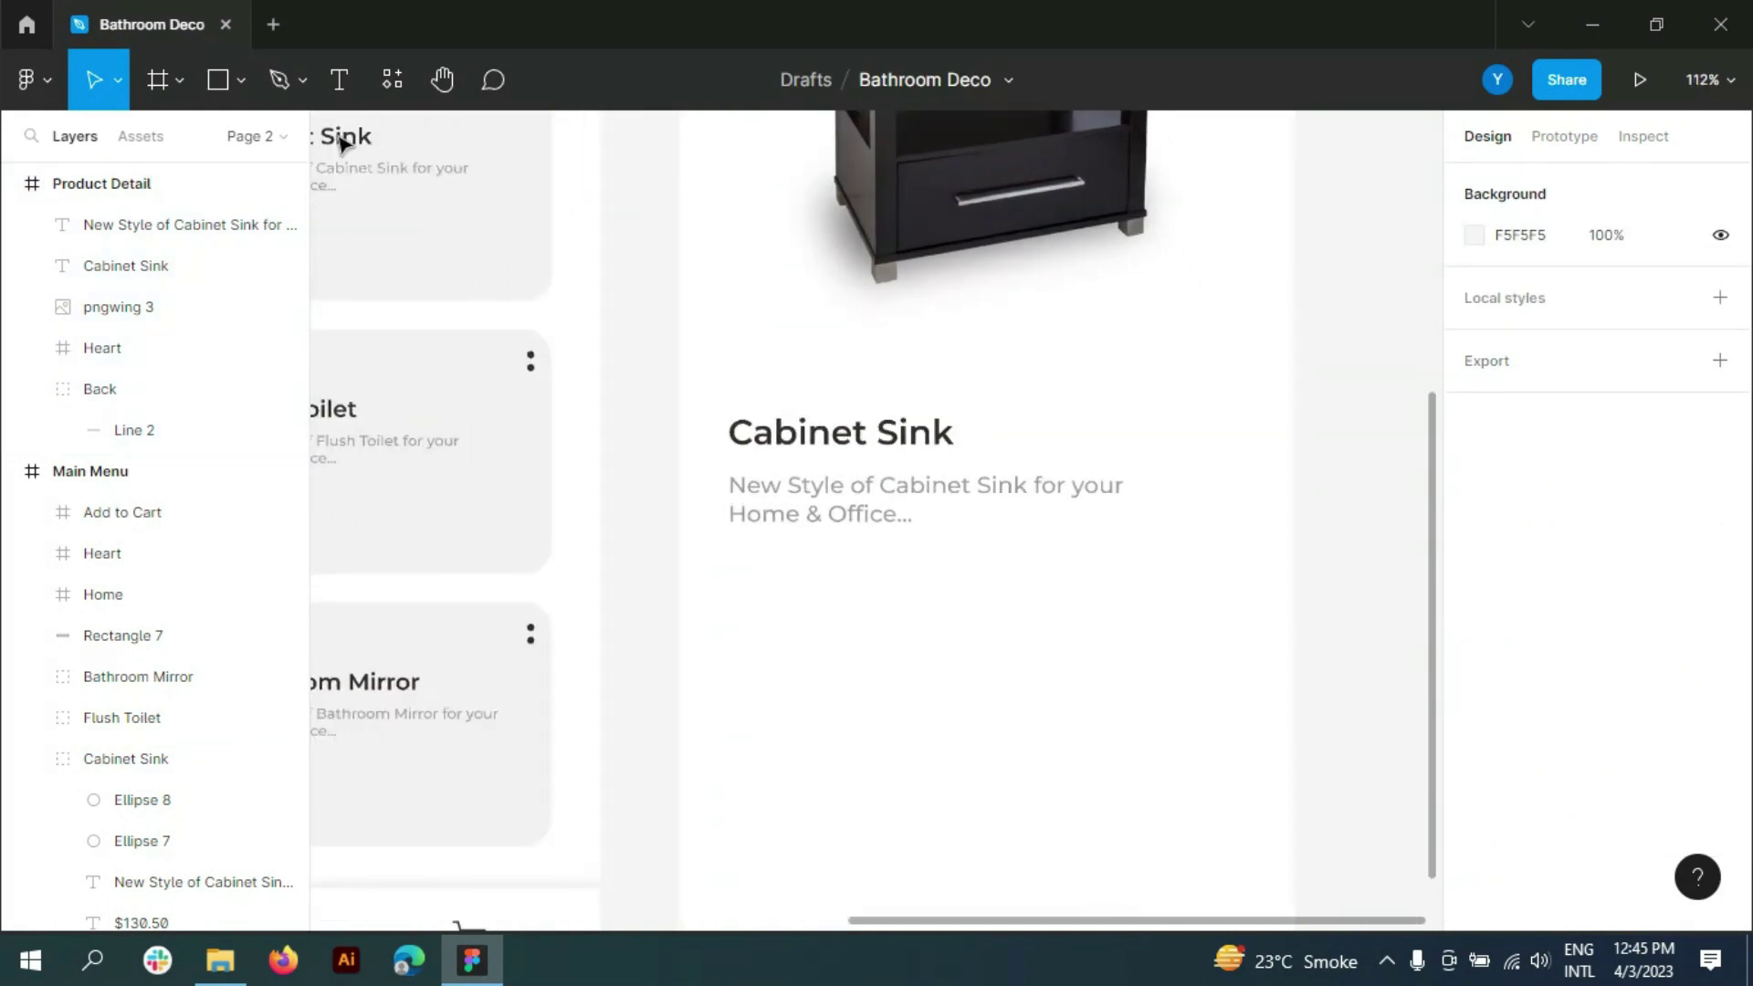
pyautogui.press('t')
pyautogui.click(746, 513)
pyautogui.press('BackSpace')
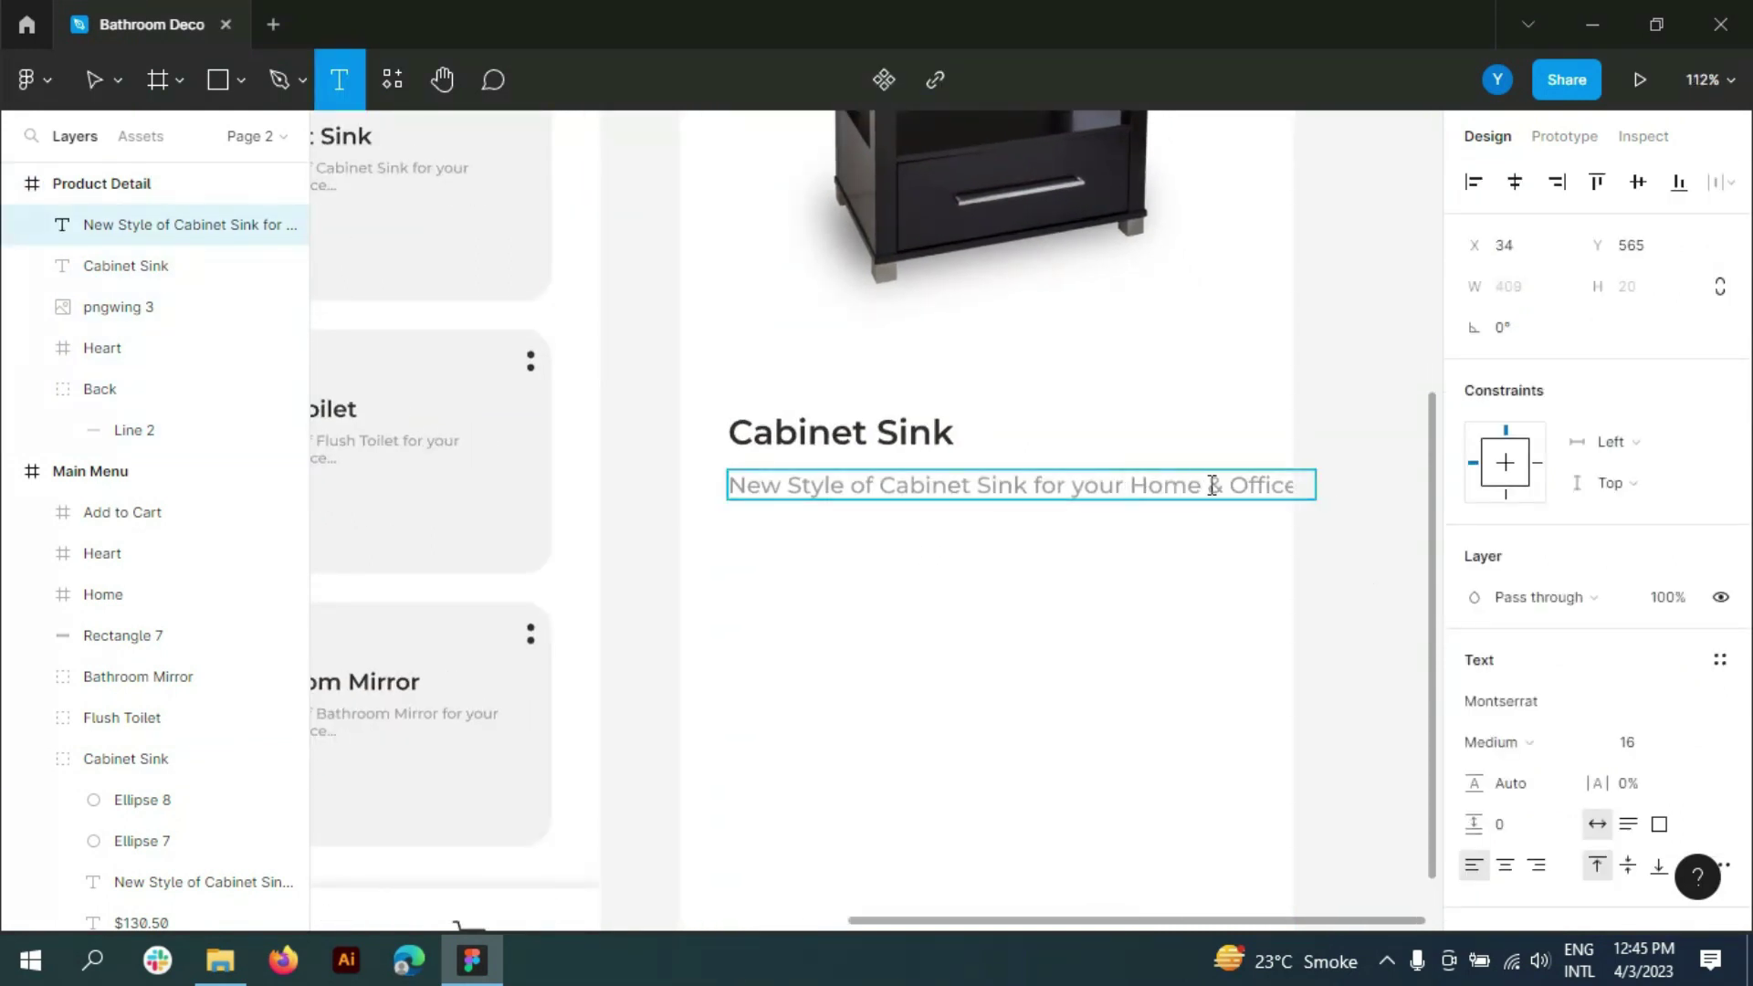
pyautogui.hotkey('ctrl', 'z')
# - End the description with 'Read More' coloured dark 312C28
pyautogui.press('capslock')
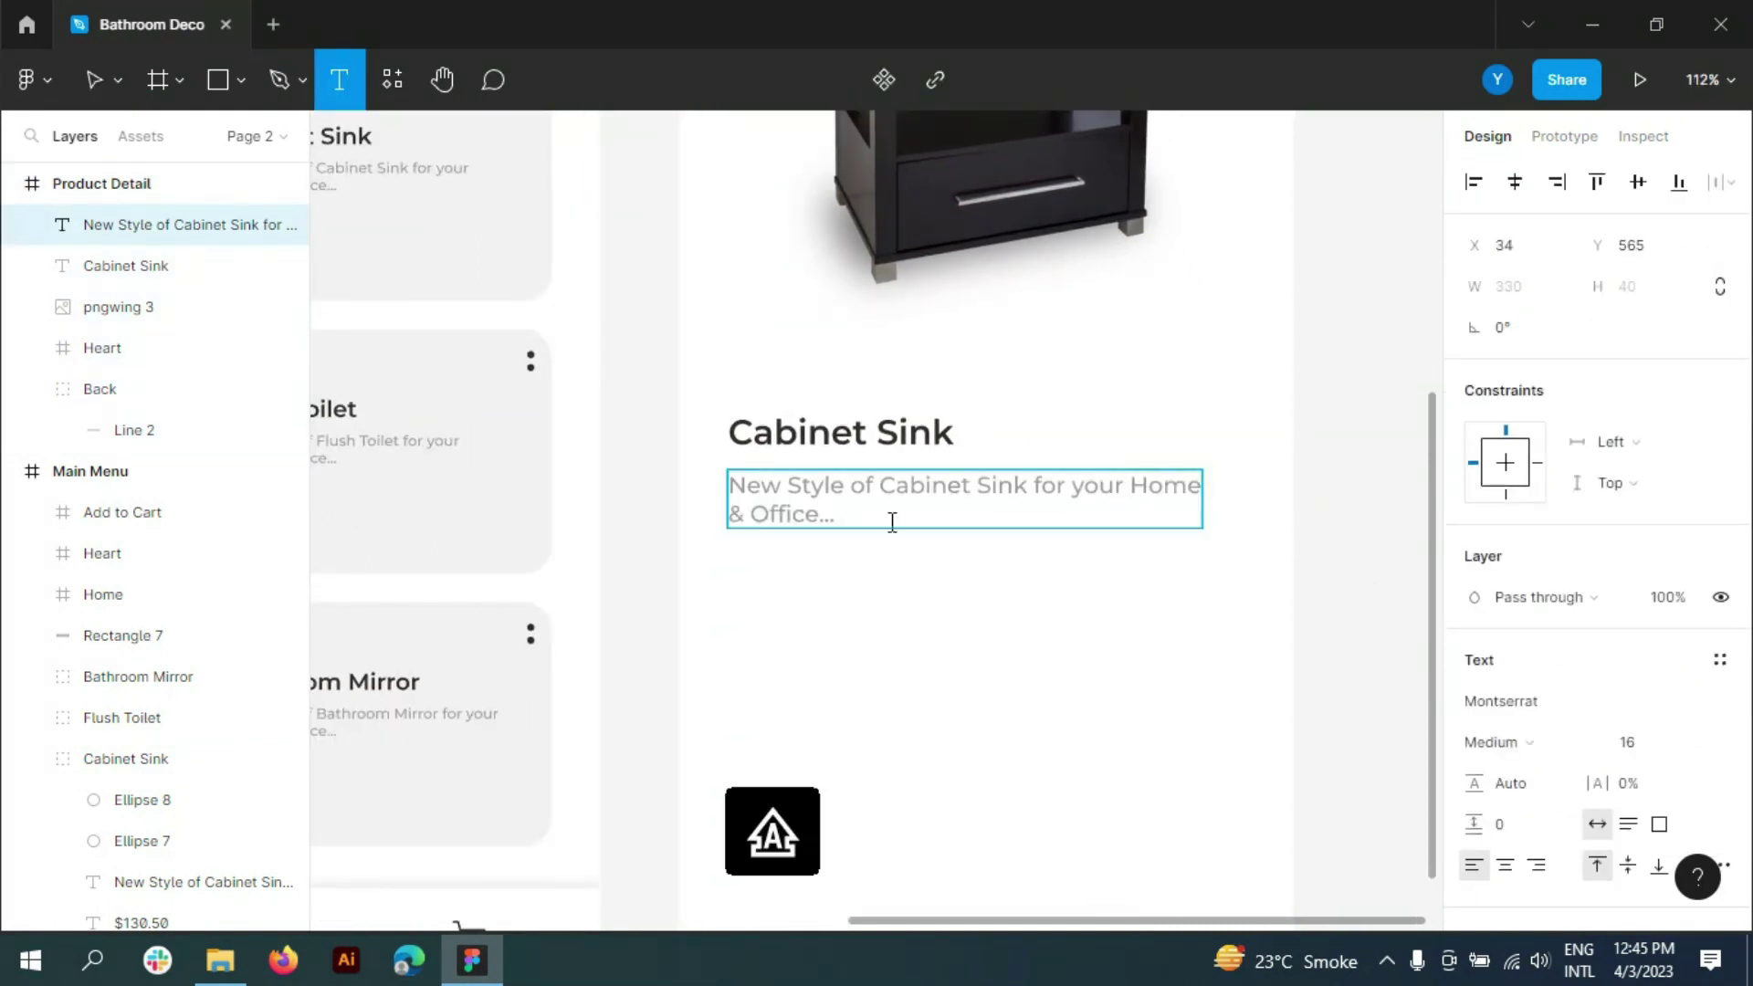
pyautogui.write('re')
pyautogui.click(849, 514)
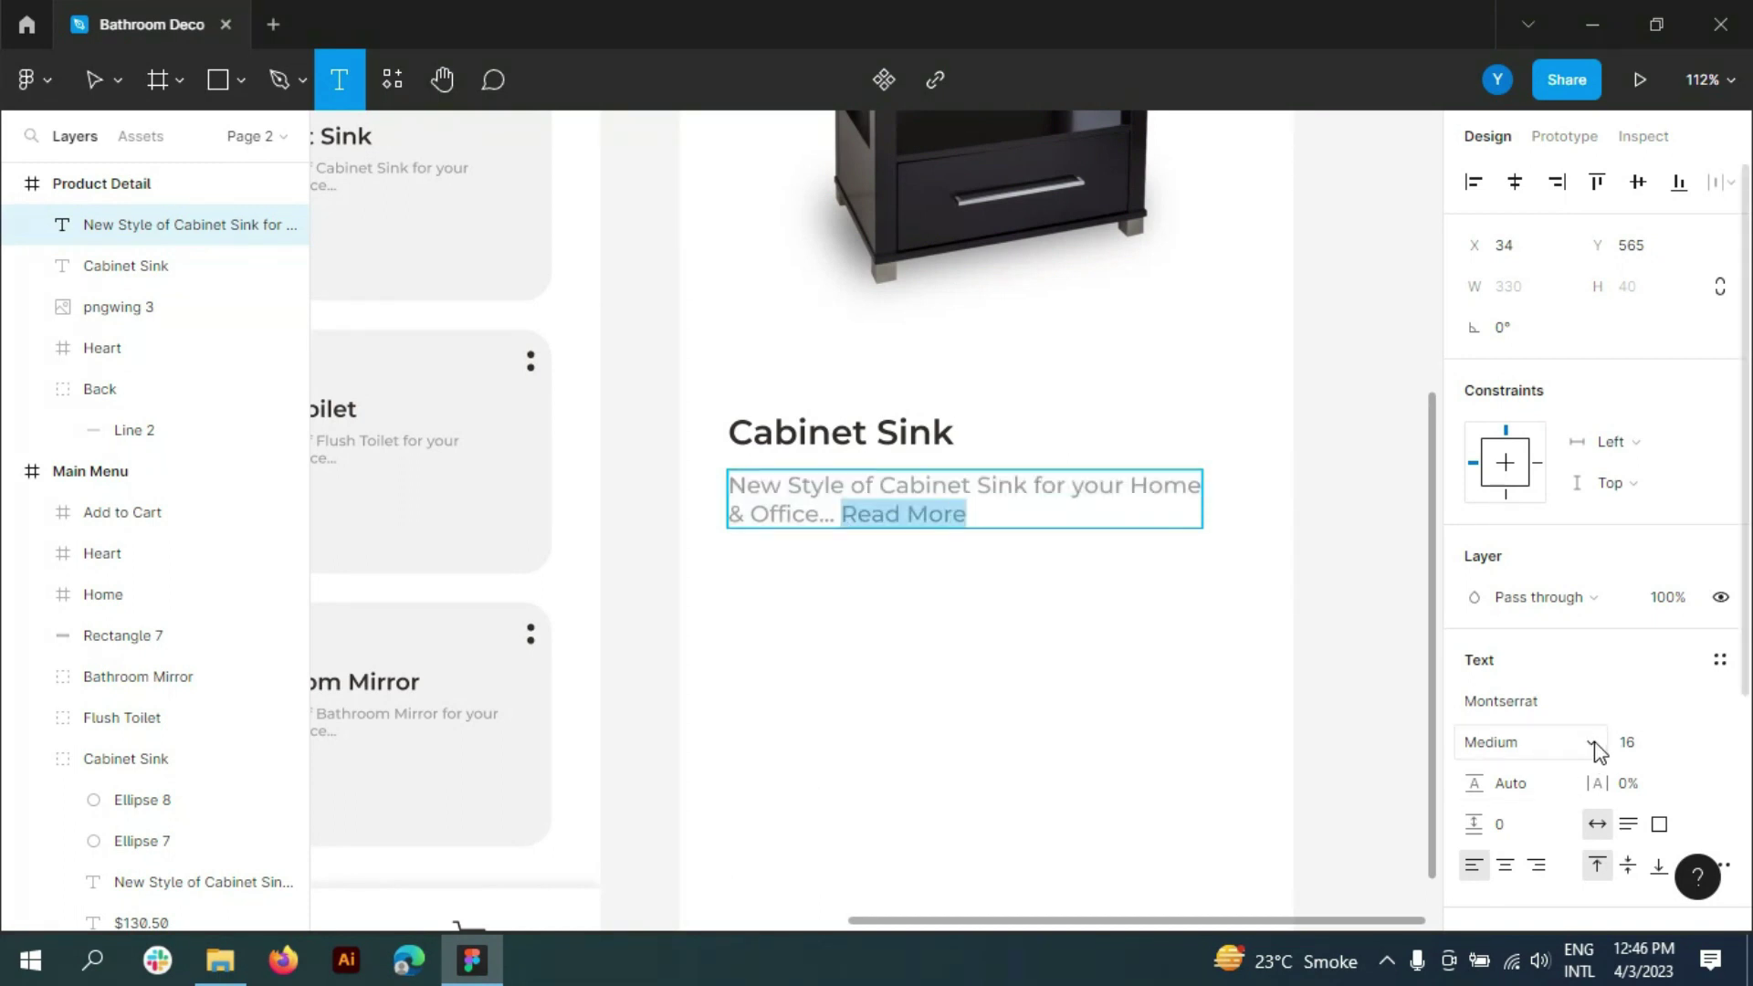
pyautogui.scroll(-3, 1594, 742)
pyautogui.scroll(-1, 1594, 741)
pyautogui.click(1474, 722)
pyautogui.click(1418, 263)
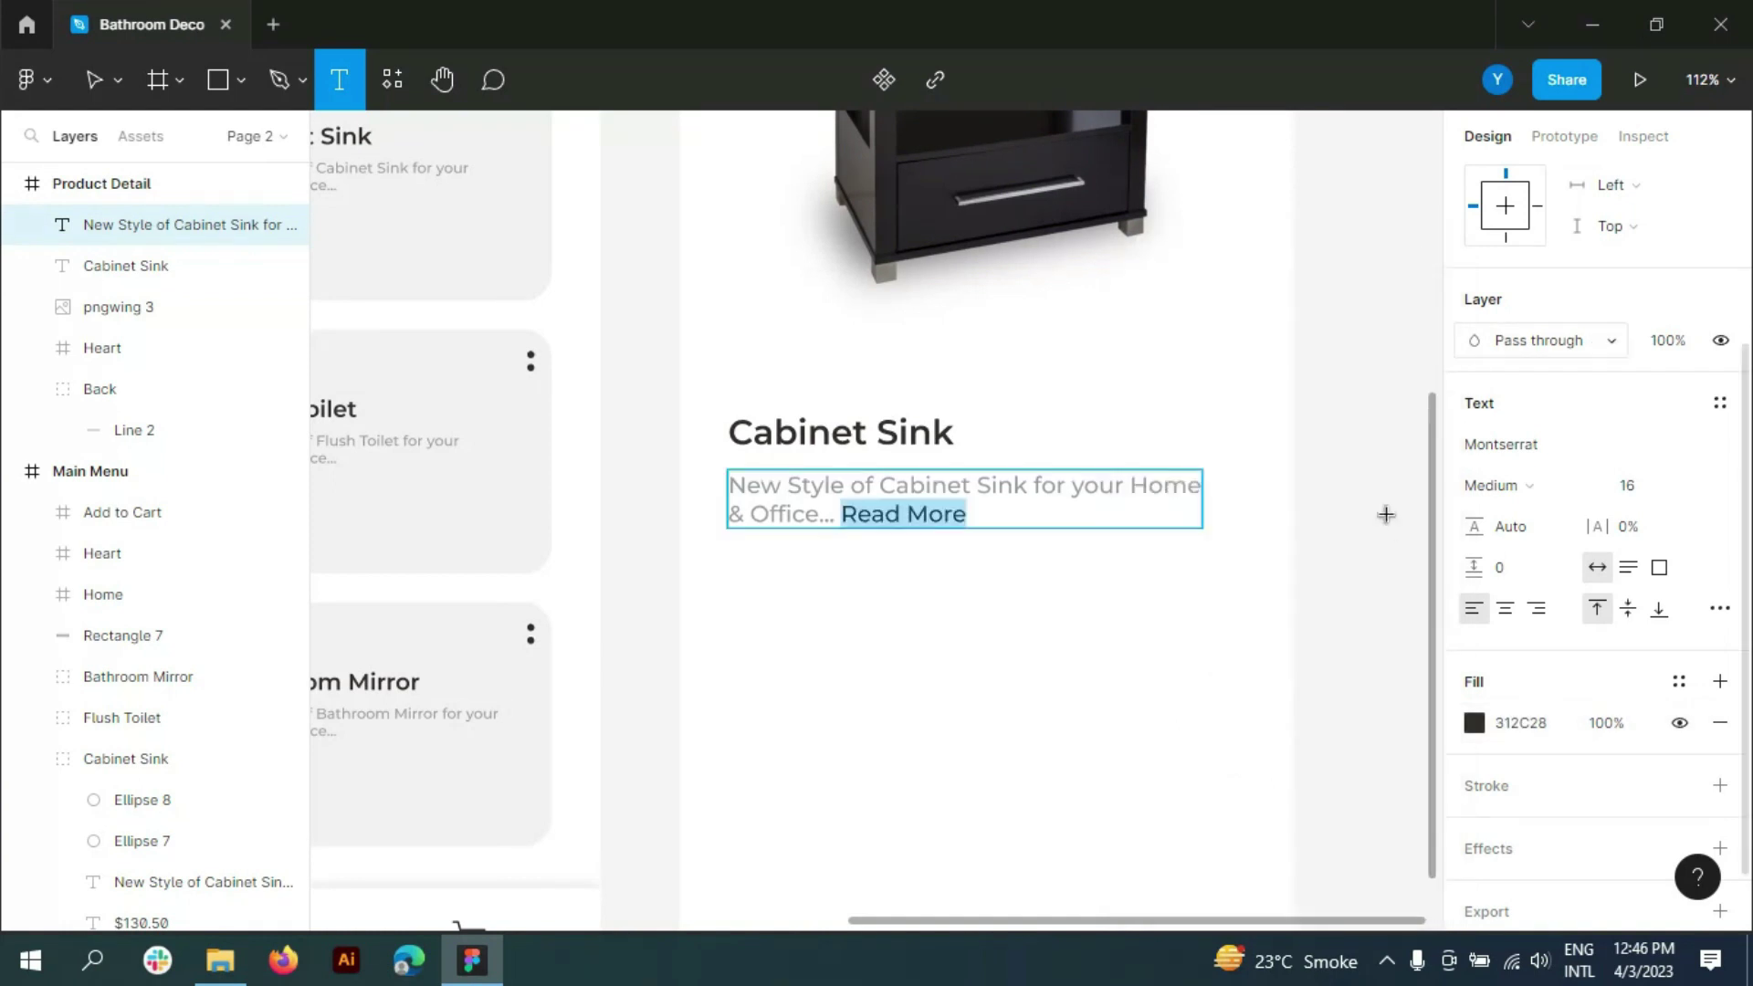
pyautogui.press('Escape')
pyautogui.click(1332, 462)
# - Draw a 40×40 square with corner radius 4 beside the Cabinet Sink heading
pyautogui.scroll(-2, 1333, 462)
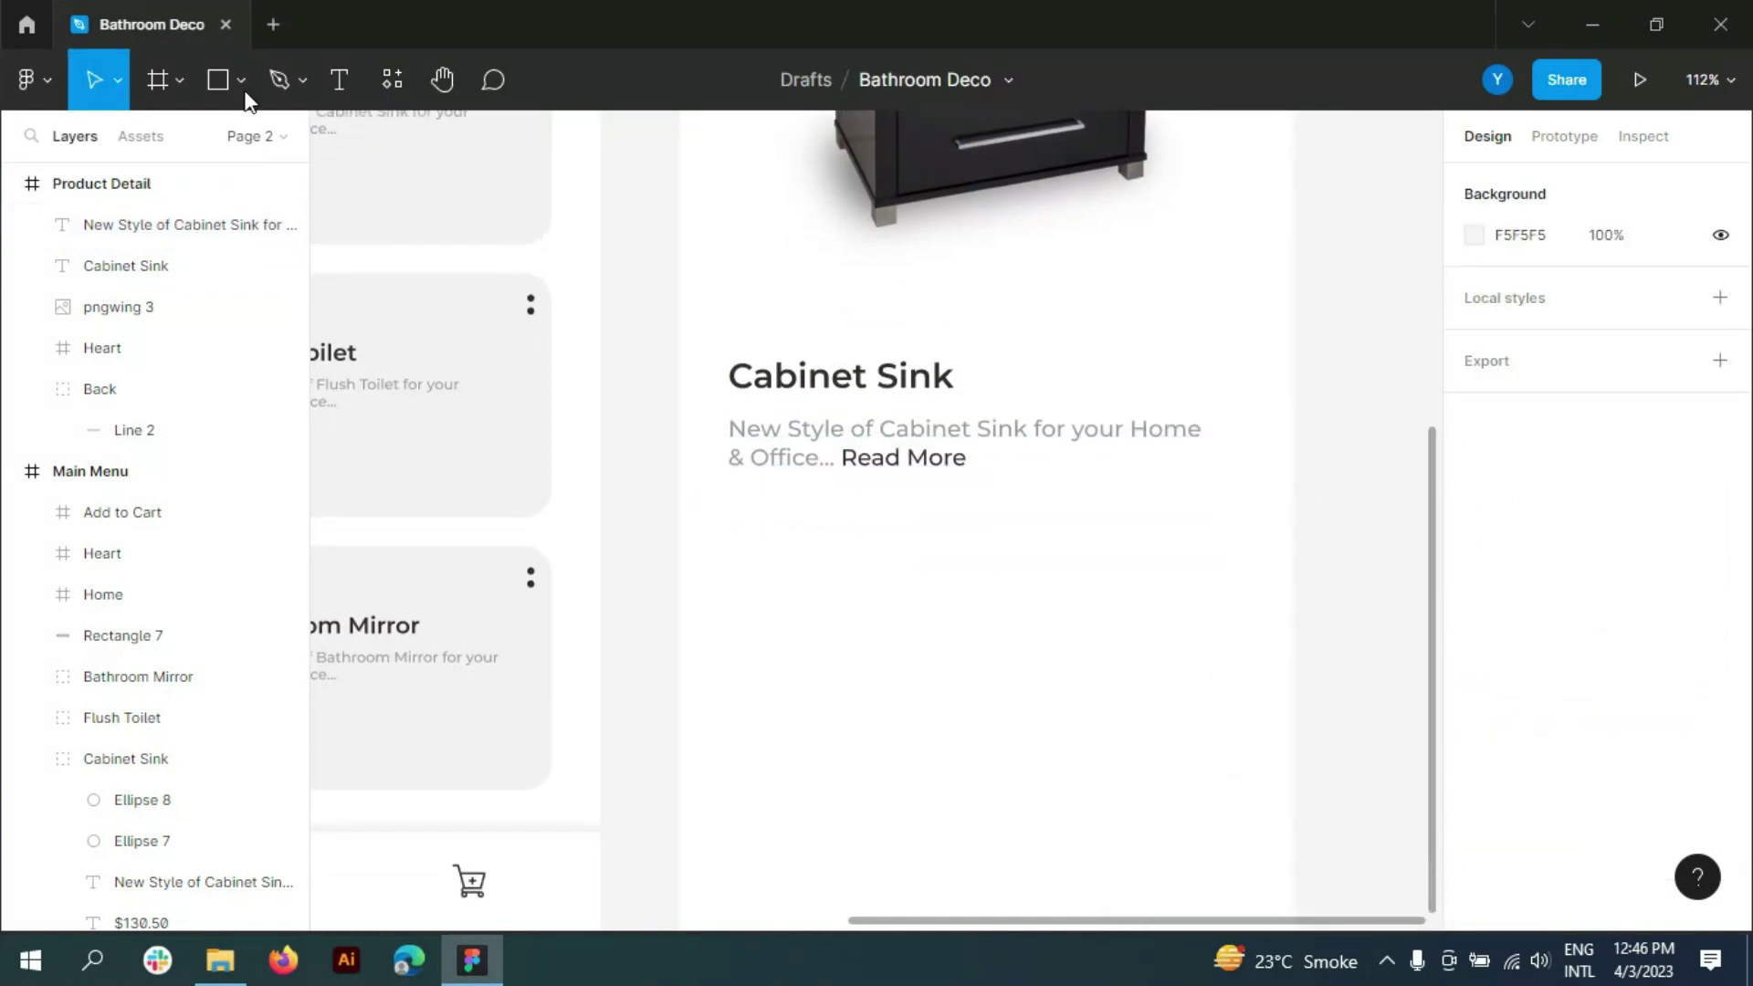
pyautogui.click(223, 82)
pyautogui.moveTo(1185, 351); pyautogui.dragTo(1237, 396)
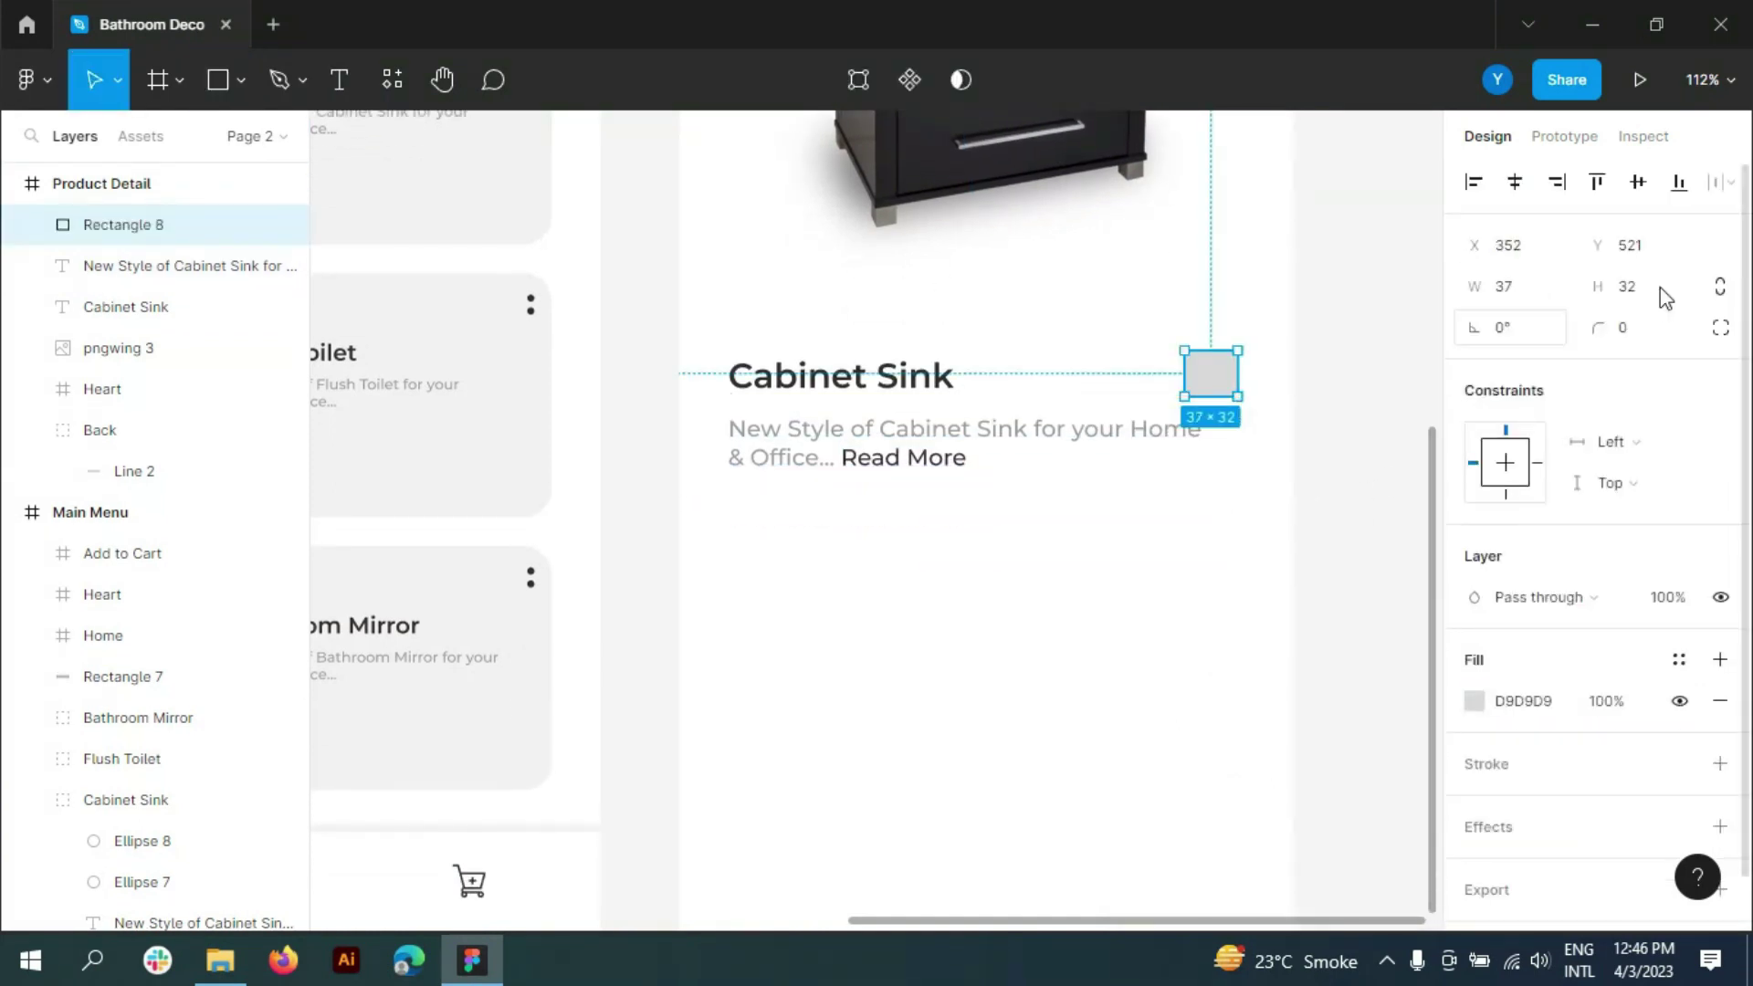
pyautogui.write('40')
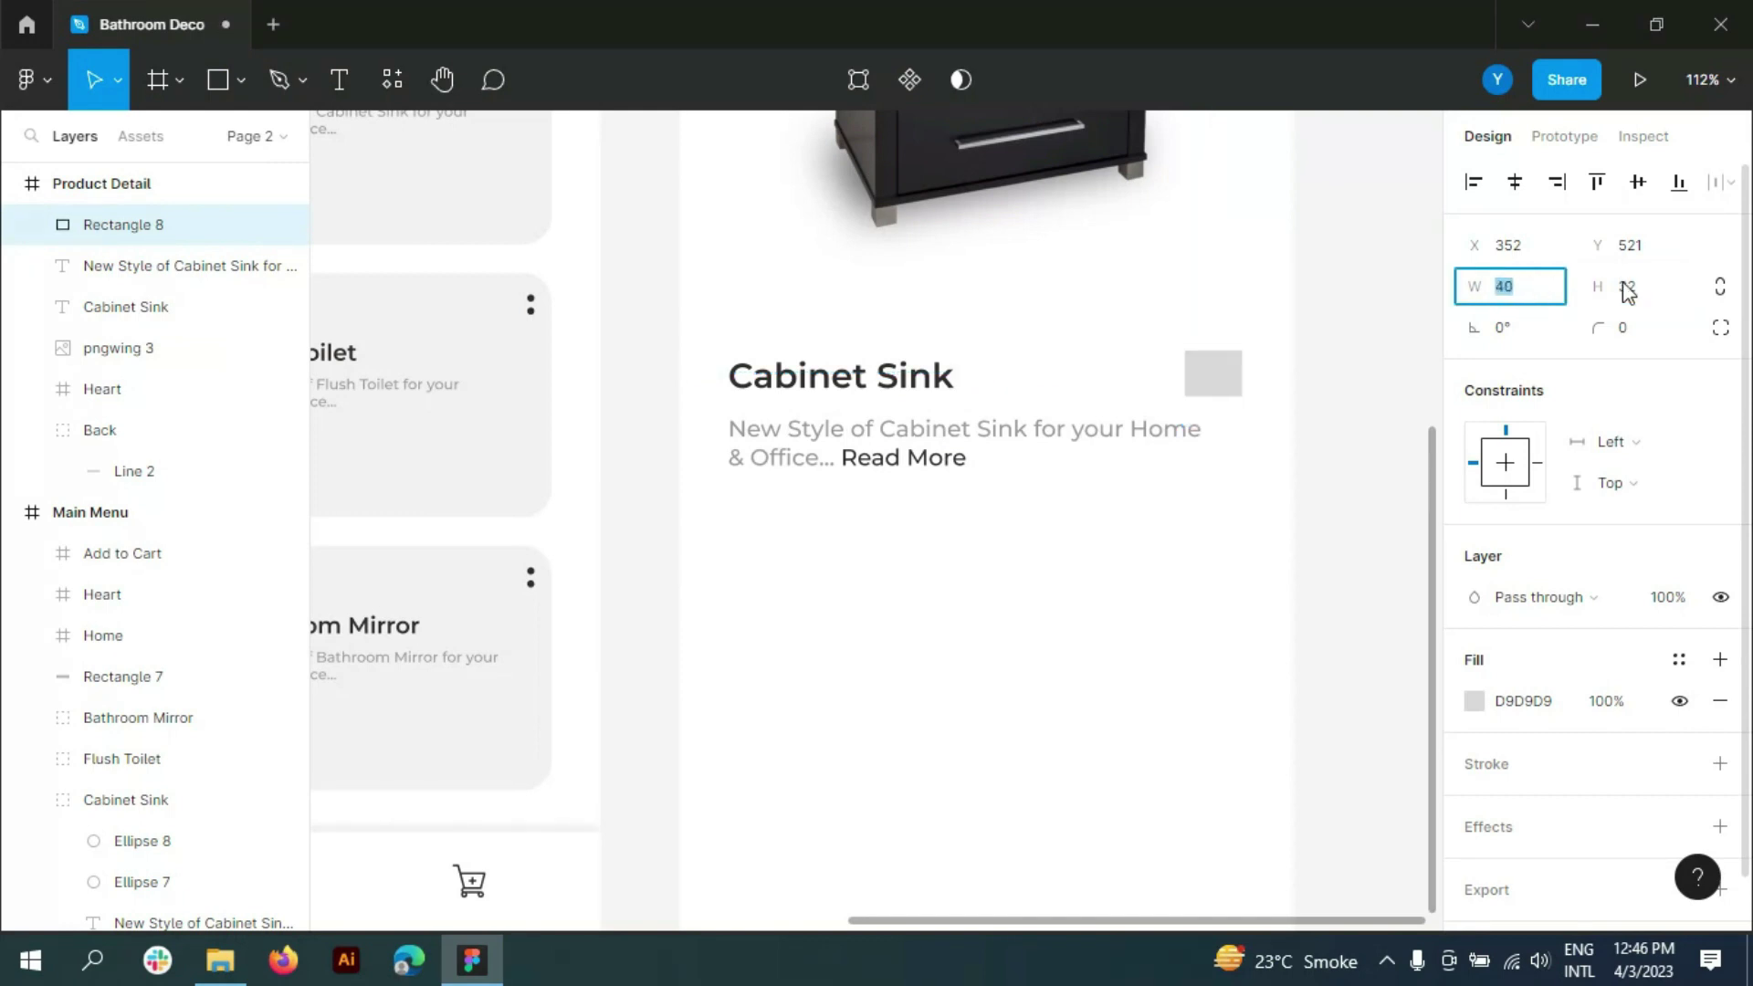
pyautogui.click(1642, 286)
pyautogui.write('40')
pyautogui.click(1638, 338)
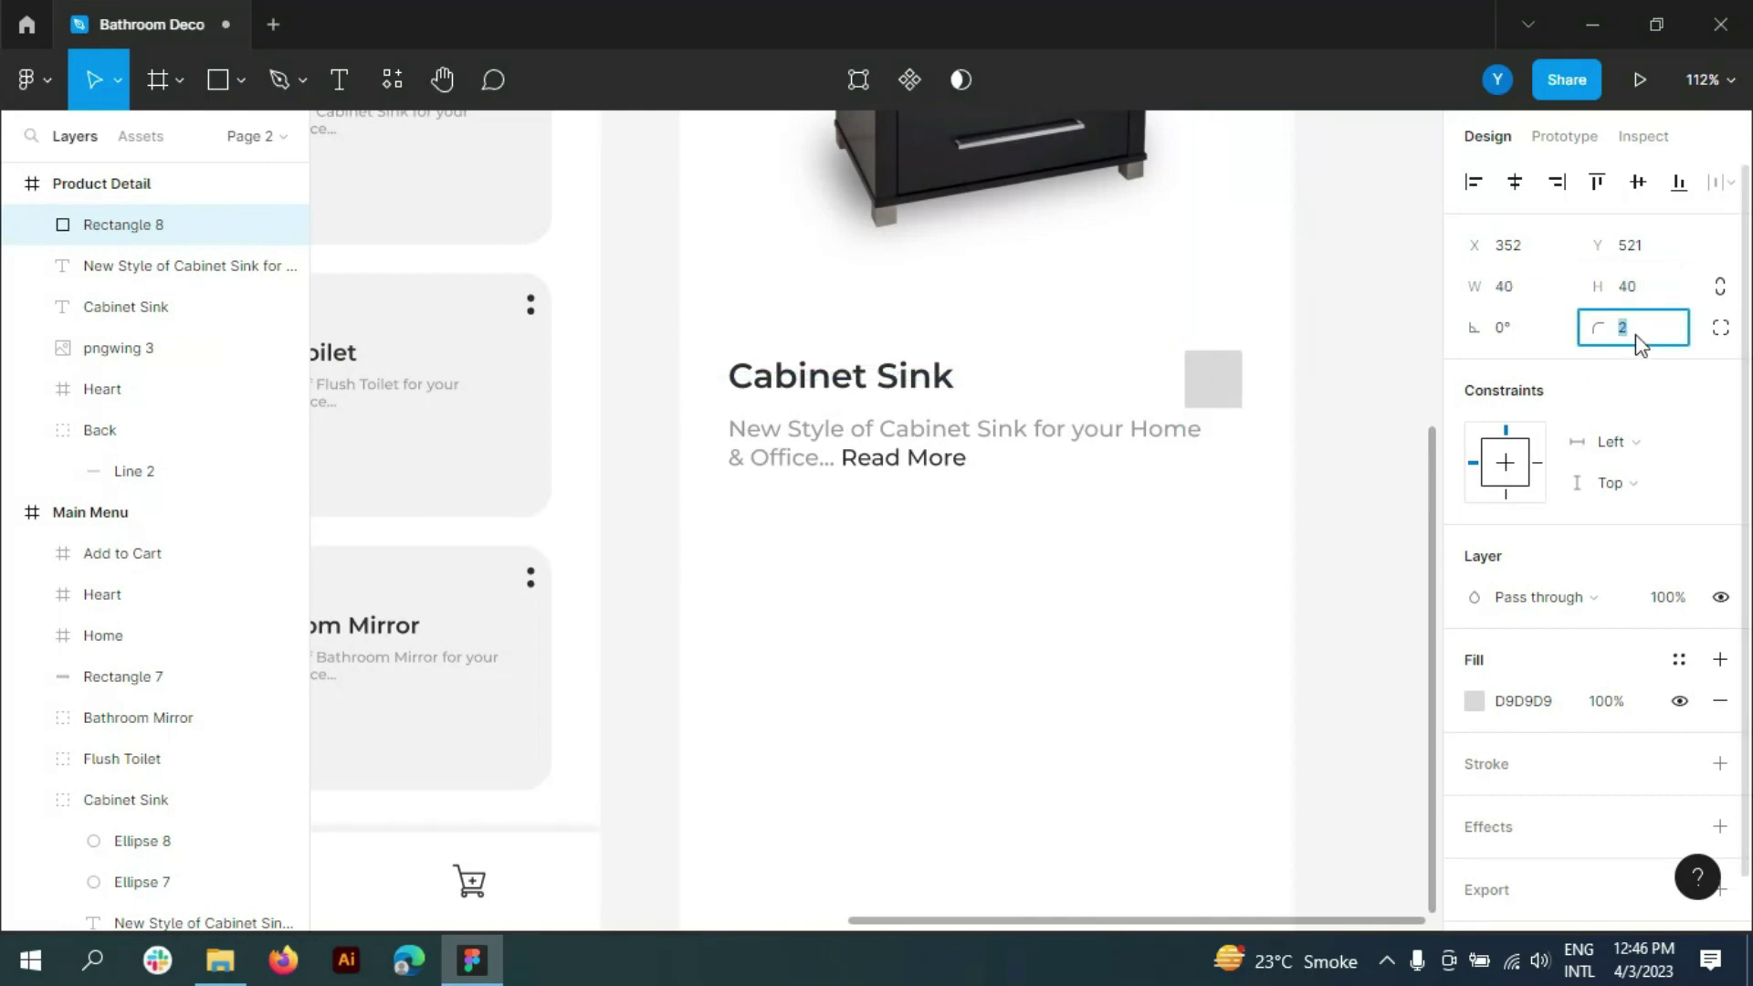
pyautogui.press('Return')
# - Fill the square with F1F1F1 and move it up beside the title
pyautogui.click(1474, 701)
pyautogui.click(1269, 703)
pyautogui.write('F1F1F1')
pyautogui.press('Return')
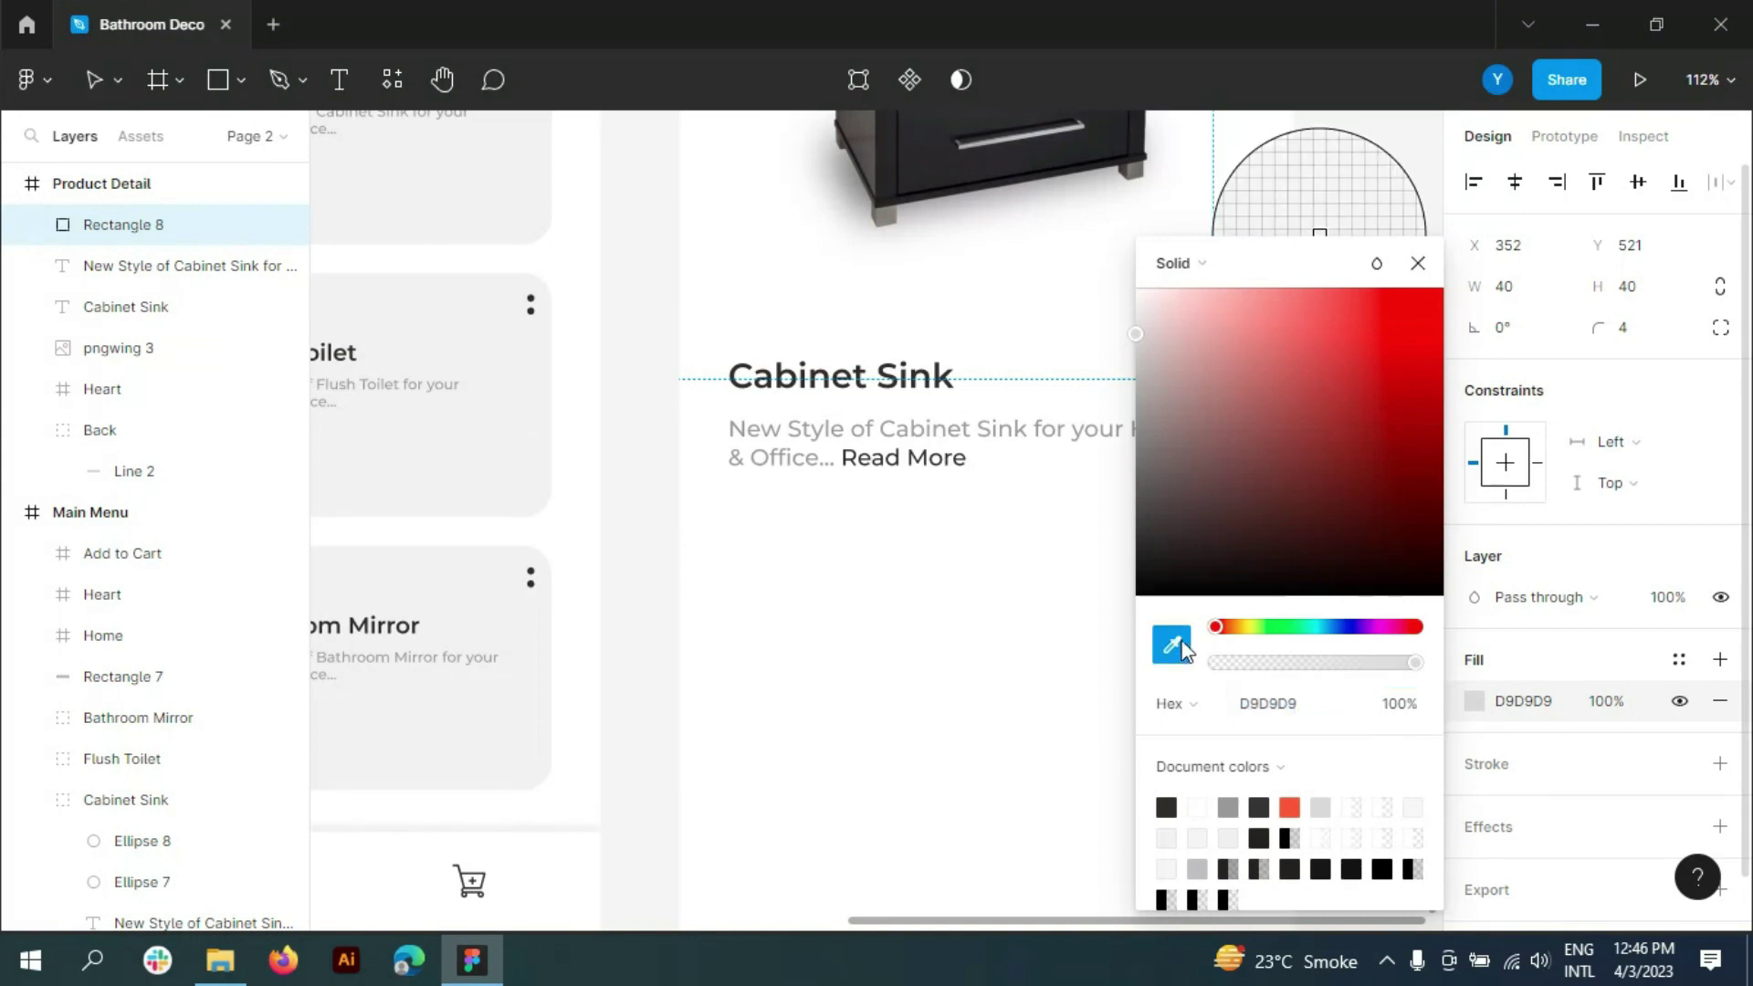
pyautogui.click(1418, 265)
pyautogui.click(1415, 277)
pyautogui.moveTo(1226, 388); pyautogui.dragTo(1213, 375)
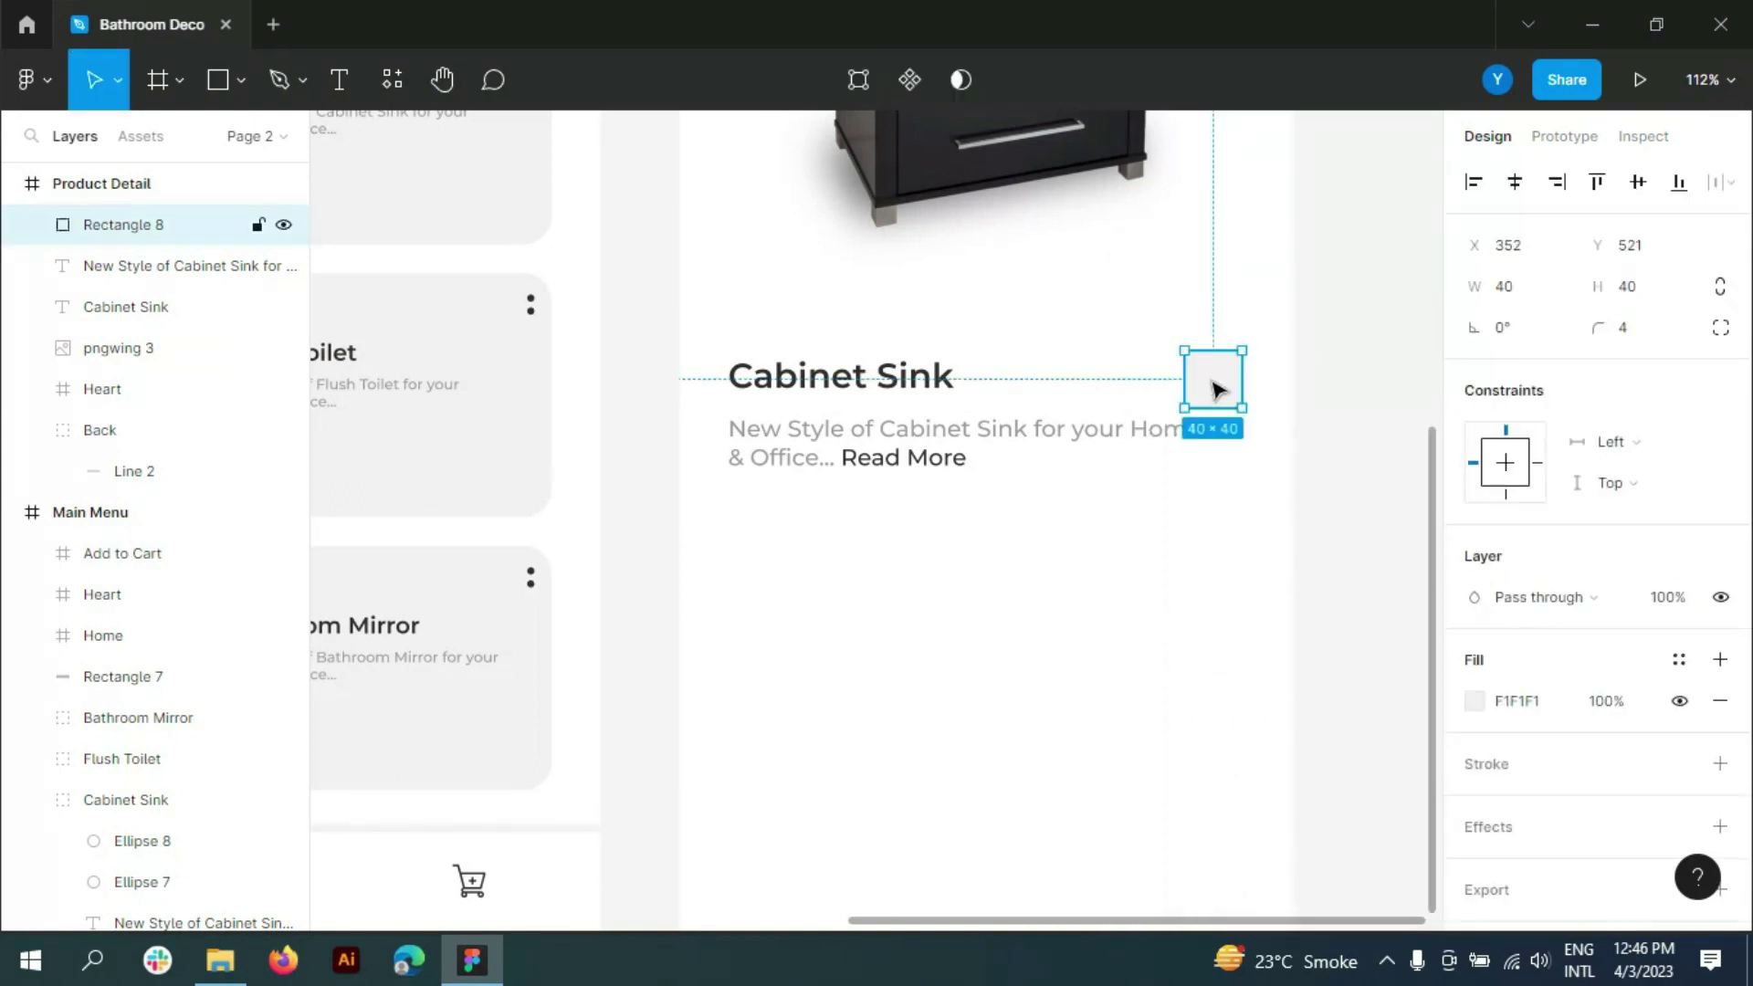
# - Check the square's placement against the Product Detail frame's layout grid
pyautogui.click(12, 513)
pyautogui.press('Escape')
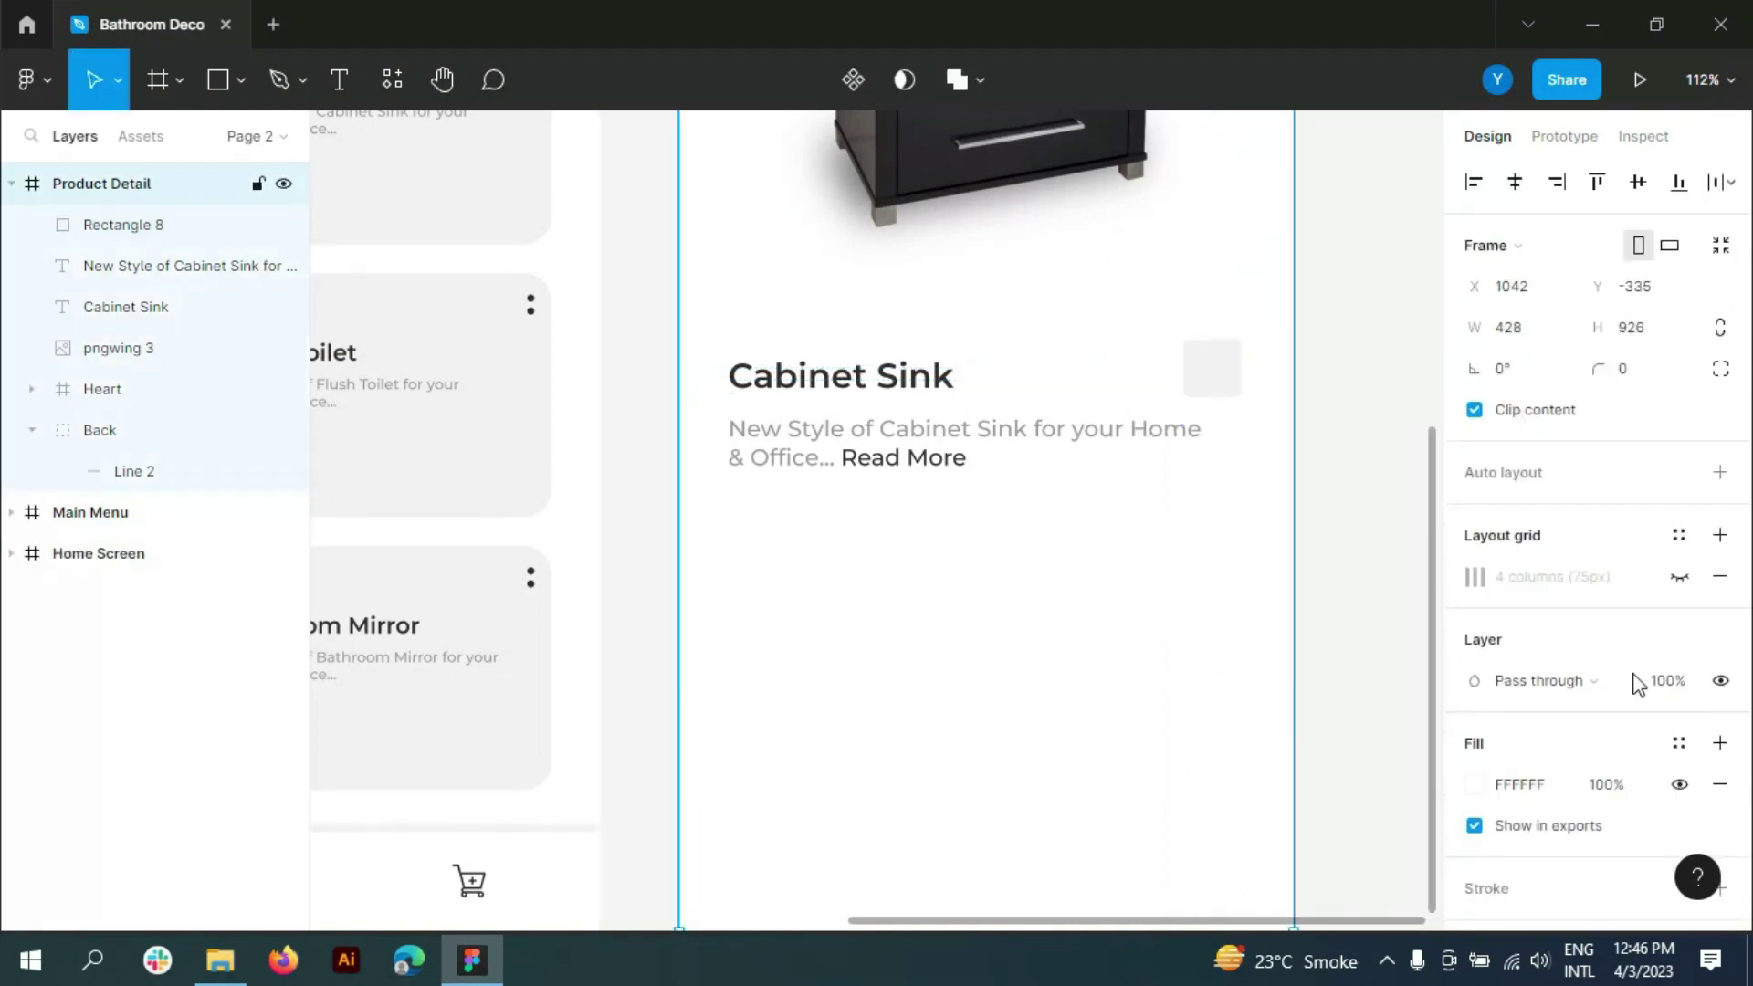
pyautogui.click(1722, 575)
pyautogui.click(1224, 379)
pyautogui.scroll(2, 1225, 380)
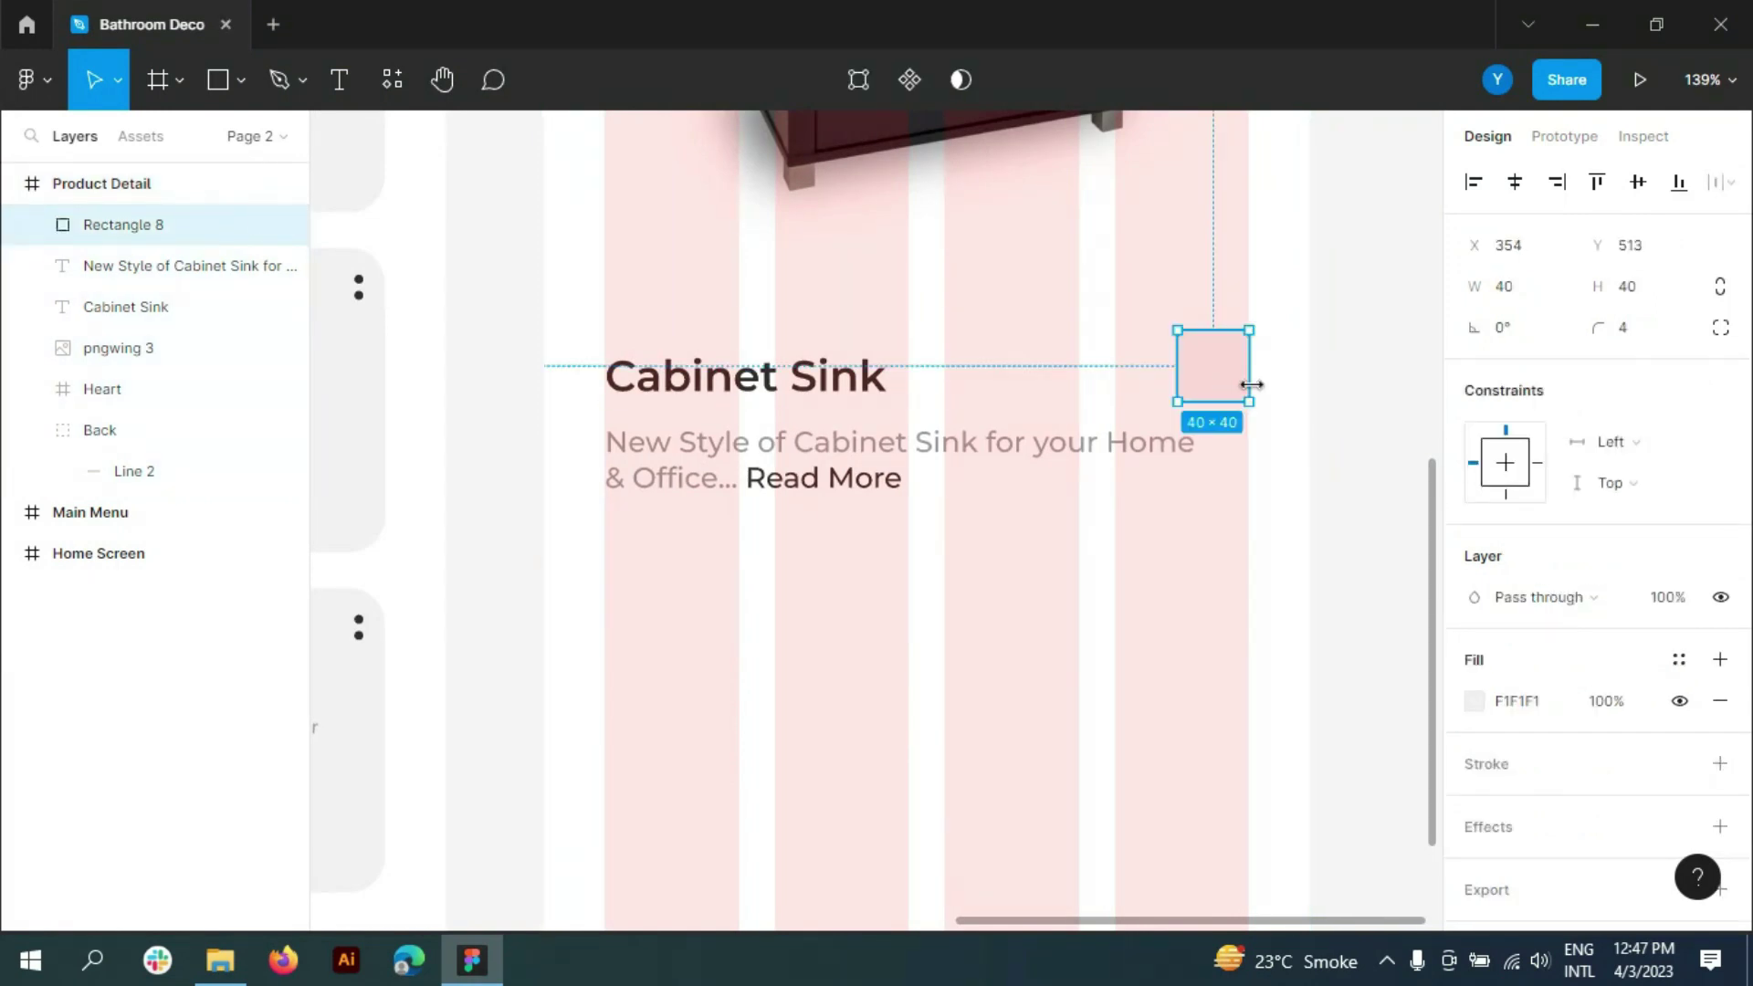
pyautogui.scroll(-2, 1252, 383)
pyautogui.click(129, 183)
pyautogui.click(1680, 576)
pyautogui.scroll(-2, 1223, 630)
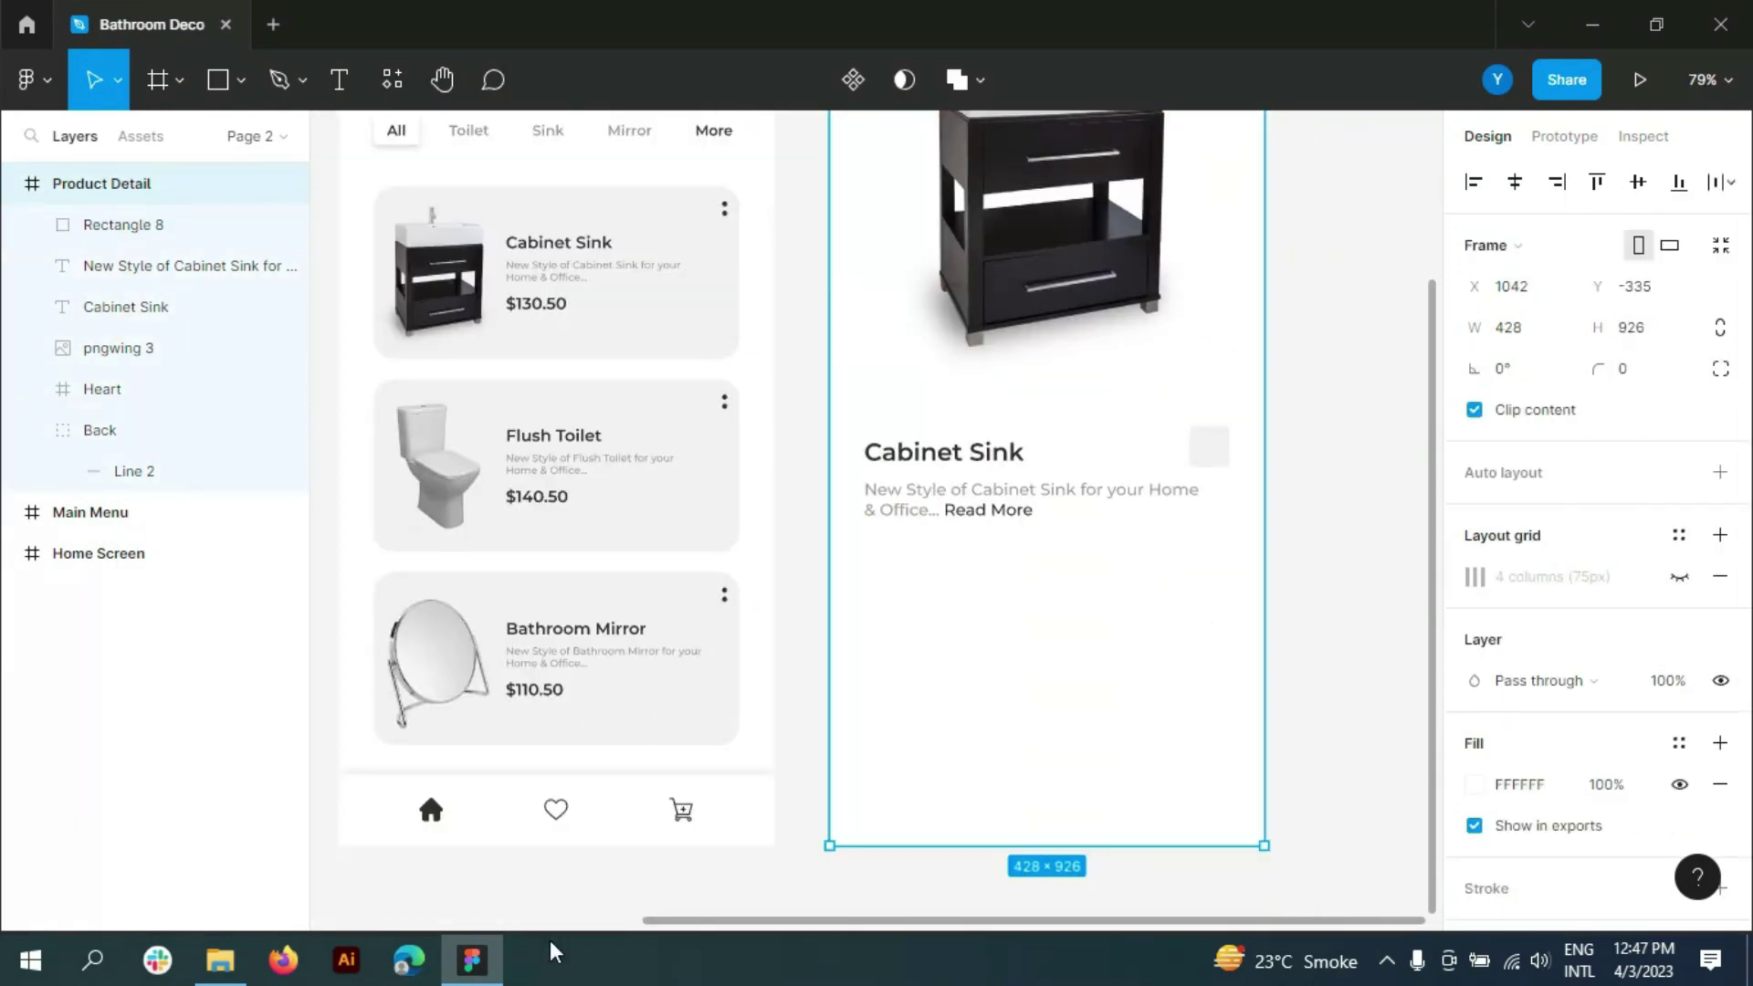
# - Place the Mask group (1) shopping-bag icon from the Bathroom folder inside the square
pyautogui.click(220, 959)
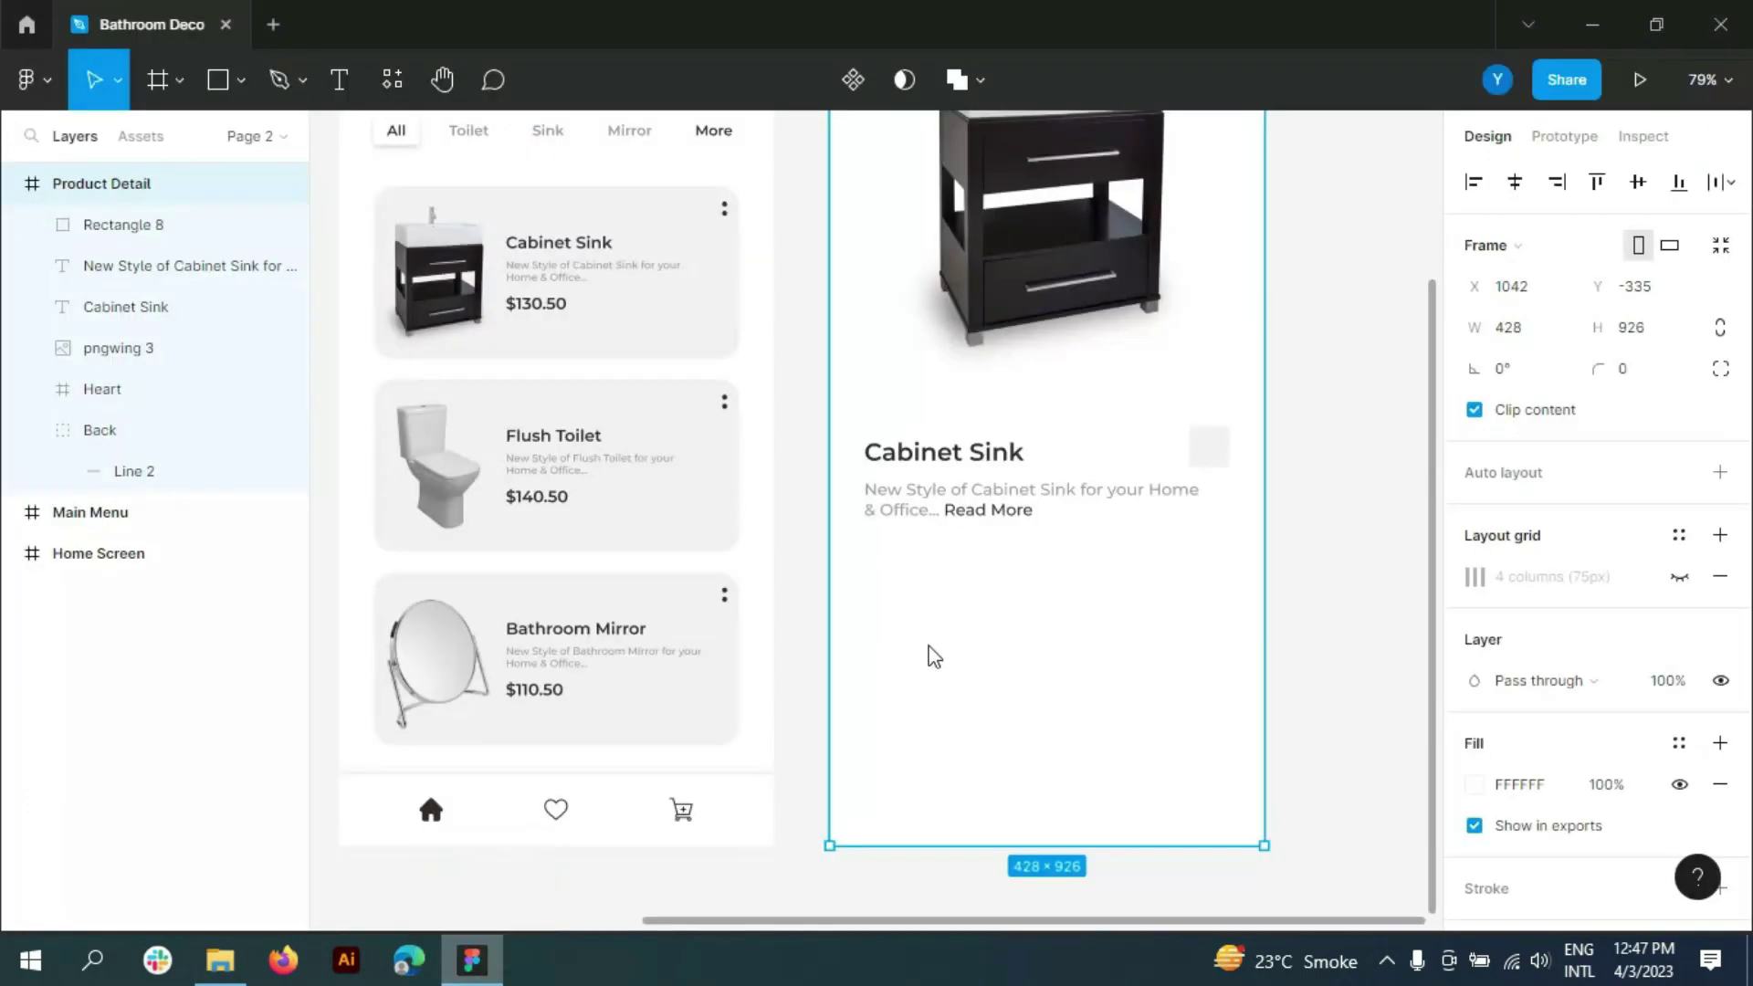
pyautogui.moveTo(1115, 191); pyautogui.dragTo(1118, 584)
pyautogui.hotkey('ctrl', 'z')
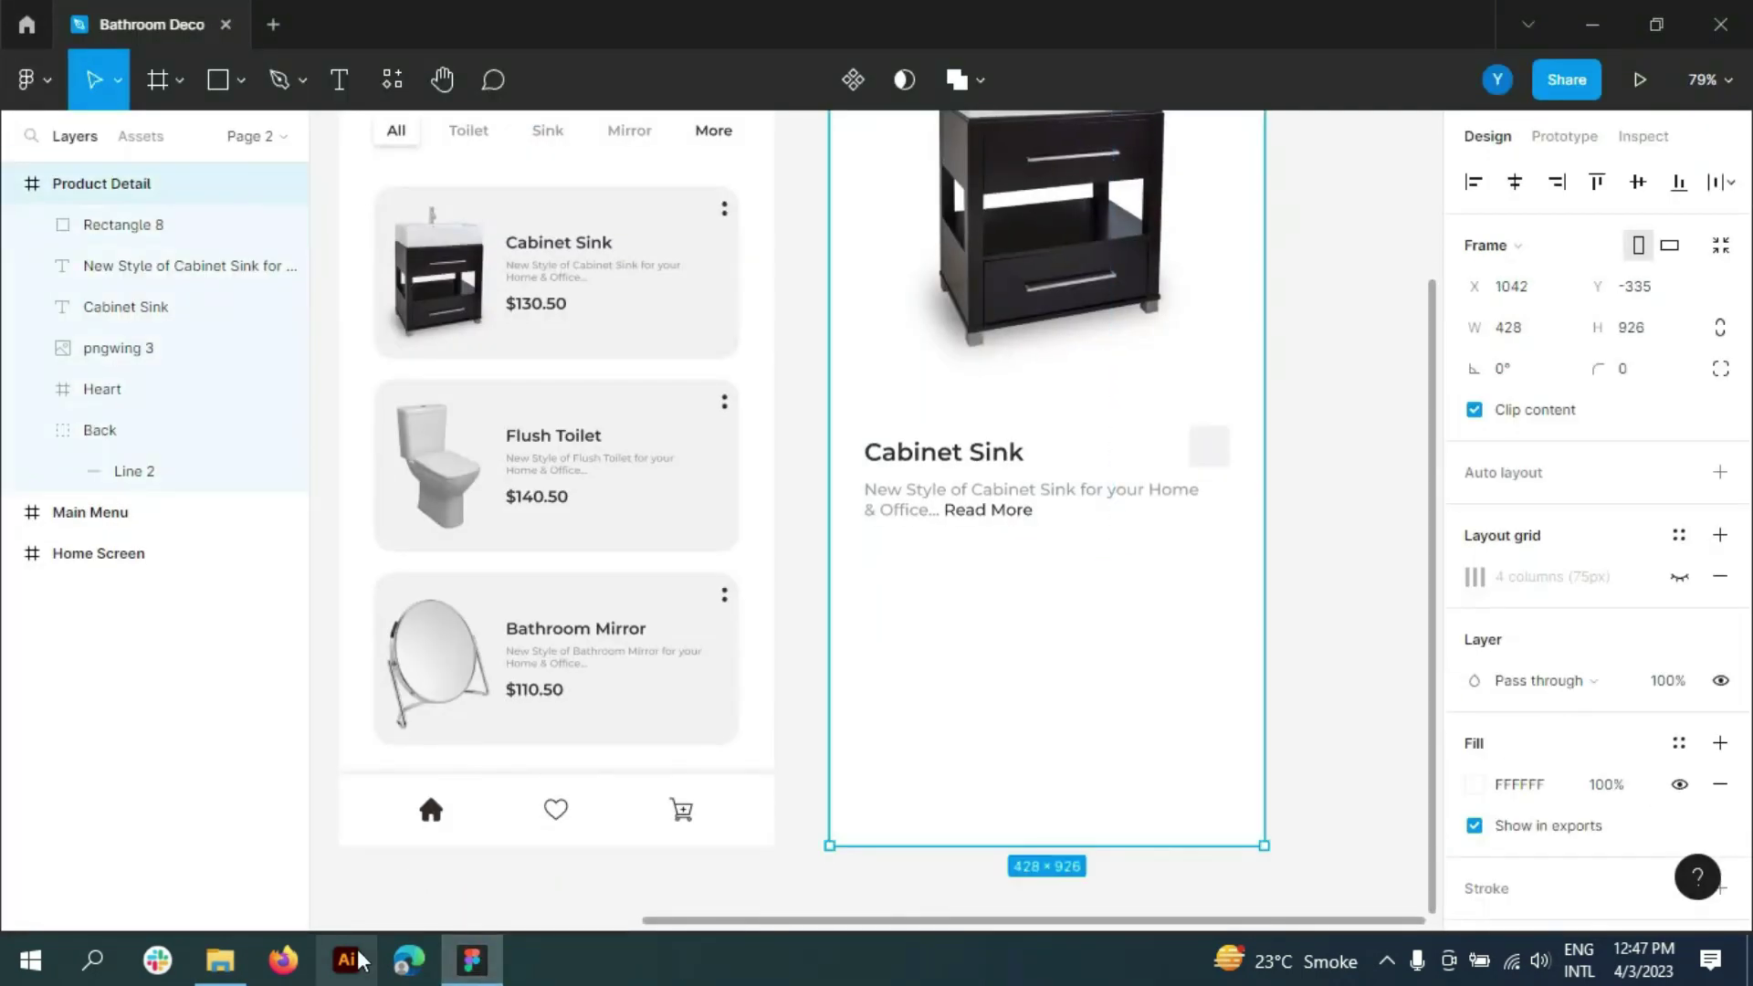
pyautogui.click(220, 958)
pyautogui.moveTo(1115, 183)
pyautogui.mouseDown()
pyautogui.moveTo(1168, 545)
pyautogui.moveTo(1253, 311)
pyautogui.mouseUp()
pyautogui.scroll(5, 1177, 548)
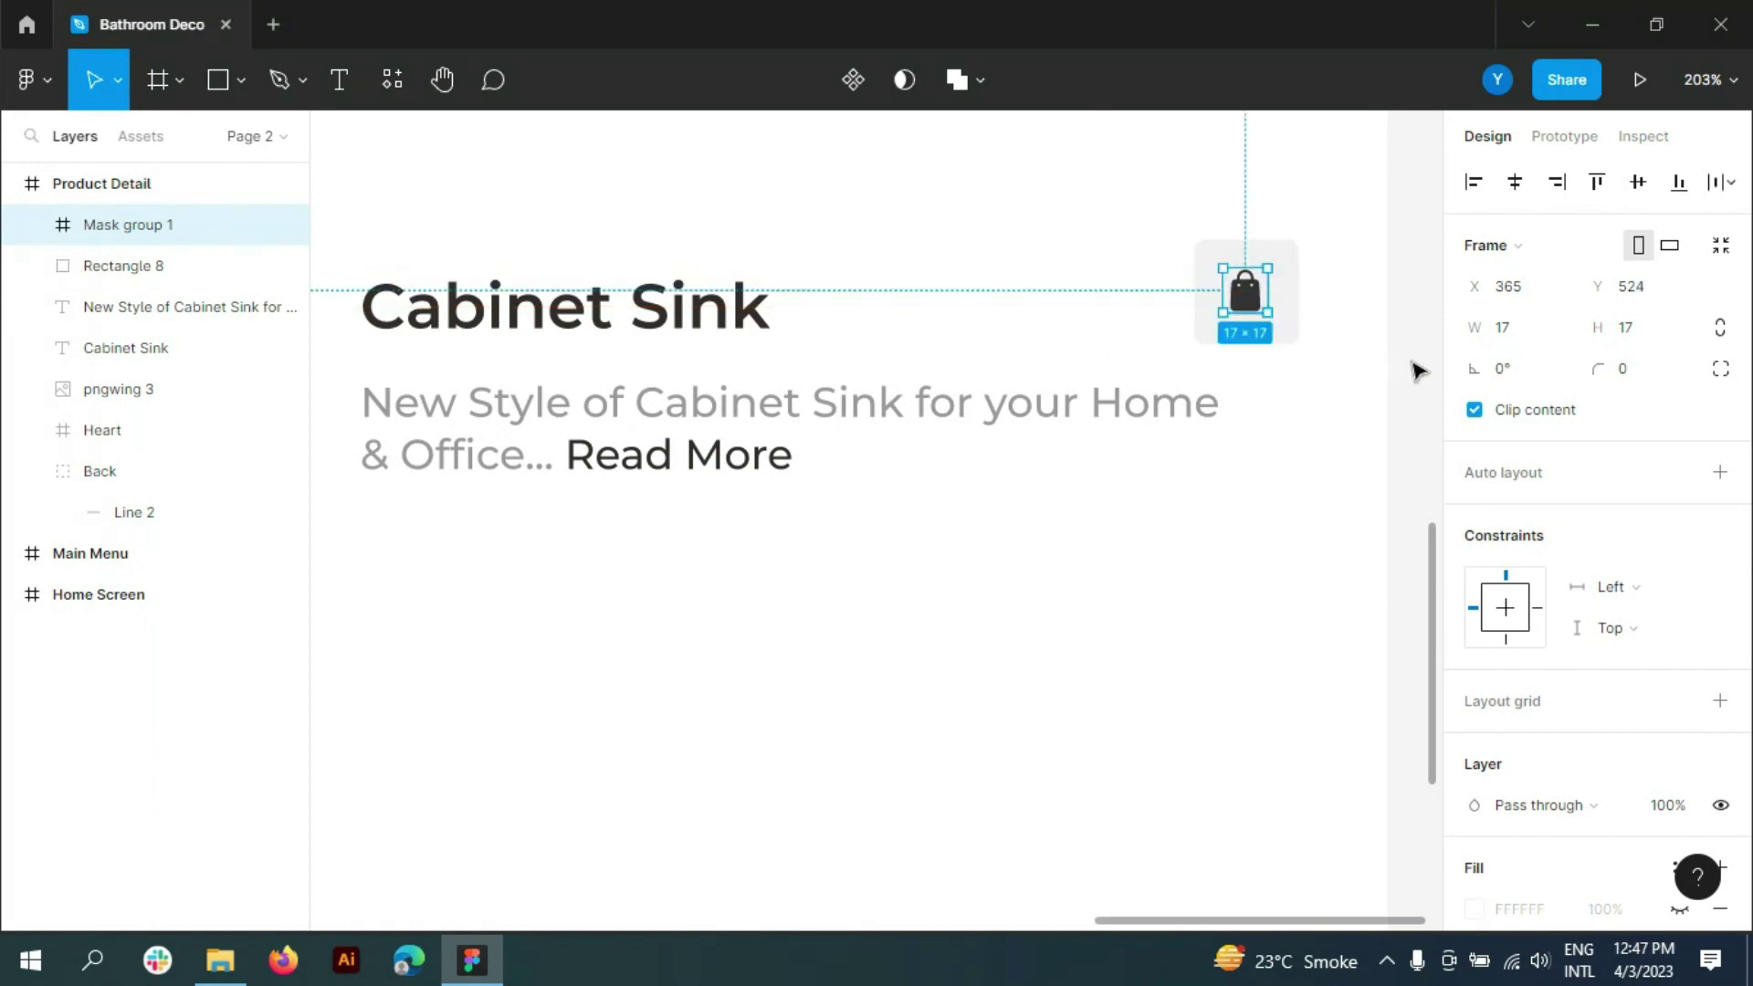
pyautogui.click(1416, 363)
pyautogui.scroll(-5, 998, 579)
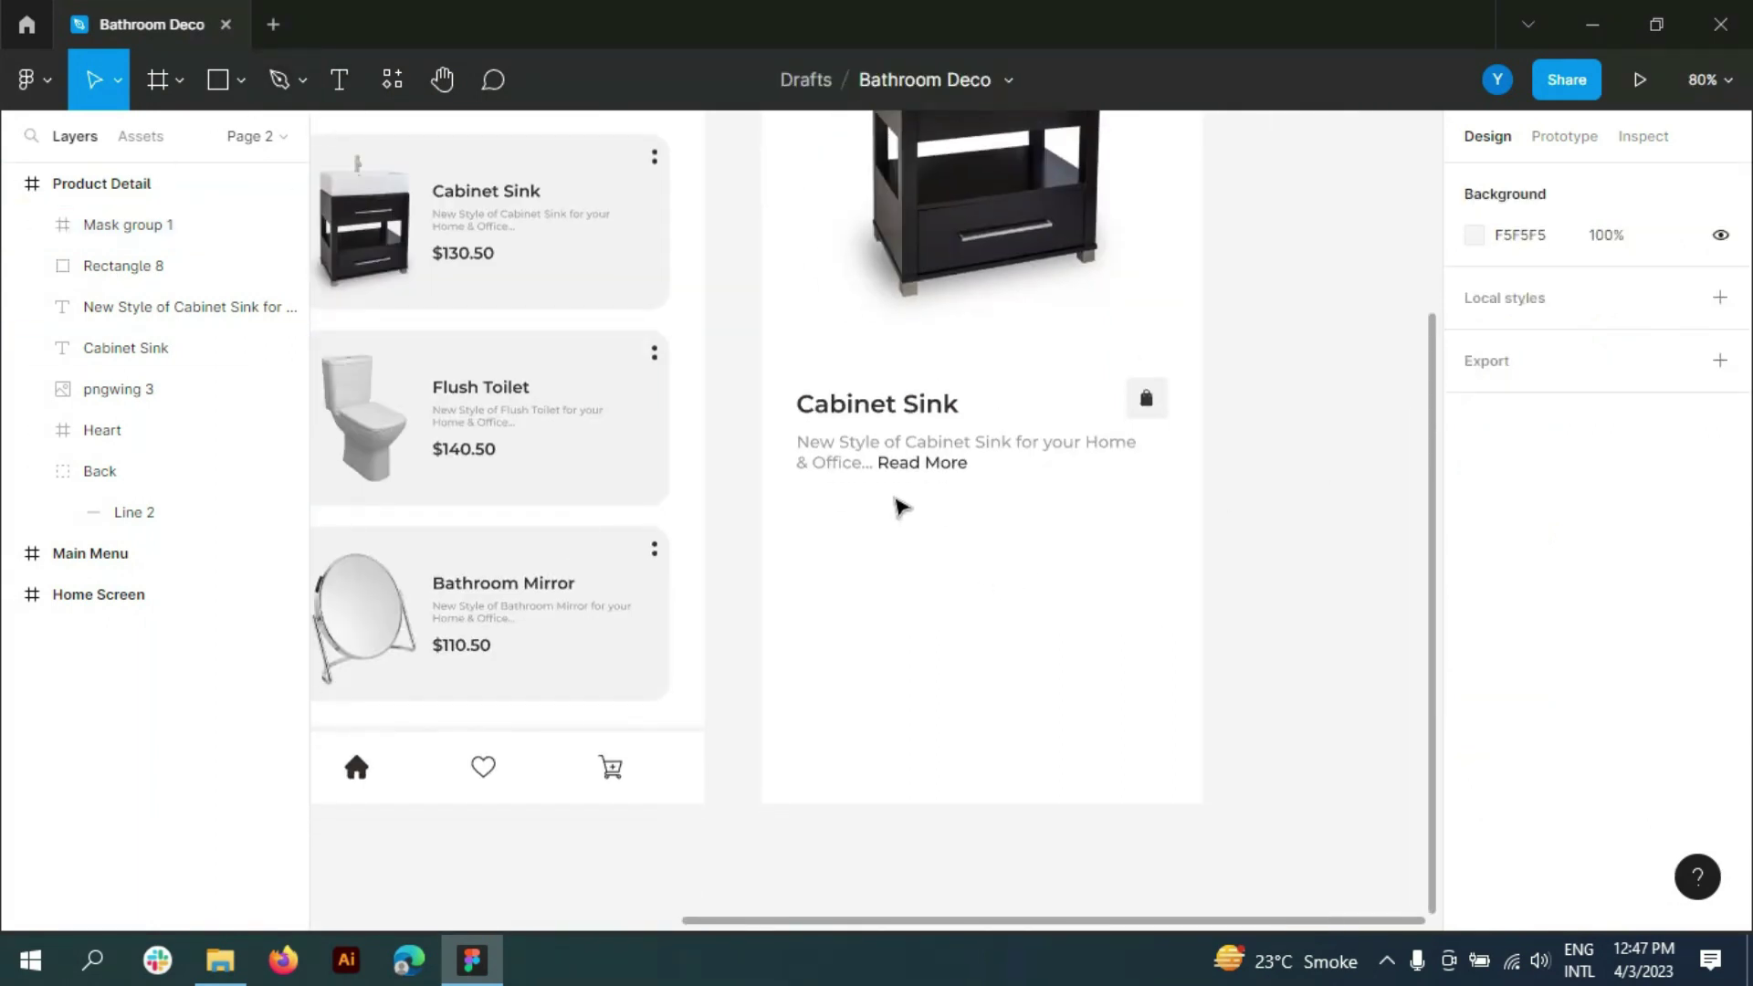
pyautogui.scroll(3, 900, 506)
# - Duplicate the Cabinet Sink title below the description, change it to $130.50, and nudge it into place
pyautogui.click(911, 358)
pyautogui.moveTo(911, 358); pyautogui.dragTo(896, 551)
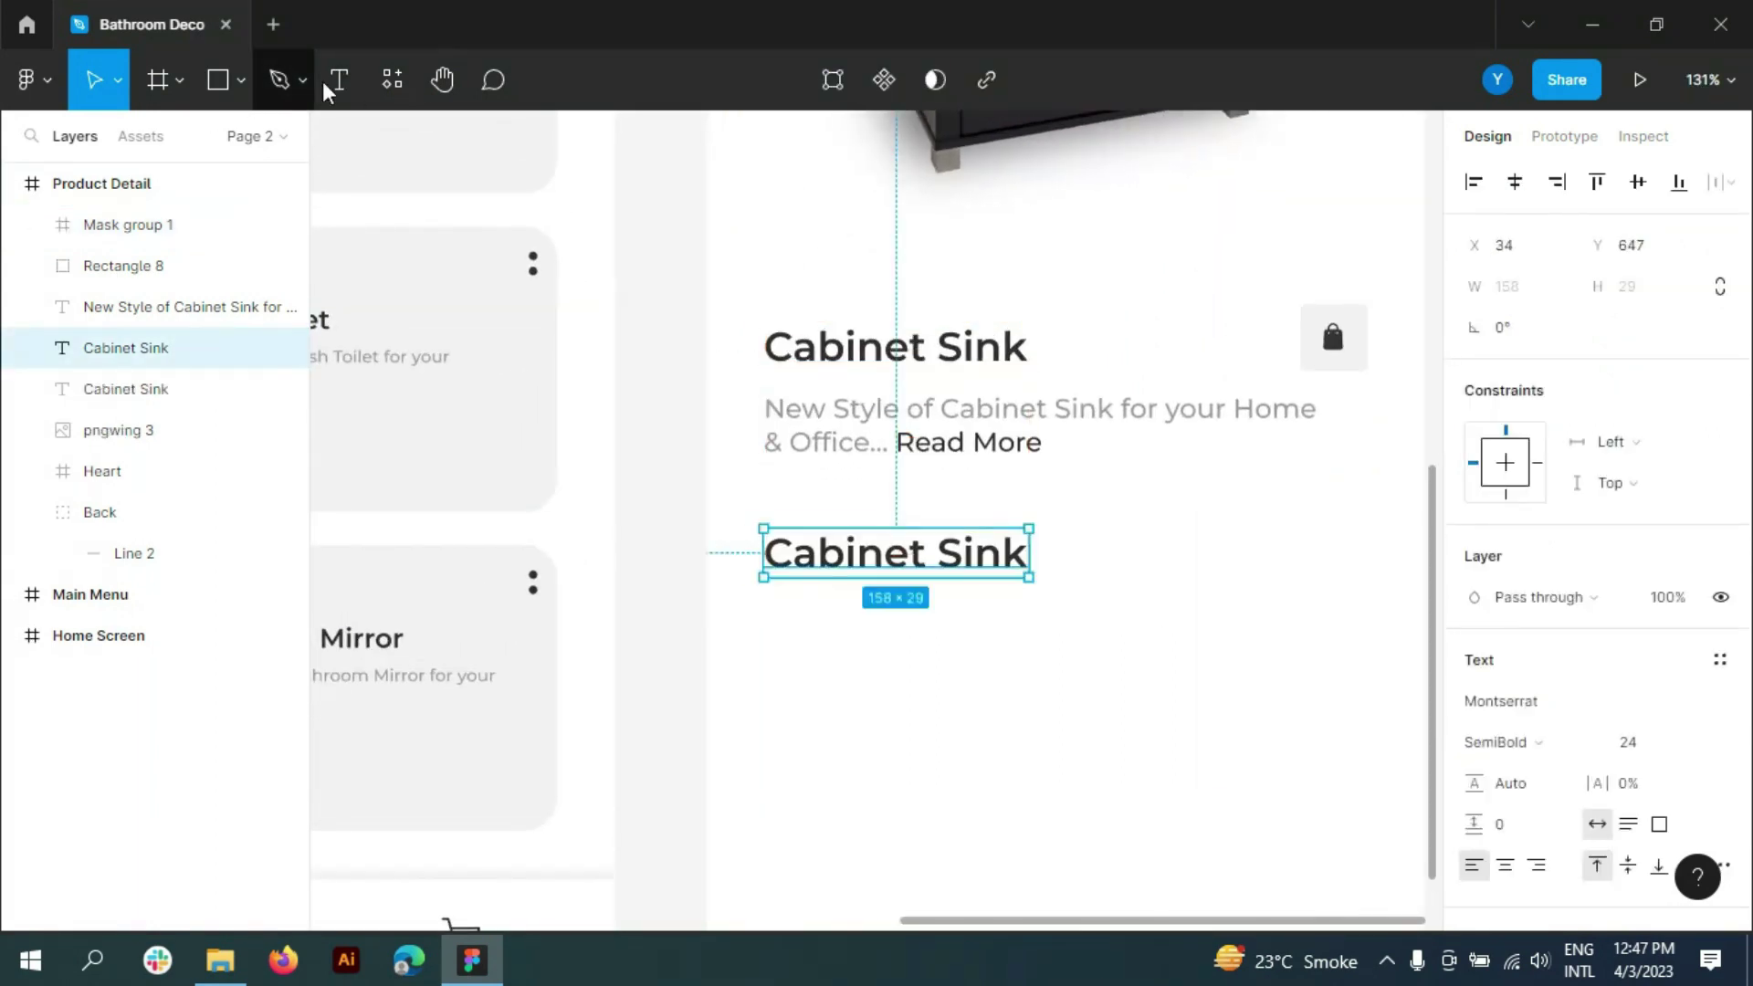
pyautogui.press('Return')
pyautogui.press('BackSpace')
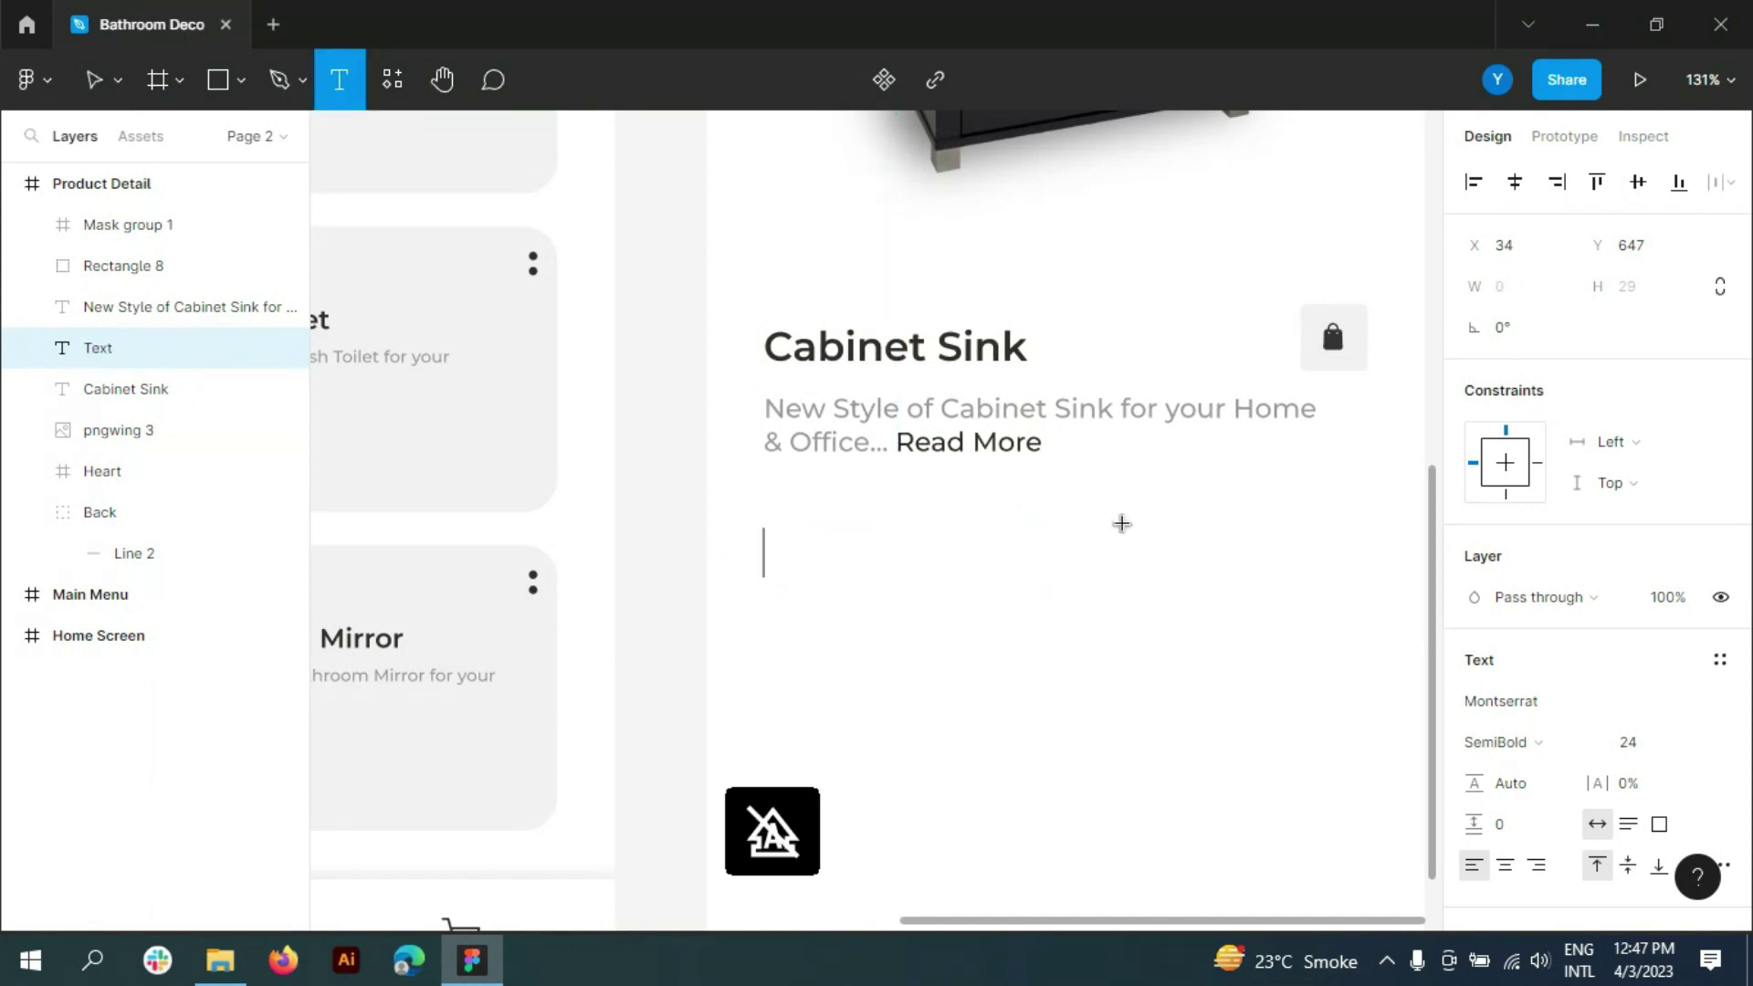
pyautogui.write('$130.50')
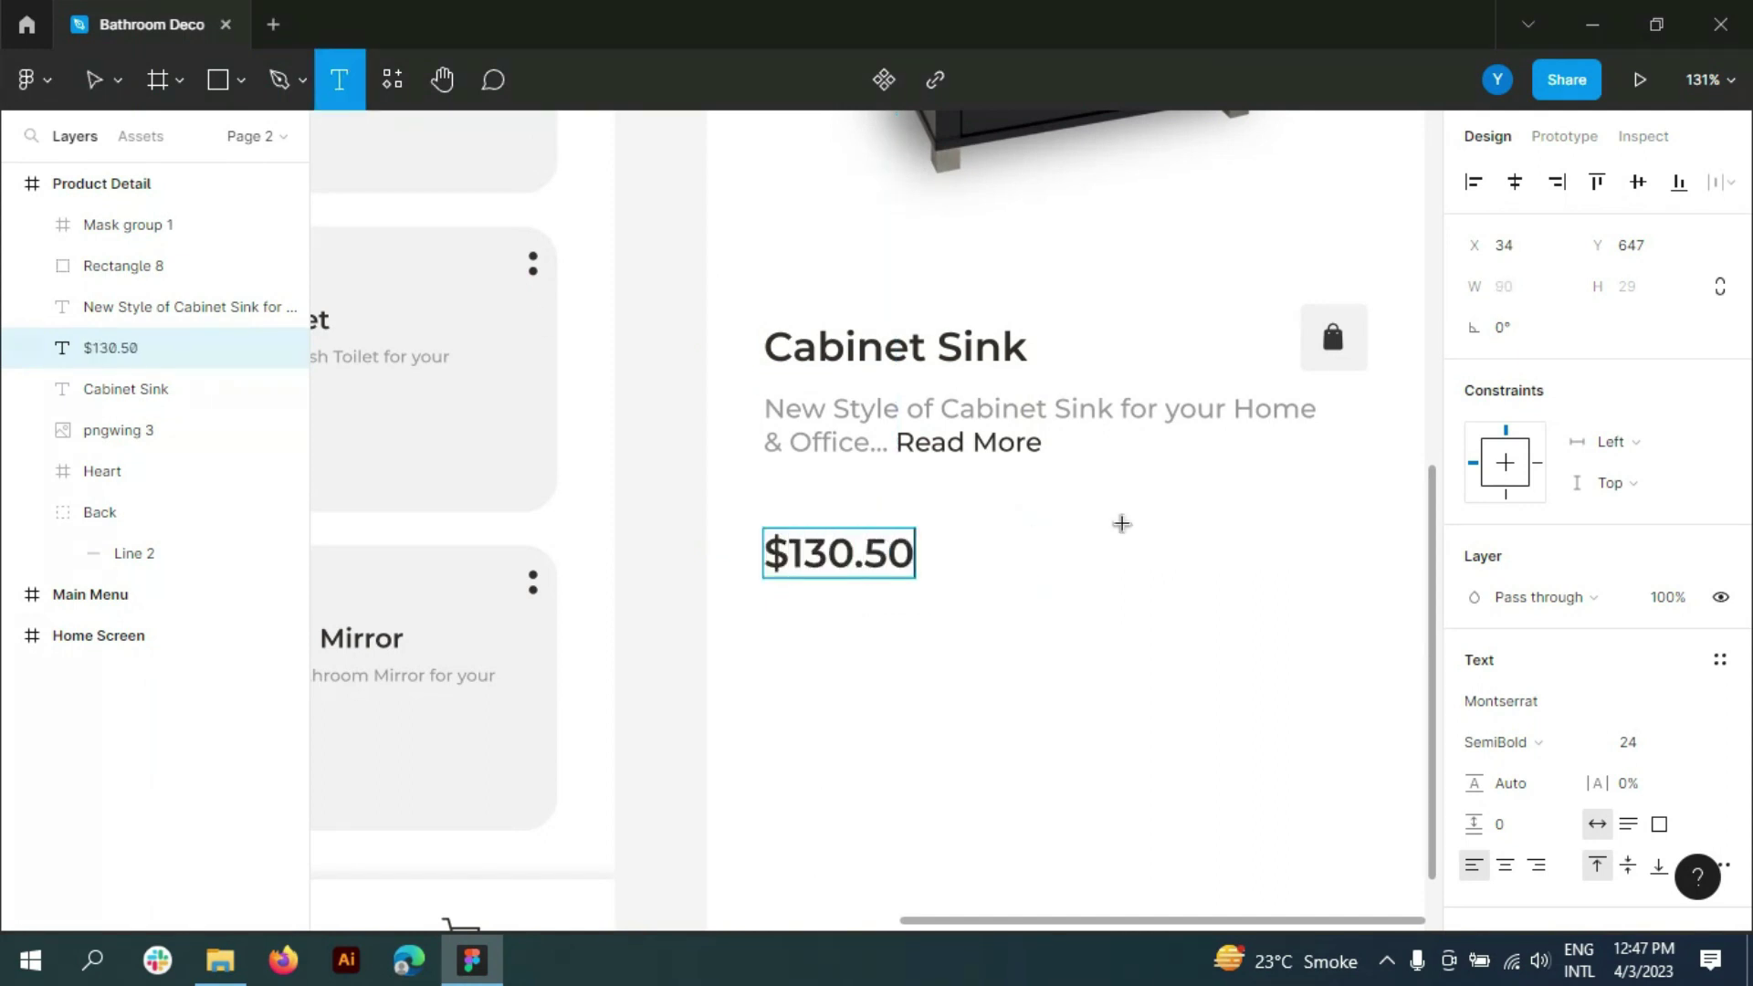
pyautogui.scroll(-5, 1121, 523)
pyautogui.press('Escape')
pyautogui.click(1296, 433)
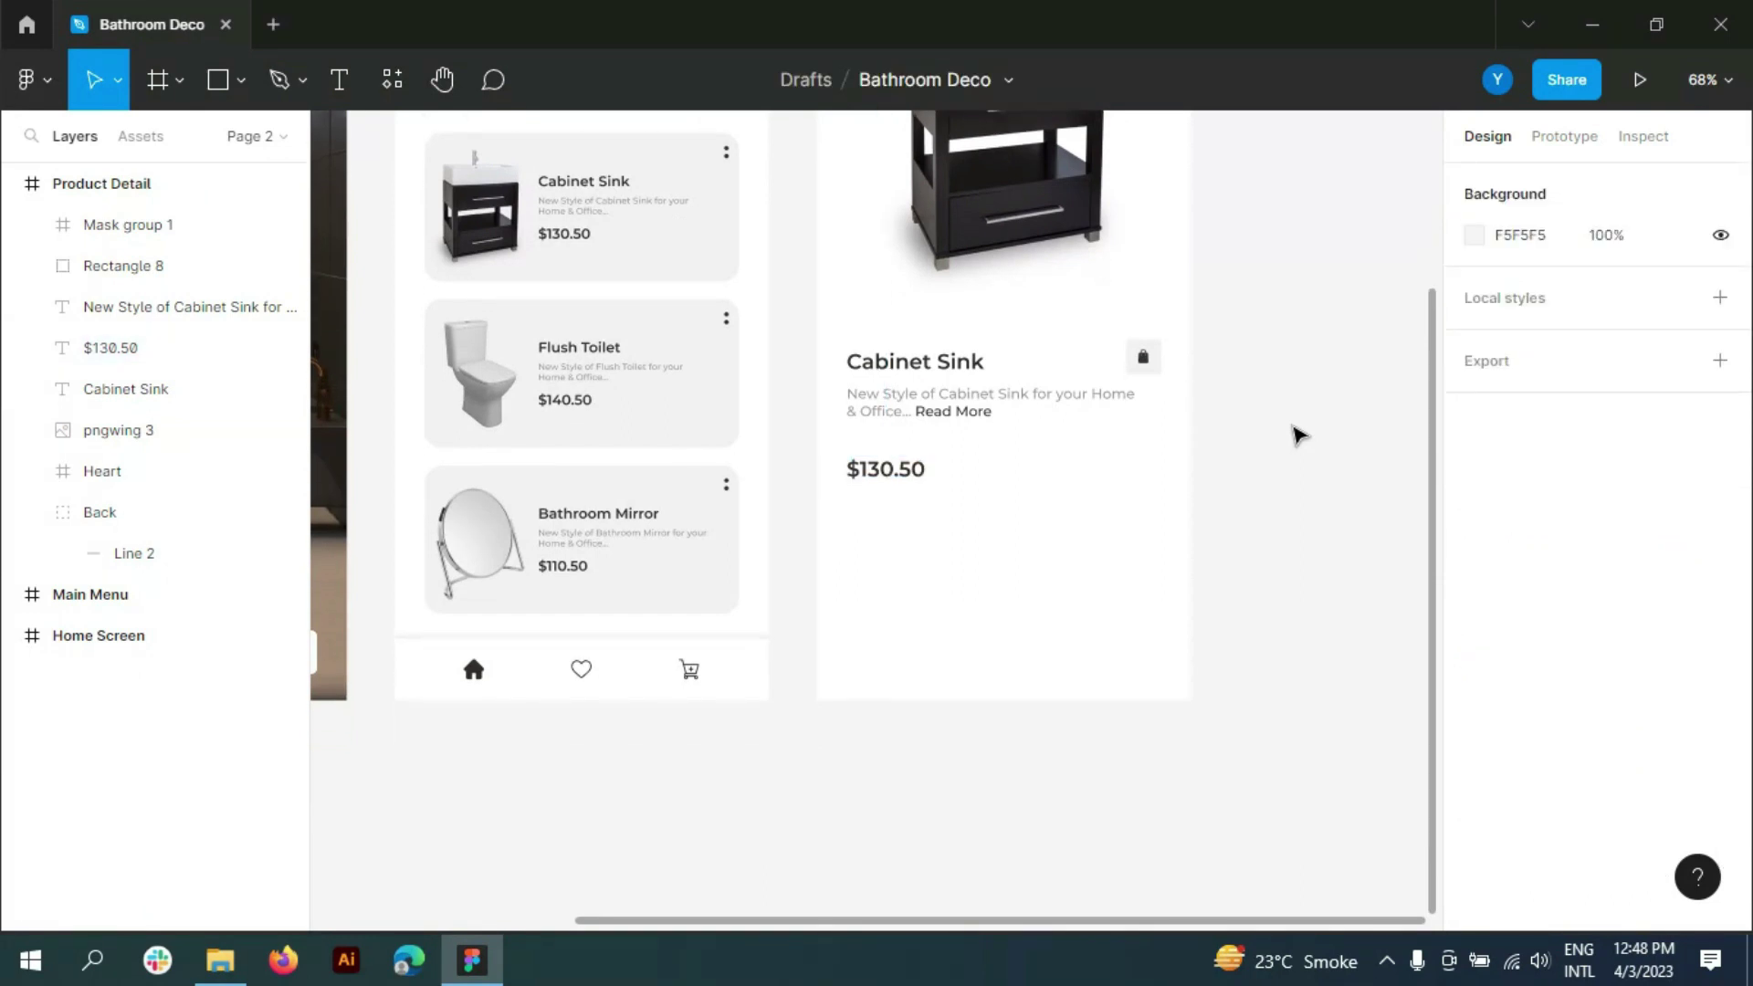
pyautogui.scroll(-2, 1296, 432)
pyautogui.moveTo(884, 440); pyautogui.dragTo(884, 441)
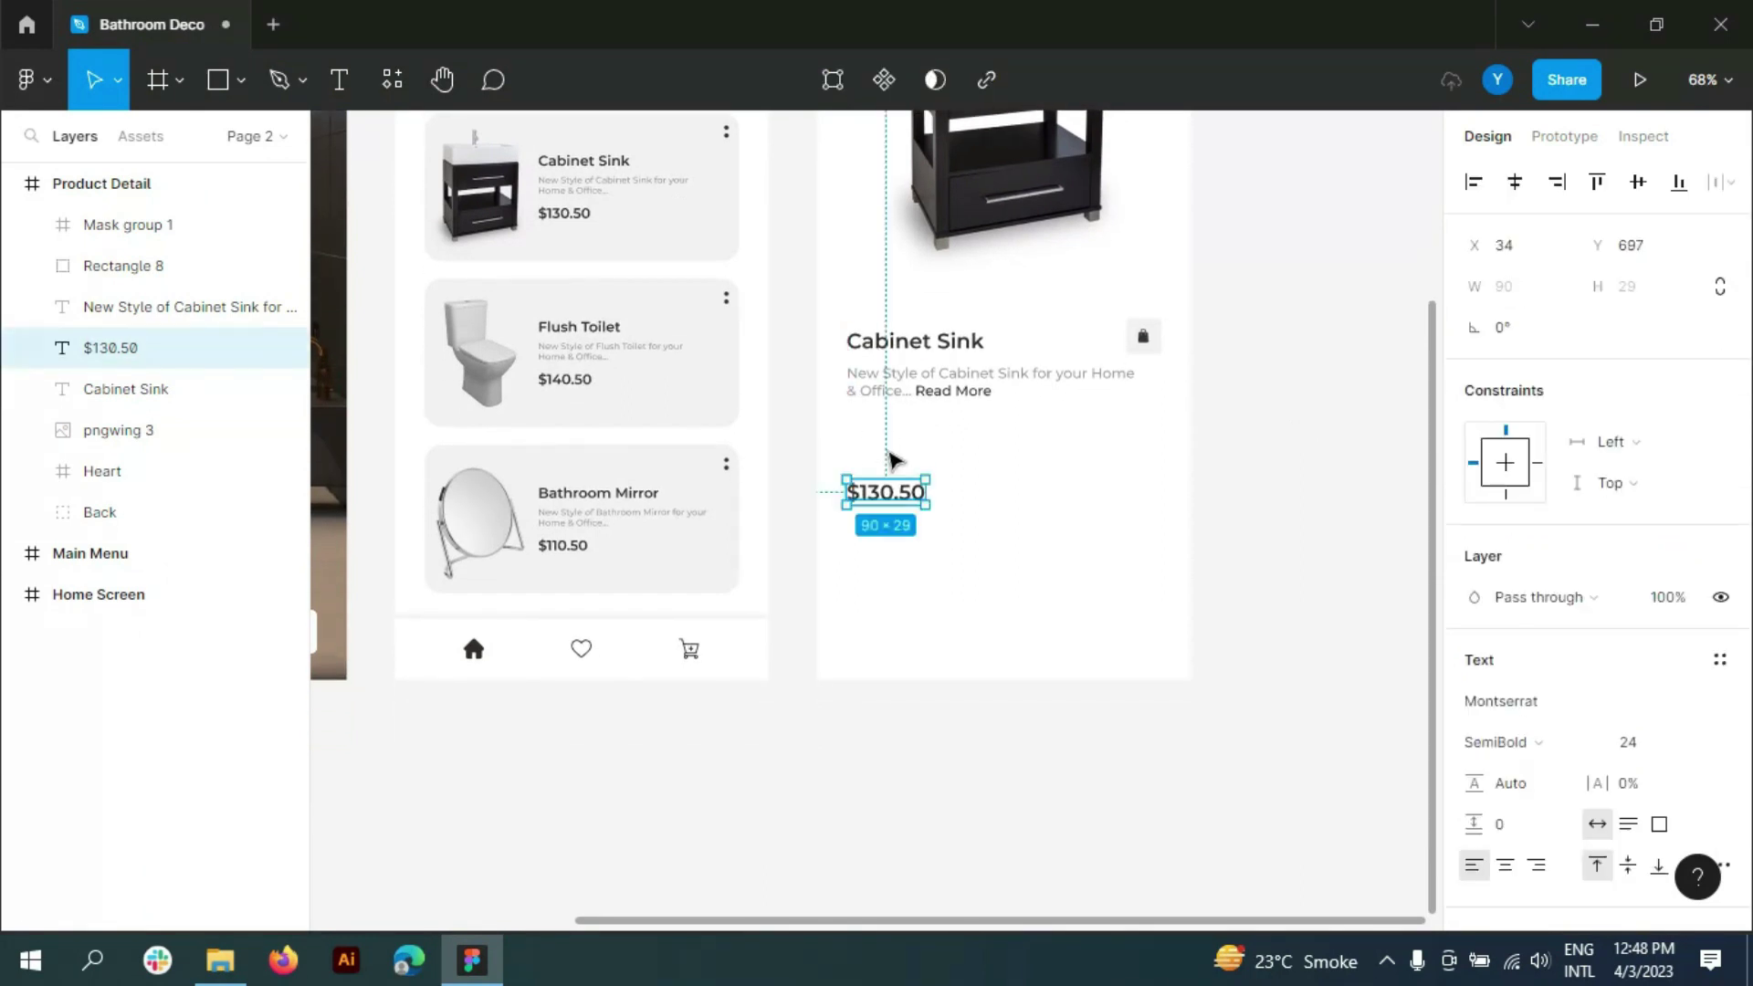
# - Draw a 100×30 rounded box right of the price, aligned with the price line
pyautogui.click(241, 80)
pyautogui.click(265, 129)
pyautogui.moveTo(1049, 482); pyautogui.dragTo(1151, 515)
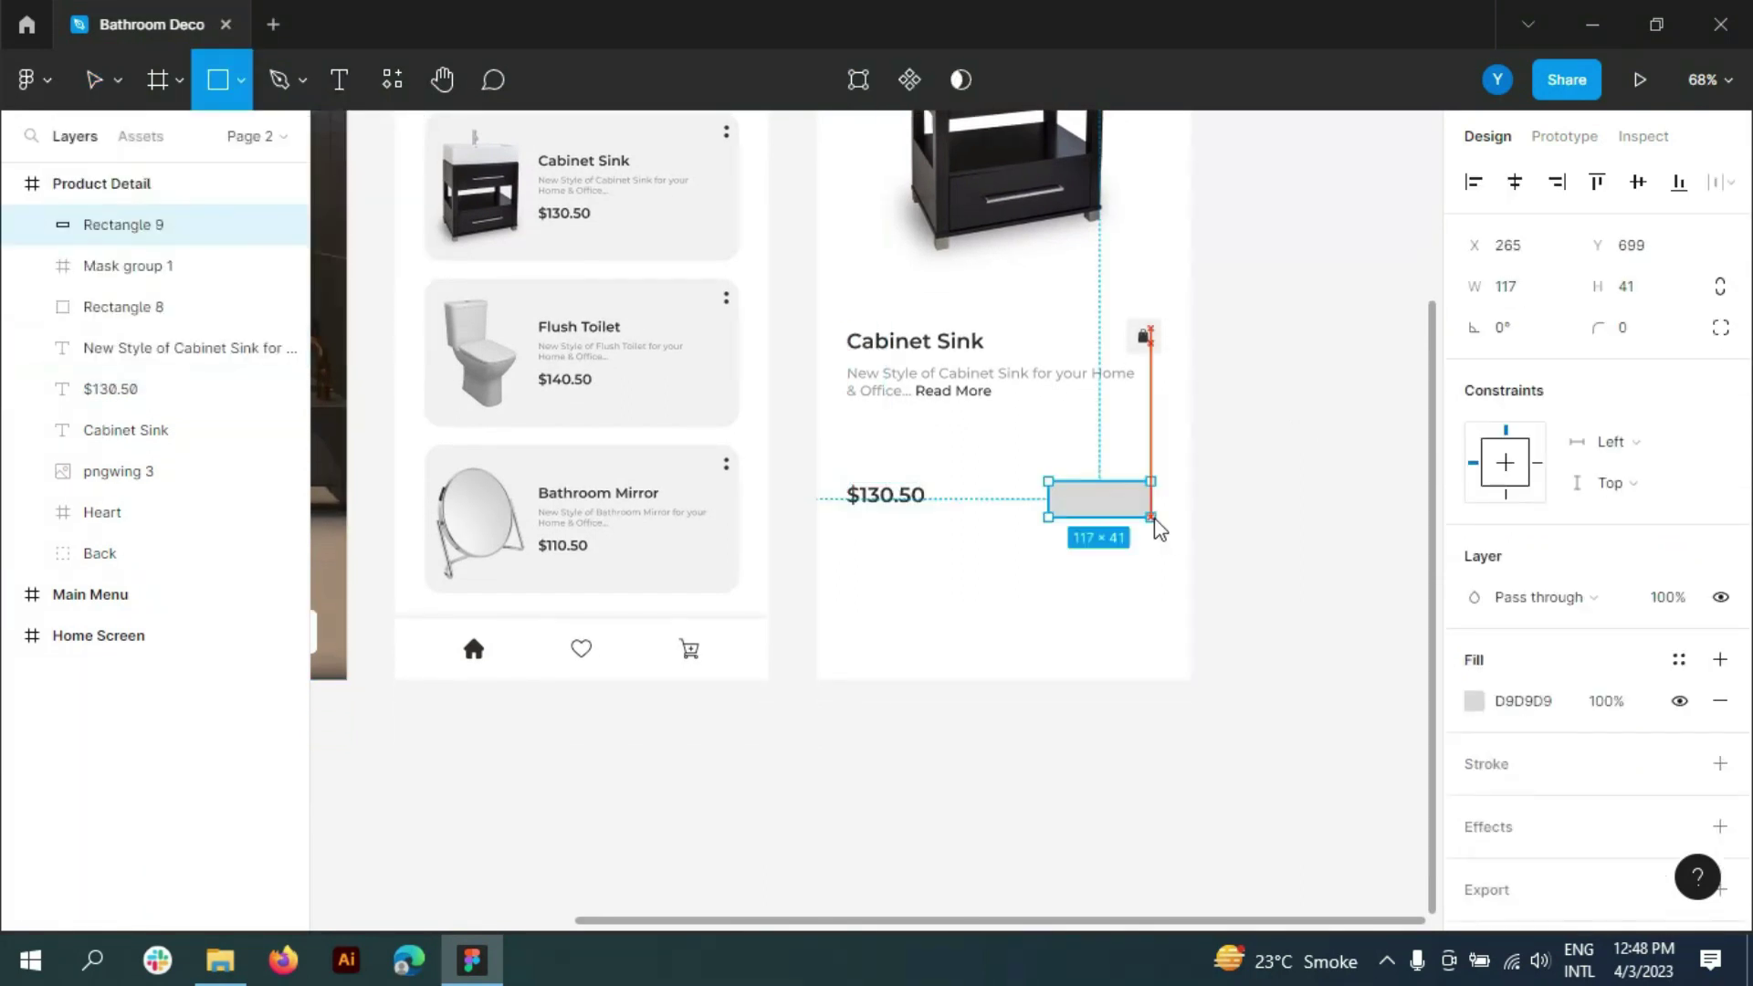
pyautogui.click(1657, 295)
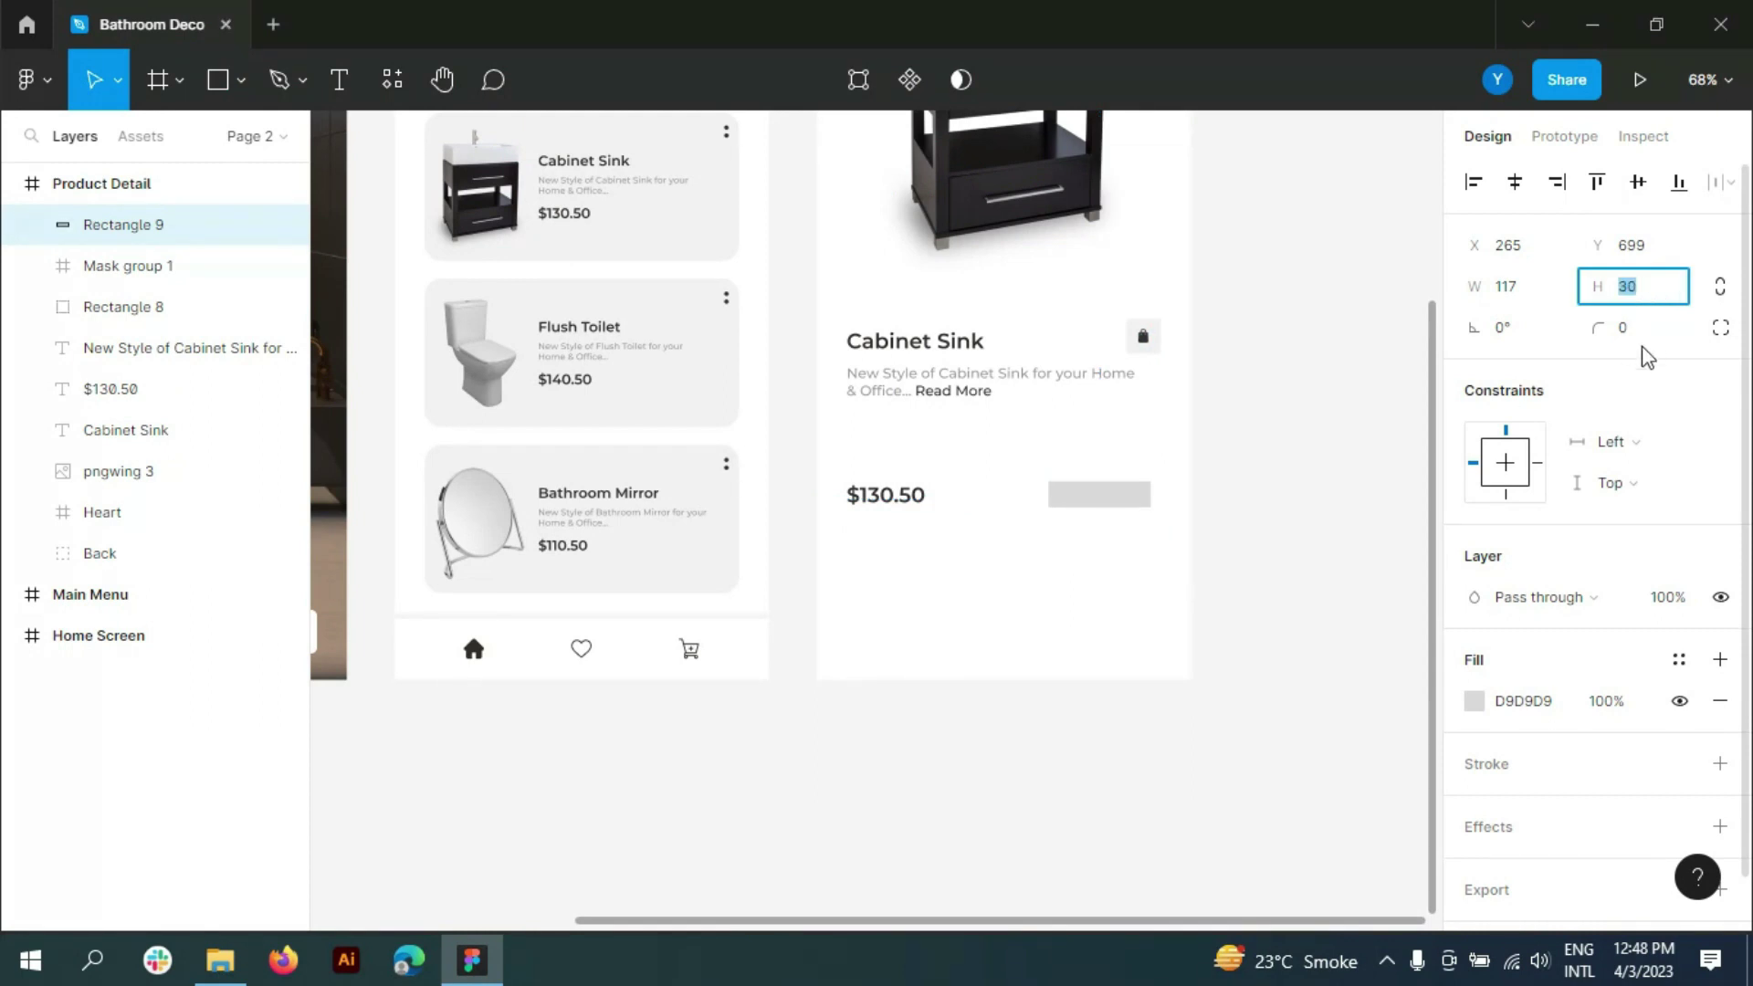
pyautogui.click(1634, 331)
pyautogui.write('3')
pyautogui.click(1515, 287)
pyautogui.write('114')
pyautogui.press('Return')
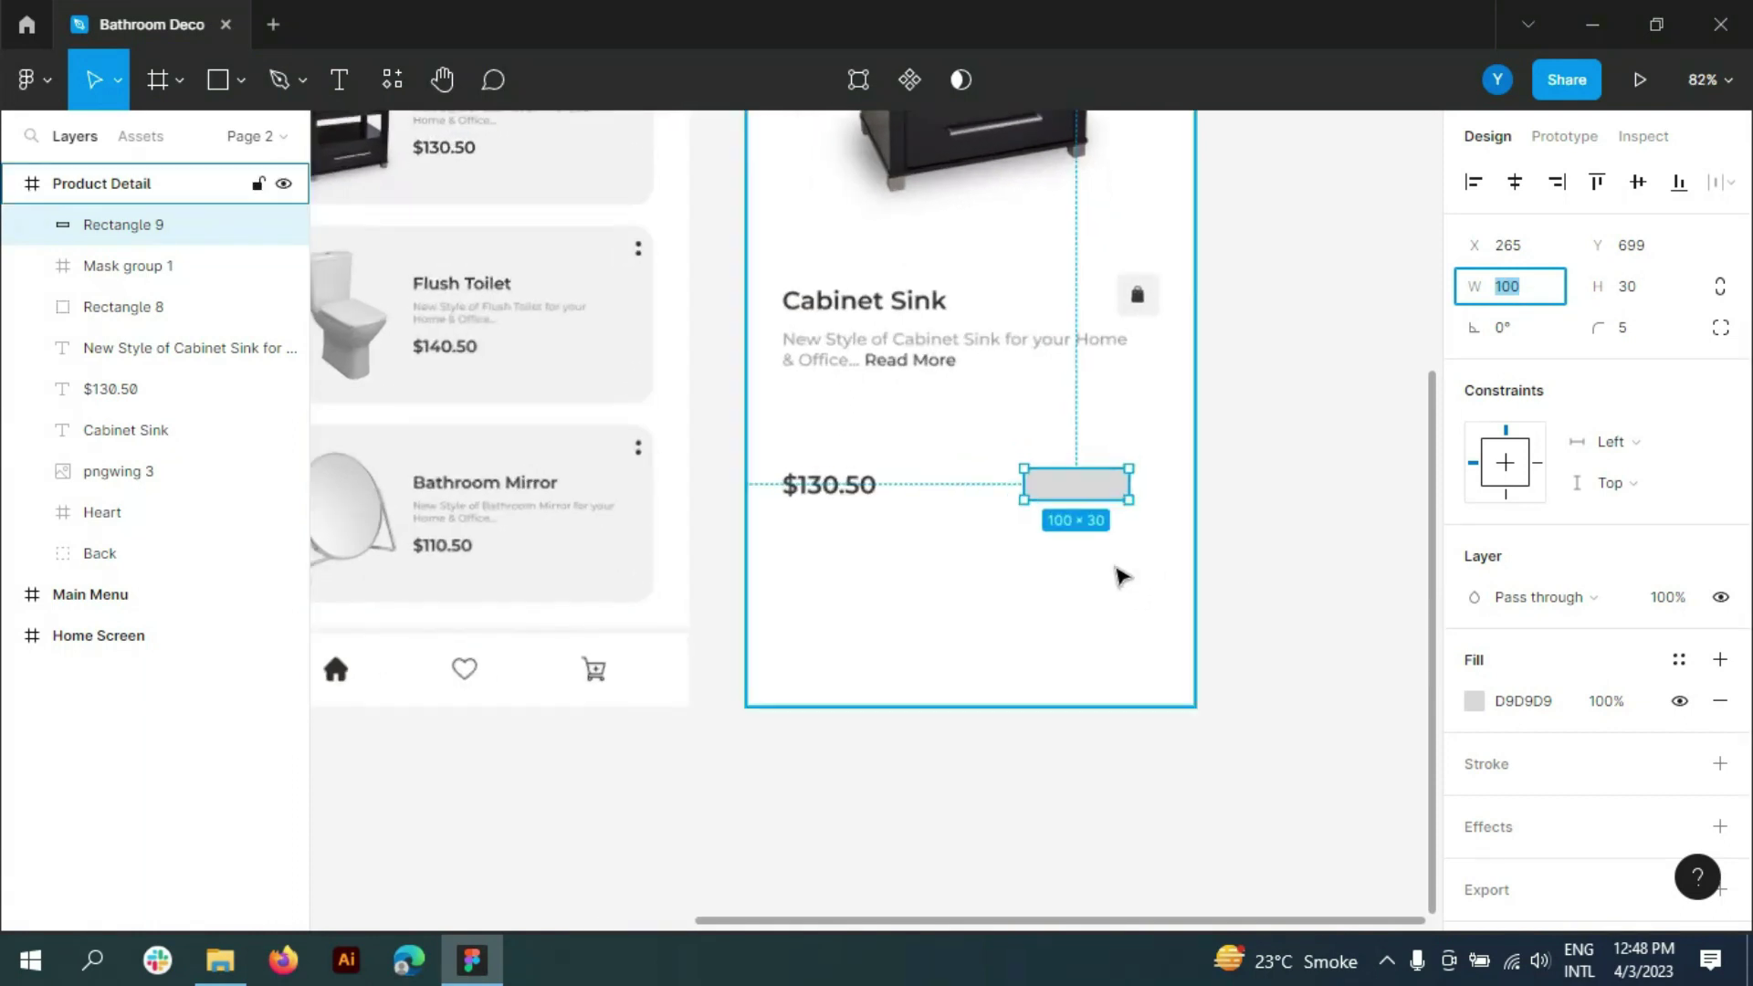
pyautogui.keyDown('ctrl'); pyautogui.scroll(5, 1114, 575); pyautogui.keyUp('ctrl')
pyautogui.moveTo(1077, 460); pyautogui.dragTo(1096, 454)
# - Fill the box with light grey F1F1F1 sampled from the canvas
pyautogui.click(1474, 700)
pyautogui.click(1172, 643)
pyautogui.click(1319, 178)
pyautogui.click(1417, 265)
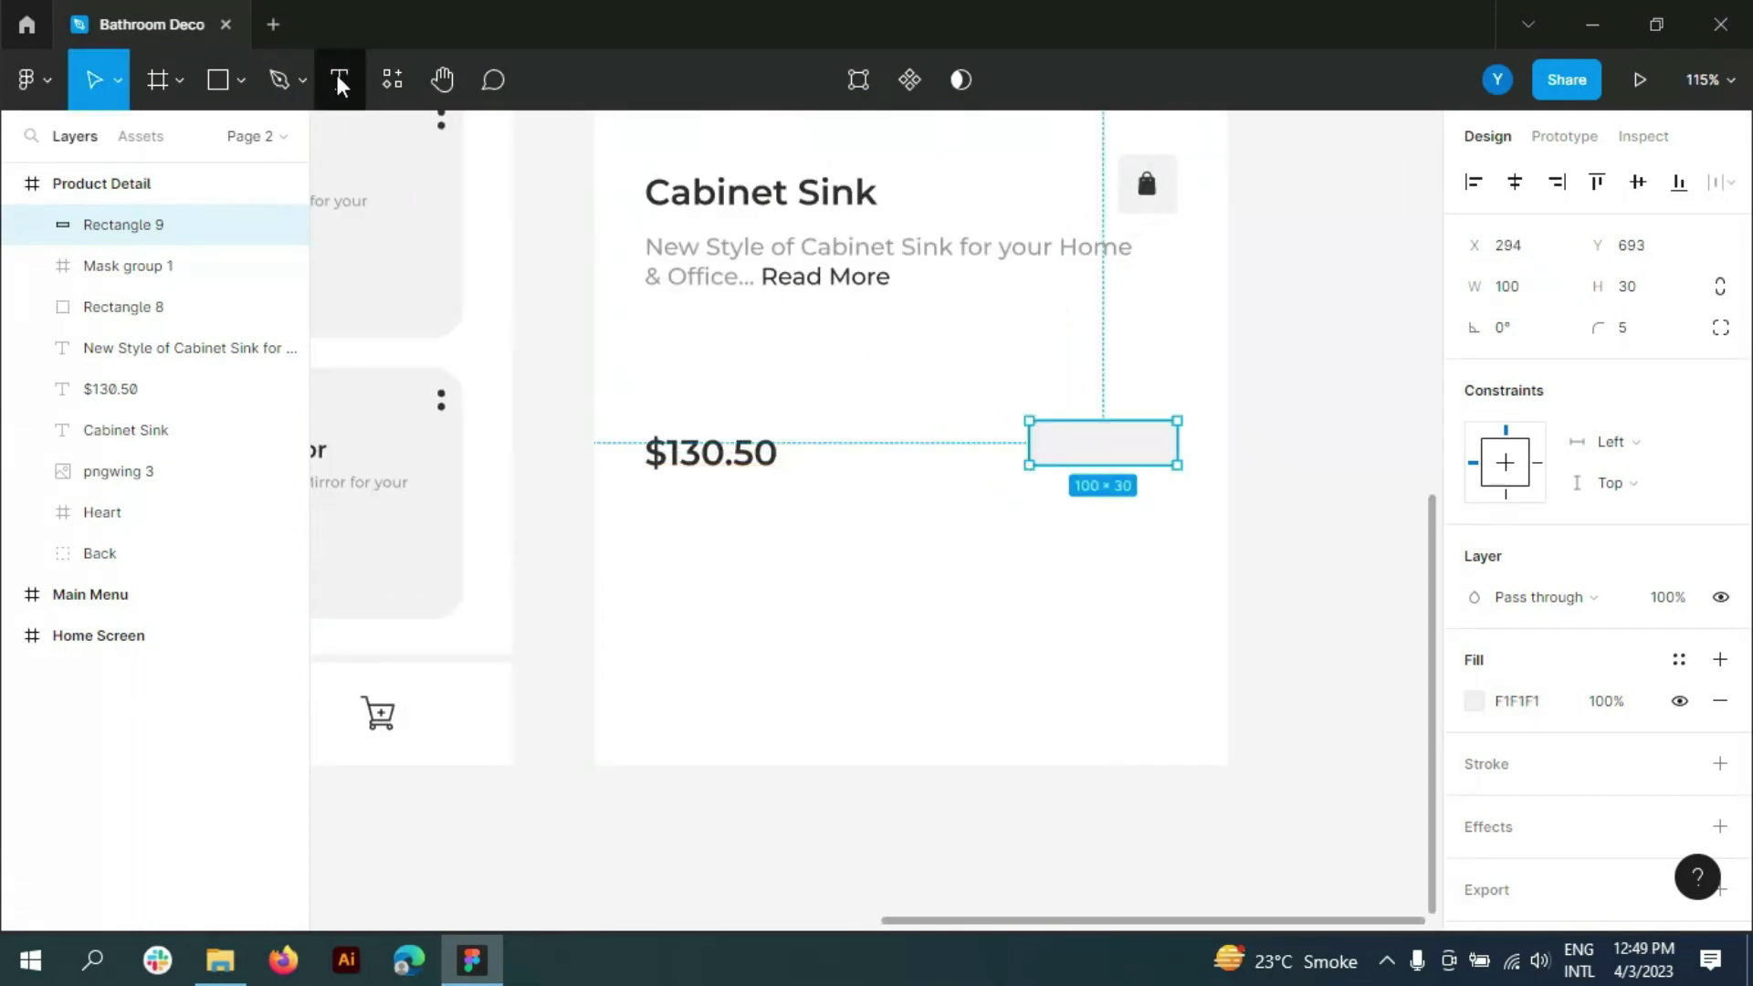
# - Draw a short horizontal line inside the box
pyautogui.click(241, 80)
pyautogui.click(119, 157)
pyautogui.keyDown('ctrl'); pyautogui.scroll(3, 1035, 443); pyautogui.keyUp('ctrl')
pyautogui.keyDown('ctrl'); pyautogui.scroll(3, 1069, 422); pyautogui.keyUp('ctrl')
pyautogui.moveTo(991, 429)
pyautogui.mouseDown()
pyautogui.moveTo(1113, 428)
pyautogui.moveTo(1060, 427)
pyautogui.mouseUp()
# - Centre the plus sign's cross and colour both its lines 312C28
pyautogui.keyDown('shift'); pyautogui.click(119, 266); pyautogui.keyUp('shift')
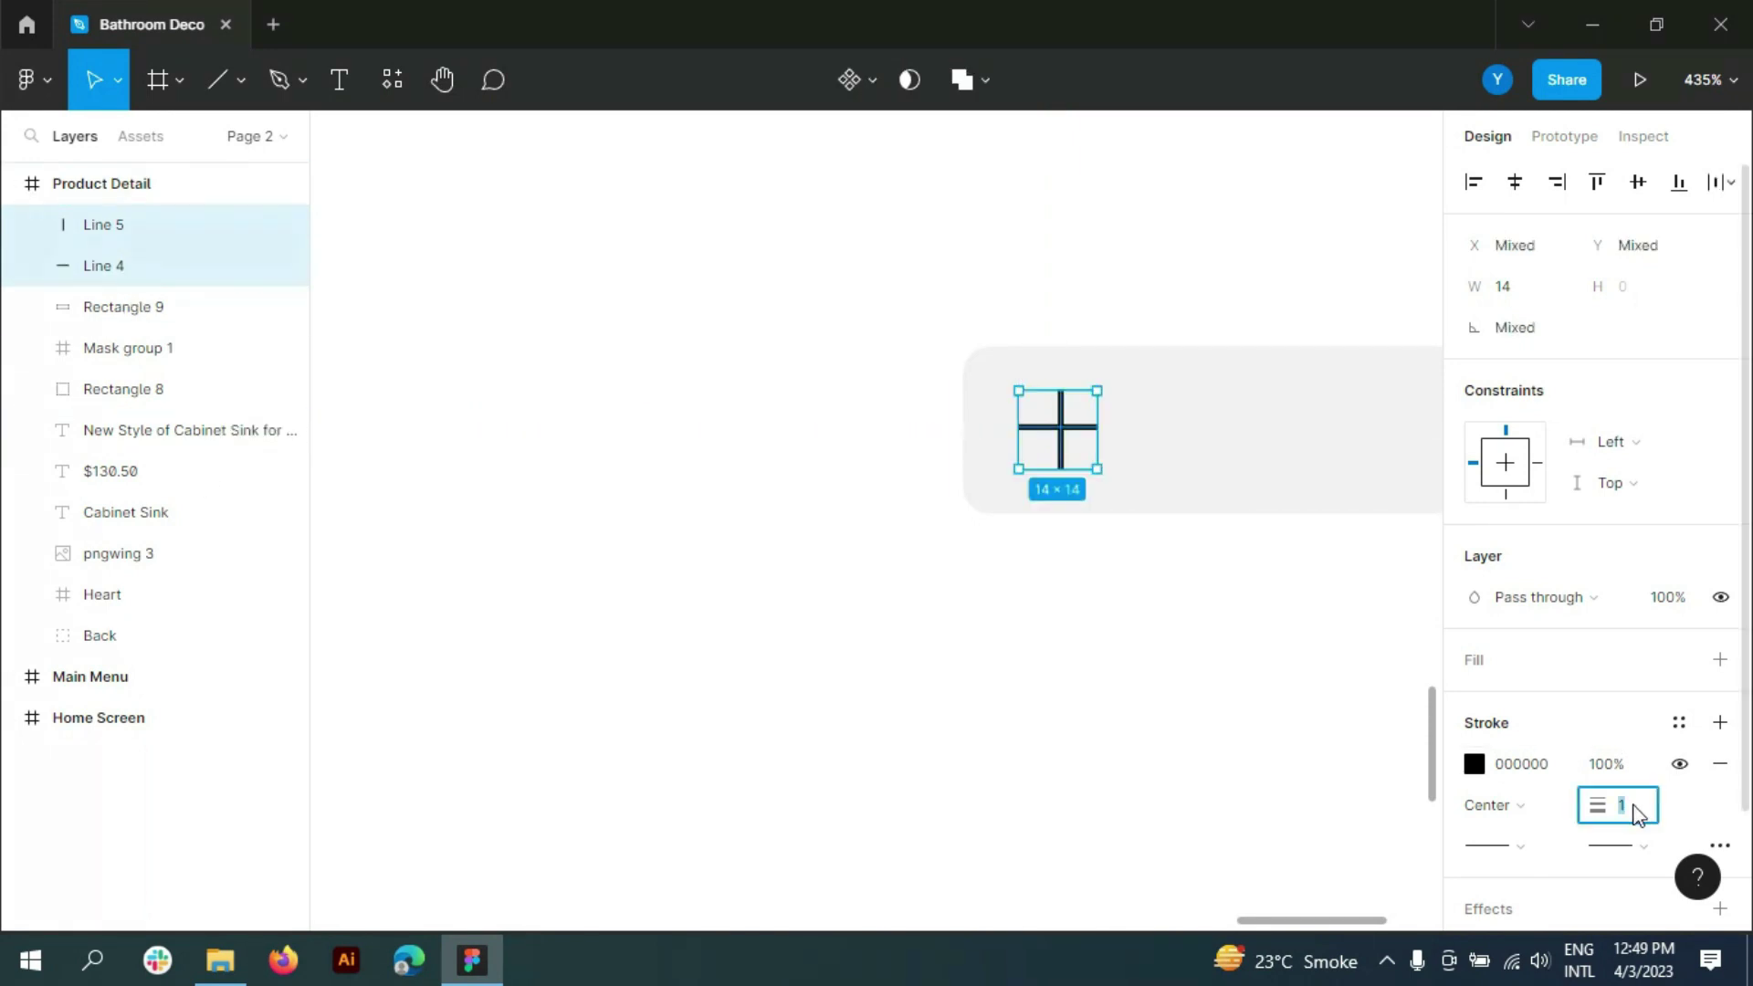
pyautogui.scroll(5, 1065, 442)
pyautogui.moveTo(1064, 447)
pyautogui.mouseDown()
pyautogui.moveTo(1107, 404)
pyautogui.moveTo(1132, 416)
pyautogui.mouseUp()
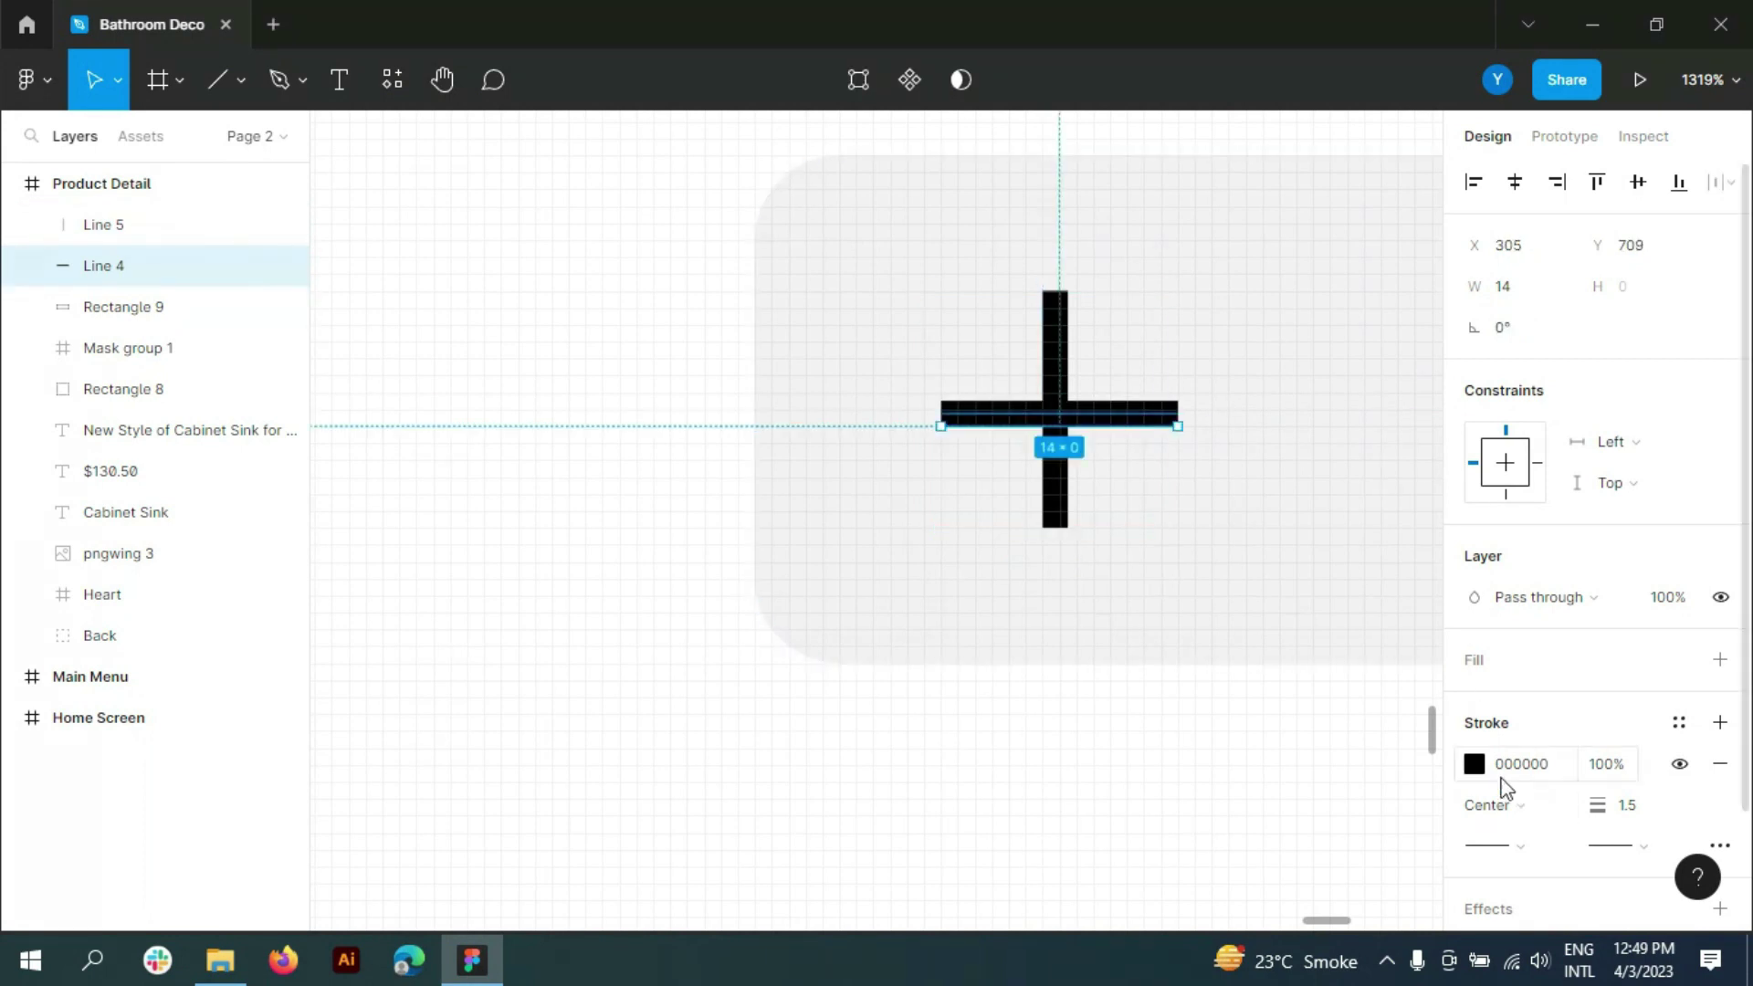
pyautogui.click(1475, 764)
pyautogui.click(1166, 807)
pyautogui.click(119, 230)
pyautogui.click(1474, 764)
pyautogui.click(1166, 807)
pyautogui.press('Escape')
pyautogui.scroll(-4, 798, 442)
pyautogui.click(1064, 705)
# - Copy the plus to the box's right end and delete its vertical stroke to form a minus
pyautogui.scroll(-2, 512, 501)
pyautogui.click(103, 266)
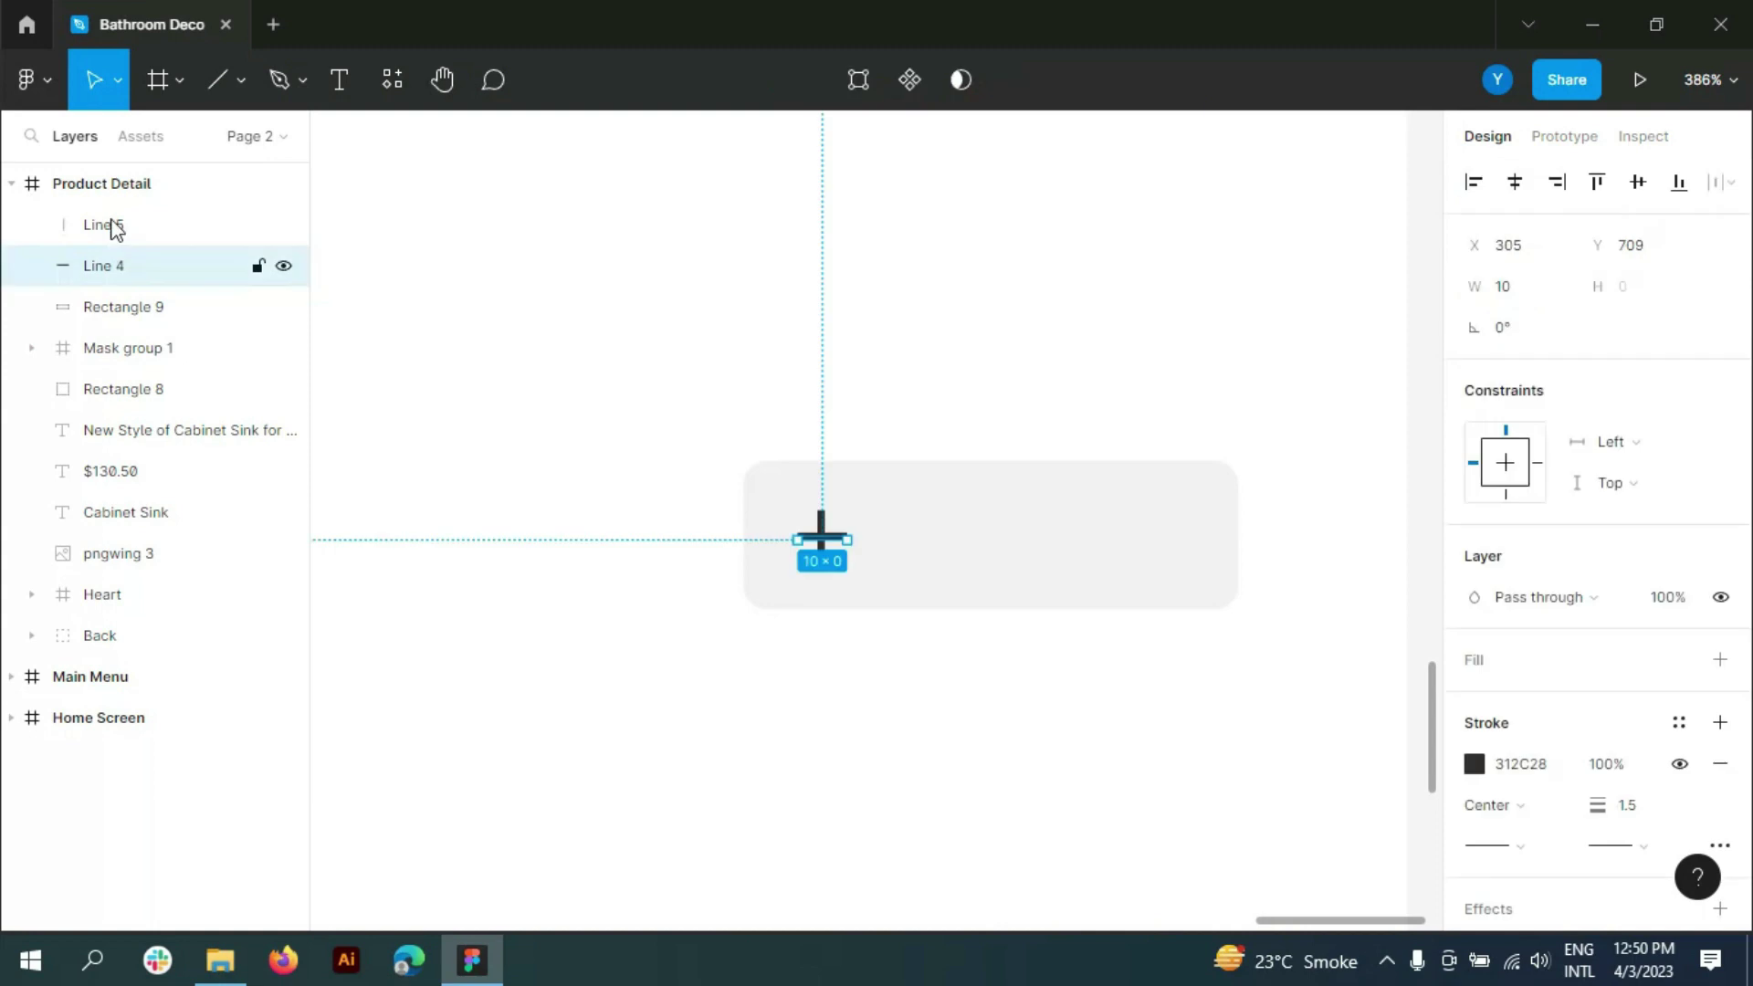
pyautogui.keyDown('shift'); pyautogui.click(104, 225); pyautogui.keyUp('shift')
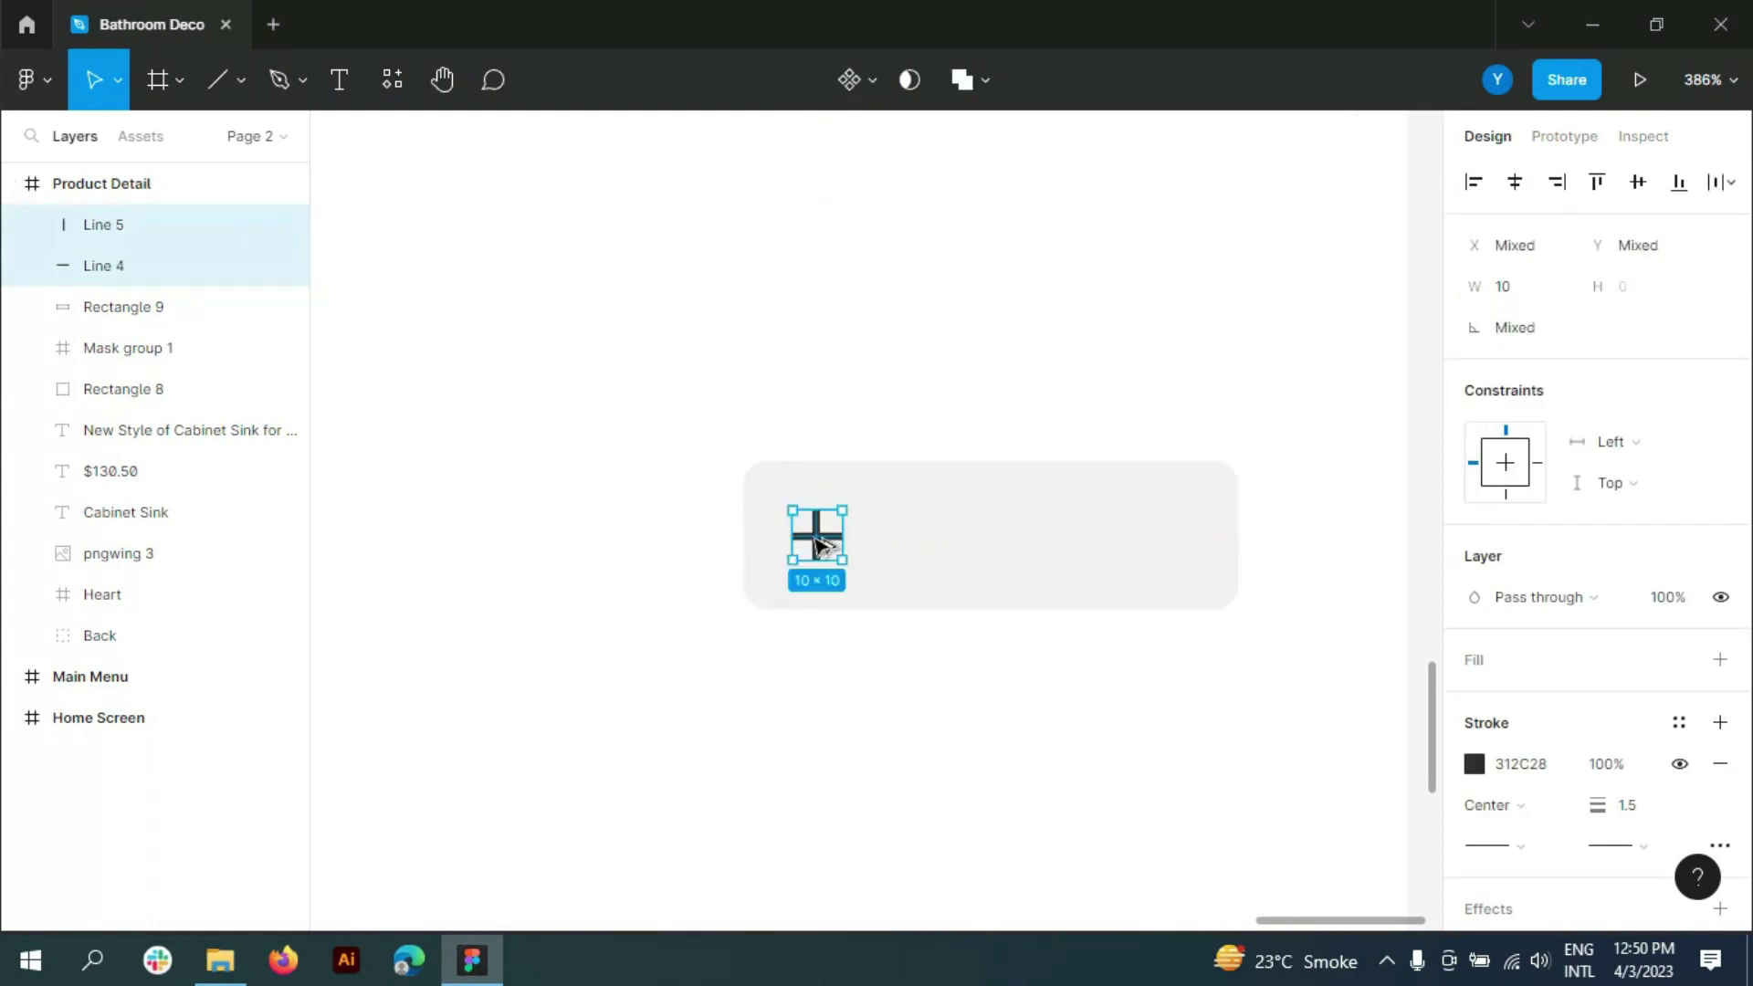
pyautogui.moveTo(819, 545); pyautogui.dragTo(1178, 542)
pyautogui.click(100, 308)
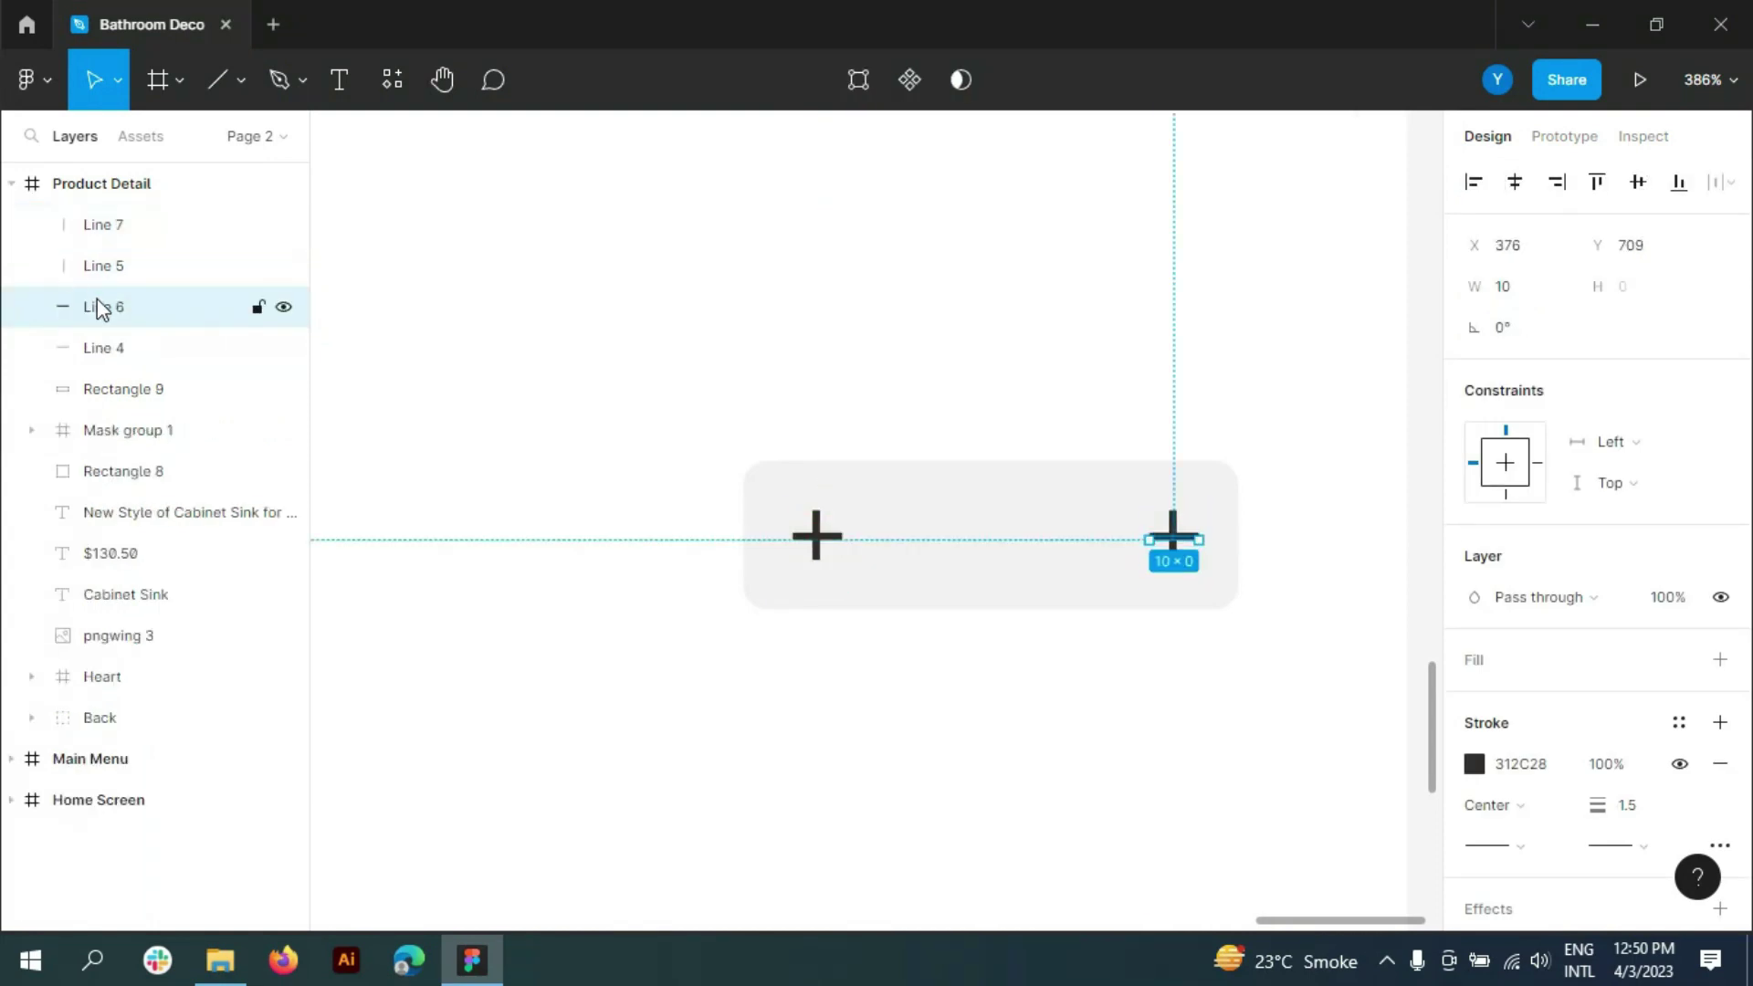
pyautogui.click(104, 225)
pyautogui.press('Delete')
# - Add the quantity number '1' in the box's middle, coloured 312C28
pyautogui.click(339, 79)
pyautogui.click(990, 517)
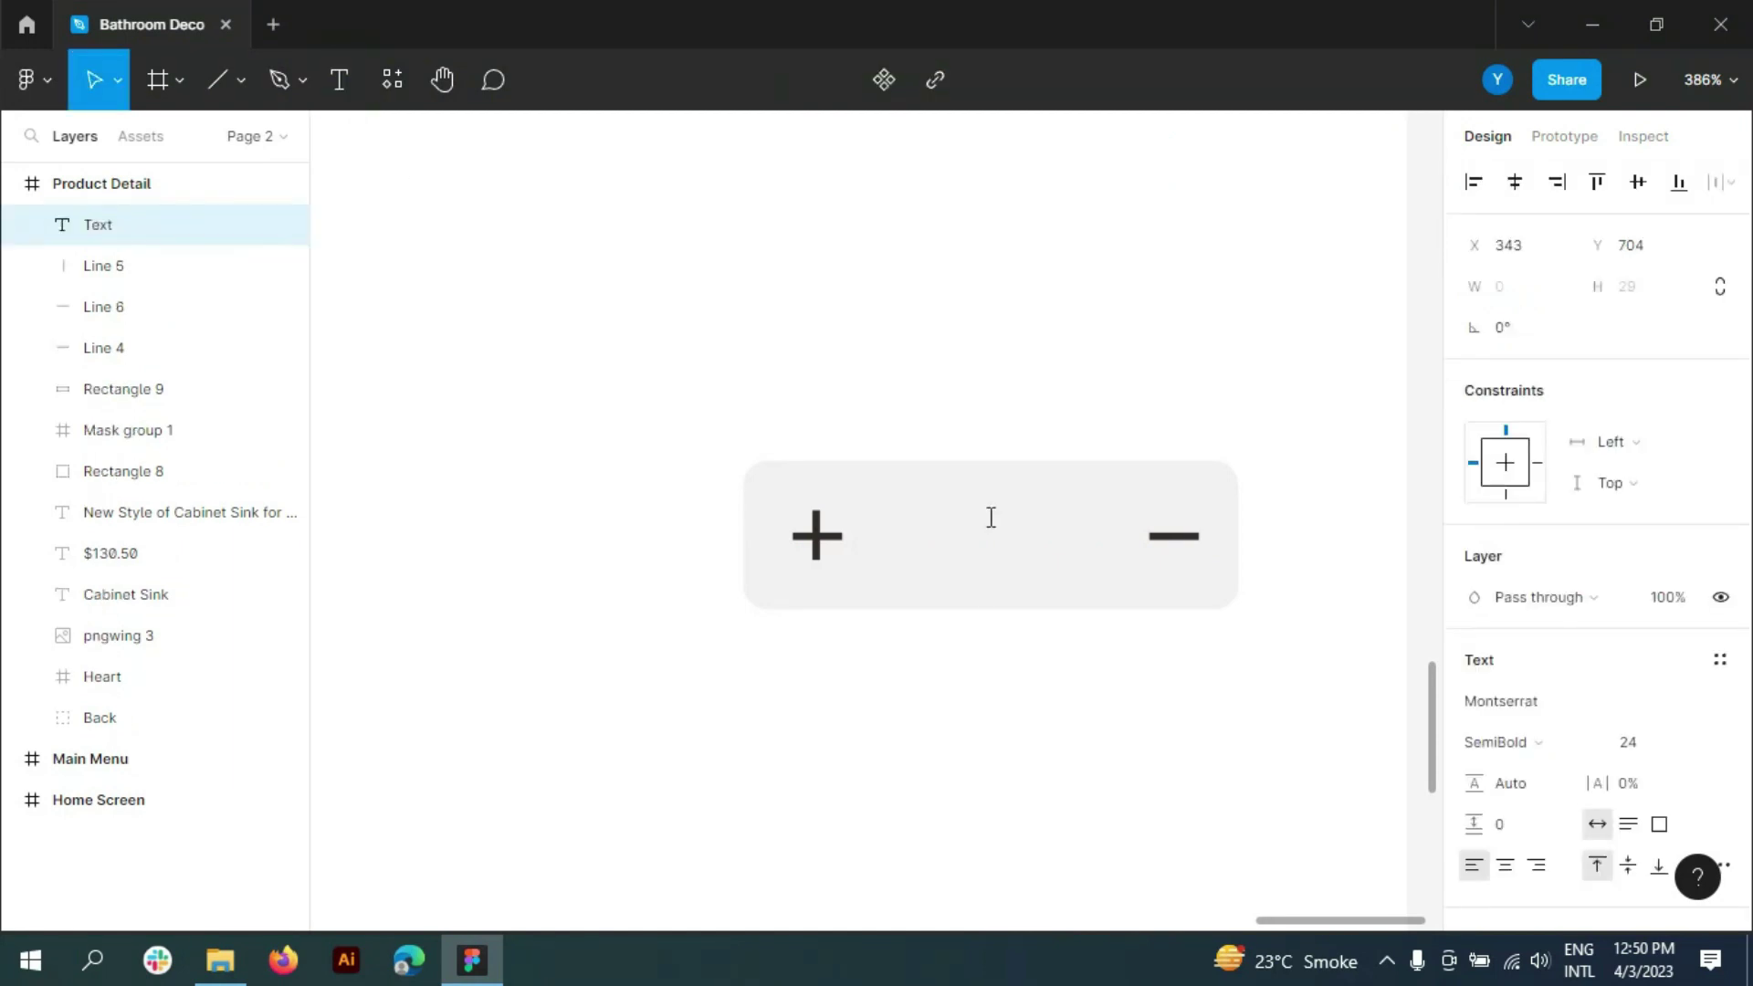
pyautogui.write('1')
pyautogui.hotkey('ctrl', 'a')
pyautogui.scroll(-2, 1598, 730)
pyautogui.click(1475, 849)
pyautogui.write('312C28')
pyautogui.press('Return')
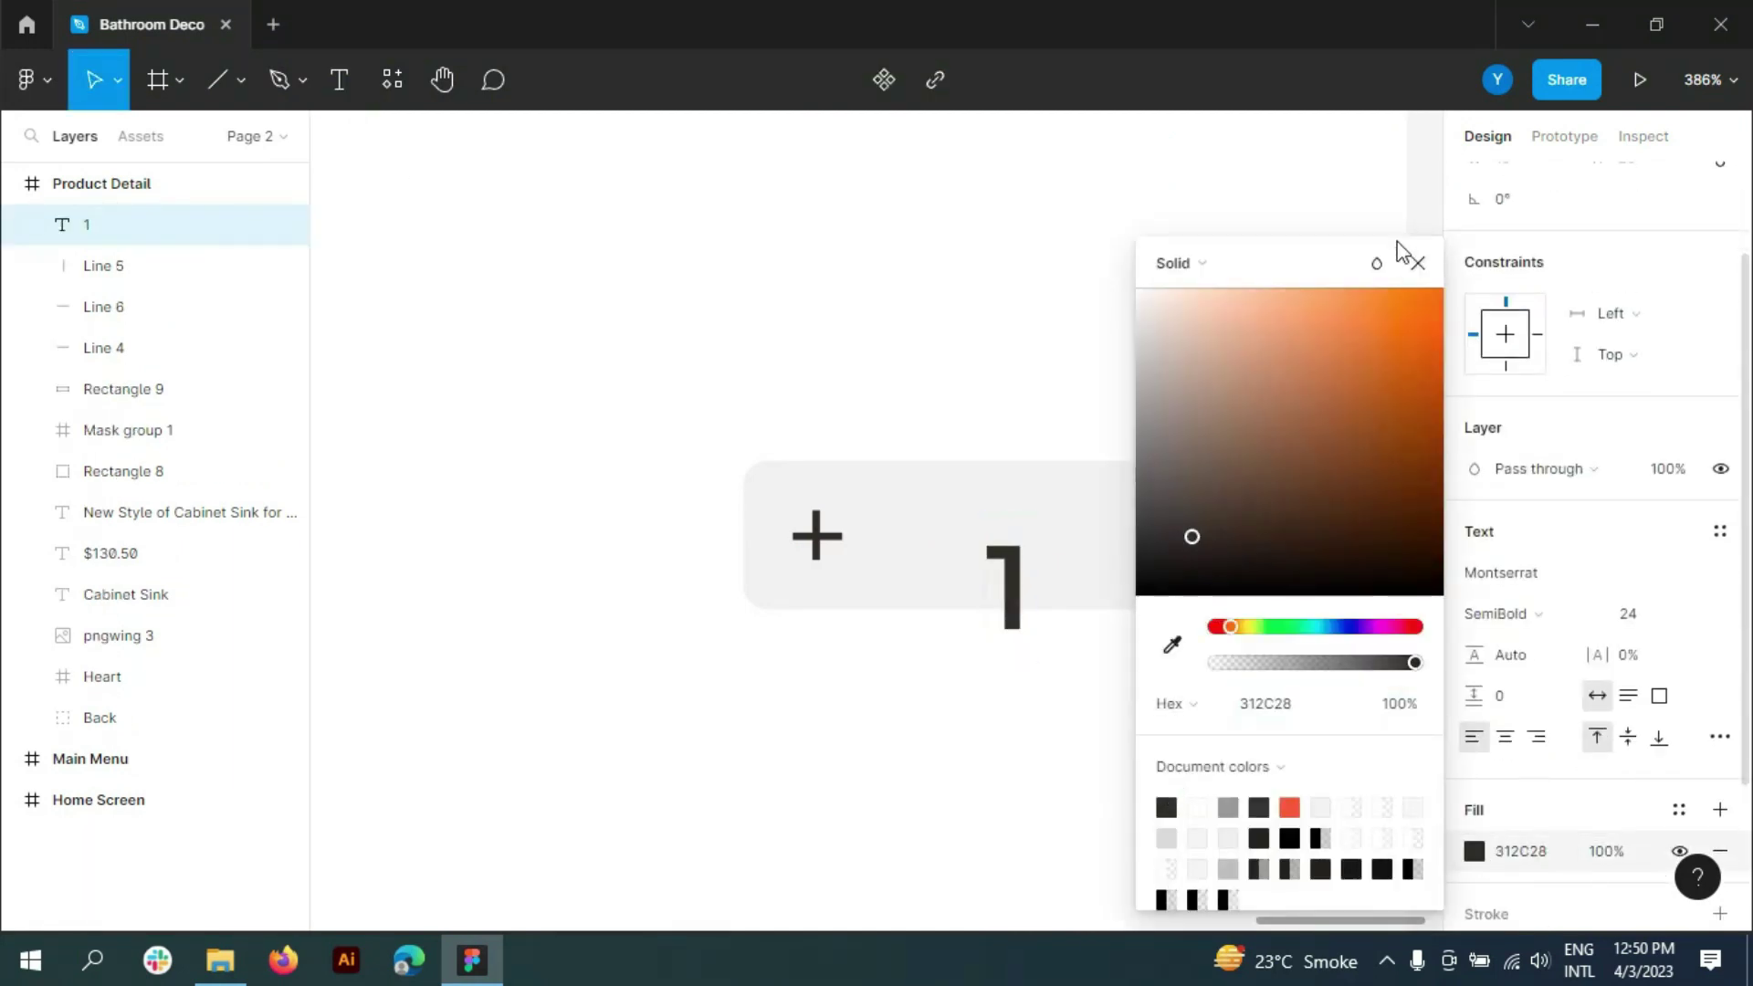
pyautogui.press('Escape')
# - Set the number's font size to 14 and centre it in the box
pyautogui.click(1694, 613)
pyautogui.click(1675, 546)
pyautogui.click(1694, 613)
pyautogui.click(1680, 547)
pyautogui.moveTo(997, 558); pyautogui.dragTo(995, 537)
pyautogui.click(1213, 664)
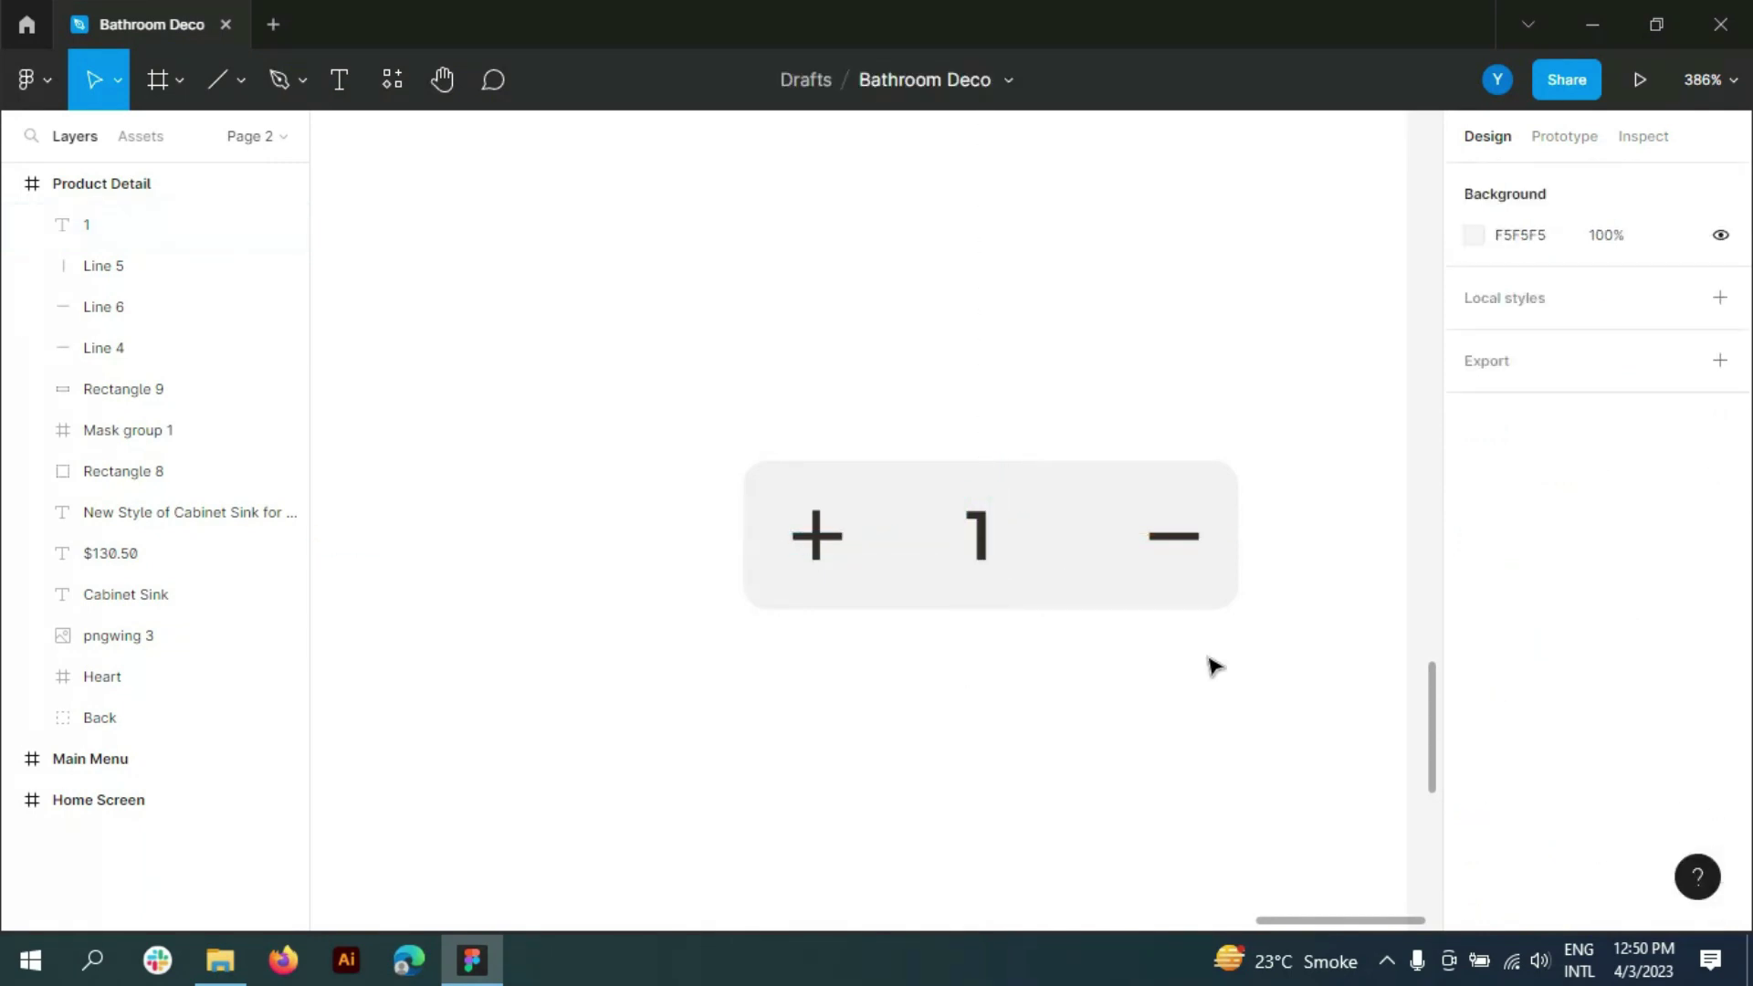
pyautogui.scroll(-5, 1290, 612)
pyautogui.click(1123, 608)
pyautogui.click(1342, 575)
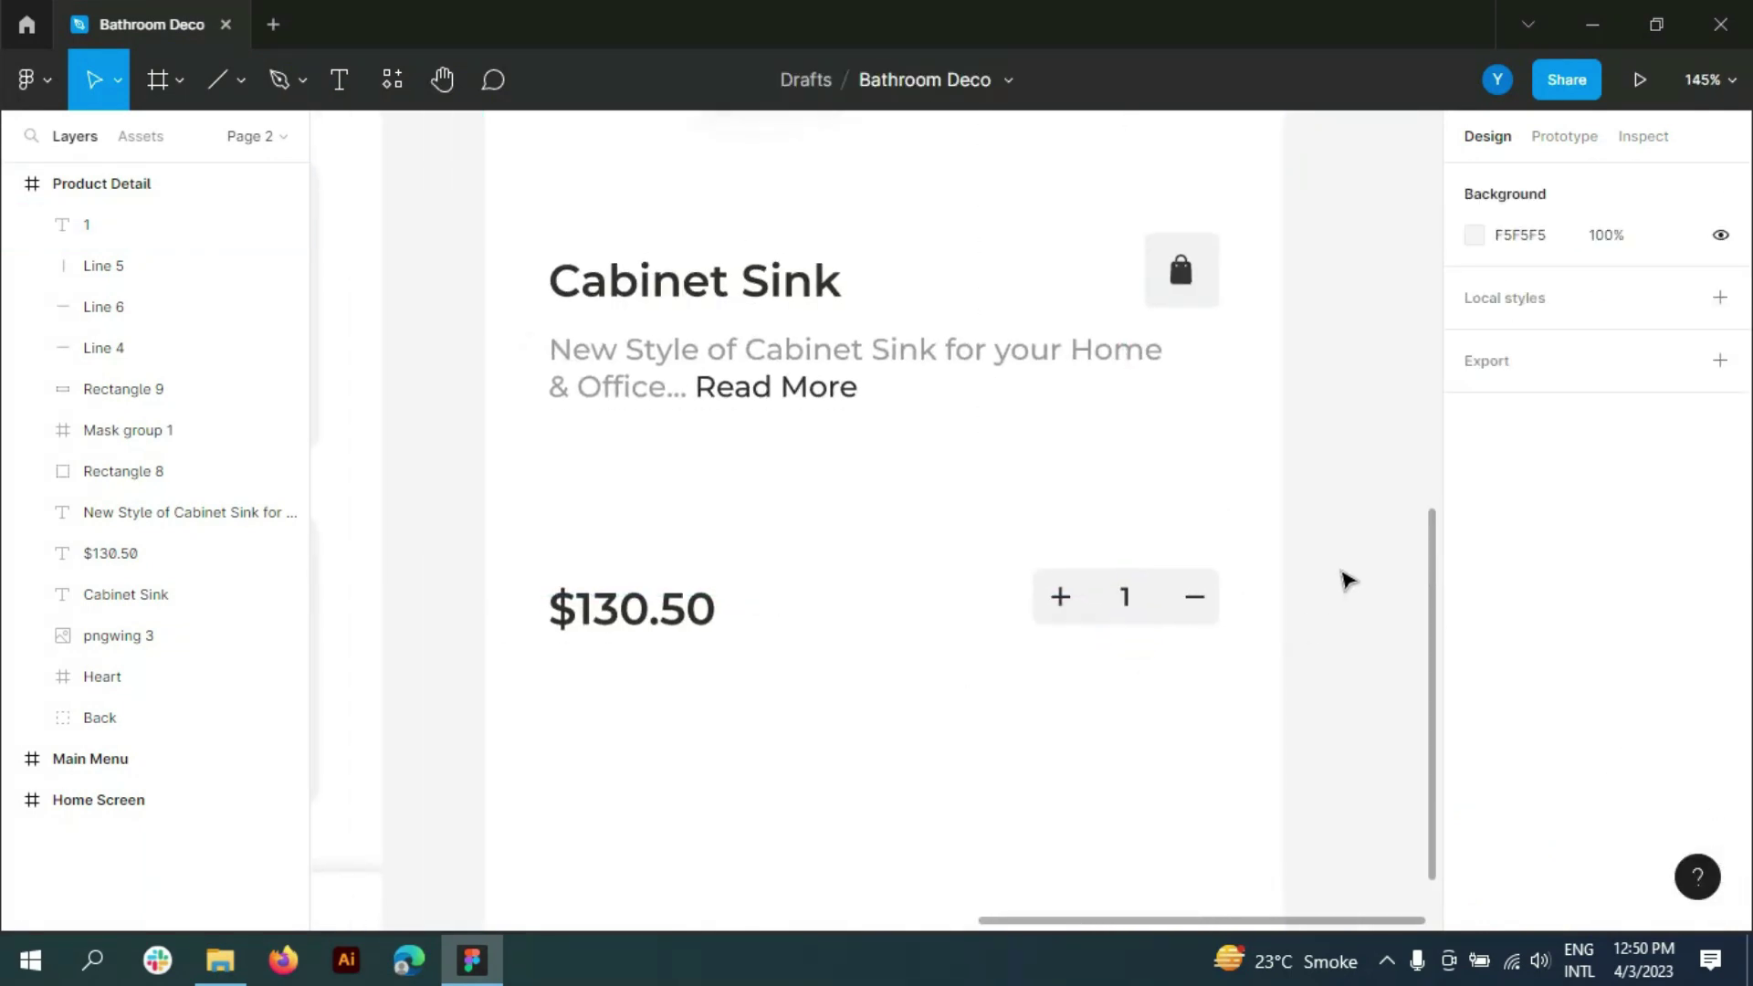
pyautogui.scroll(-3, 1342, 576)
pyautogui.click(239, 77)
# - Group all the quantity stepper layers together
pyautogui.click(69, 387)
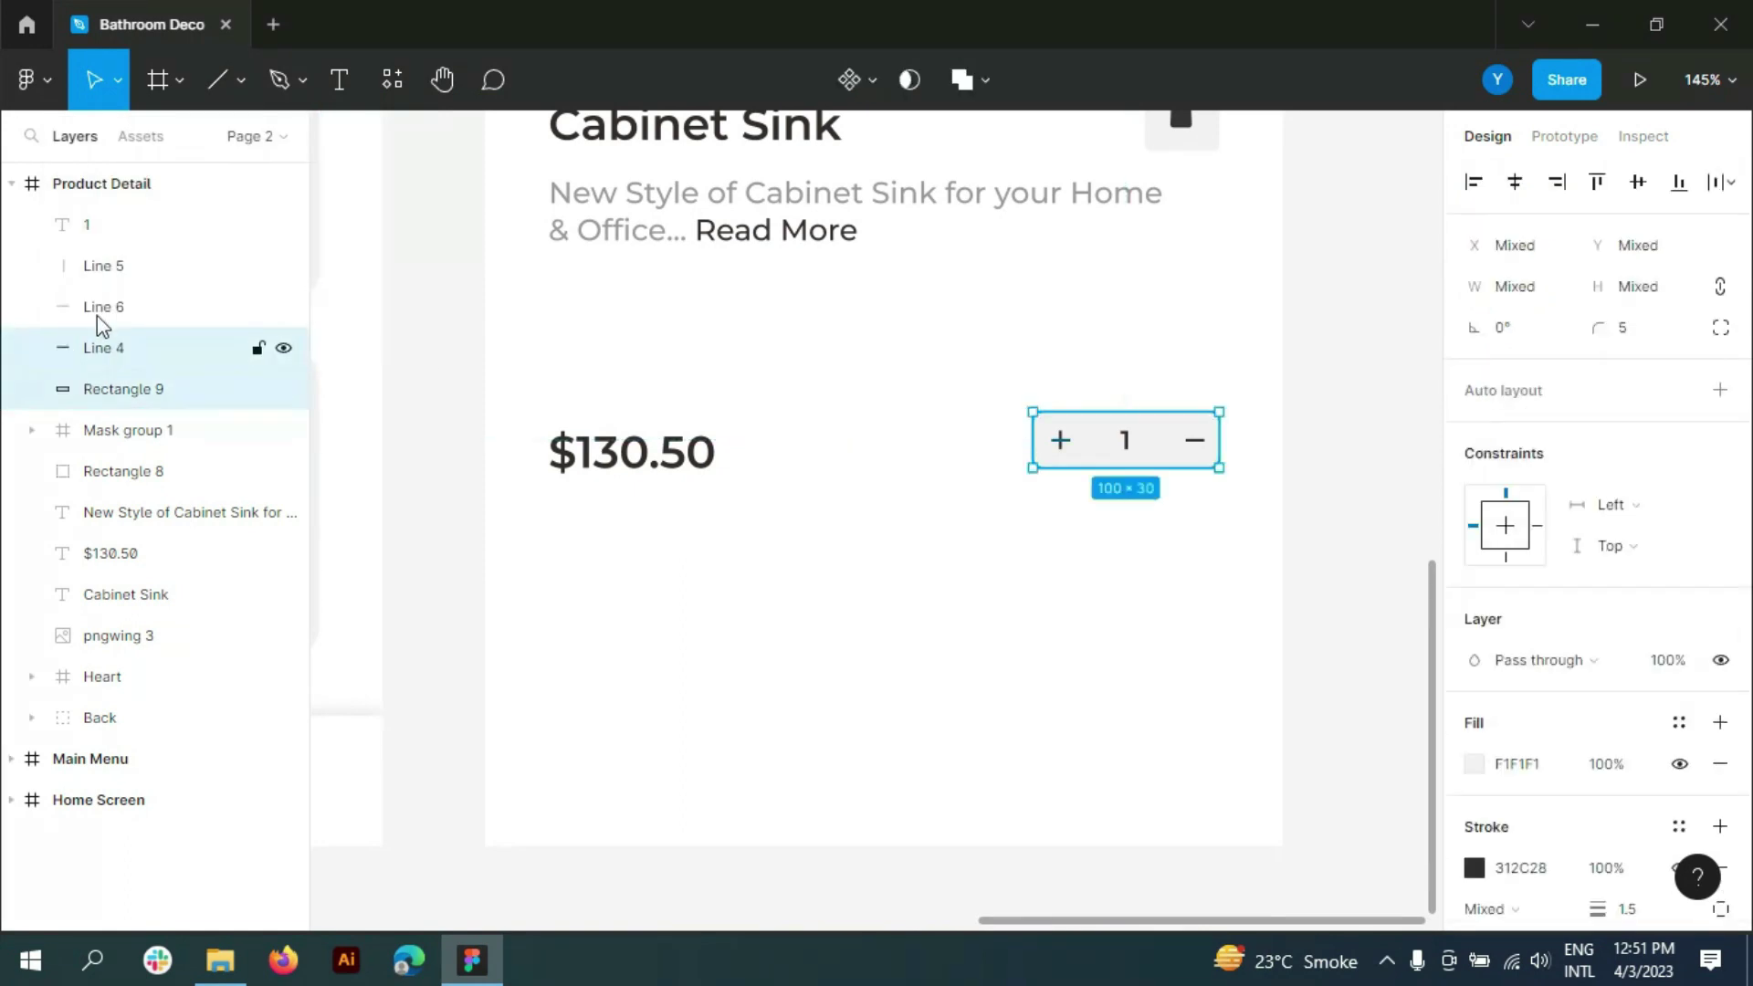
pyautogui.keyDown('shift'); pyautogui.click(95, 230); pyautogui.keyUp('shift')
pyautogui.hotkey('ctrl', 'g')
# - Draw a 360×50 button bar below the price, matching the Get Started button
pyautogui.click(239, 80)
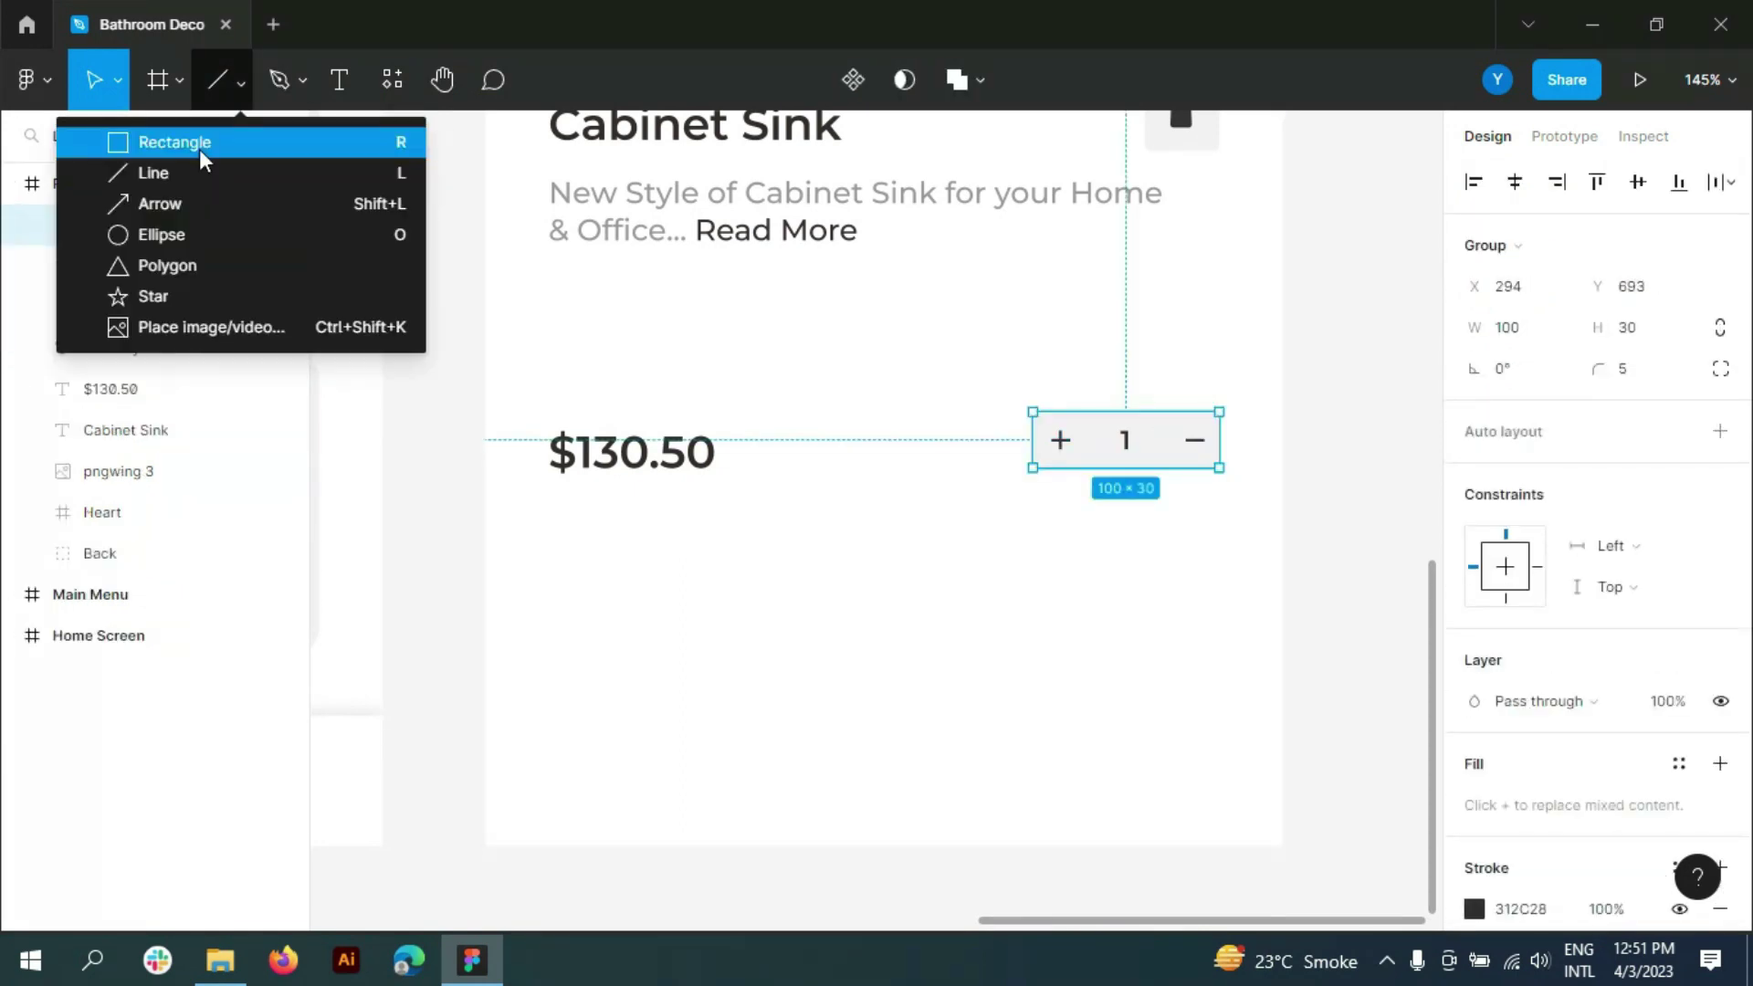
pyautogui.click(199, 150)
pyautogui.scroll(-3, 571, 454)
pyautogui.moveTo(567, 449); pyautogui.dragTo(1001, 515)
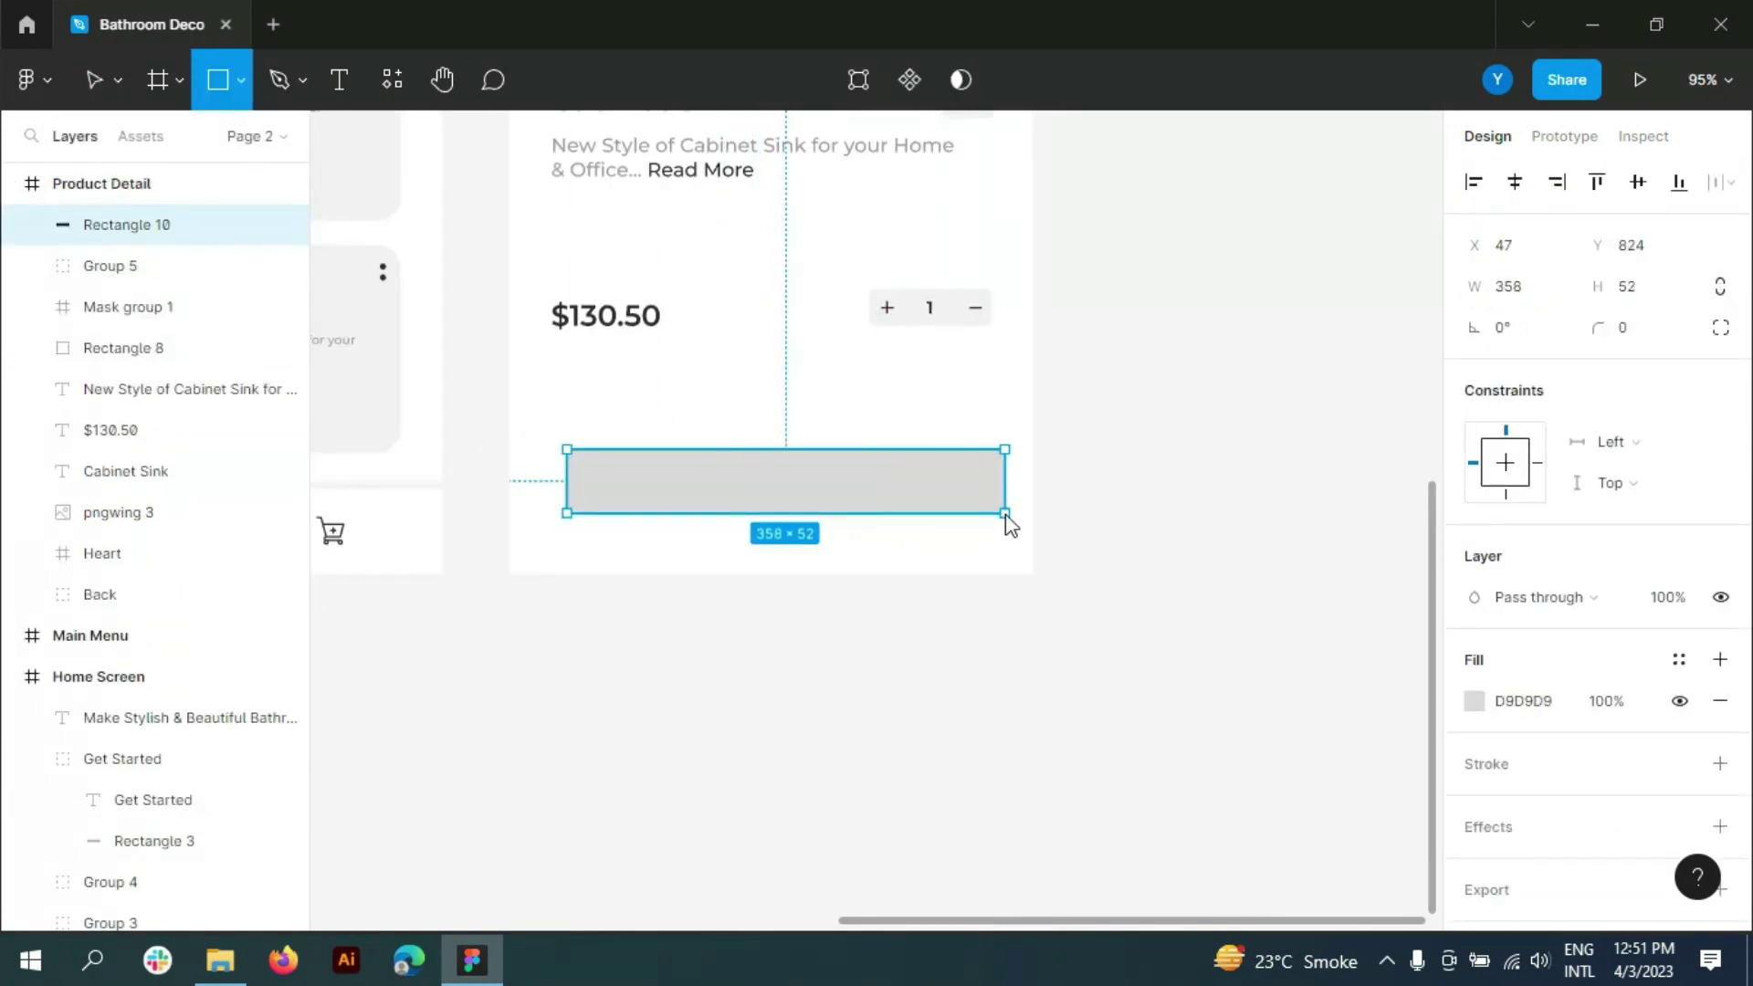
pyautogui.click(1652, 289)
pyautogui.write('11')
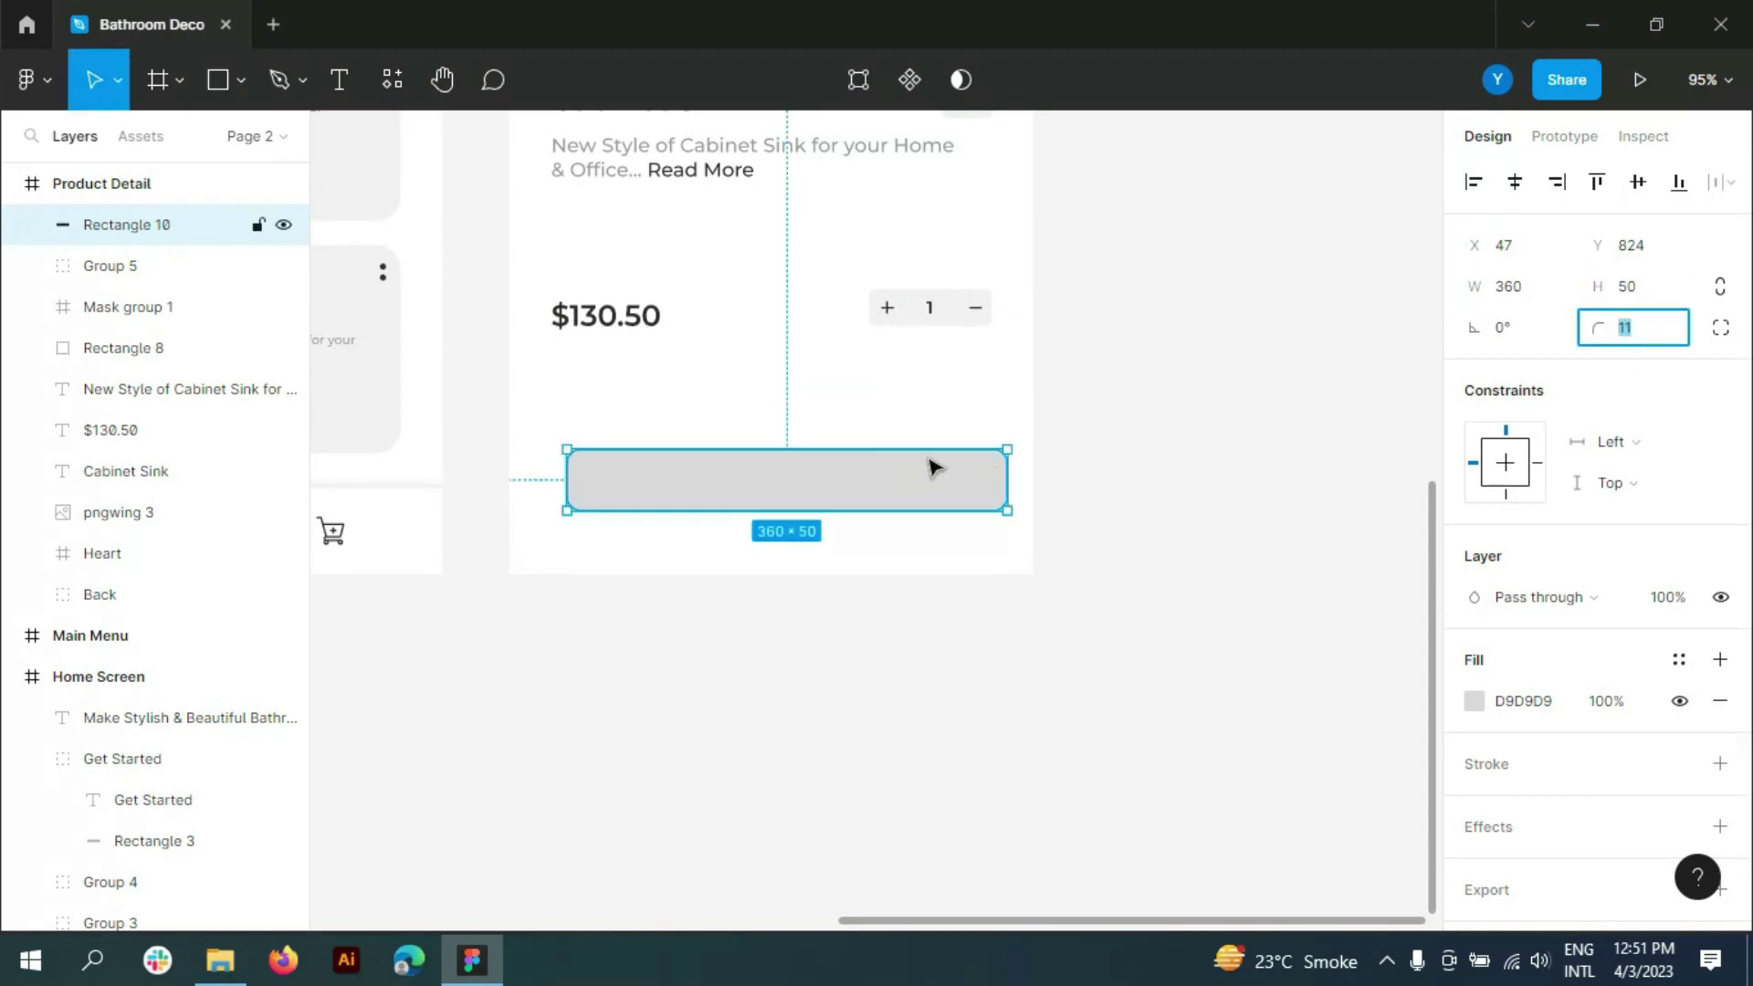
pyautogui.scroll(-3, 927, 462)
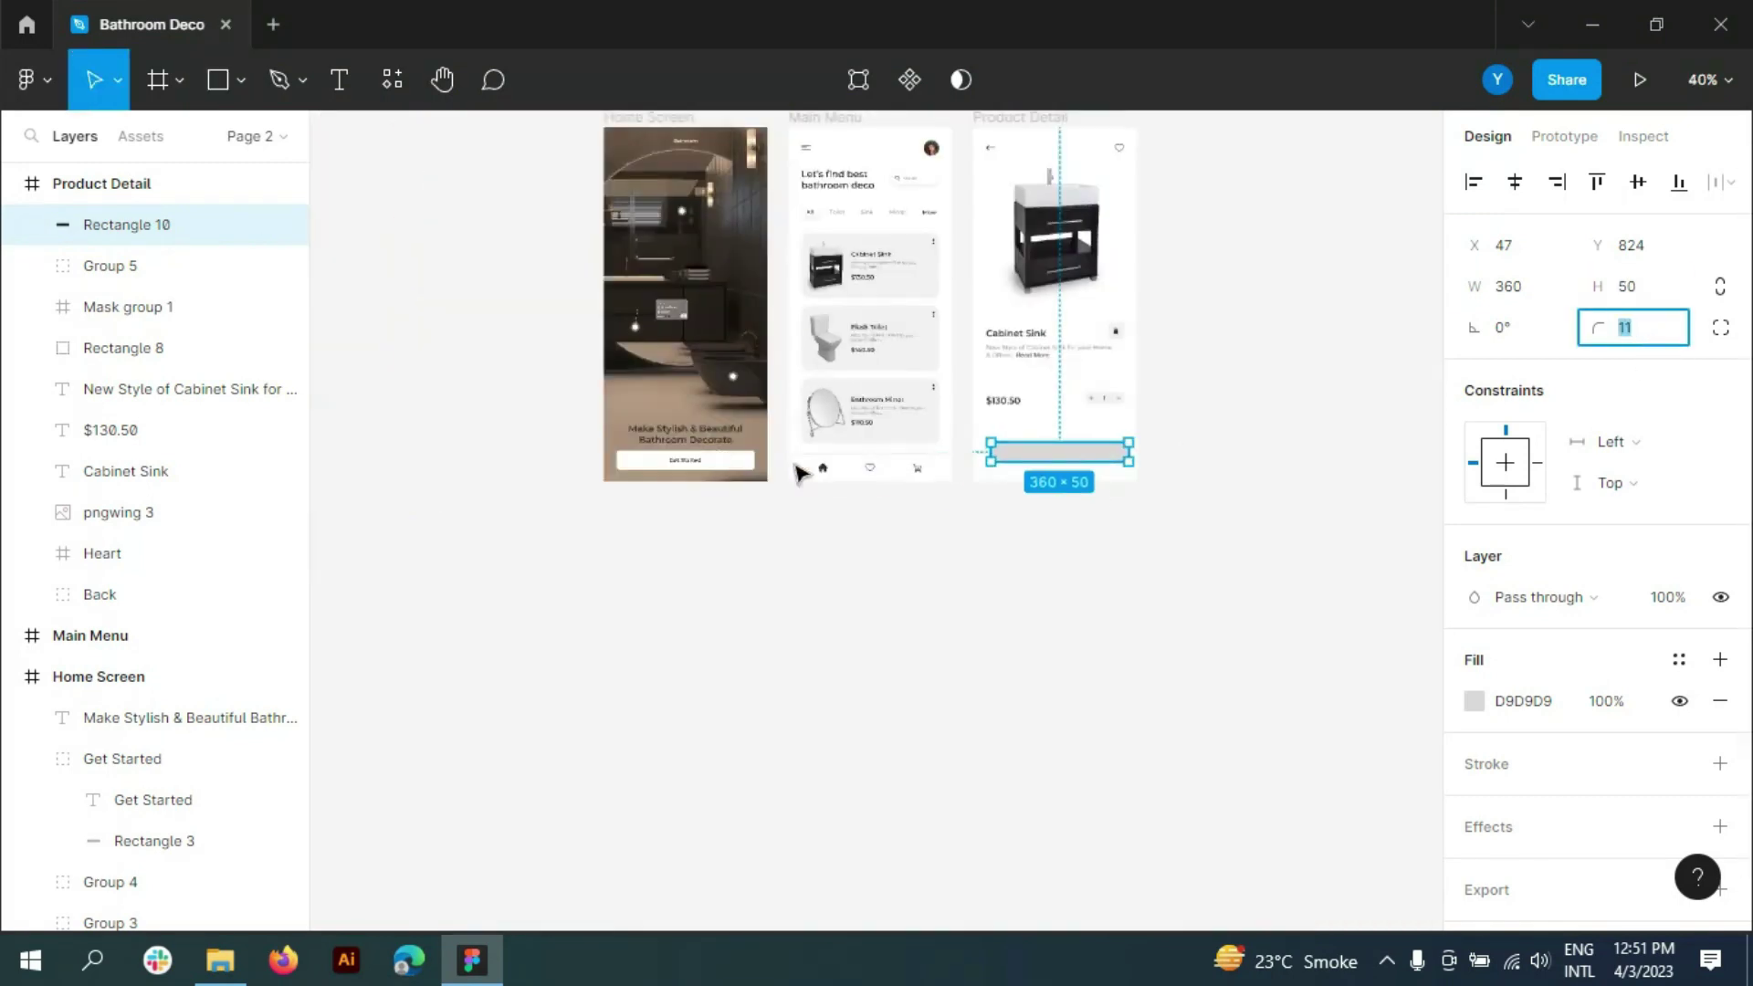
pyautogui.click(673, 461)
pyautogui.scroll(2, 1016, 463)
pyautogui.scroll(2, 1016, 463)
pyautogui.click(1013, 457)
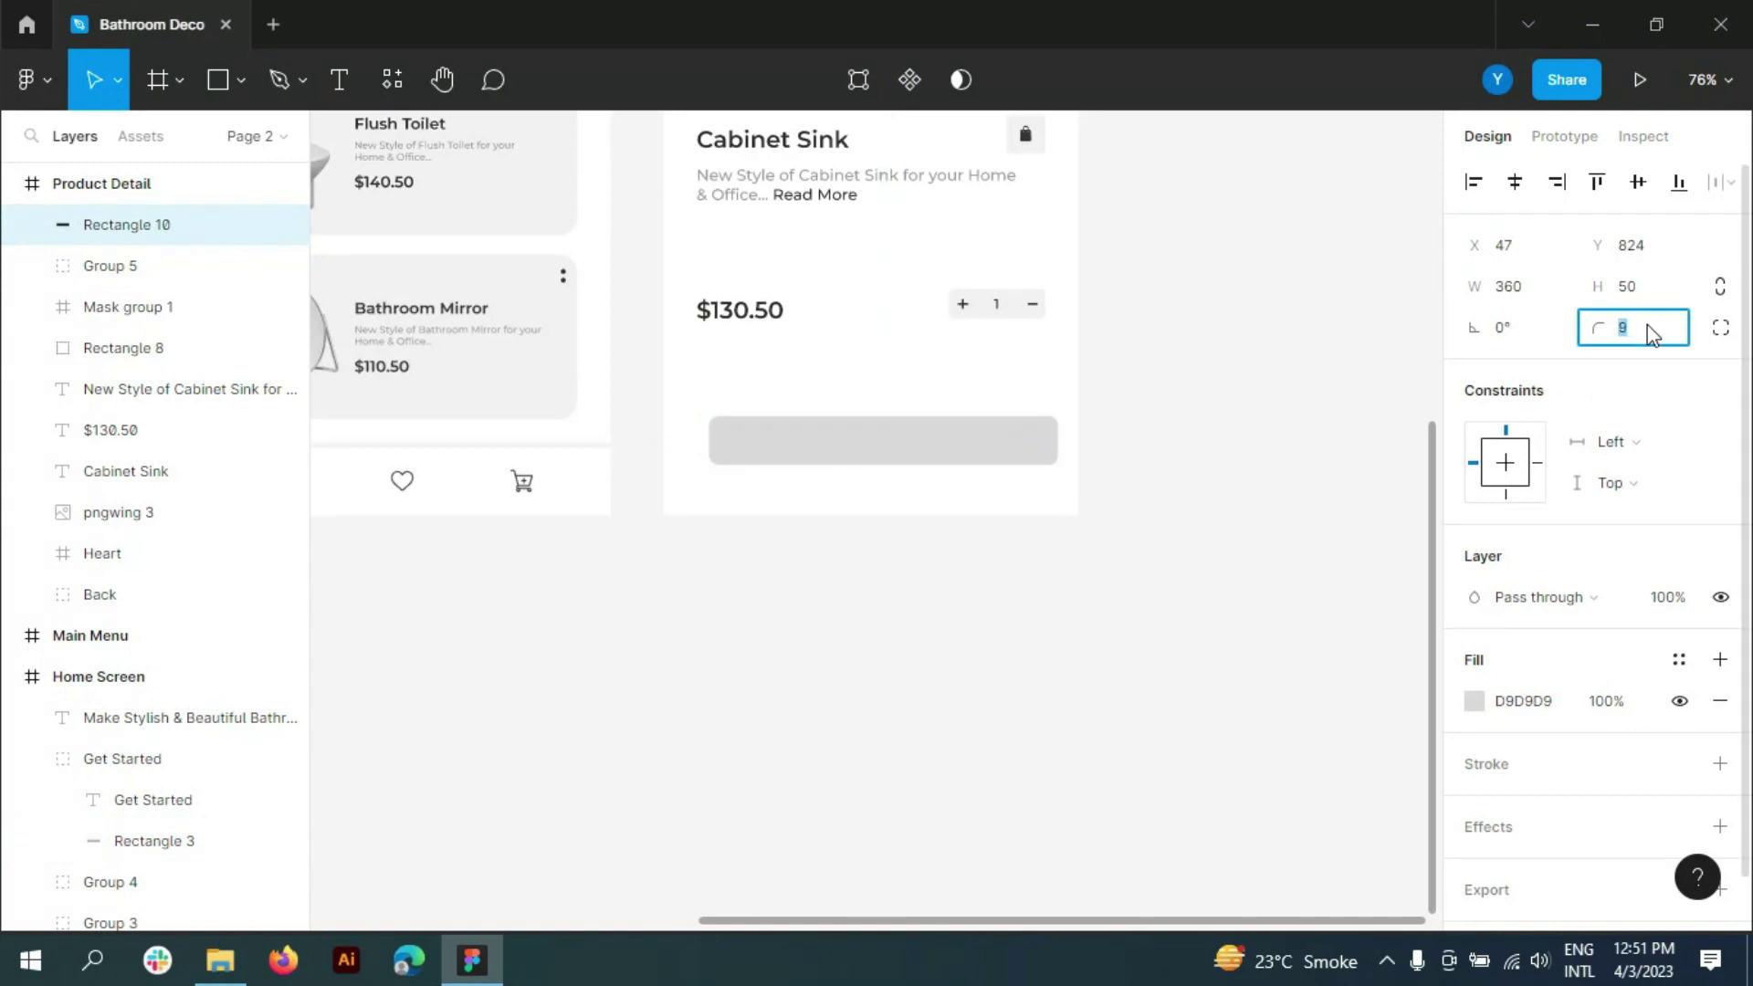
pyautogui.hotkey('shift', 'Up')
pyautogui.moveTo(893, 468); pyautogui.dragTo(890, 471)
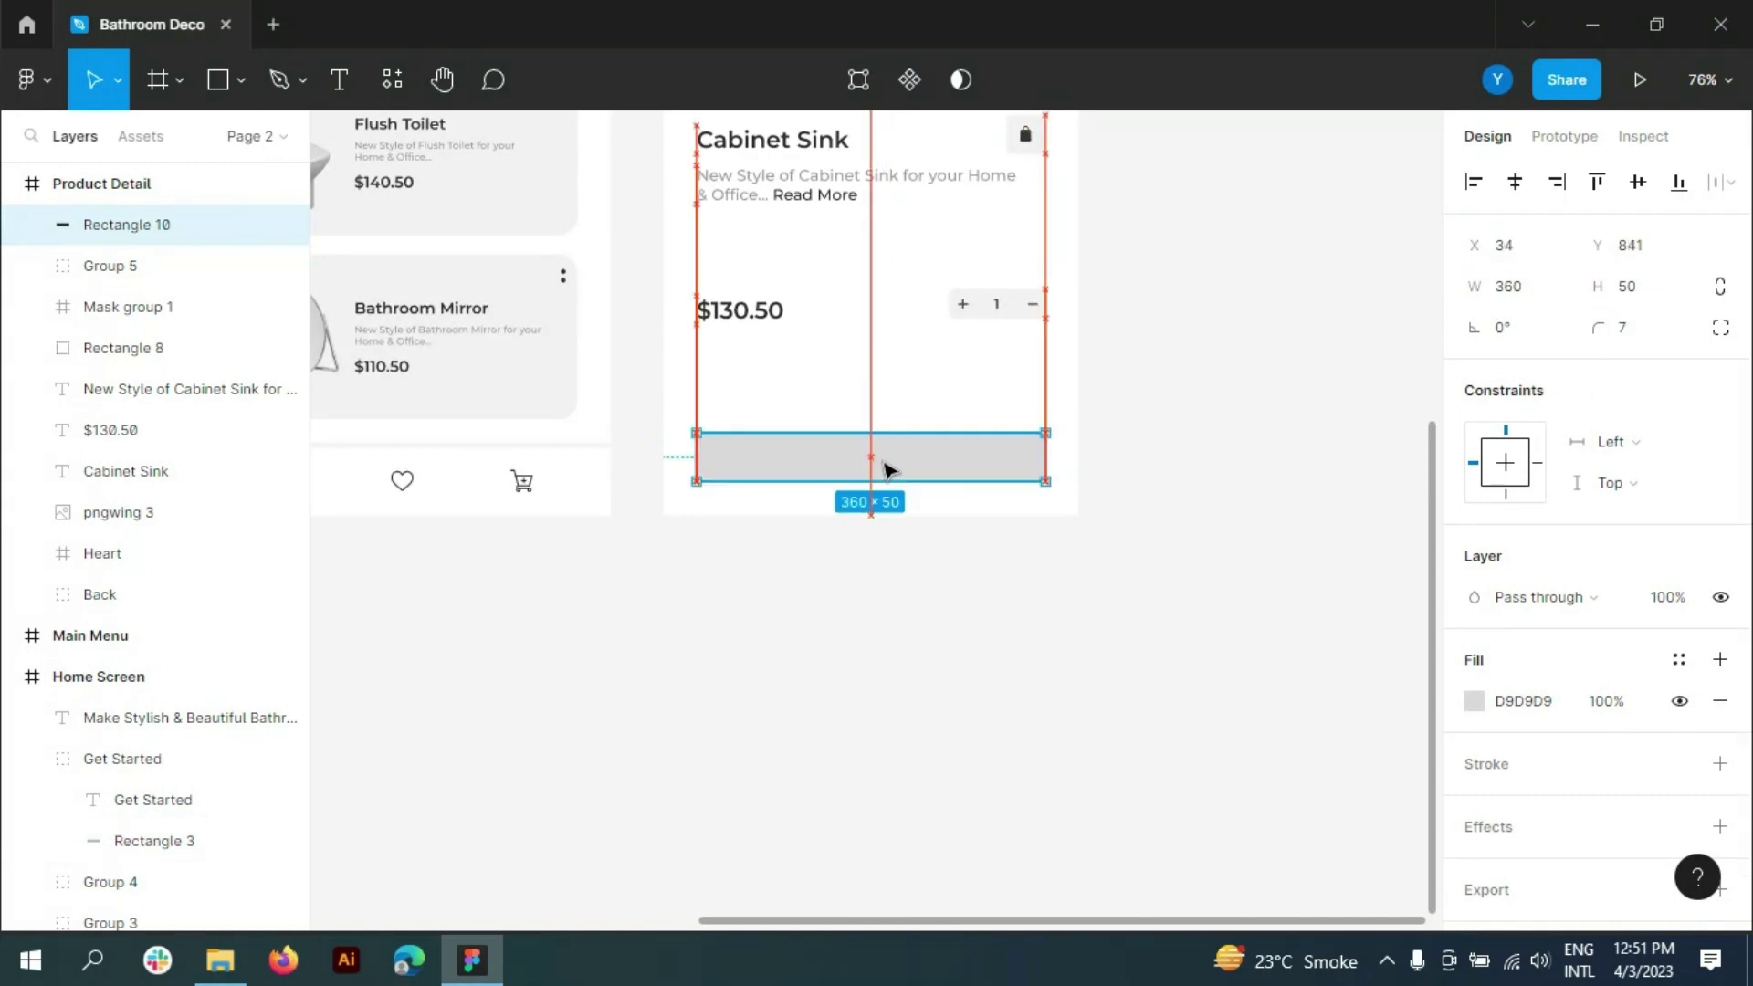
# - Fill the button bar with dark 312C28
pyautogui.click(1474, 700)
pyautogui.write('312C28')
pyautogui.press('Return')
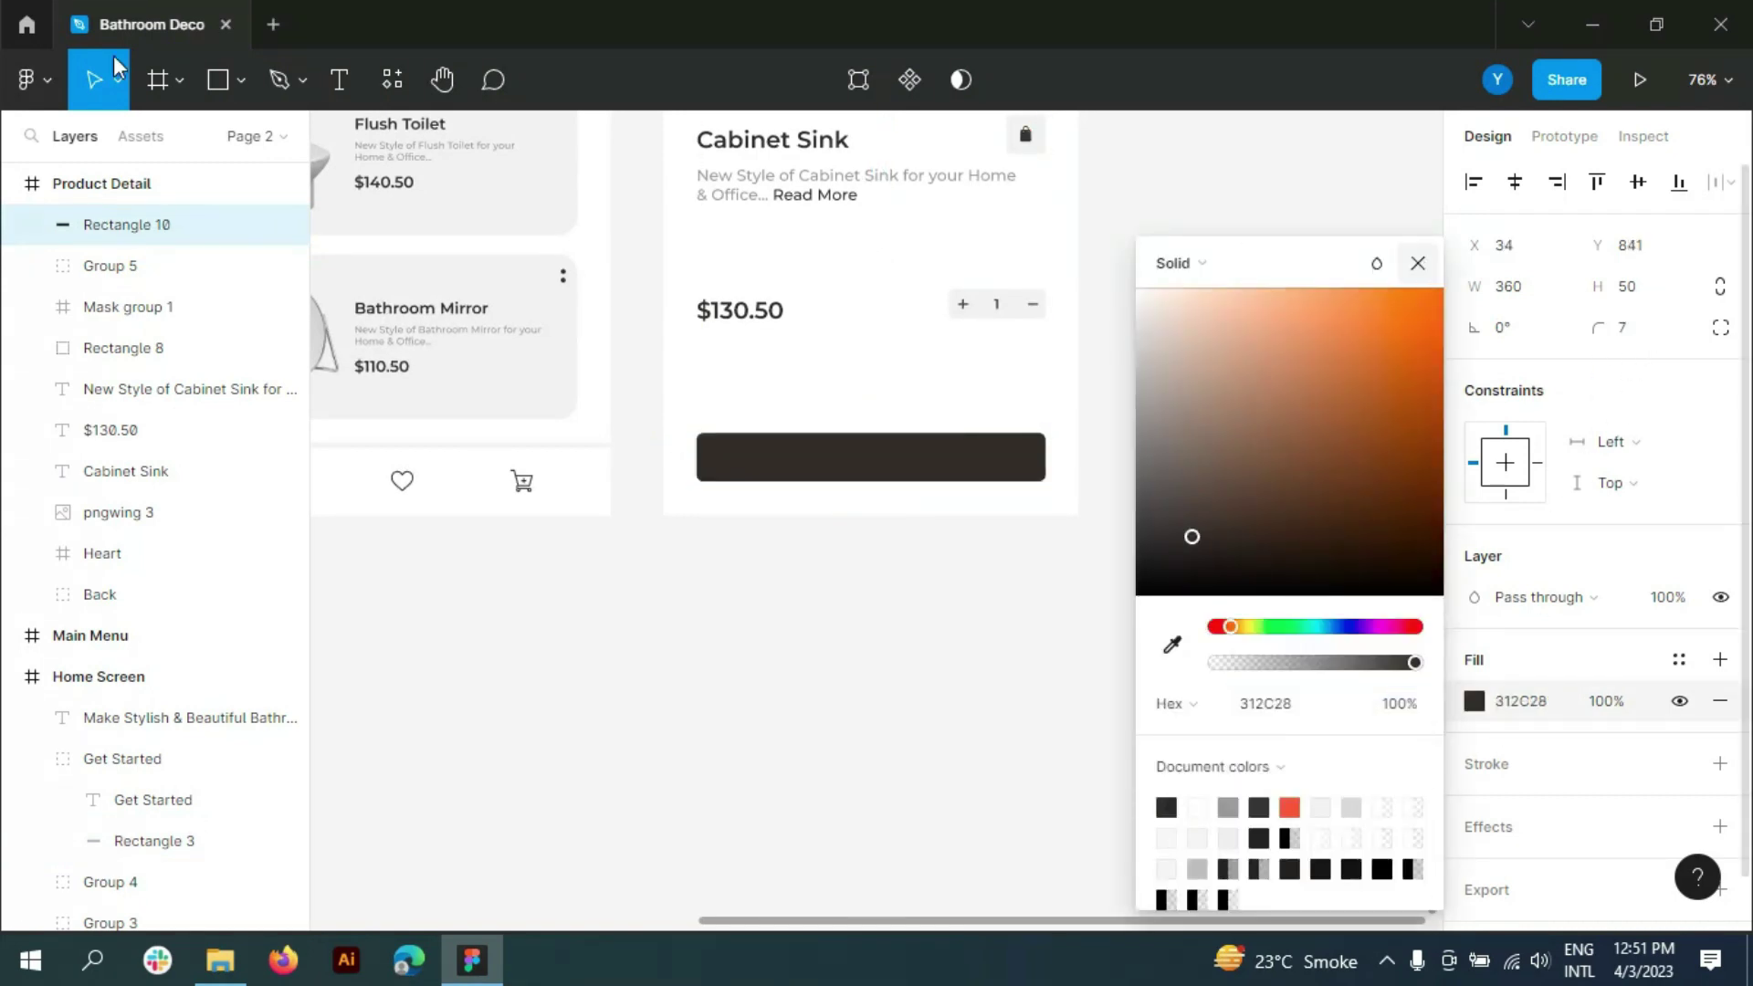
pyautogui.press('Escape')
# - Add a 'Buy Now' label in white FFFFFF on the button
pyautogui.press('t')
pyautogui.scroll(5, 805, 470)
pyautogui.click(807, 474)
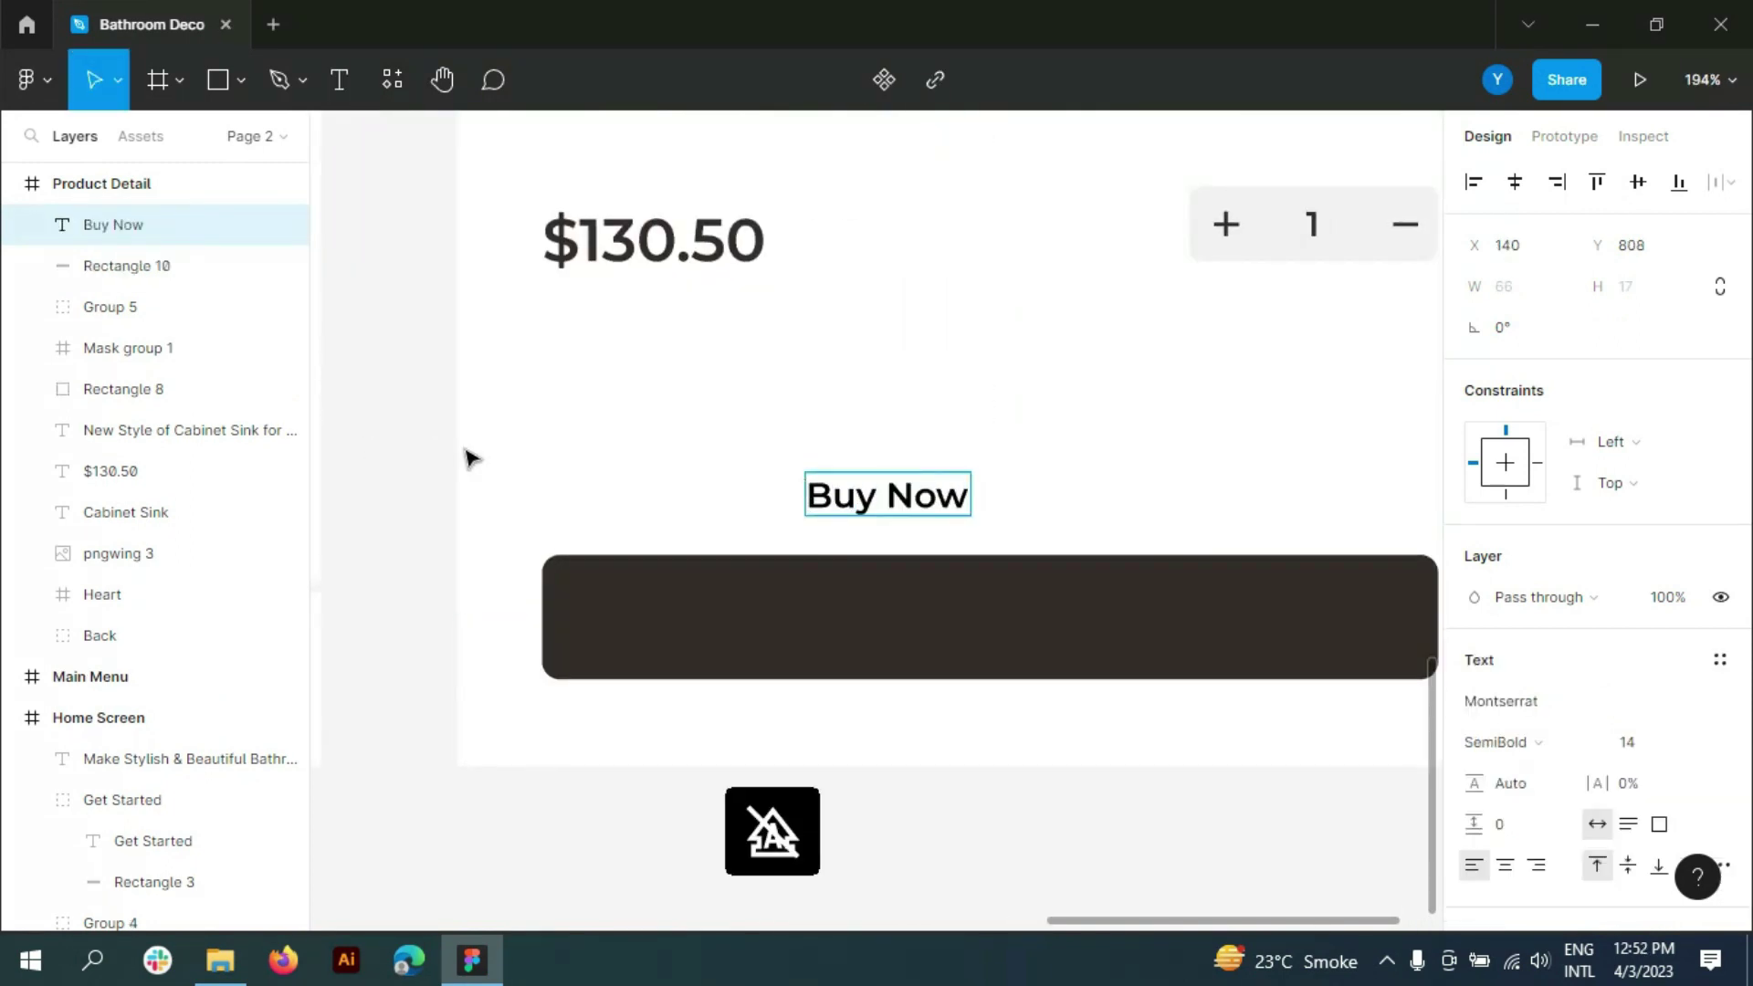
pyautogui.moveTo(876, 494); pyautogui.dragTo(979, 615)
pyautogui.scroll(-3, 1600, 779)
pyautogui.click(1520, 723)
pyautogui.write('FFFFFF')
pyautogui.press('Return')
pyautogui.scroll(-3, 1120, 614)
pyautogui.scroll(-2, 1187, 607)
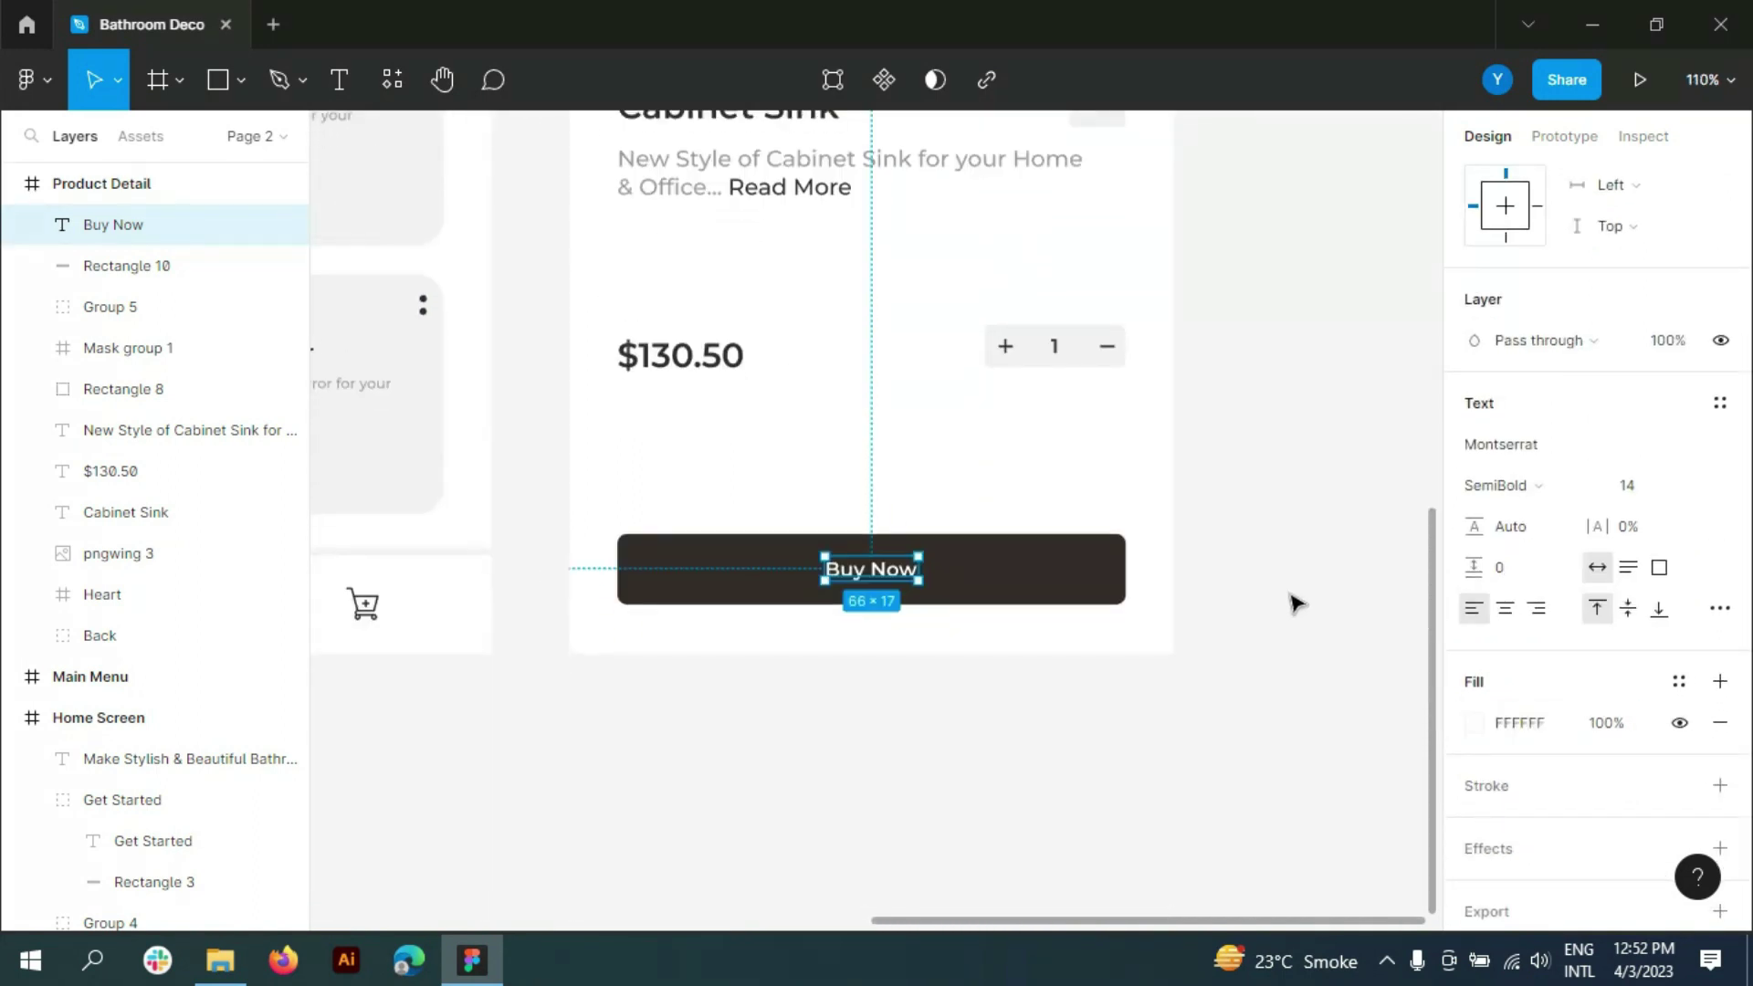
pyautogui.scroll(5, 1305, 611)
pyautogui.scroll(-4, 822, 456)
pyautogui.click(129, 274)
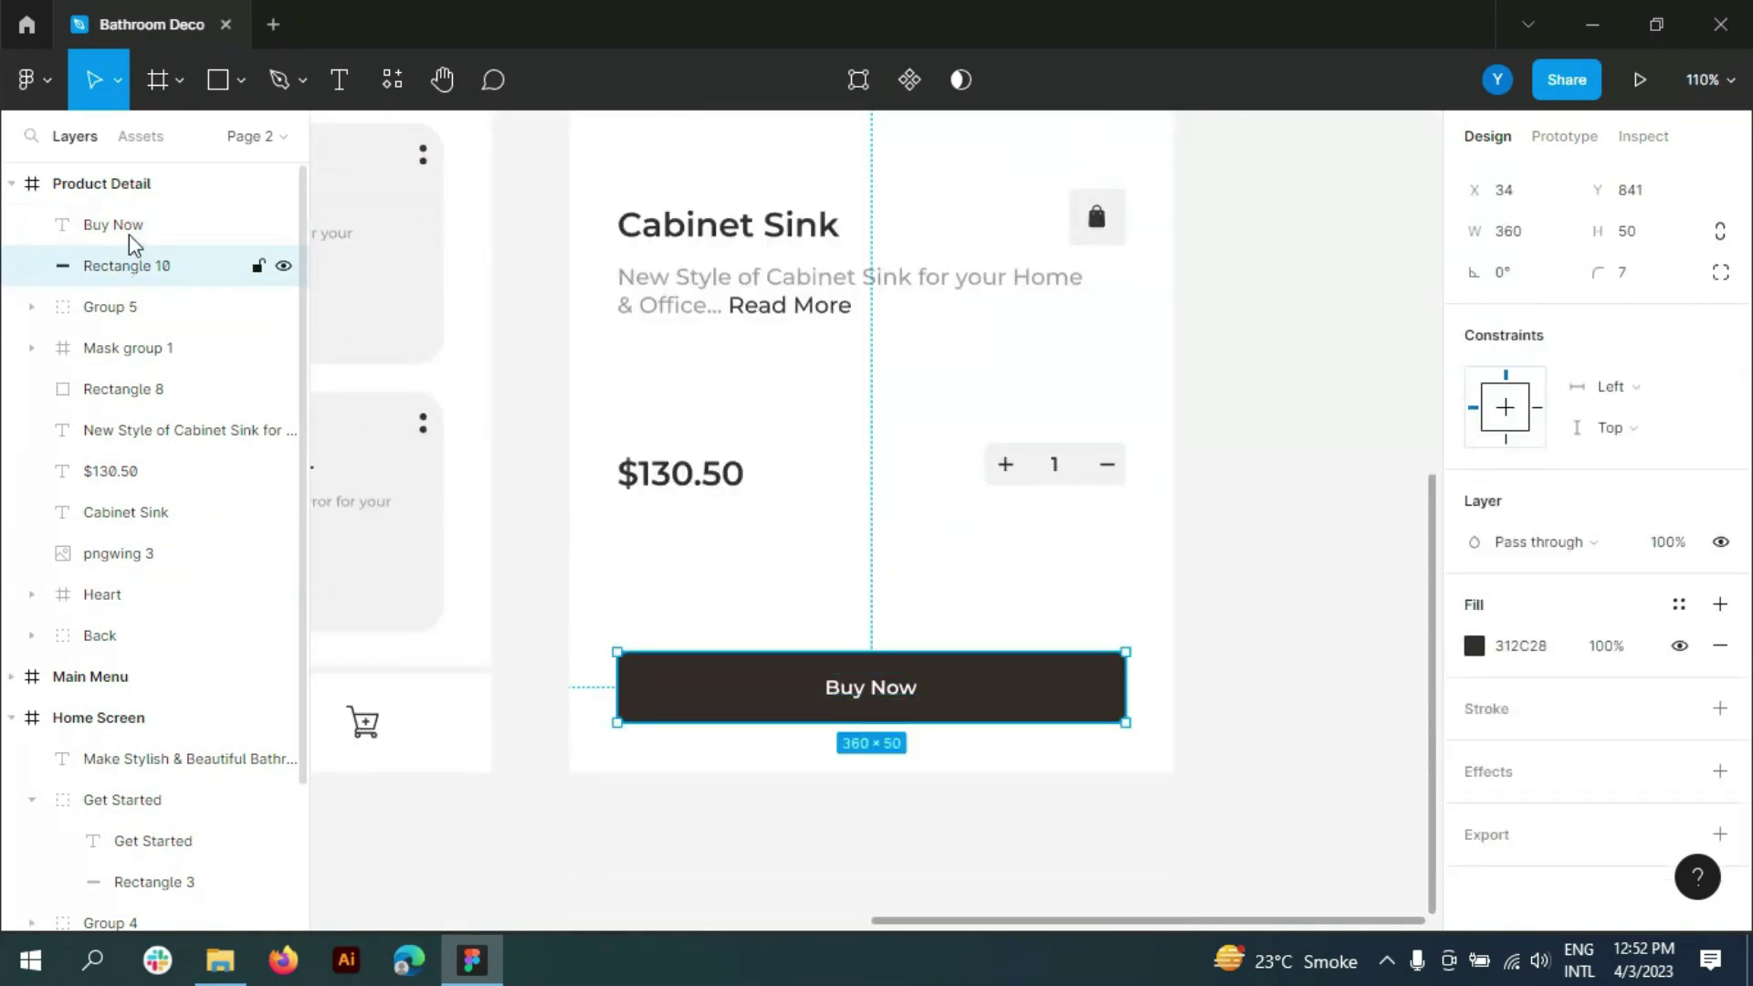
# - Group Rectangle 10 with the Buy Now label and name the group 'Buy Now'
pyautogui.keyDown('shift'); pyautogui.click(132, 232); pyautogui.keyUp('shift')
pyautogui.hotkey('ctrl', 'g')
pyautogui.doubleClick(145, 267)
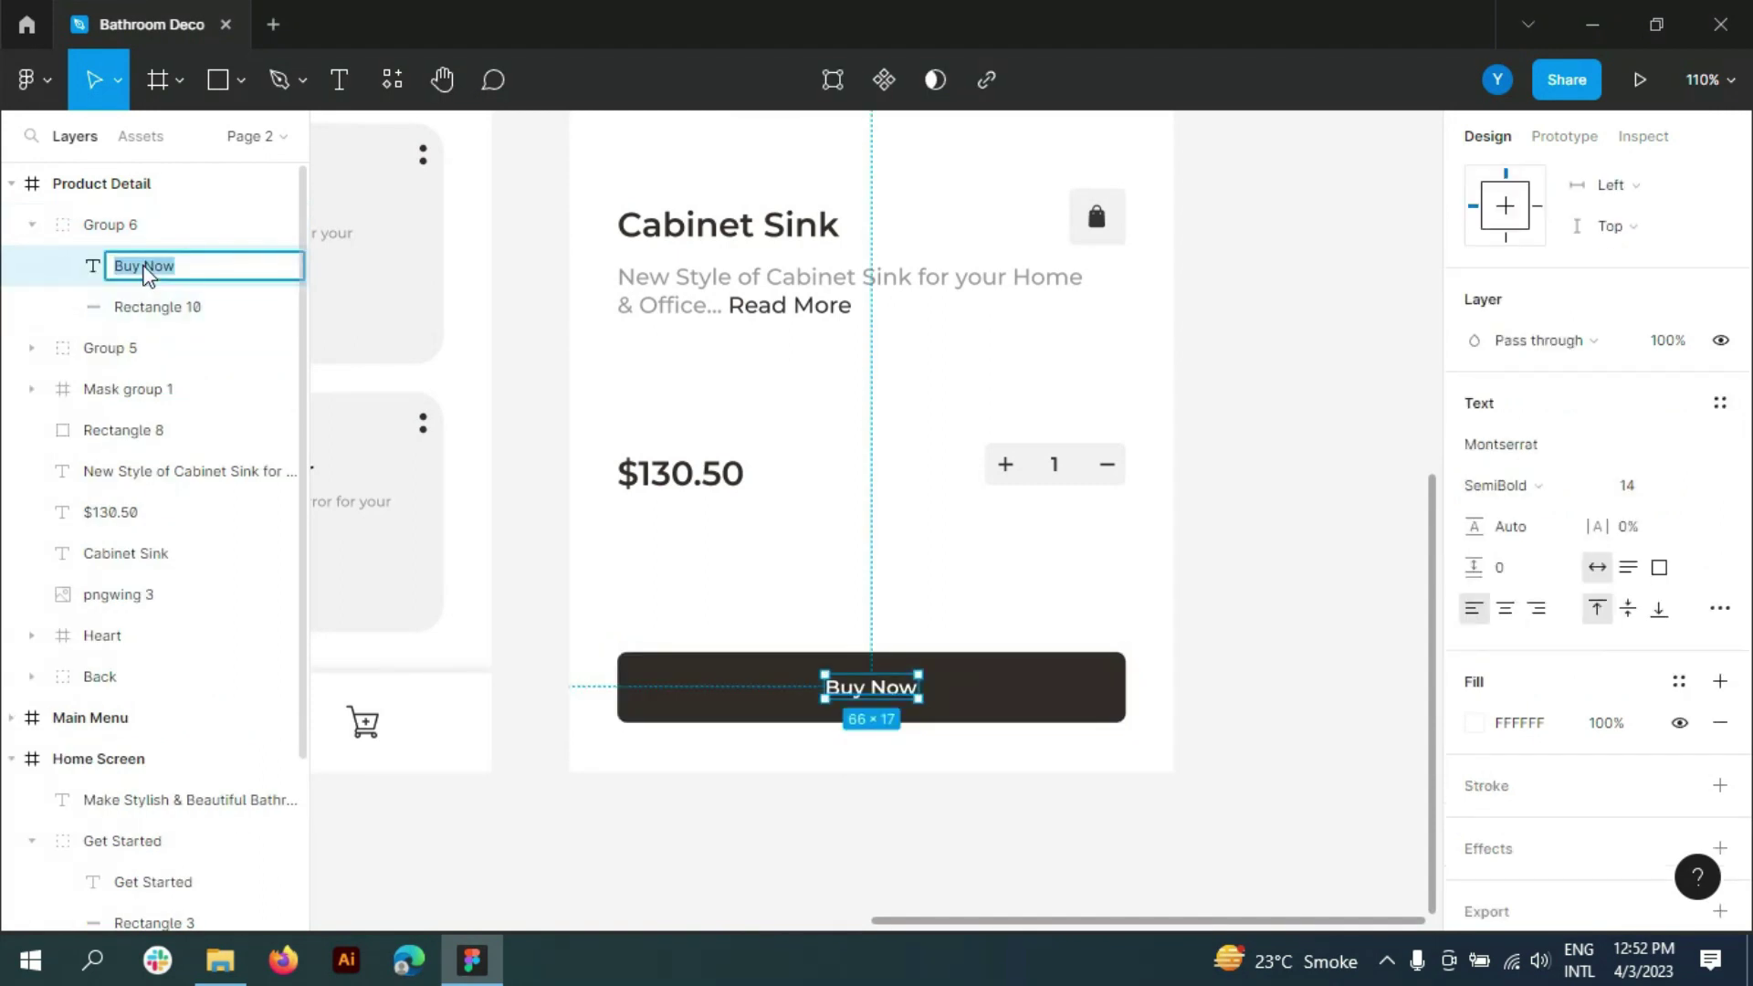
pyautogui.doubleClick(110, 224)
pyautogui.write('Buy Now')
pyautogui.click(32, 227)
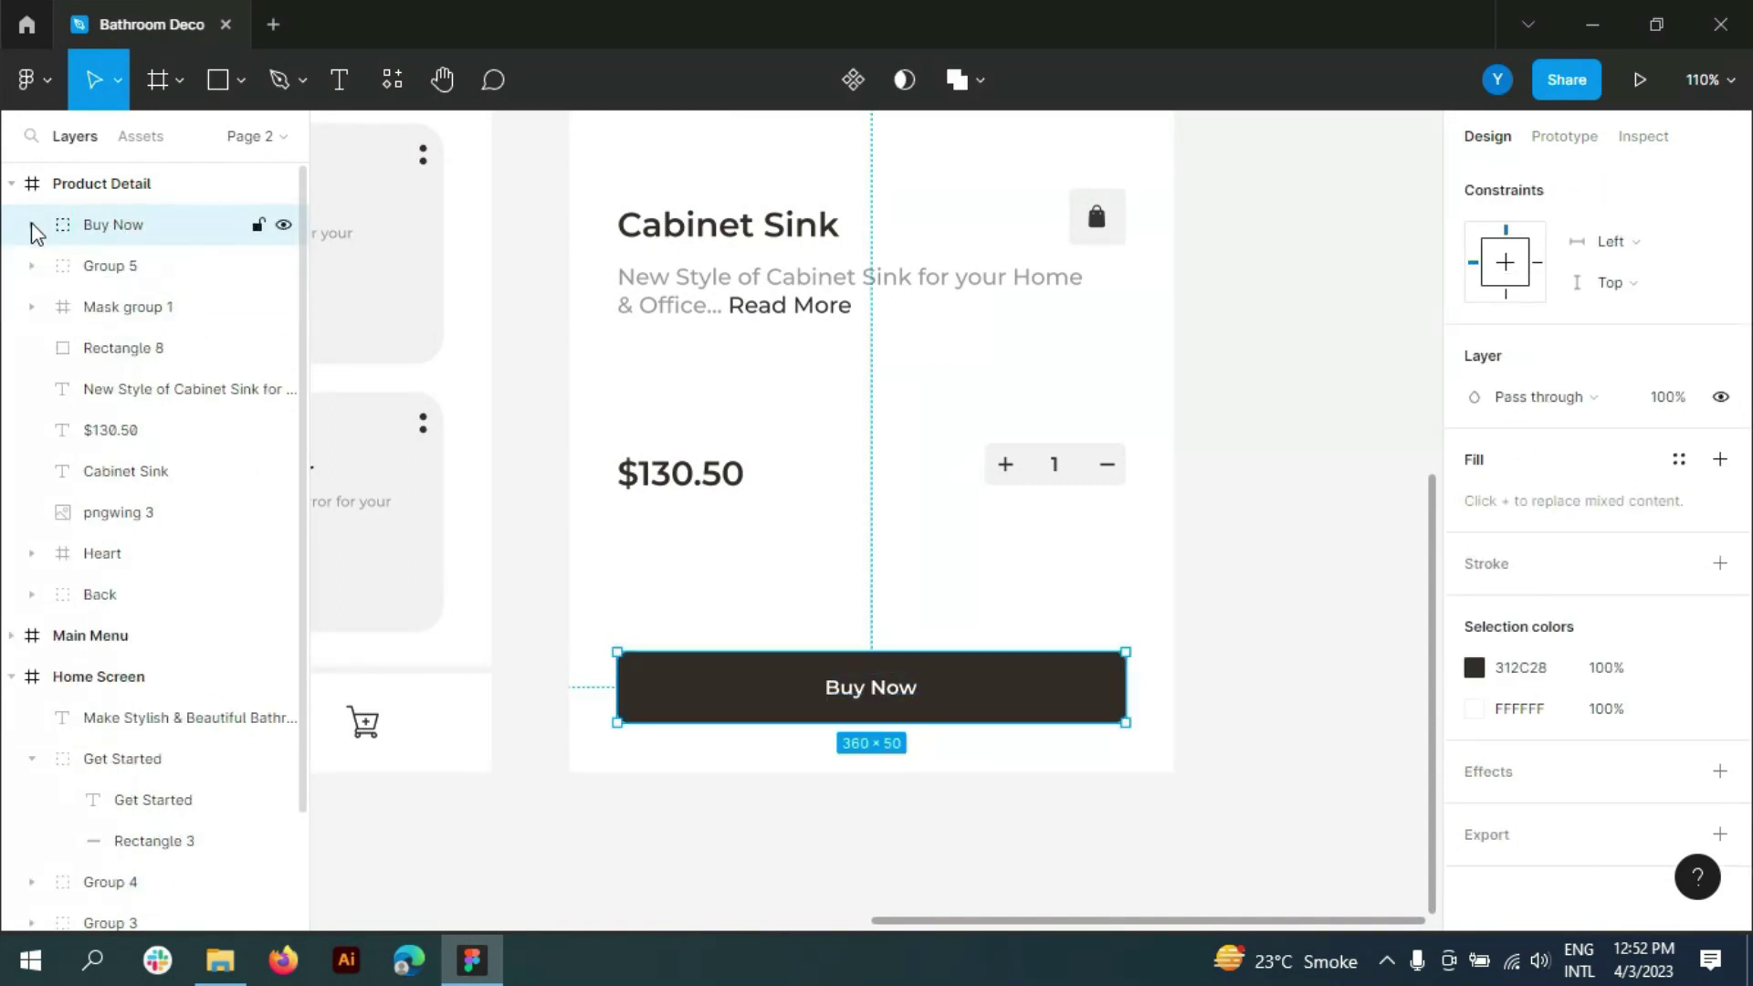
# - Group the bag icon's Mask group 1 and Rectangle 8 together
pyautogui.click(137, 310)
pyautogui.click(137, 347)
pyautogui.keyDown('shift'); pyautogui.click(129, 311); pyautogui.keyUp('shift')
pyautogui.hotkey('ctrl', 'g')
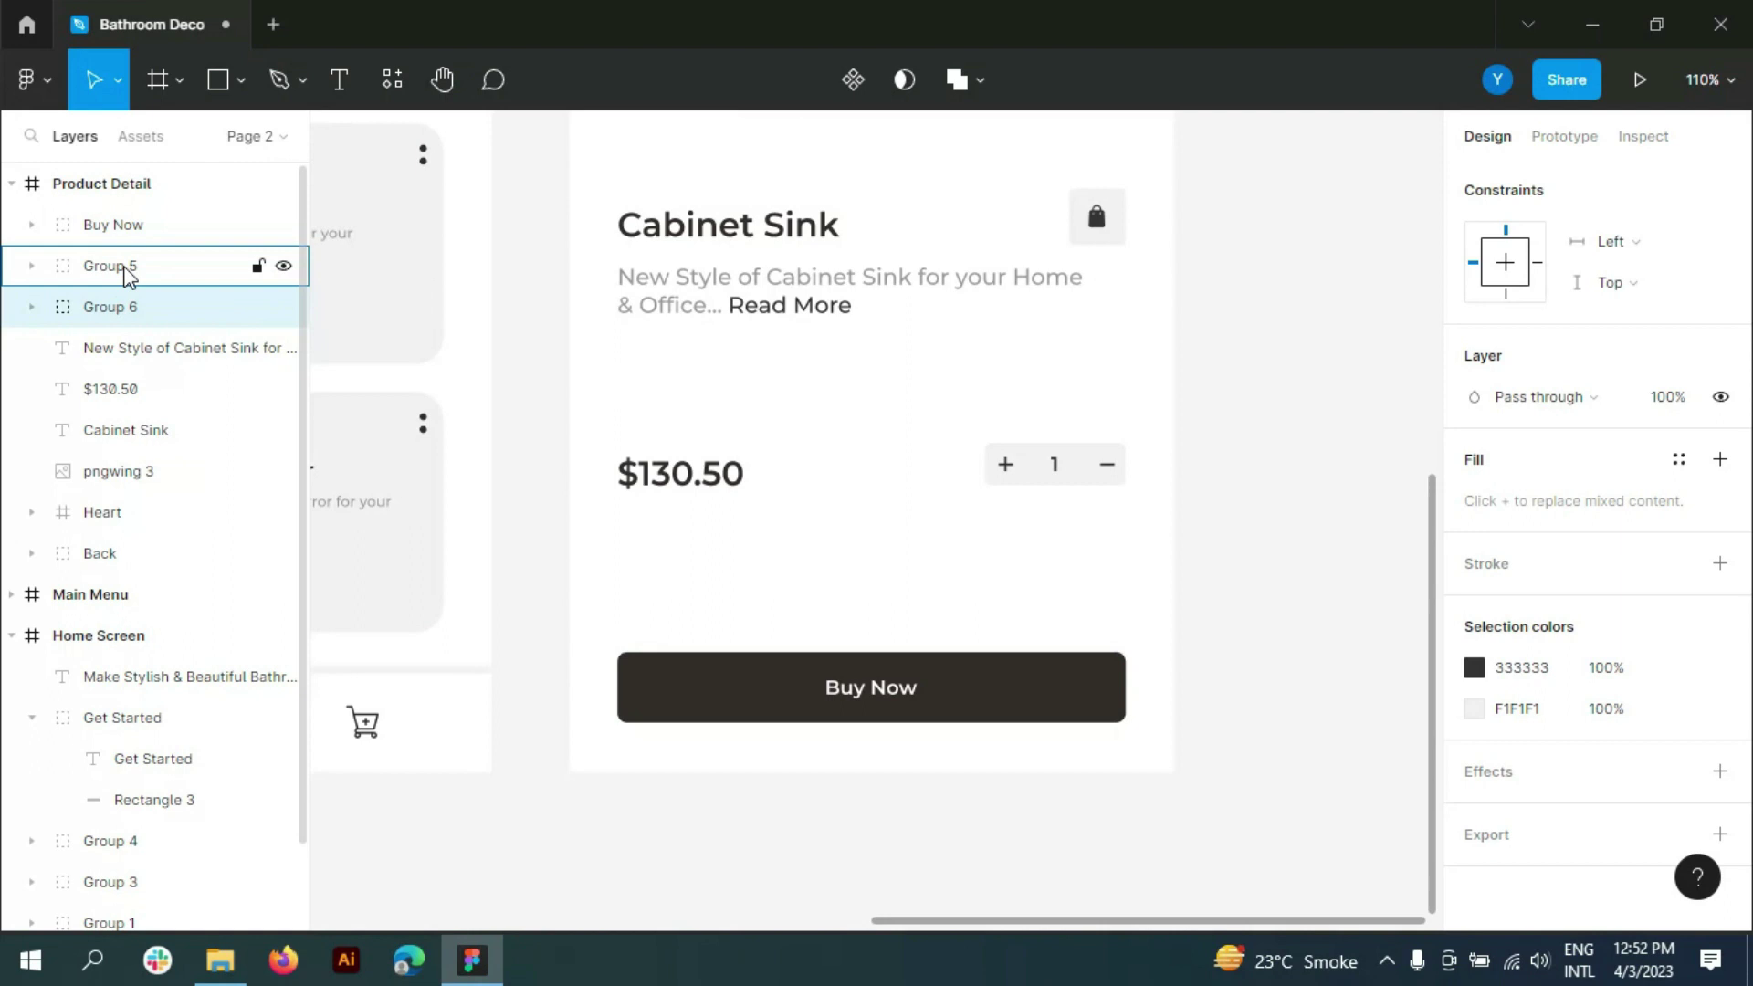
# - Nudge the stepper group and the $130.50 price lower
pyautogui.click(128, 265)
pyautogui.keyDown('shift'); pyautogui.click(132, 391); pyautogui.keyUp('shift')
pyautogui.hotkey('shift', 'Down')
pyautogui.hotkey('shift', 'Down')
pyautogui.hotkey('shift', 'Down')
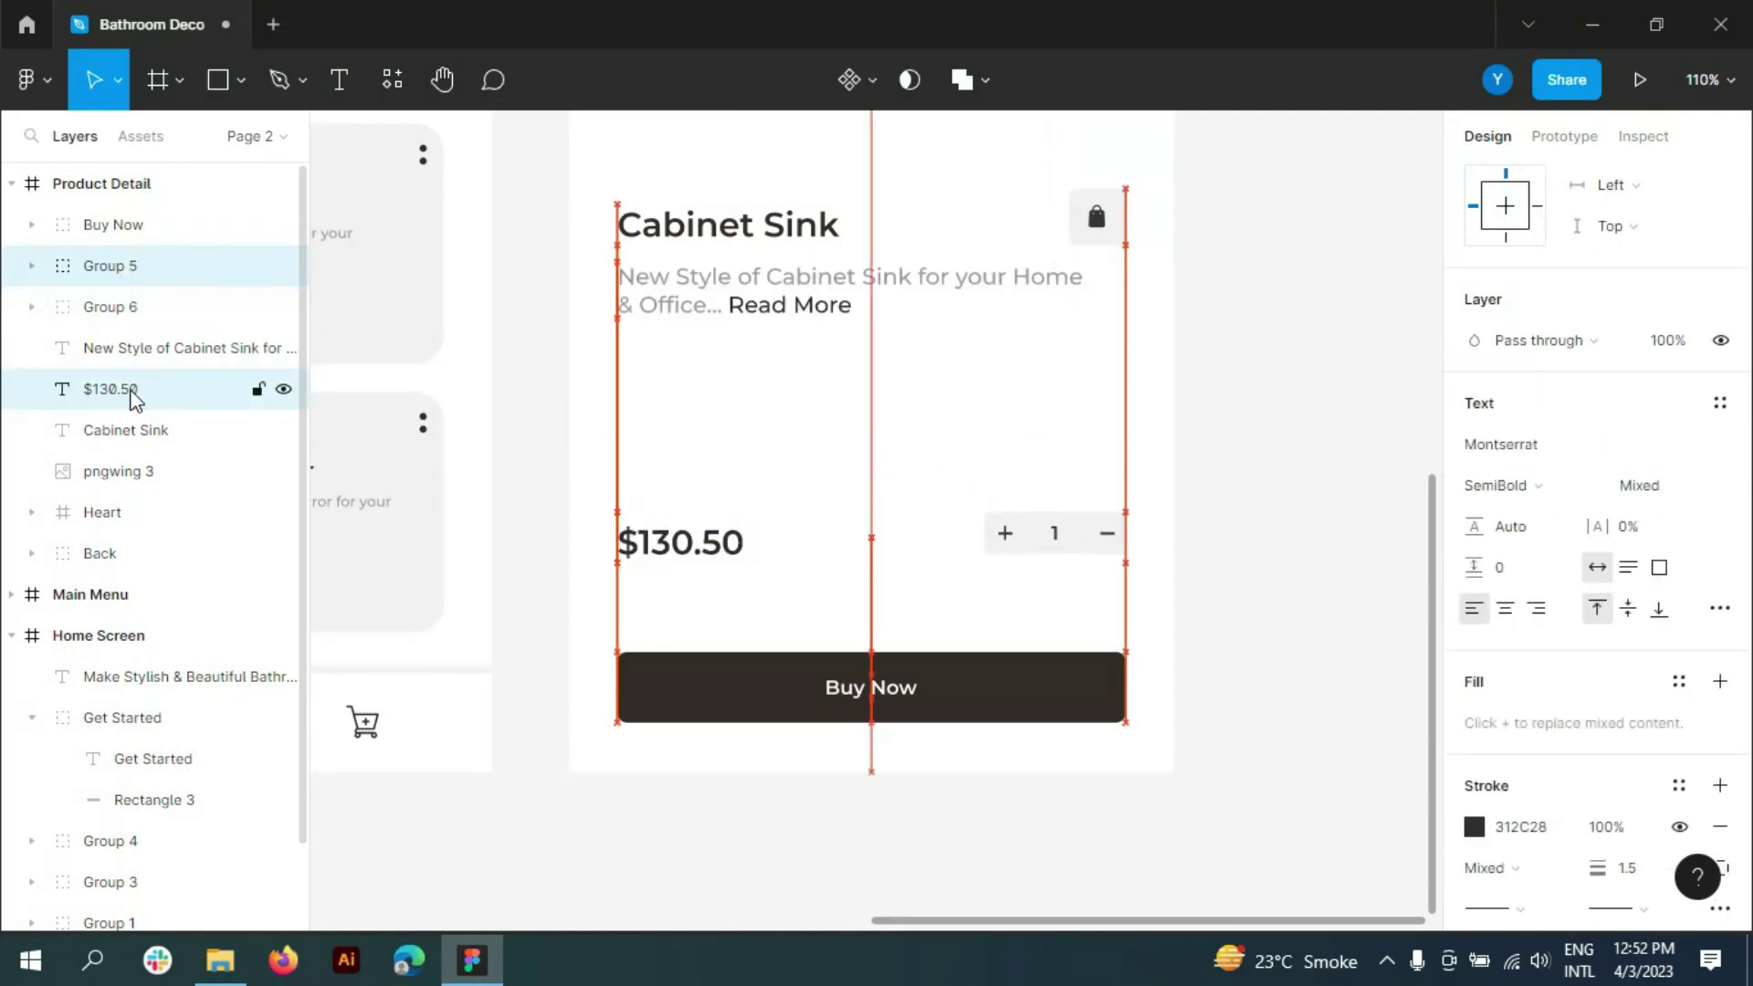
pyautogui.click(132, 388)
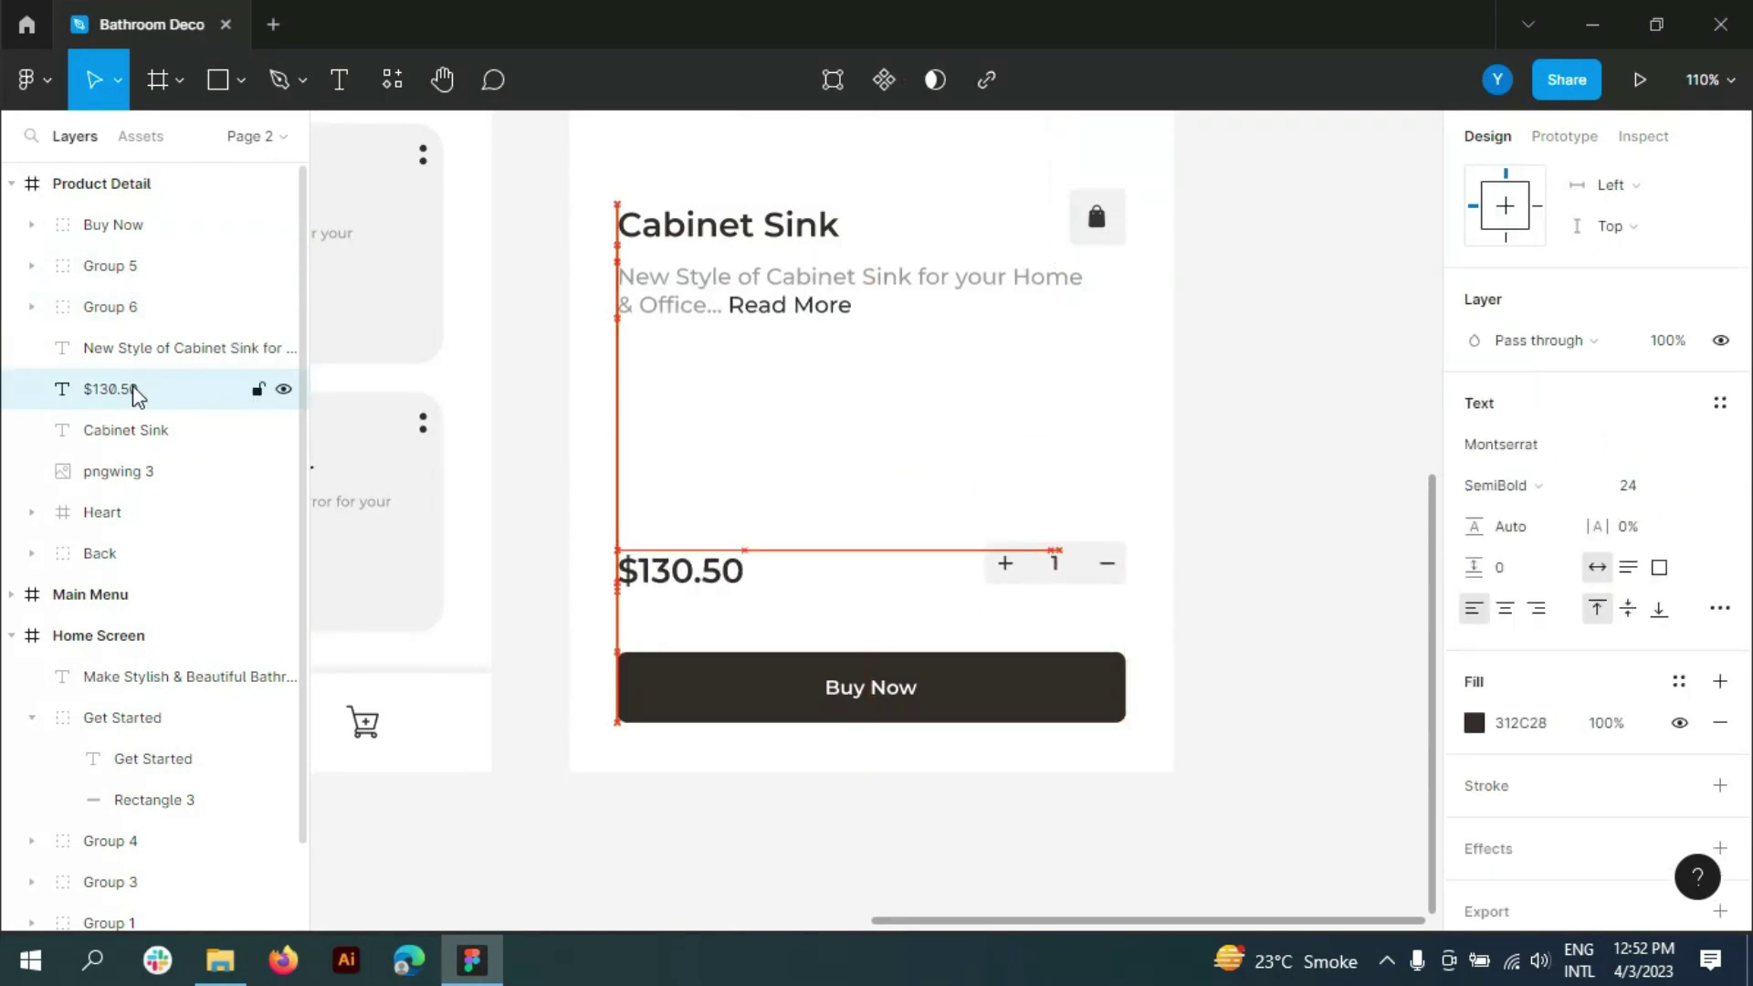
pyautogui.keyDown('shift'); pyautogui.click(144, 268); pyautogui.keyUp('shift')
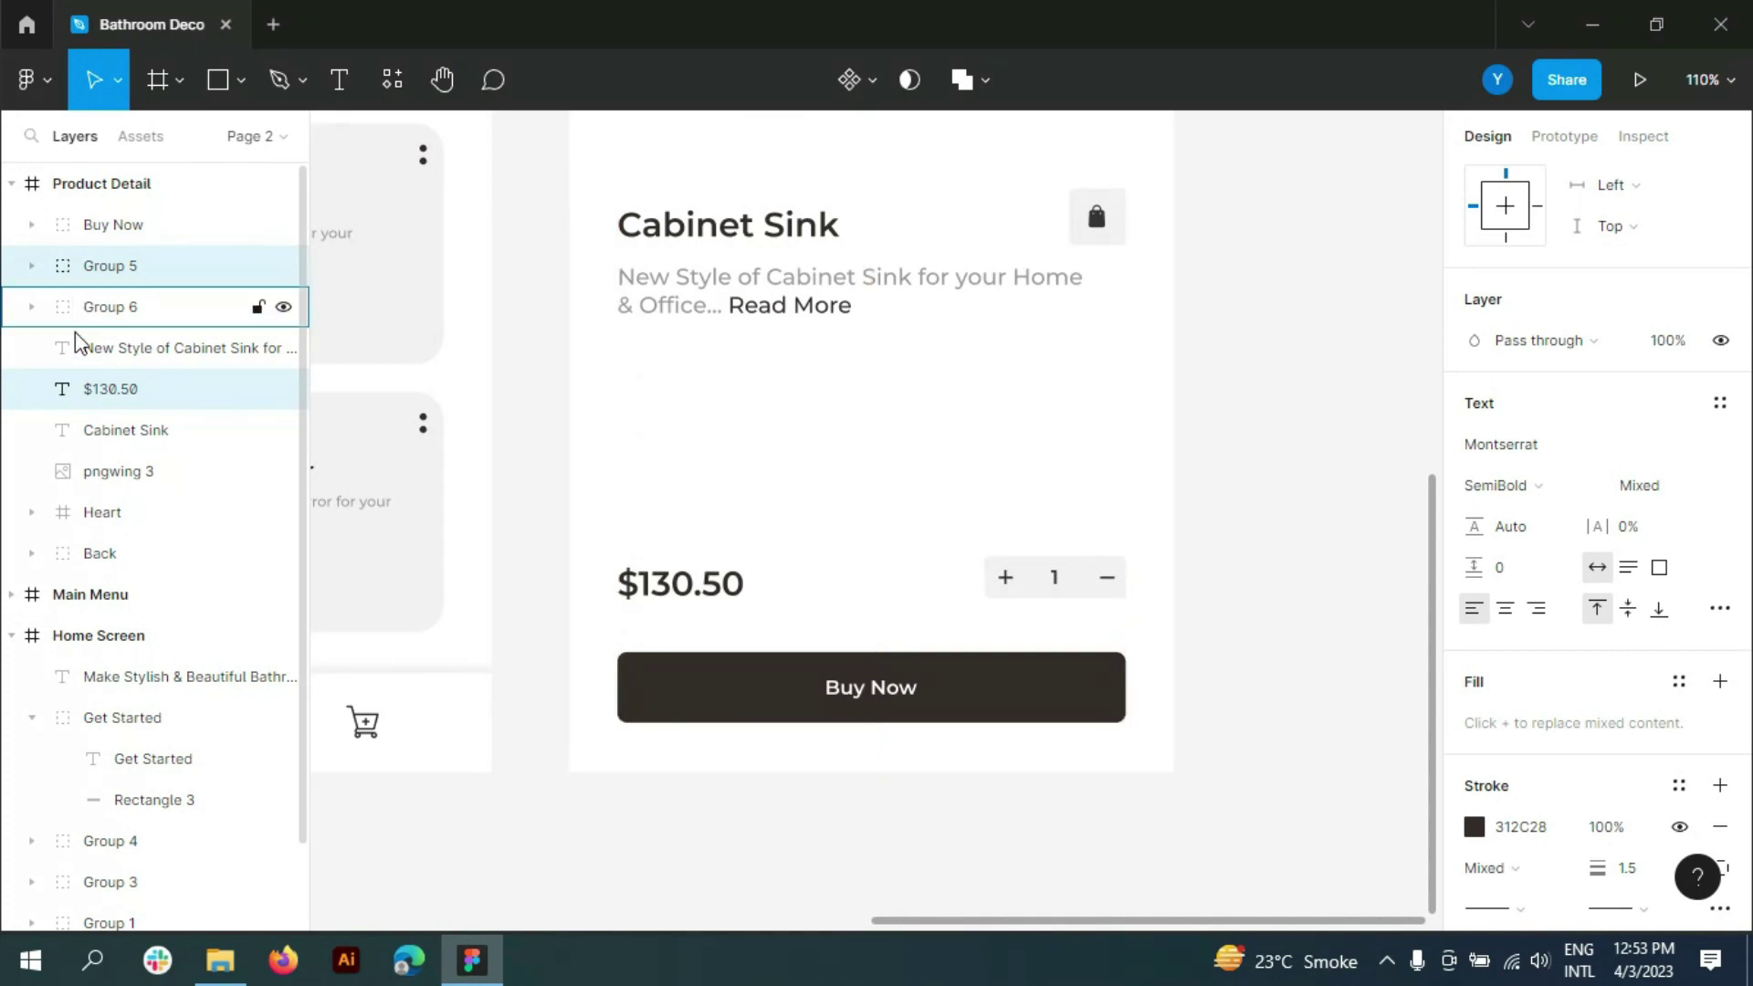
# - Shift the bag icon, Cabinet Sink title and description text further down
pyautogui.click(135, 309)
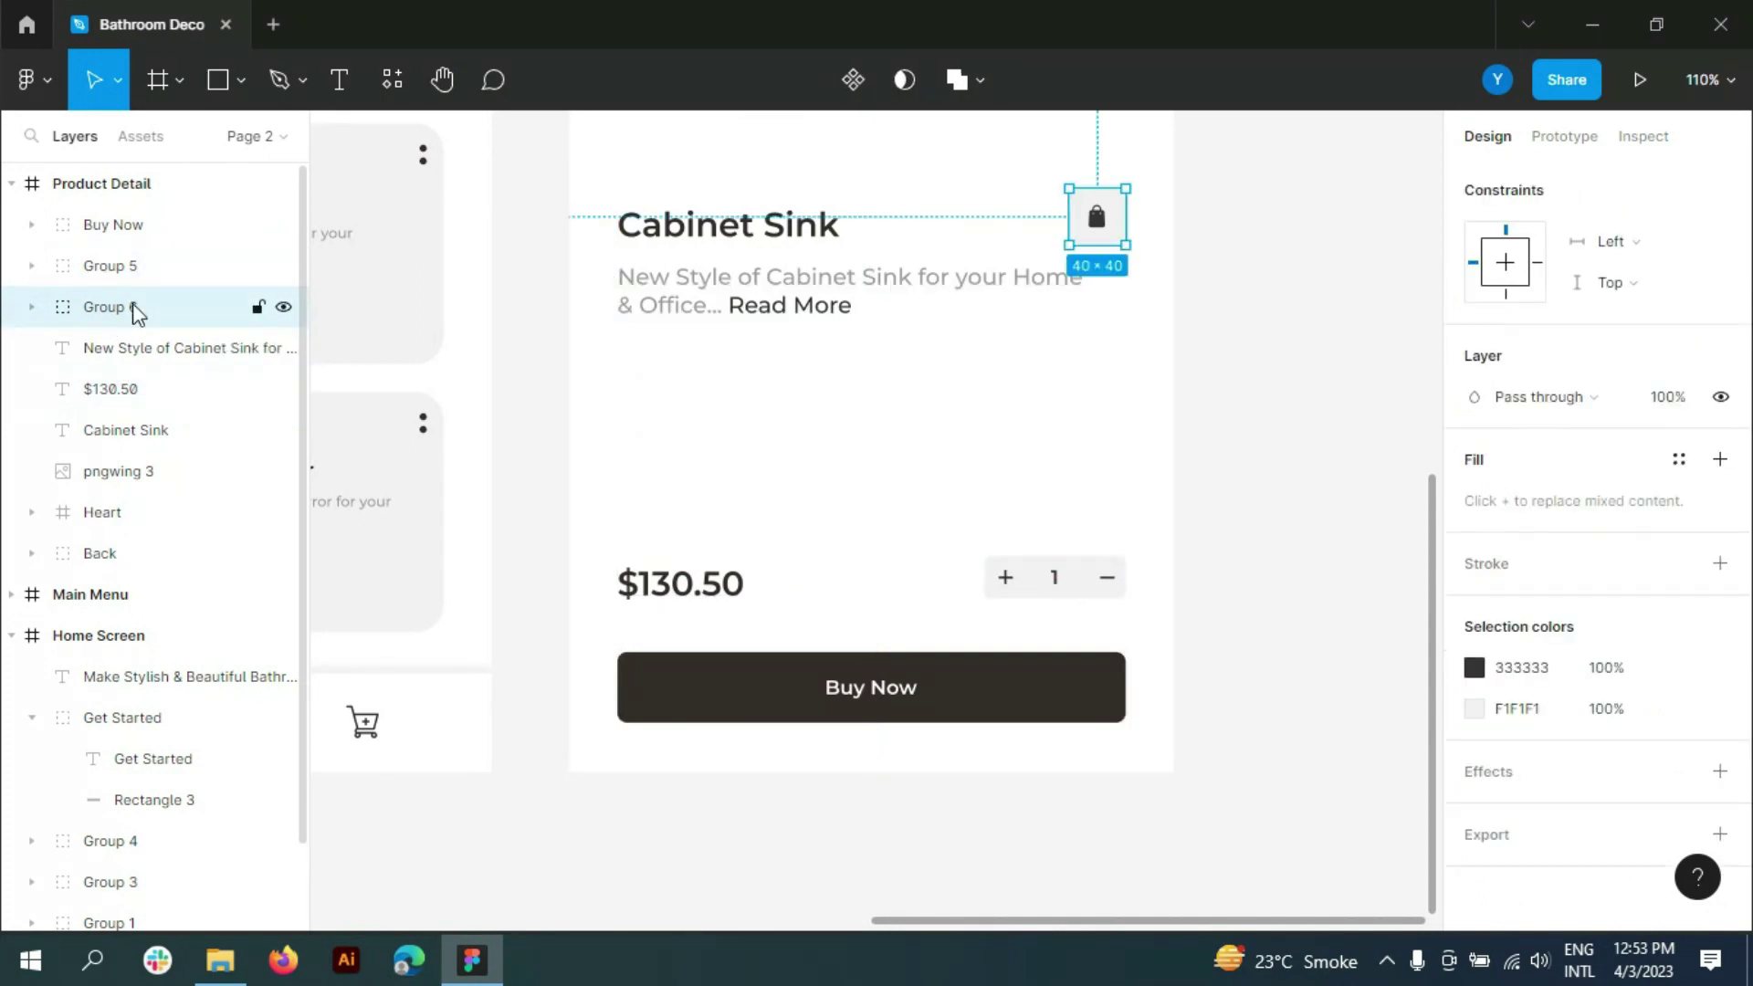
pyautogui.keyDown('shift'); pyautogui.click(151, 433); pyautogui.keyUp('shift')
pyautogui.keyDown('shift'); pyautogui.click(177, 363); pyautogui.keyUp('shift')
pyautogui.hotkey('shift', 'Down')
pyautogui.hotkey('shift', 'Down')
pyautogui.hotkey('shift', 'Down')
pyautogui.hotkey('shift', 'Down')
pyautogui.hotkey('shift', 'Down')
pyautogui.hotkey('shift', 'Down')
pyautogui.hotkey('shift', 'Down')
pyautogui.click(177, 356)
pyautogui.hotkey('shift', 'Down')
pyautogui.hotkey('shift', 'Down')
pyautogui.hotkey('shift', 'Down')
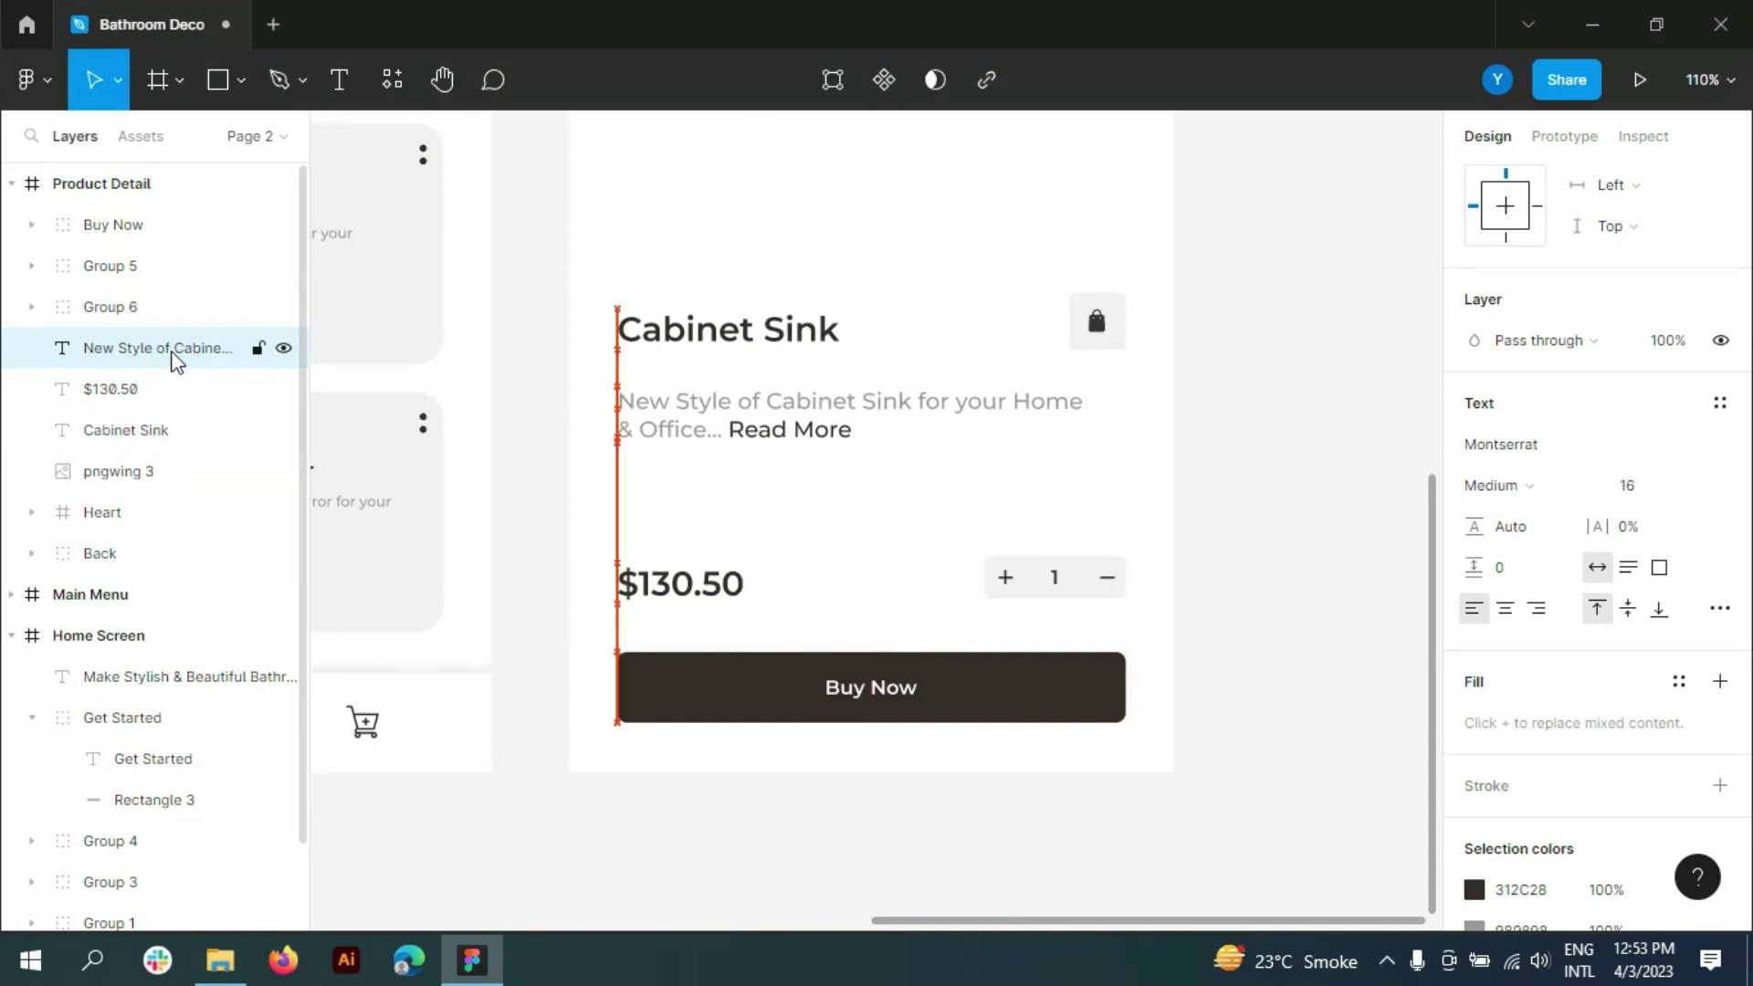
pyautogui.click(1319, 438)
pyautogui.scroll(-5, 869, 551)
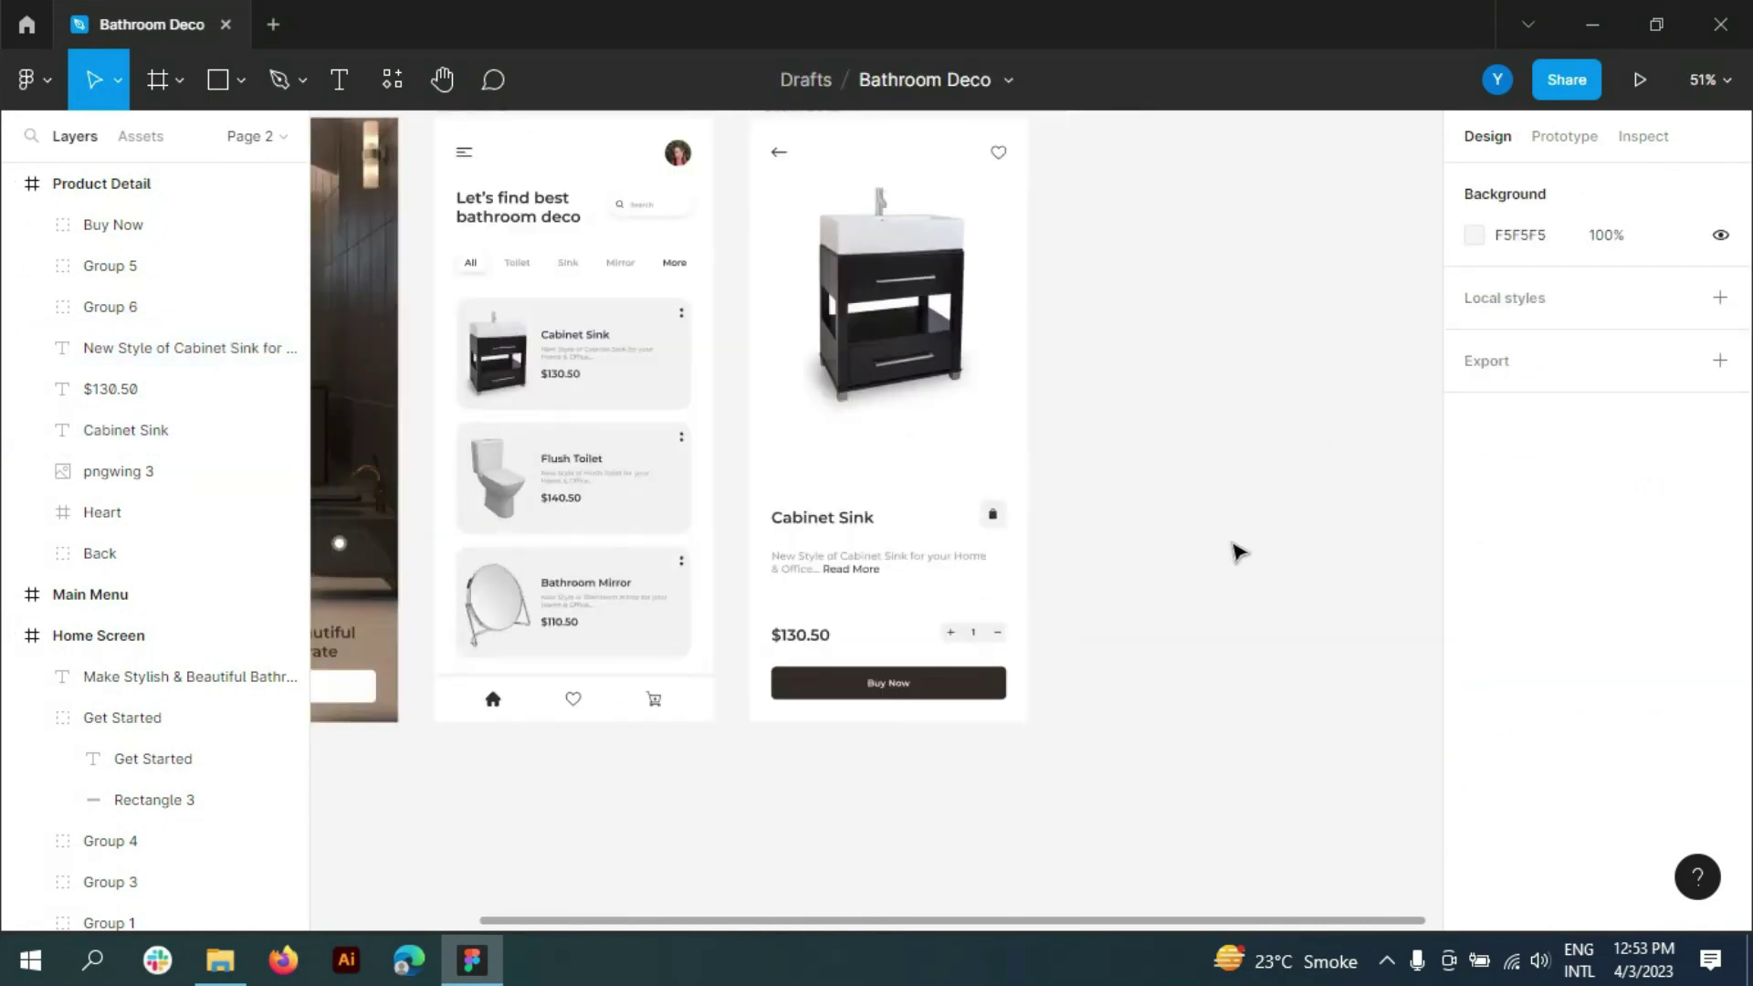
# - Enlarge the pngwing 3 cabinet sink image to 330×405 and reposition it
pyautogui.scroll(1, 1223, 557)
pyautogui.click(884, 330)
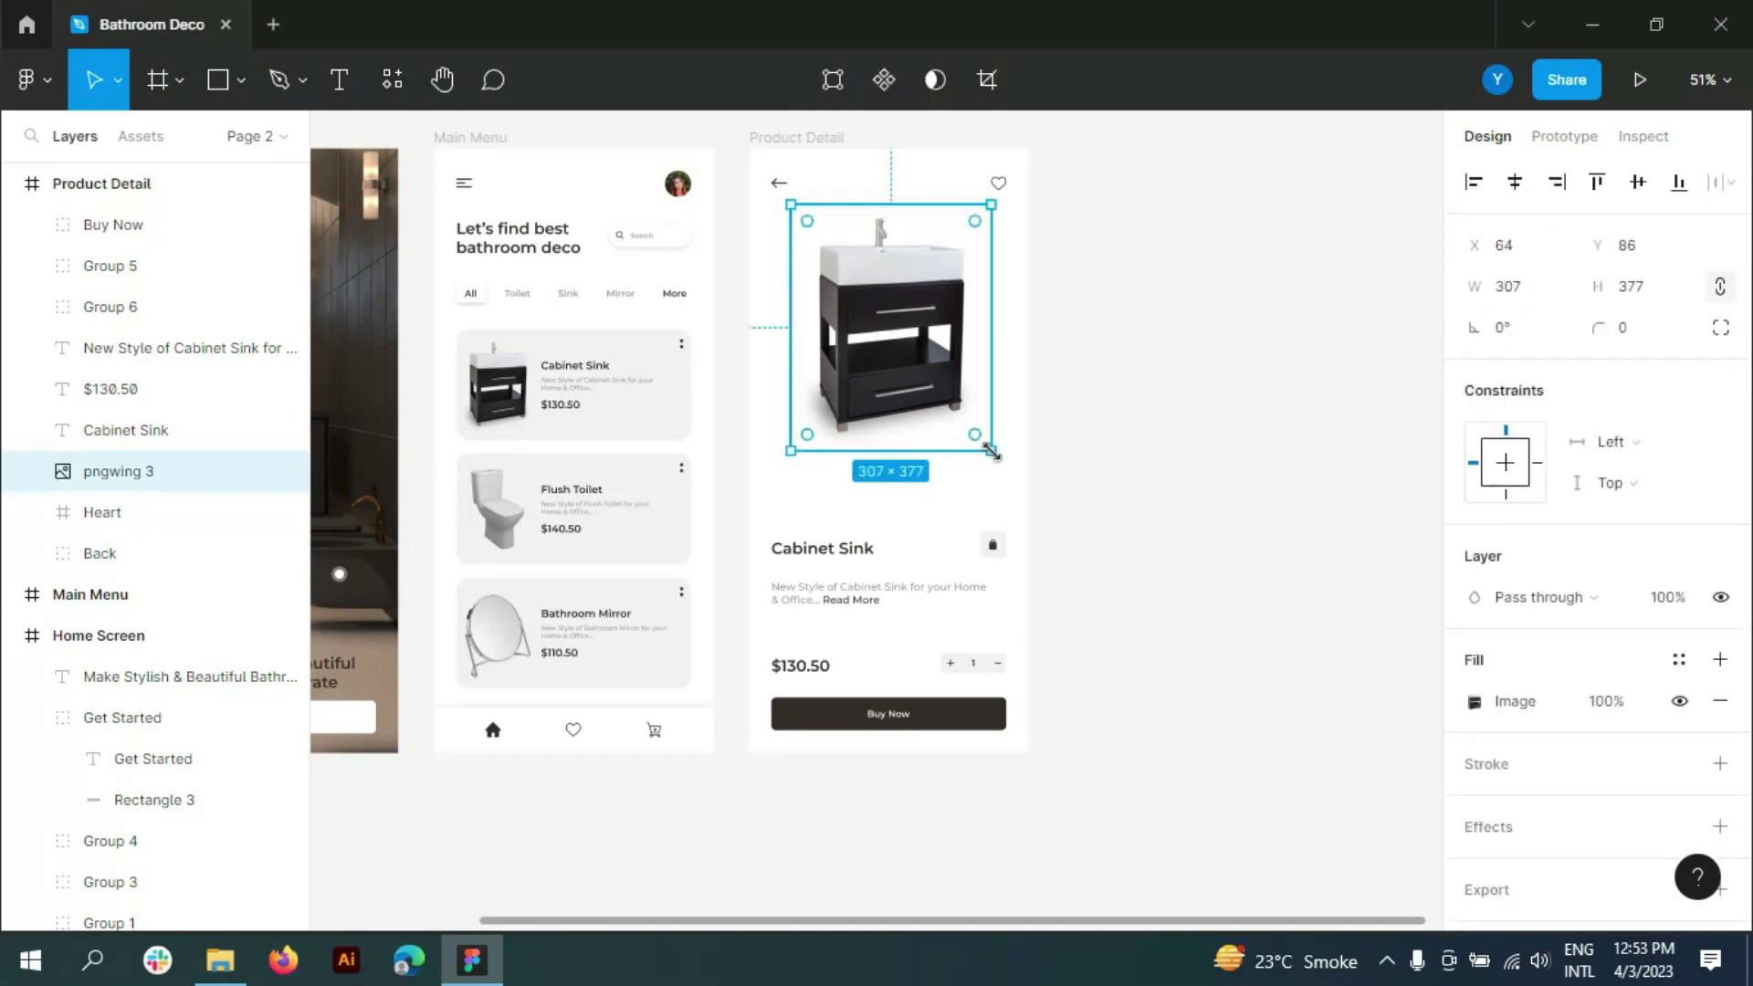
pyautogui.moveTo(995, 443); pyautogui.dragTo(1007, 463)
pyautogui.moveTo(890, 329); pyautogui.dragTo(895, 330)
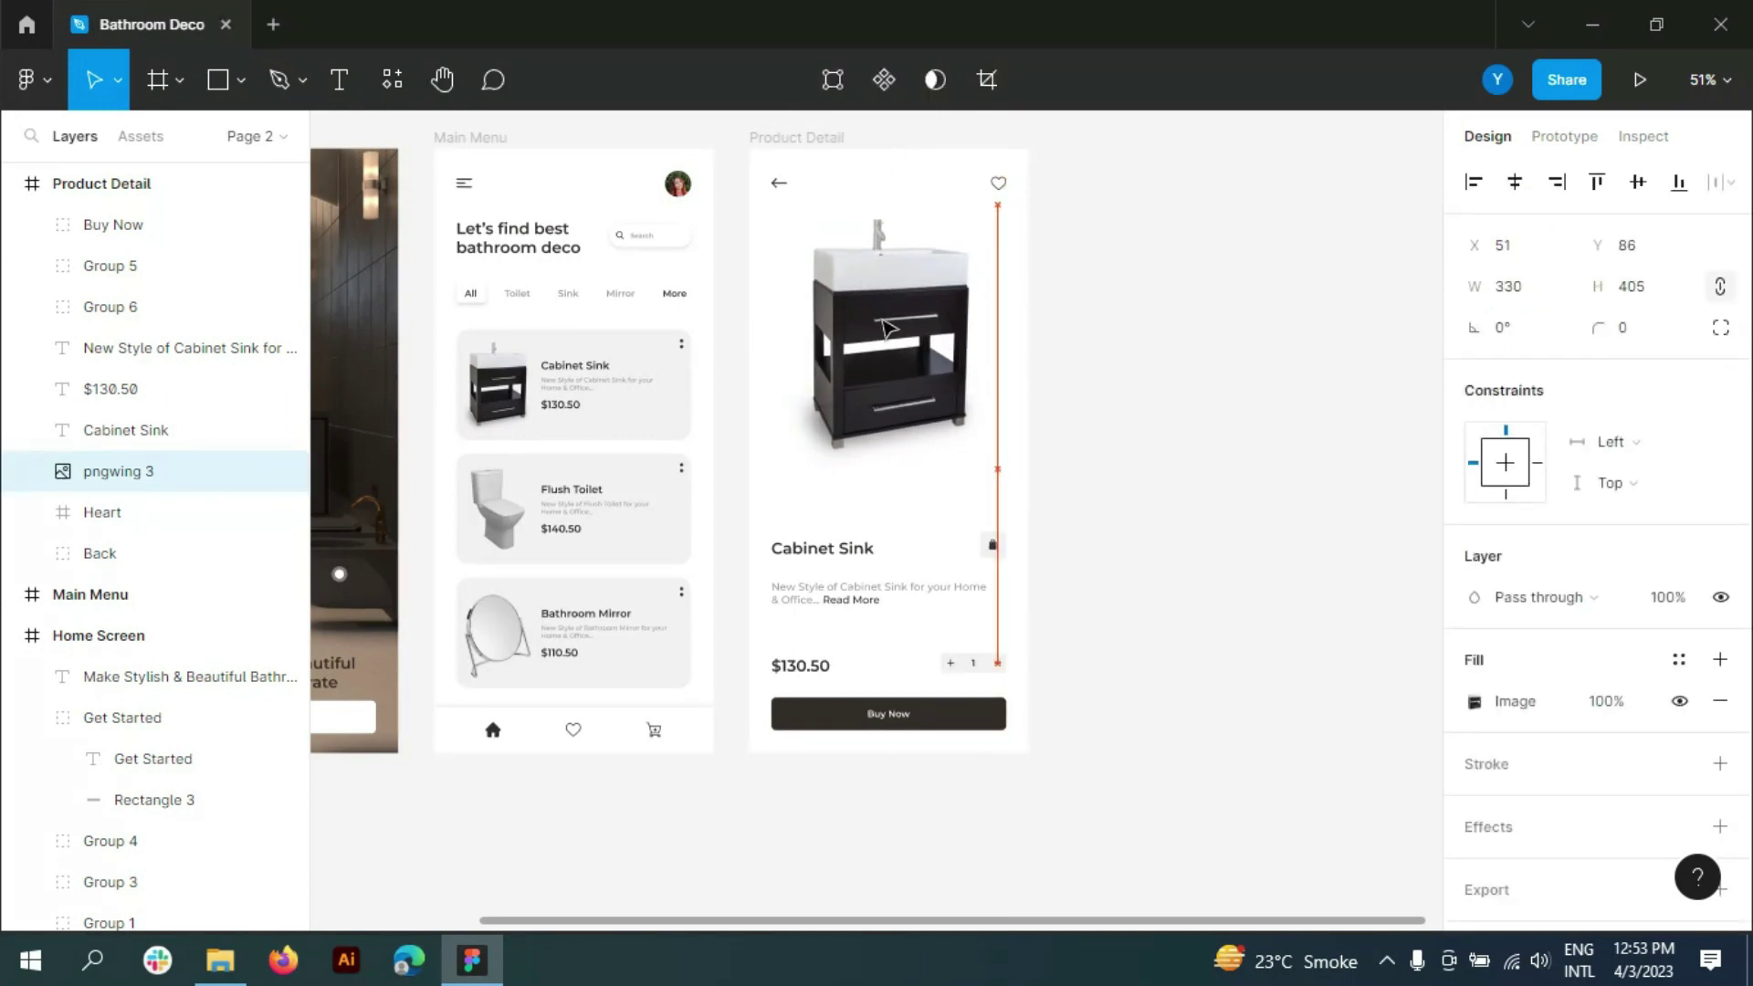
# - Fit all three screens into view and collapse the Product Detail and Home Screen layers
pyautogui.click(1191, 404)
pyautogui.scroll(-1, 1196, 406)
pyautogui.hotkey('shift', '1')
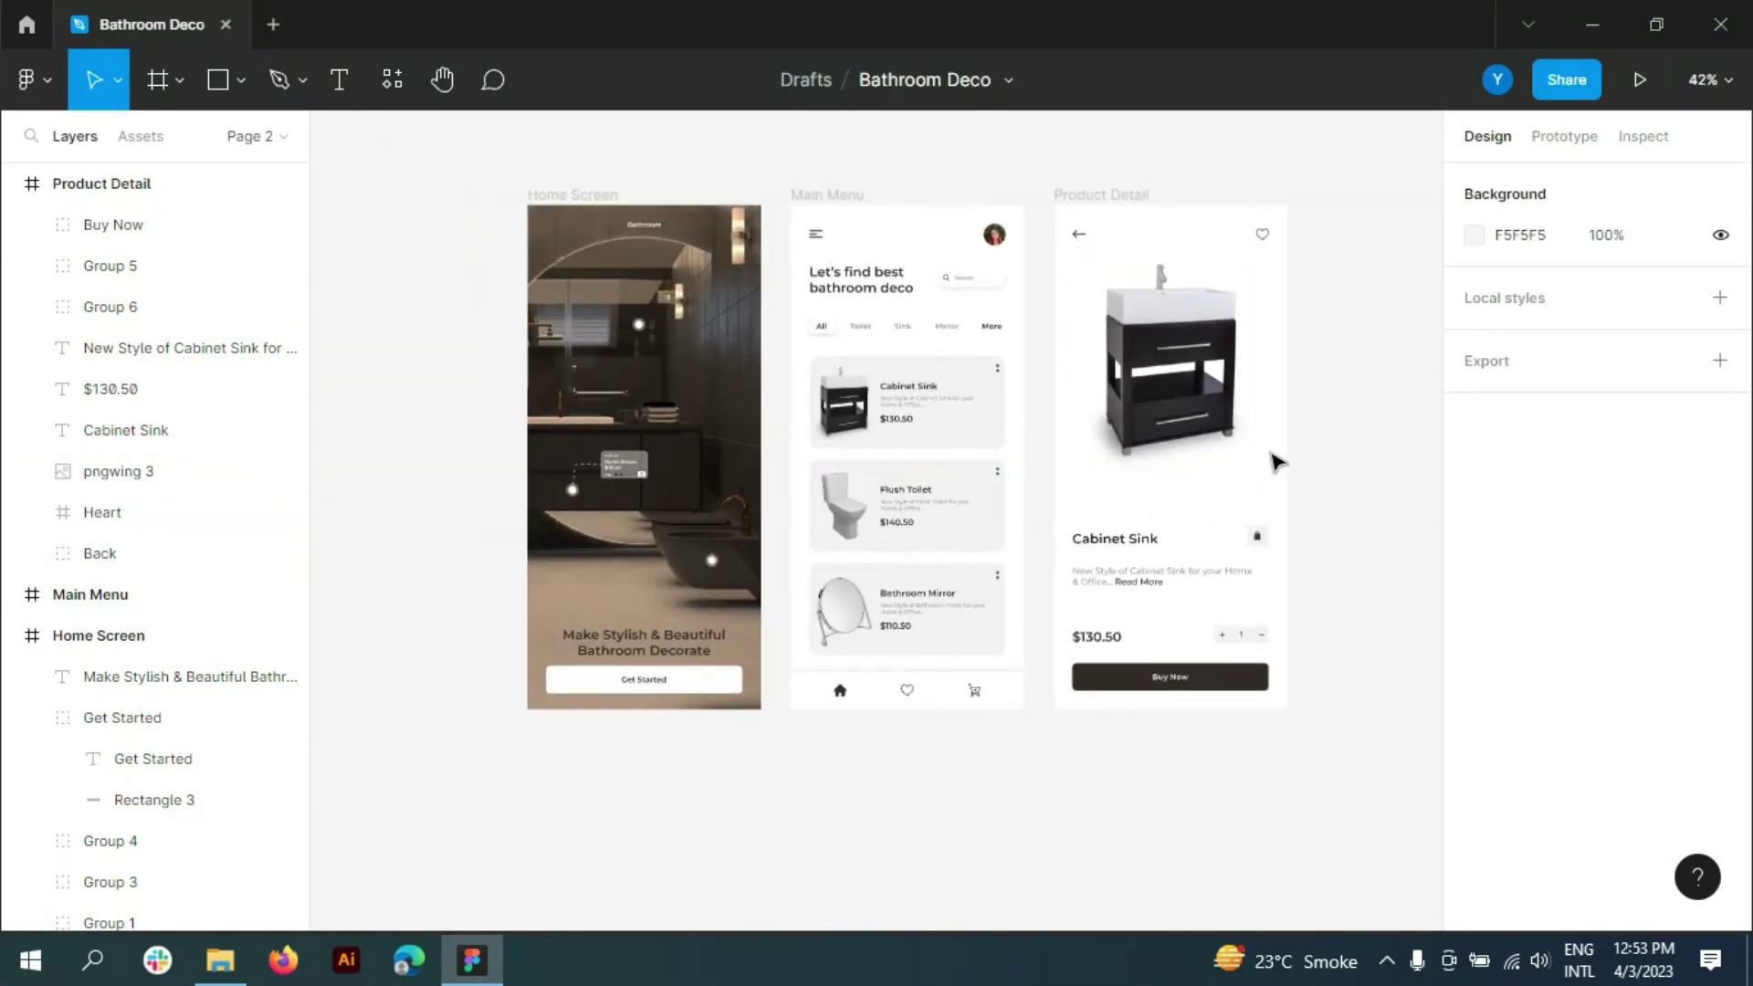
pyautogui.click(11, 184)
pyautogui.click(9, 265)
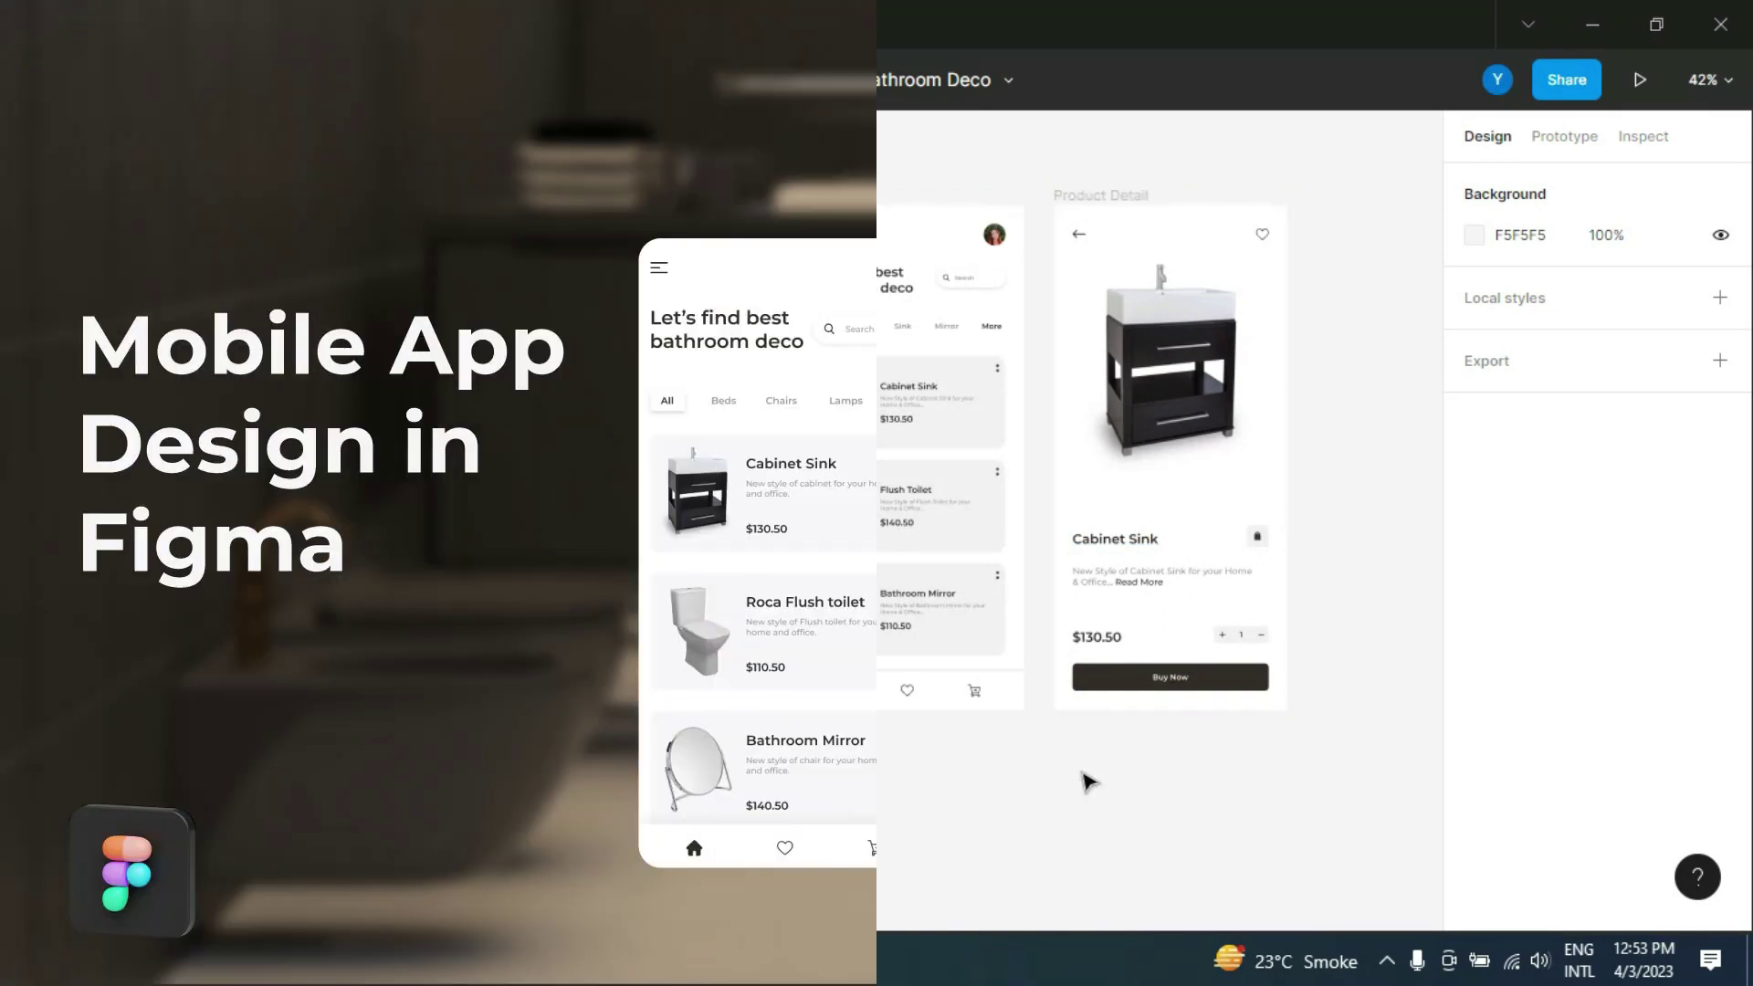